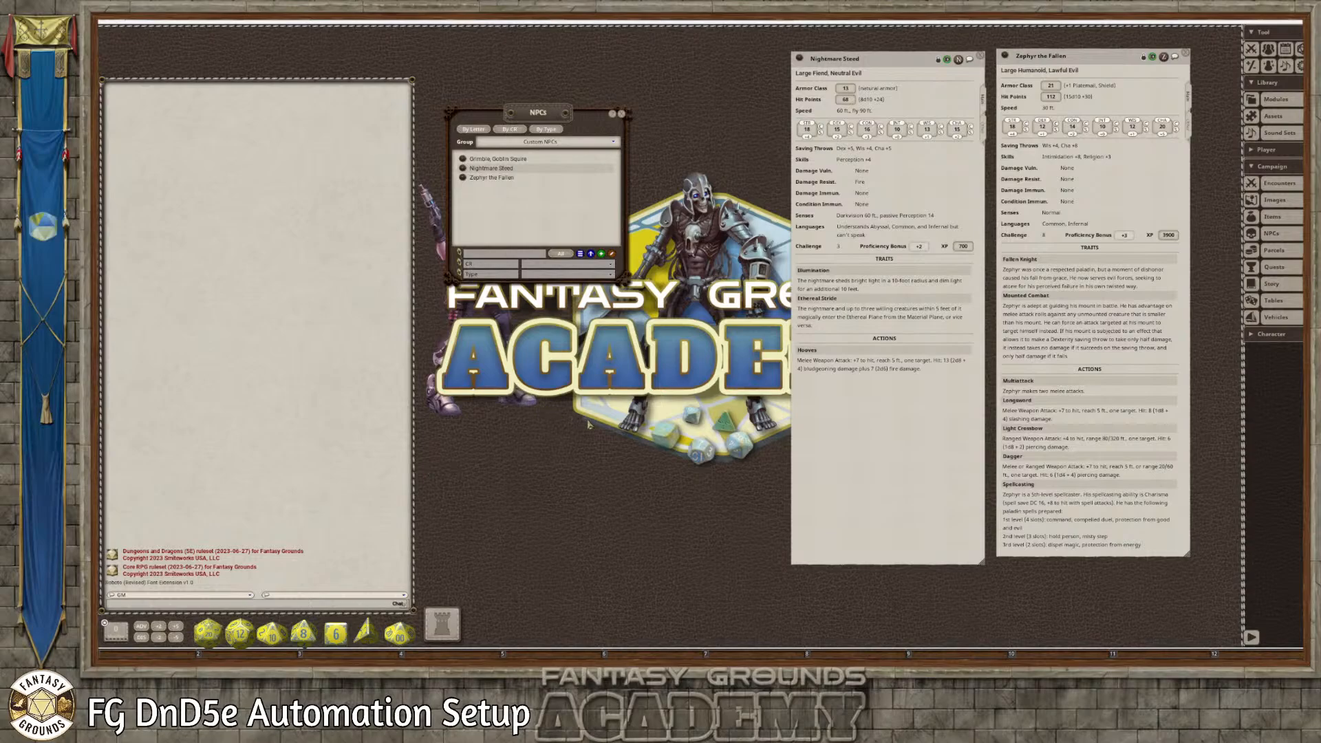
Arrange the Zephyr the Fallen and Nightmare Steed sheets side by side and lengthen both
drag(1085, 71, 1122, 53)
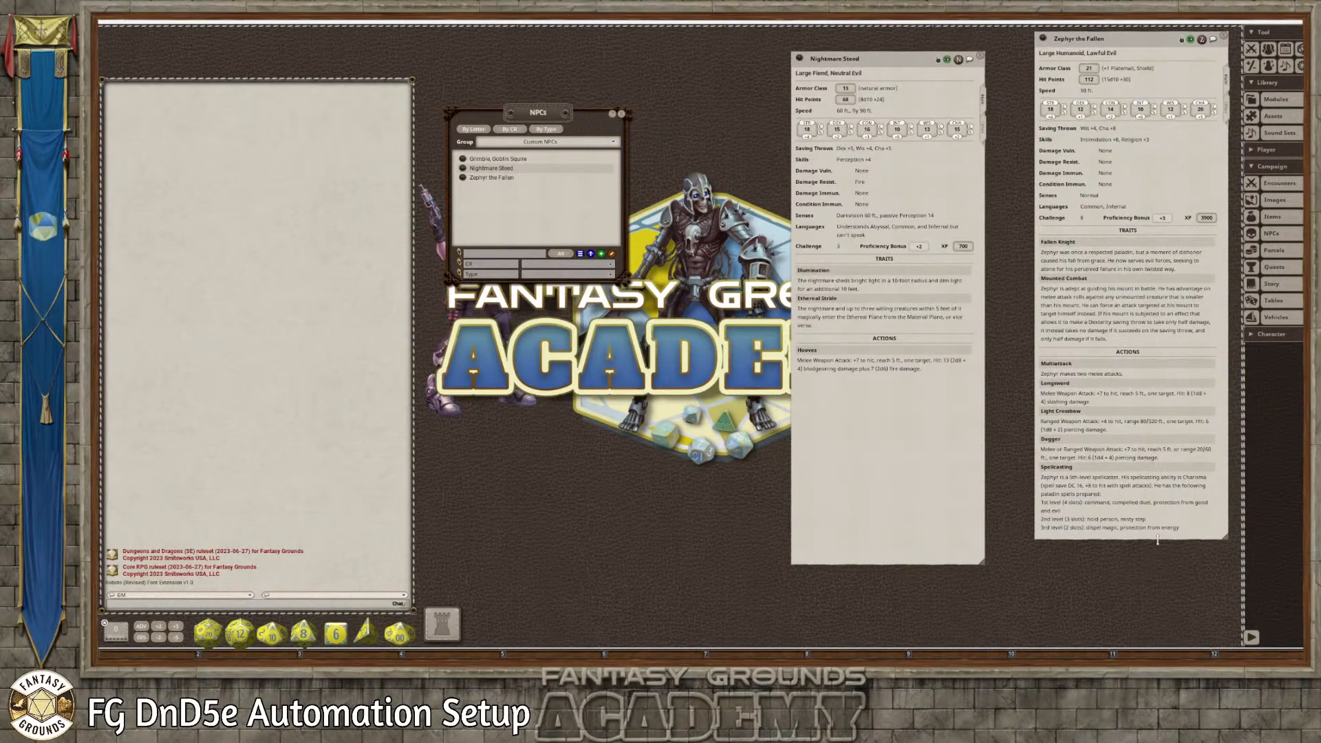
drag(1159, 556, 1177, 635)
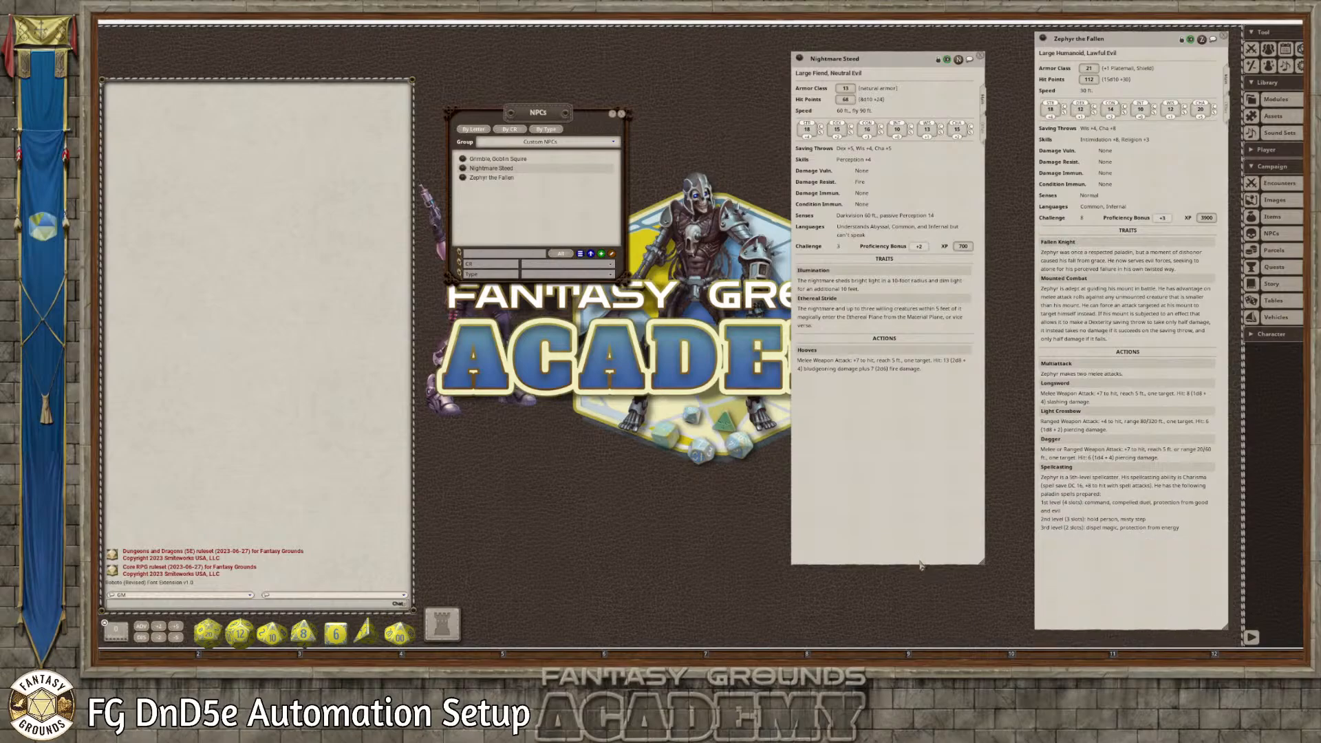
drag(923, 573, 939, 640)
drag(867, 495, 907, 475)
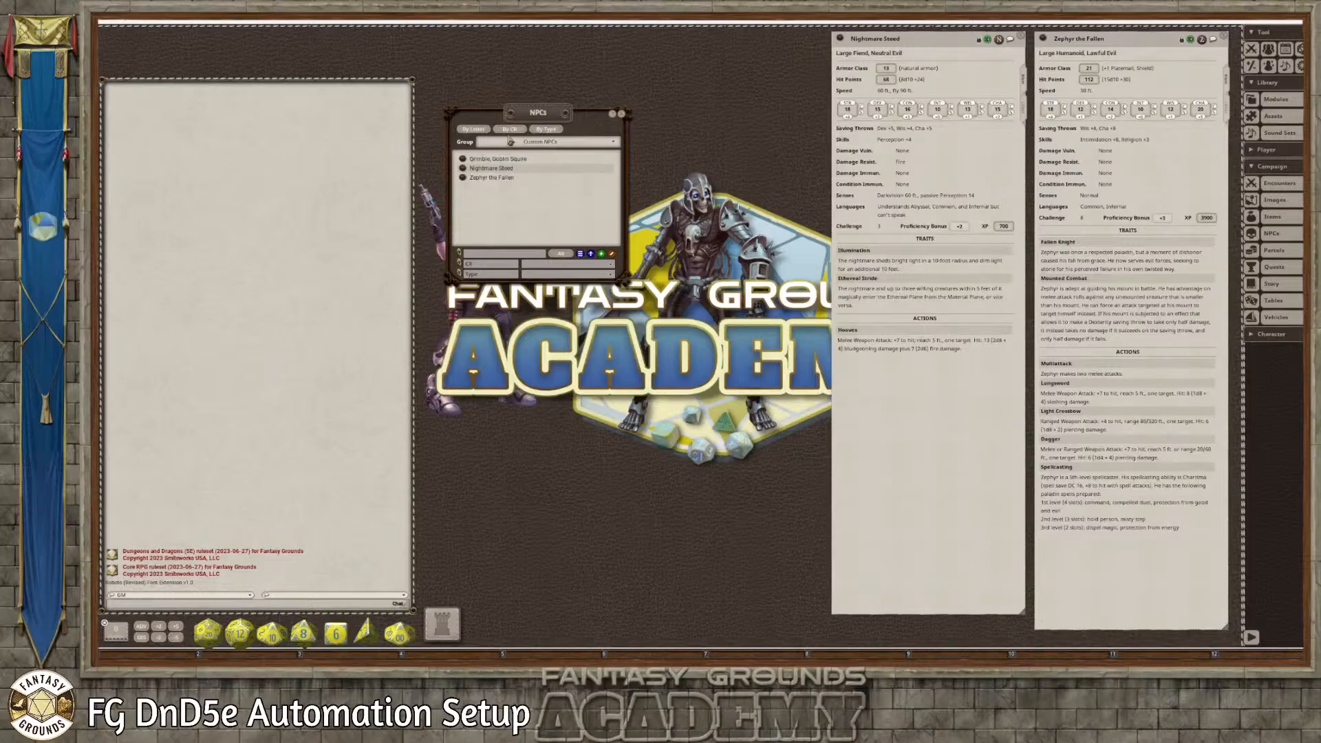
Open the NPC import window to view its stat block and description areas, and close it
click(591, 253)
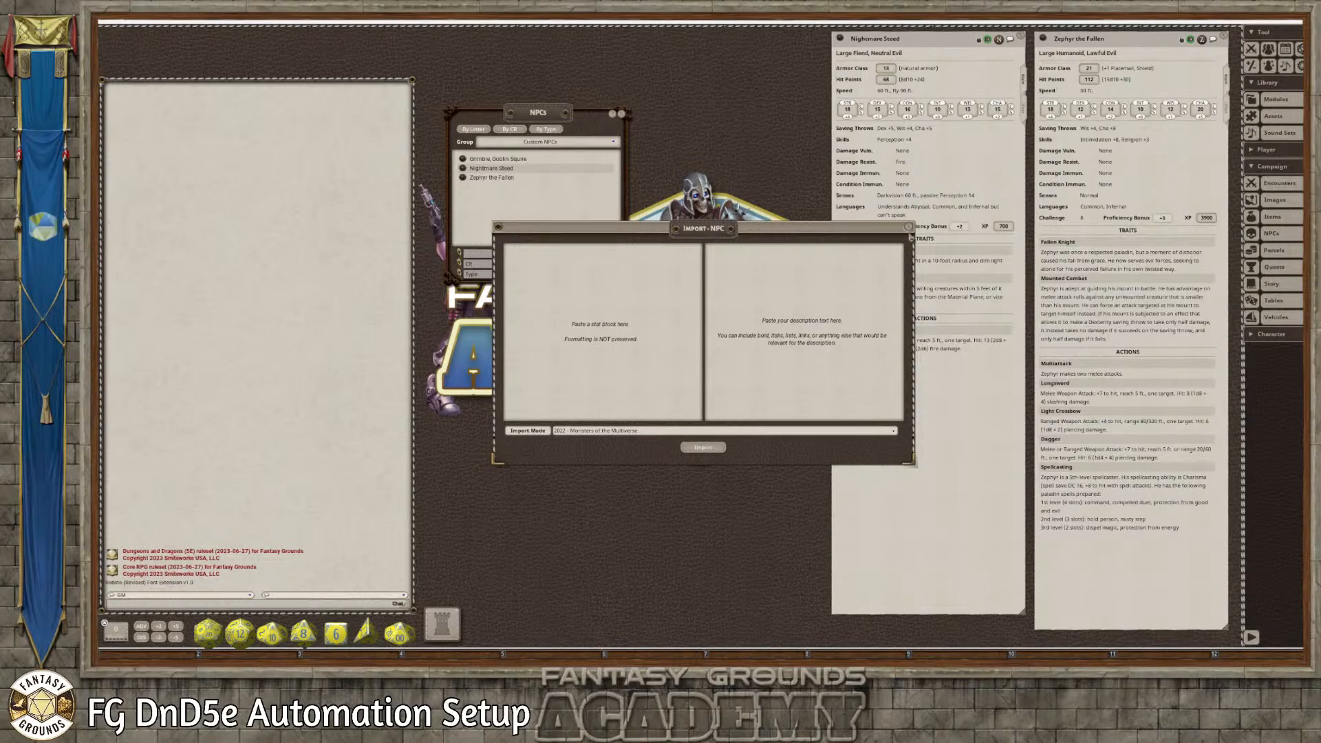
click(908, 227)
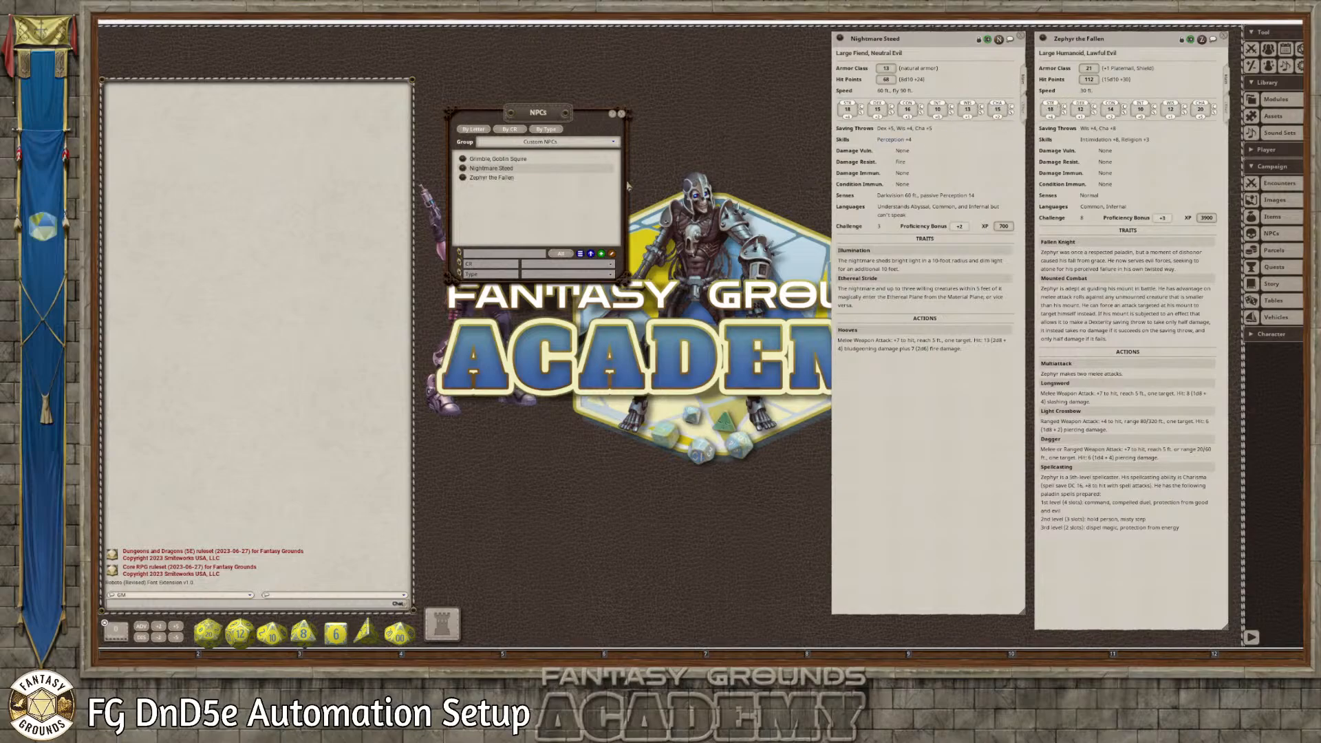
Open the Goblin Squire NPC sheet, place it over the Nightmare Steed sheet and lengthen it to show all its actions
click(481, 159)
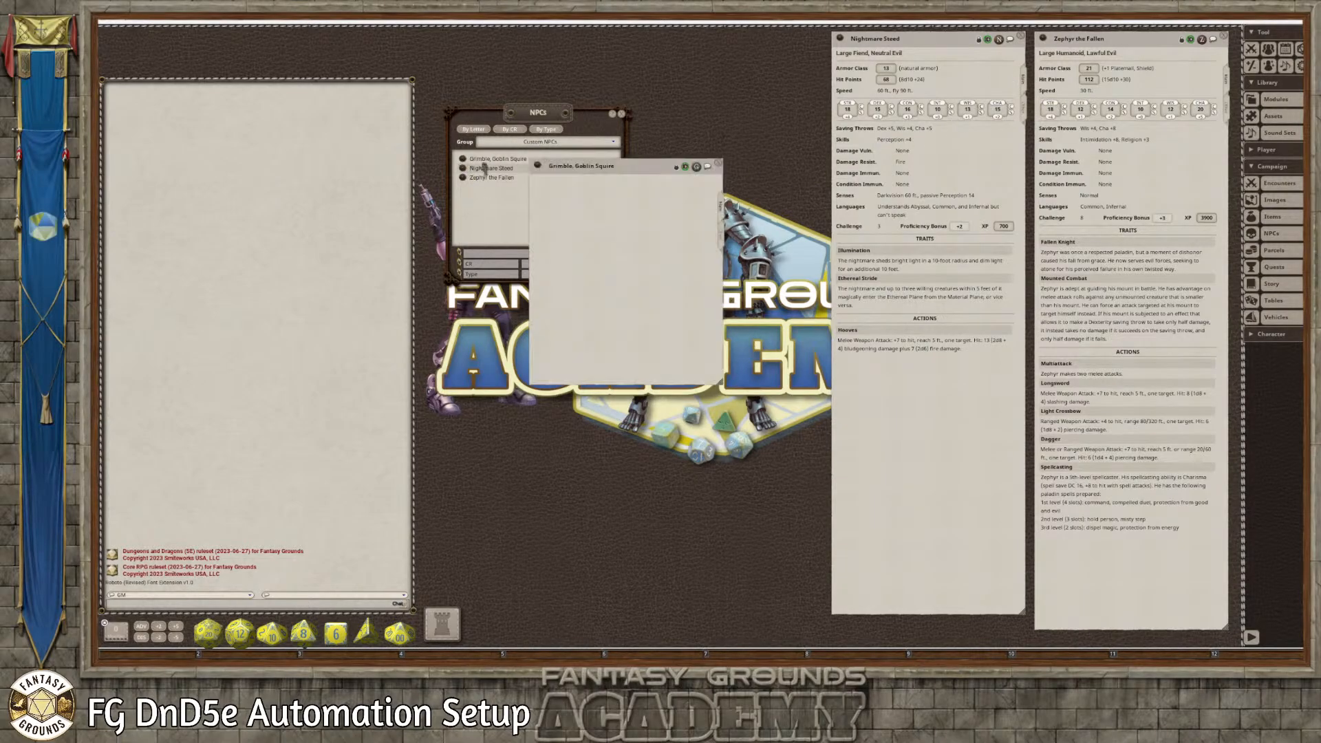
drag(622, 166, 926, 24)
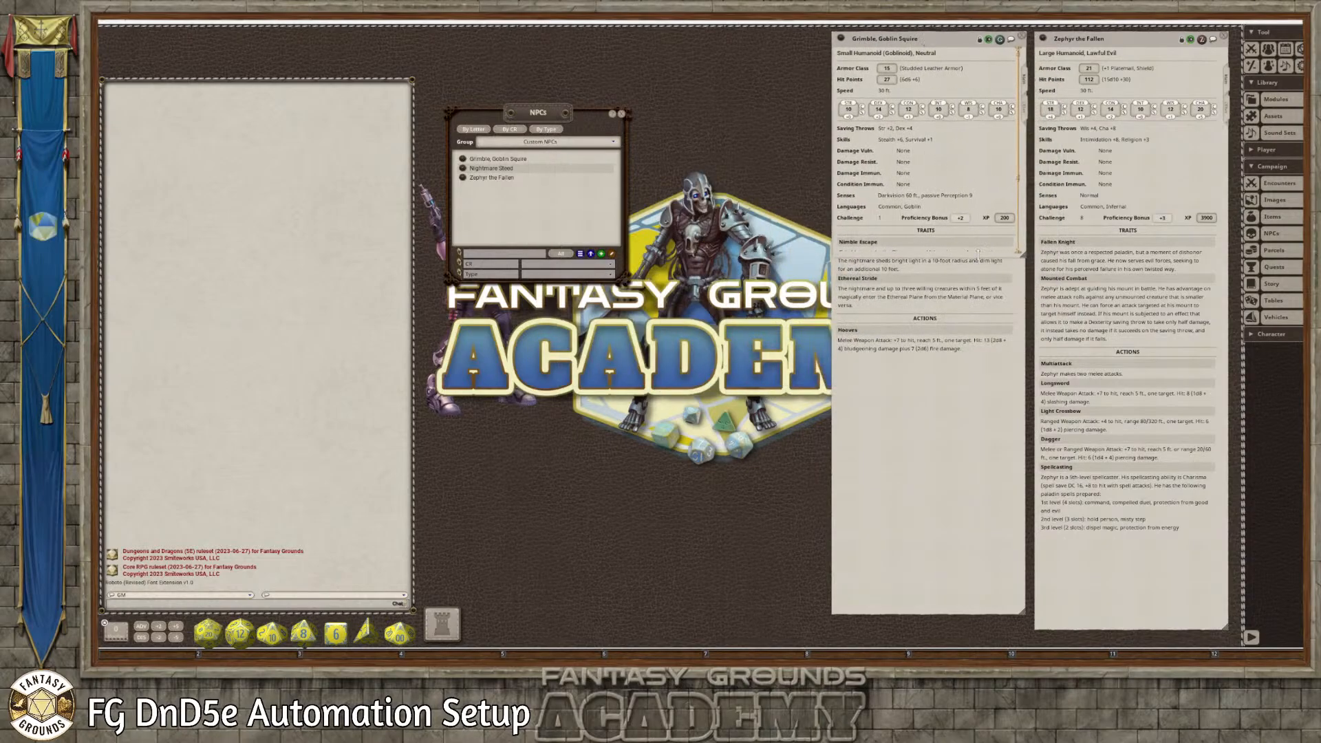
drag(977, 256, 968, 600)
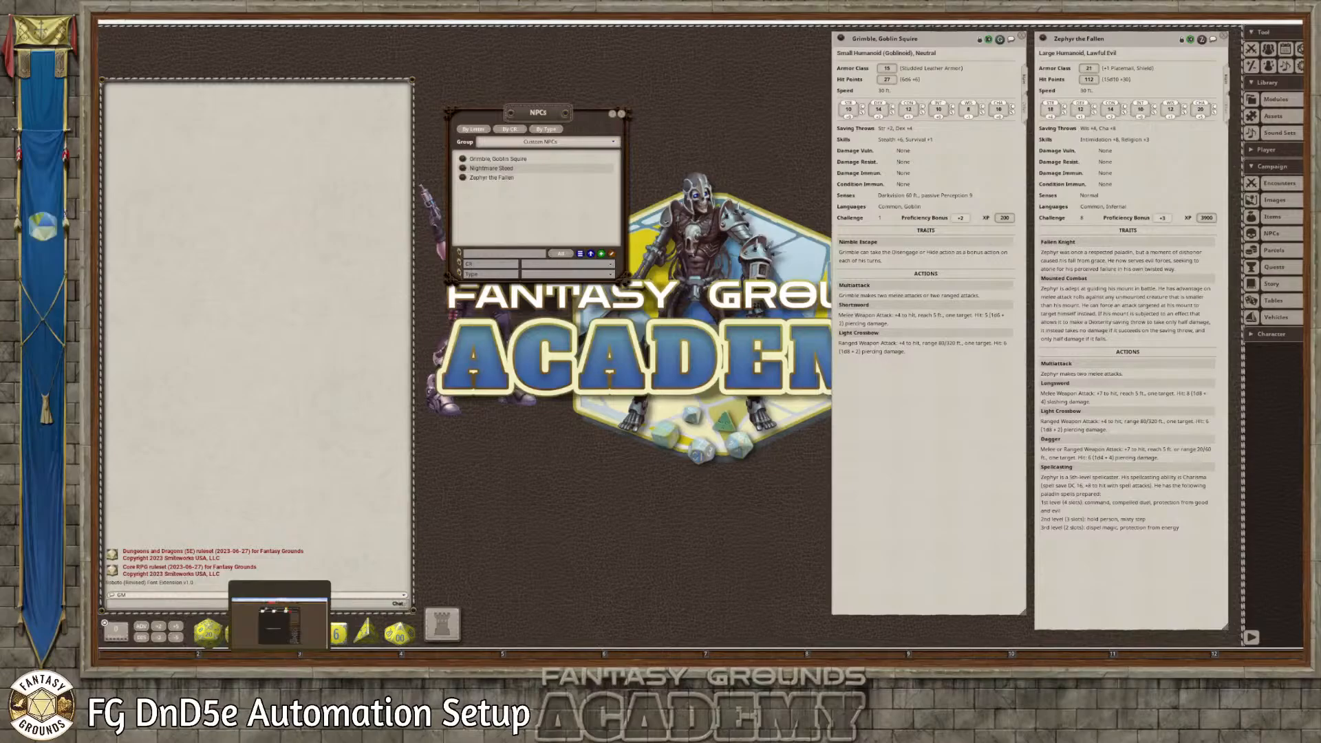
Switch to the Anti Paladin design in Canva and slightly shift the outer two goblin figures
click(299, 657)
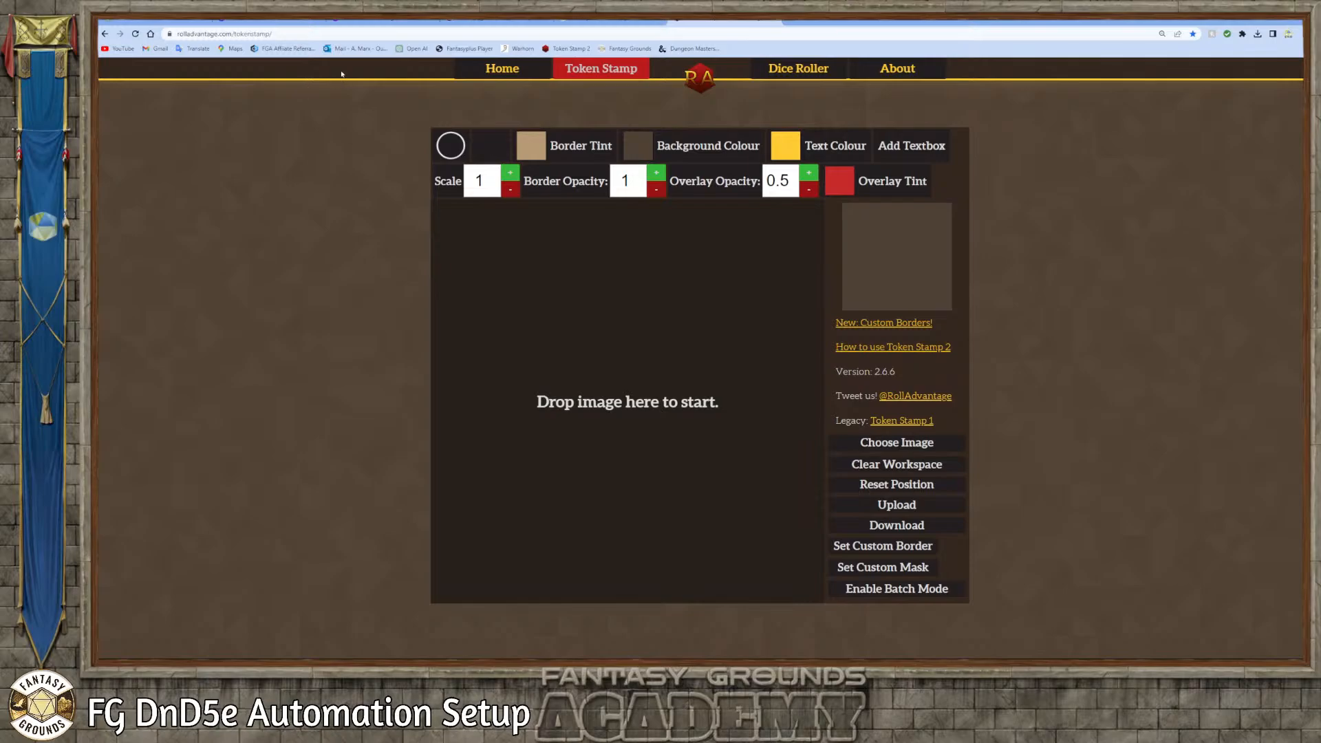
click(407, 23)
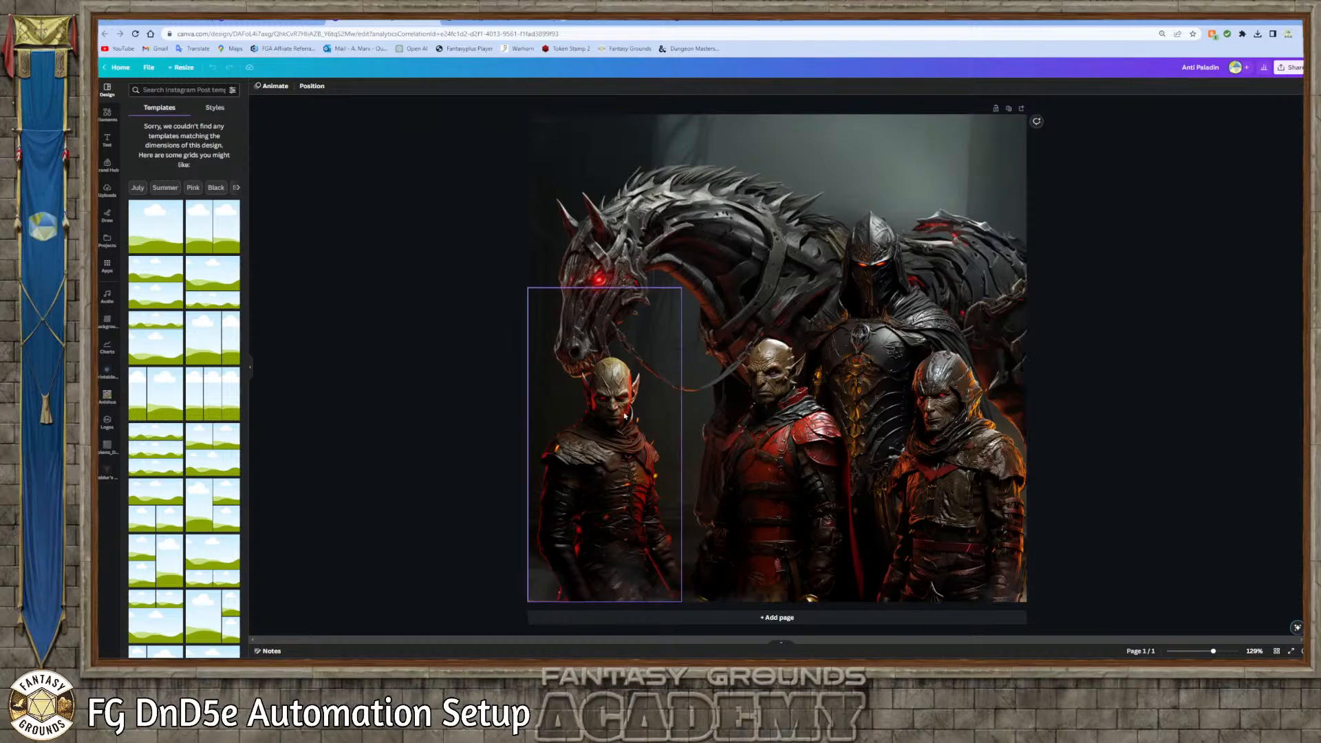
mouse_move(608, 394)
mouse_down()
mouse_move(654, 333)
mouse_move(602, 390)
mouse_up()
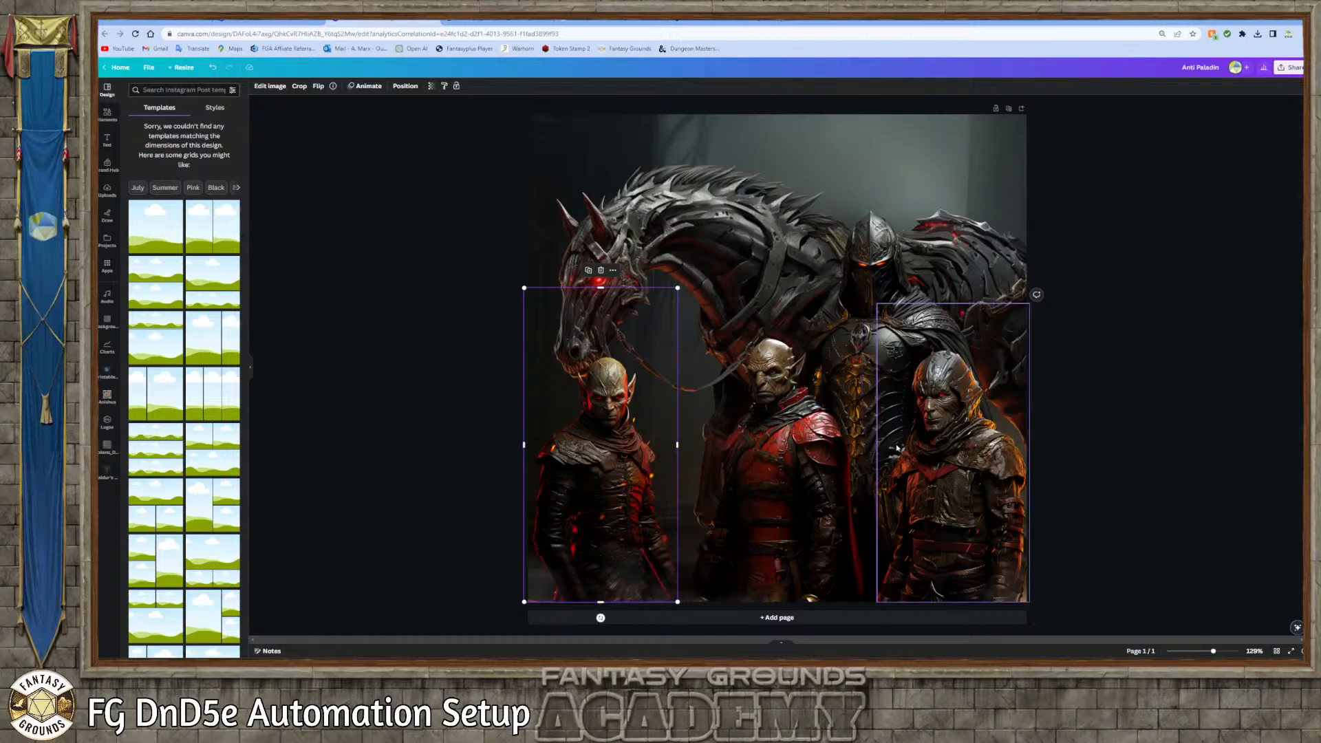
click(880, 307)
drag(878, 304, 881, 309)
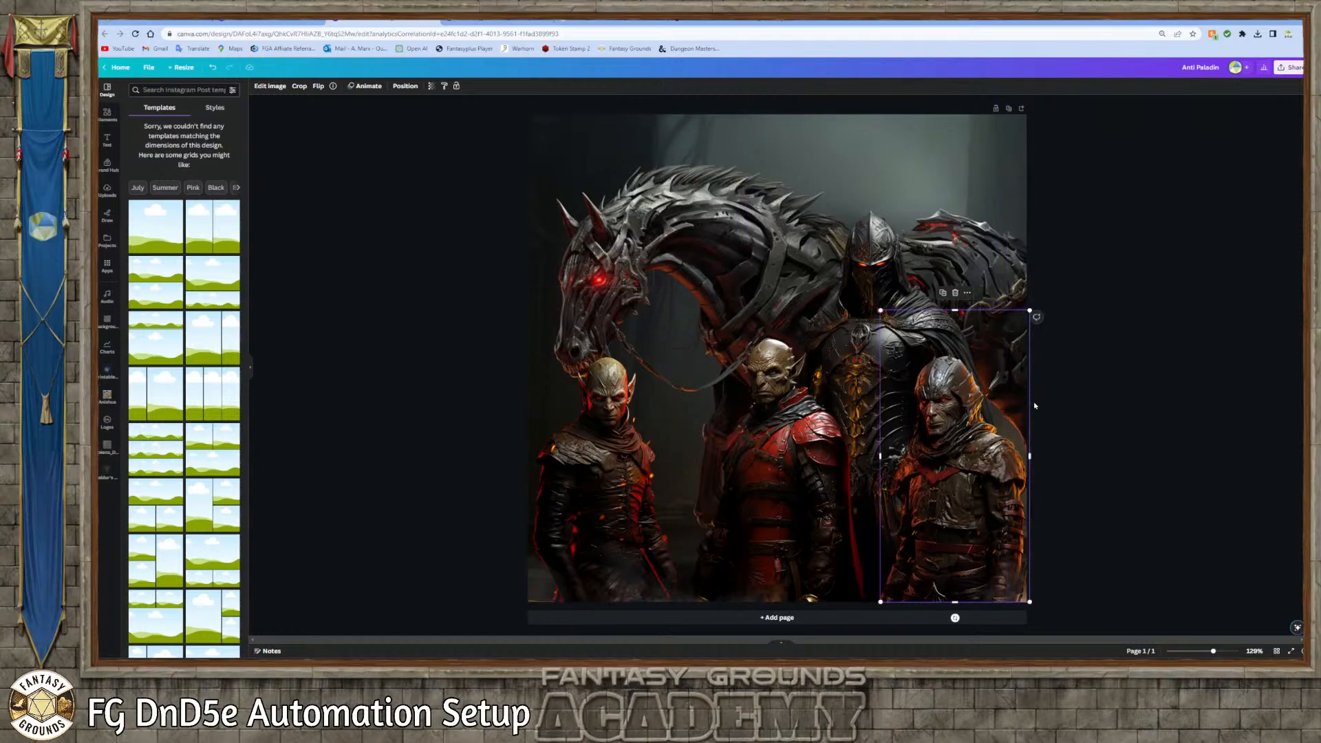
Inspect the goblin, horse background and armoured knight layers one by one, and nudge the knight slightly to the left
click(775, 431)
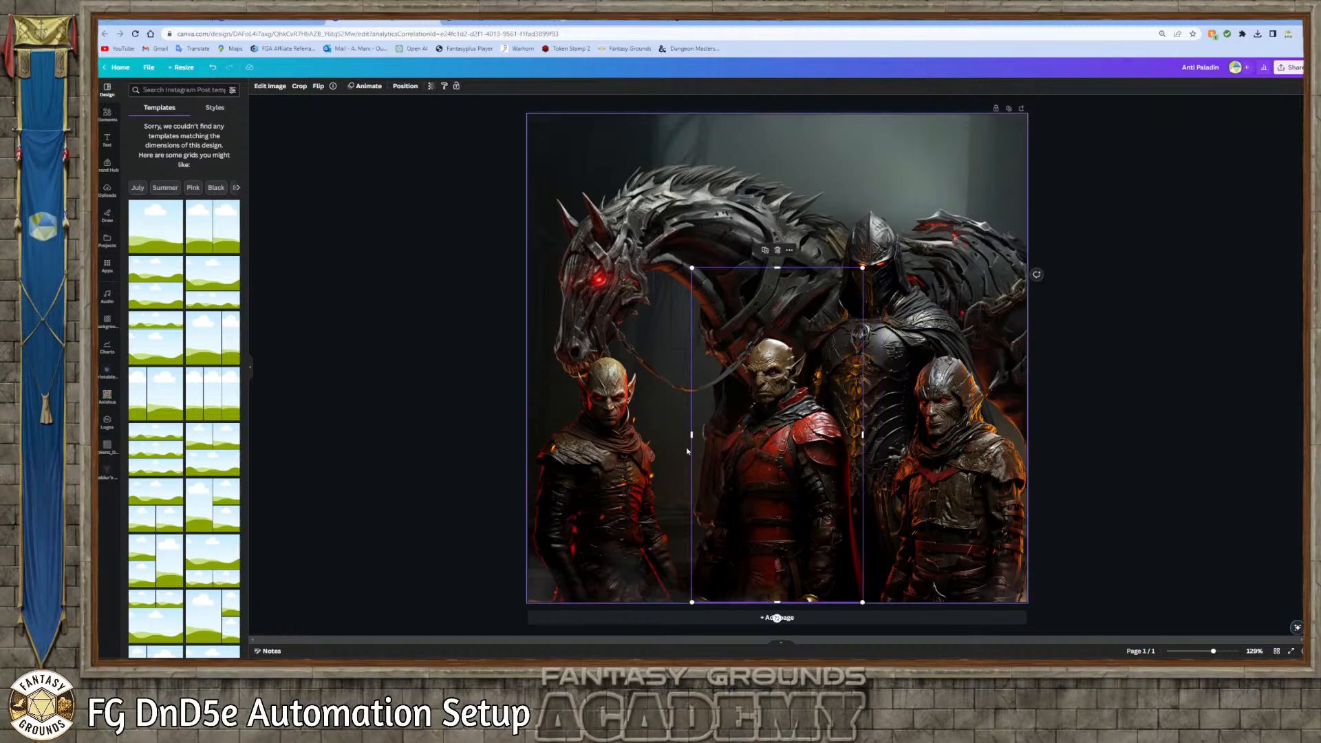
click(619, 443)
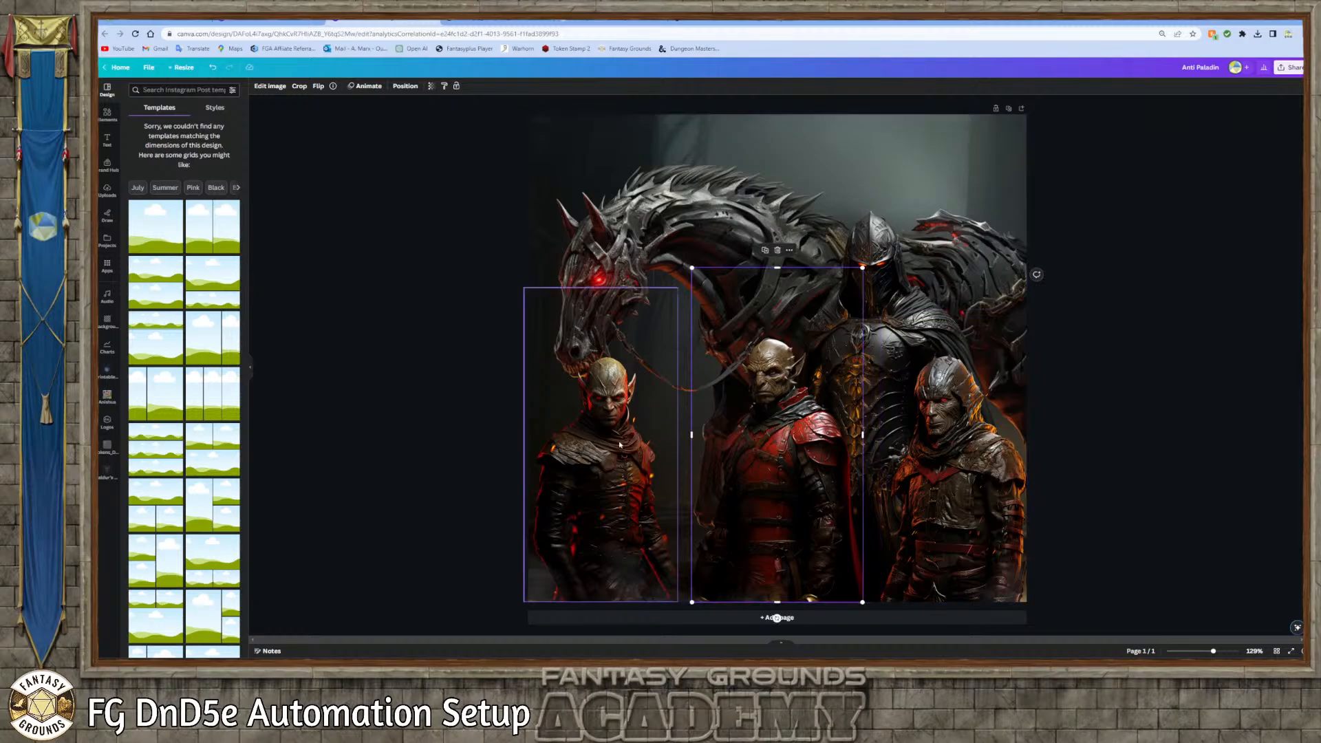
click(765, 433)
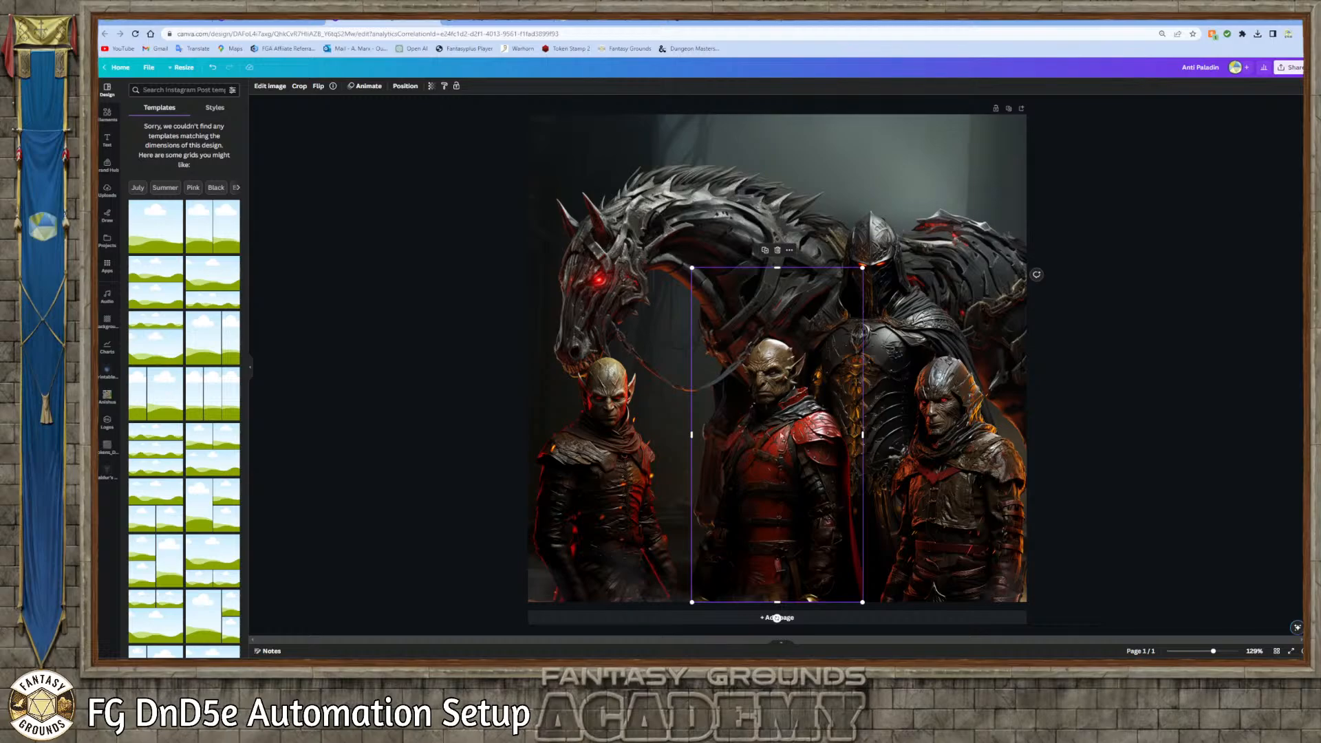
click(984, 448)
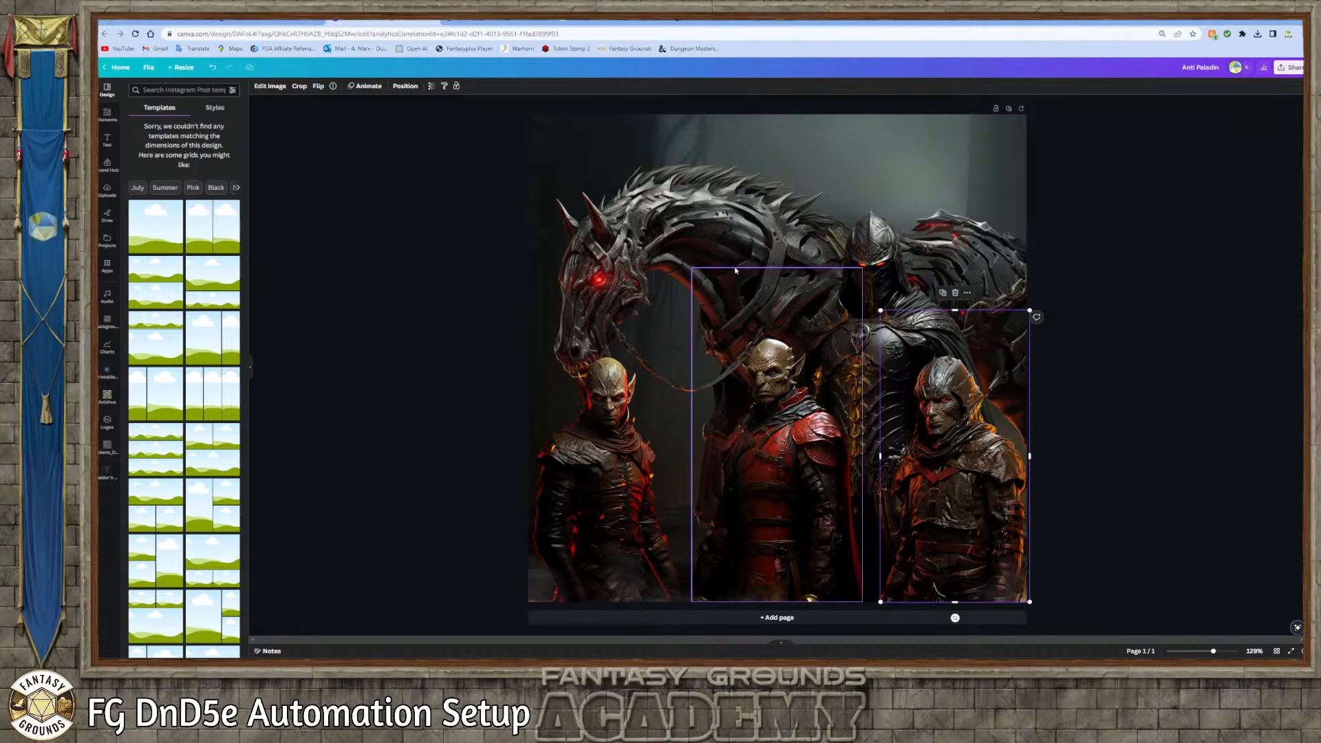
click(611, 238)
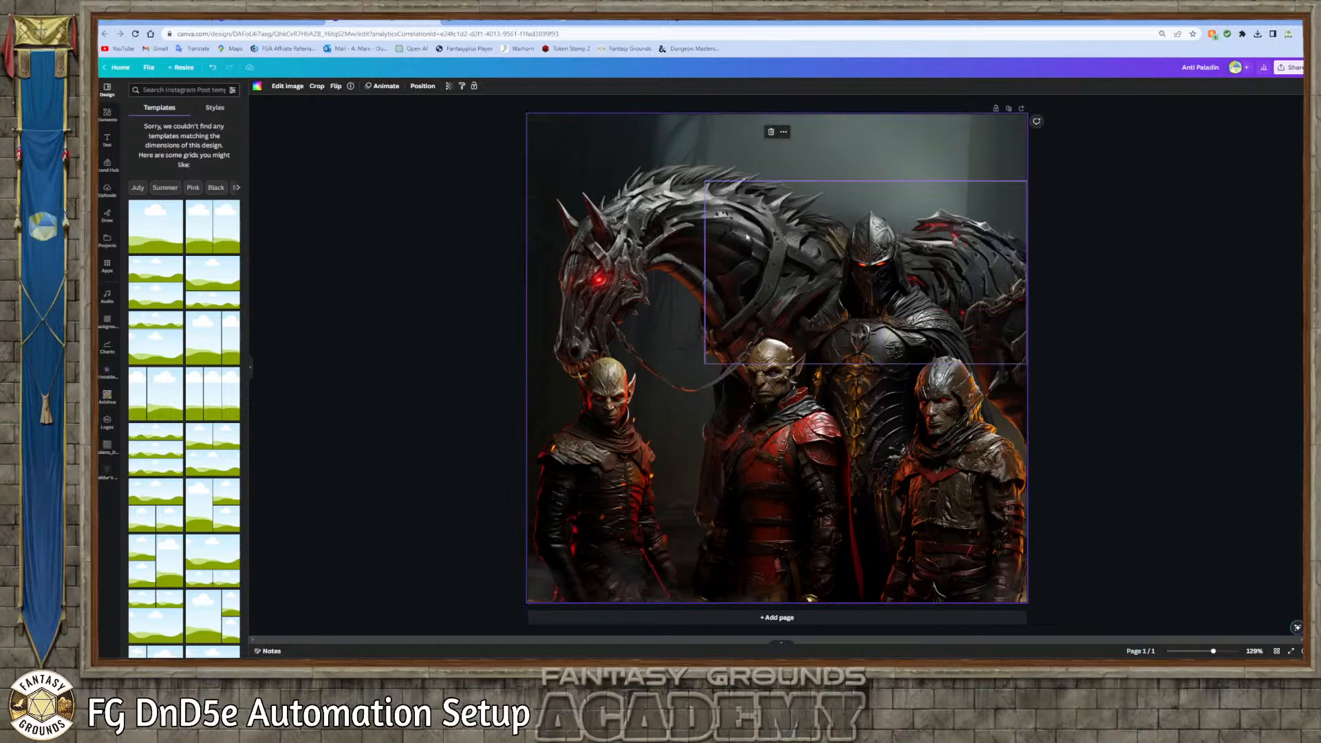
click(883, 269)
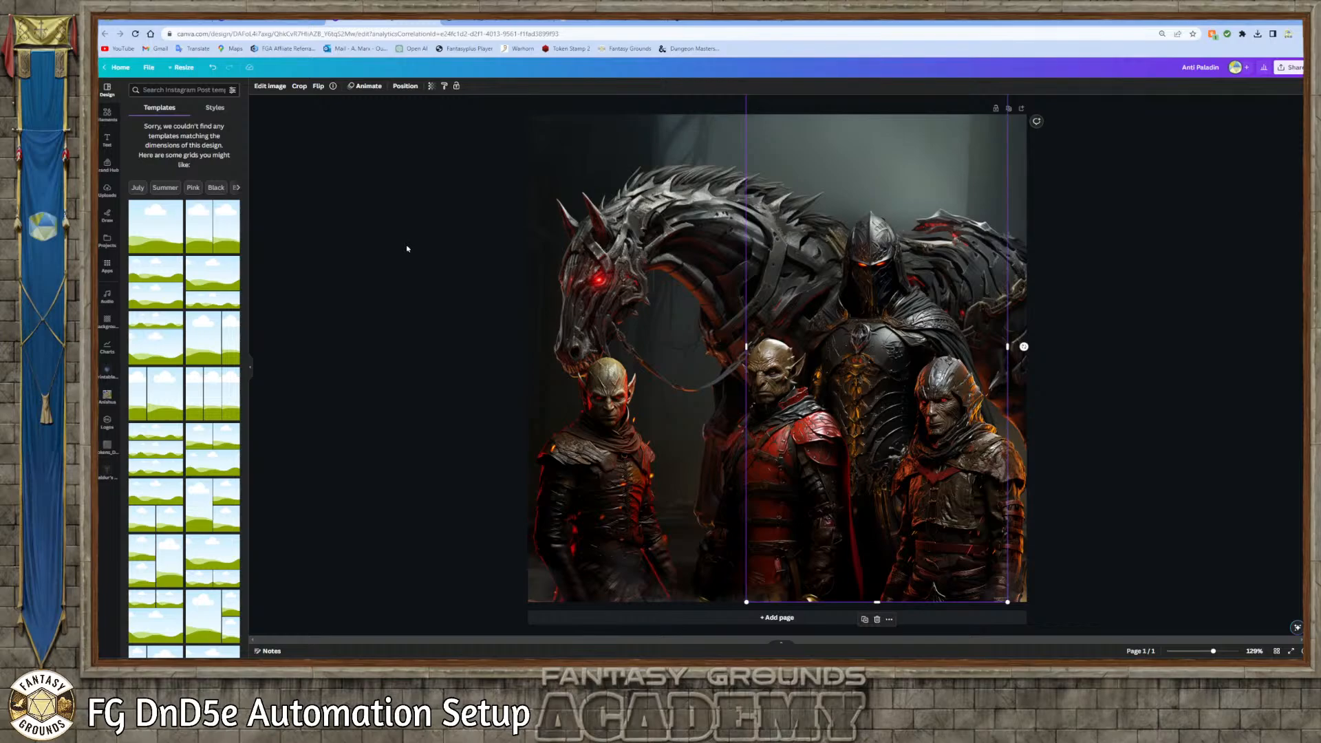
click(423, 247)
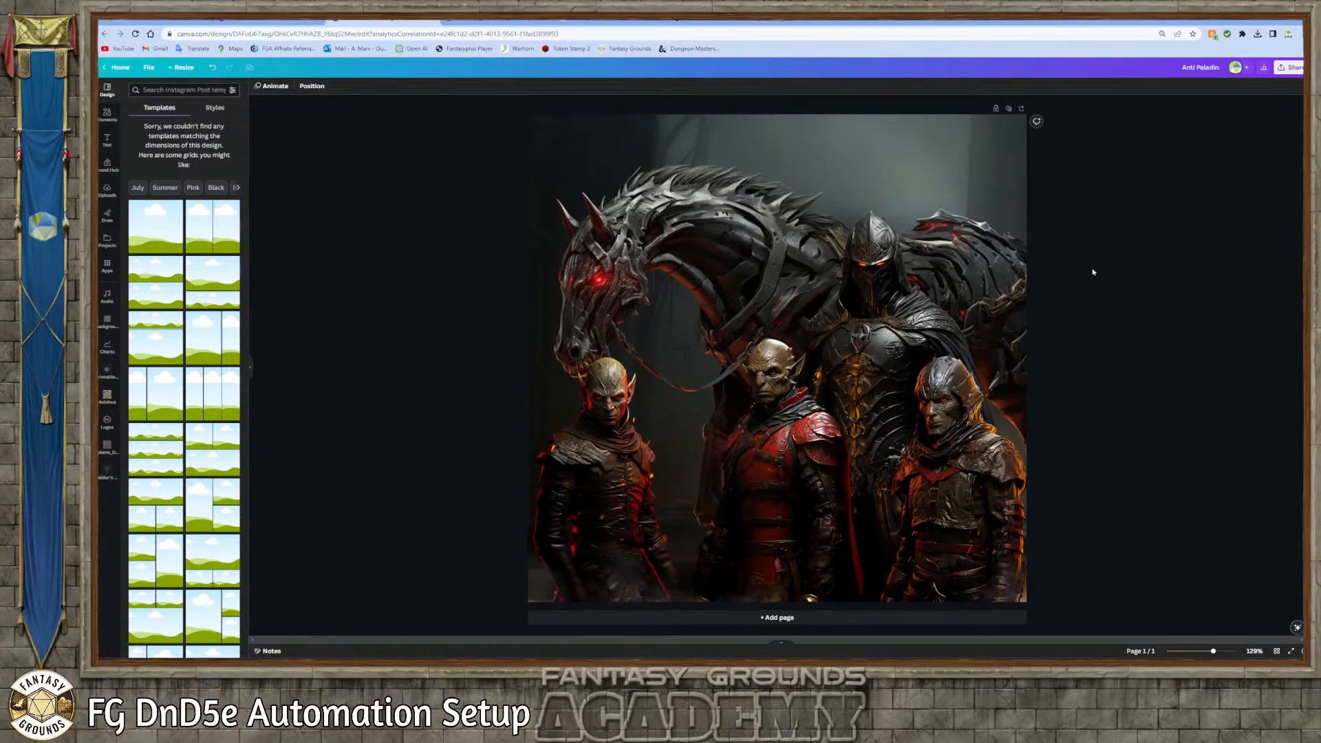
click(882, 268)
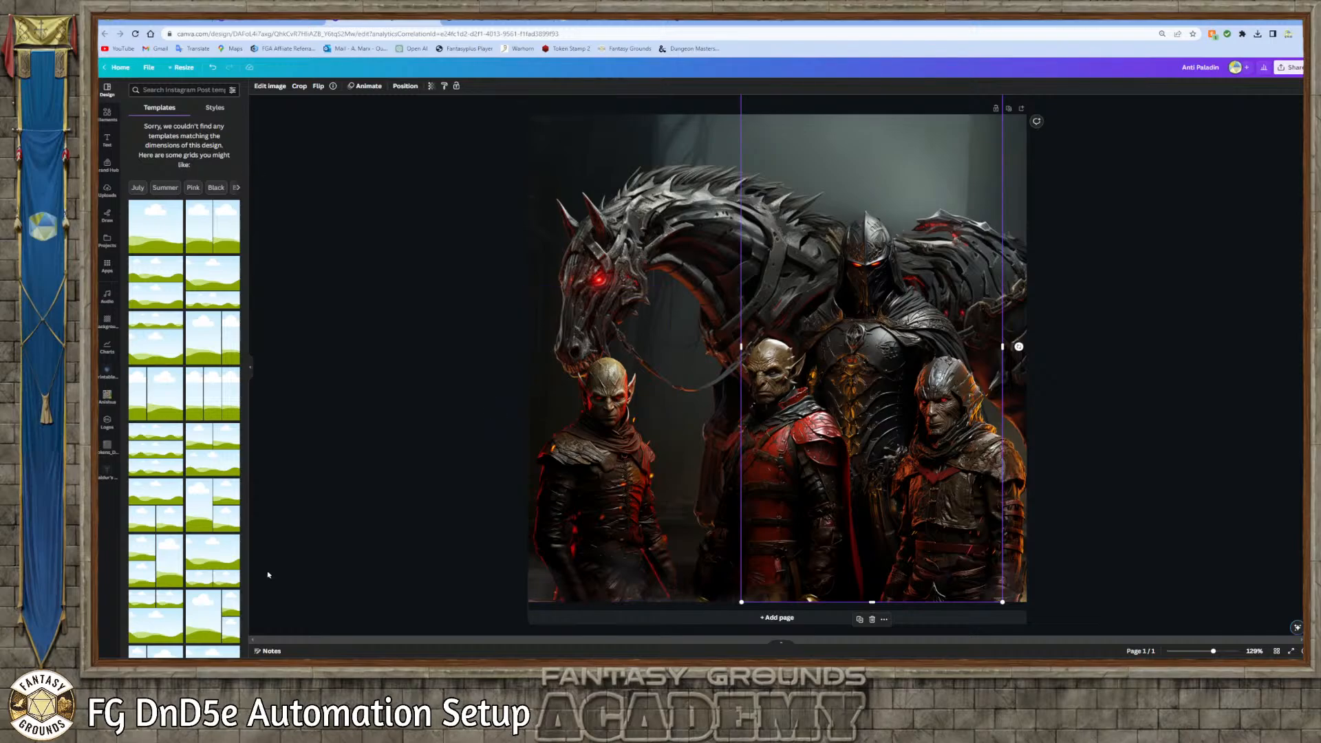
Switch back to Fantasy Grounds, open the campaign's Images list and move it closer to the NPCs list
key(alt+Tab)
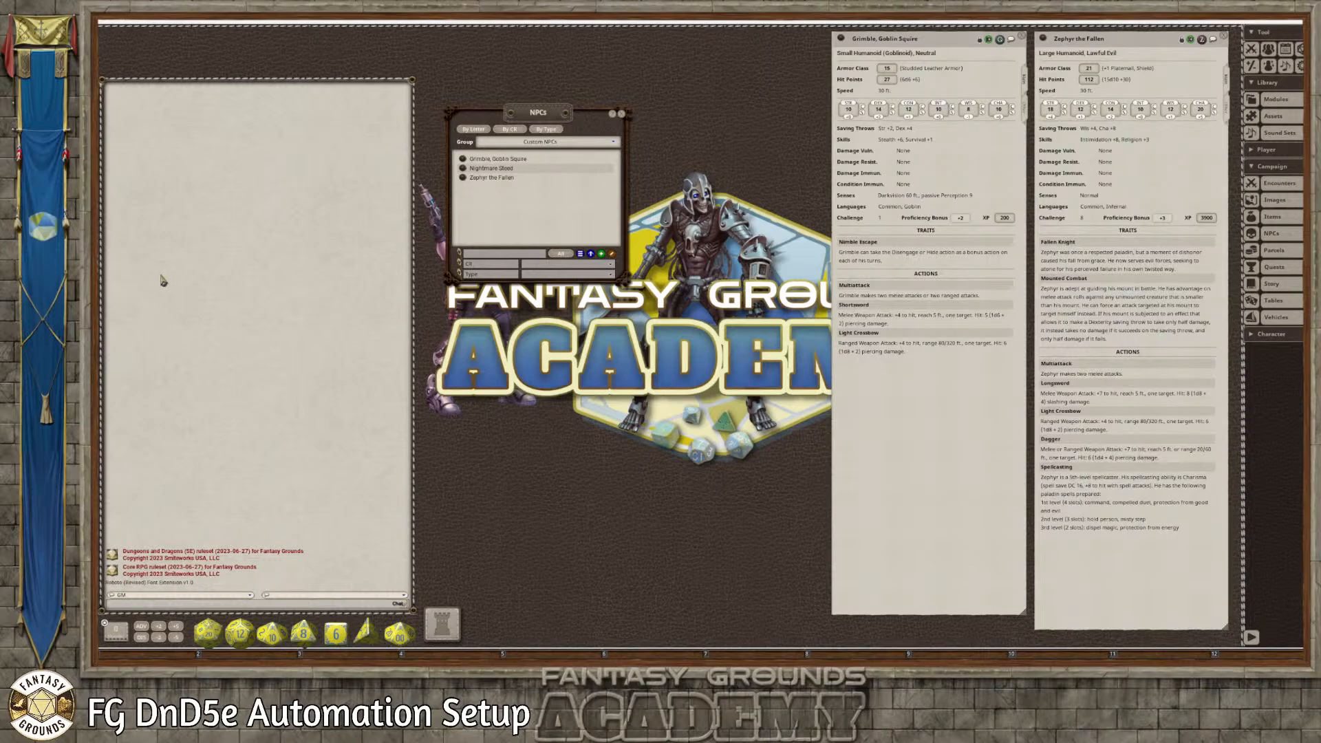
click(216, 268)
click(1274, 199)
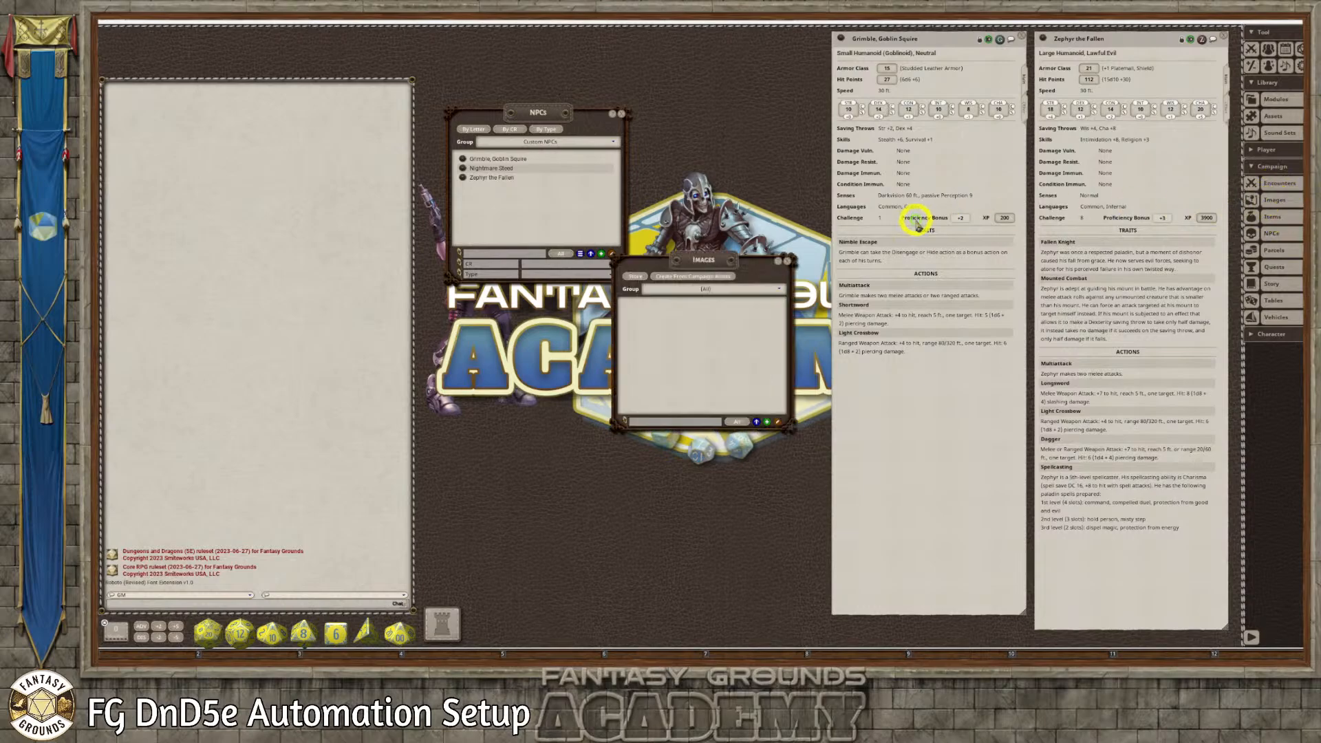
drag(712, 251, 632, 167)
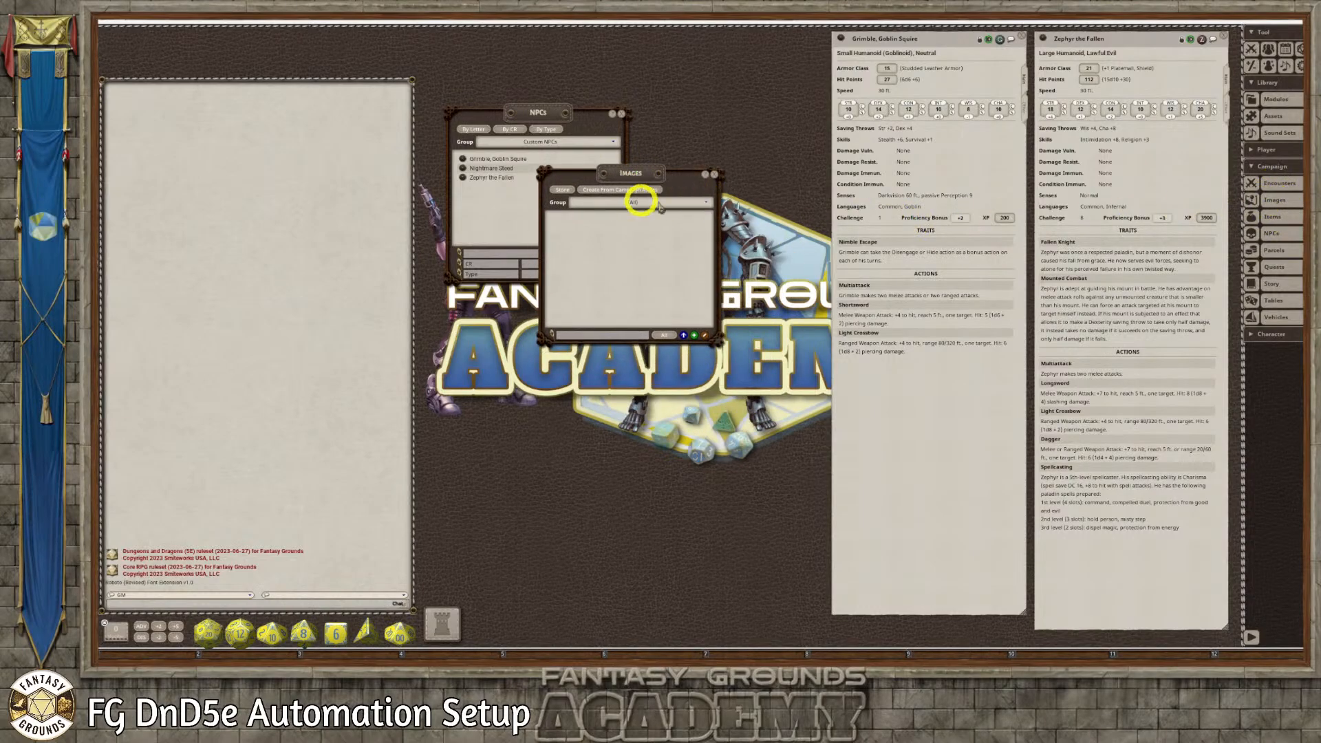
Create an image group named Anti Paladin Crew, select it and move the Images list clear of the NPCs list
click(708, 205)
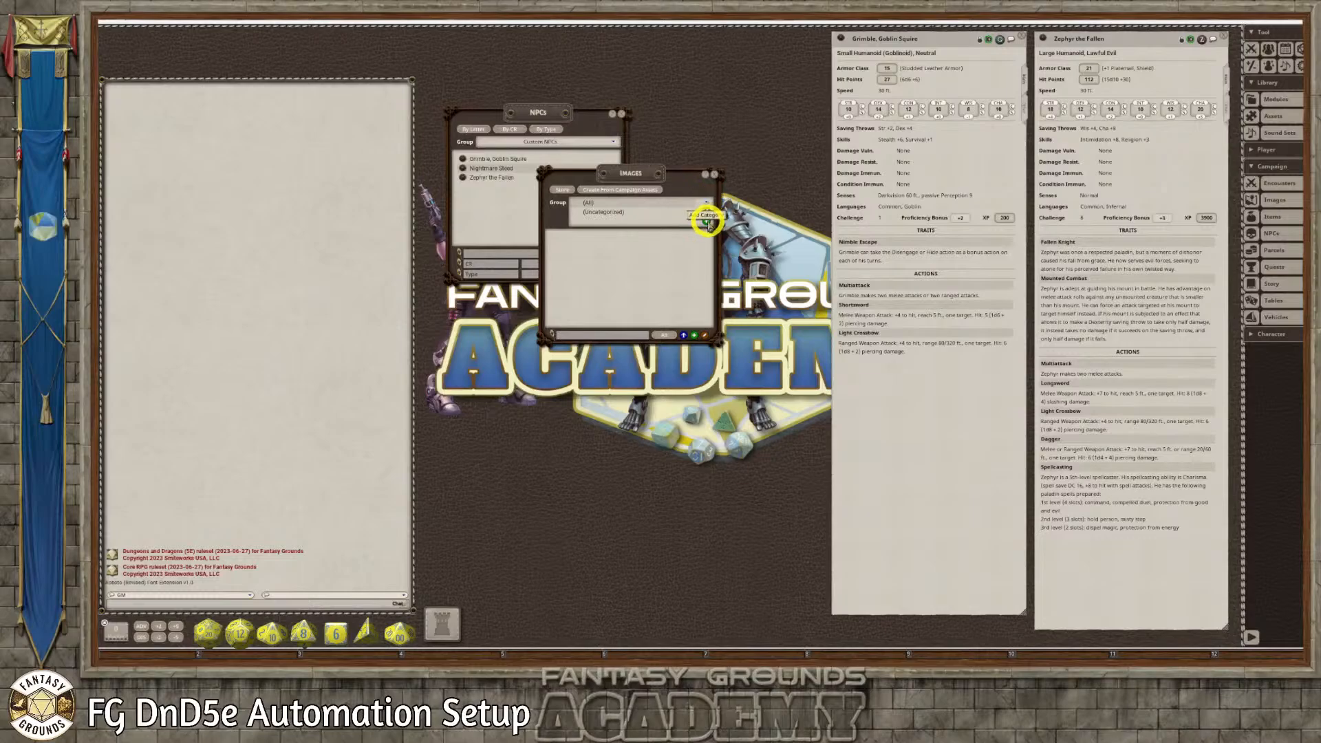
click(706, 222)
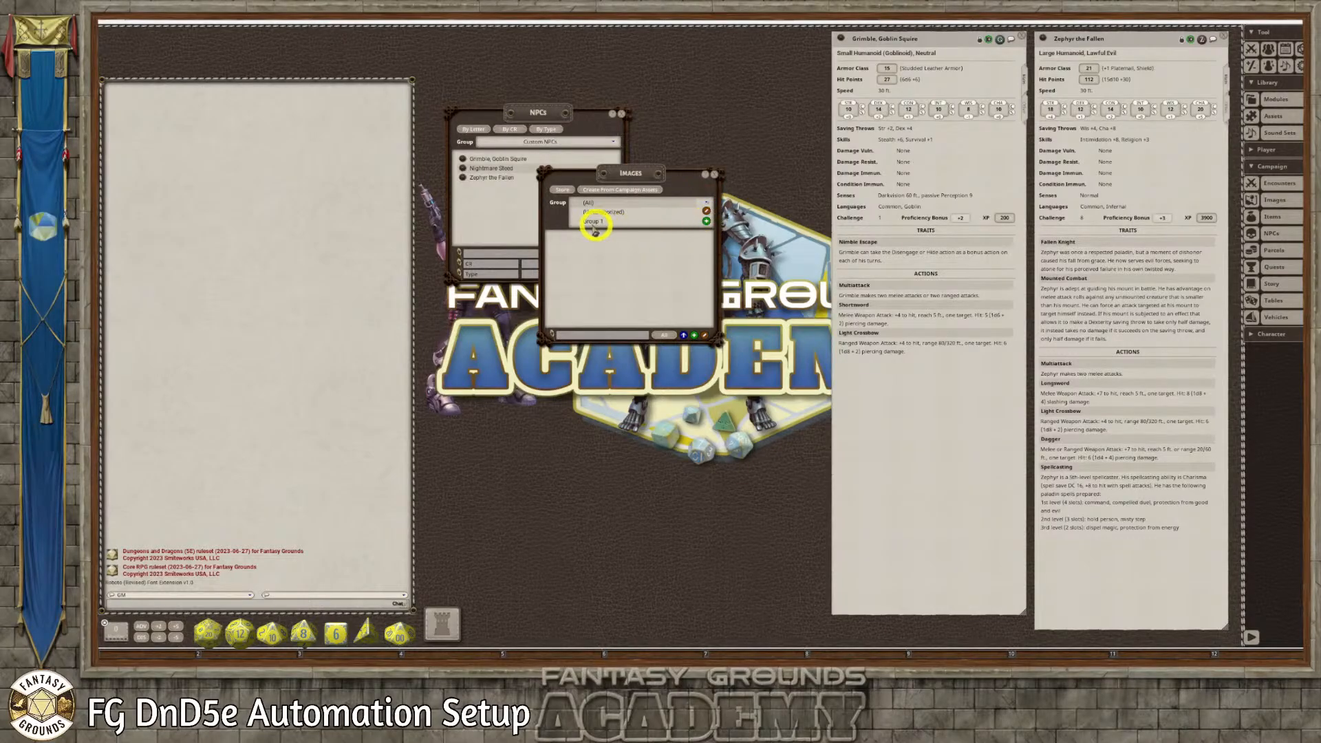
click(705, 210)
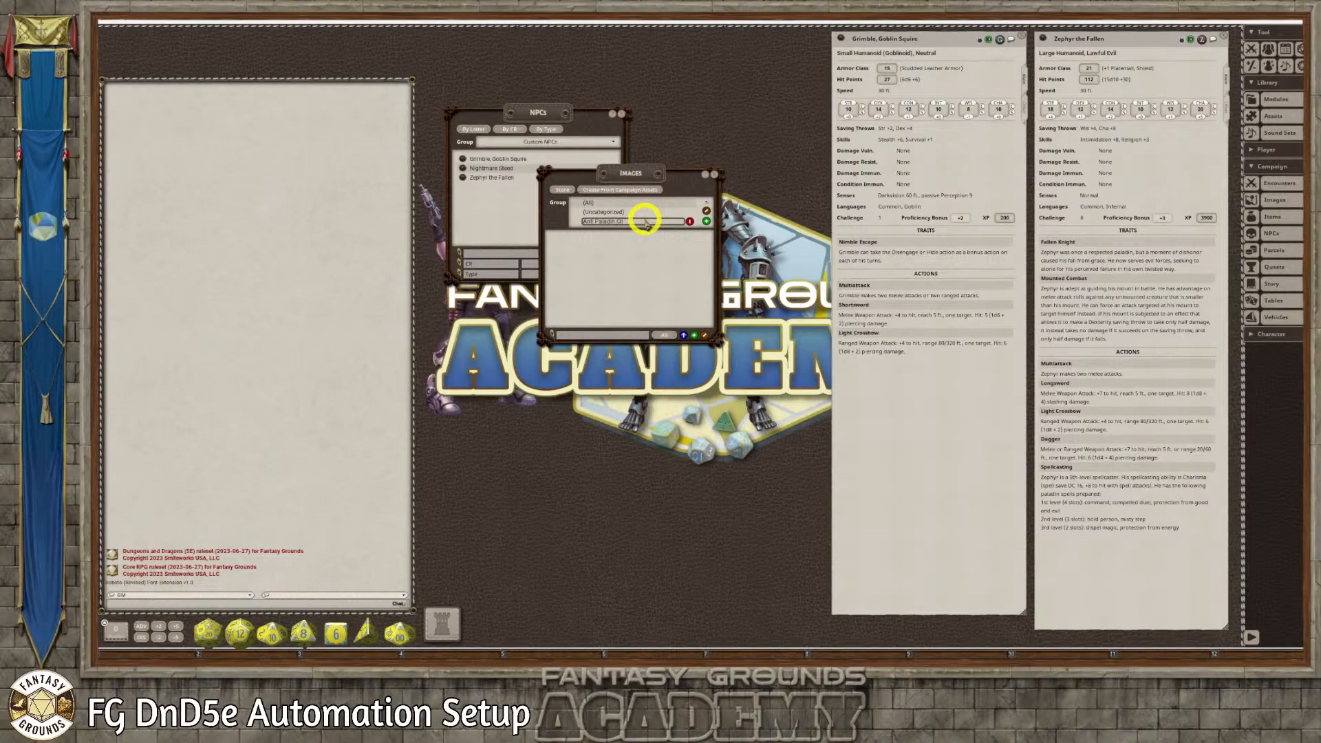
click(672, 247)
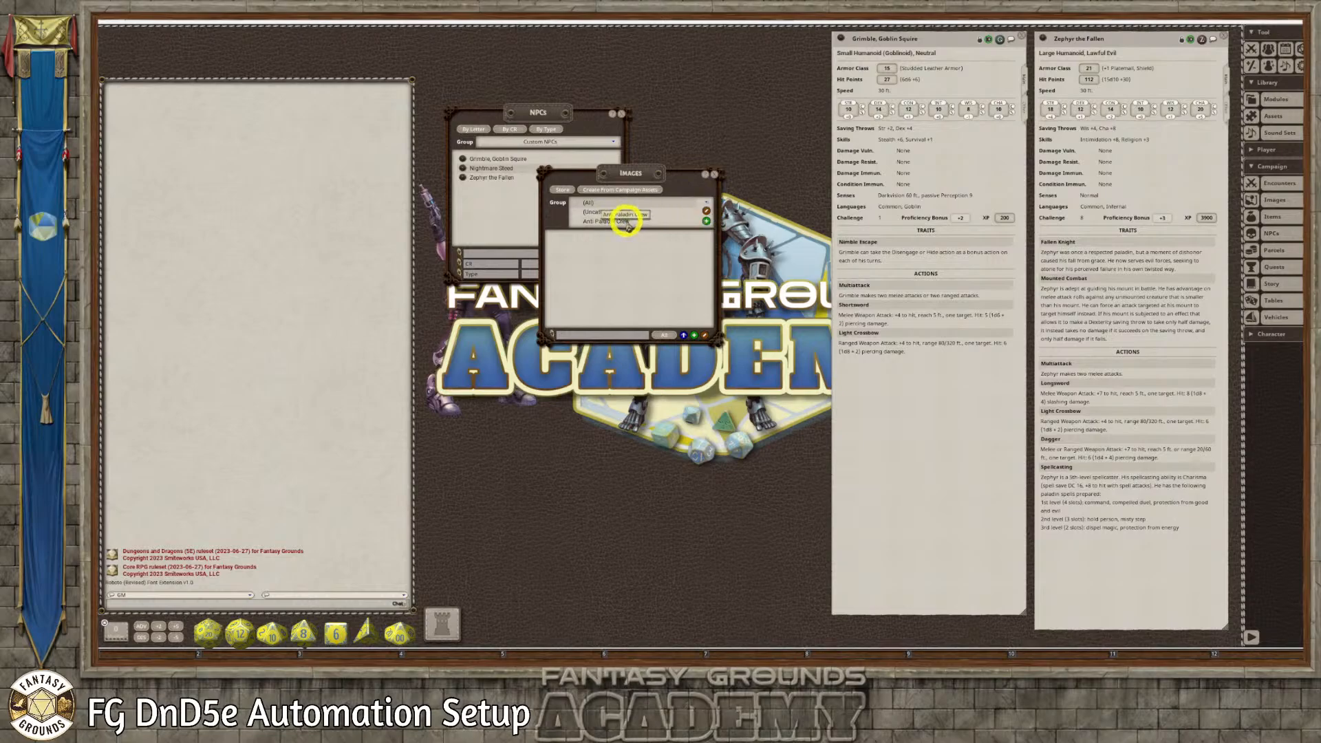
click(626, 220)
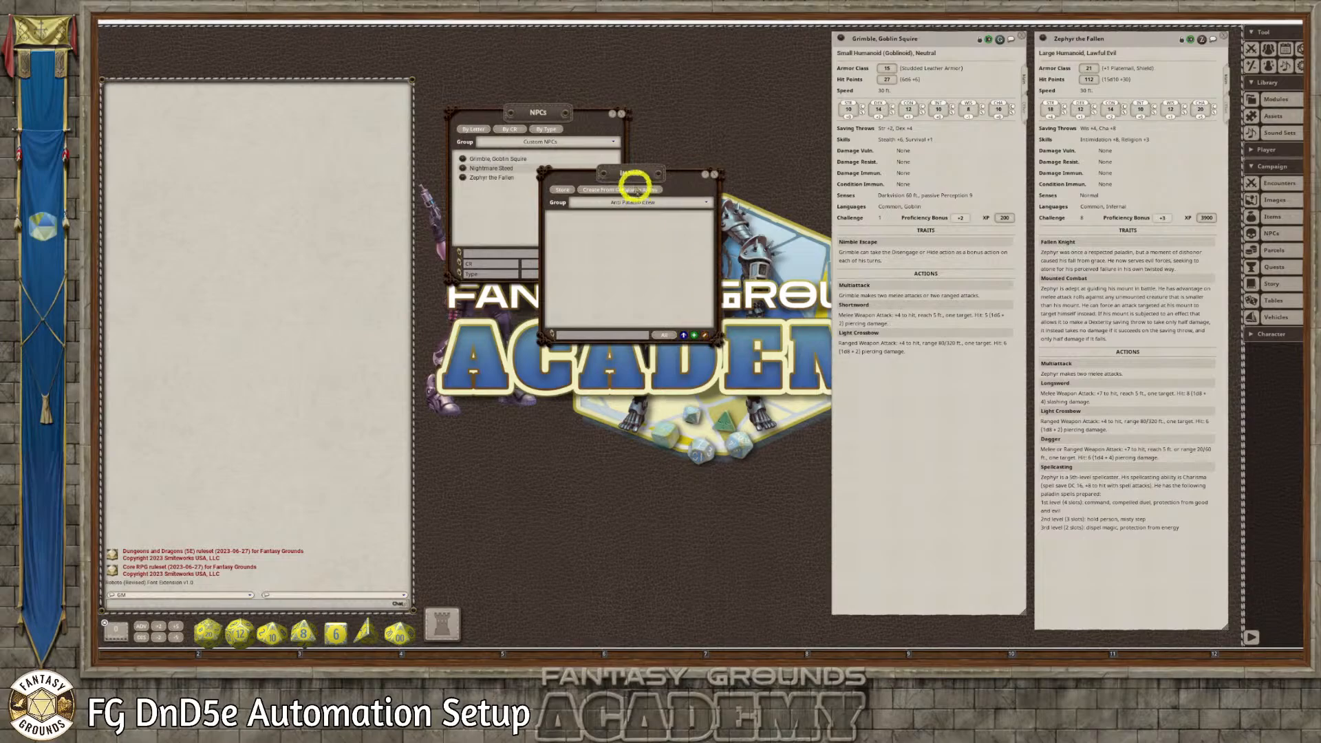
drag(634, 180, 726, 206)
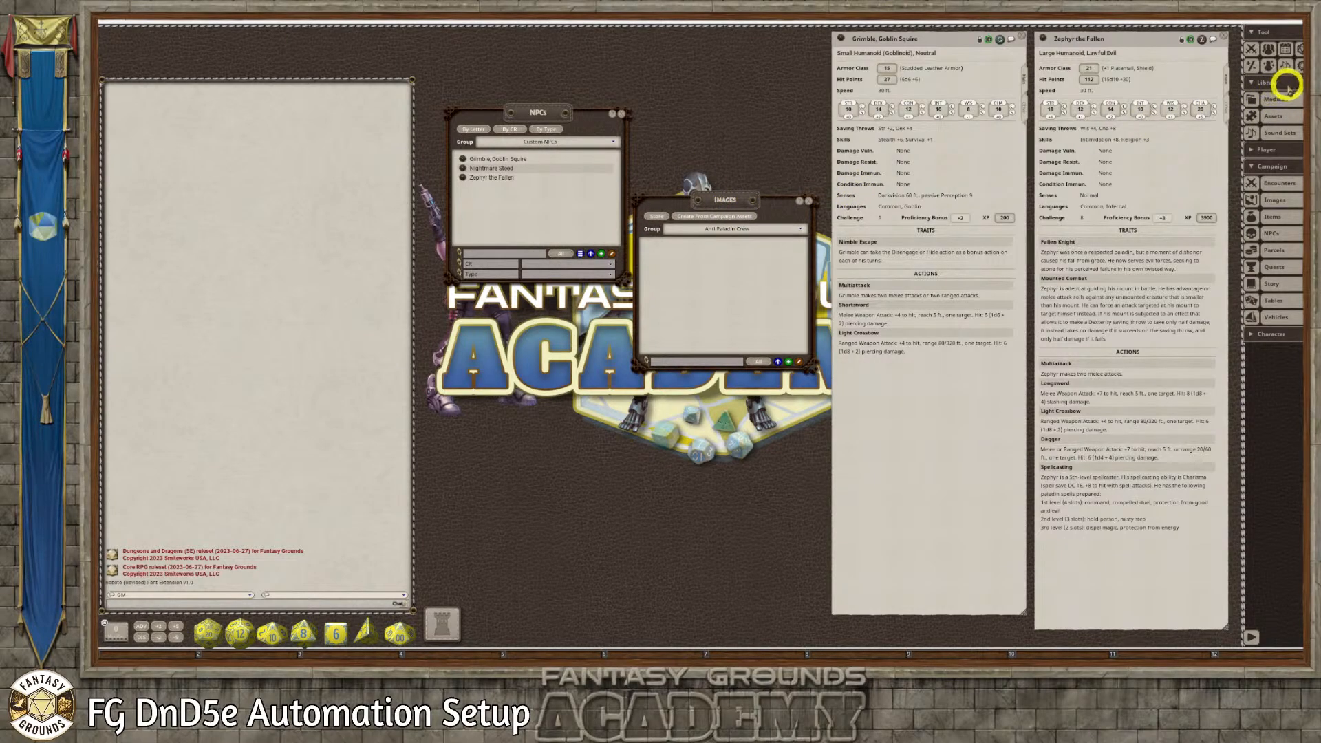
Open the Assets window, move and enlarge it, and limit it to image assets
click(1276, 116)
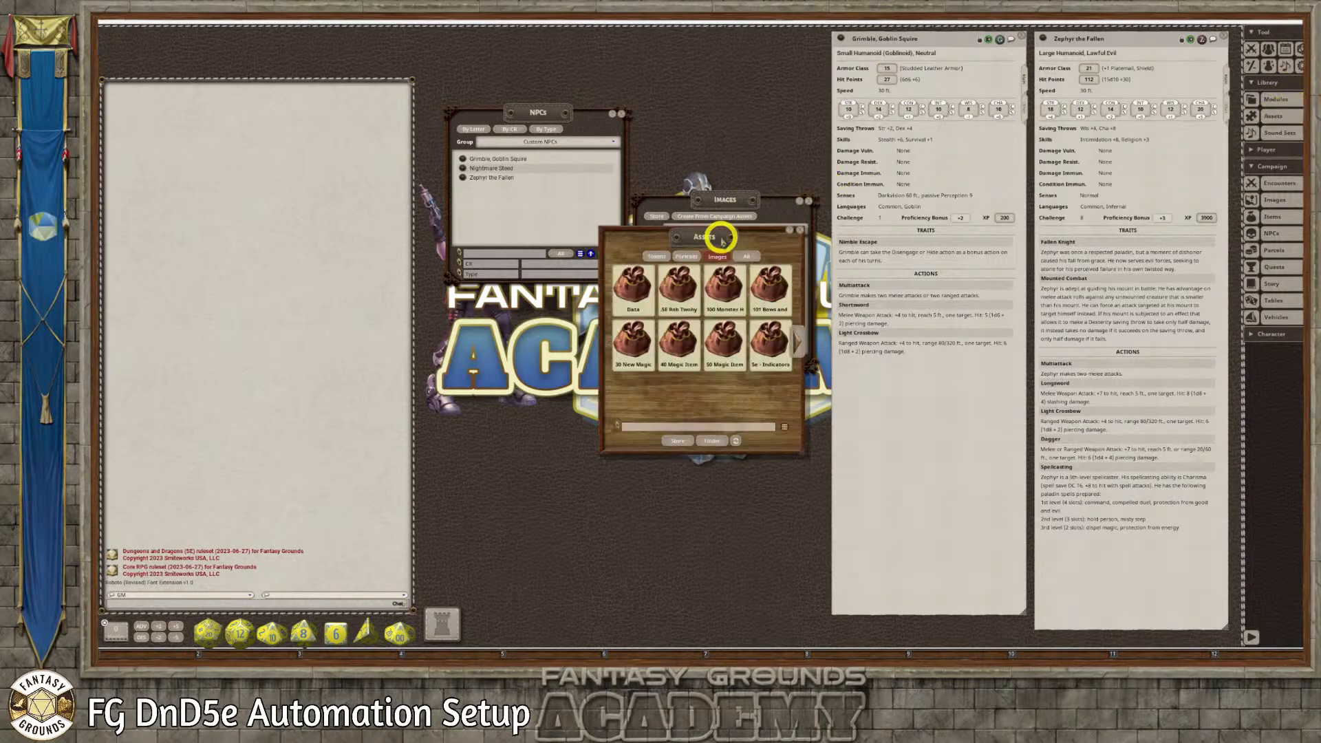
drag(722, 236, 523, 80)
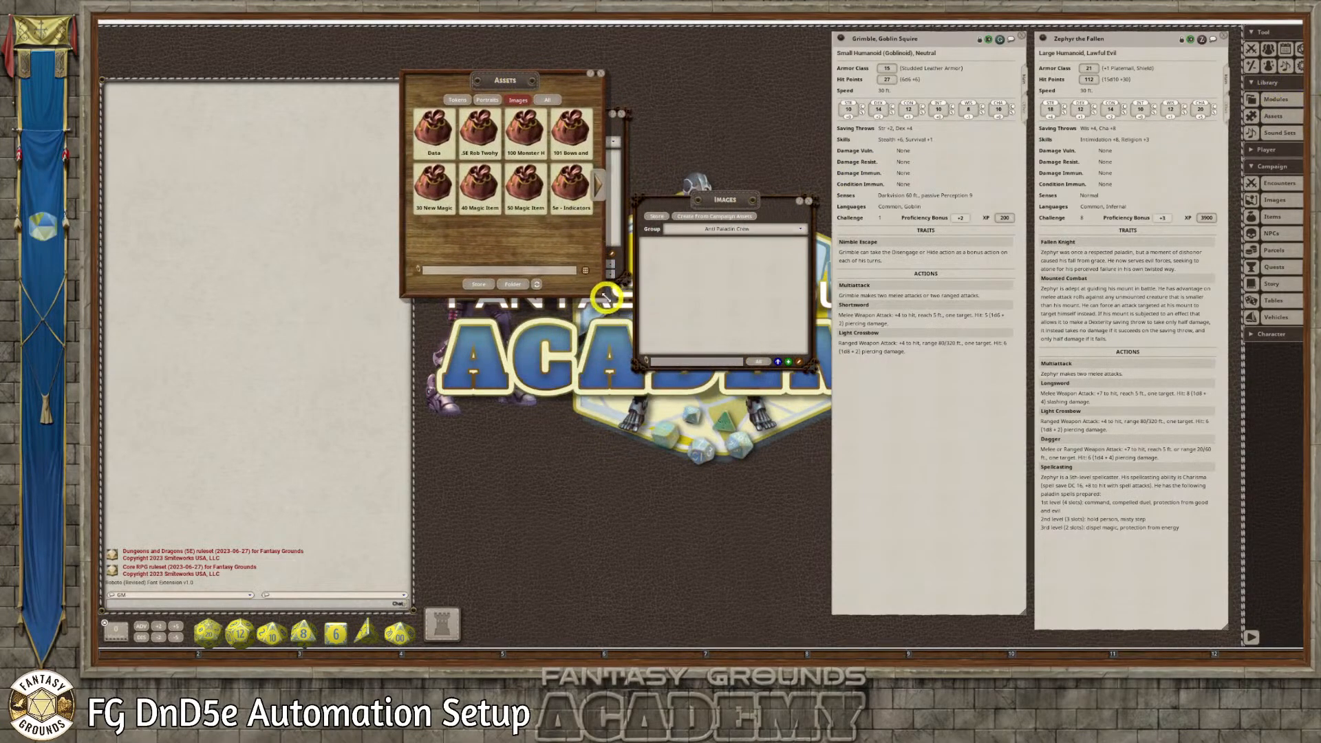
drag(619, 313, 692, 389)
drag(640, 314, 681, 349)
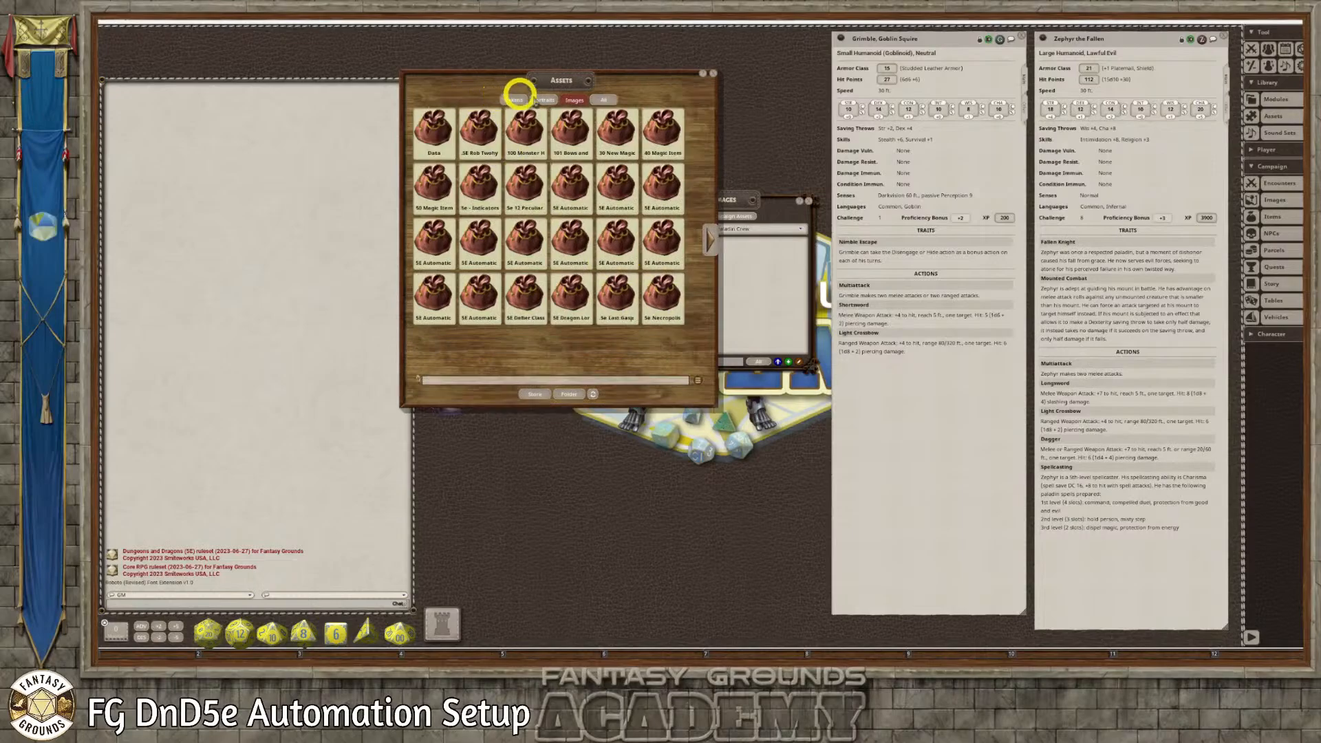
click(575, 101)
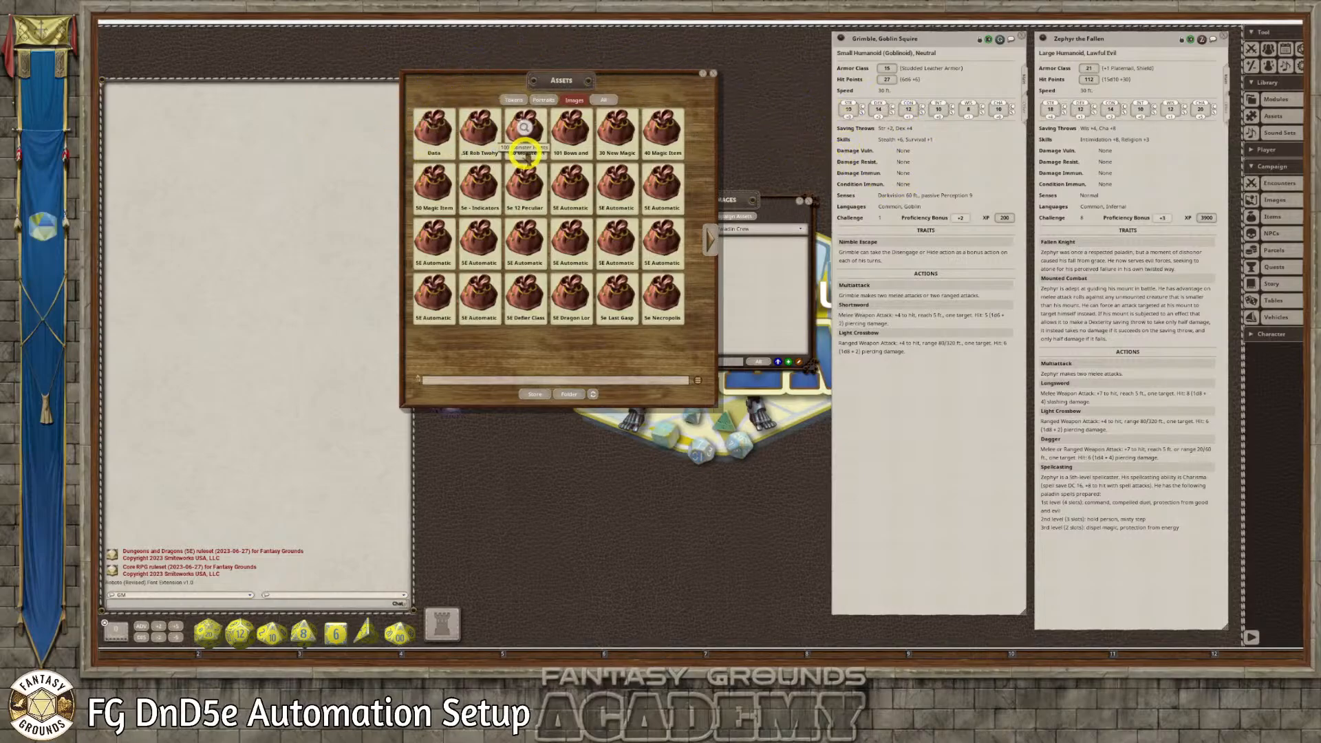
Open the campaign's images folder and copy all six PNG files from the Anti Pladin Art PNG folder into it
click(573, 395)
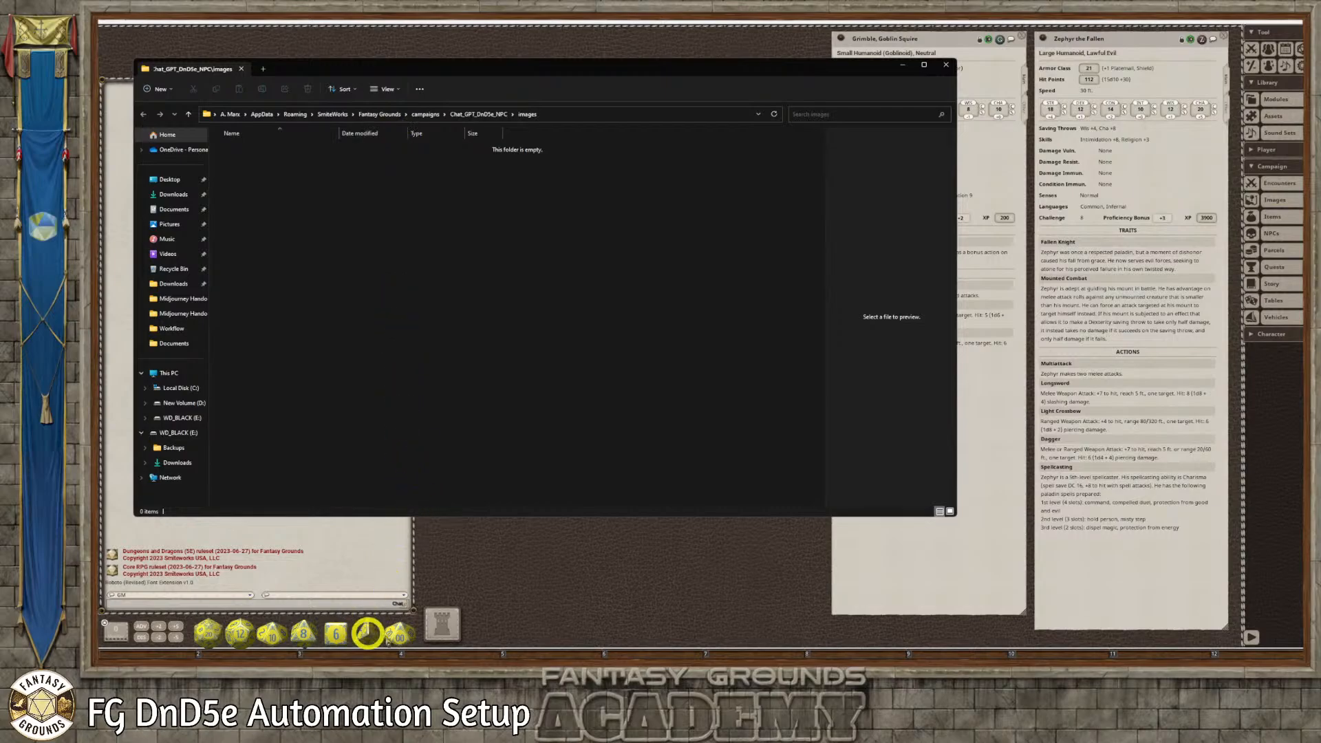
mouse_move(347, 657)
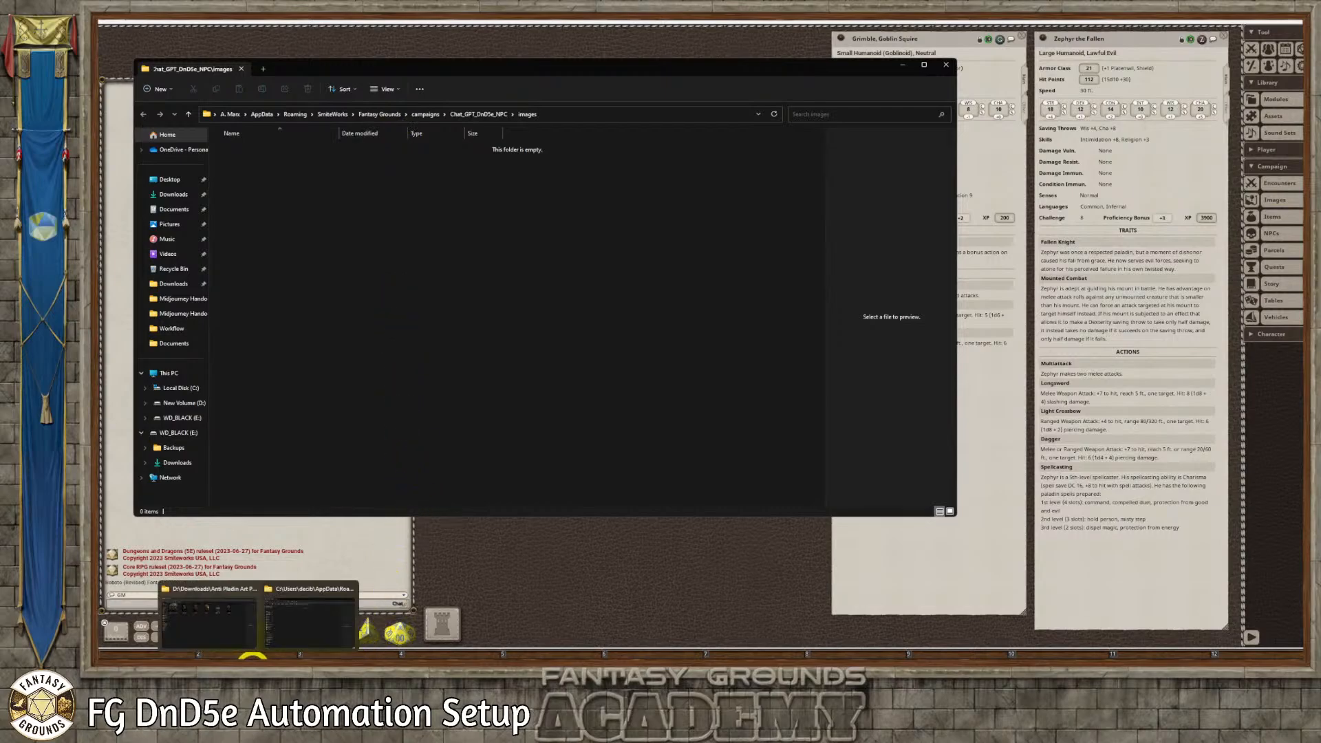
click(316, 583)
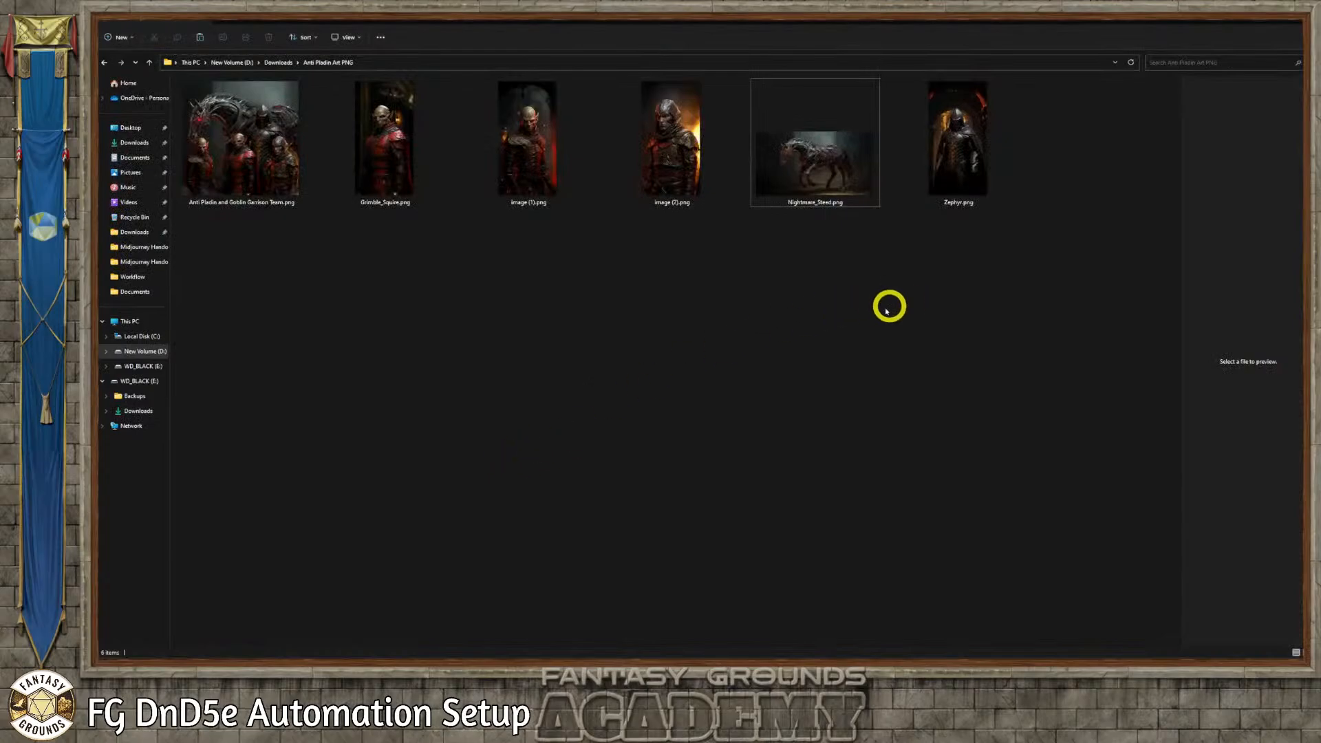
drag(1042, 196, 357, 194)
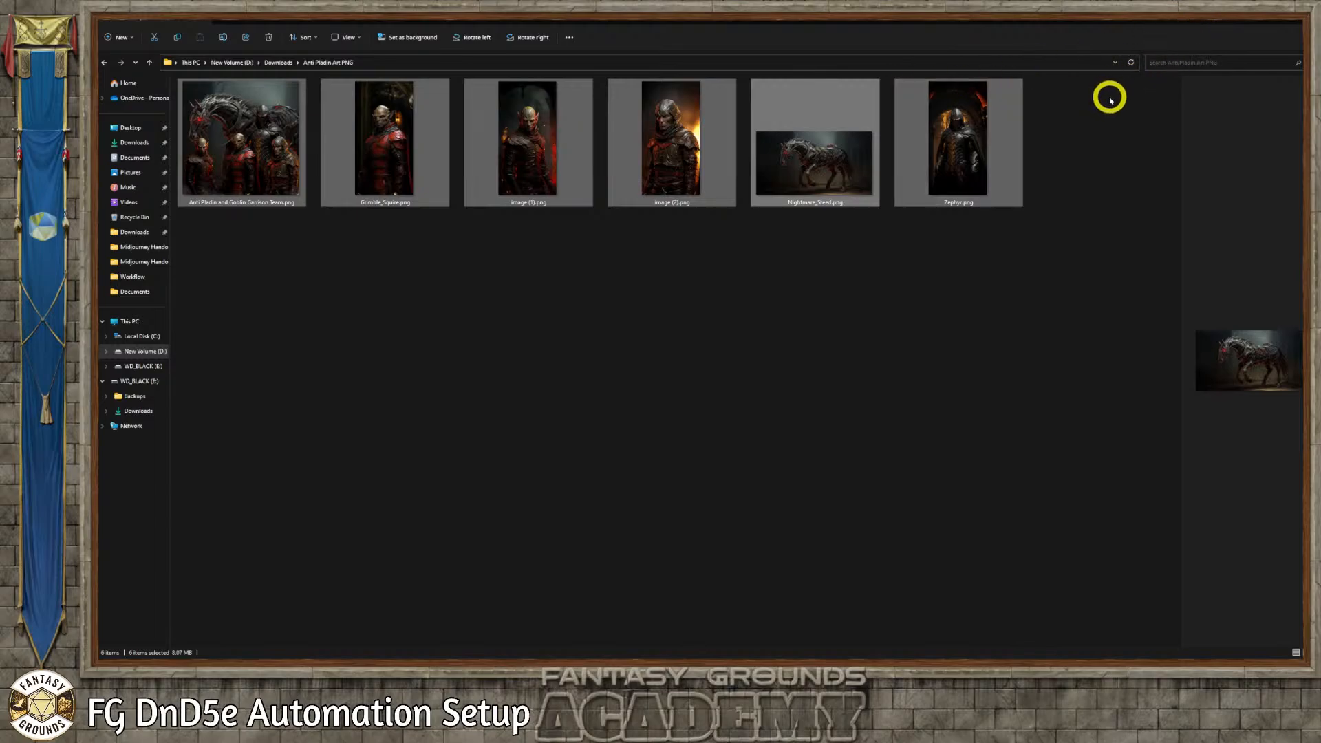
click(1261, 27)
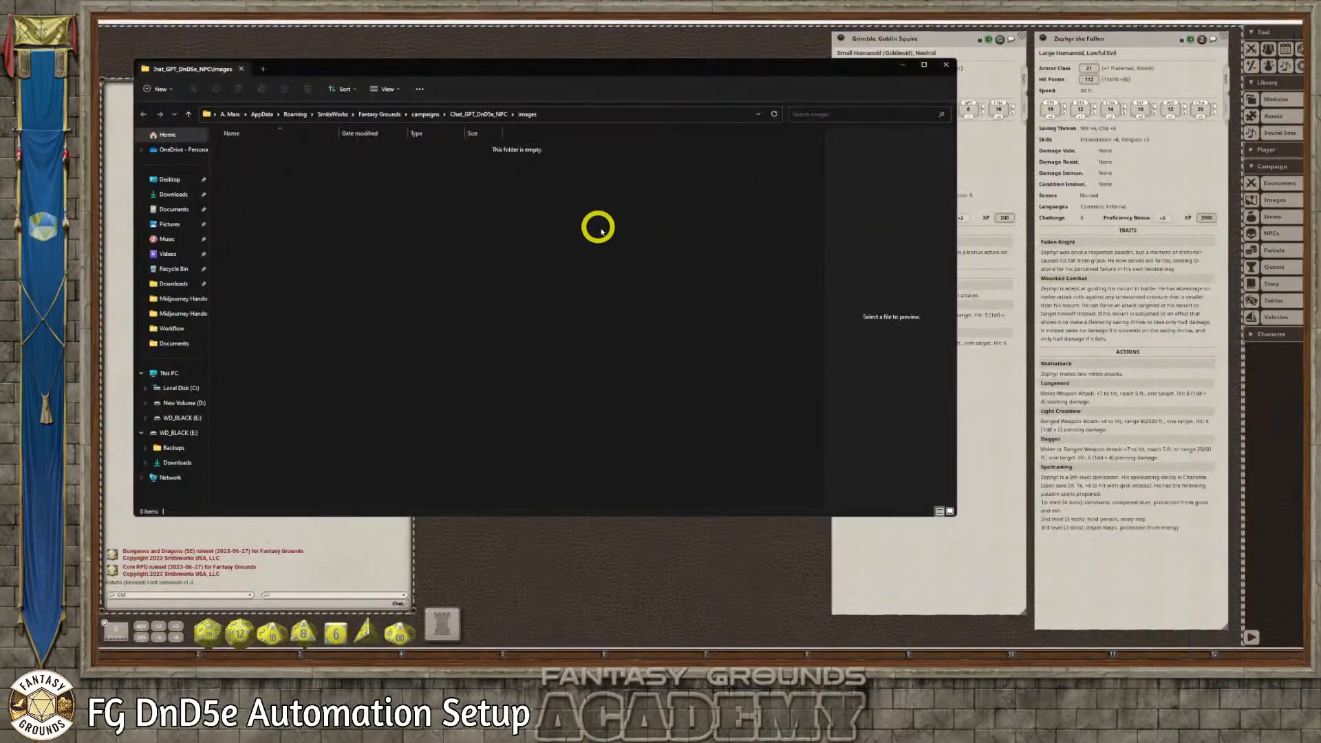
key(ctrl+v)
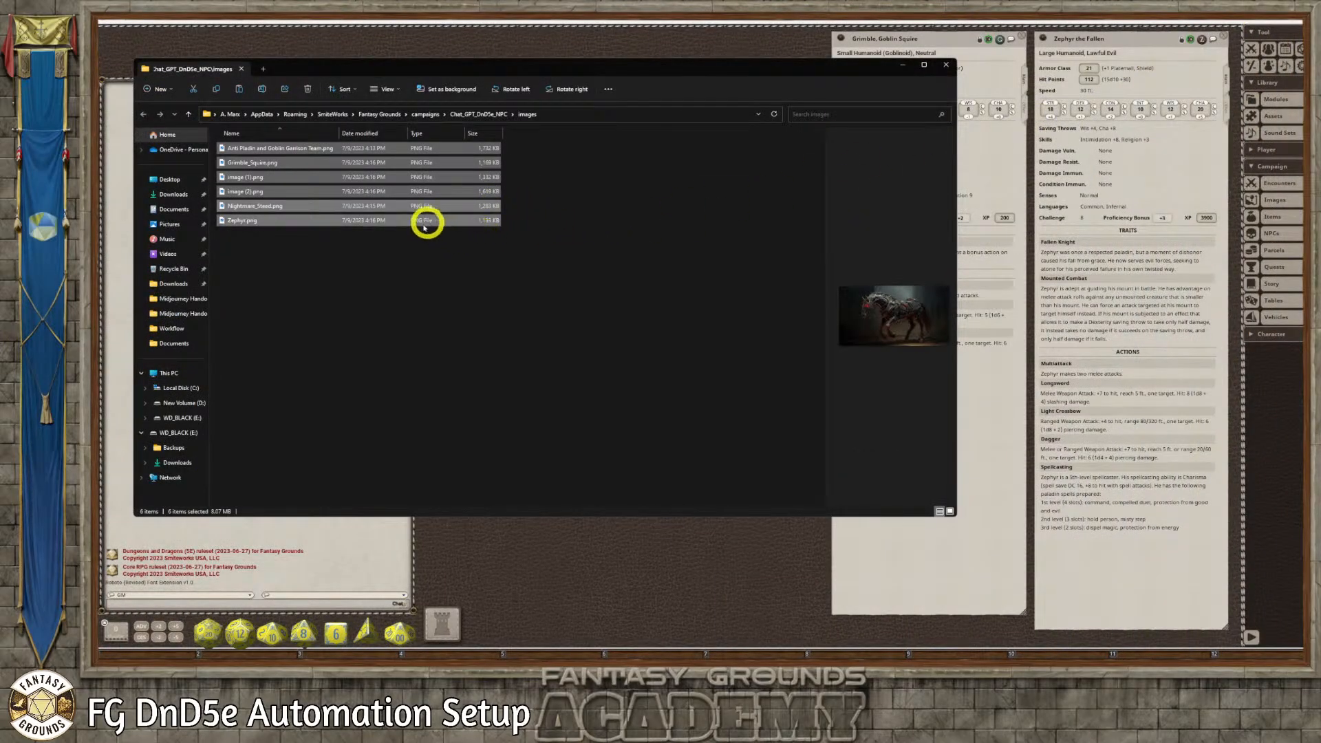
click(318, 252)
Rename image (1).png in the campaign's images folder as Goblin_Assassin.png
click(244, 178)
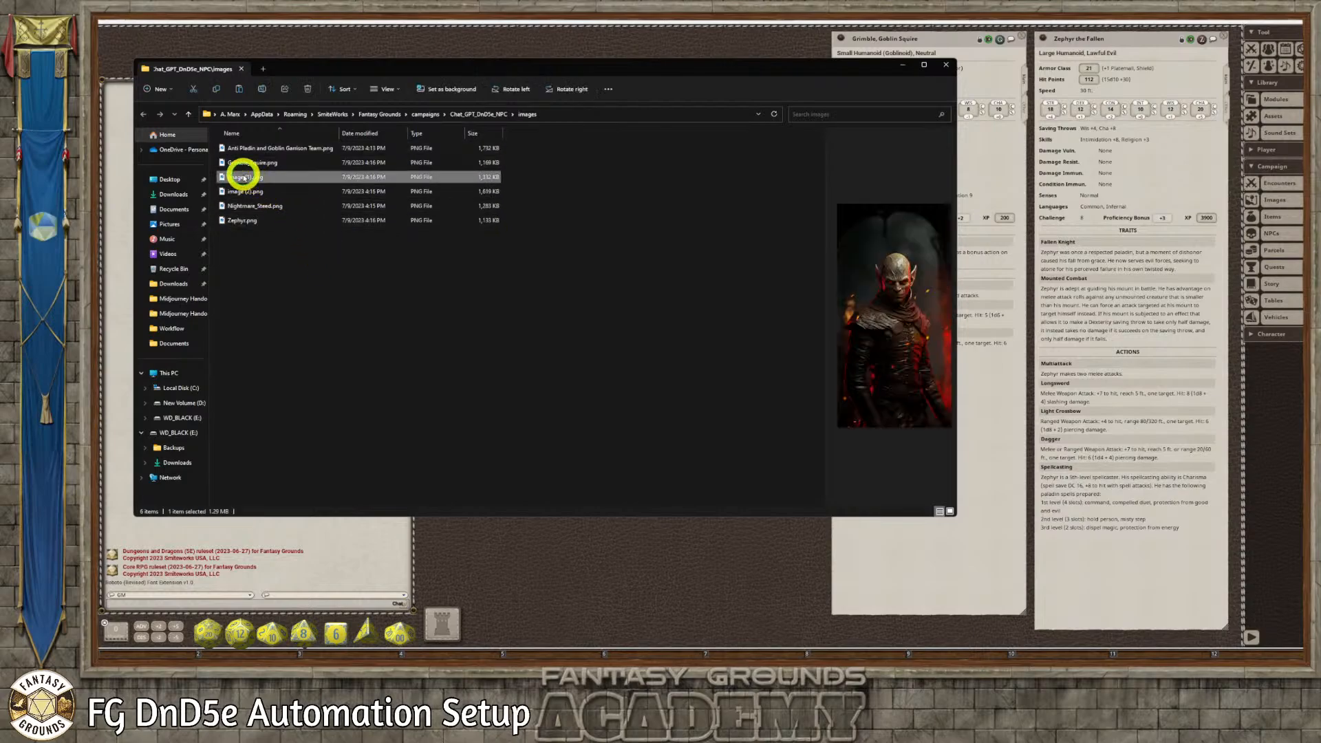
click(249, 178)
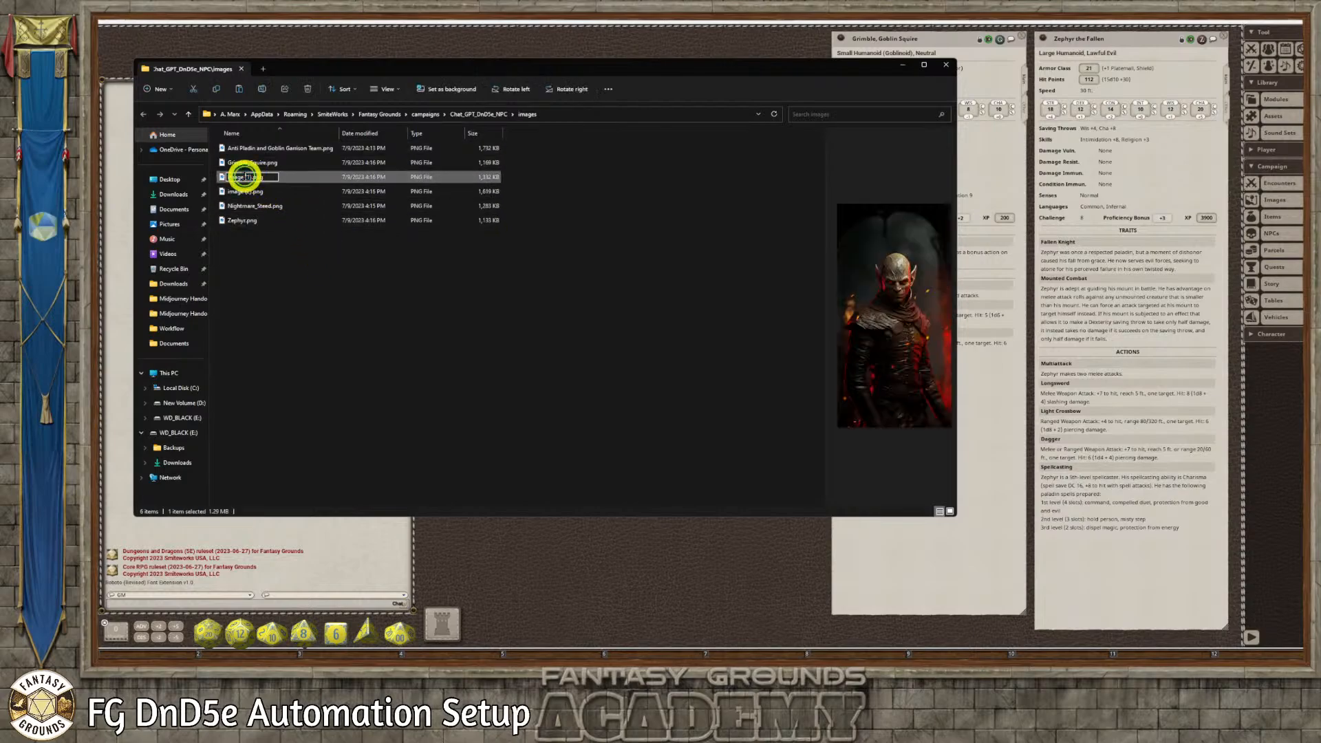
drag(251, 176, 227, 177)
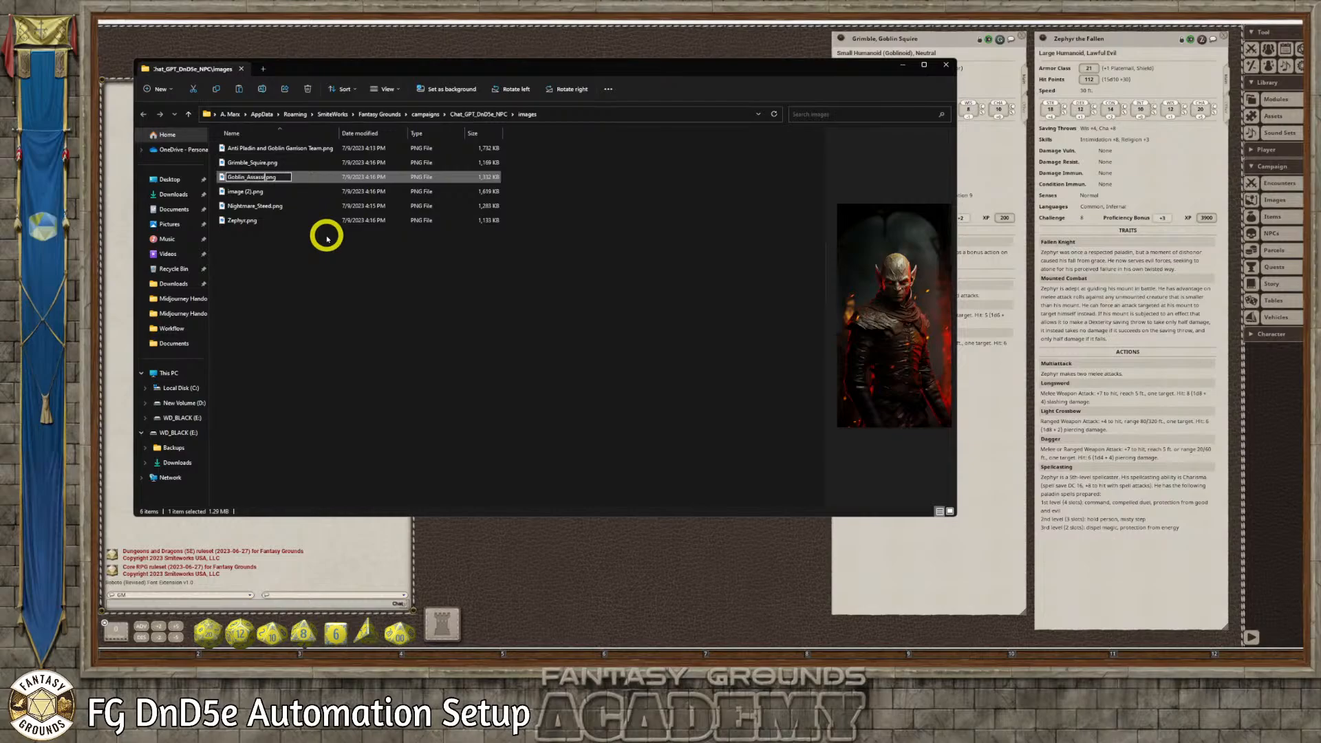
text(in)
key(Return)
Rename image (2).png in the campaign's images folder as Goblin_Spellcaster.png
click(249, 193)
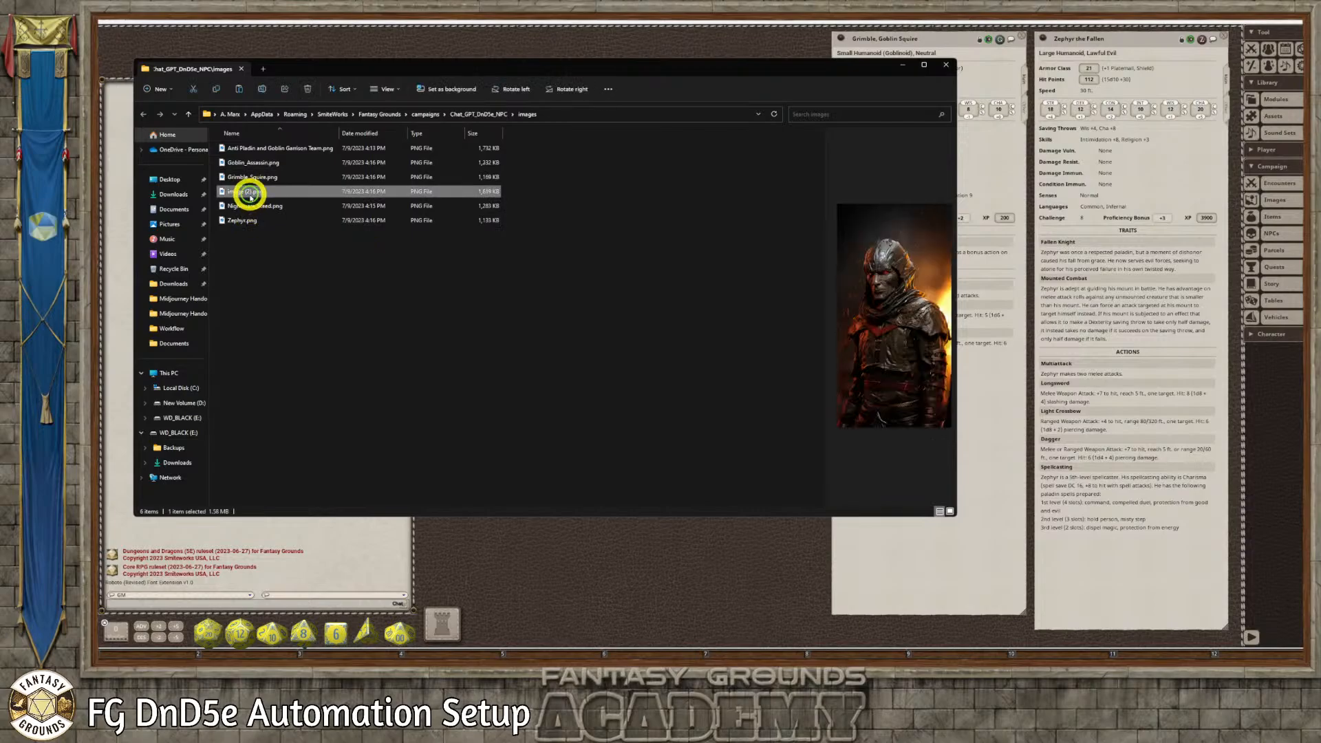
click(249, 194)
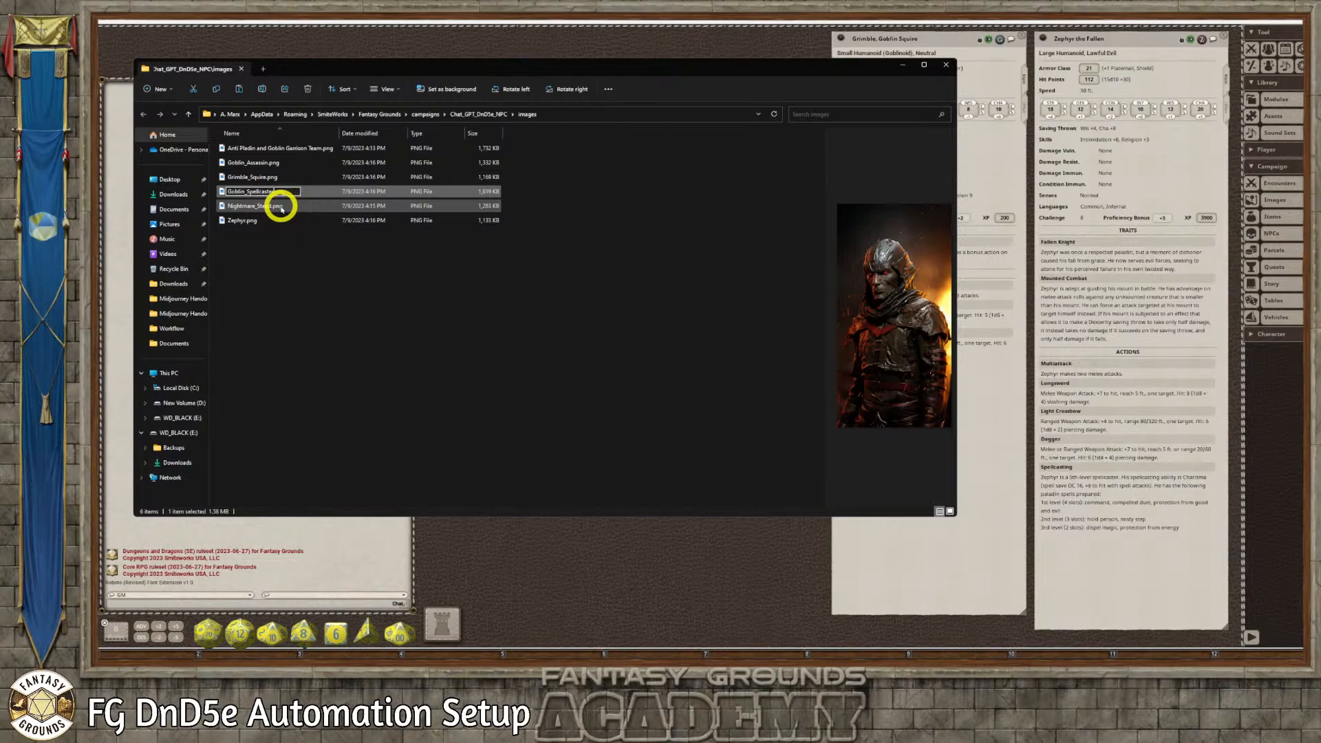
click(307, 252)
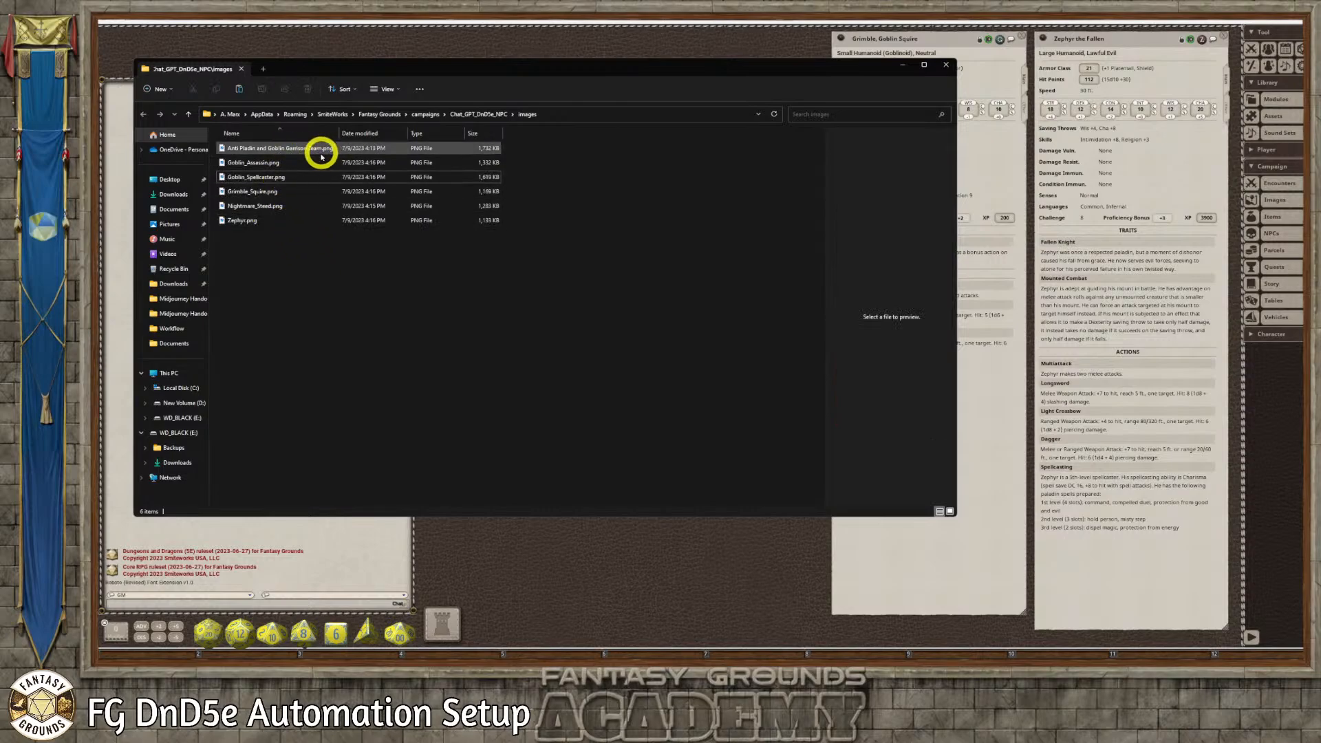
Preview the copied image files one by one to check that each picture matches its file name
click(256, 219)
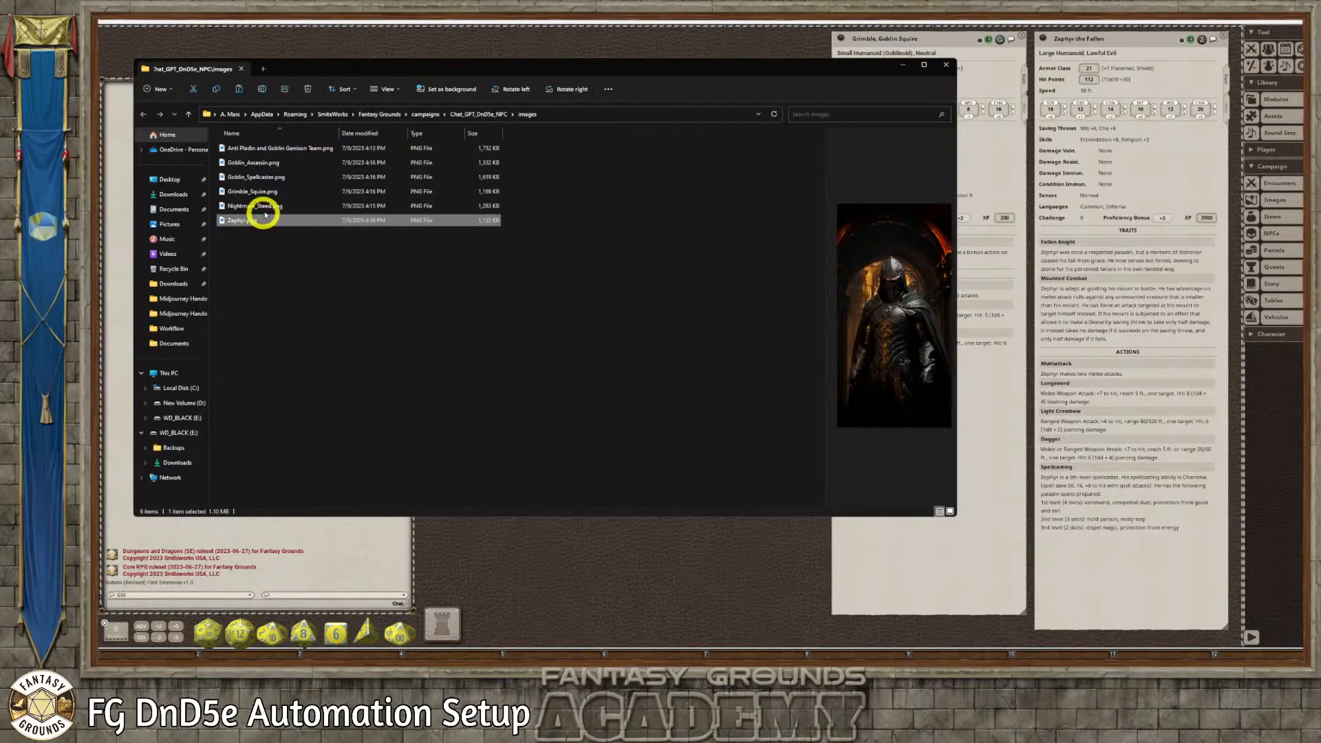
click(266, 207)
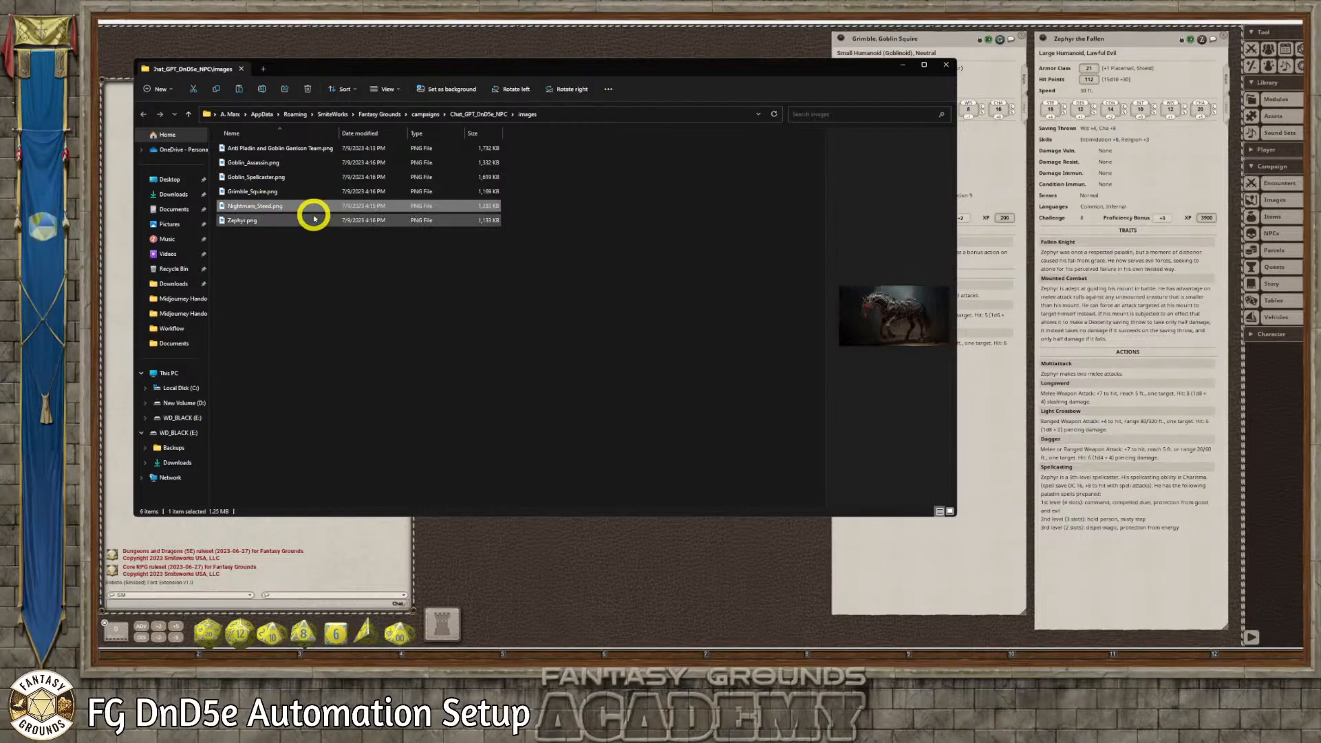
click(267, 192)
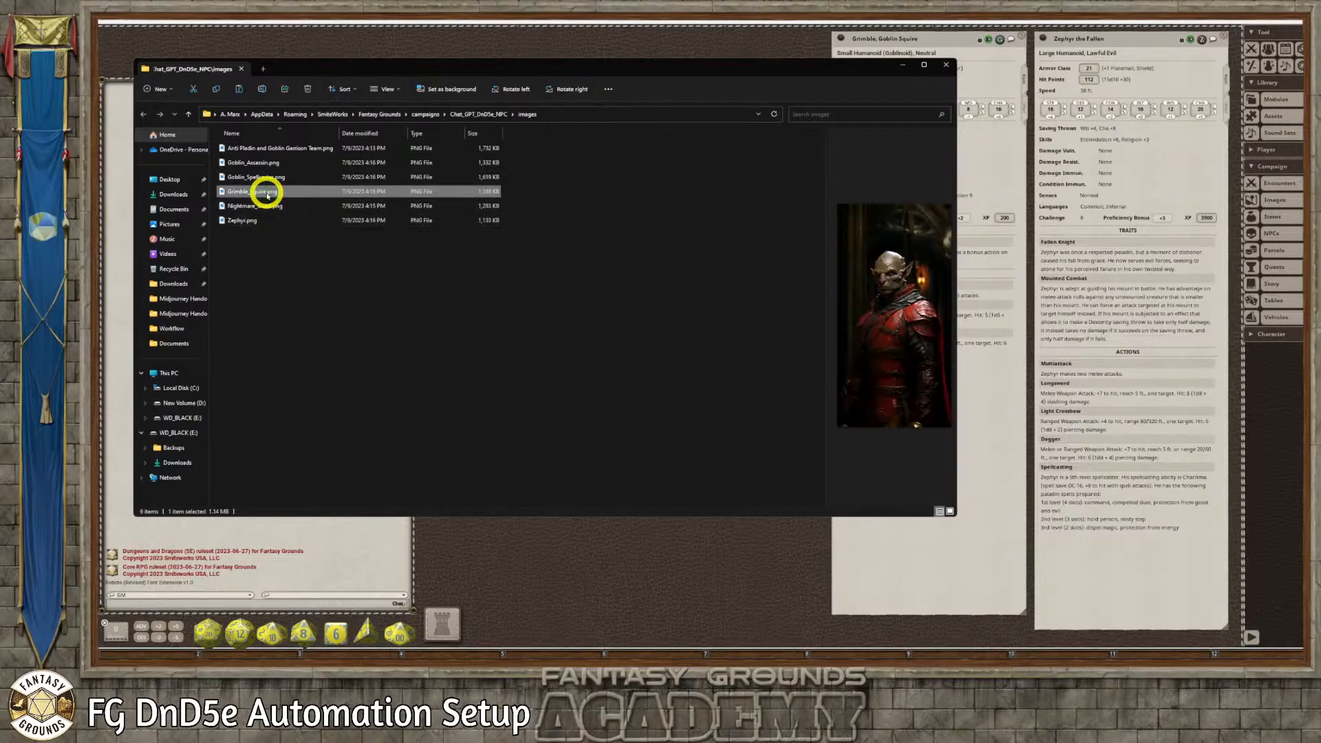
click(285, 150)
click(271, 164)
click(266, 178)
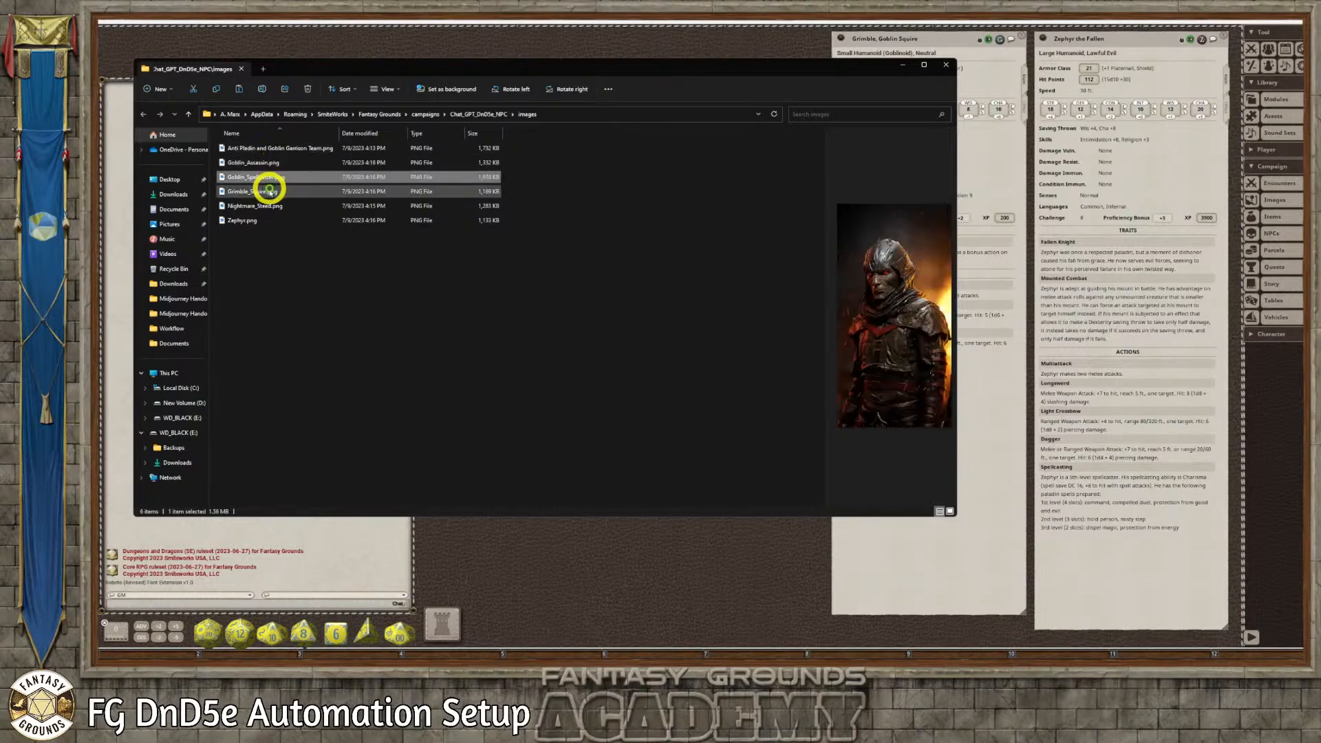
click(269, 191)
click(266, 206)
click(254, 221)
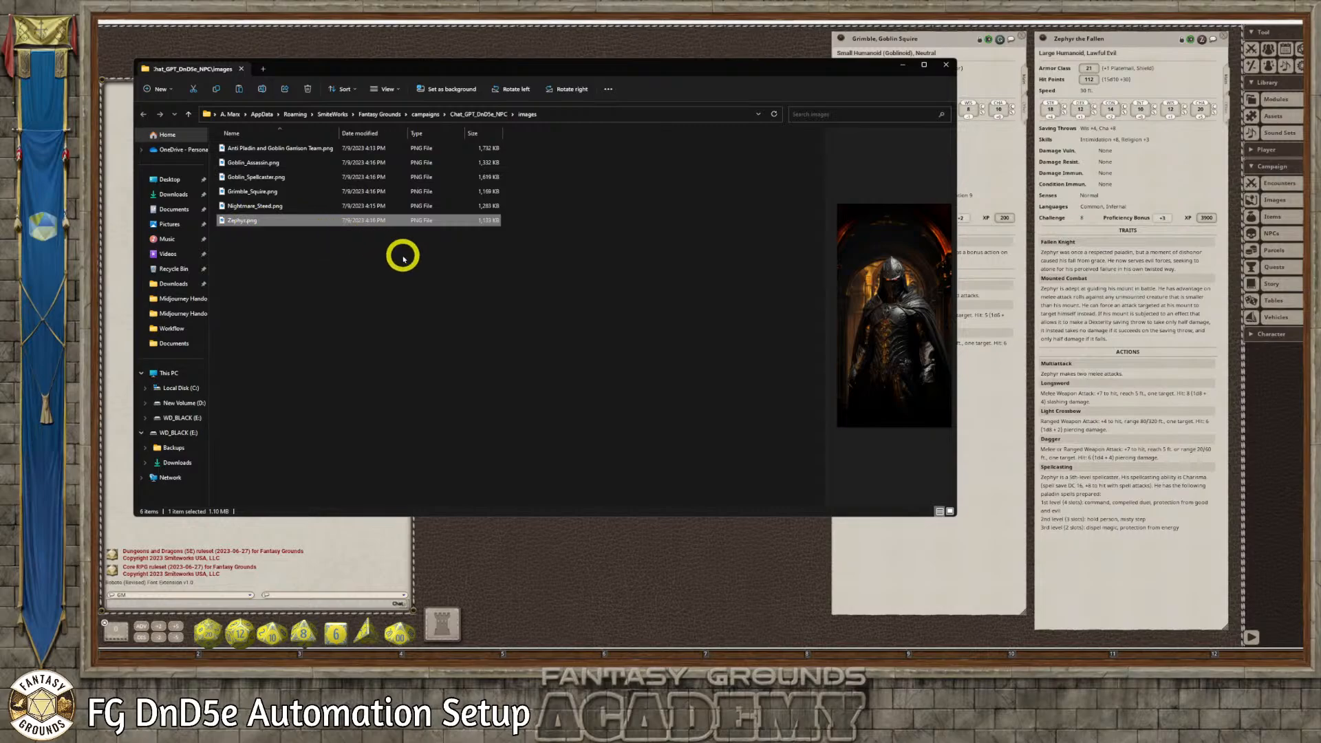
Add the lowercase prefix "handout, " to the file name of the Anti Pladin and Goblin Garrison Team image
click(230, 149)
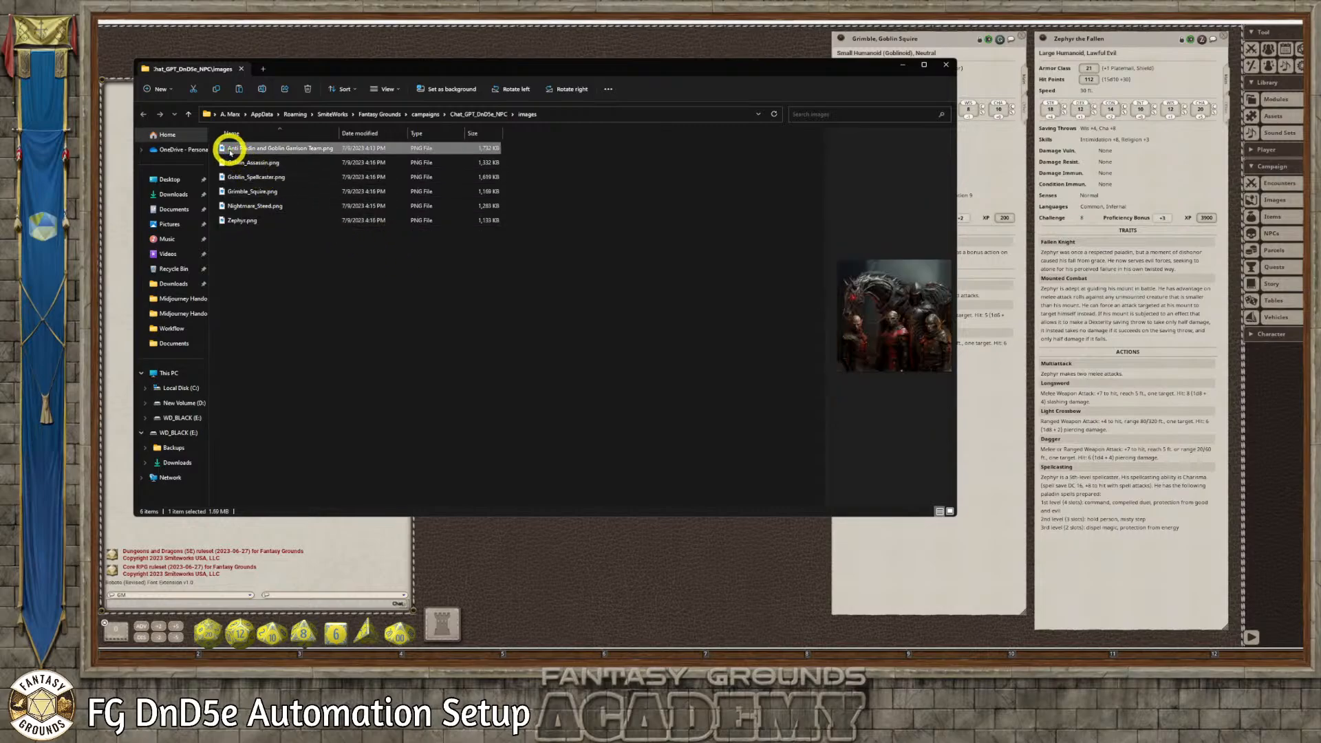
click(230, 149)
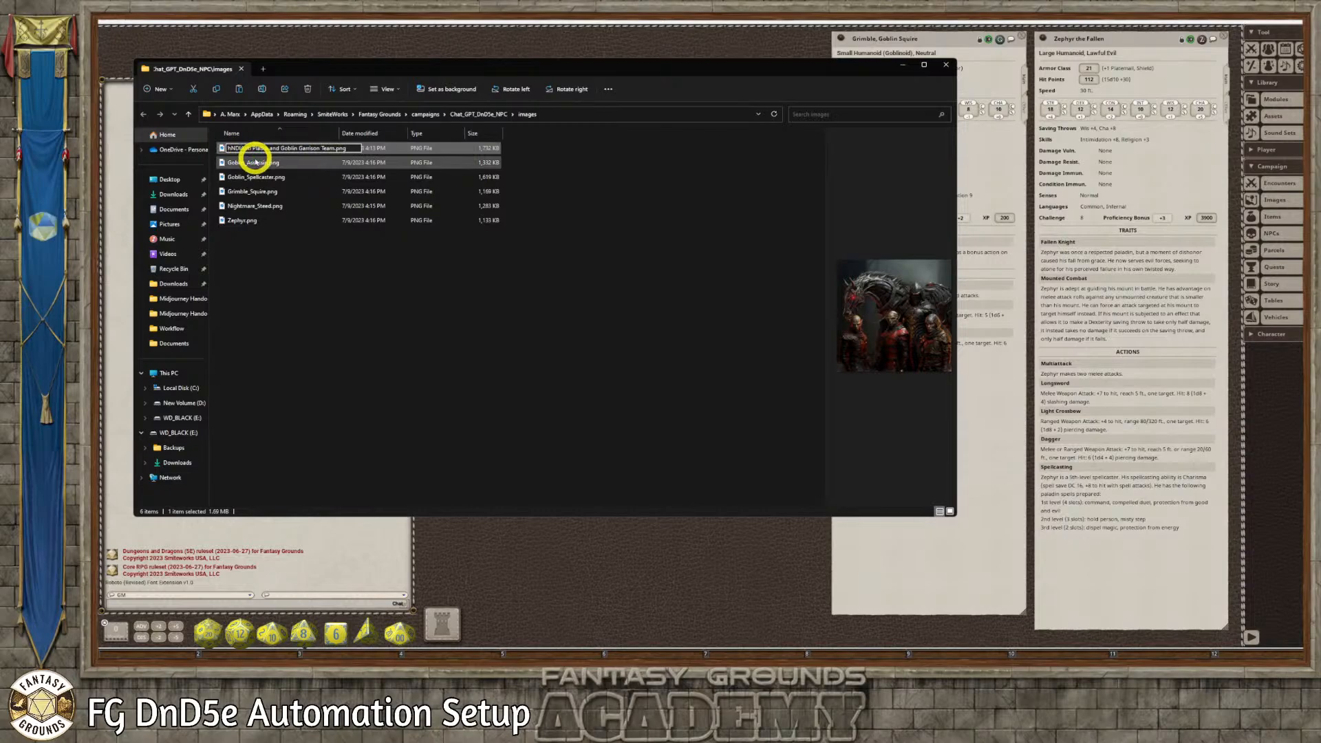
key(BackSpace)
key(BackSpace)
key(BackSpace)
text(HANDOUT)
key(BackSpace)
key(BackSpace)
key(BackSpace)
key(BackSpace)
key(BackSpace)
key(BackSpace)
key(BackSpace)
text(handout_)
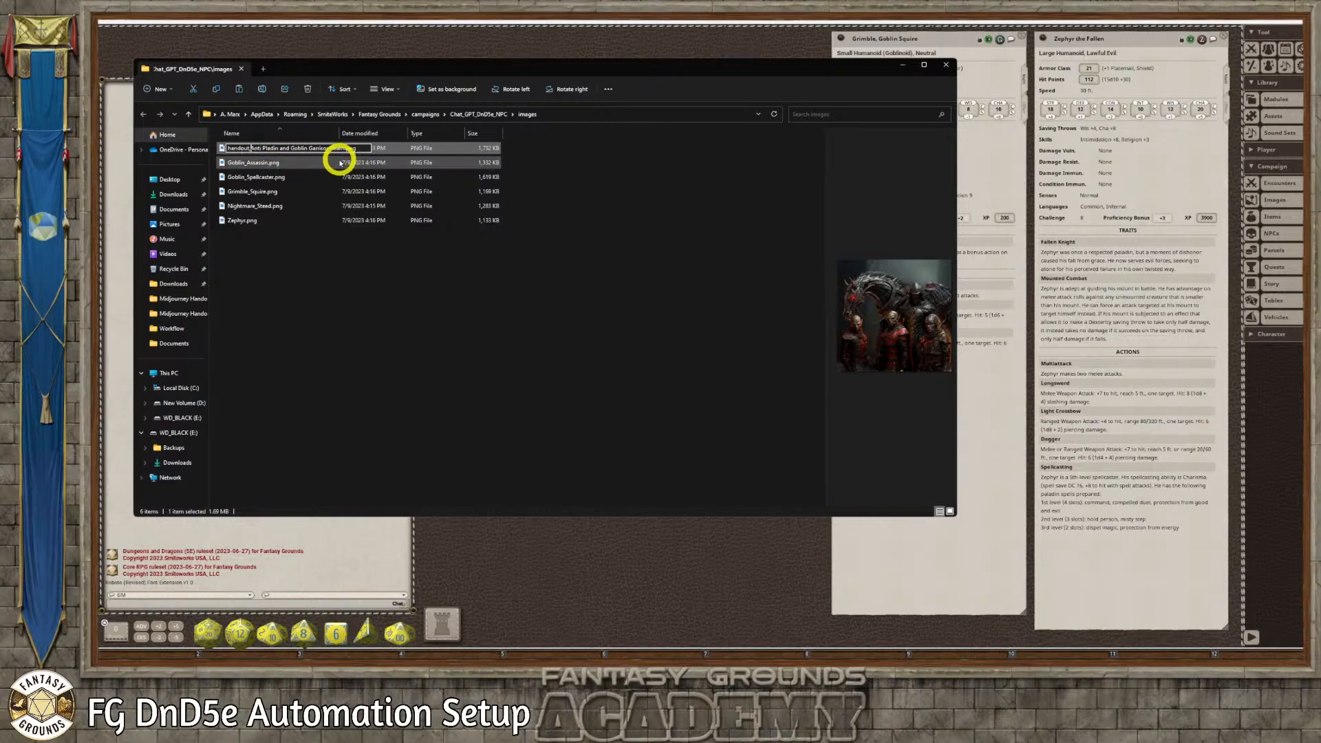
key(Return)
Rename the goblin assassin image file as "handout, Goblin_Assassin.png"
click(271, 168)
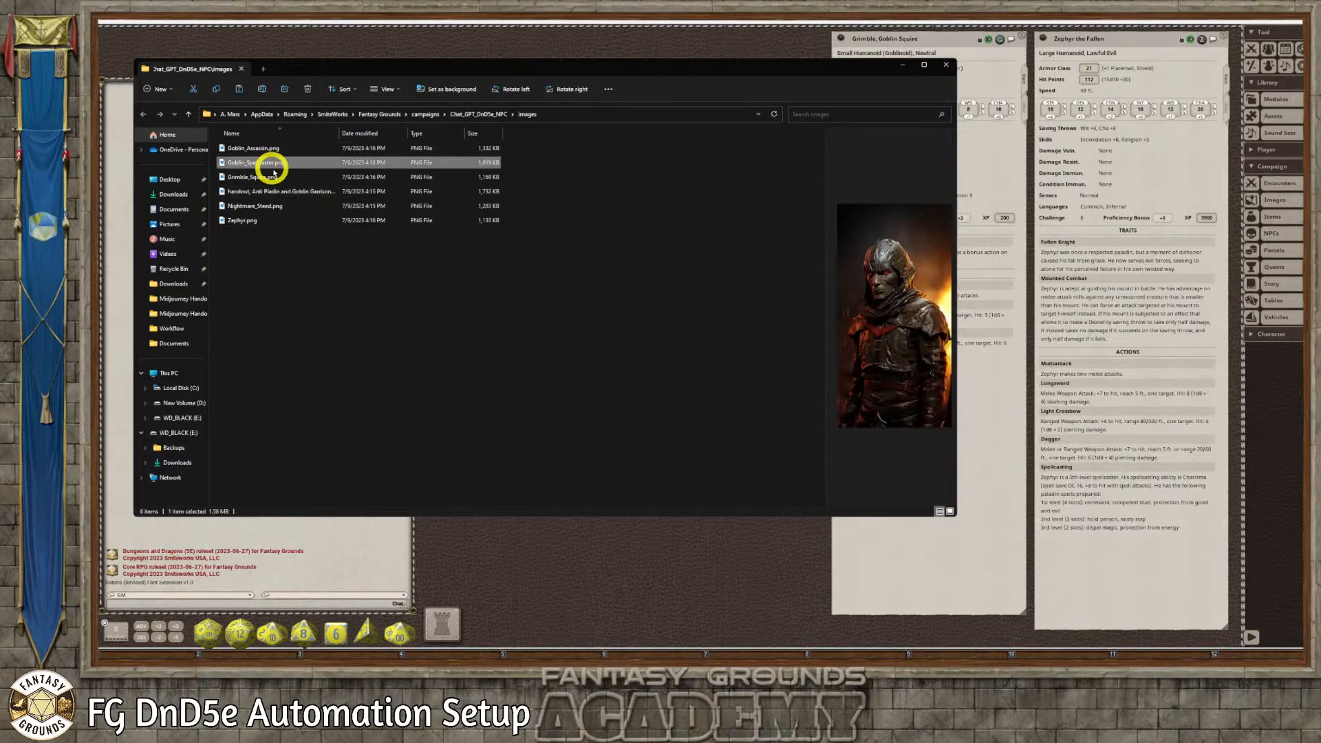
click(234, 152)
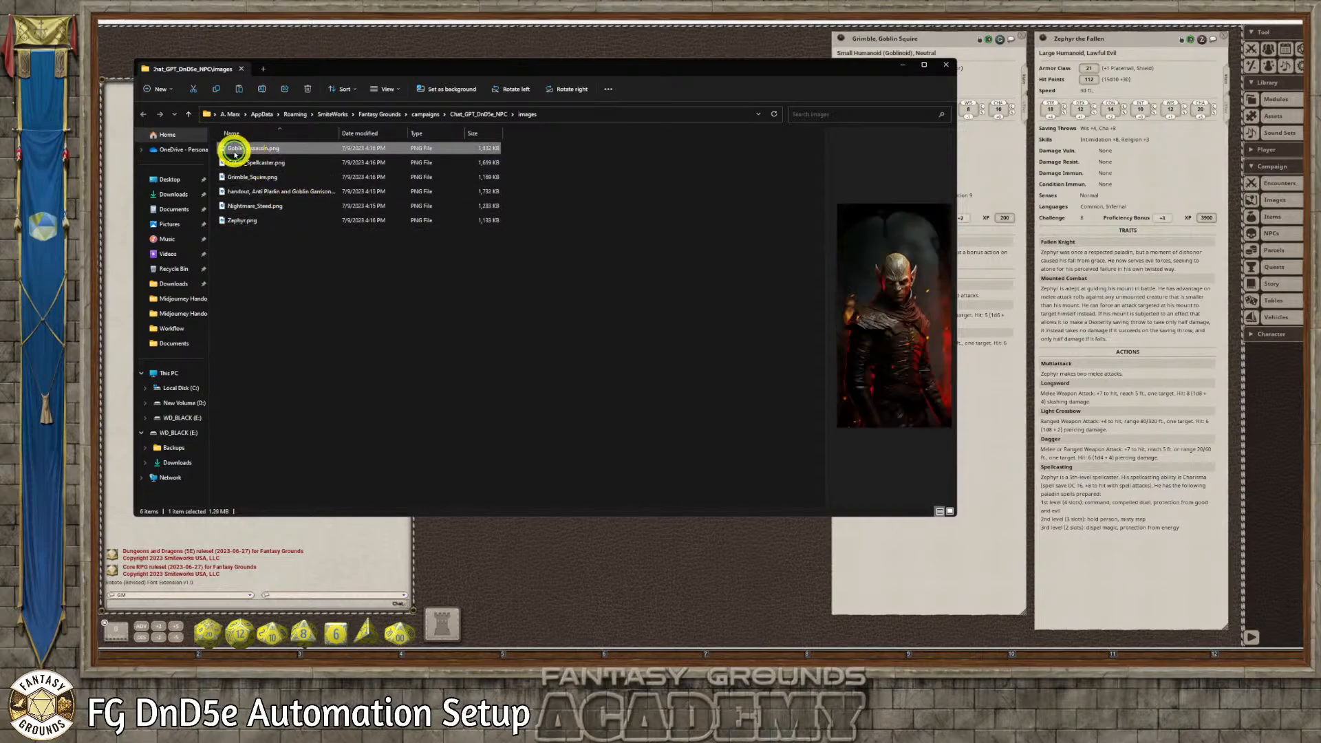
click(235, 152)
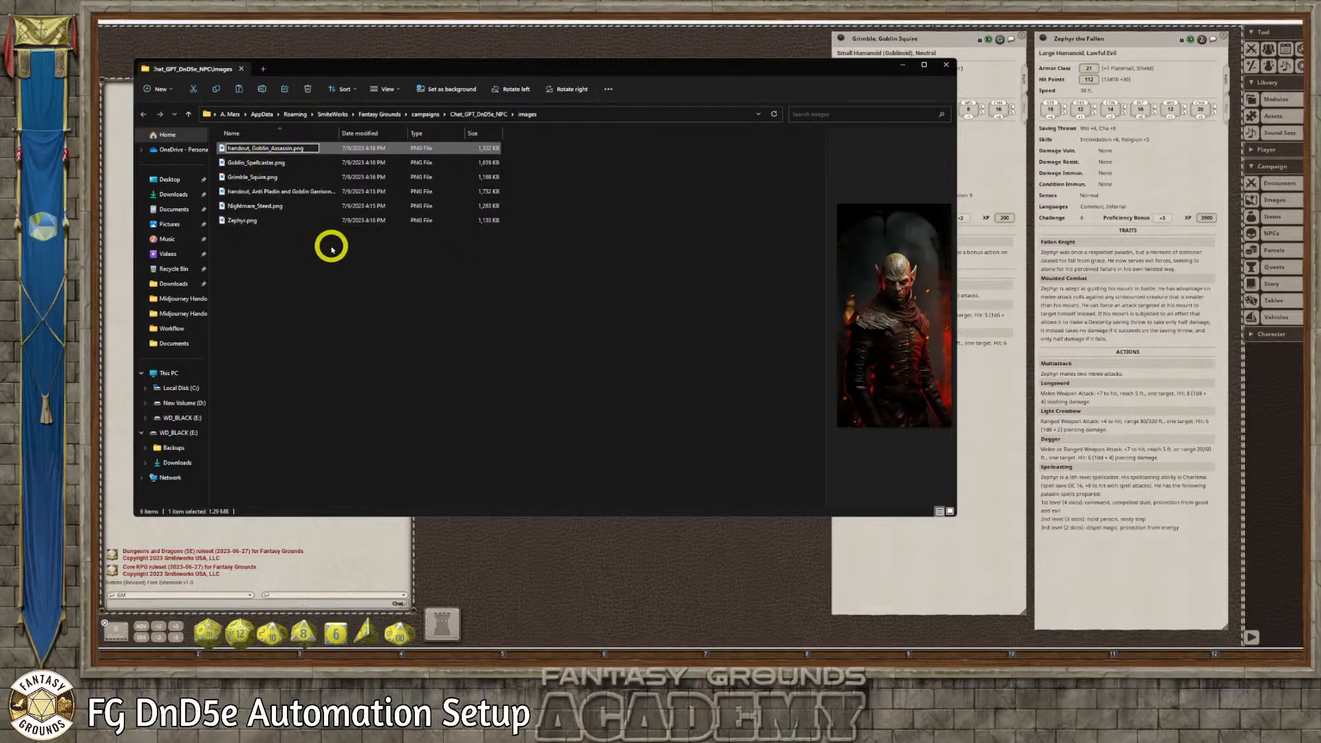
key(Return)
Rename the goblin spellcaster image file as "handout, Goblin_Spellcaster.png"
click(237, 149)
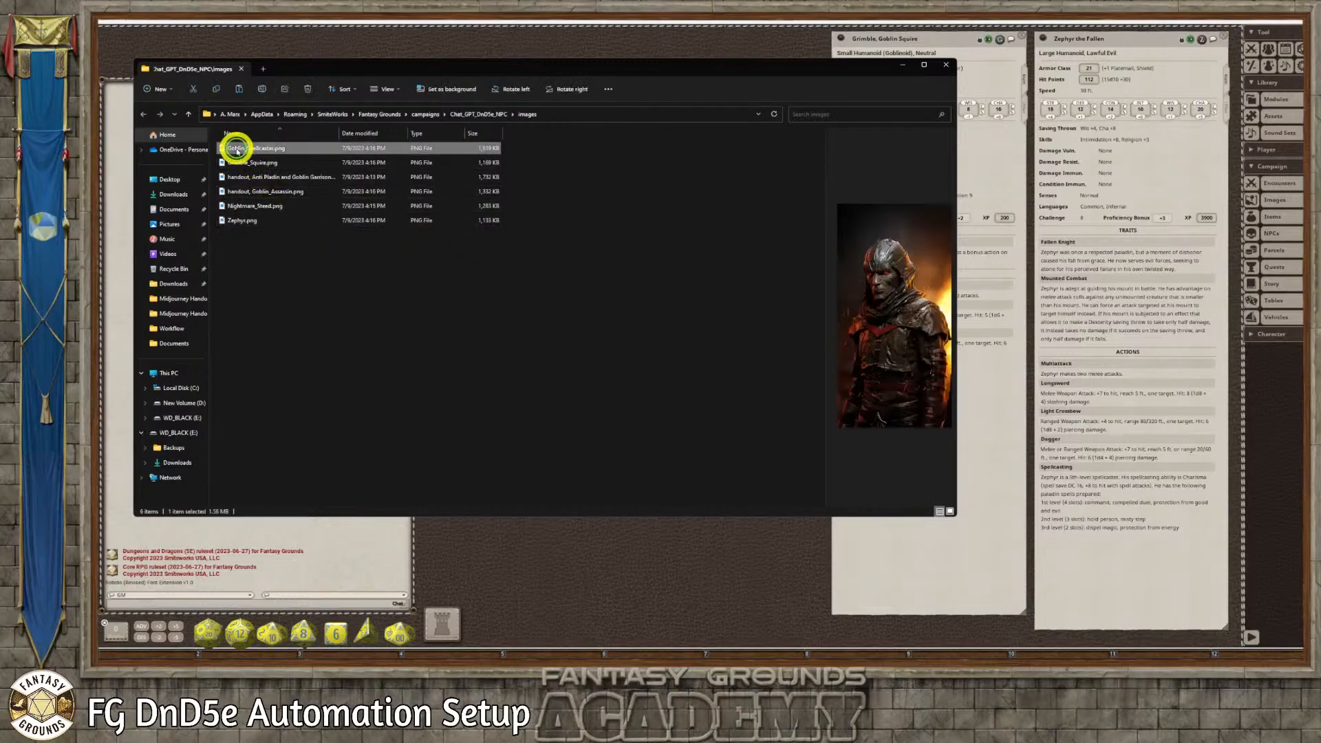
click(230, 152)
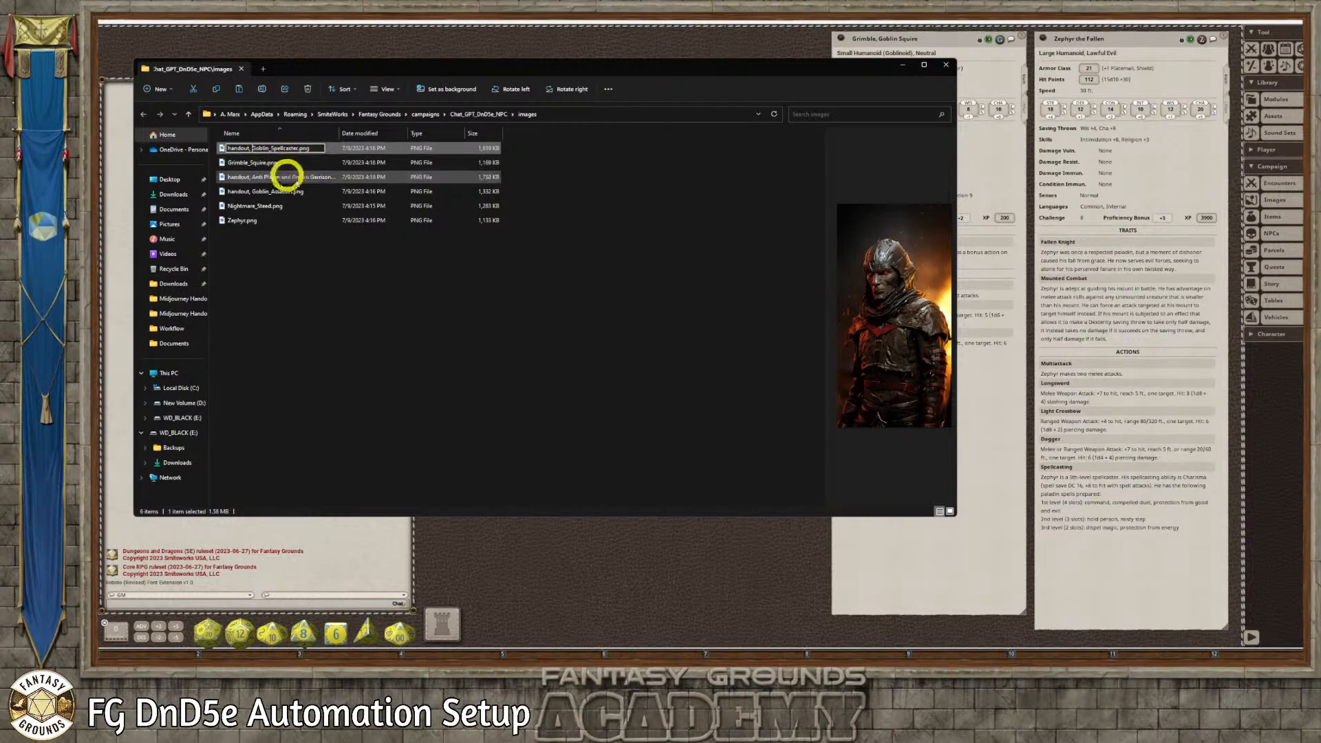
key(Return)
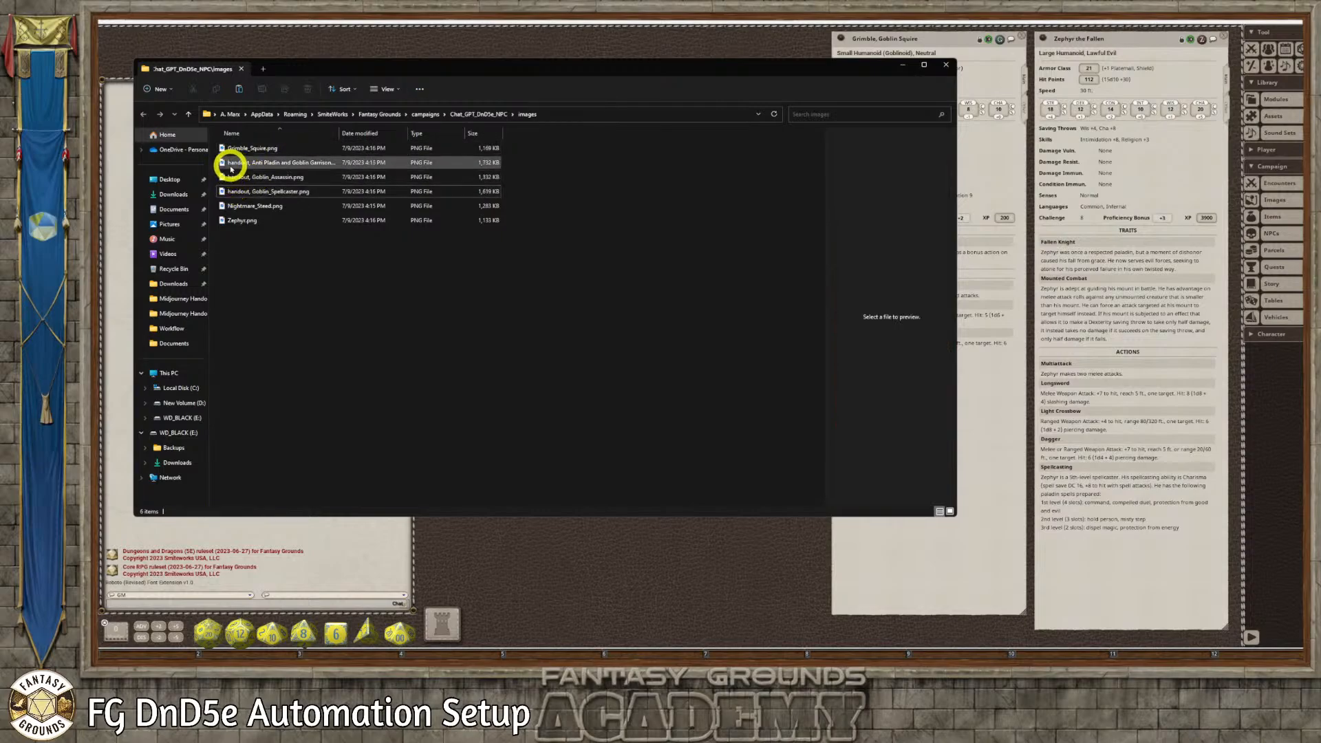
Rename the Grimble squire image file as "handout, Grimble_Squire.png"
click(231, 167)
click(234, 151)
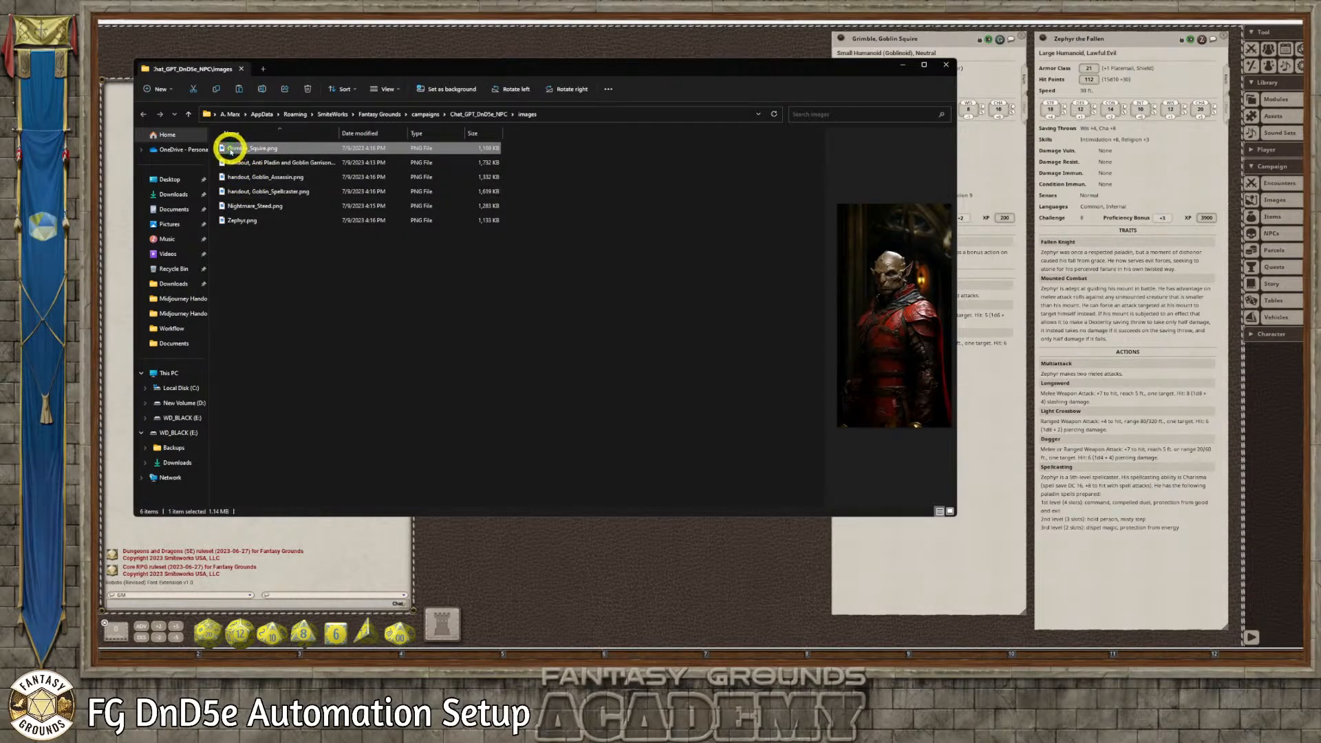
click(230, 150)
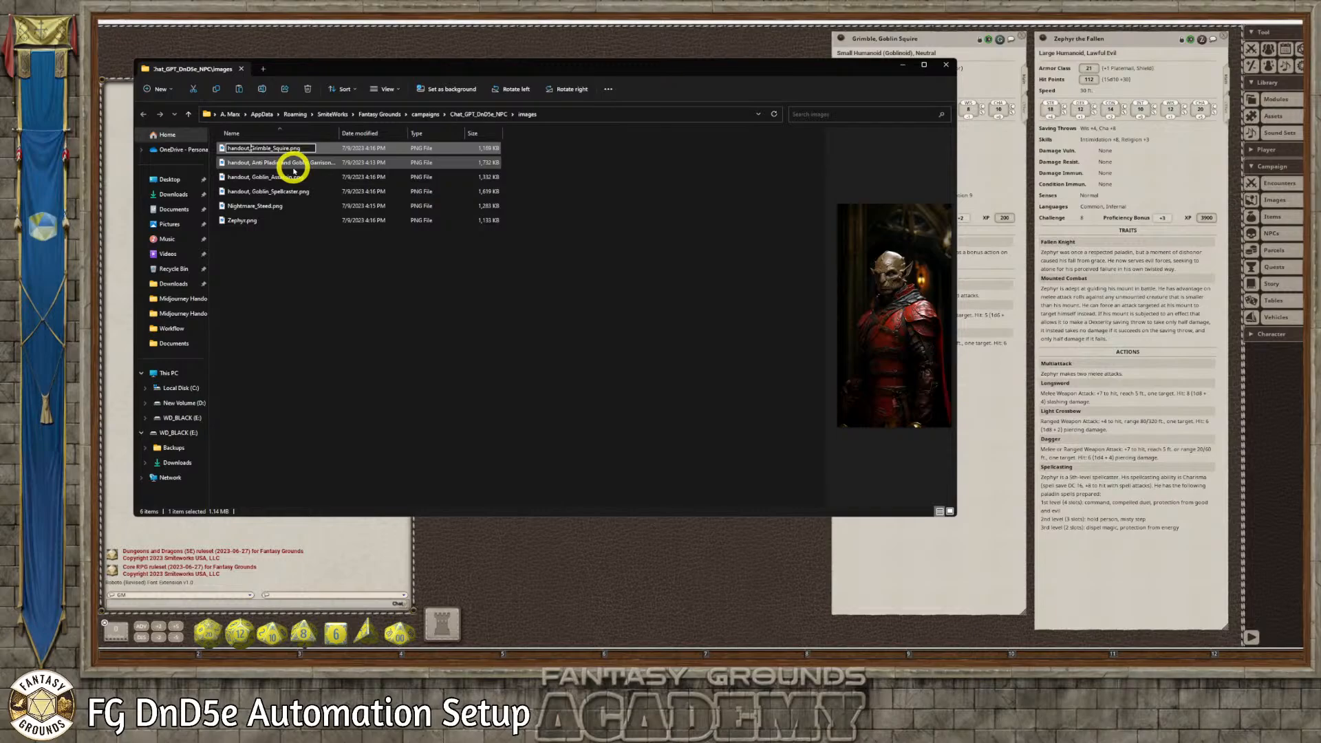
key(Return)
Rename the nightmare steed image file as "handout, Nightmare_Steed.png"
click(327, 221)
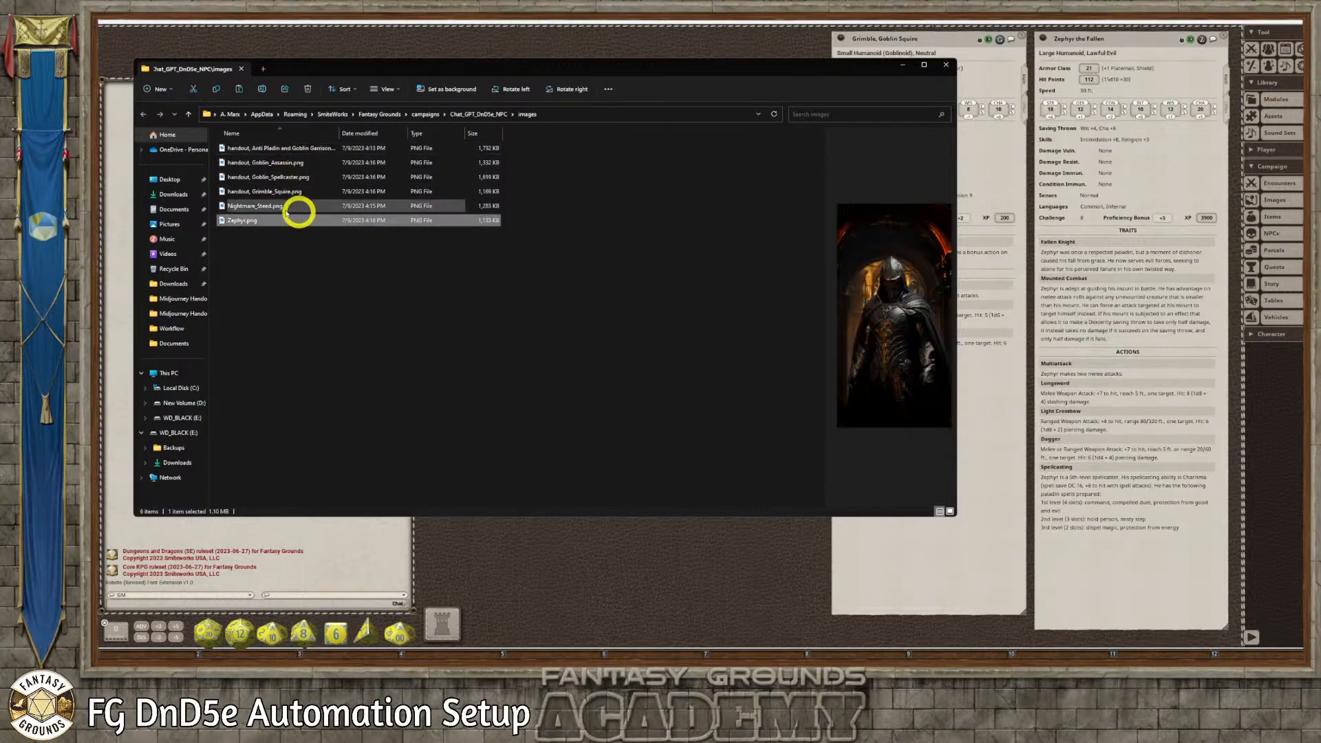
click(239, 212)
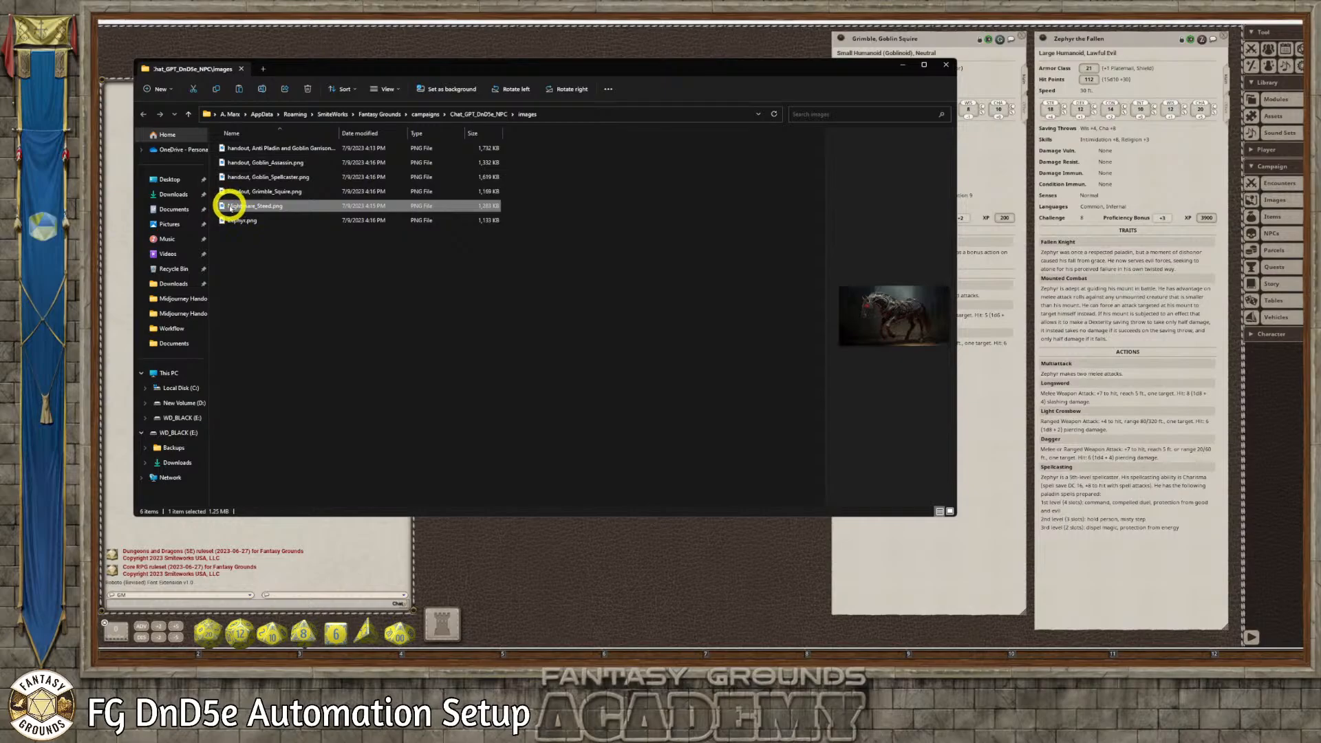
click(230, 207)
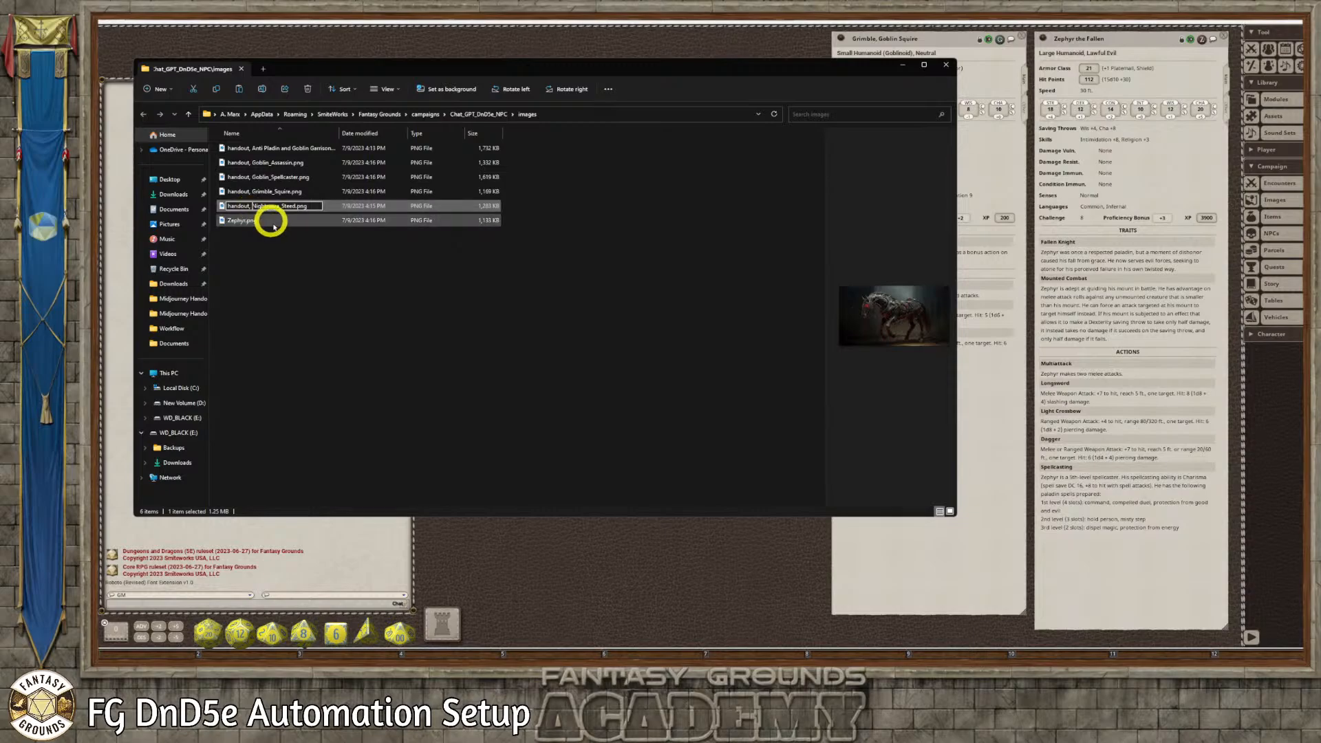
Rename the Zephyr image file as "handoout, Zephyr.png"
click(233, 221)
click(229, 222)
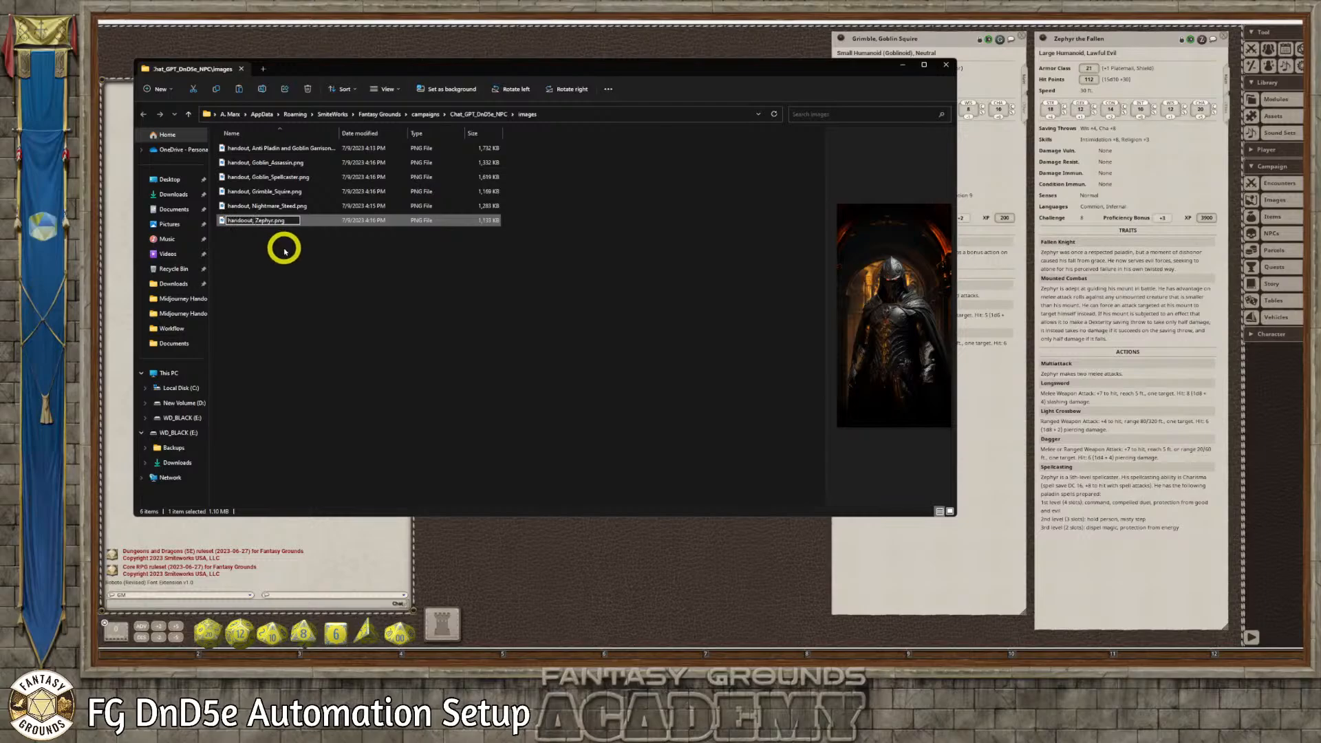
click(285, 251)
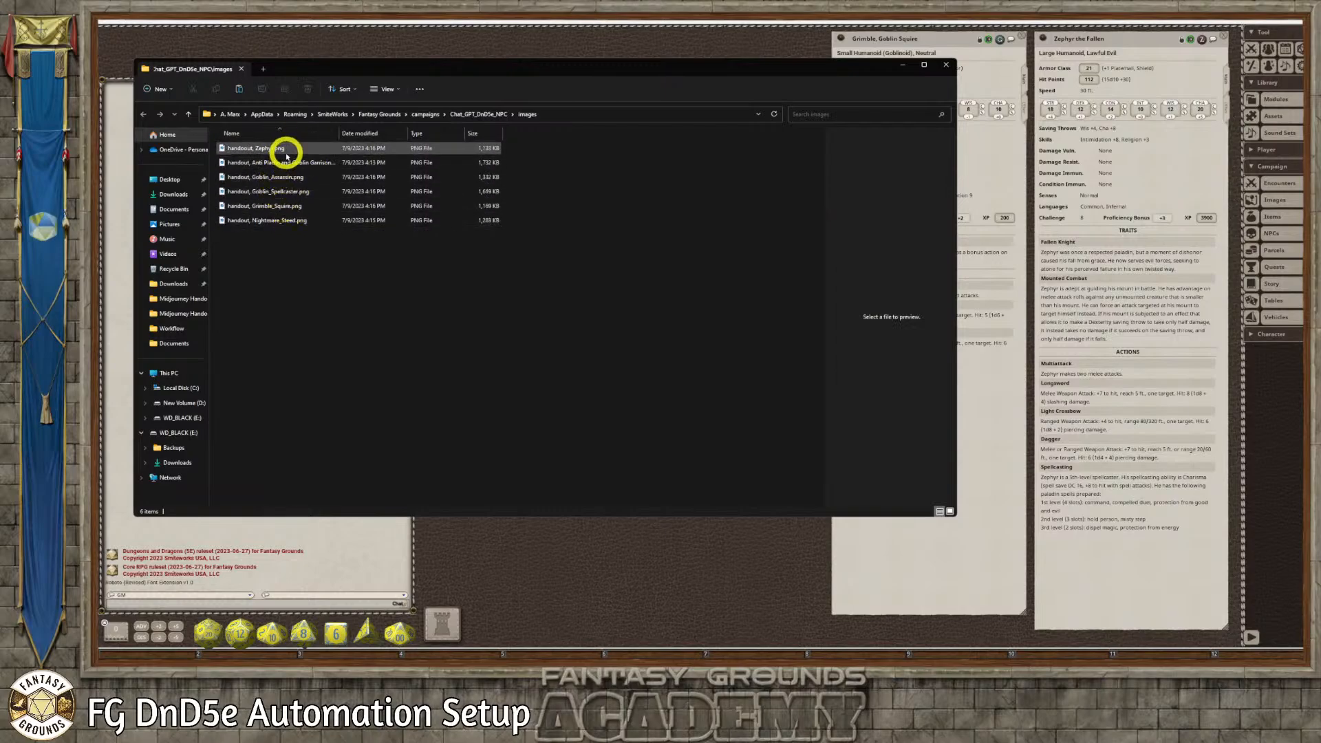
Close the images folder, return to Fantasy Grounds and limit the Assets window to image assets
click(951, 66)
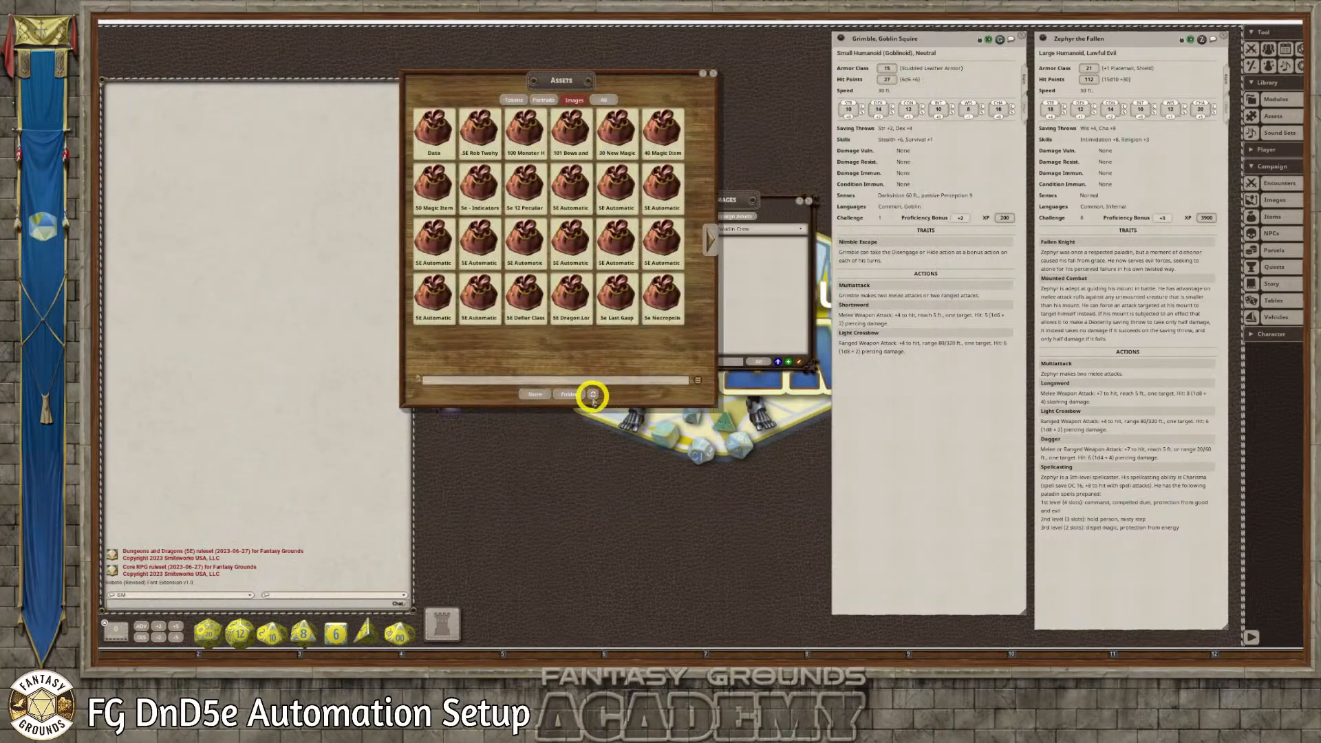
click(578, 99)
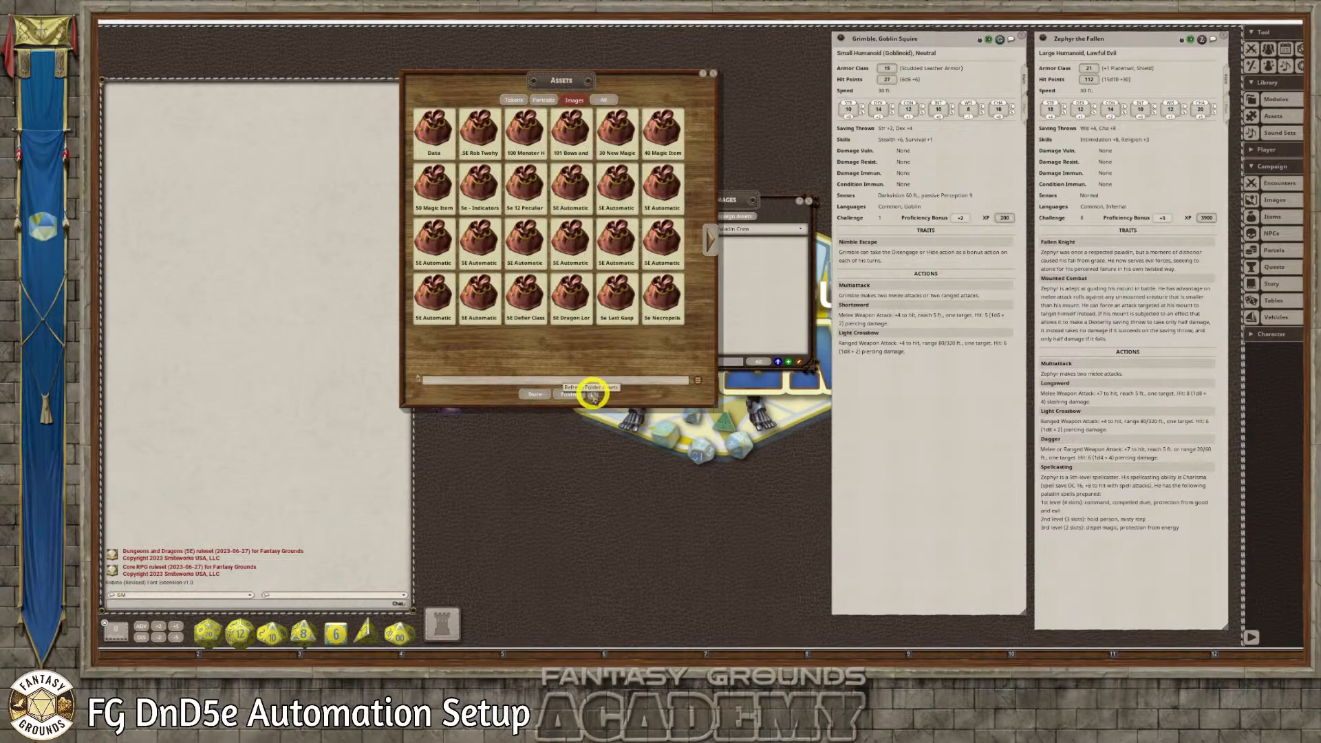
Refresh the image assets and preview the Zephyr handout from the Campaign folder
click(592, 394)
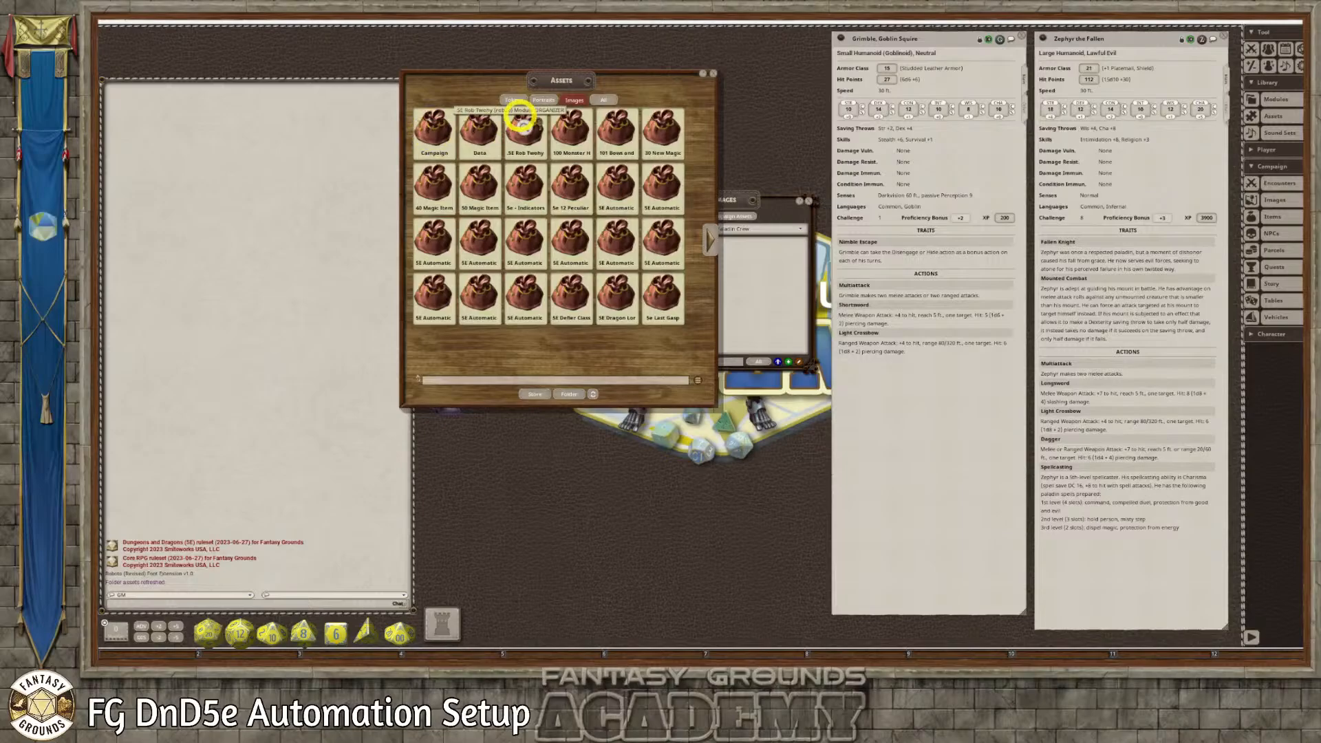
click(431, 131)
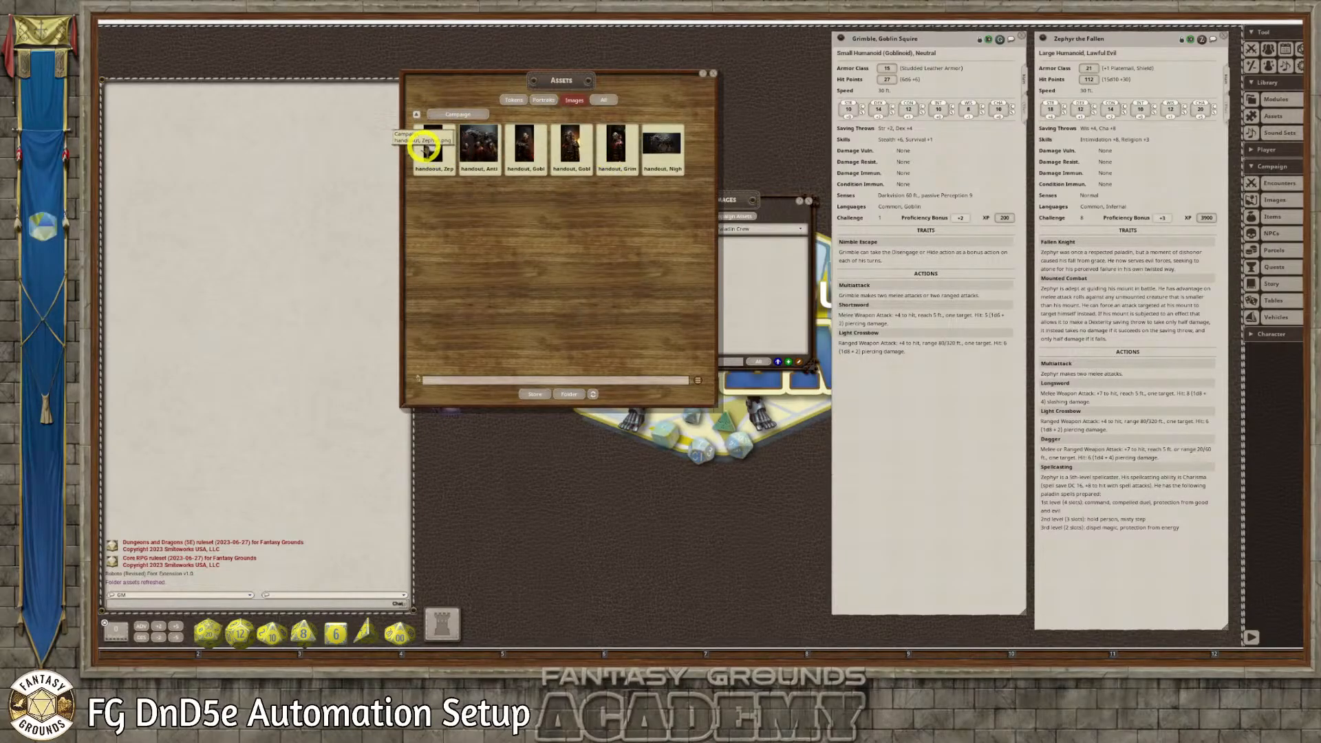
click(426, 146)
drag(708, 237, 547, 215)
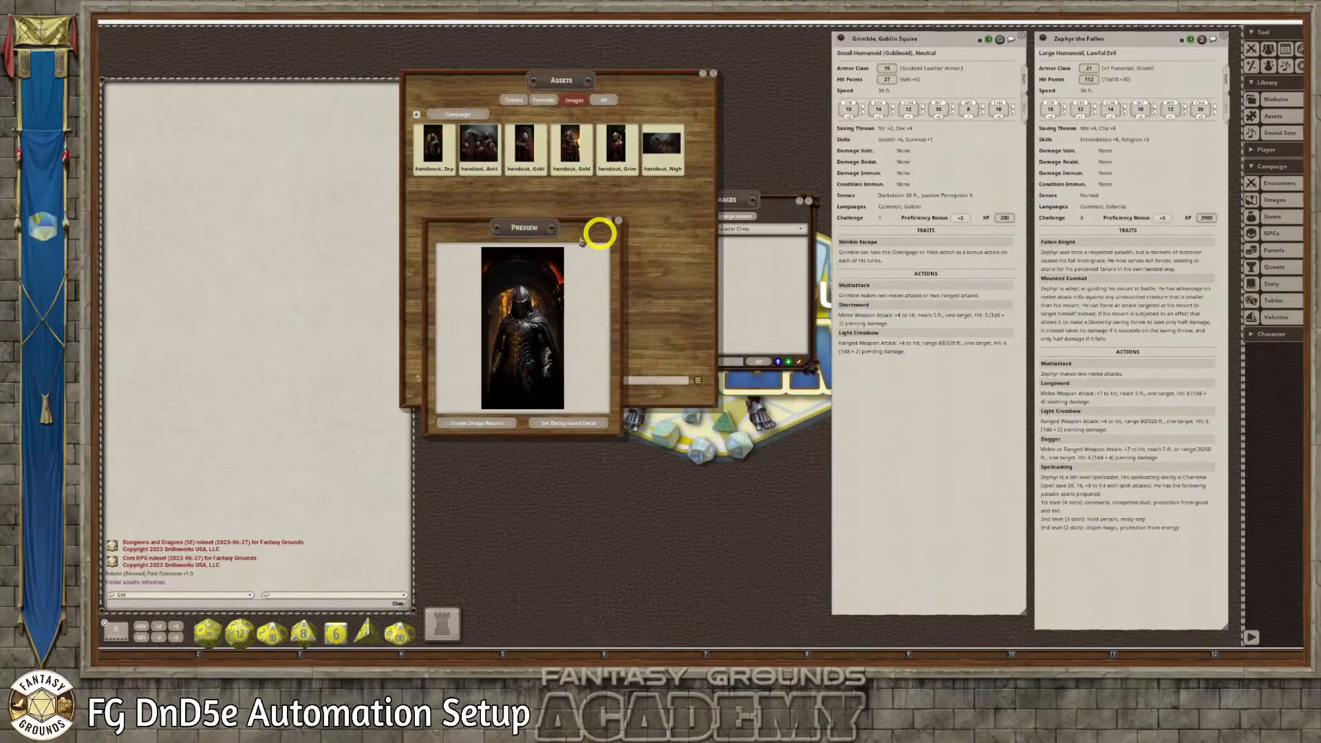
click(615, 225)
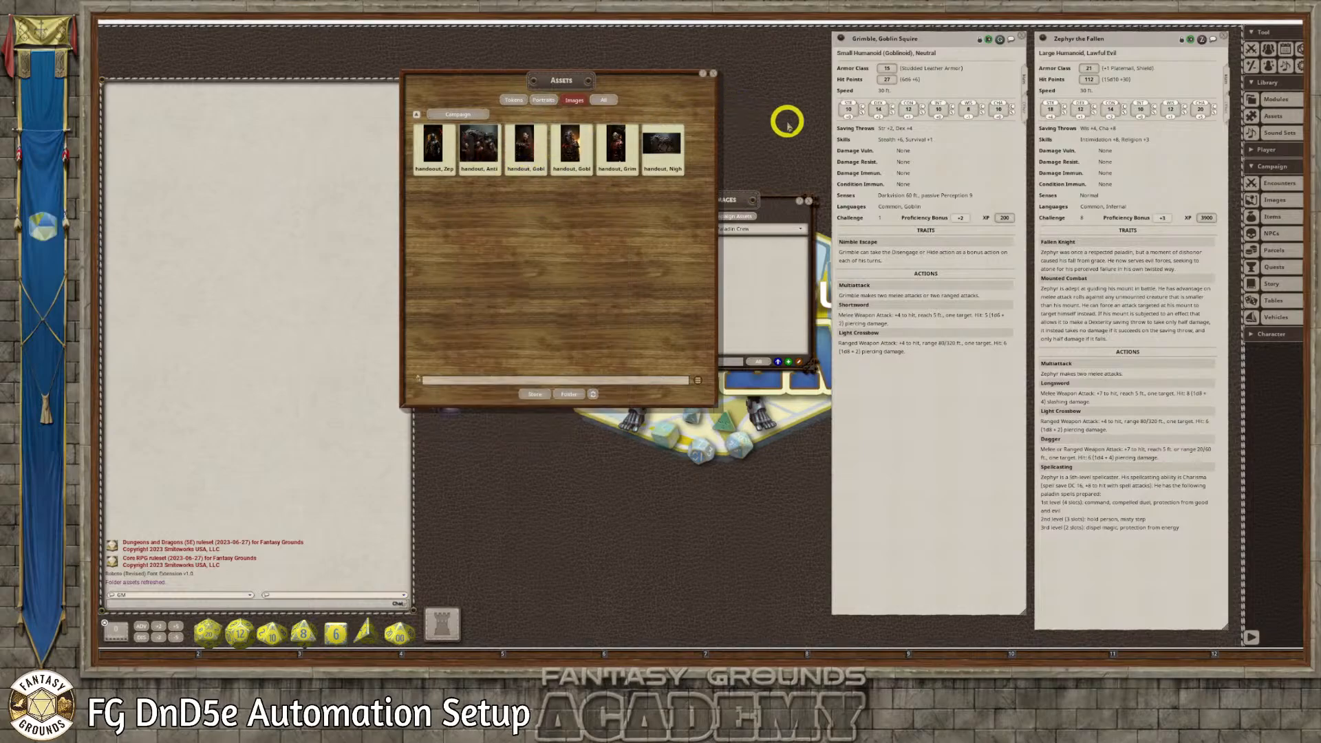
click(731, 187)
drag(731, 187, 745, 91)
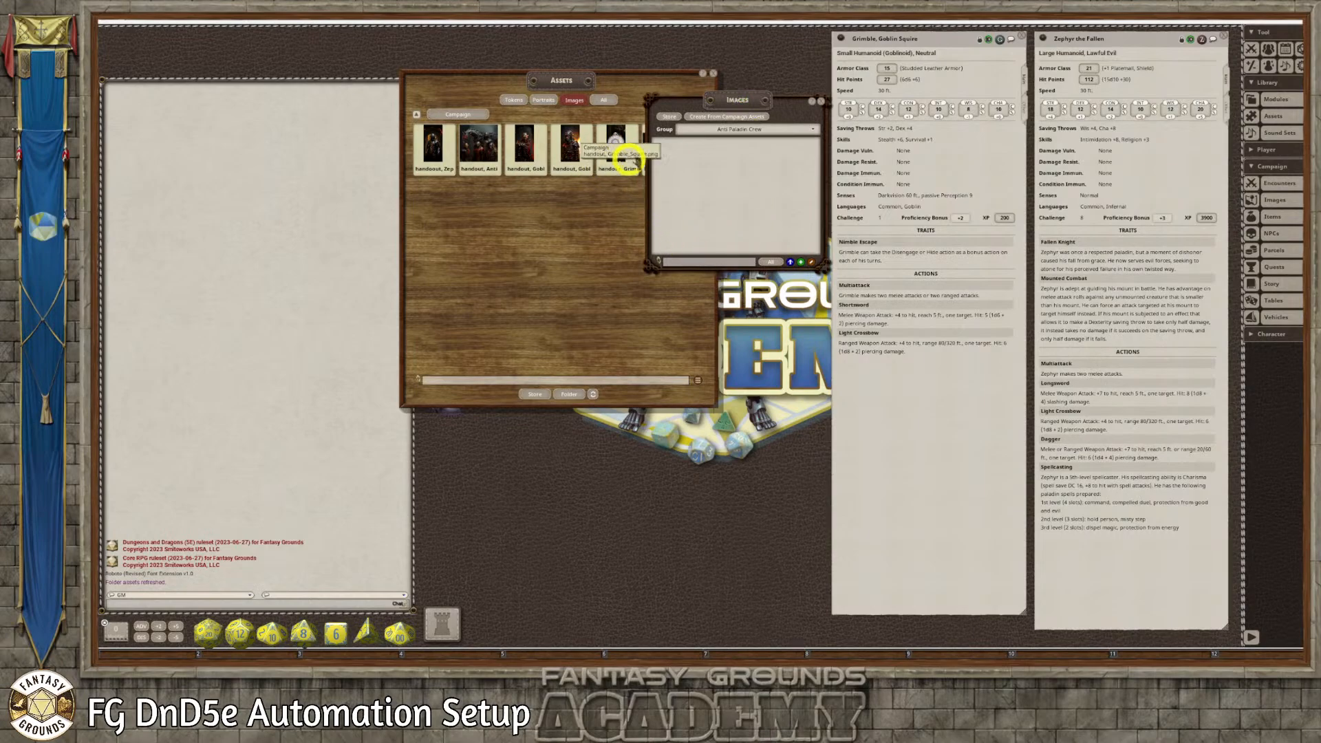
click(789, 261)
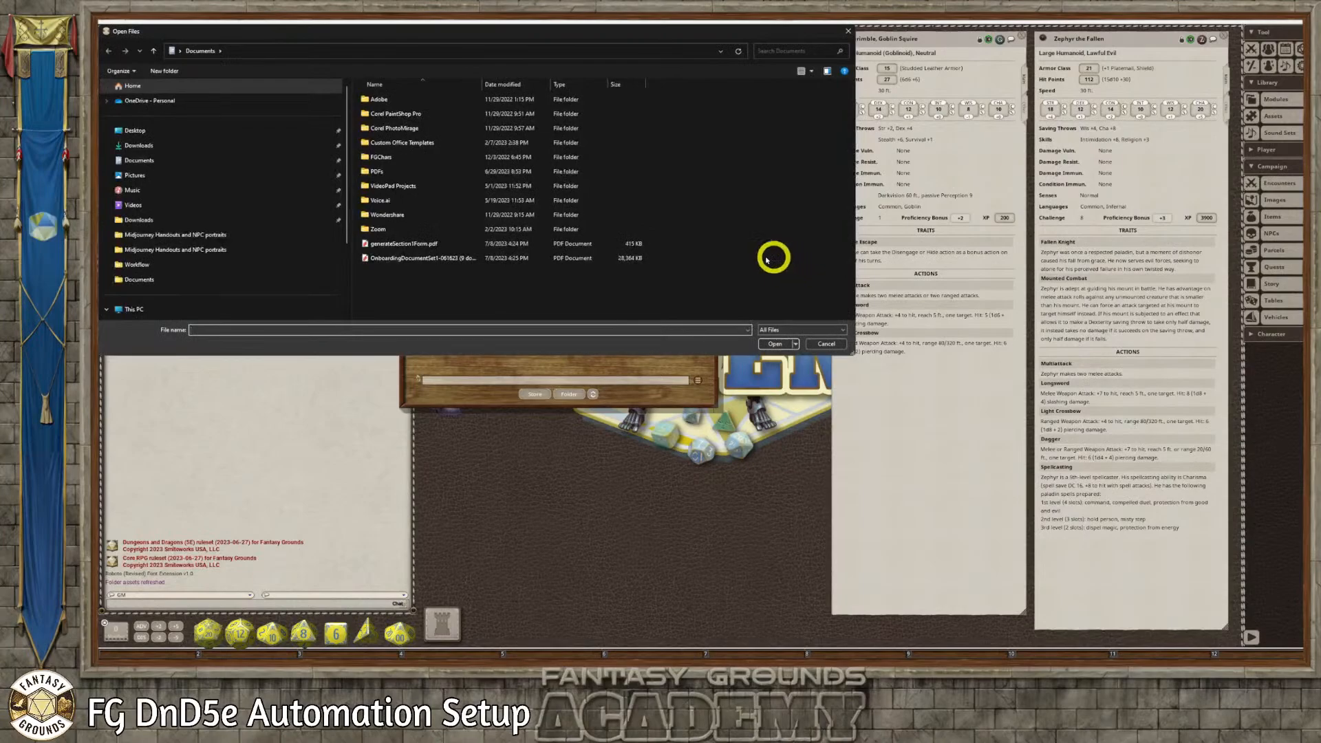
click(834, 343)
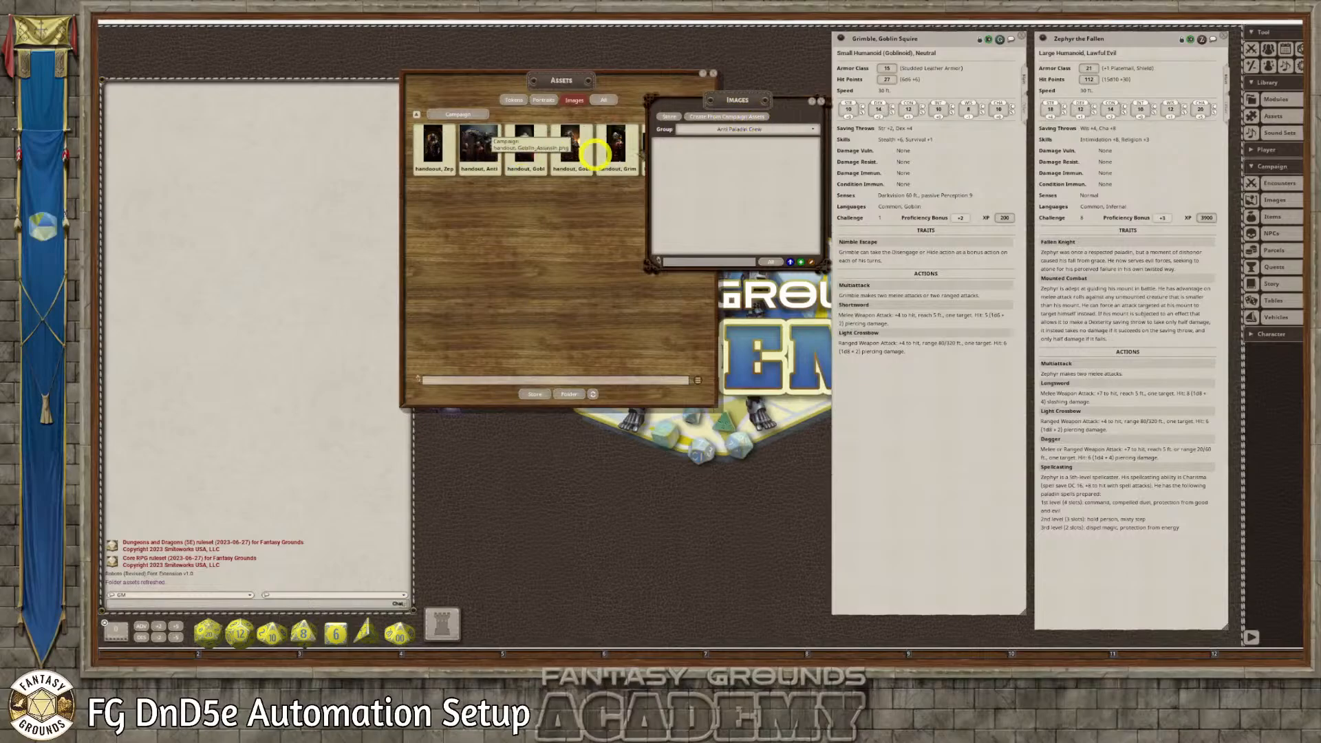
Move the Images window clear of the assets, examine the file types its import accepts, and leave without importing
drag(726, 100, 806, 128)
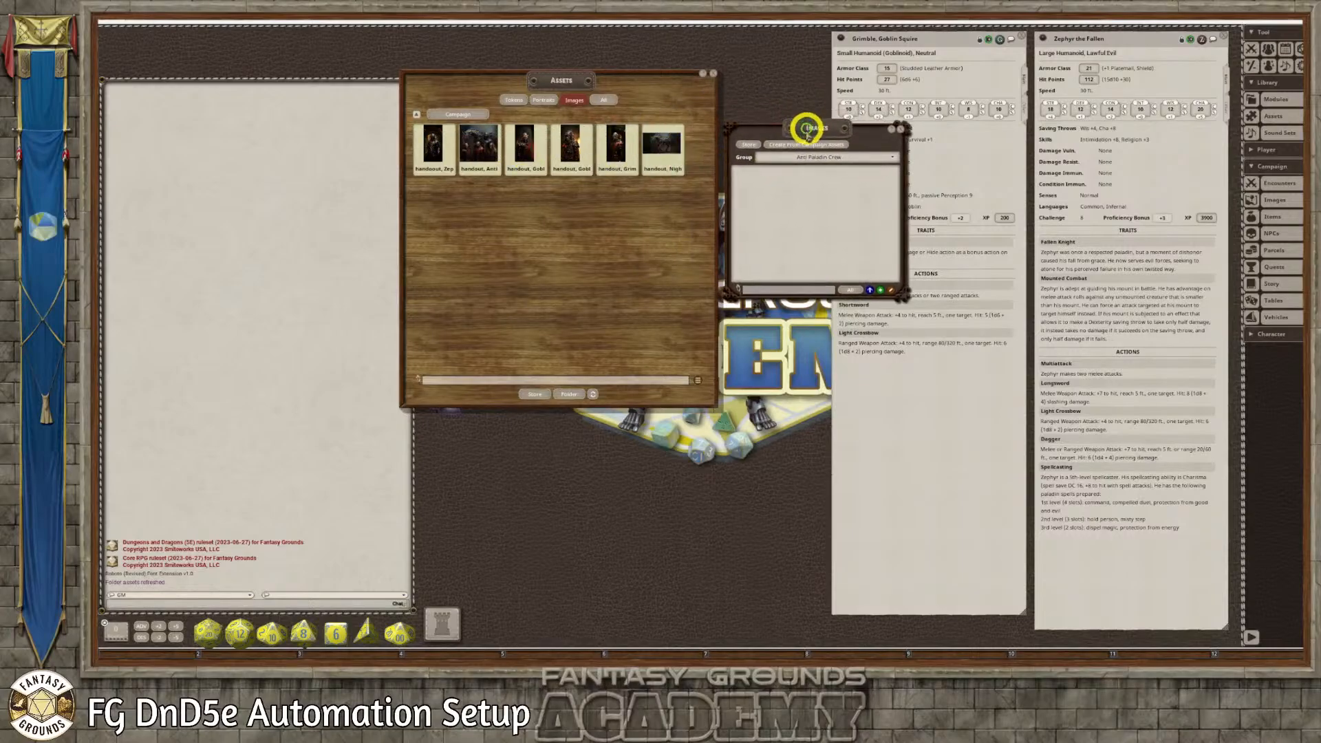
click(868, 288)
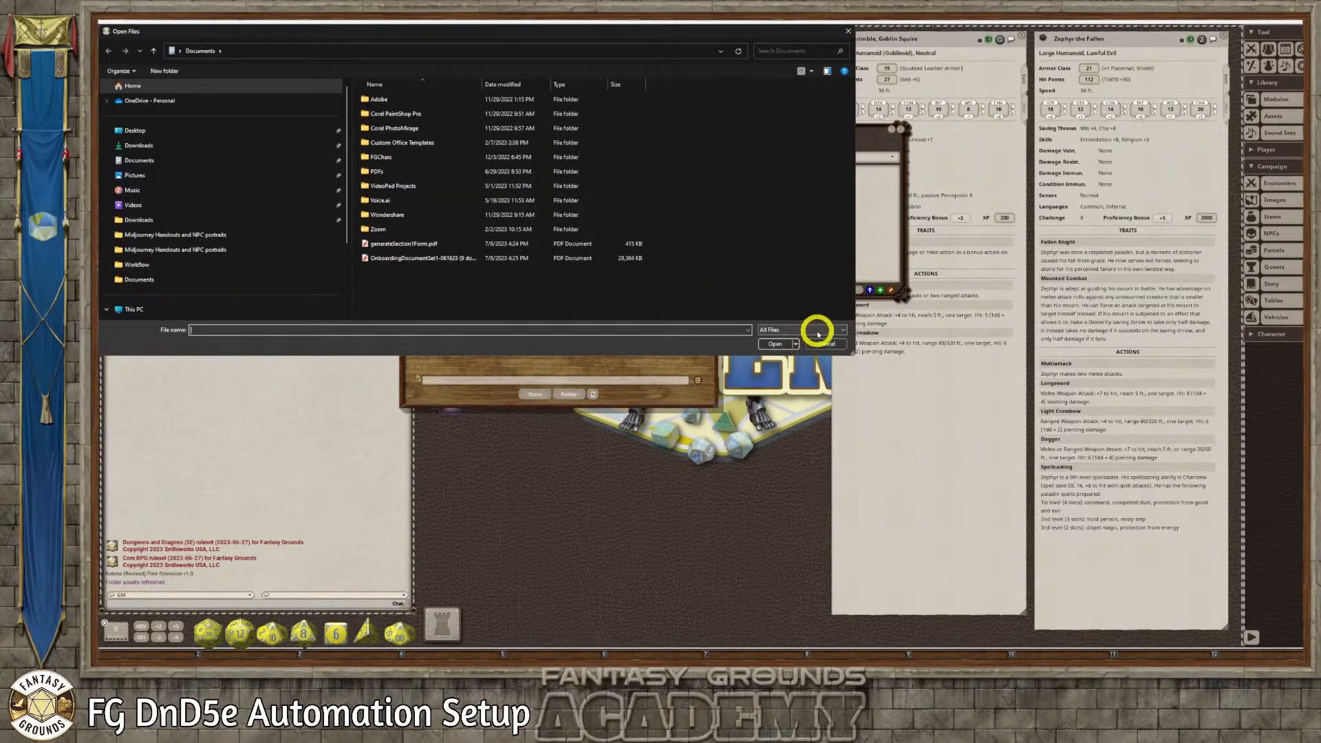
click(817, 331)
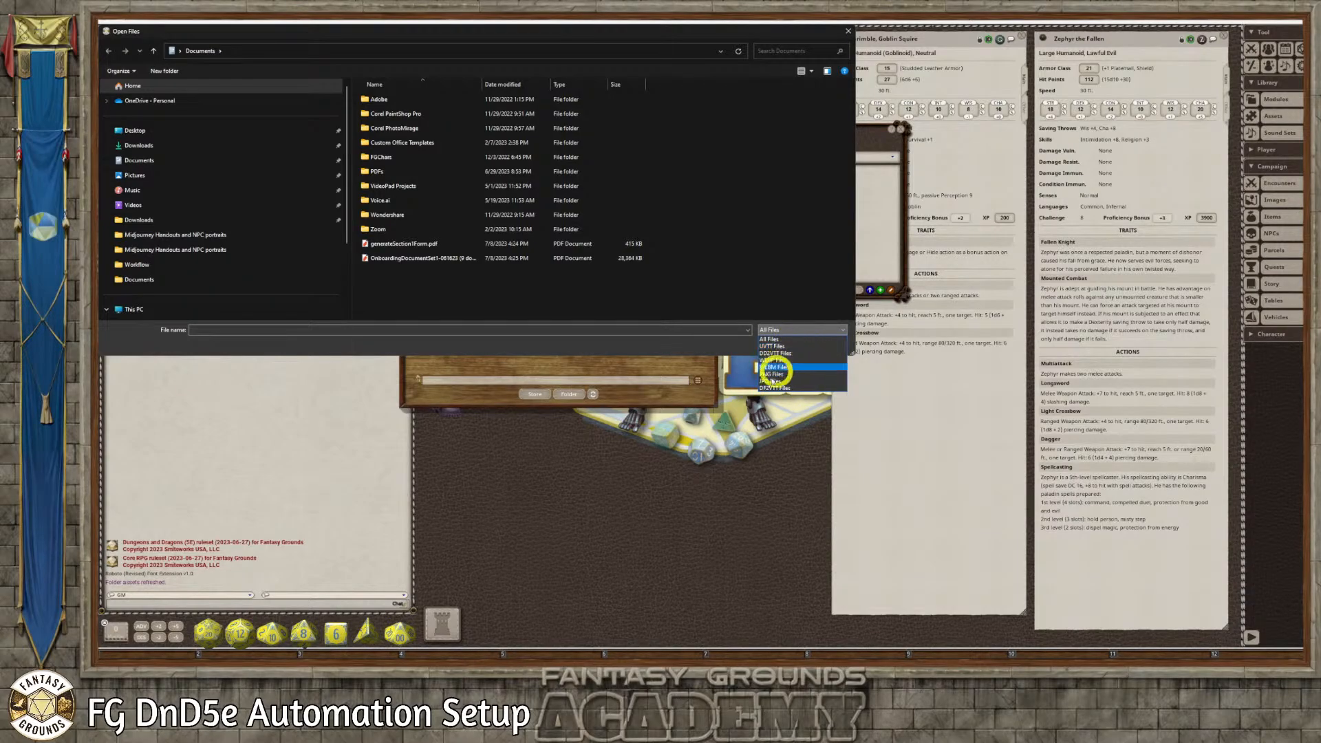
click(691, 391)
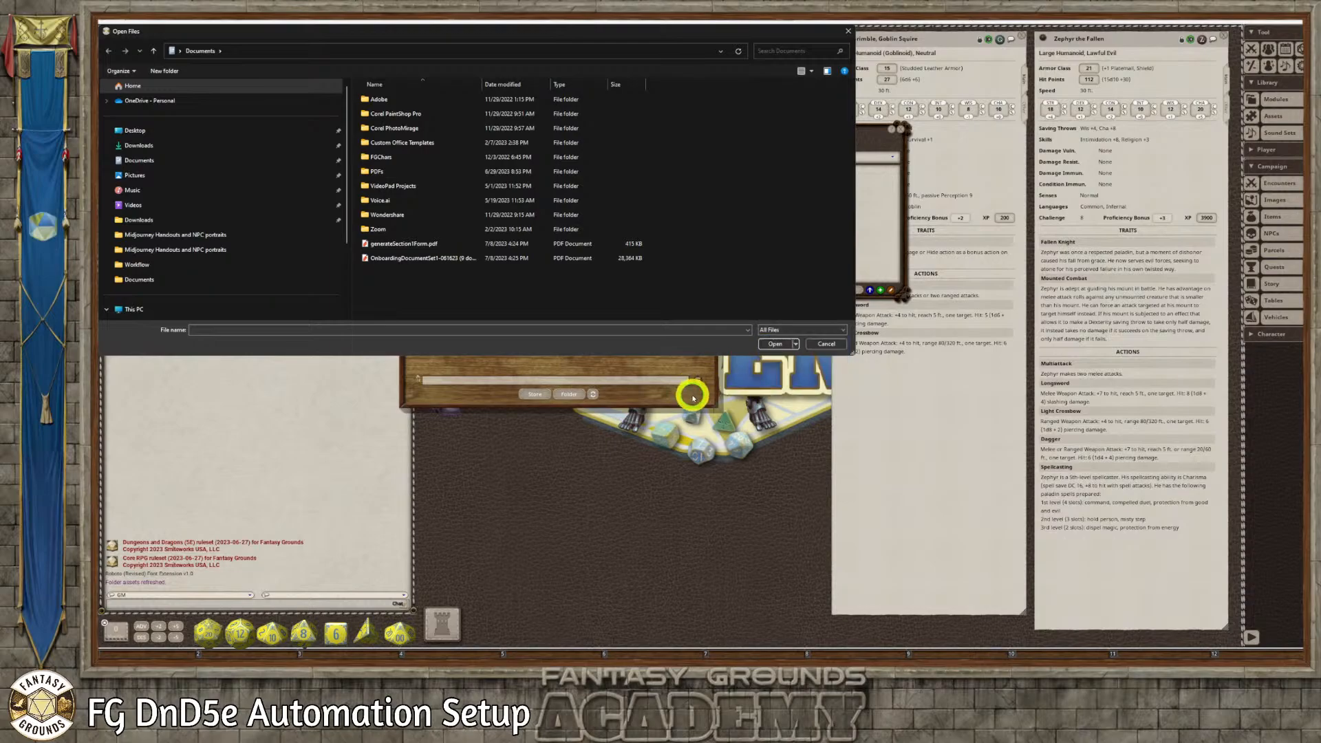
click(849, 31)
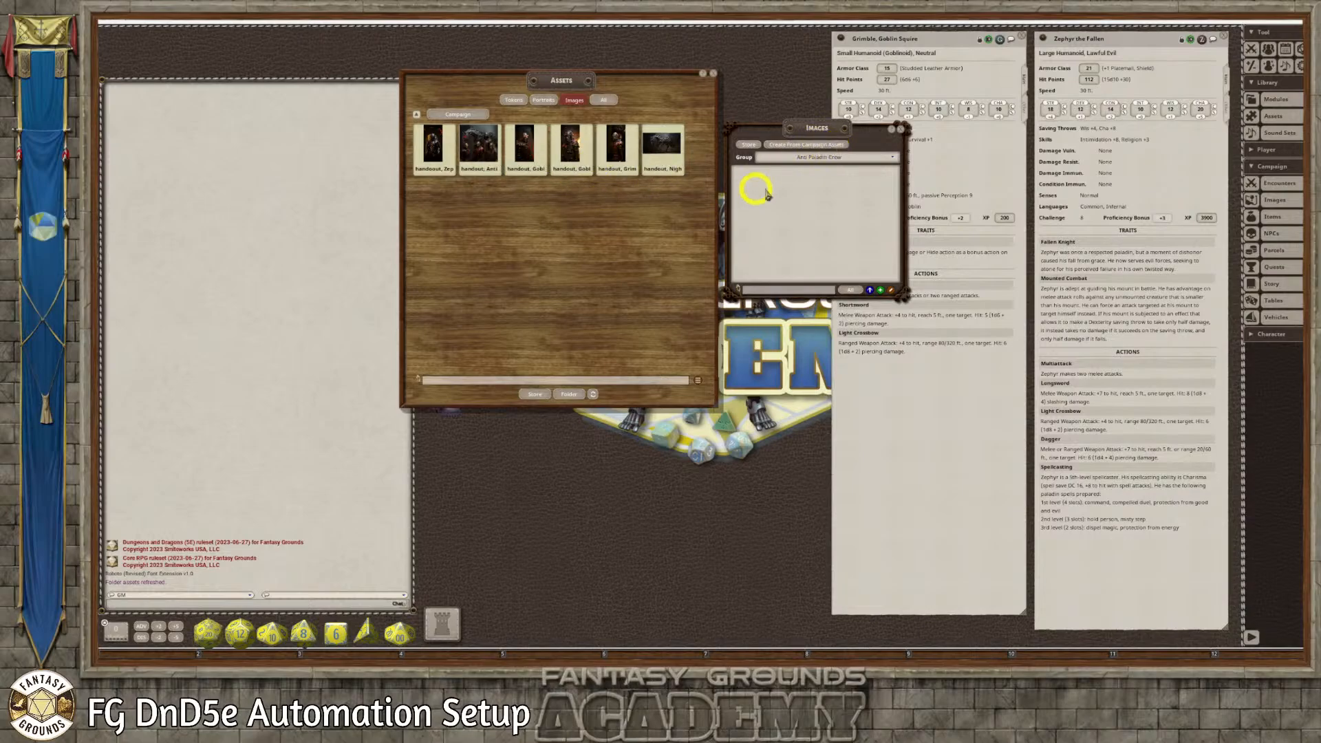
Create image records from all campaign image assets in the Anti Paladin Crew group, and delete the misspelled Zephyr record
click(791, 143)
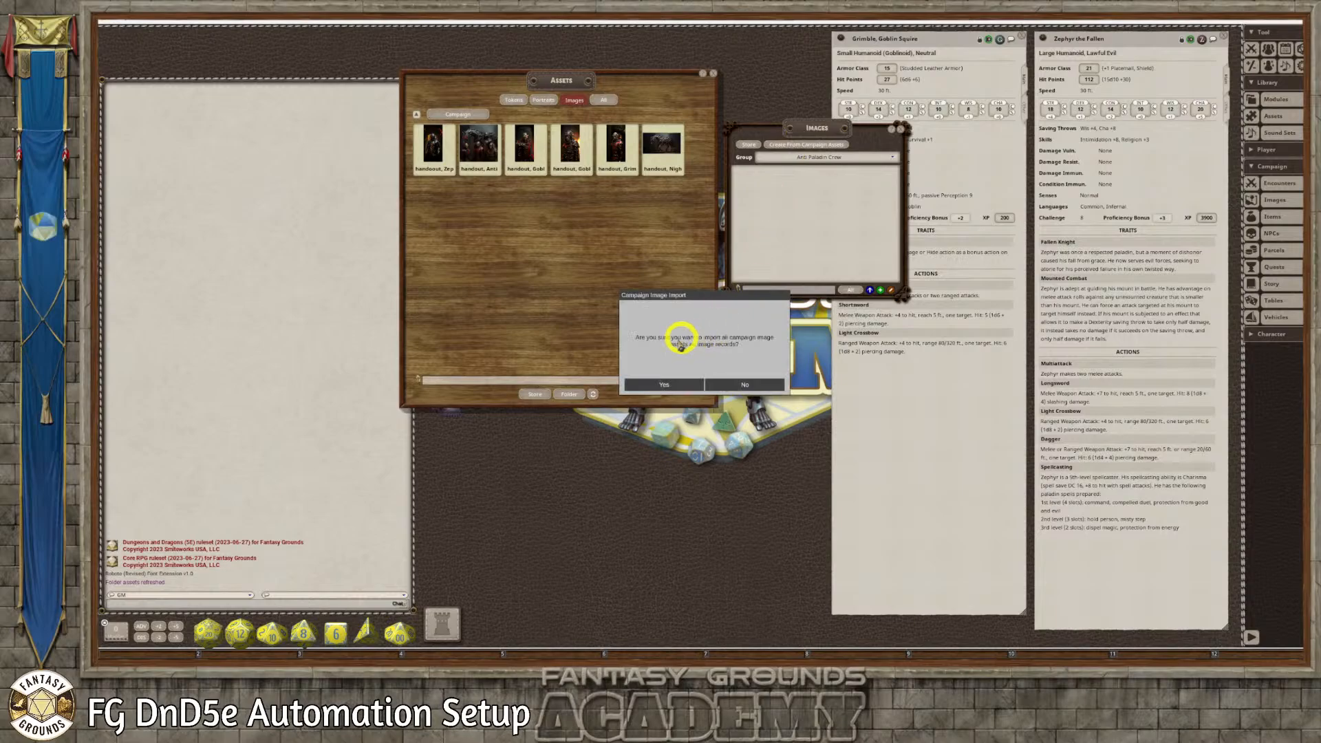
click(675, 386)
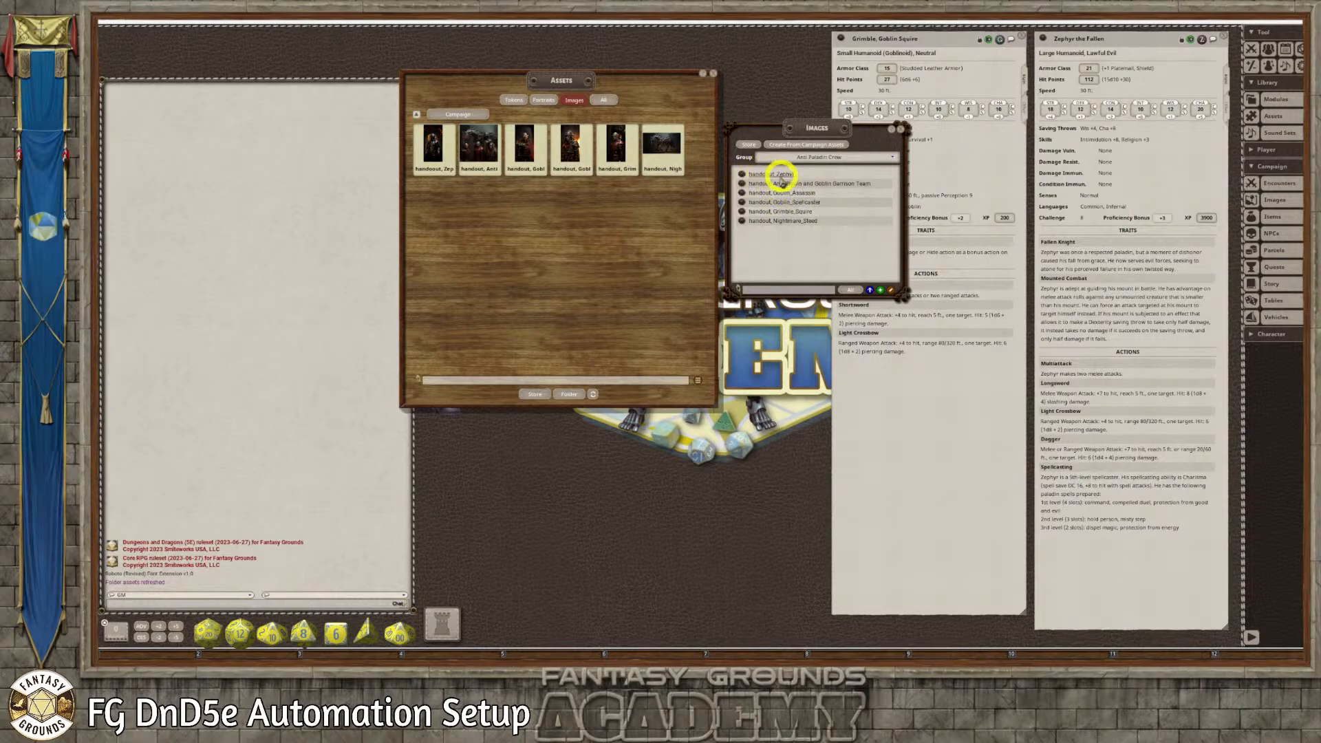
right_click(743, 176)
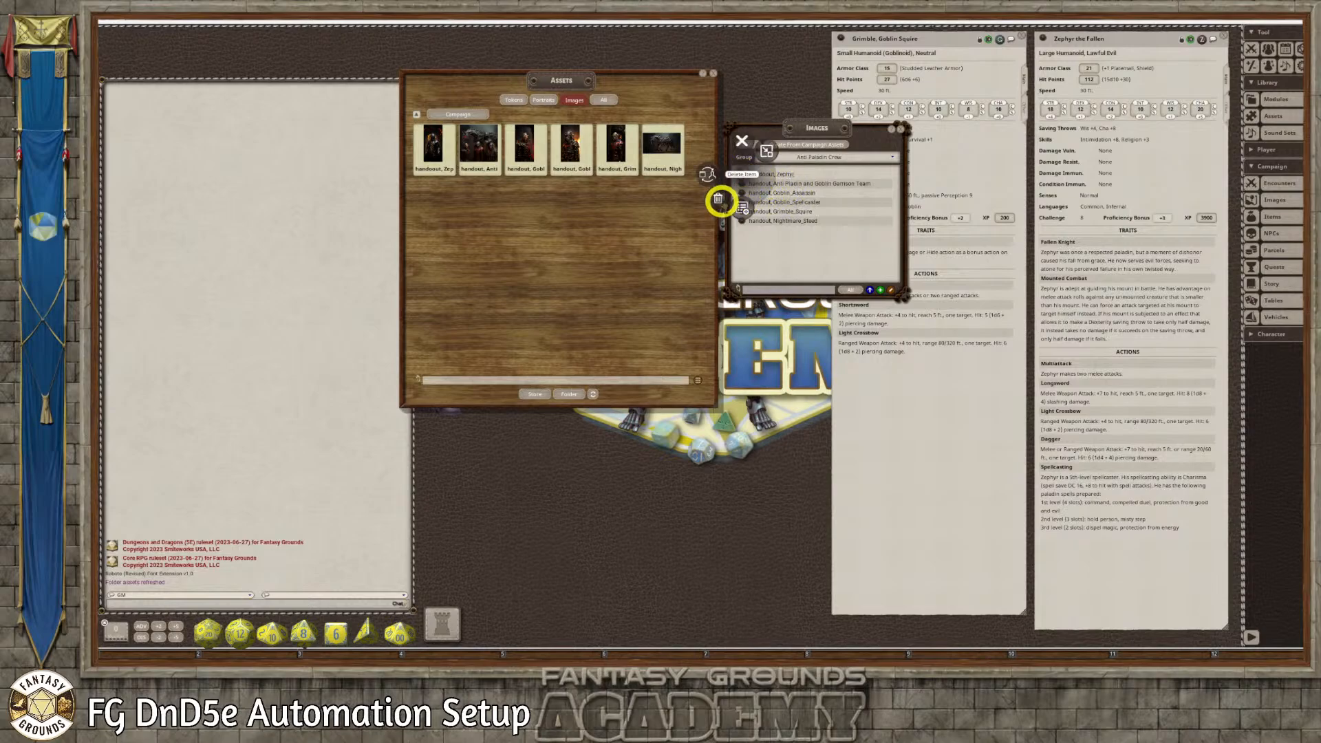
click(721, 201)
click(695, 203)
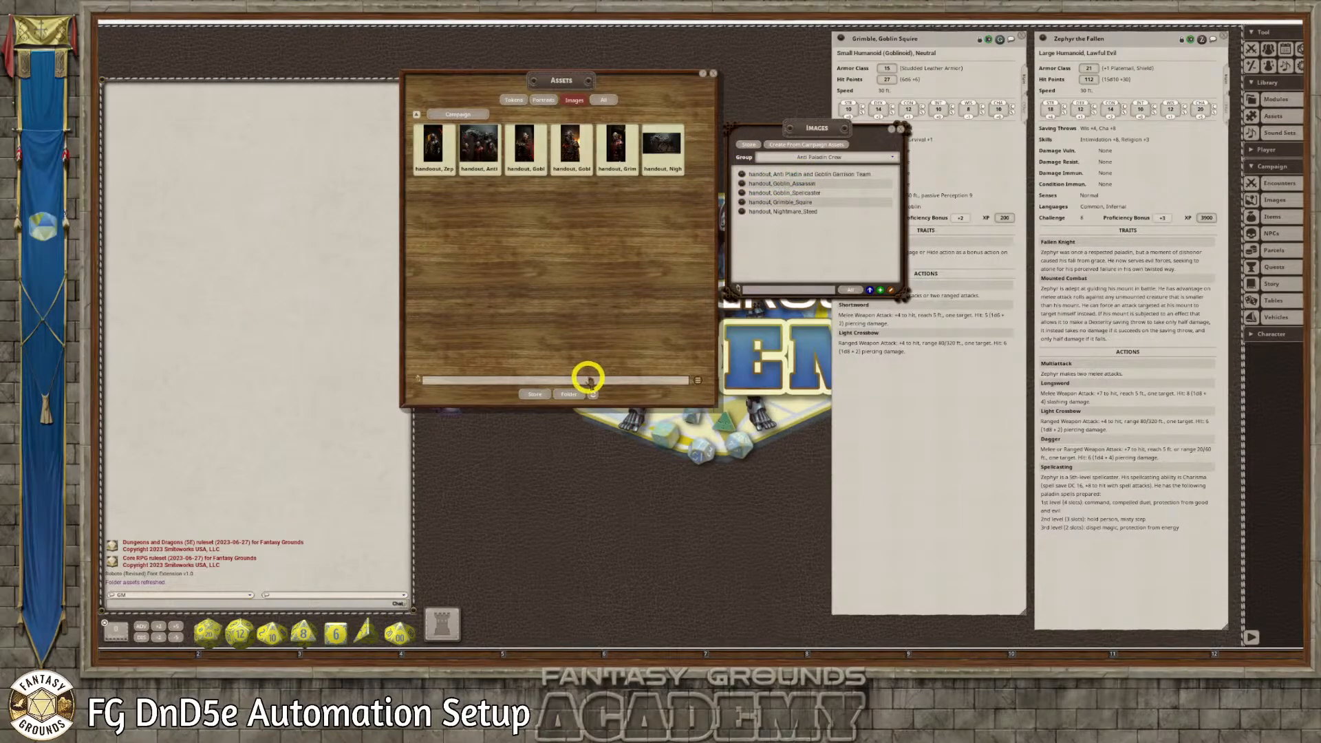
Correct the Zephyr image's file name to "handout, Zephyr.png" in the campaign's images folder and close the folder
click(571, 394)
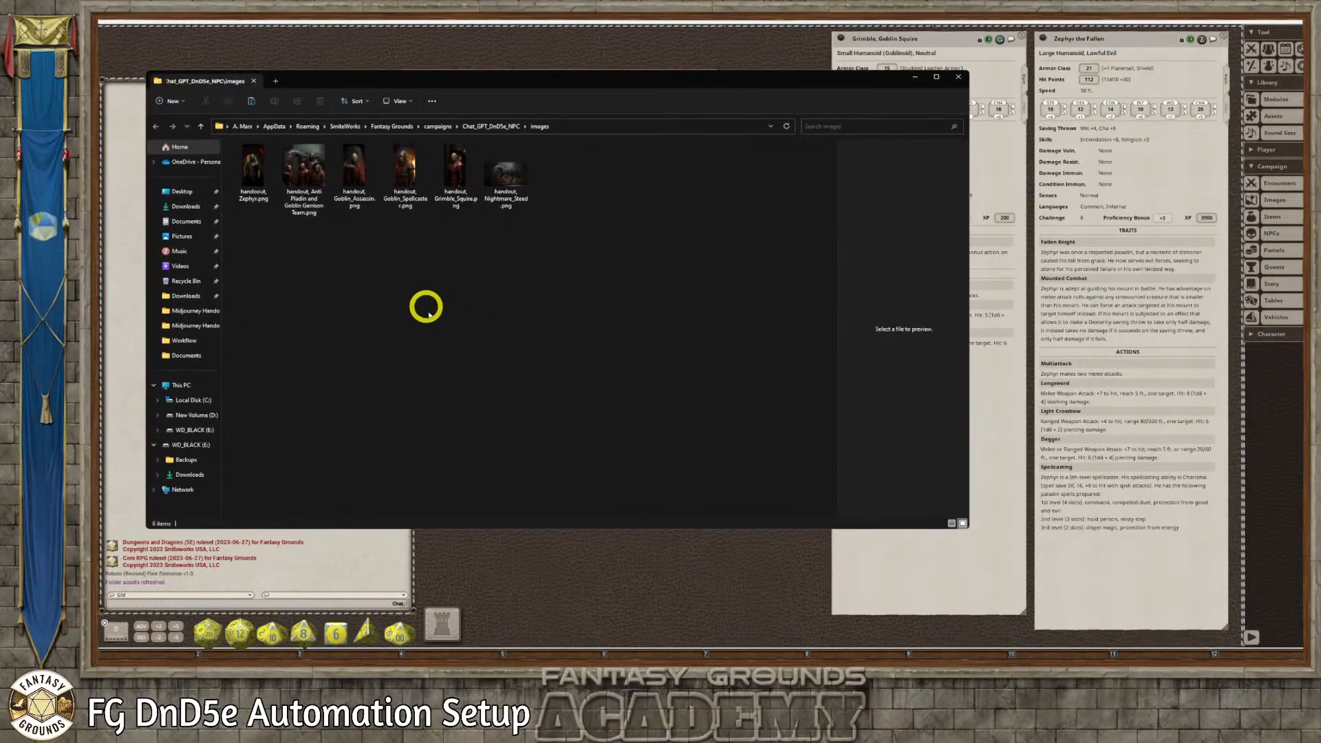
click(260, 196)
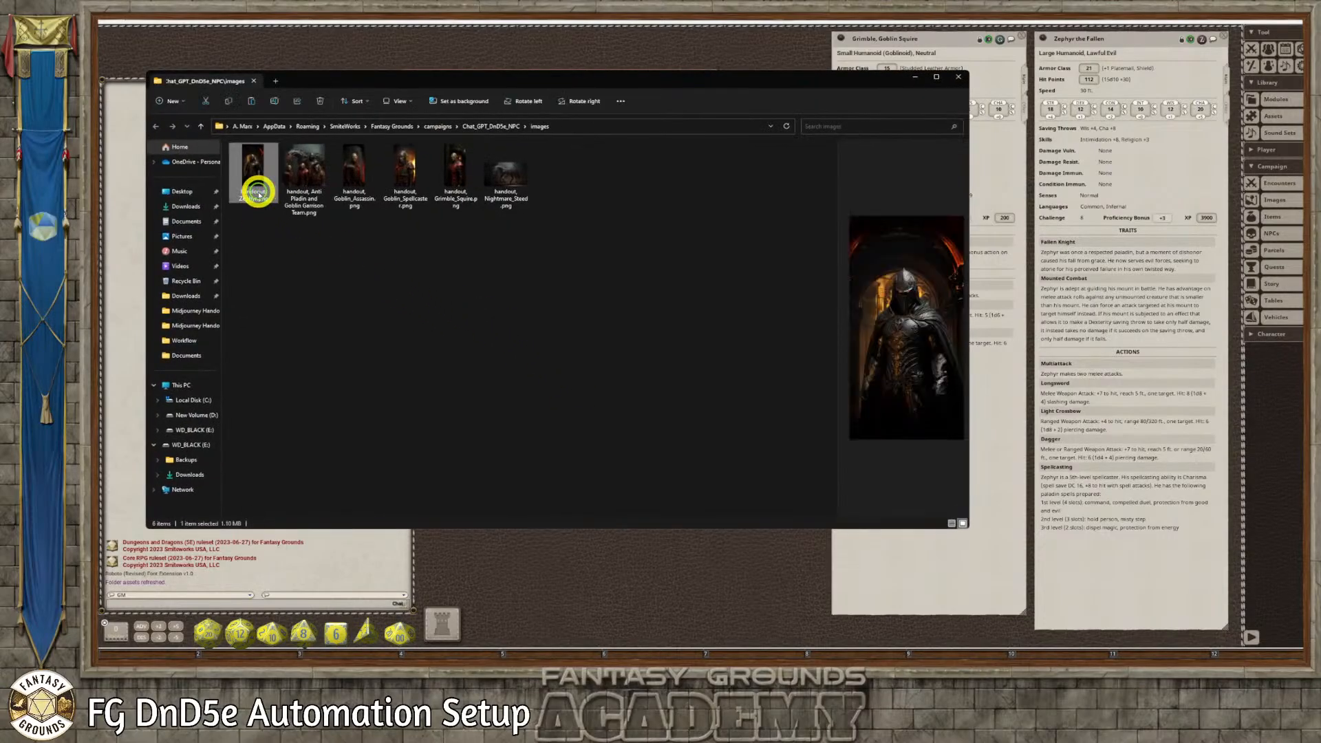
click(260, 196)
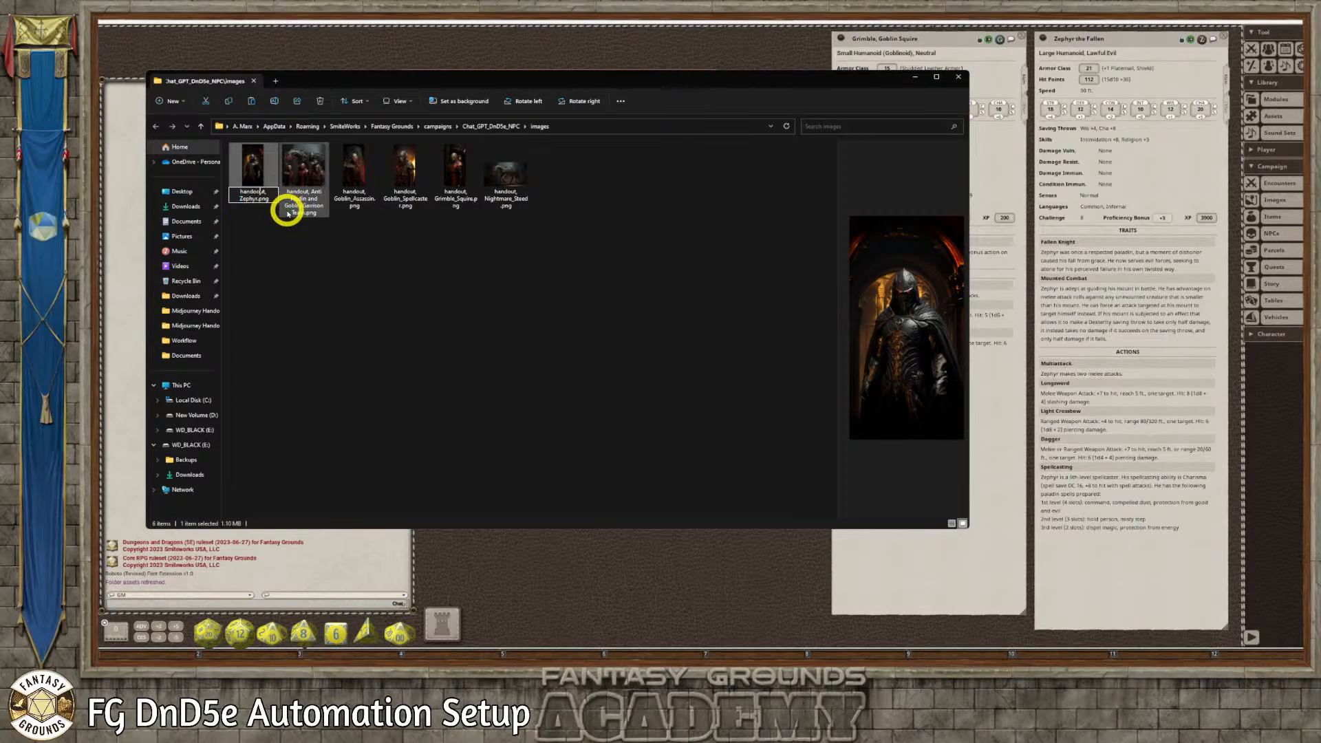
click(423, 242)
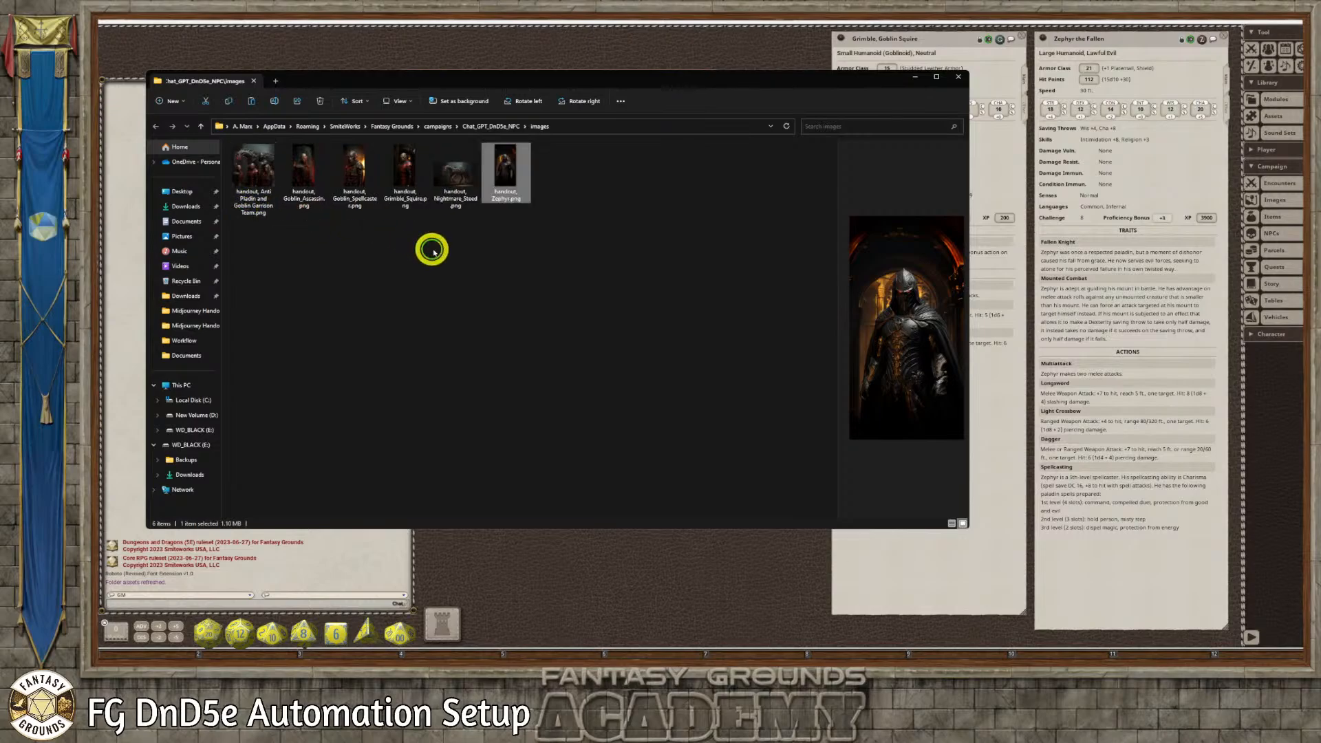
click(959, 77)
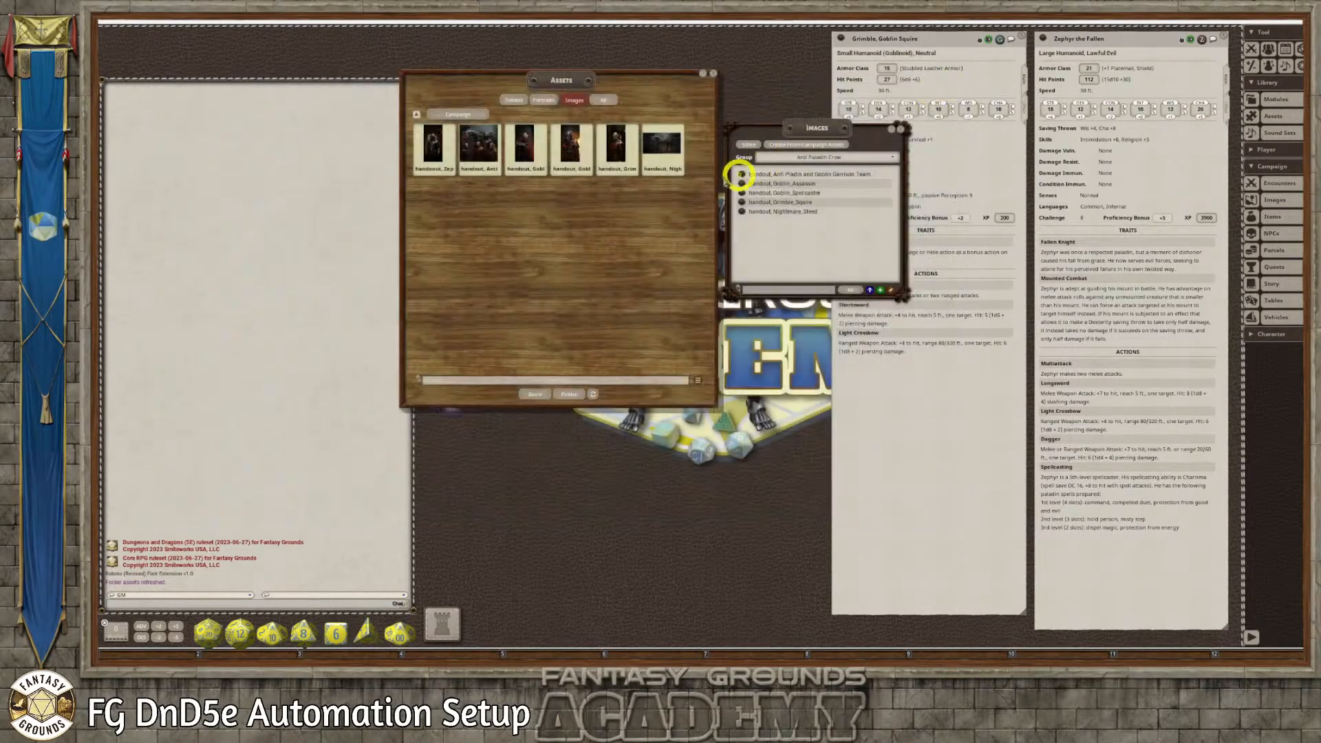
Refresh the assets and add the renamed Zephyr handout to the Anti Paladin Crew image records, closing its image window
click(593, 395)
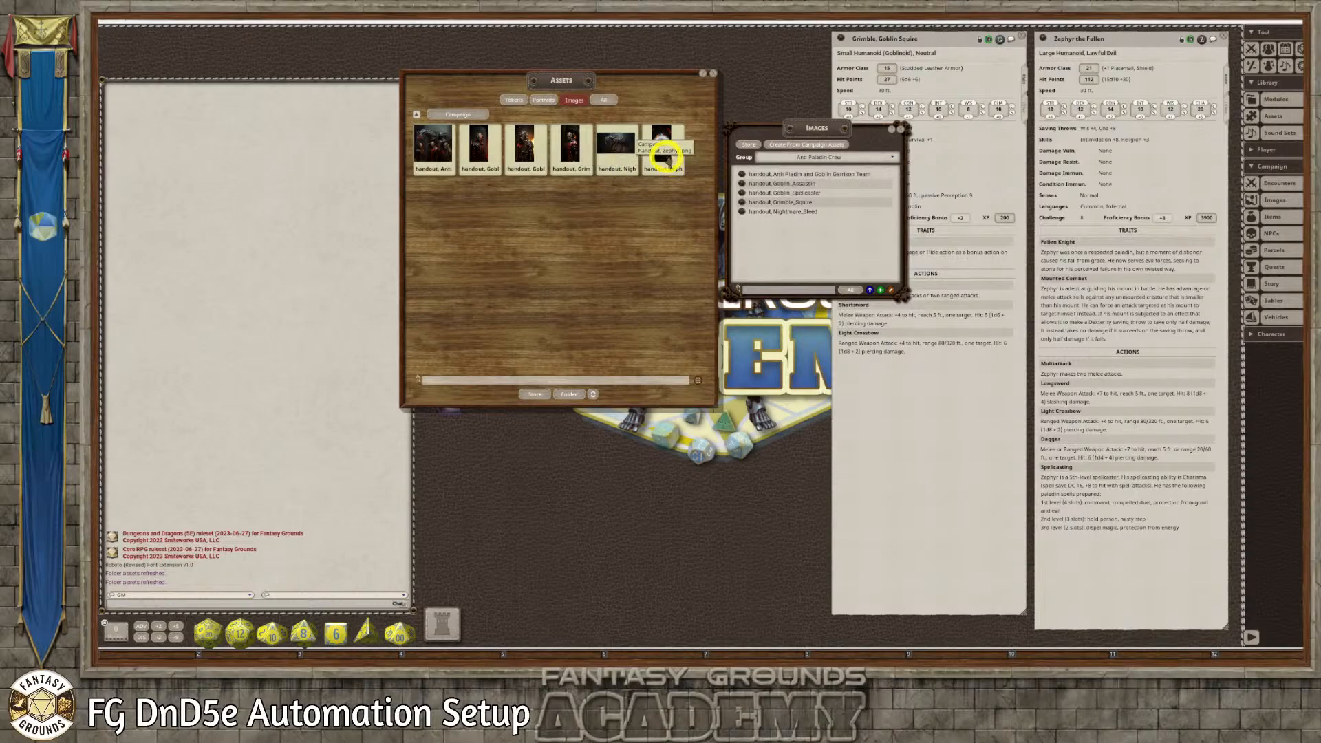
drag(664, 157, 795, 253)
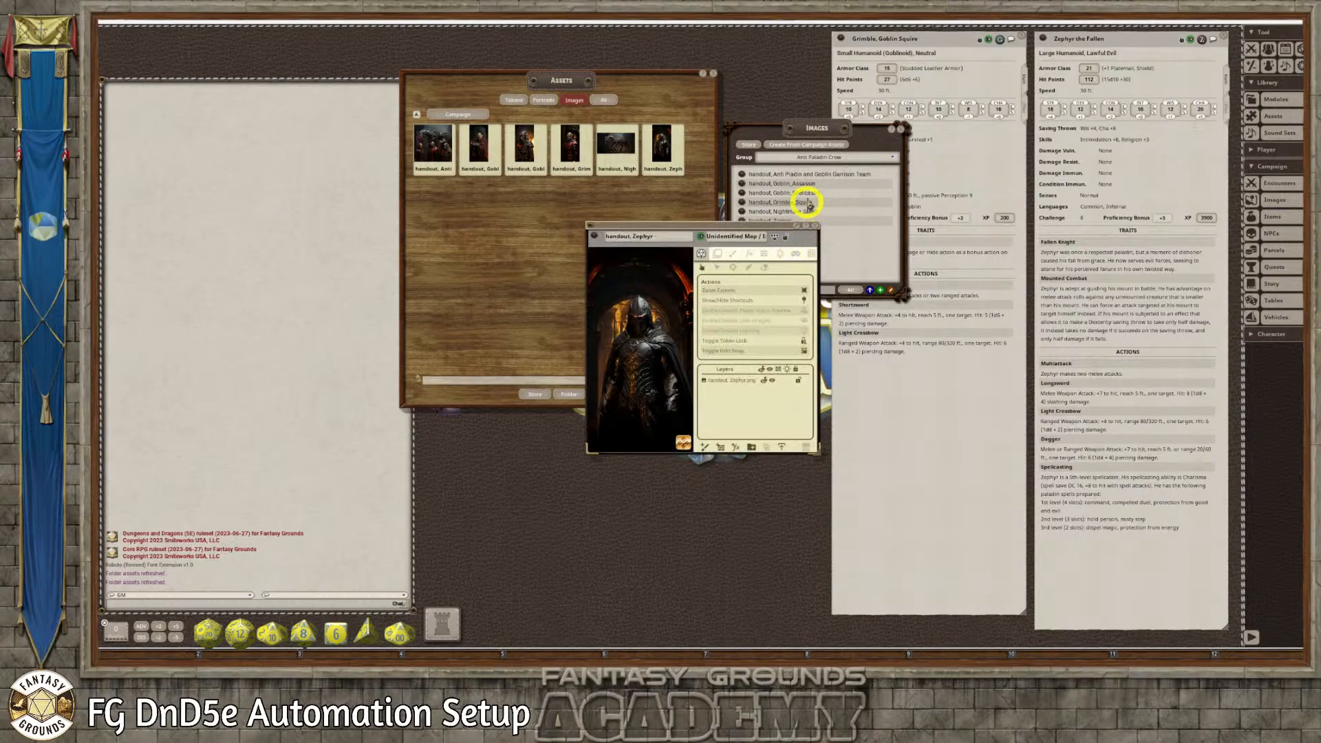
click(815, 225)
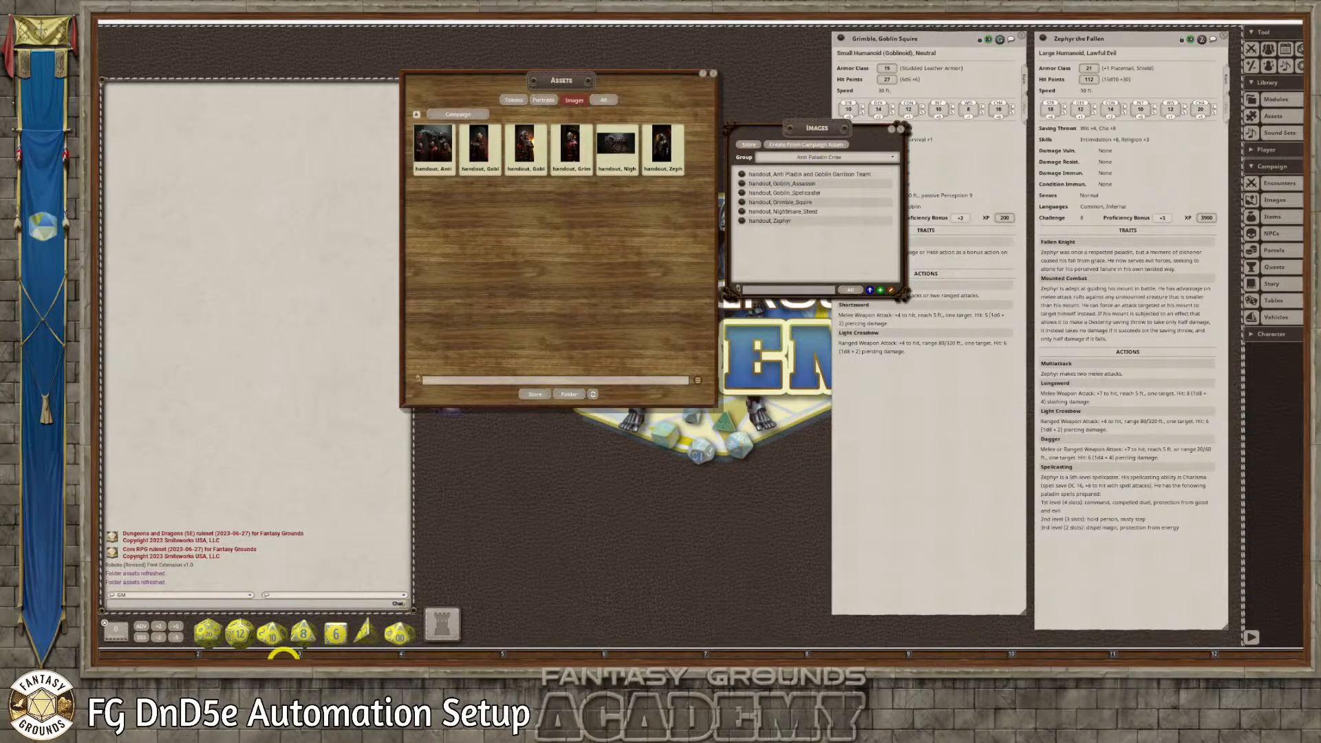
Switch to the web browser and bring up the Token Stamp page
click(282, 666)
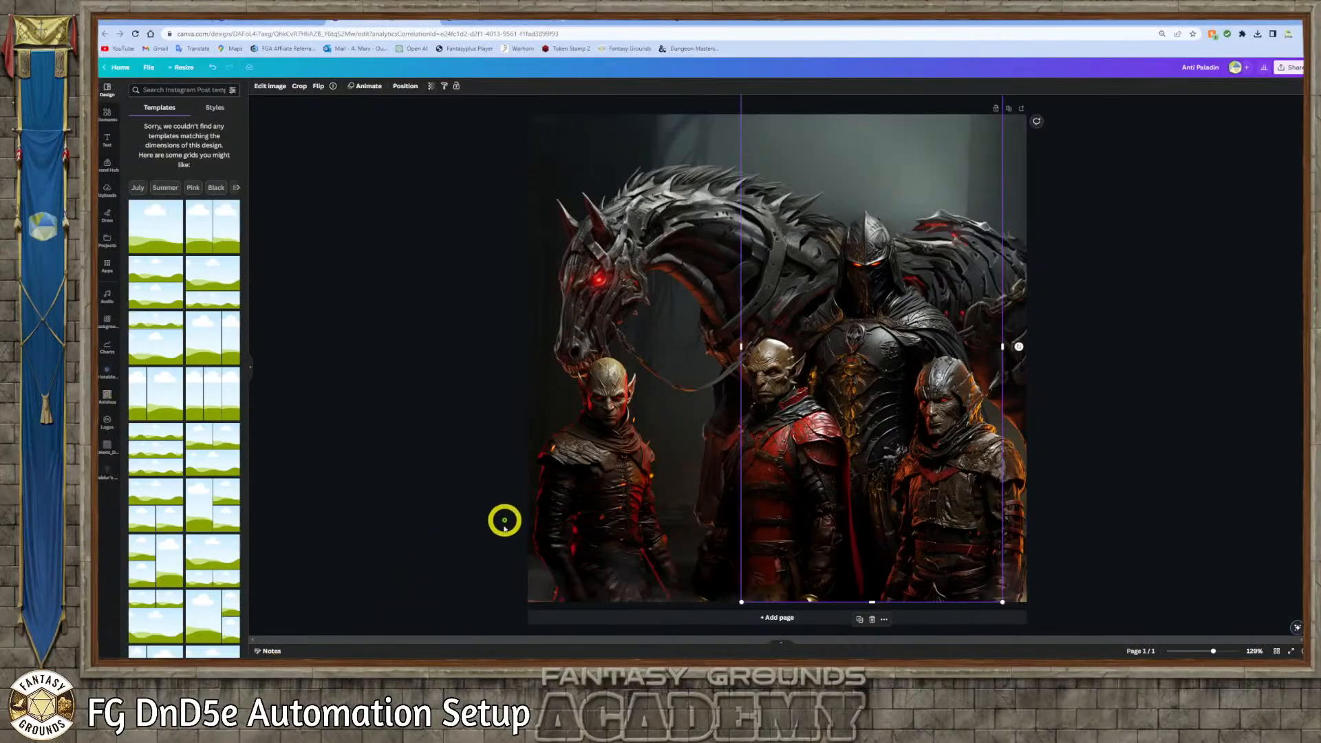
click(461, 387)
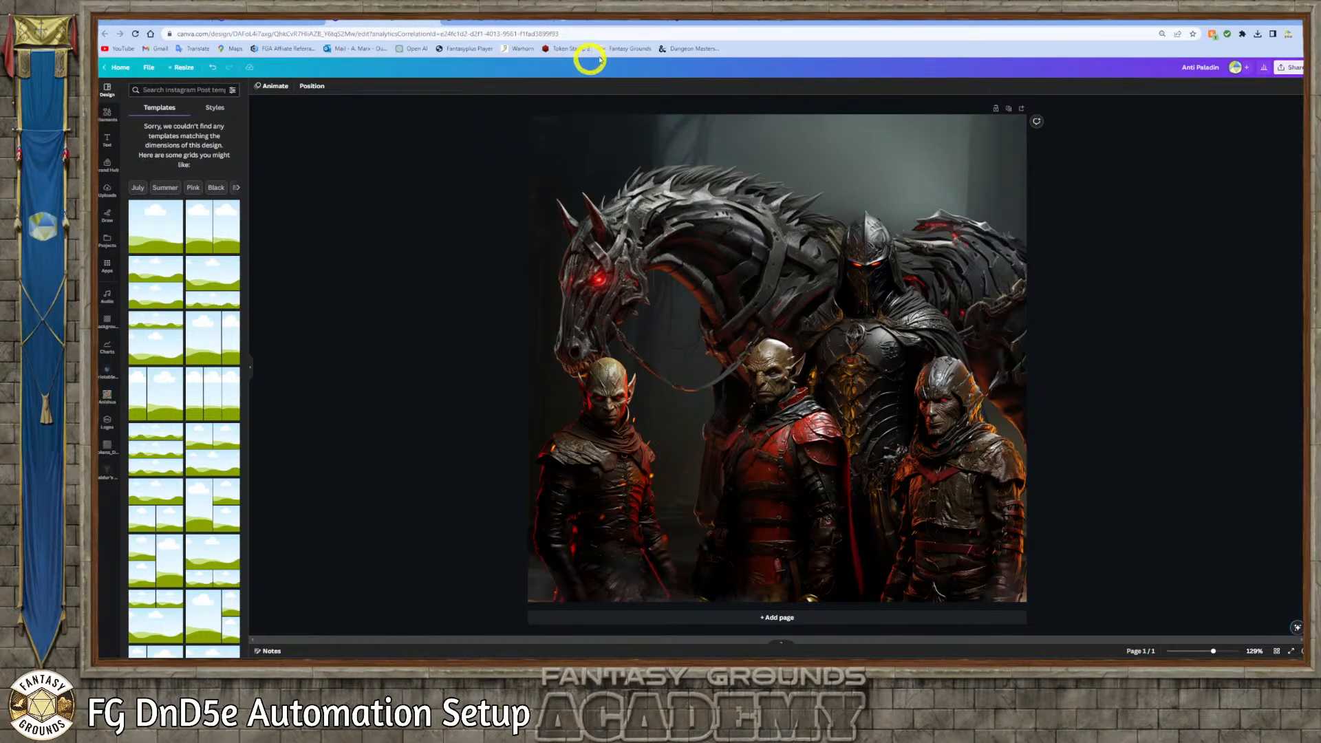
click(683, 20)
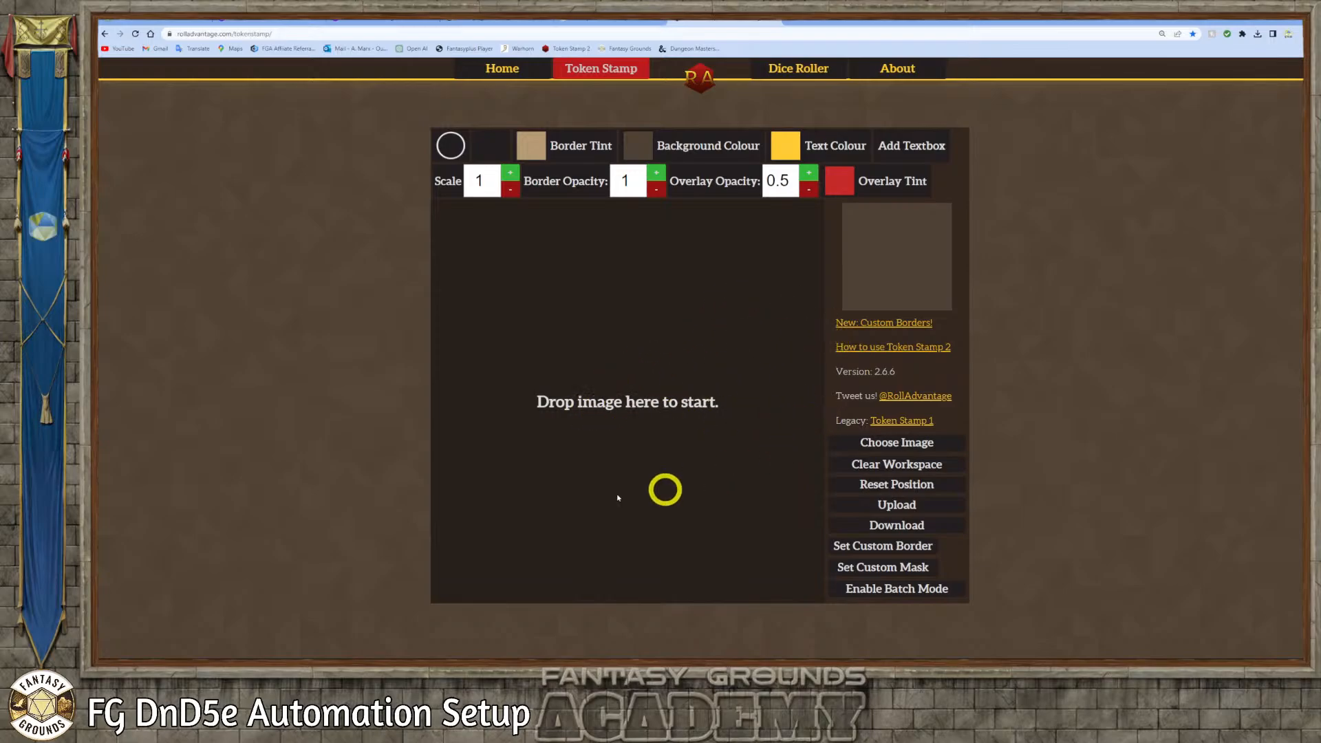
Load Nightmare_Steed.png from the Anti Pladin Art PNG folder into the Token Stamp workspace
click(257, 669)
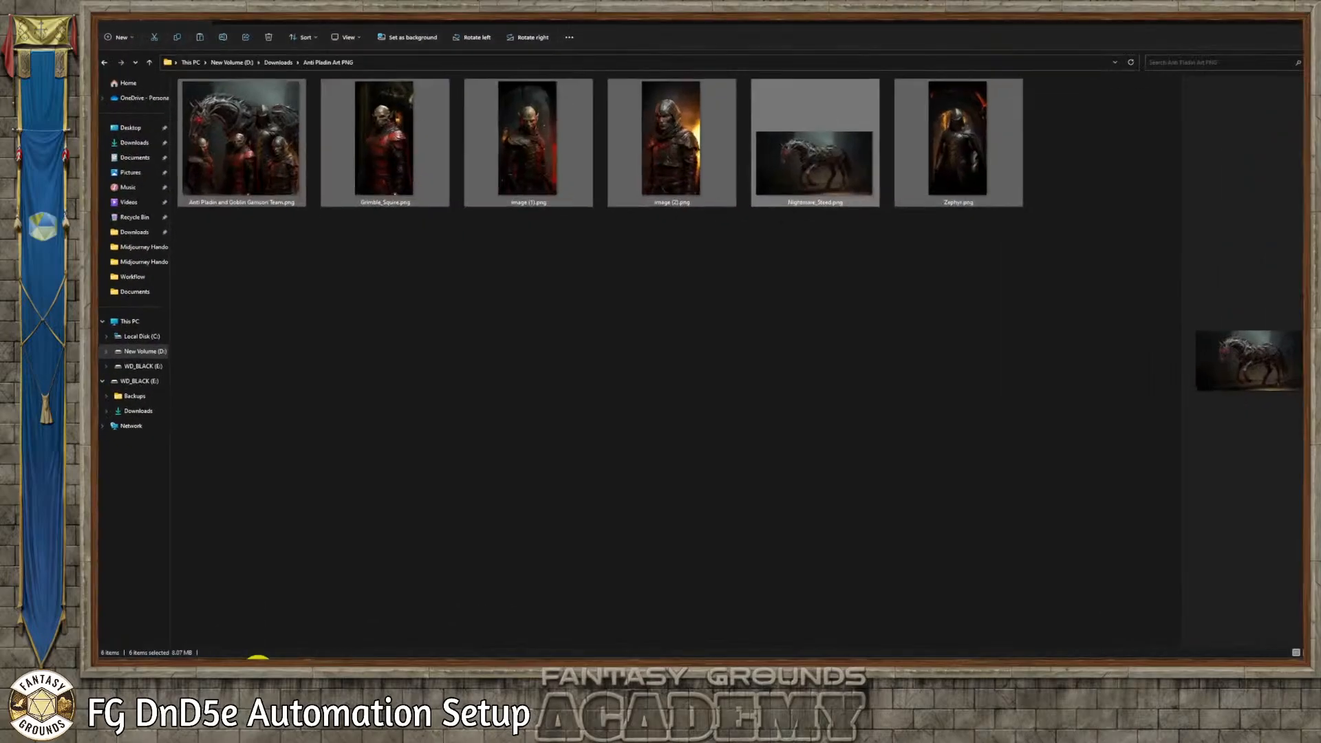
click(1272, 21)
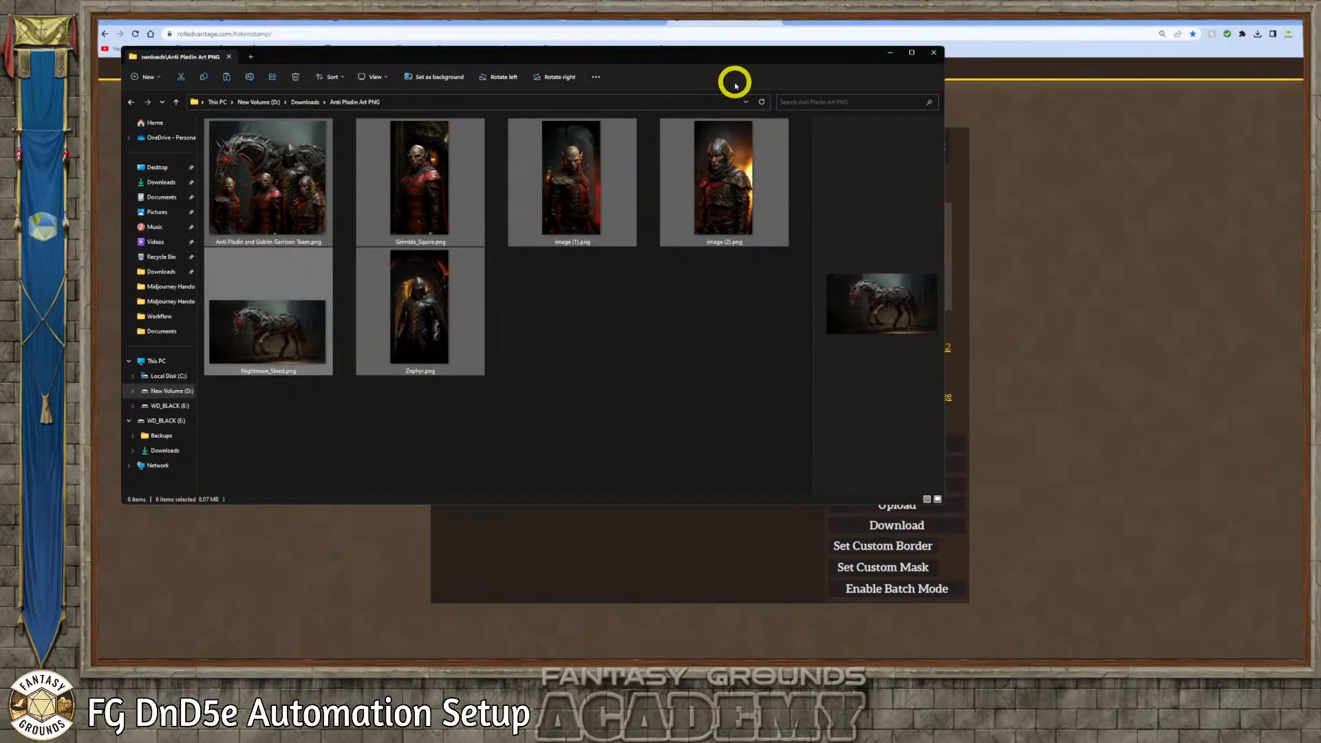
drag(540, 52, 1208, 219)
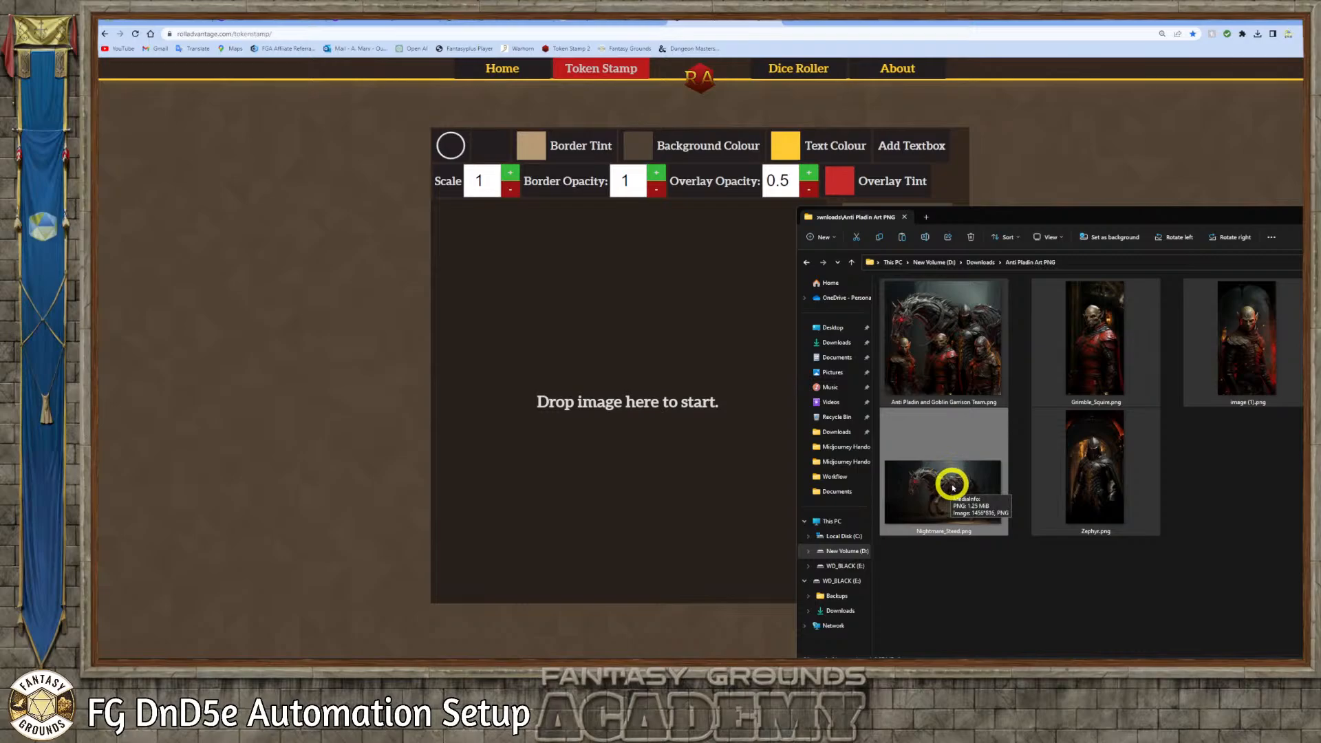
drag(952, 487, 628, 398)
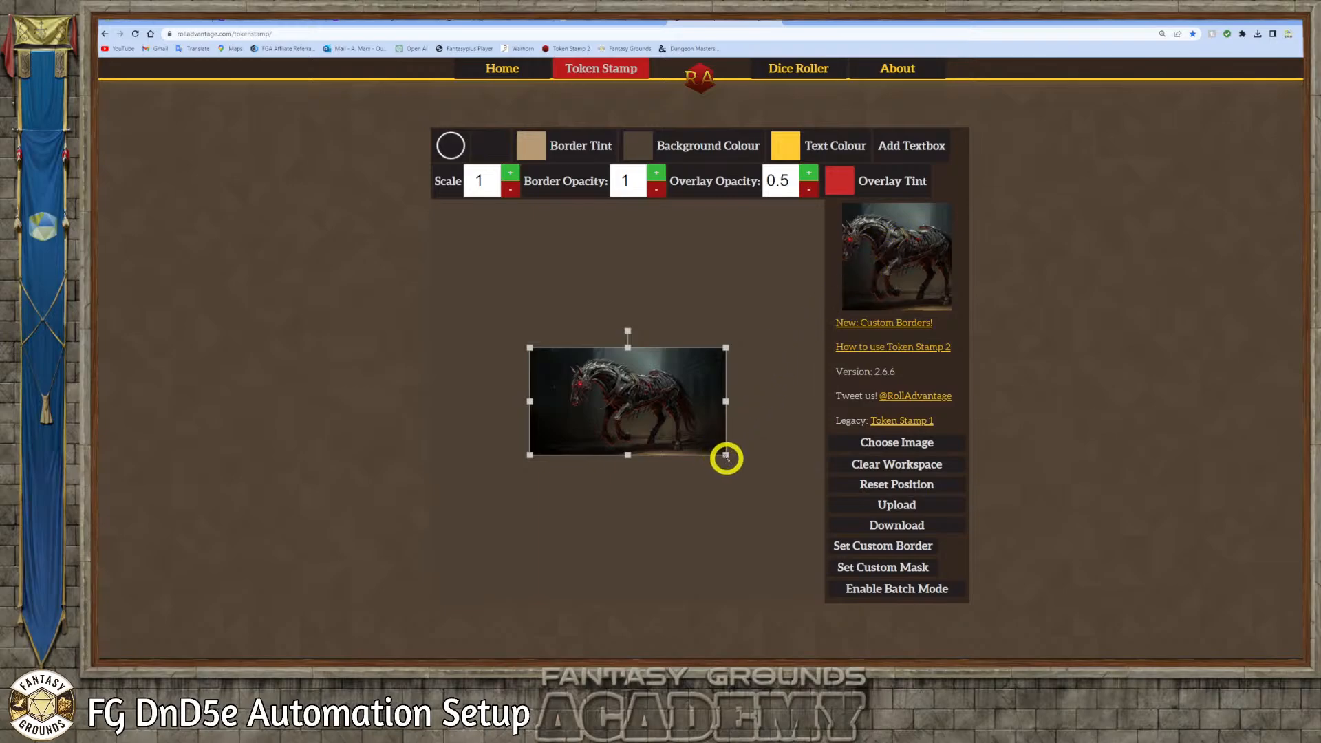
Enlarge and reposition the Nightmare Steed image until the horse's head and neck fill the token preview
drag(725, 457, 887, 634)
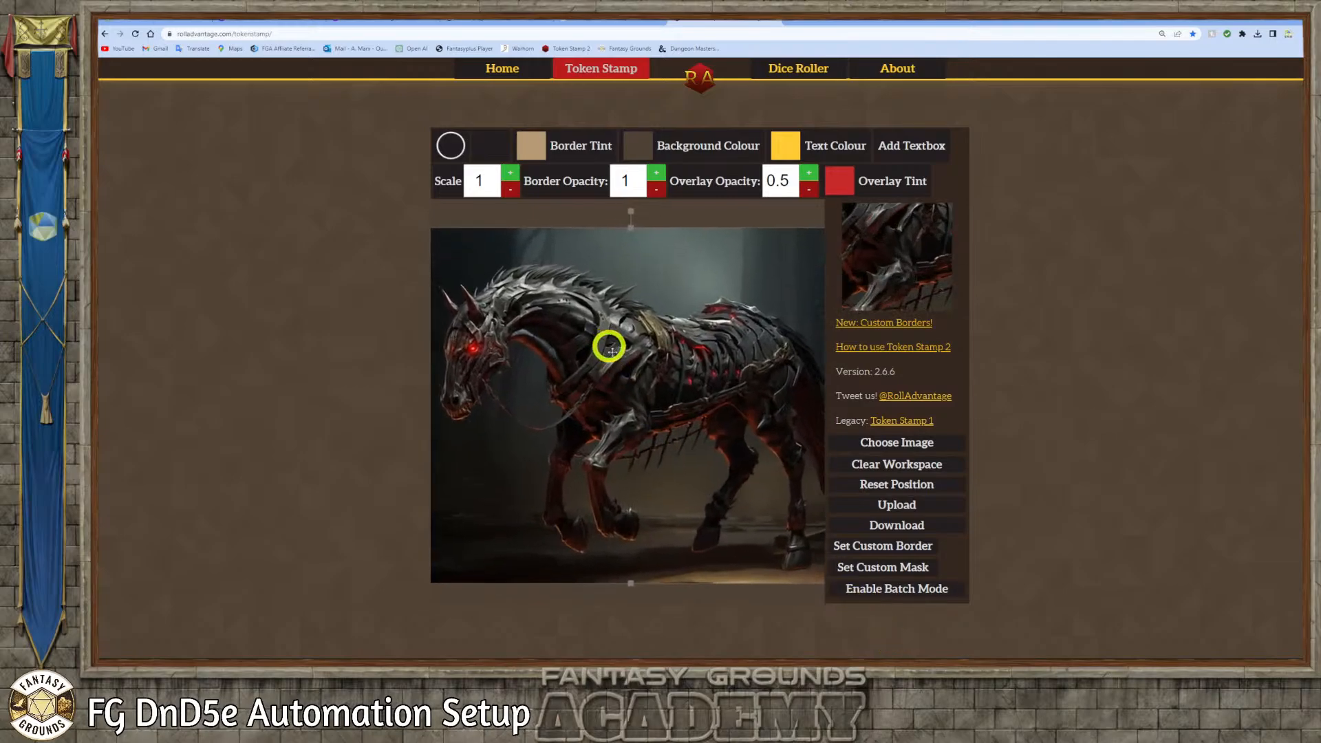
drag(611, 350, 752, 380)
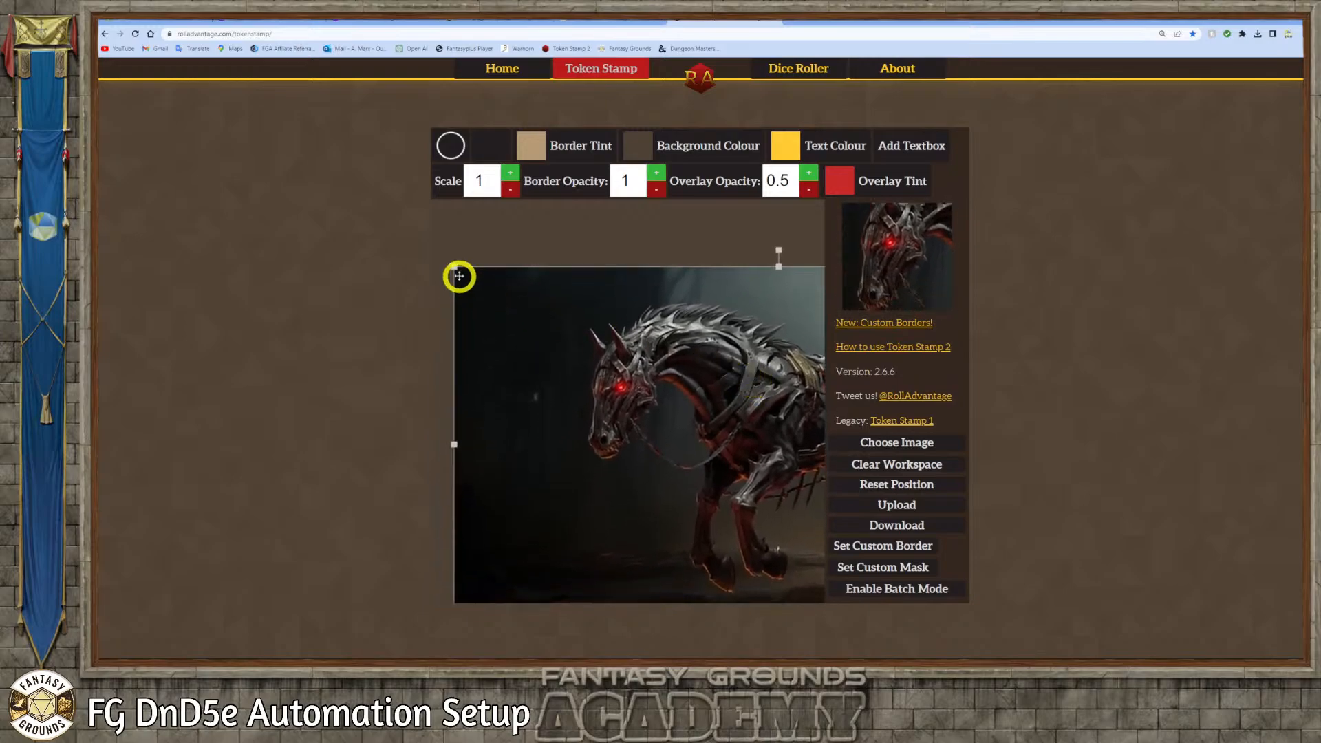
drag(455, 268, 512, 303)
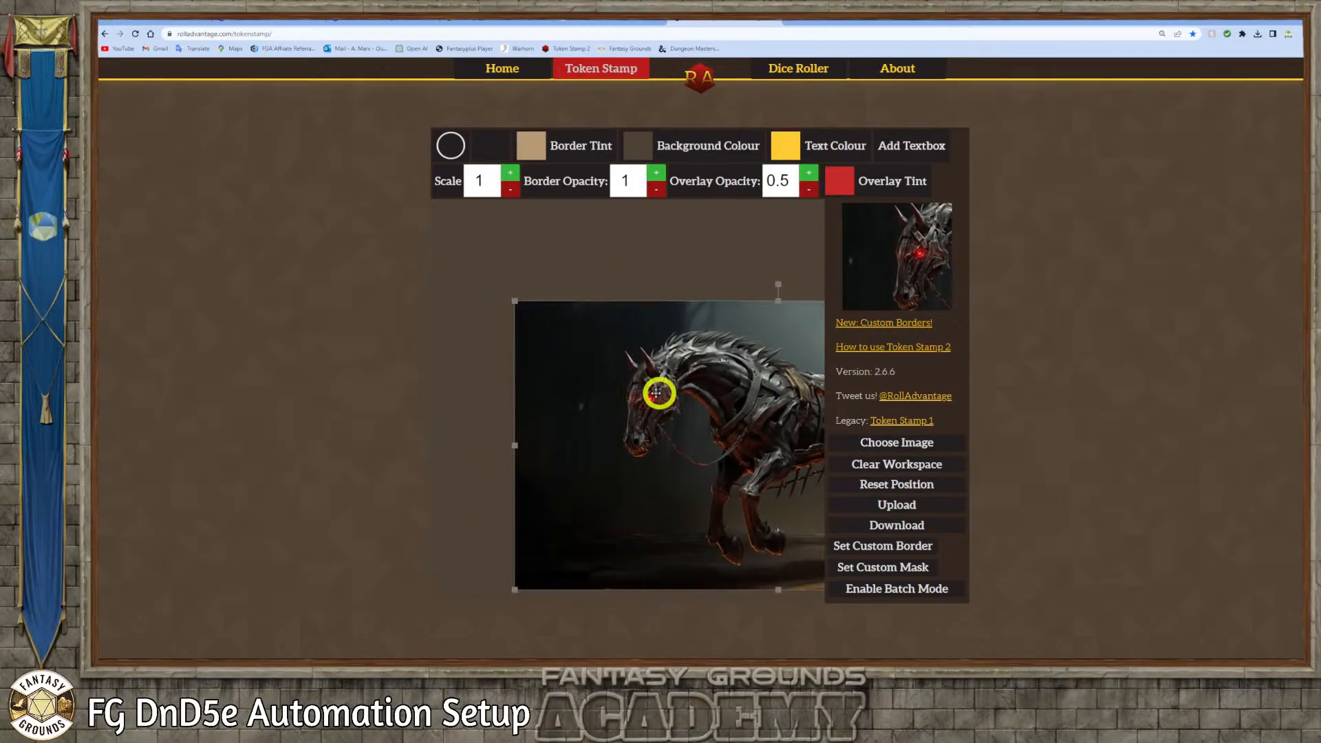
drag(657, 390, 617, 393)
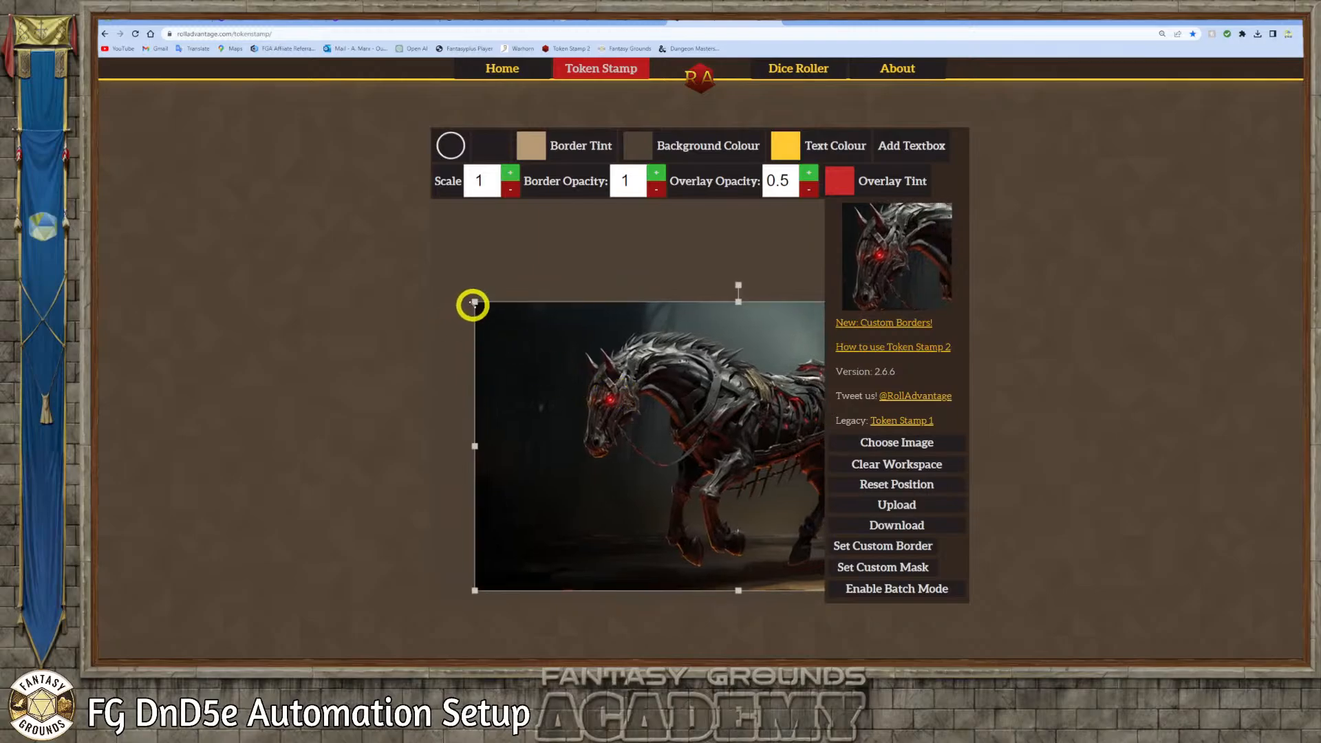
drag(473, 303, 517, 323)
drag(649, 407, 631, 406)
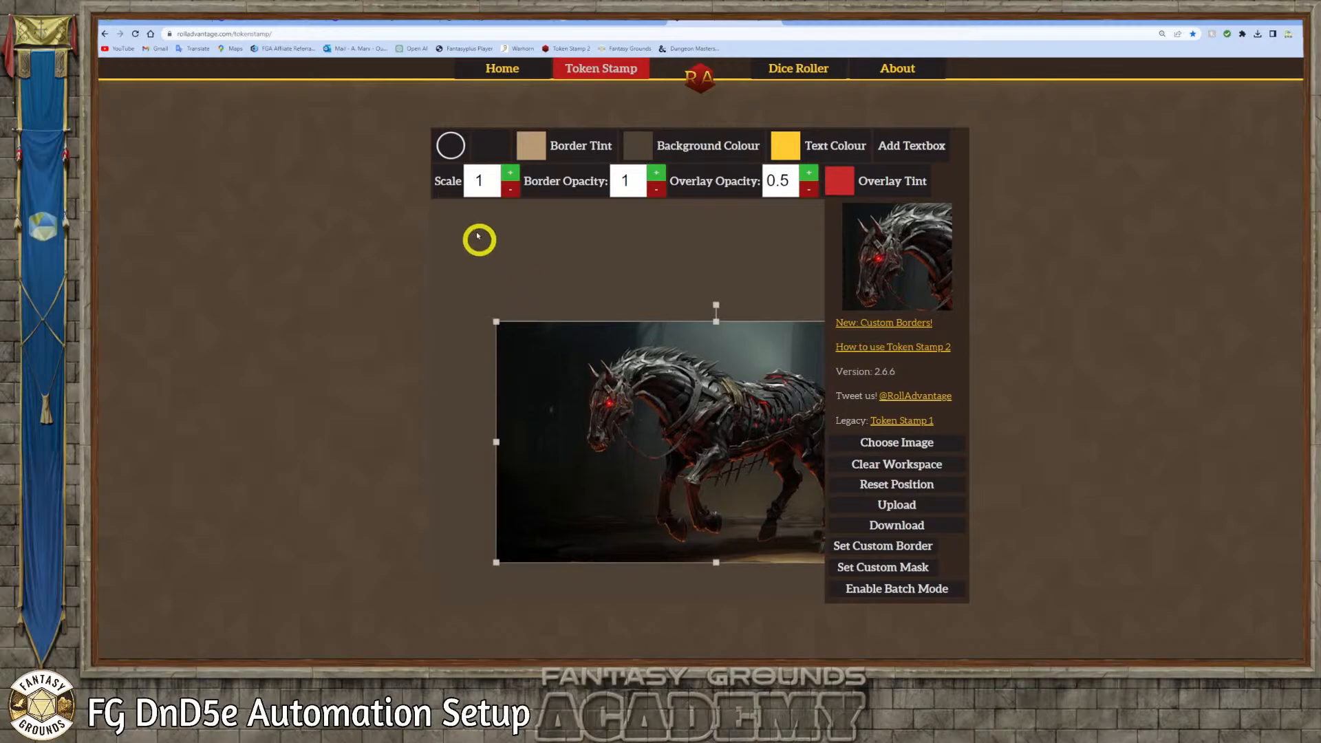
Apply the thin bevelled circular border to the token, then shrink and shift the Nightmare Steed image to center its head inside the ring
click(447, 147)
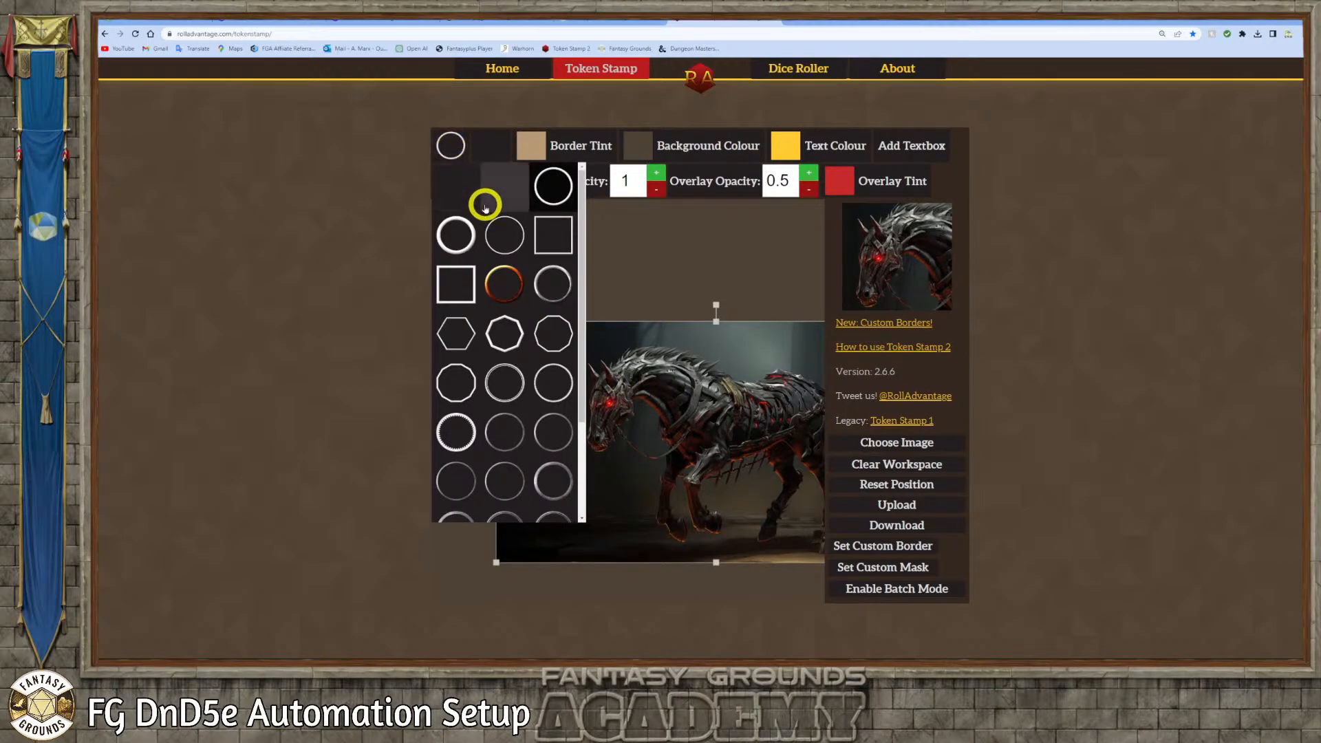
click(547, 280)
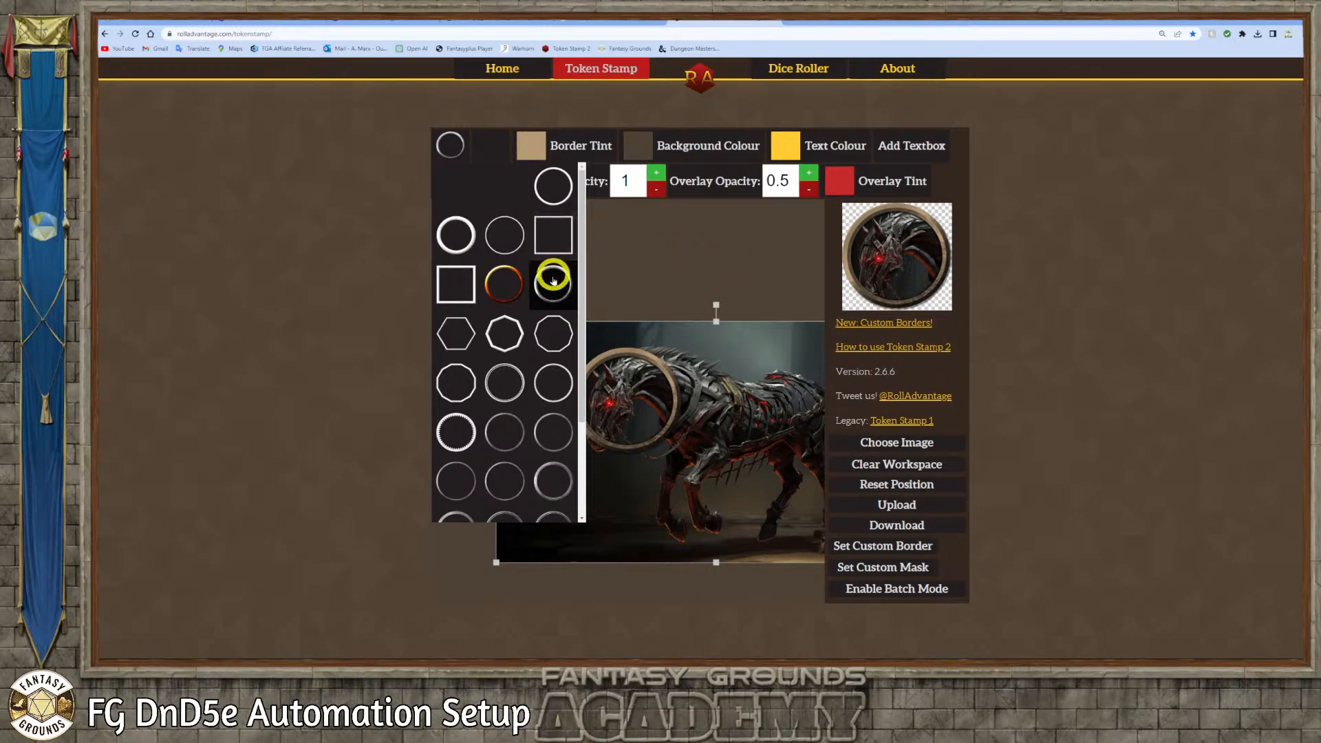
drag(687, 355, 716, 370)
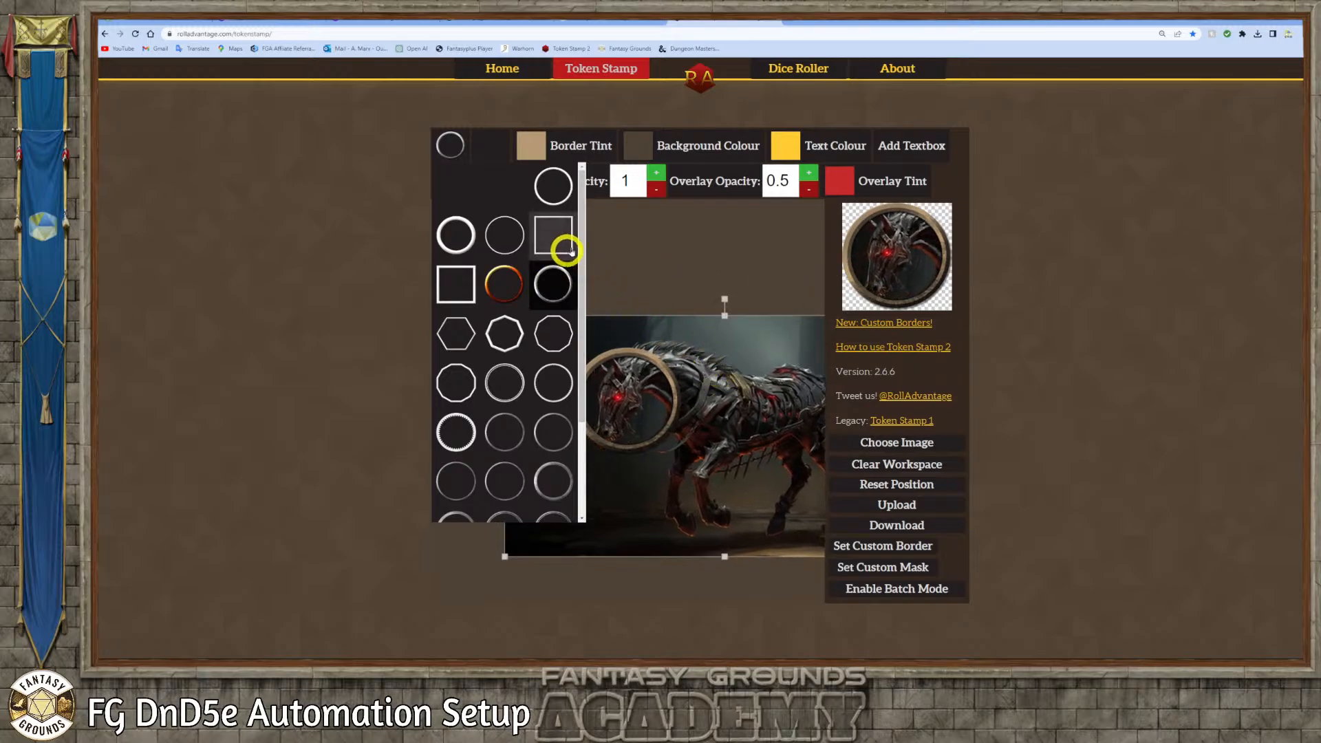
click(447, 141)
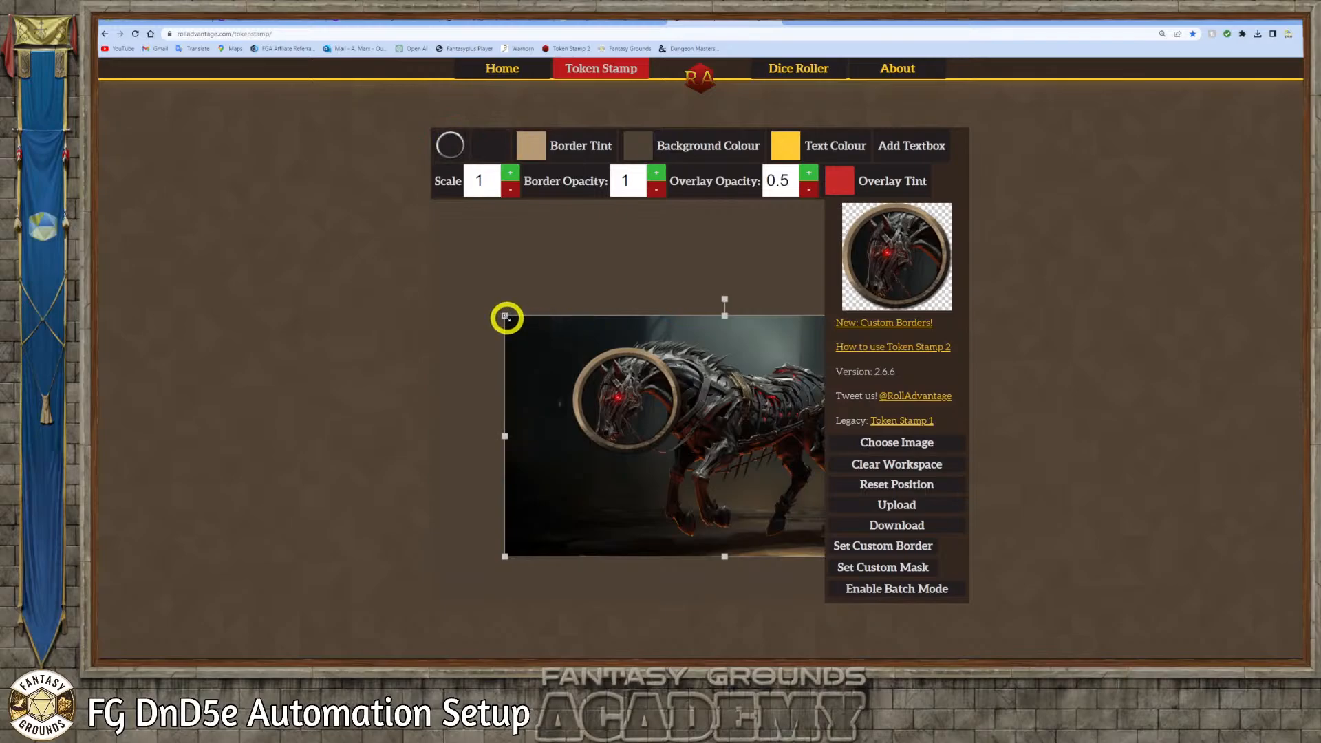
drag(507, 316, 538, 334)
drag(728, 390, 712, 384)
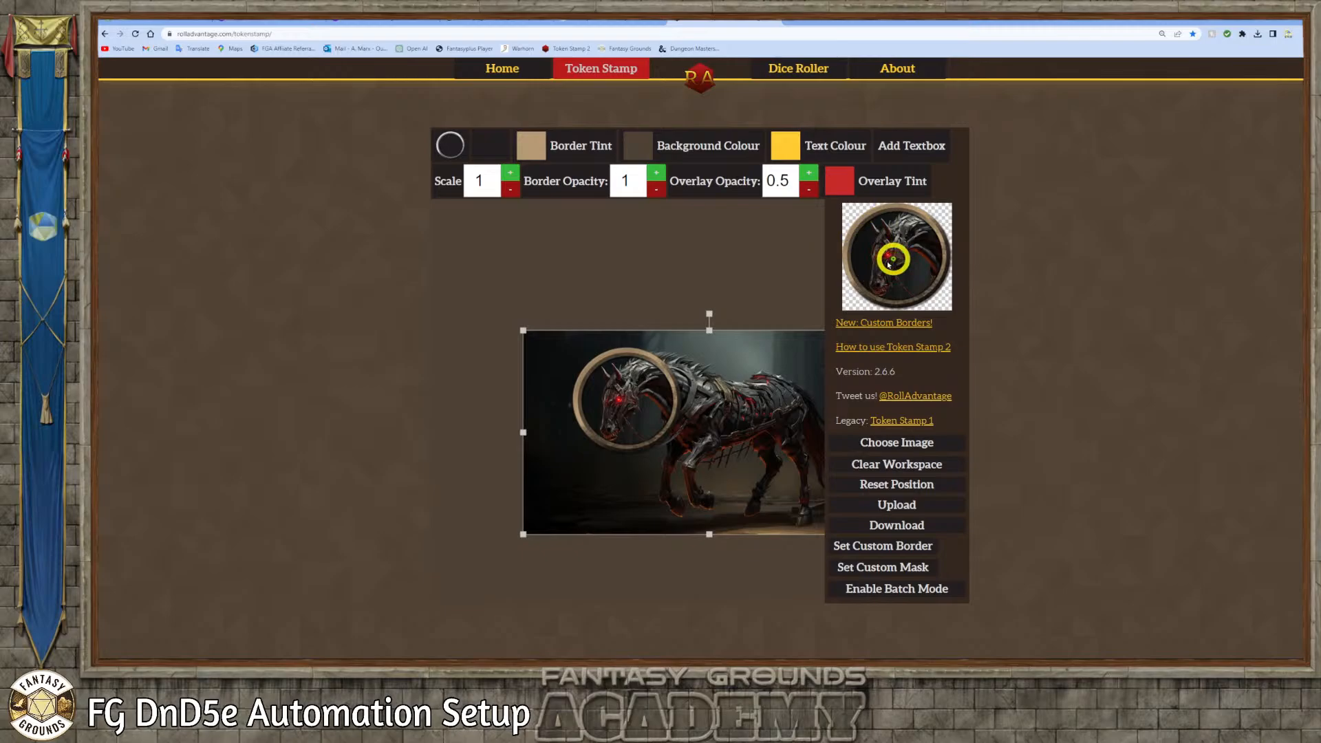
drag(637, 388, 638, 387)
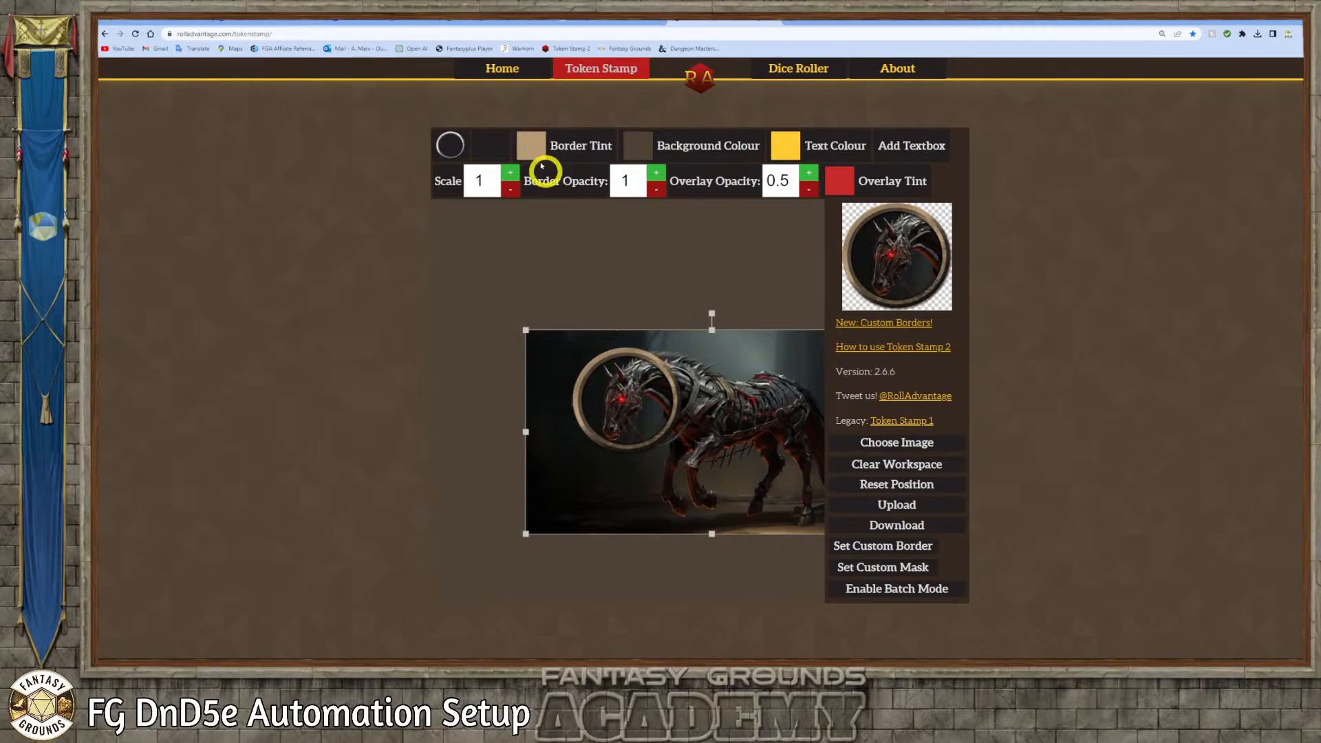
Change the border tint to a muted dusty red and download the Nightmare Steed token
click(523, 143)
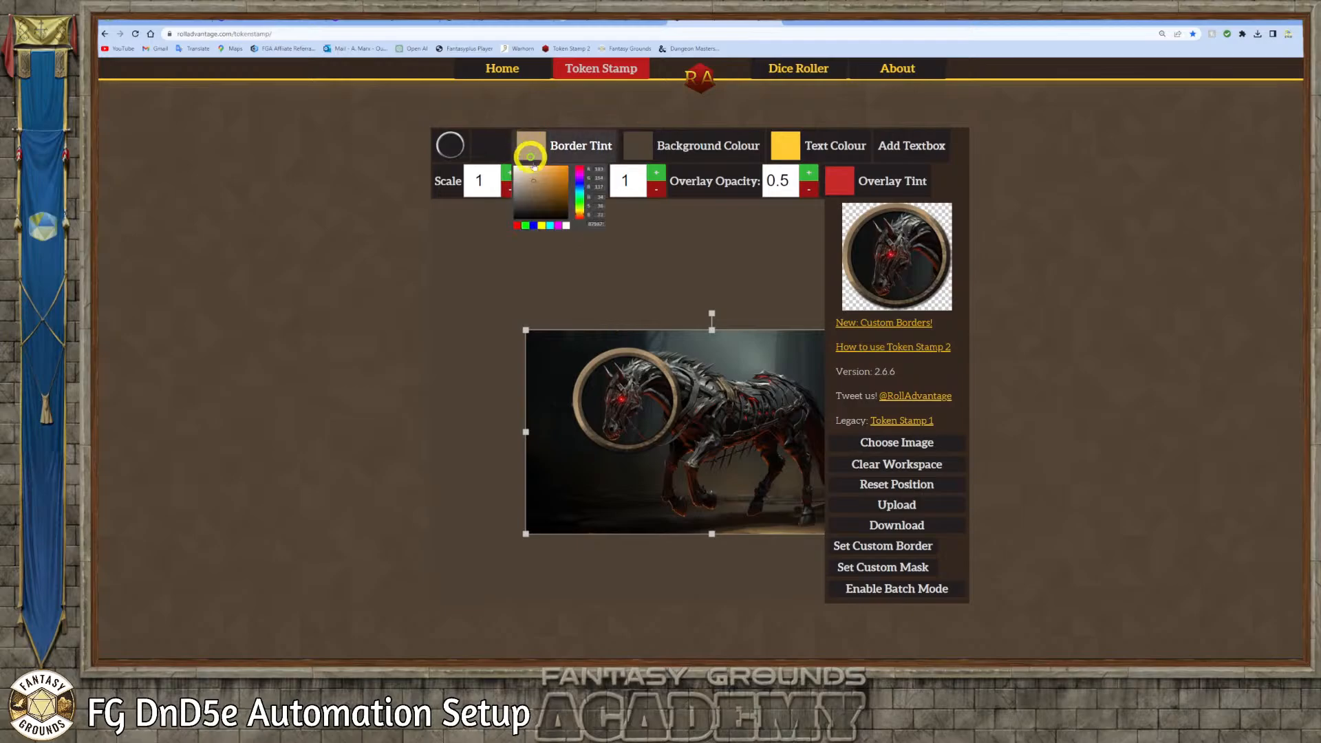
click(580, 172)
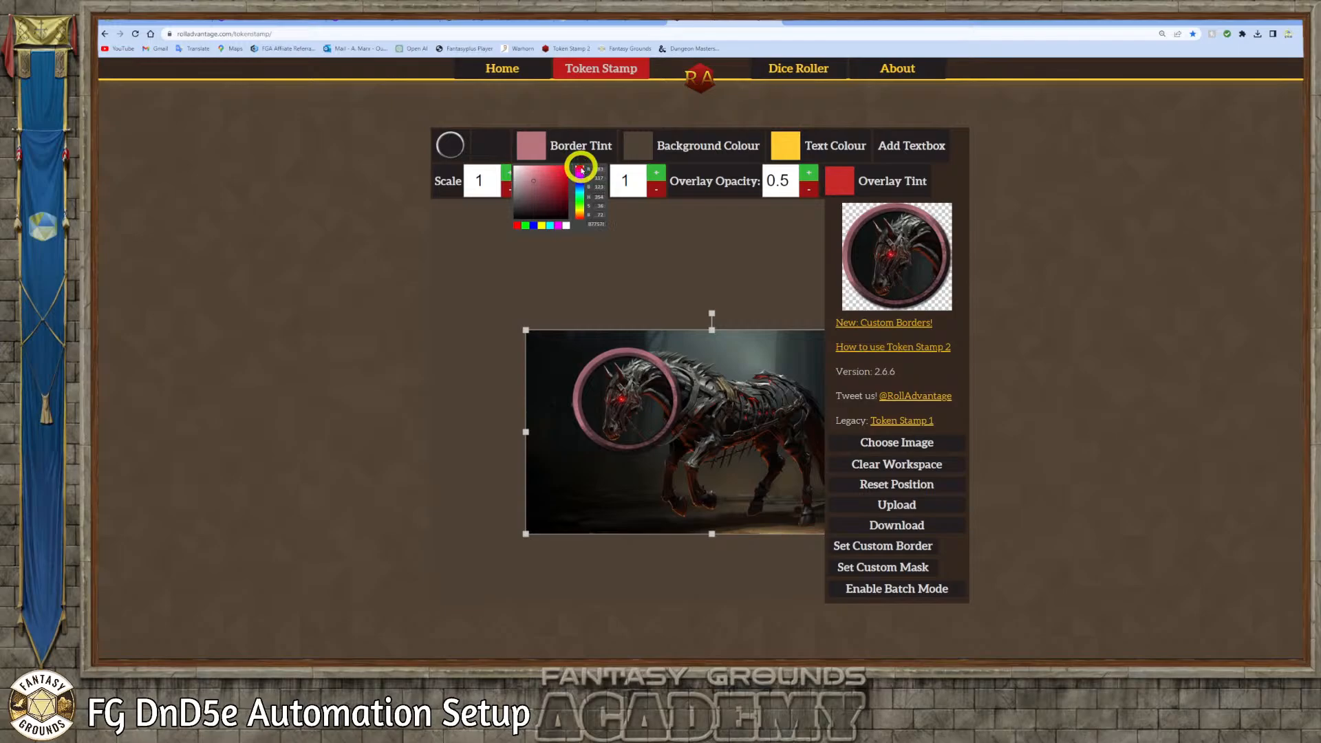
drag(534, 181, 543, 191)
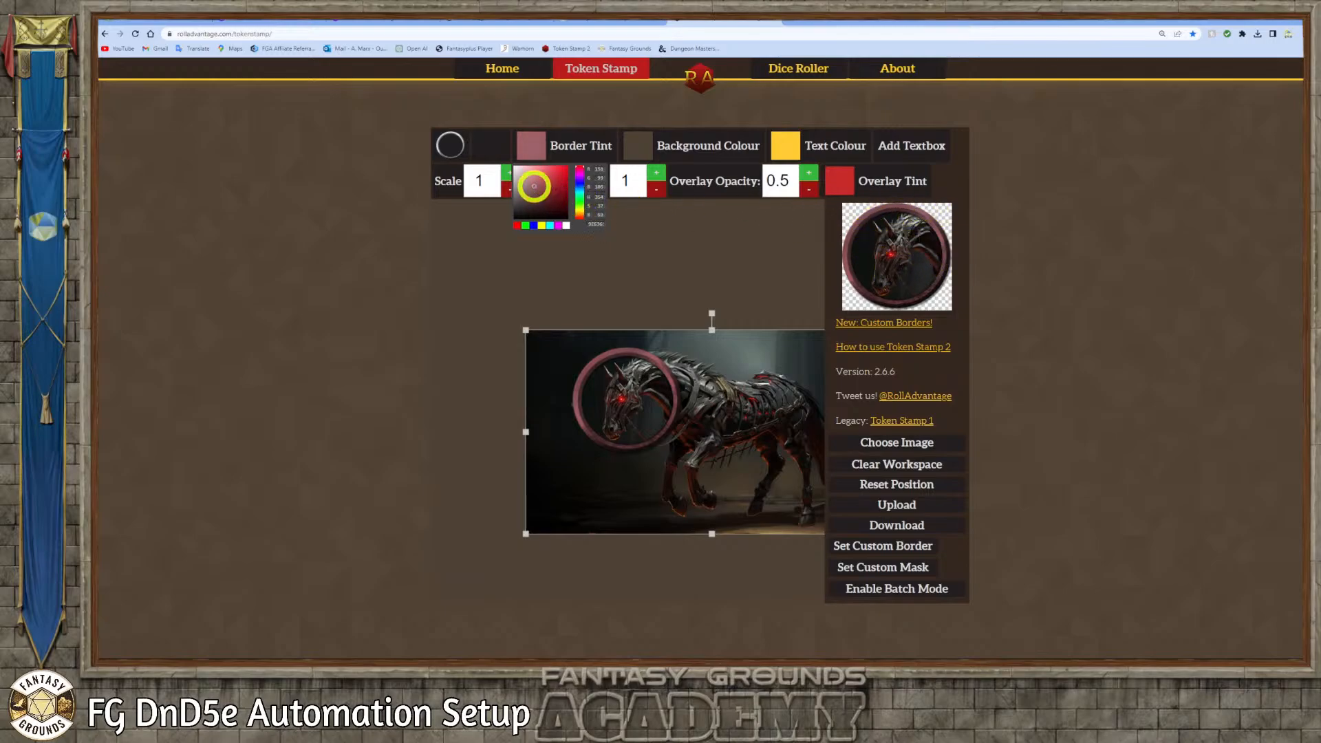
click(532, 184)
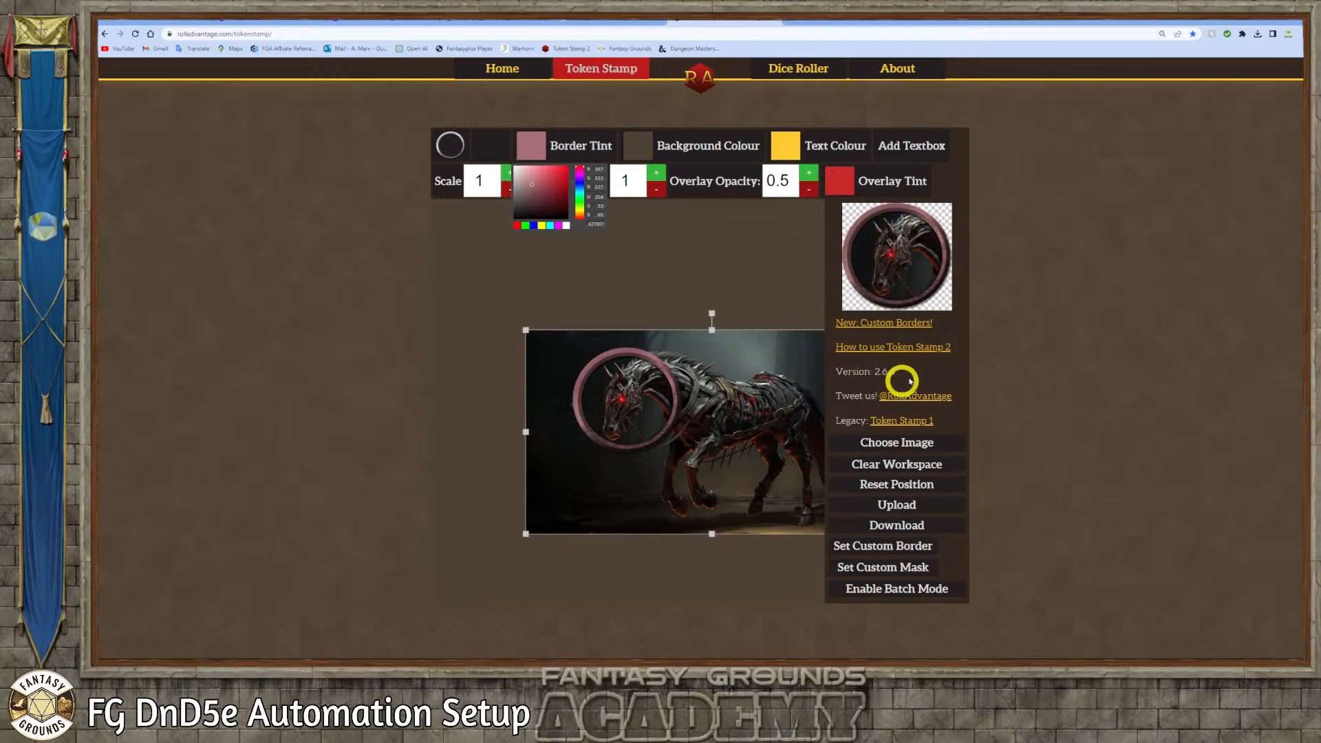
click(914, 530)
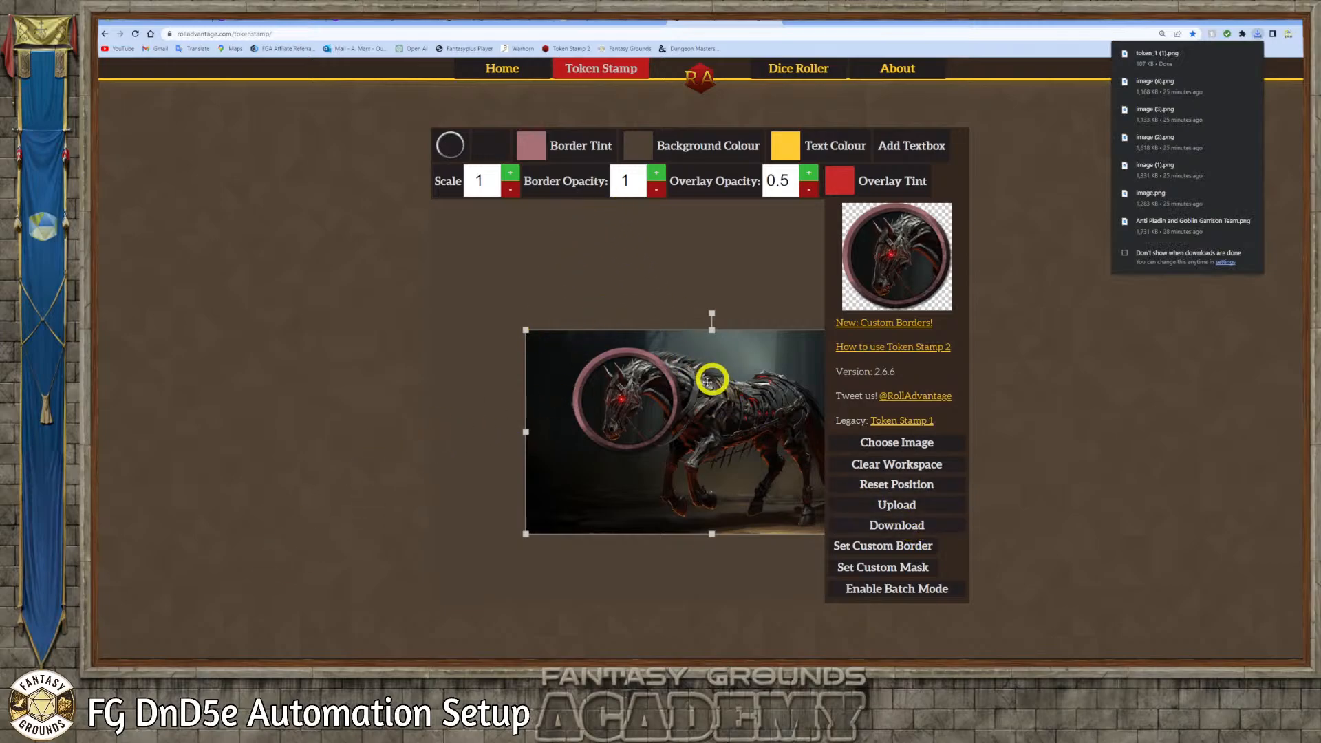
Load the goblin Squire image from the Anti Pladin Art PNG folder and frame its head and shoulders inside the border
click(264, 659)
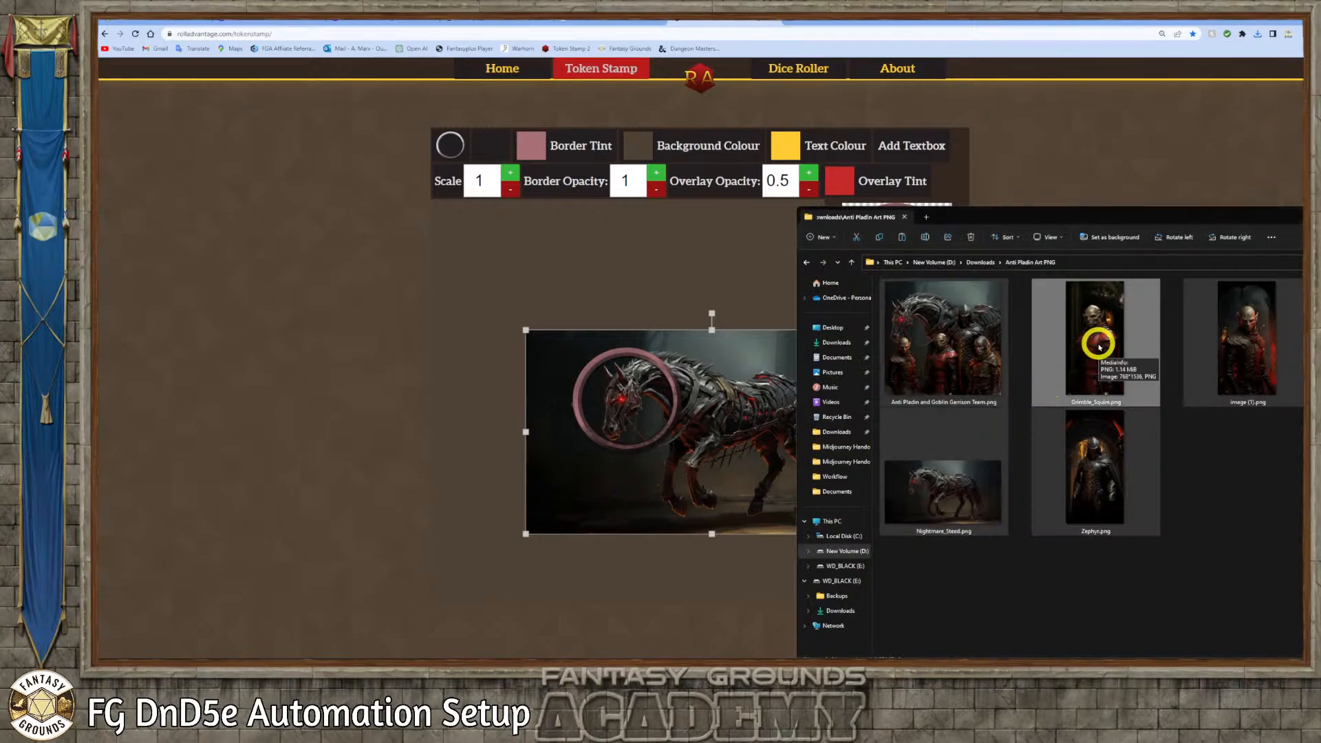
drag(1096, 340, 699, 426)
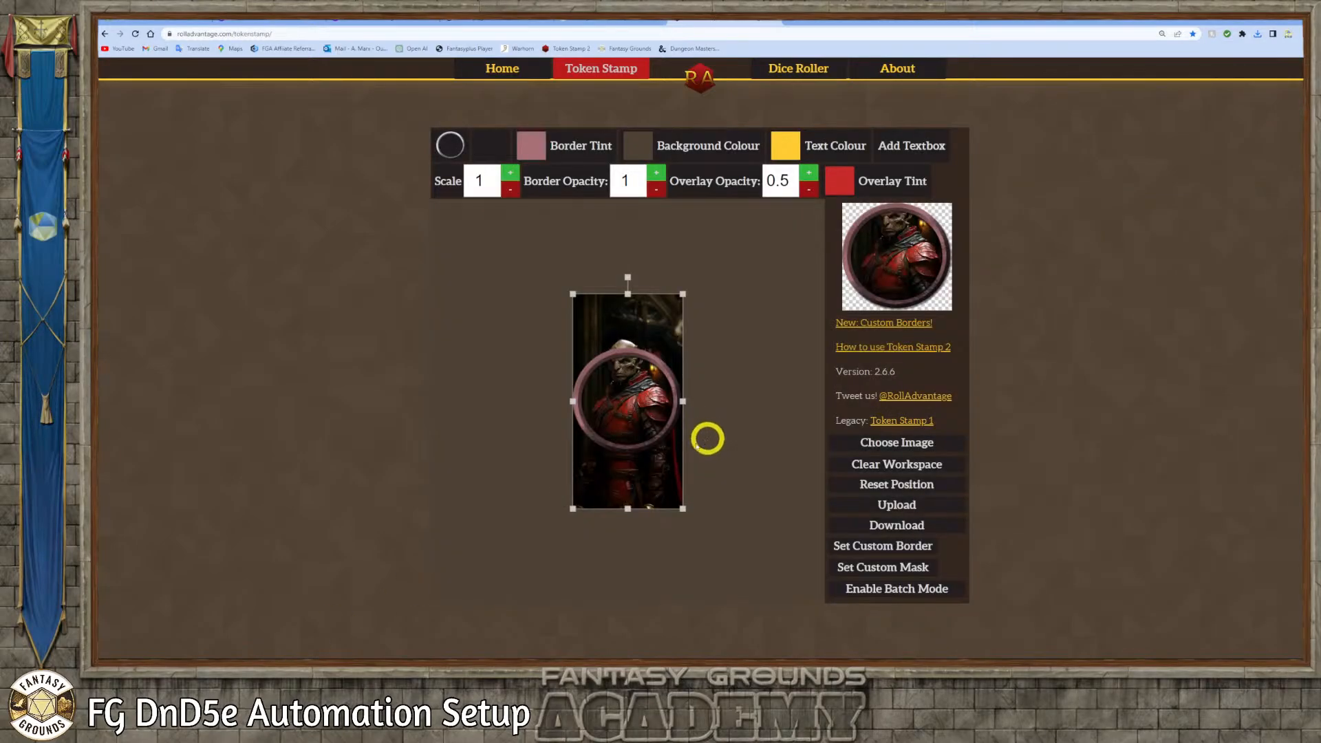
drag(652, 471, 648, 494)
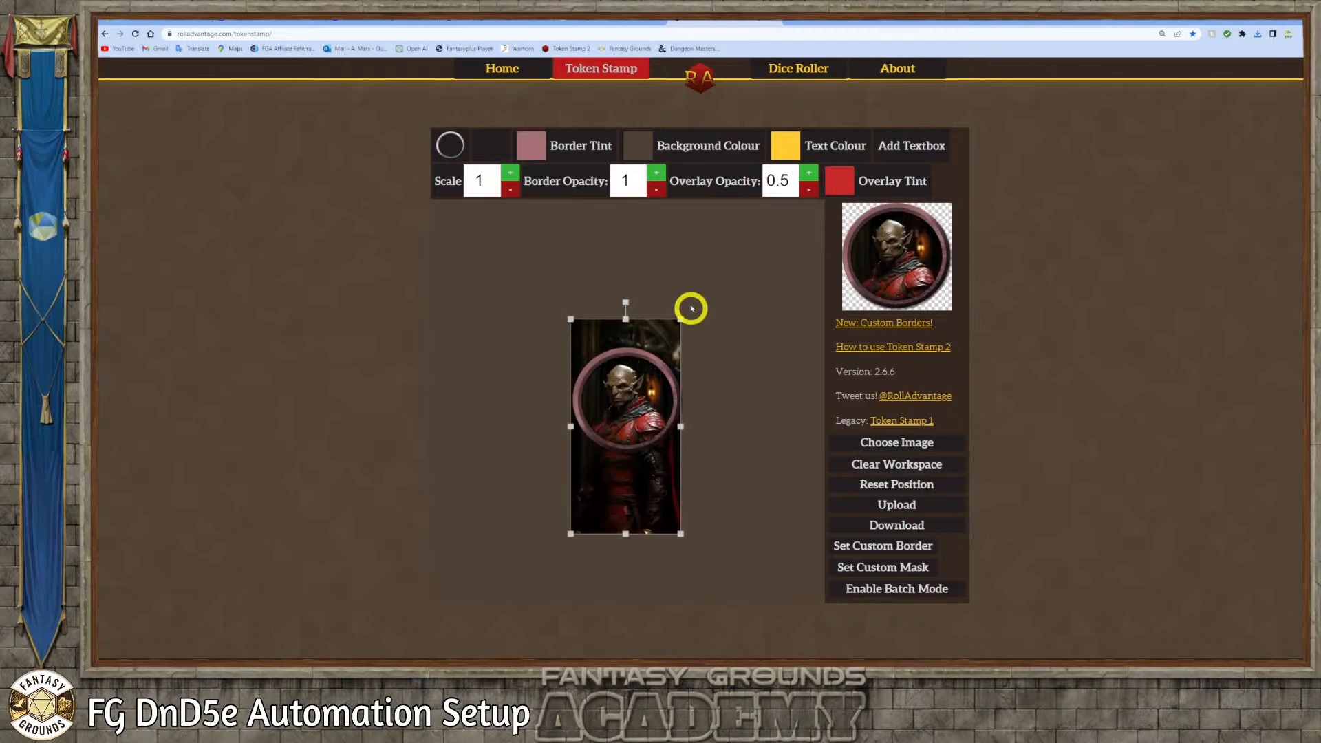
drag(680, 320, 691, 299)
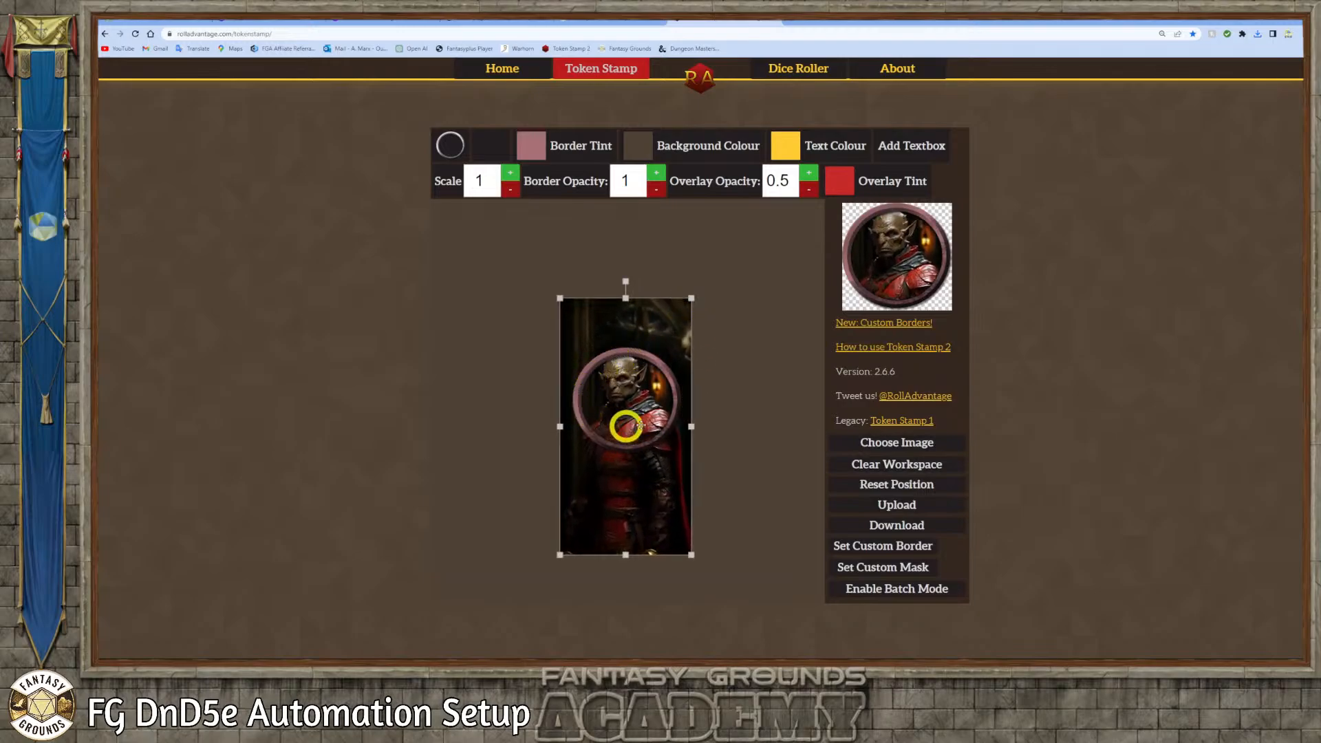
drag(669, 478, 671, 485)
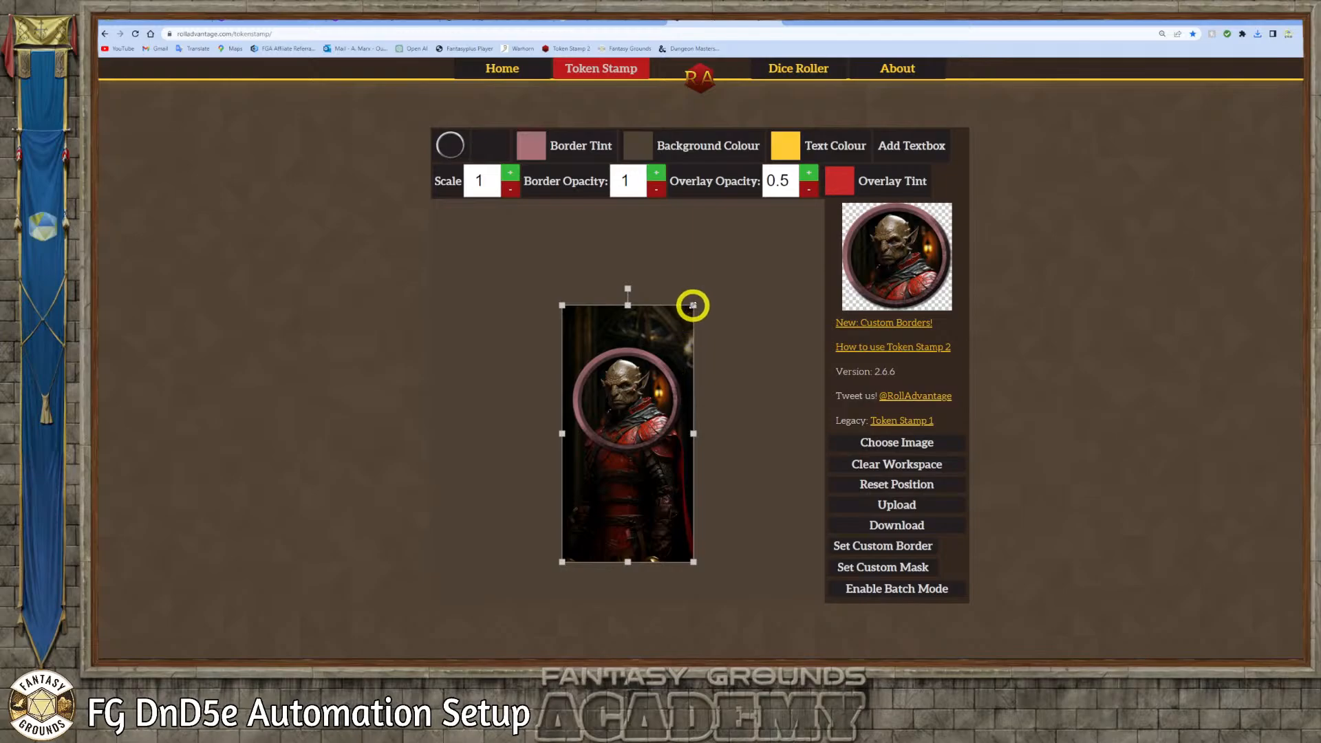
Enlarge the goblin Squire slightly, center its face in the ring, and download the token
drag(693, 305, 697, 298)
drag(635, 467, 635, 473)
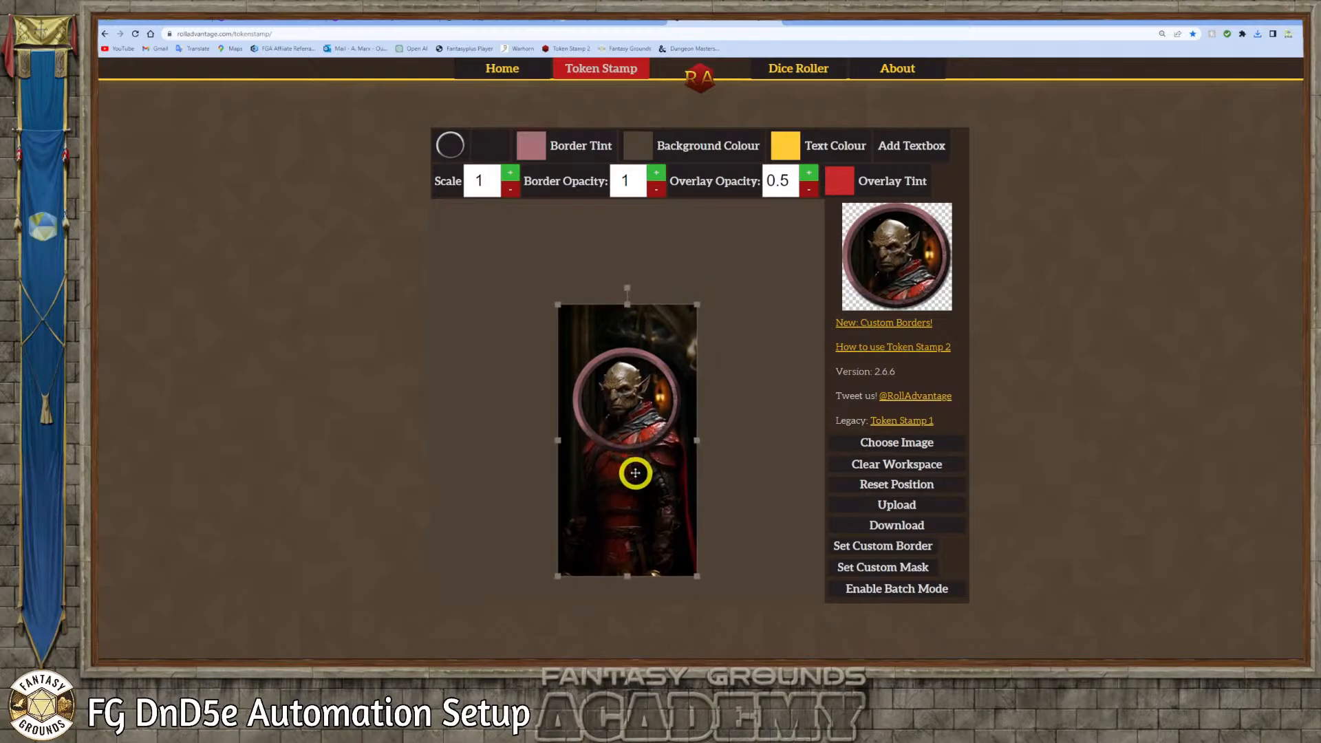
drag(697, 304, 705, 290)
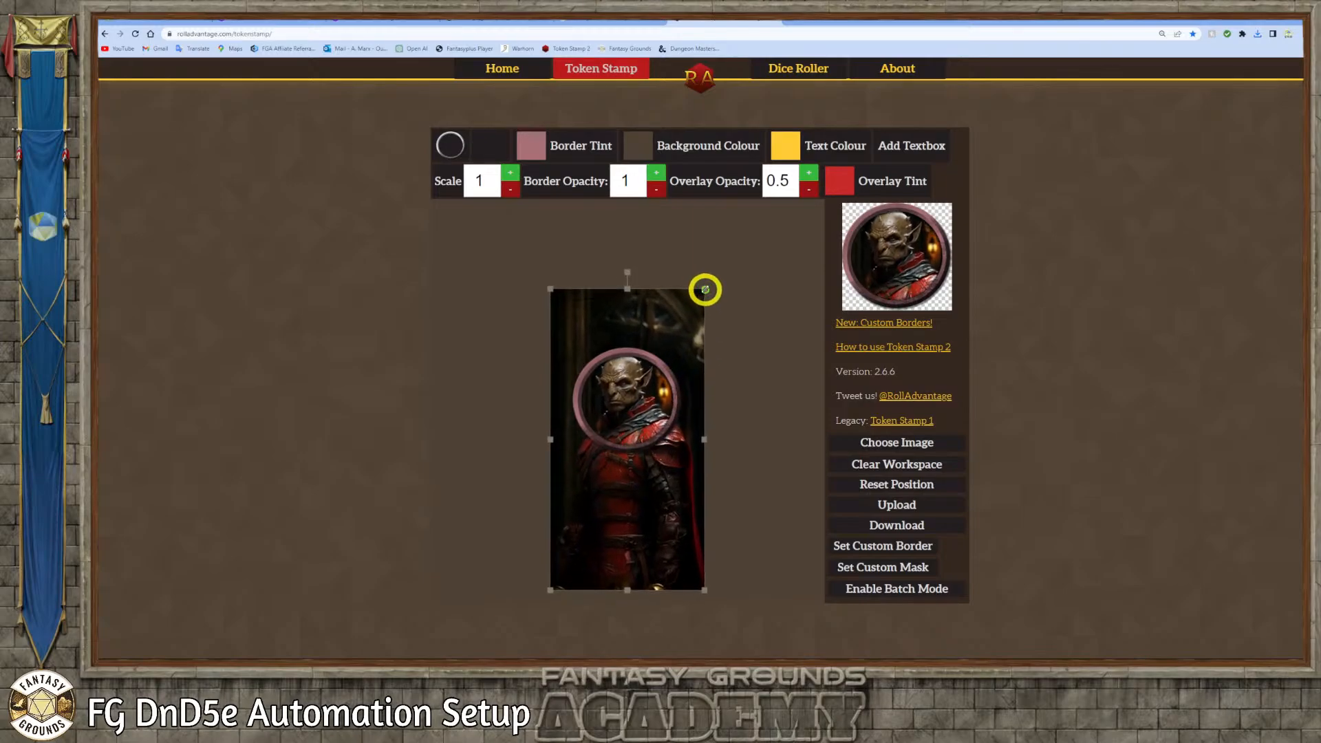
drag(689, 433, 690, 442)
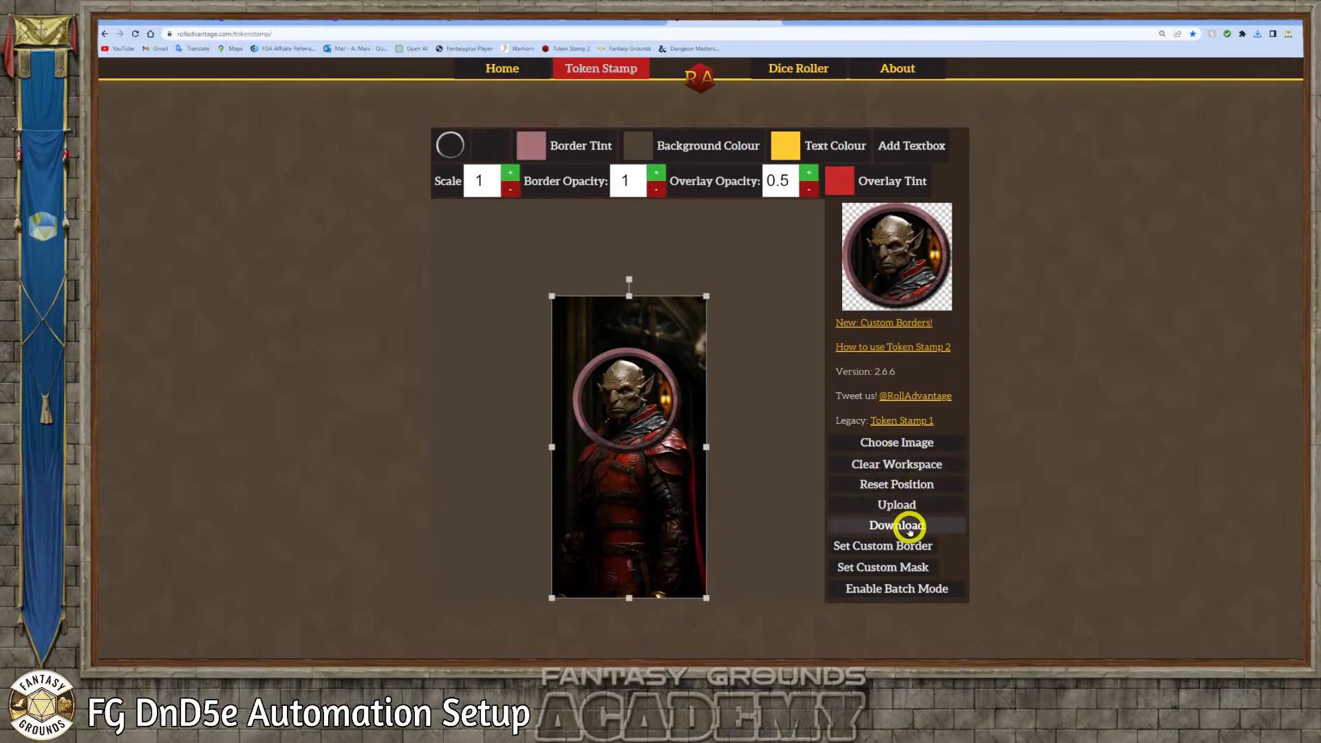
click(908, 527)
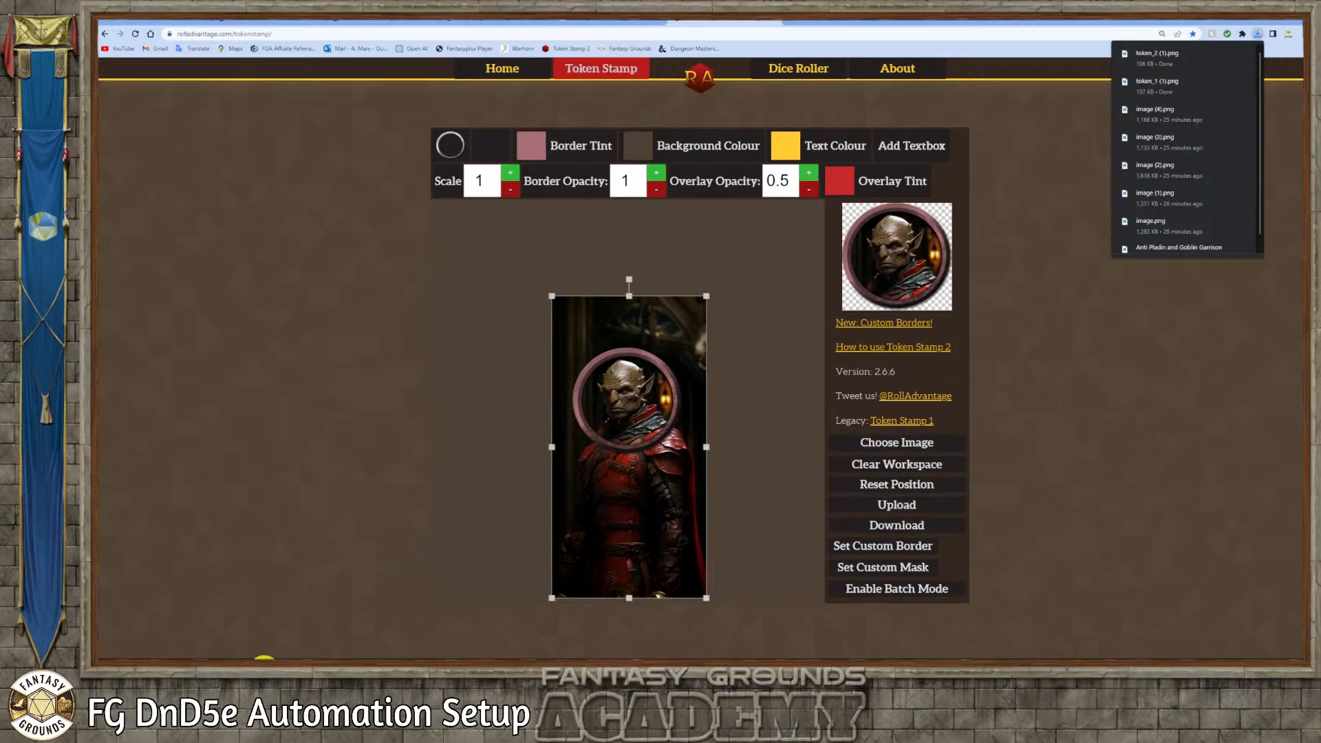
Load the dark-armored goblin image from the Anti Pladin Art PNG folder and enlarge it until its face fills the ring
click(265, 670)
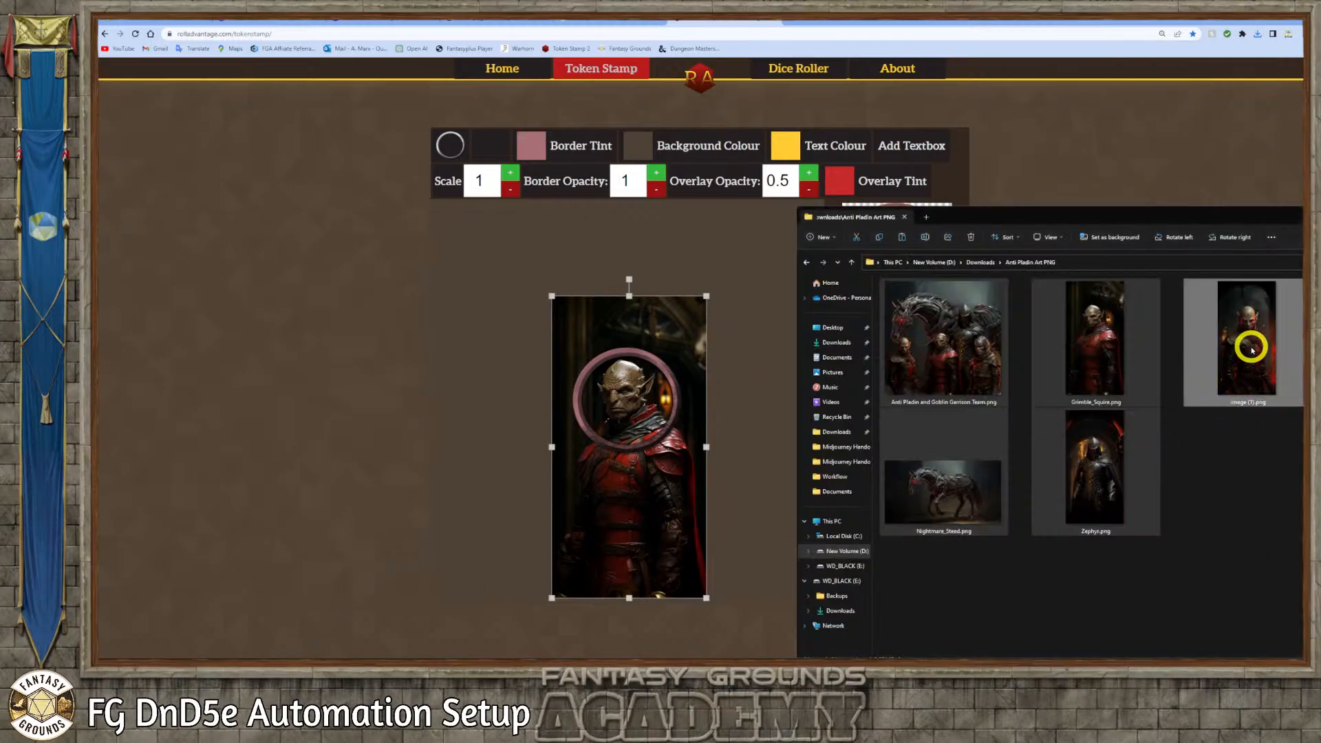
drag(1251, 349, 616, 416)
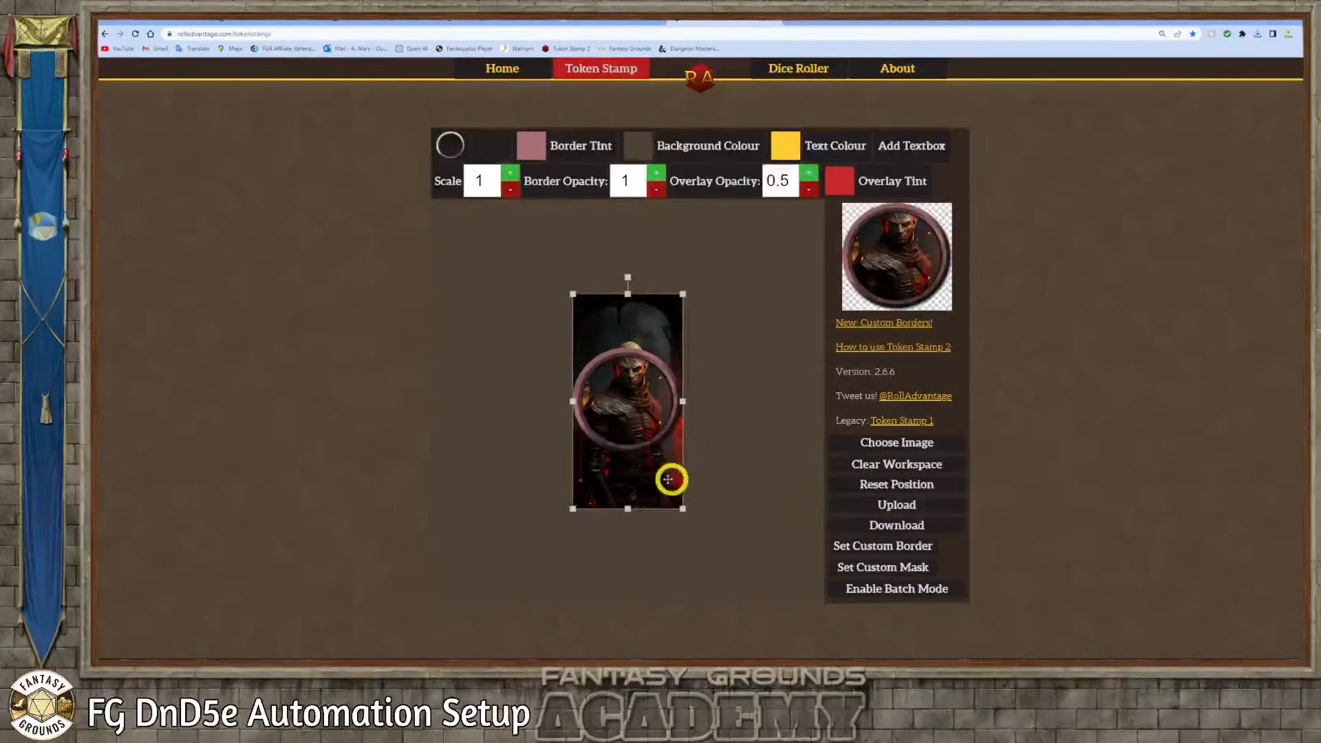
drag(668, 479, 658, 501)
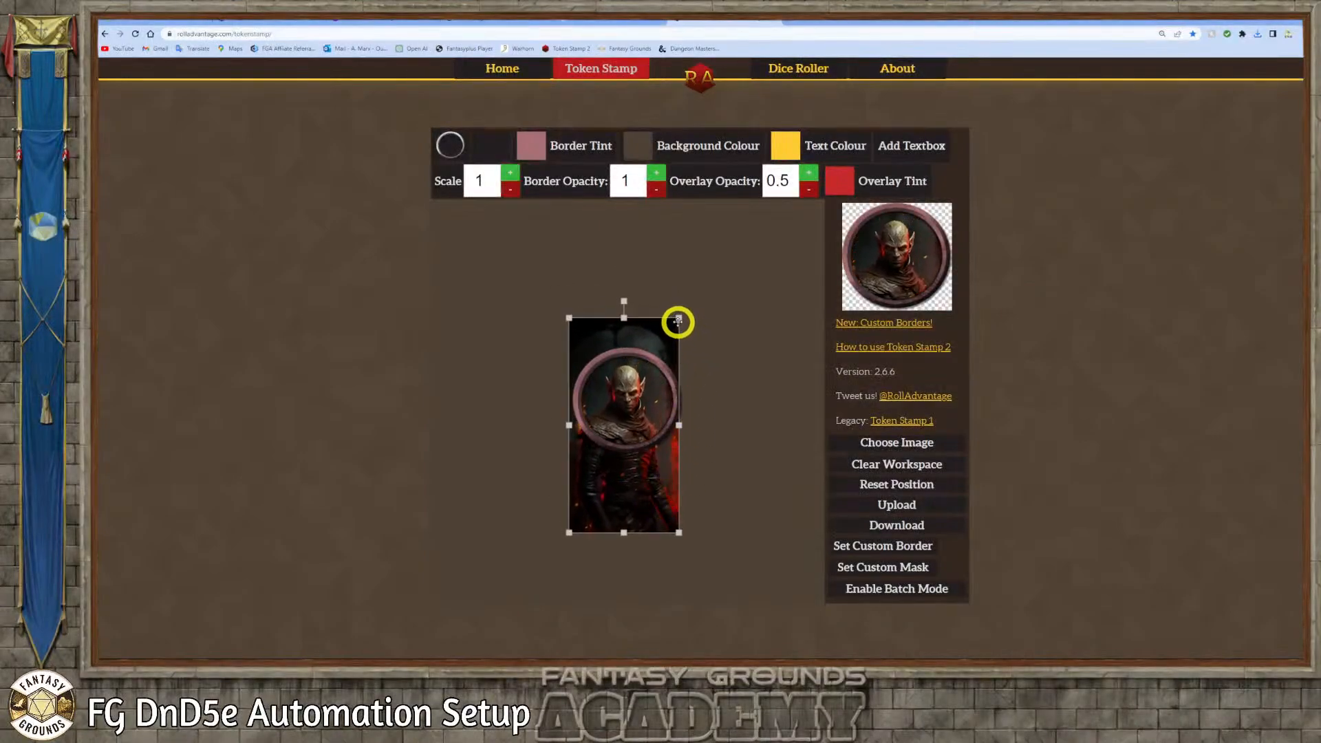
drag(678, 317, 750, 283)
drag(666, 504, 666, 536)
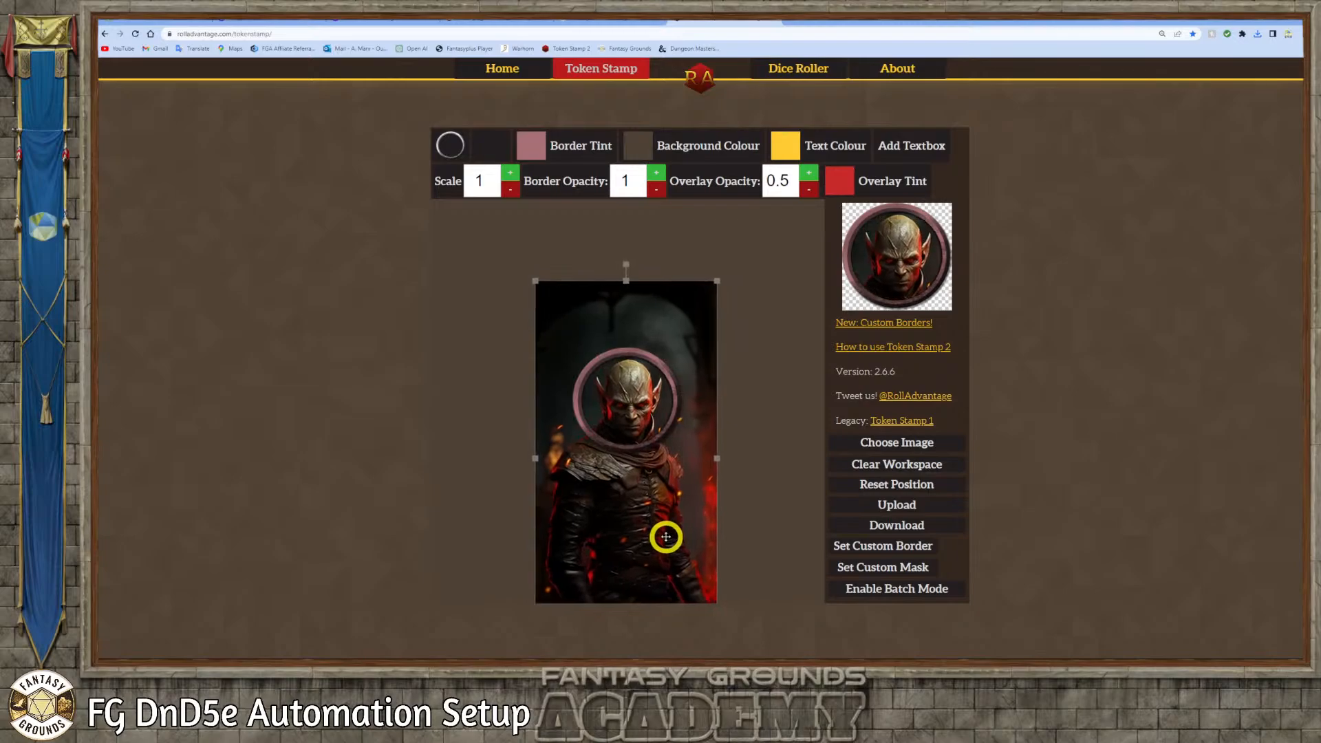
Download the dark-armored goblin's token from Token Stamp
click(893, 508)
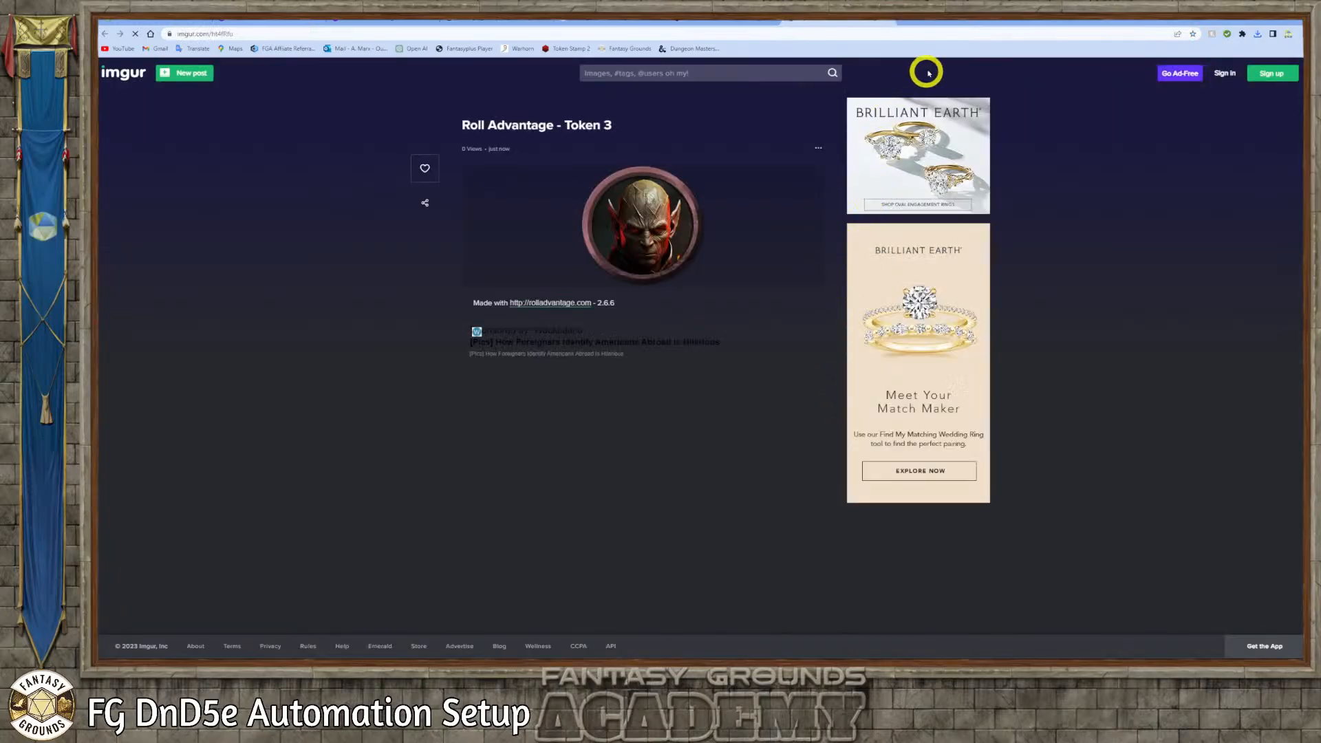
click(887, 22)
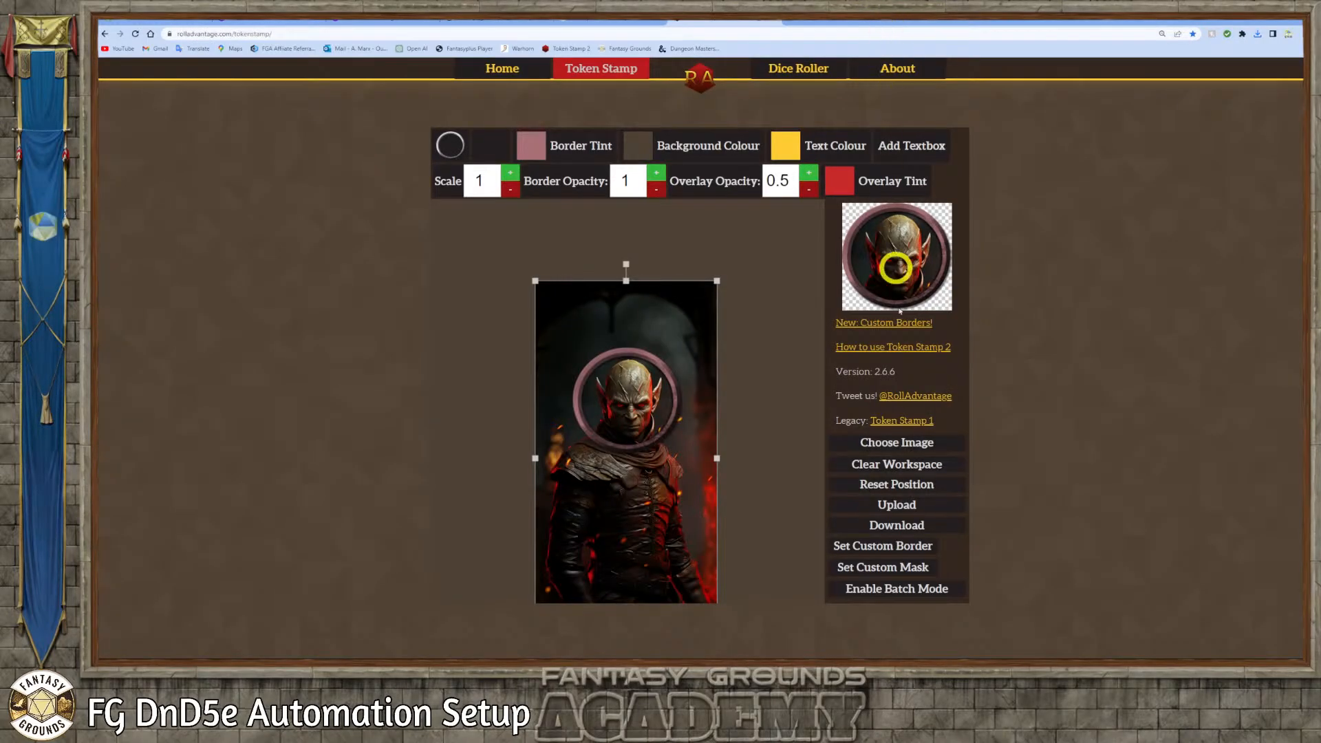
click(890, 527)
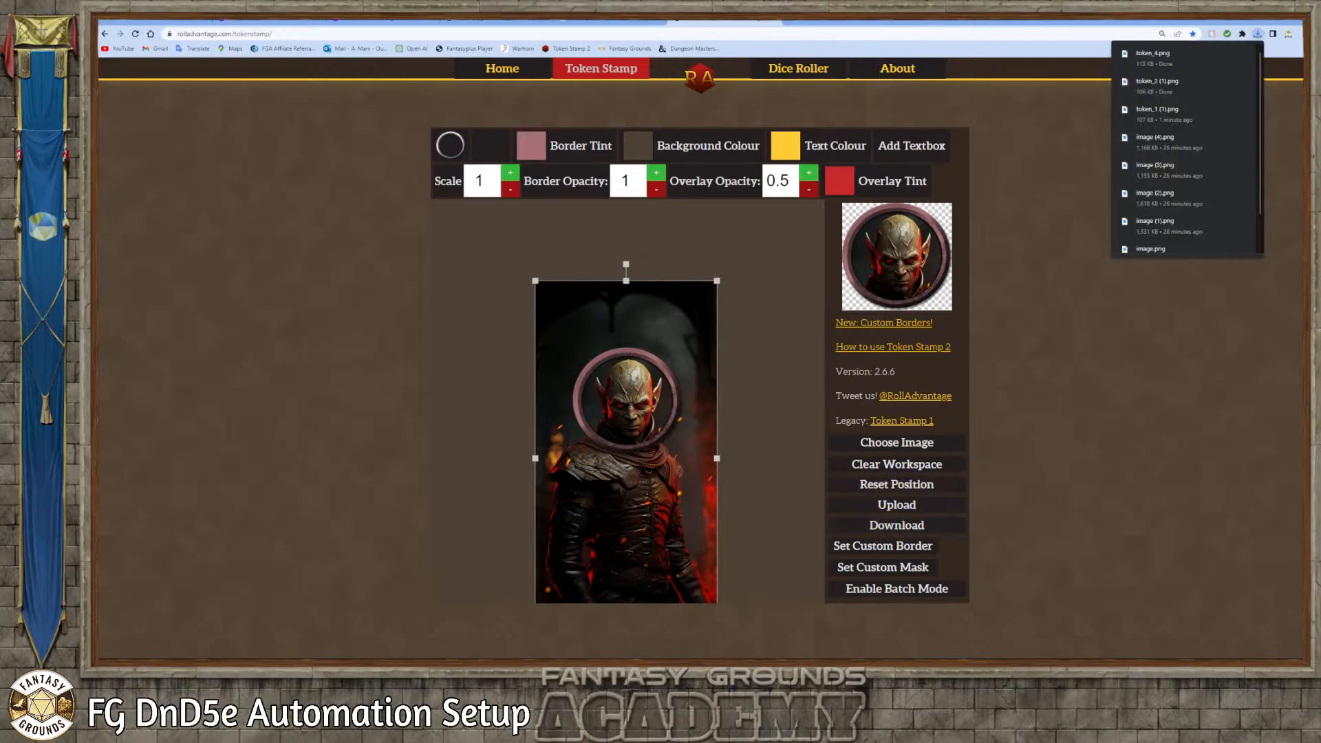
Load Zephyr.png from the Anti Pladin Art PNG folder and enlarge and position it so the helmeted head fills the ring
click(264, 667)
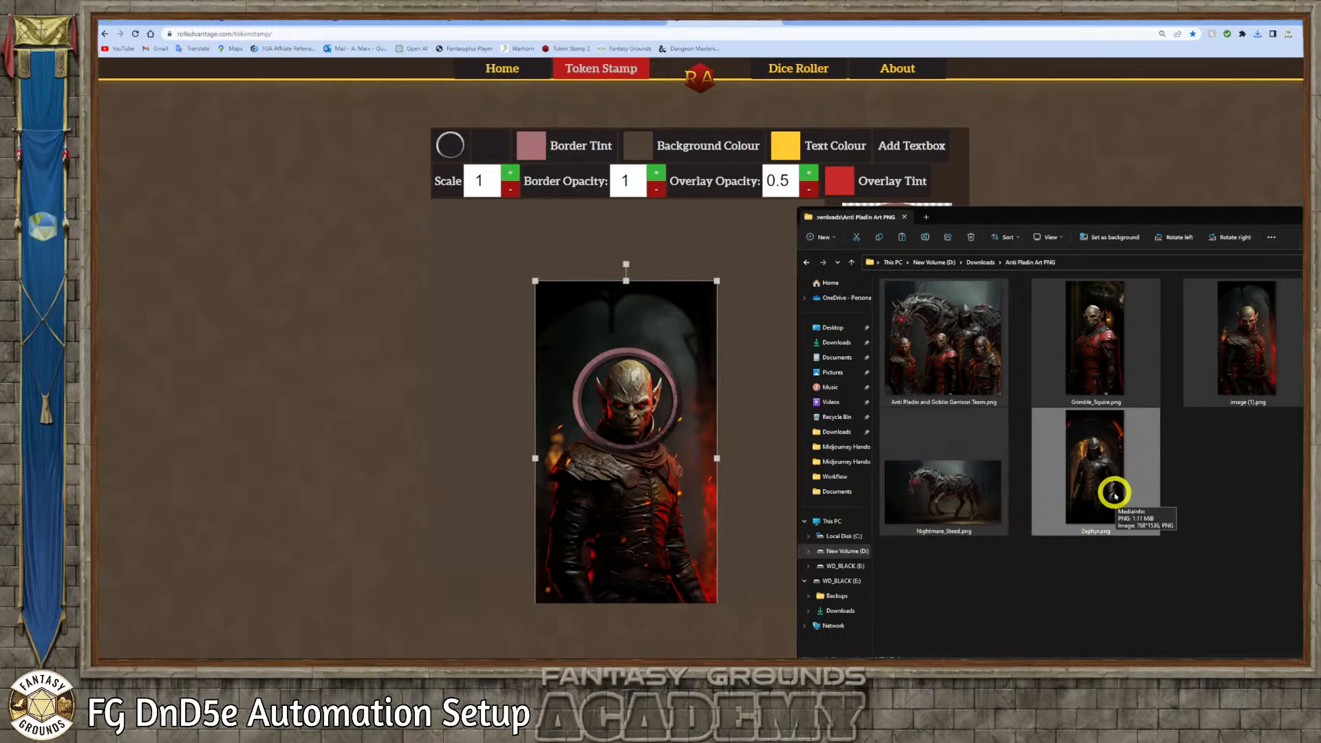
drag(1113, 495, 619, 421)
drag(682, 458, 663, 489)
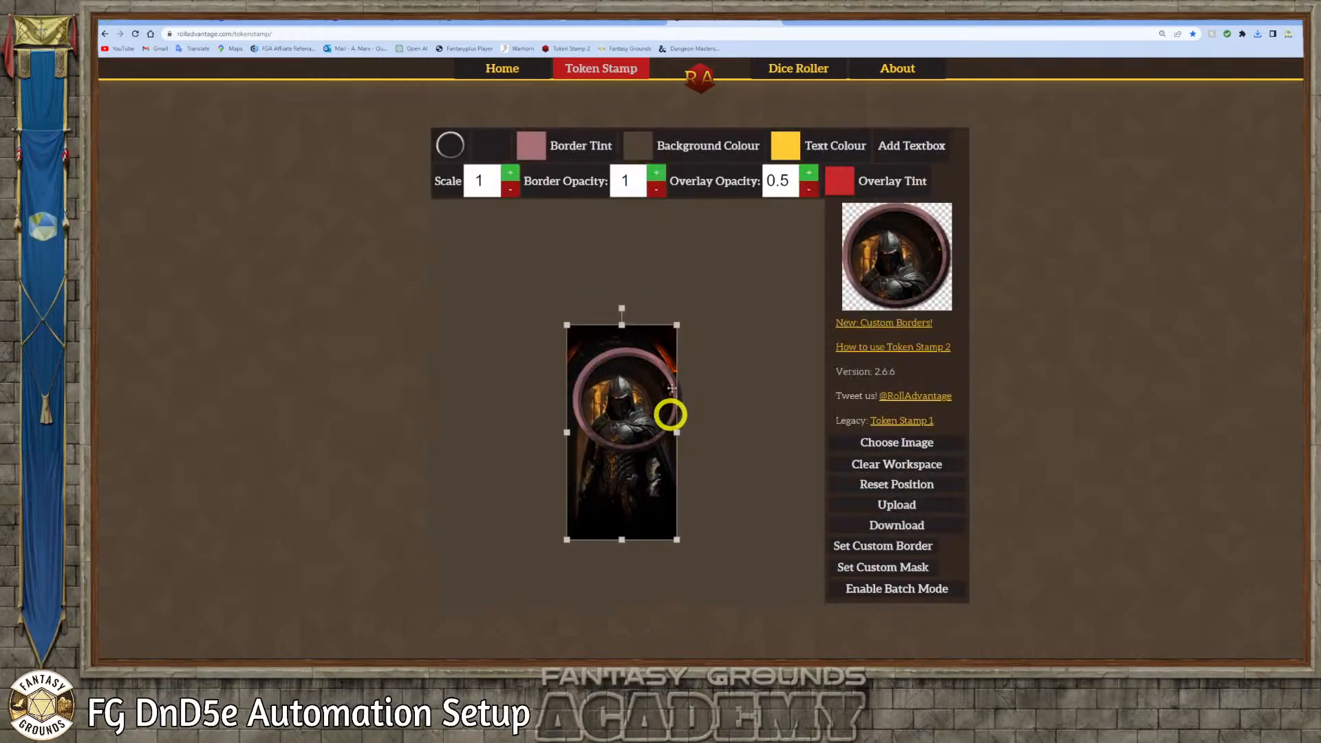
drag(682, 317, 750, 272)
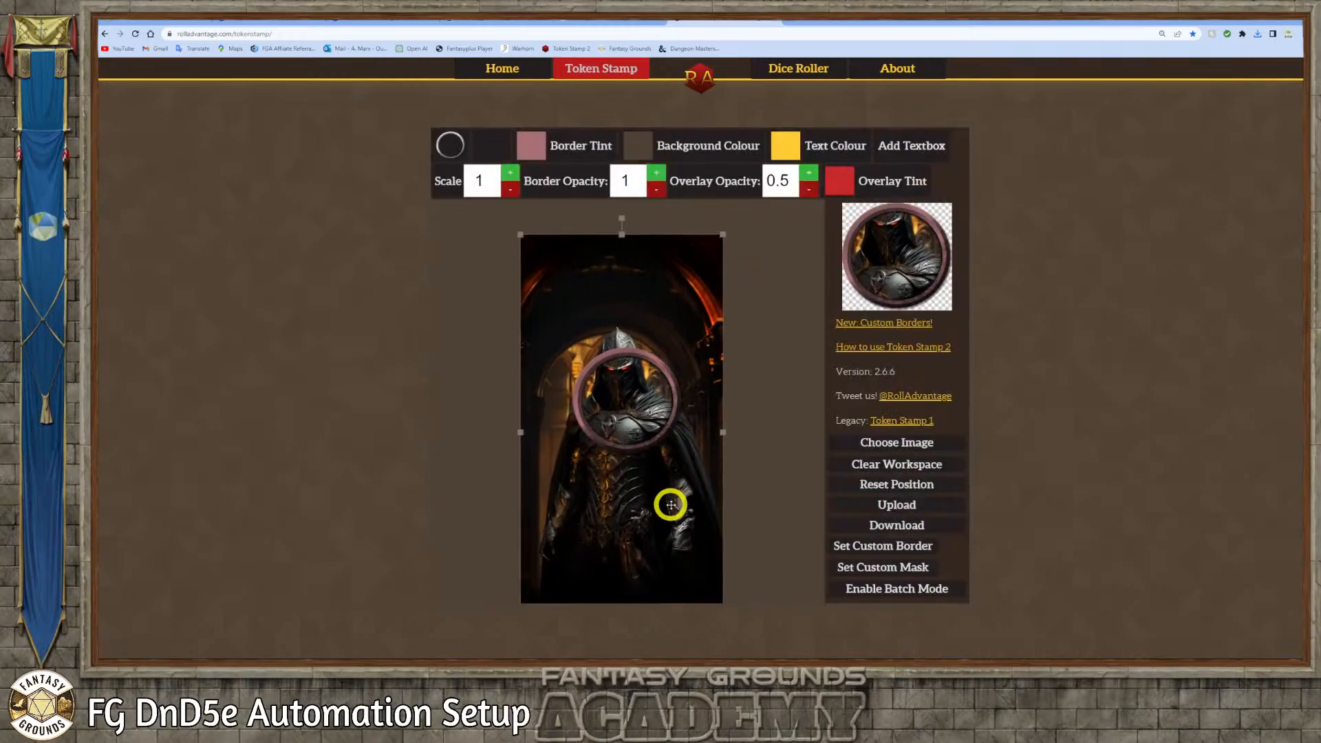
drag(672, 504, 680, 535)
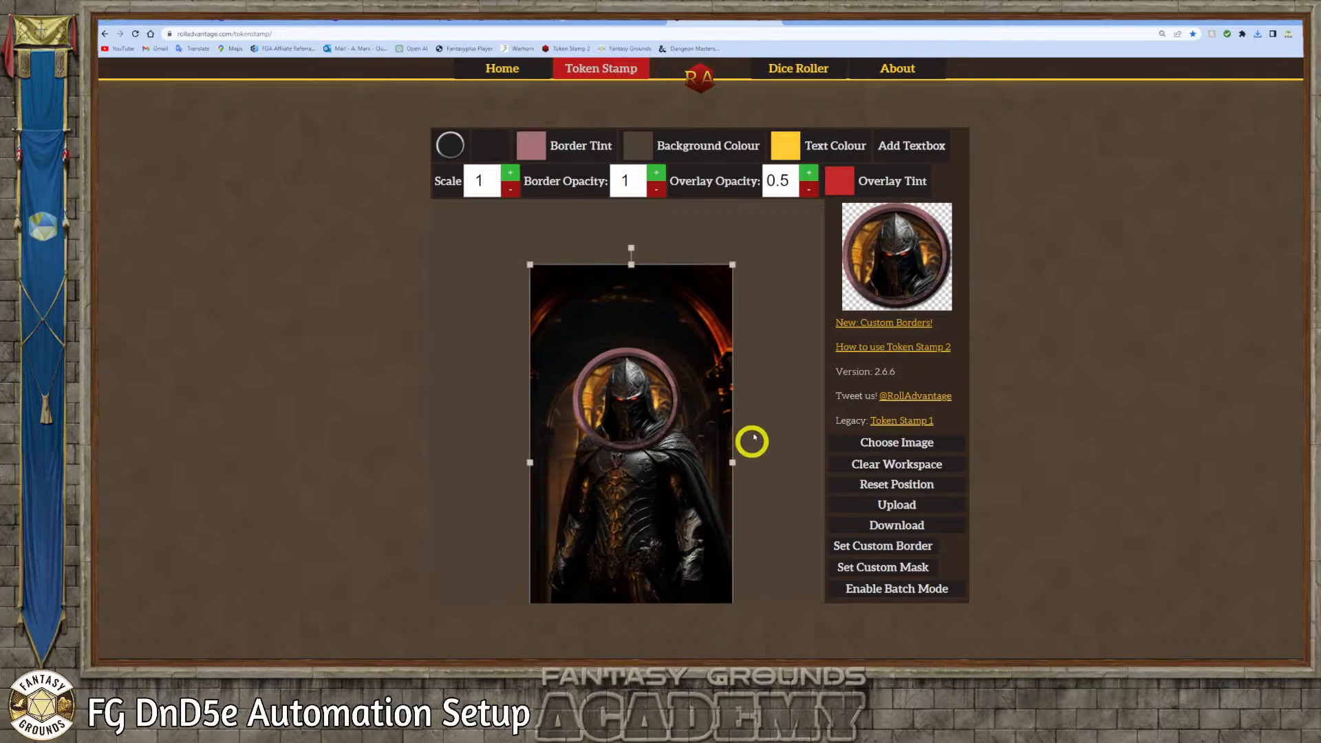
Fine-tune the size and position of the helmeted knight inside the ring and download the token
drag(731, 264, 729, 266)
drag(642, 380, 642, 383)
click(913, 528)
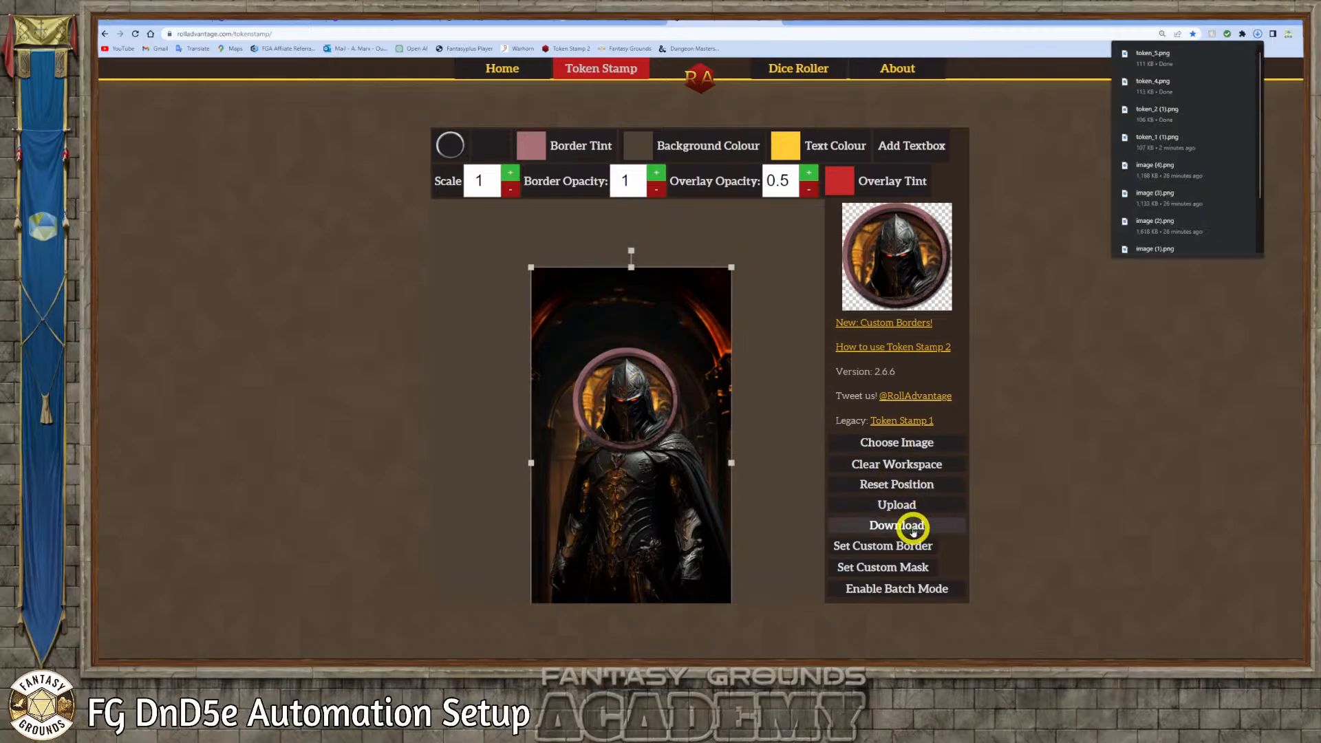
click(1083, 475)
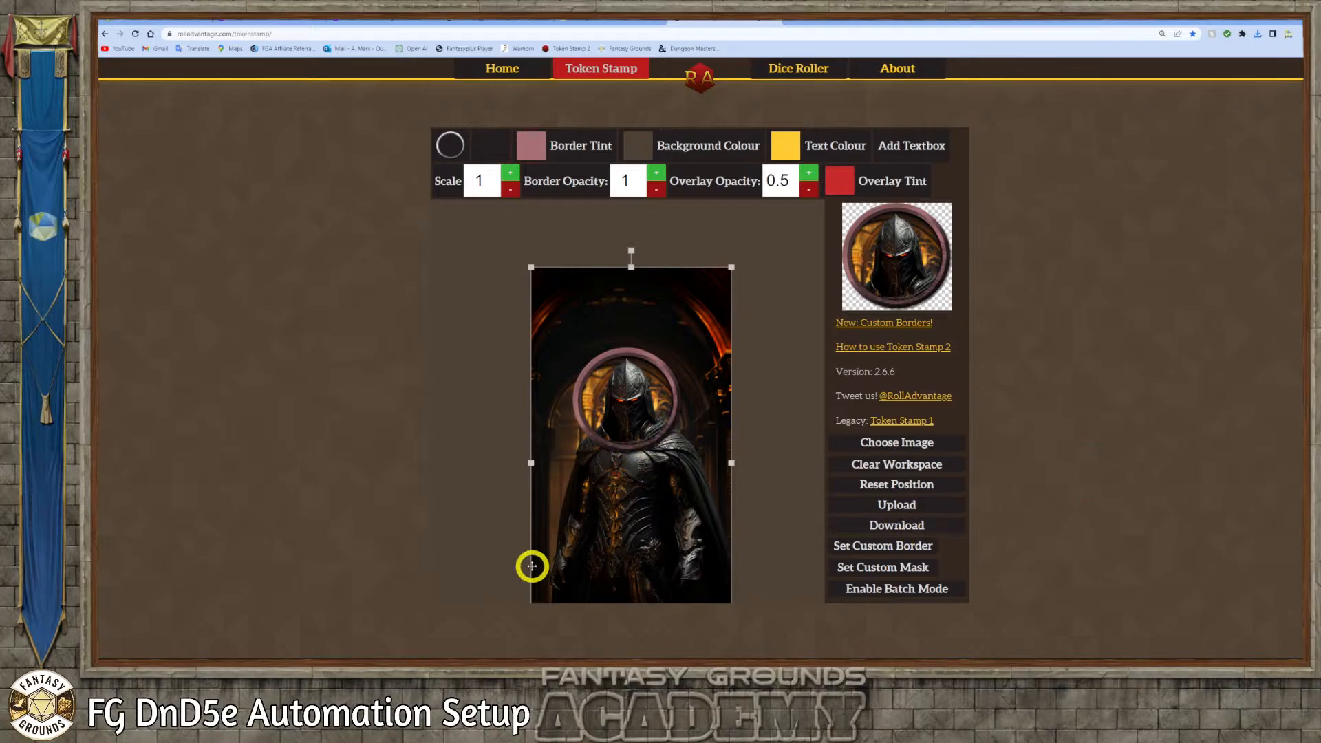
Load image (2).png from the Anti Pladin Art PNG folder and enlarge it so the hooded goblin's head sits inside the ring
click(262, 673)
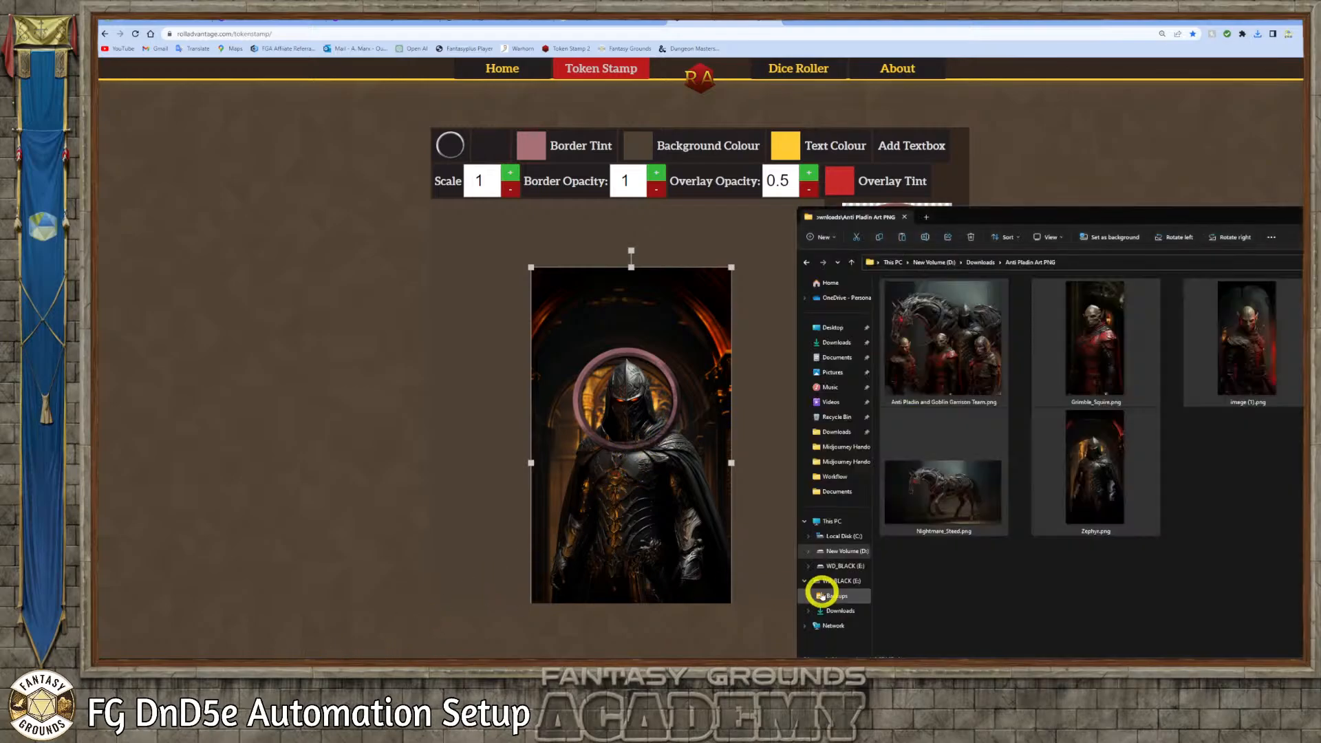
drag(1113, 219, 386, 213)
click(644, 344)
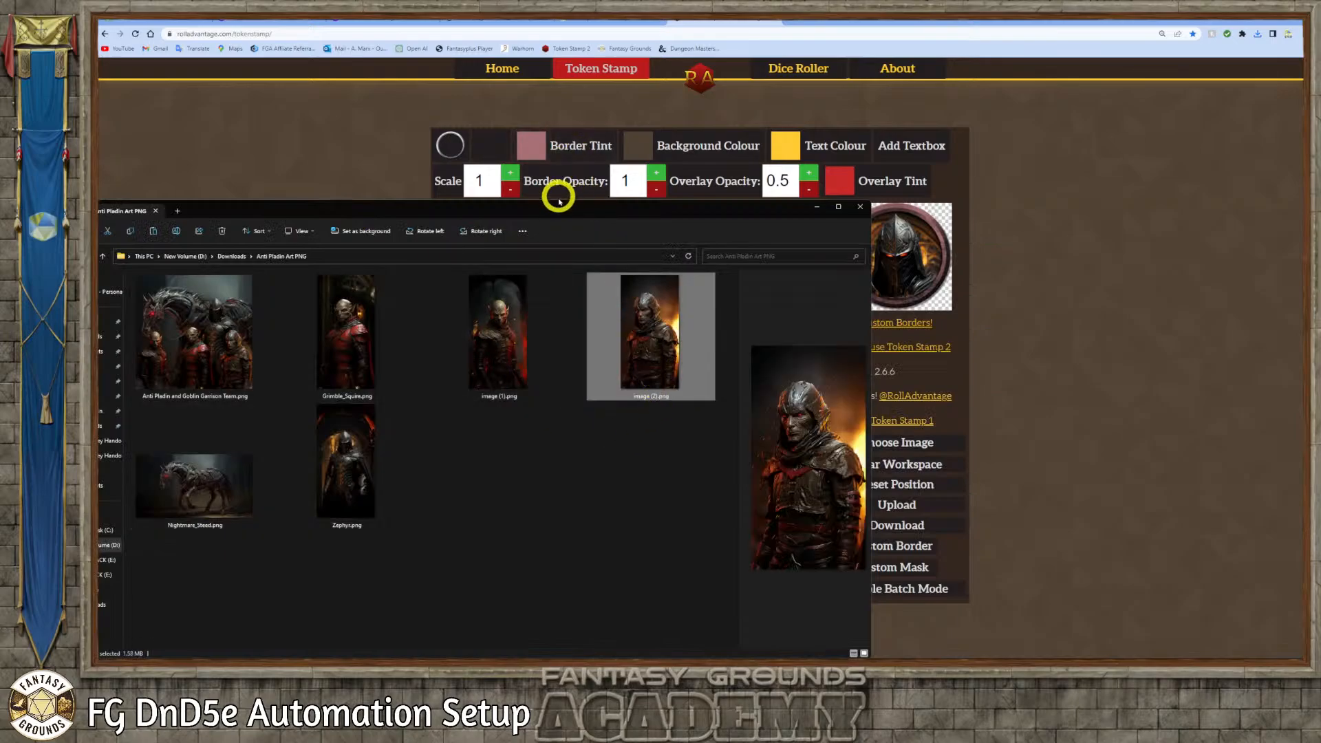
drag(551, 209, 264, 188)
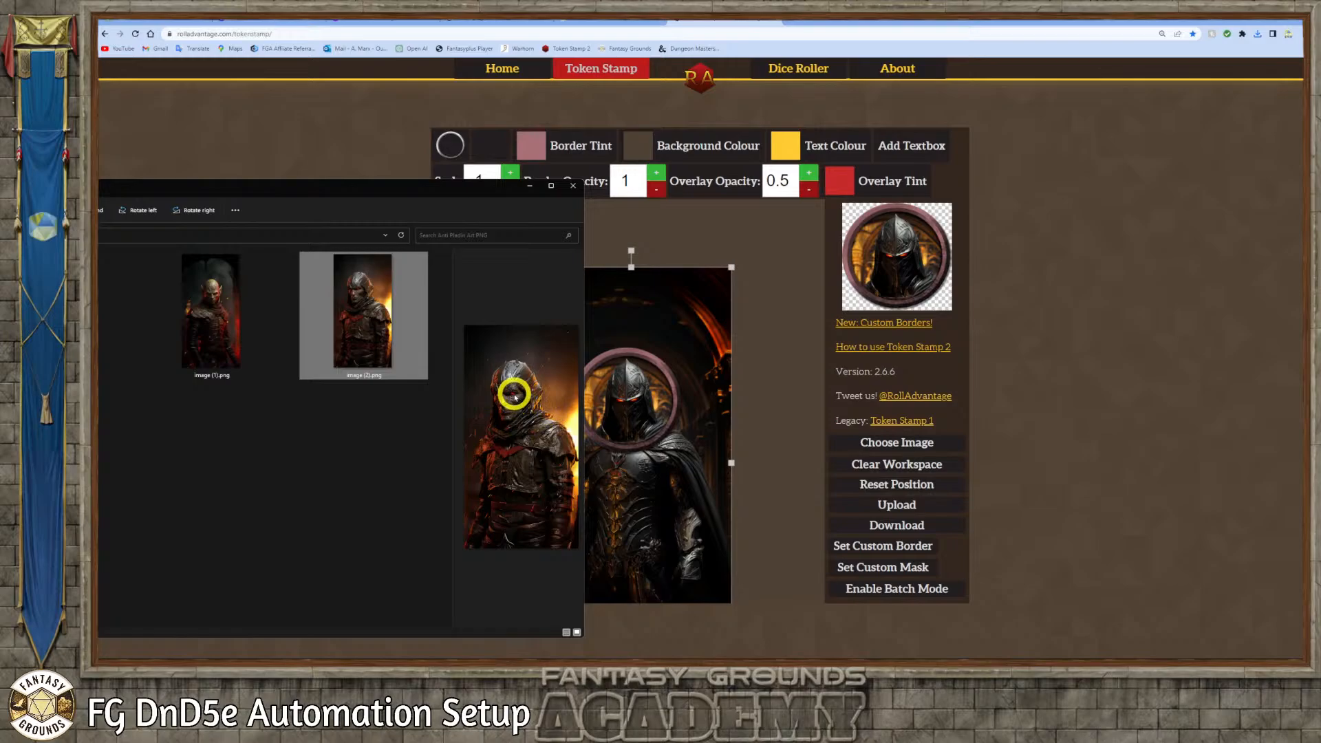
drag(353, 298, 667, 422)
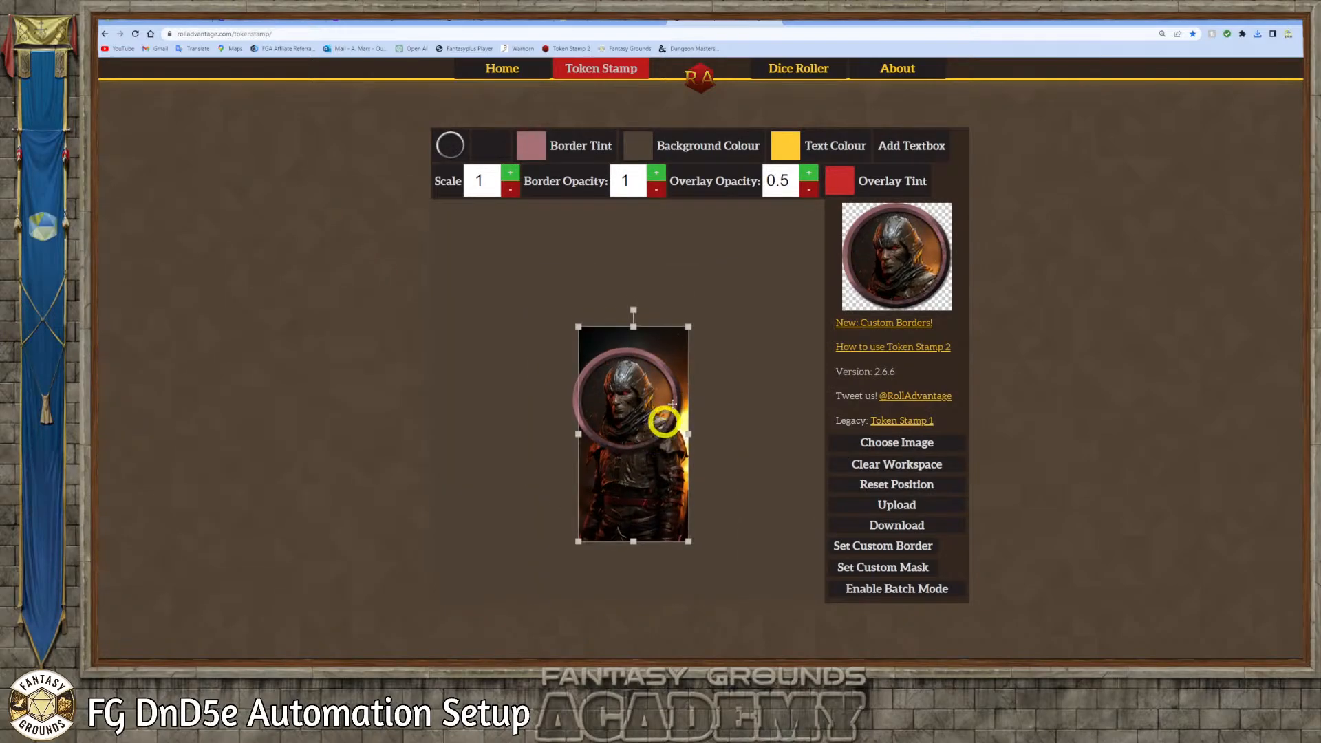
drag(690, 324, 709, 293)
drag(641, 393, 643, 414)
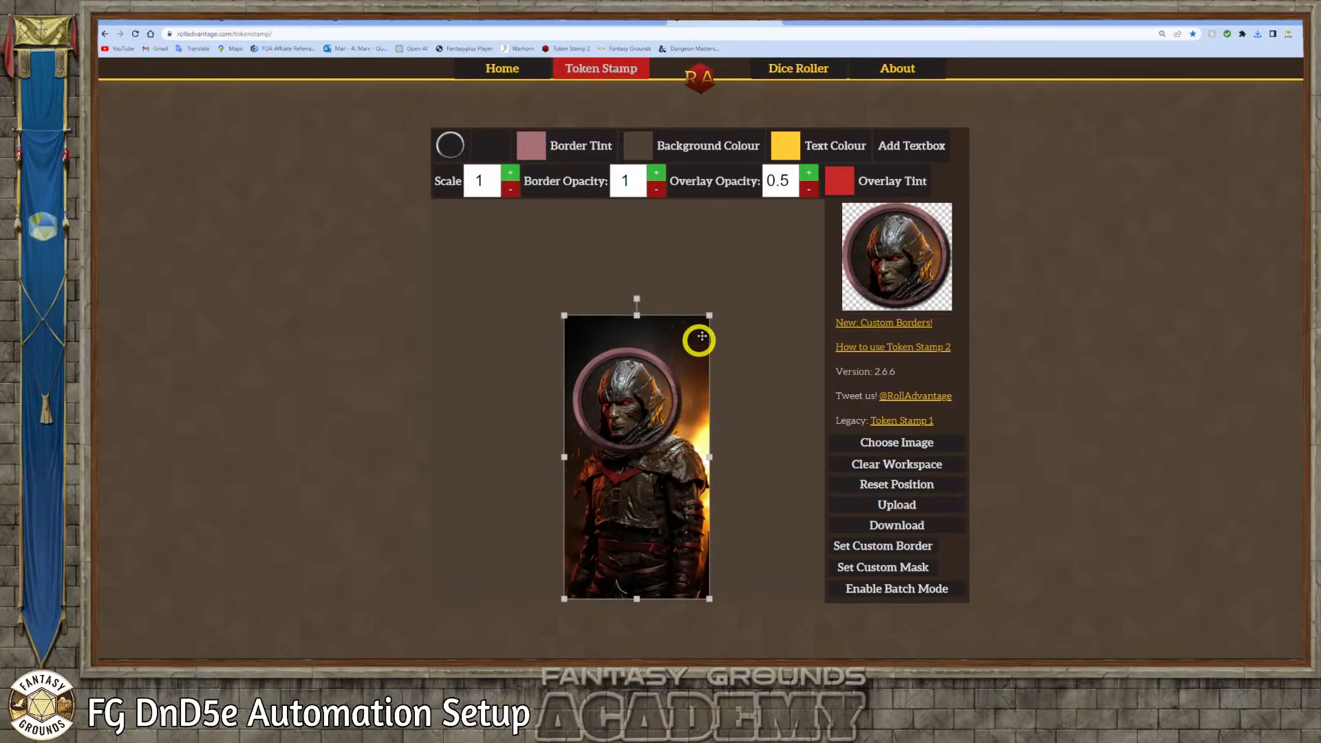
Fine-tune the hooded goblin's size and position inside the ring and download the token
drag(564, 317, 558, 311)
drag(624, 379, 625, 381)
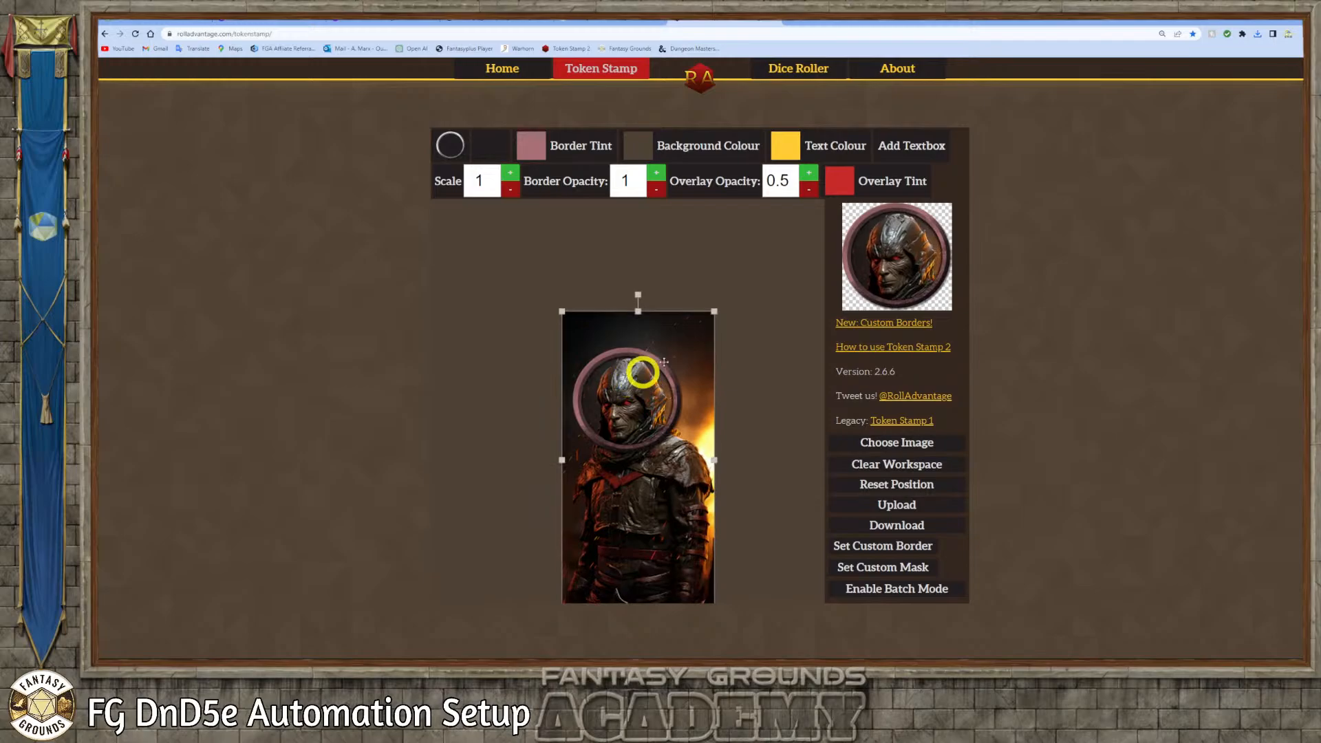
drag(713, 313, 711, 316)
drag(644, 386, 644, 383)
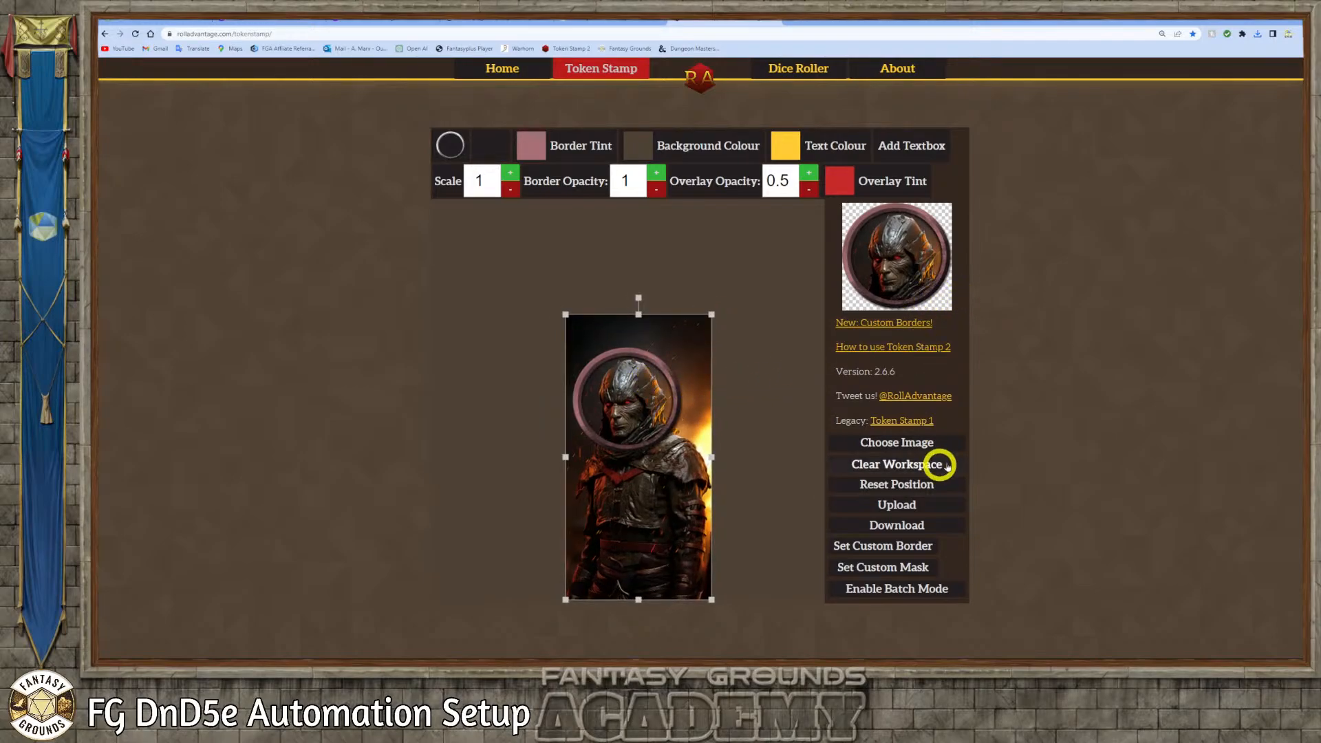
click(905, 525)
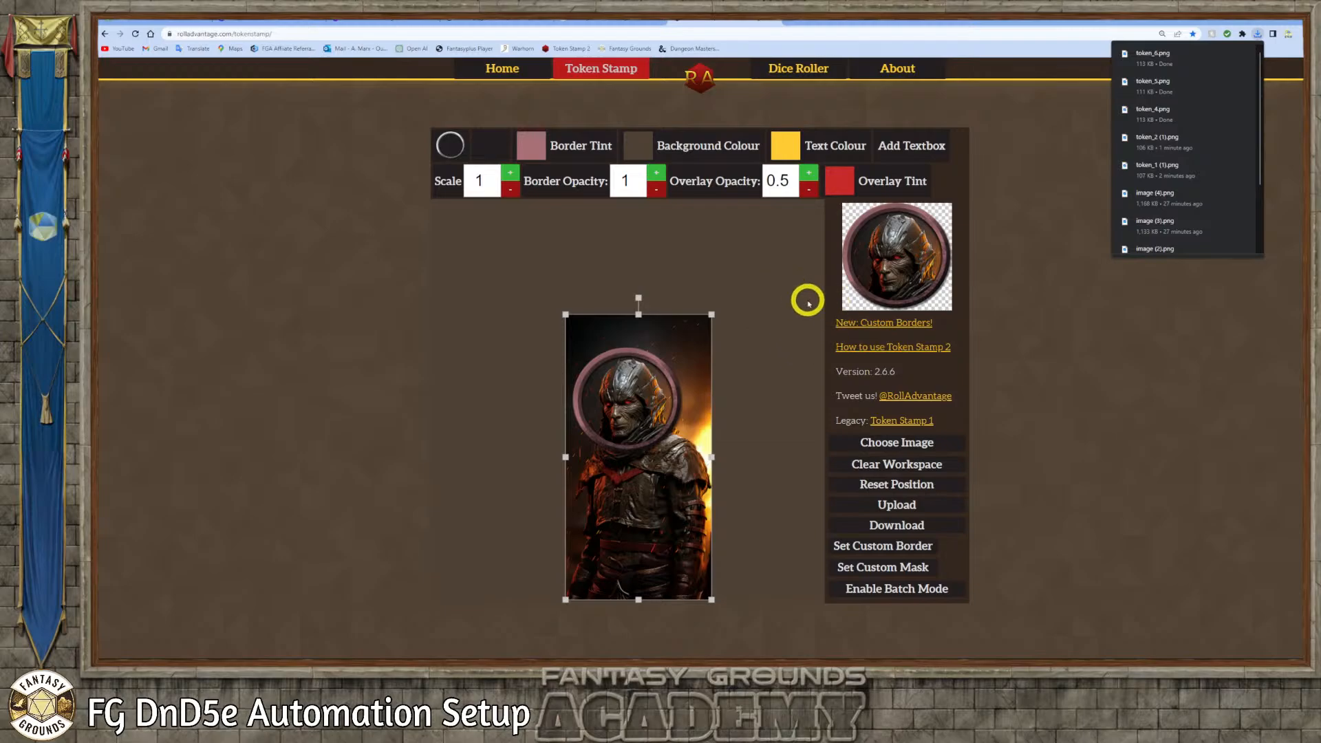
Move the five token PNG files, token_1 (1), token_2 (1), token_4, token_5 and token_6, from Downloads into the Anti Pladin Art PNG folder
click(256, 657)
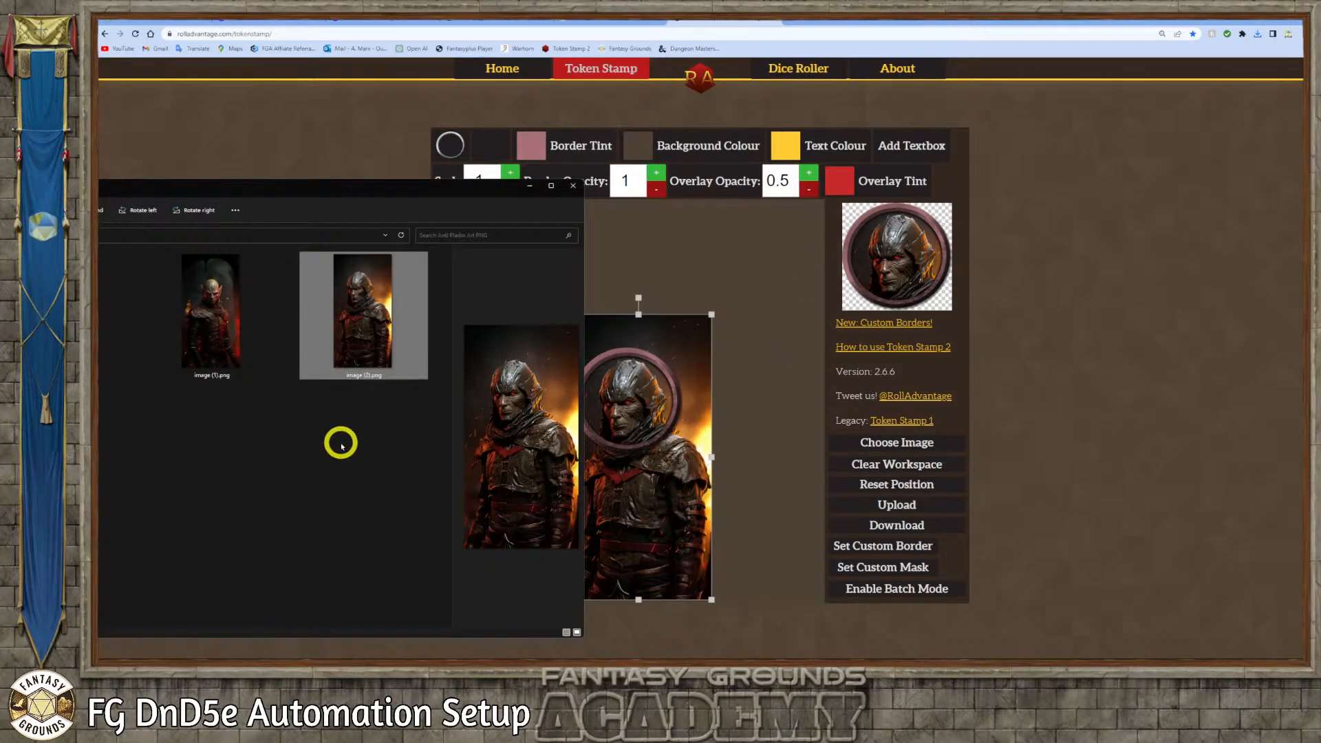
drag(280, 192, 718, 200)
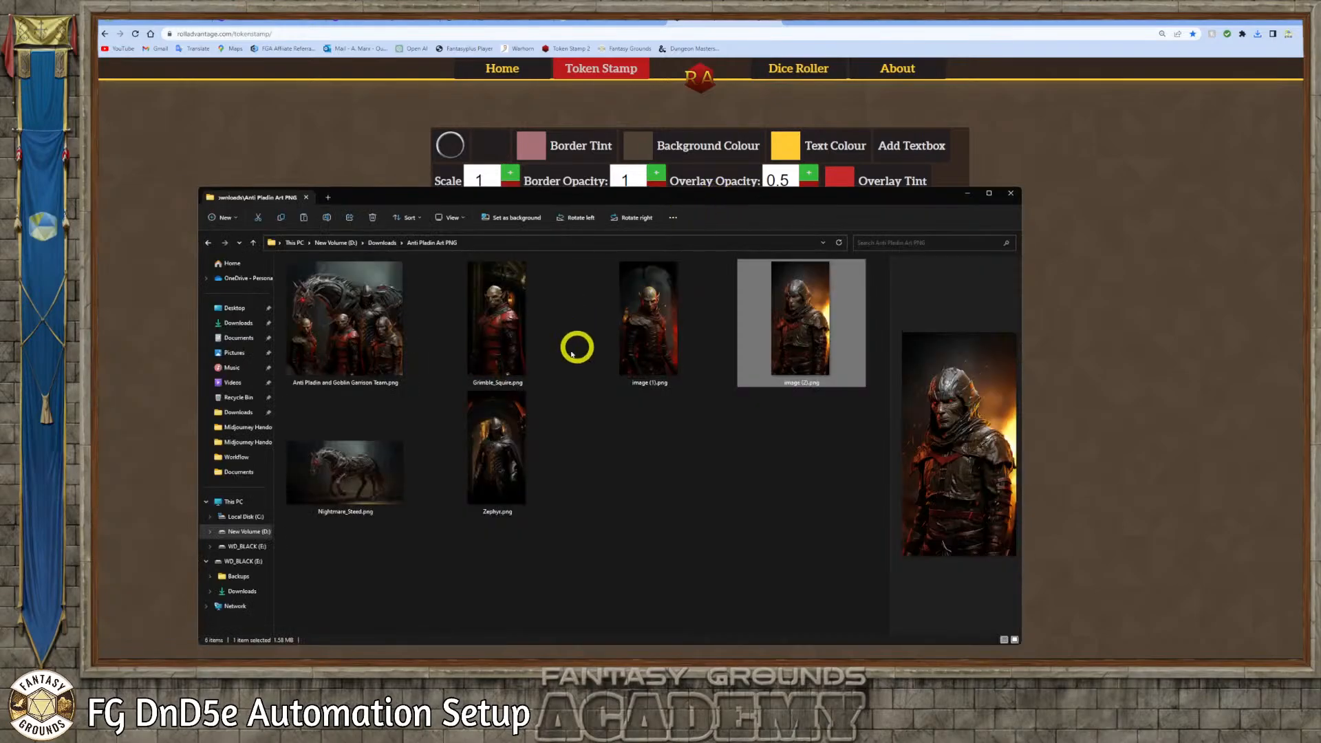
click(383, 244)
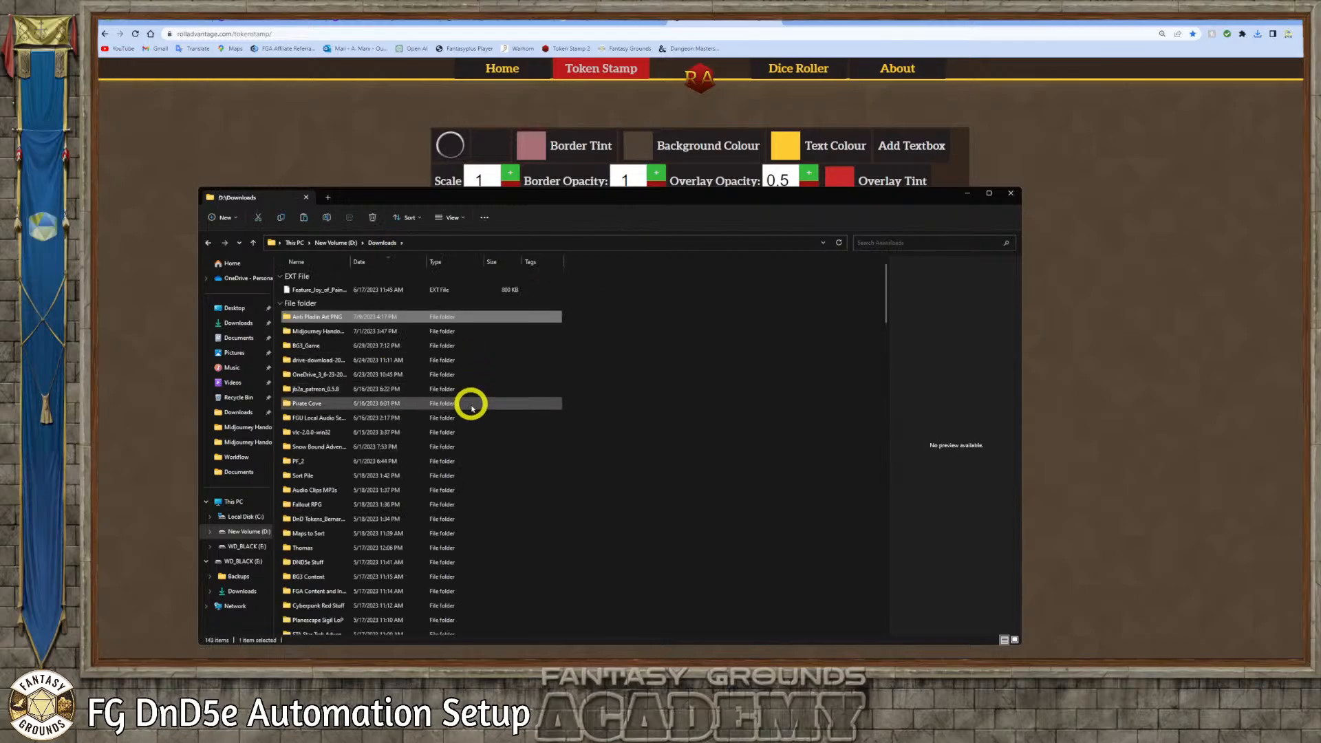
scroll(502, 432, down, 10)
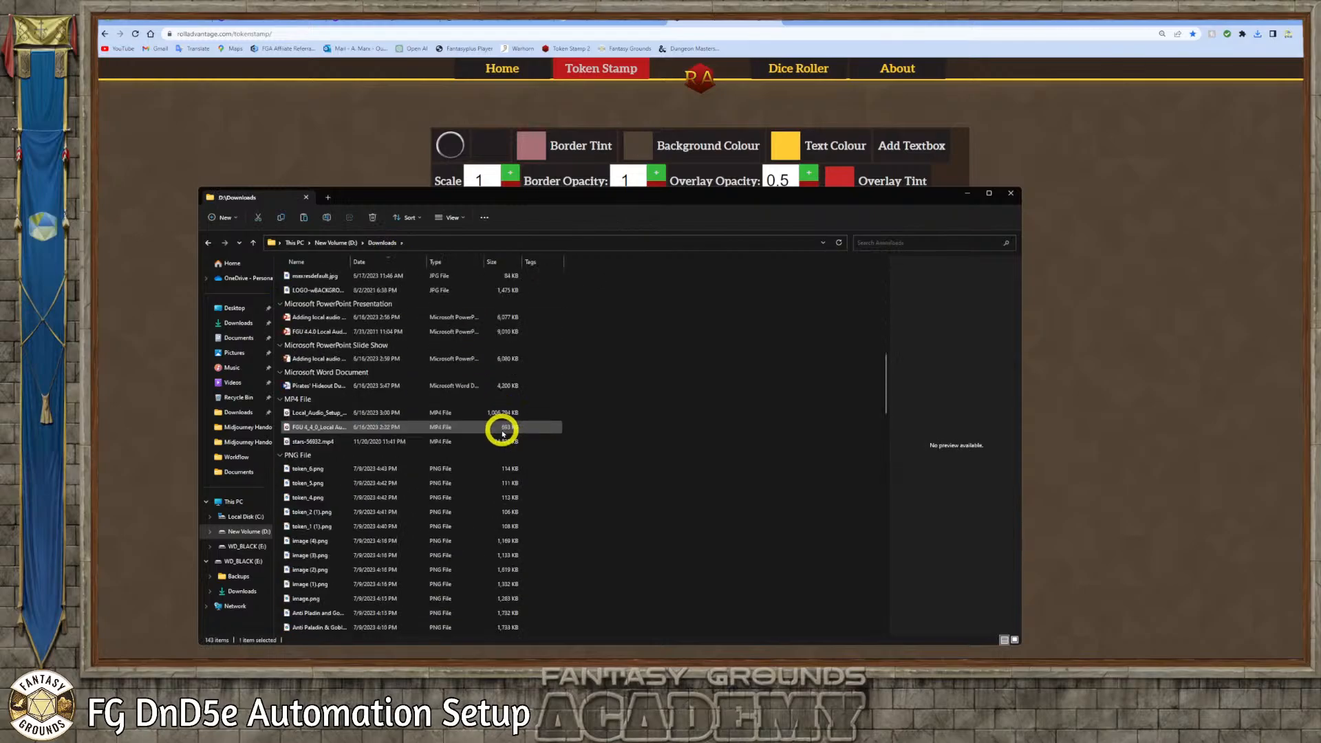
click(329, 528)
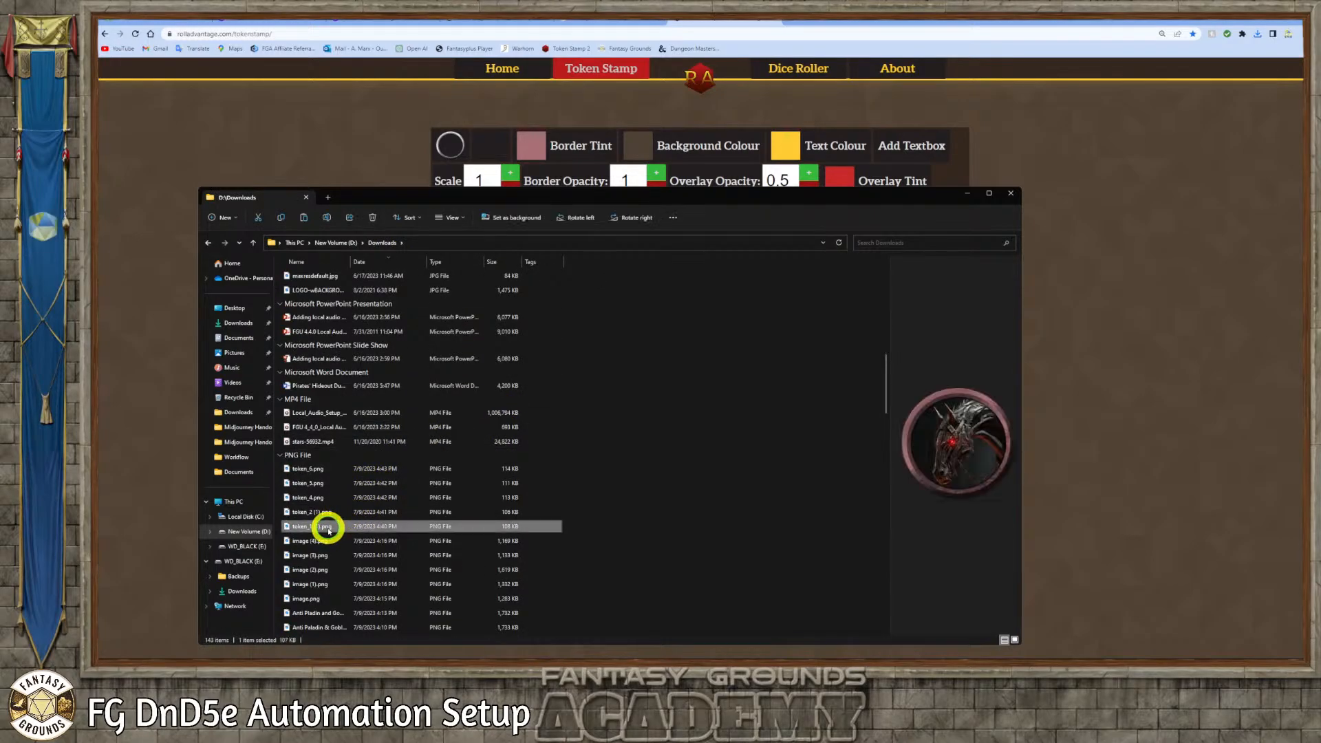
drag(328, 529, 320, 475)
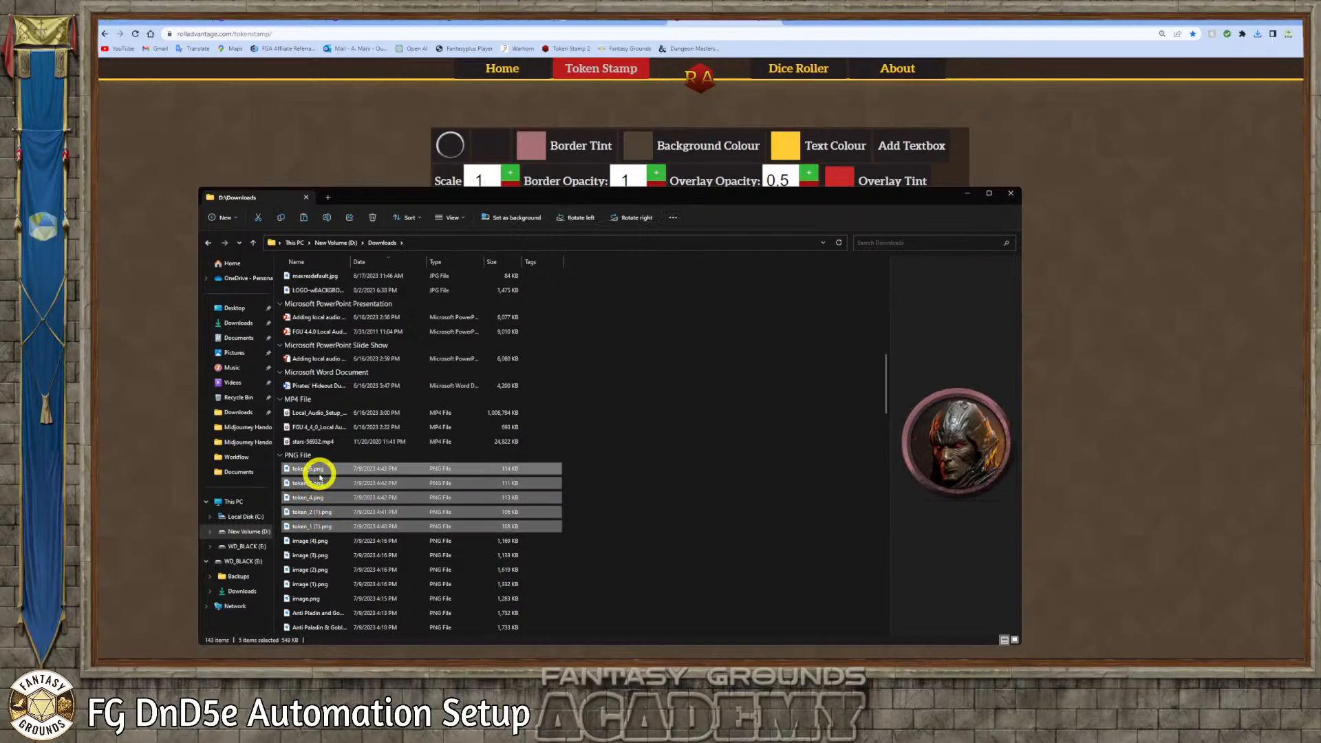
right_click(320, 475)
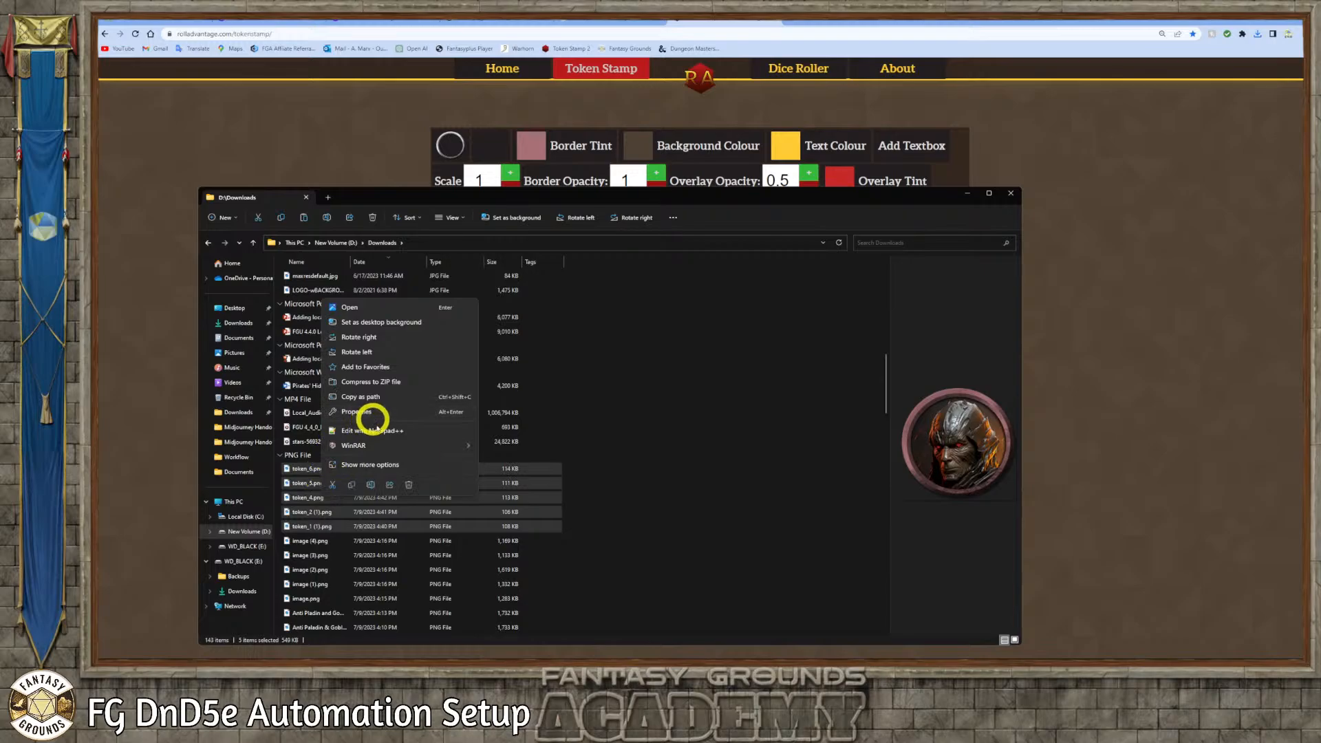
key(Escape)
scroll(333, 455, up, 5)
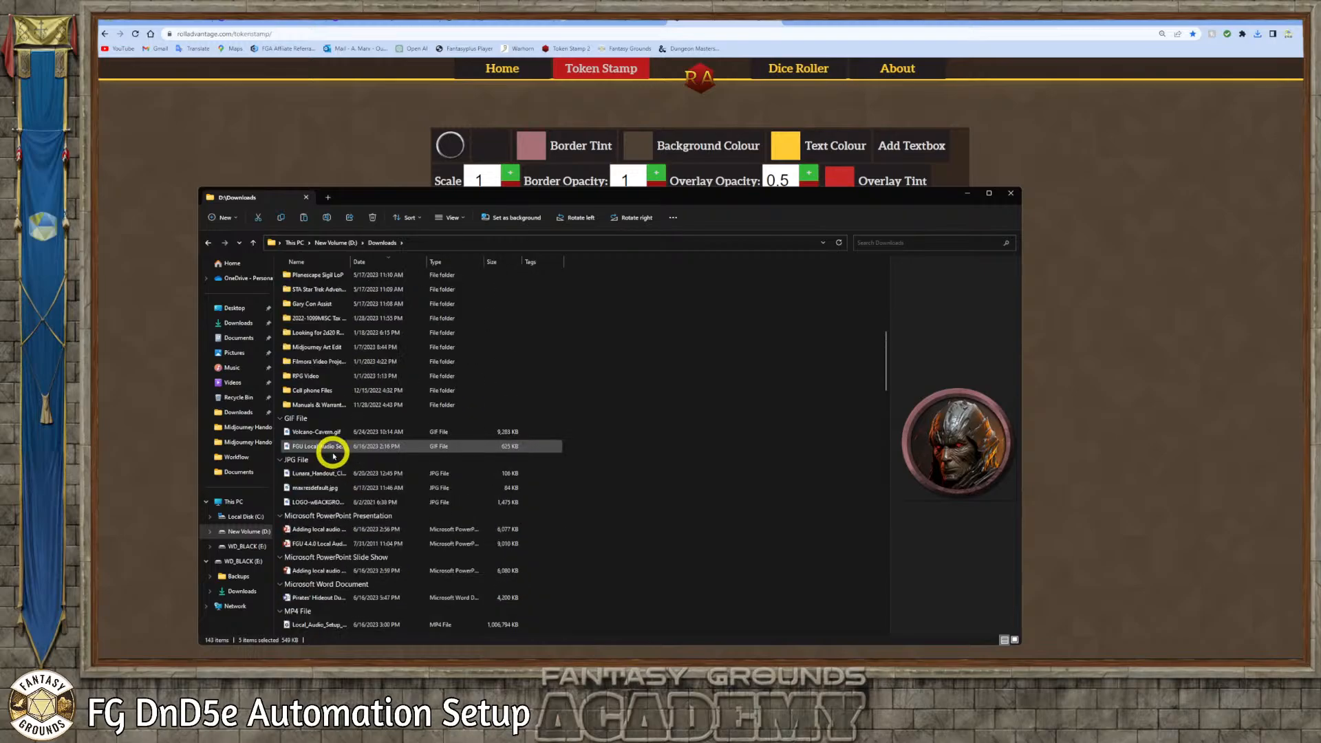
scroll(334, 456, up, 8)
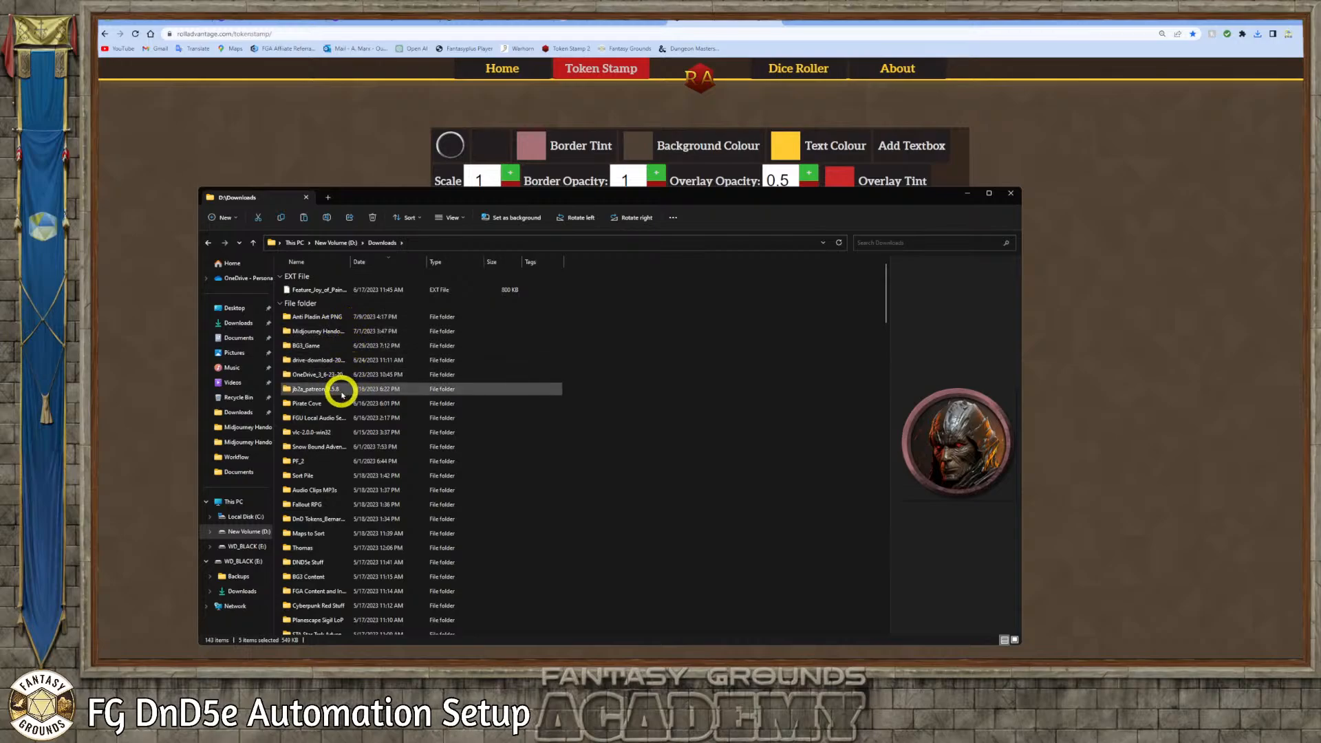
double_click(335, 317)
right_click(460, 377)
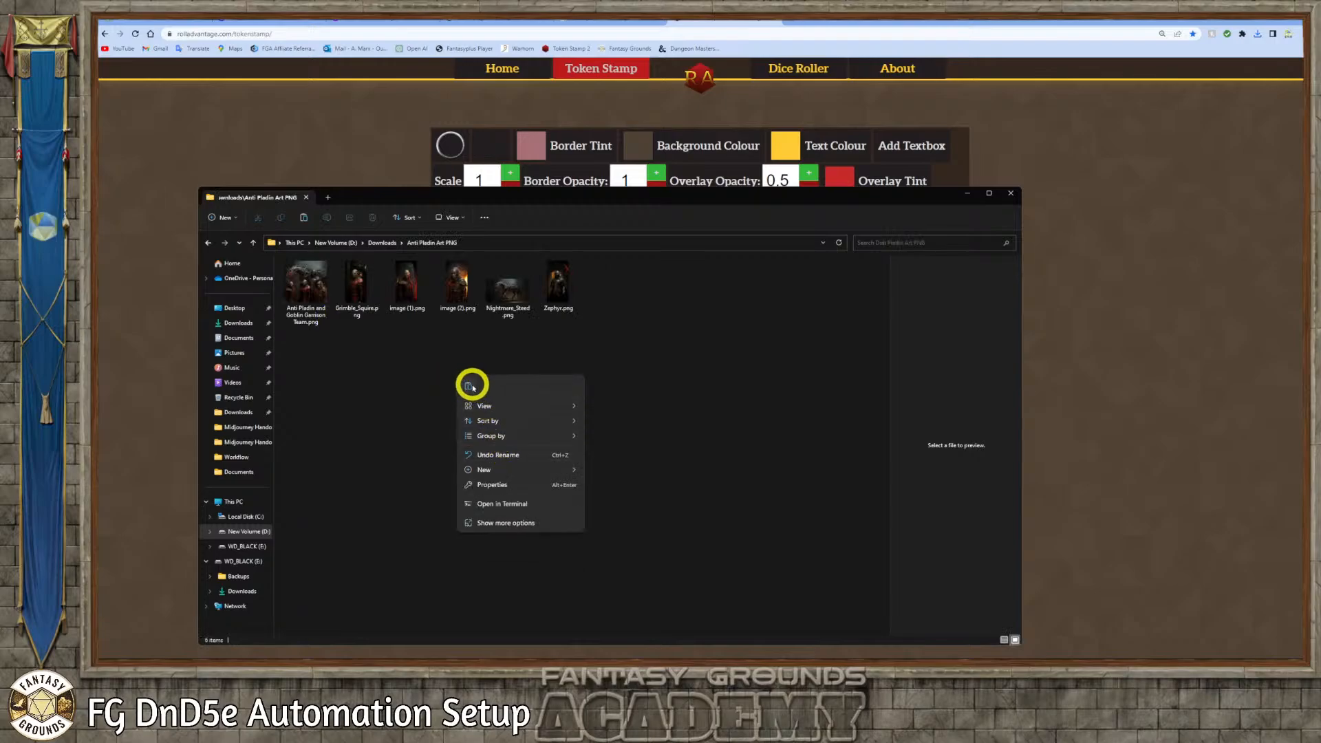
click(469, 386)
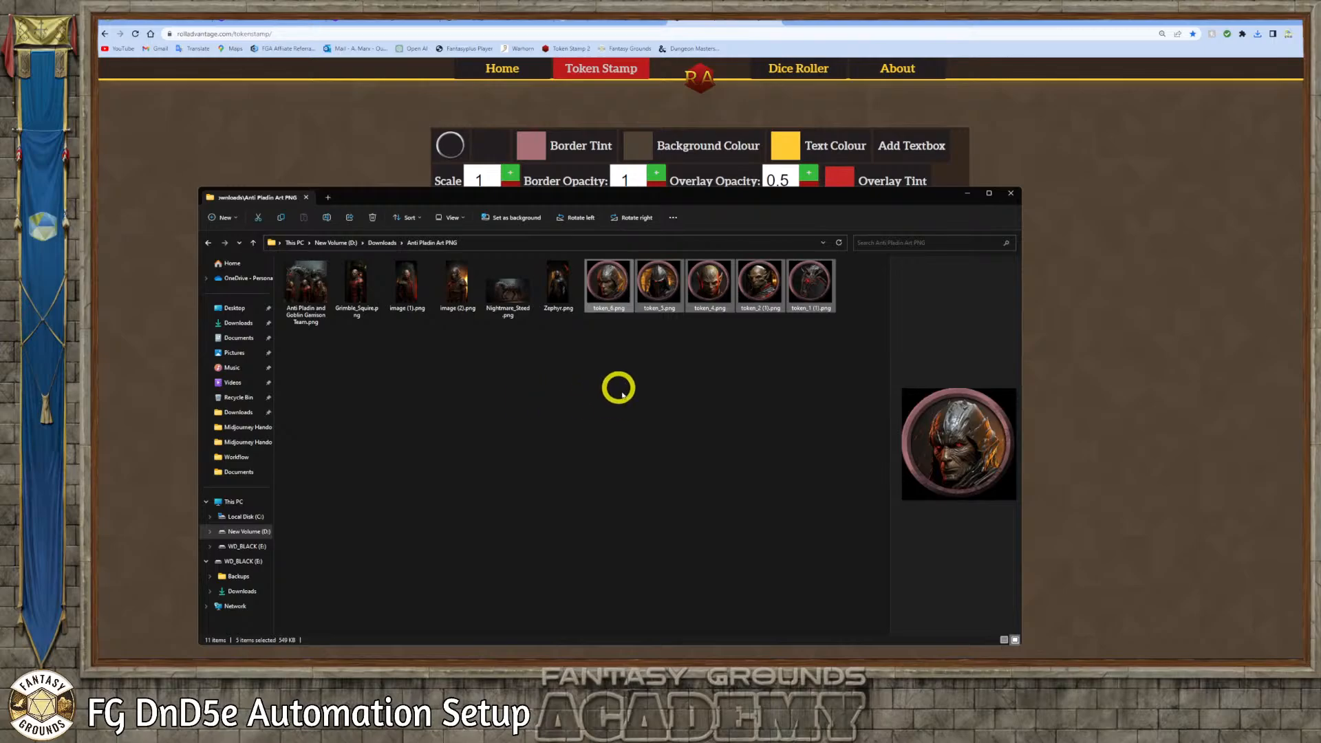
Rename the hooded goblin's token file, token_6.png, as Goblin_Spelcaster.png
click(613, 310)
click(649, 348)
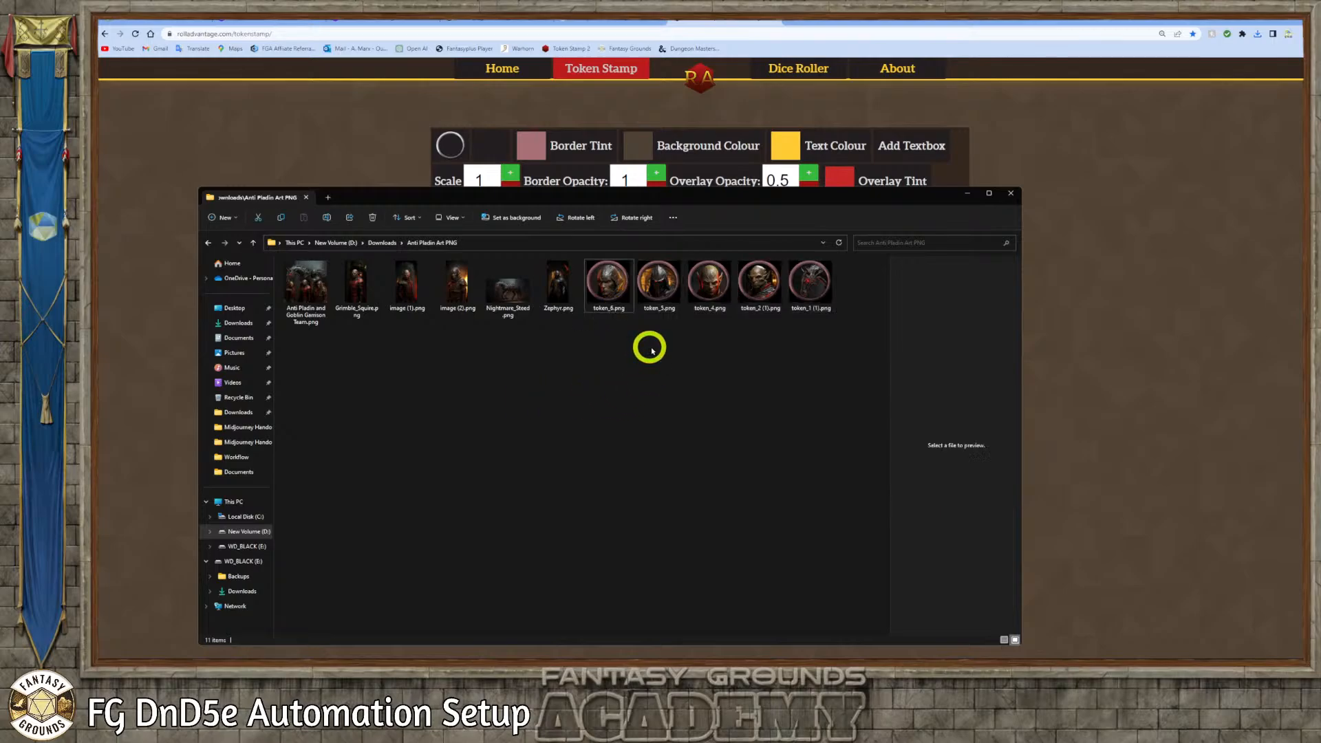
click(604, 314)
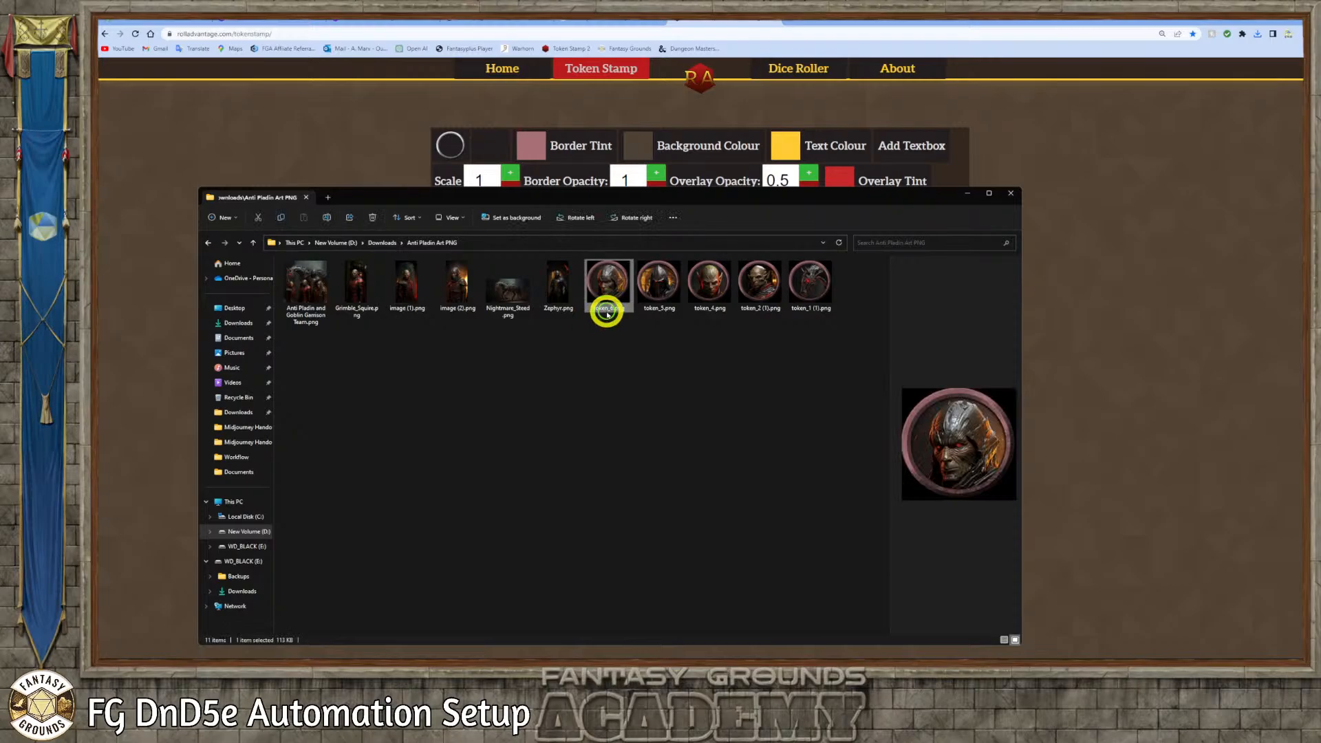
click(609, 311)
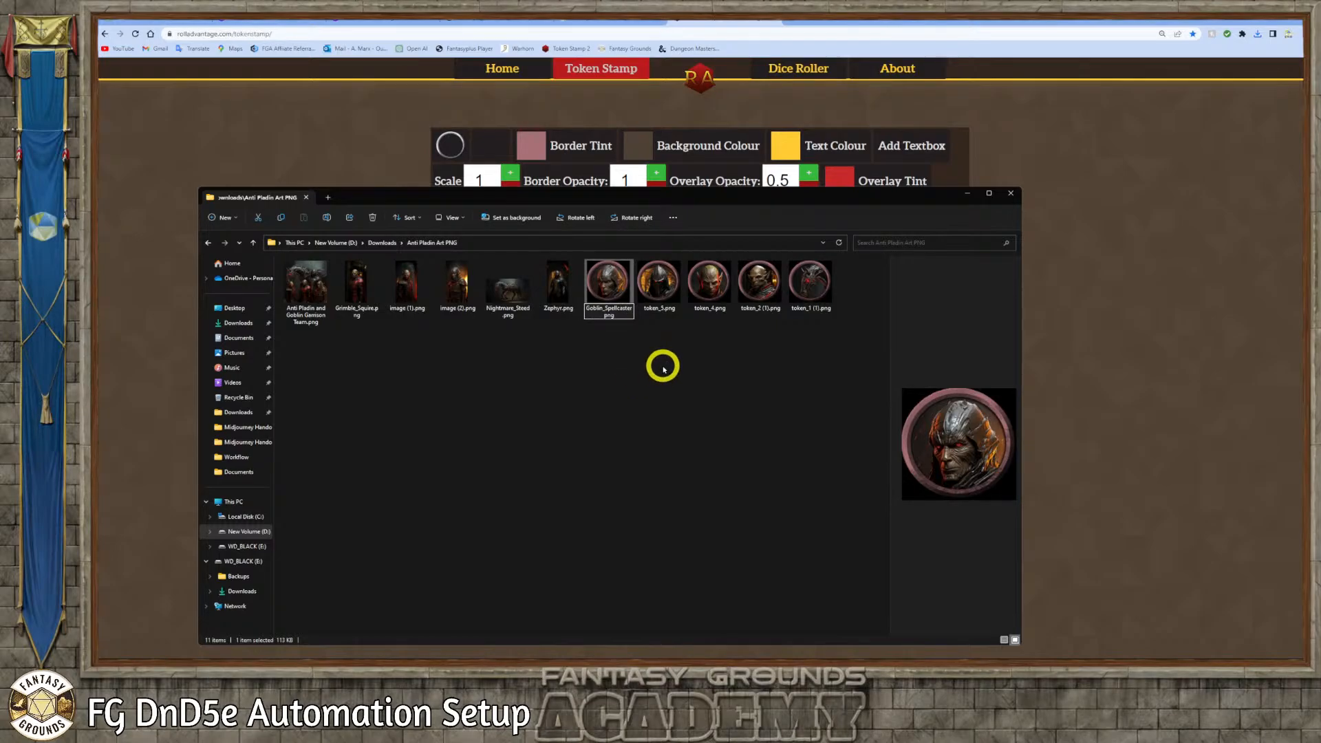
key(Return)
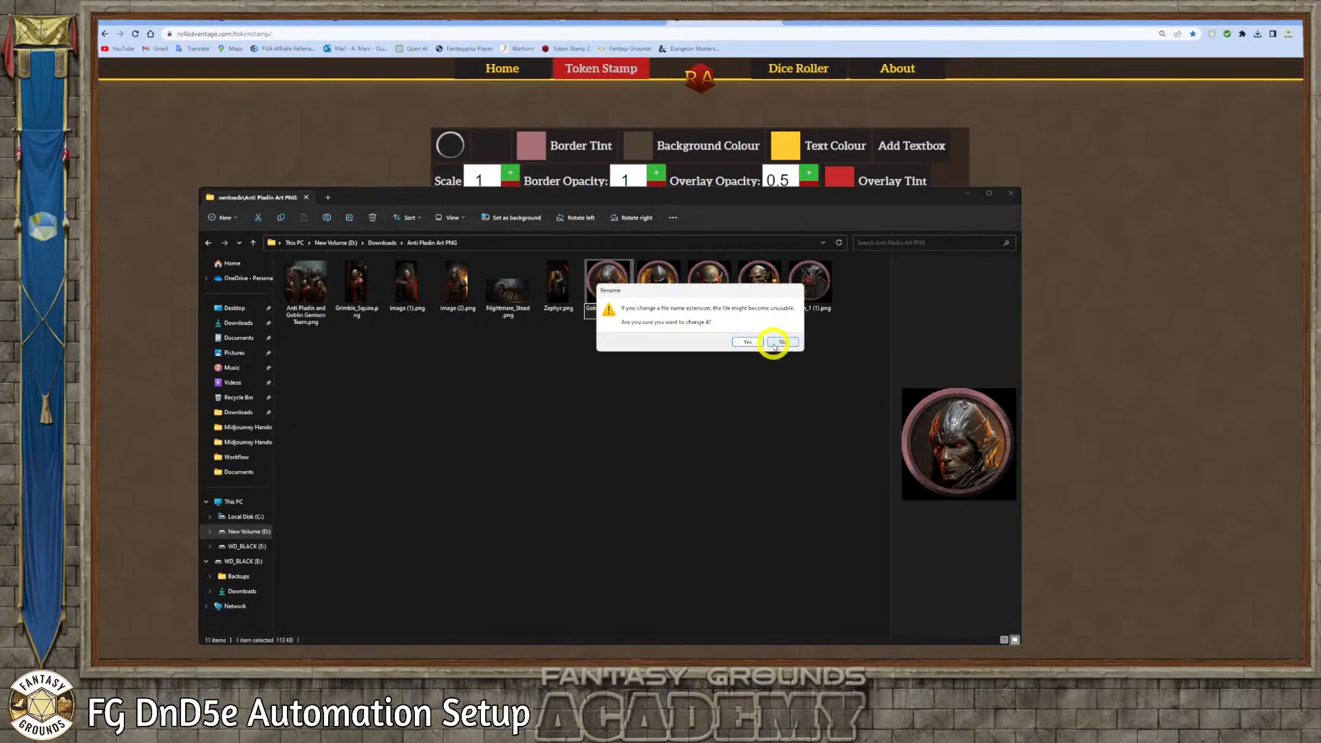
click(751, 341)
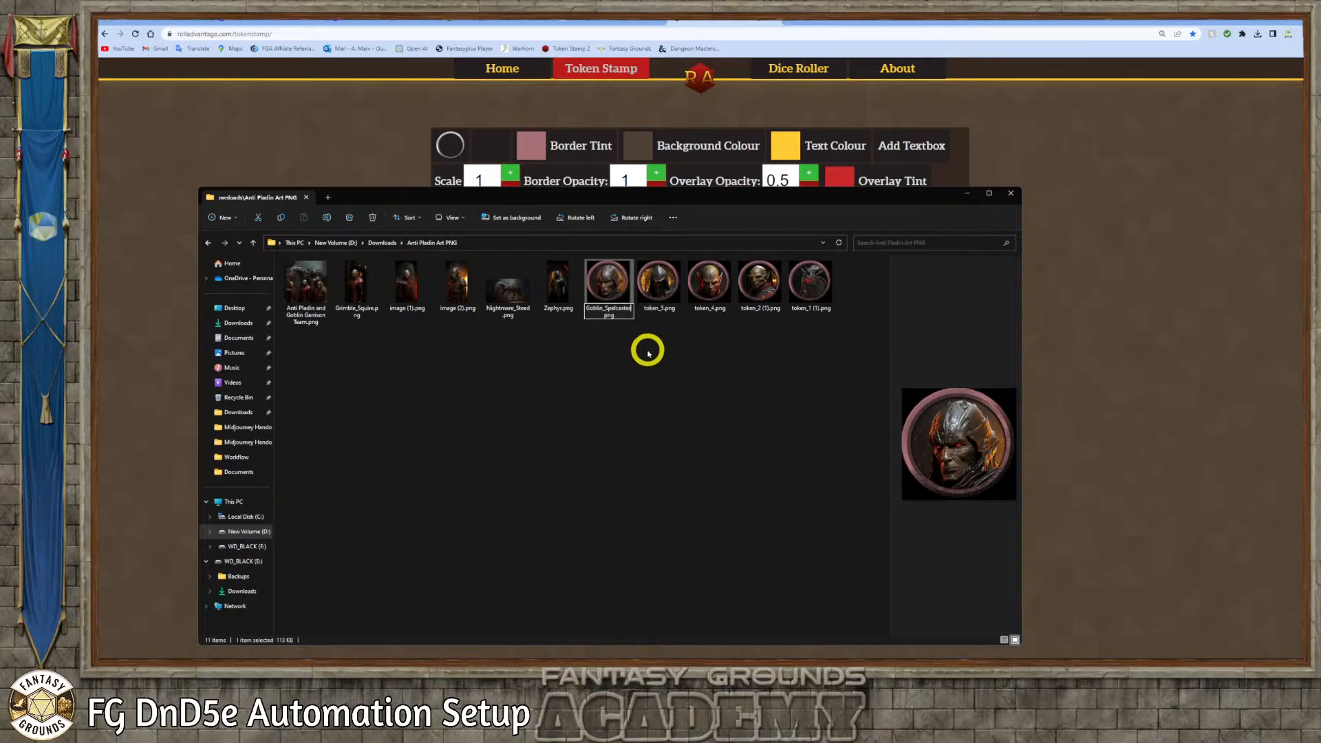
Rename the horse token file, token_1 (1).png, as Night_Mare_Steed.png
click(609, 313)
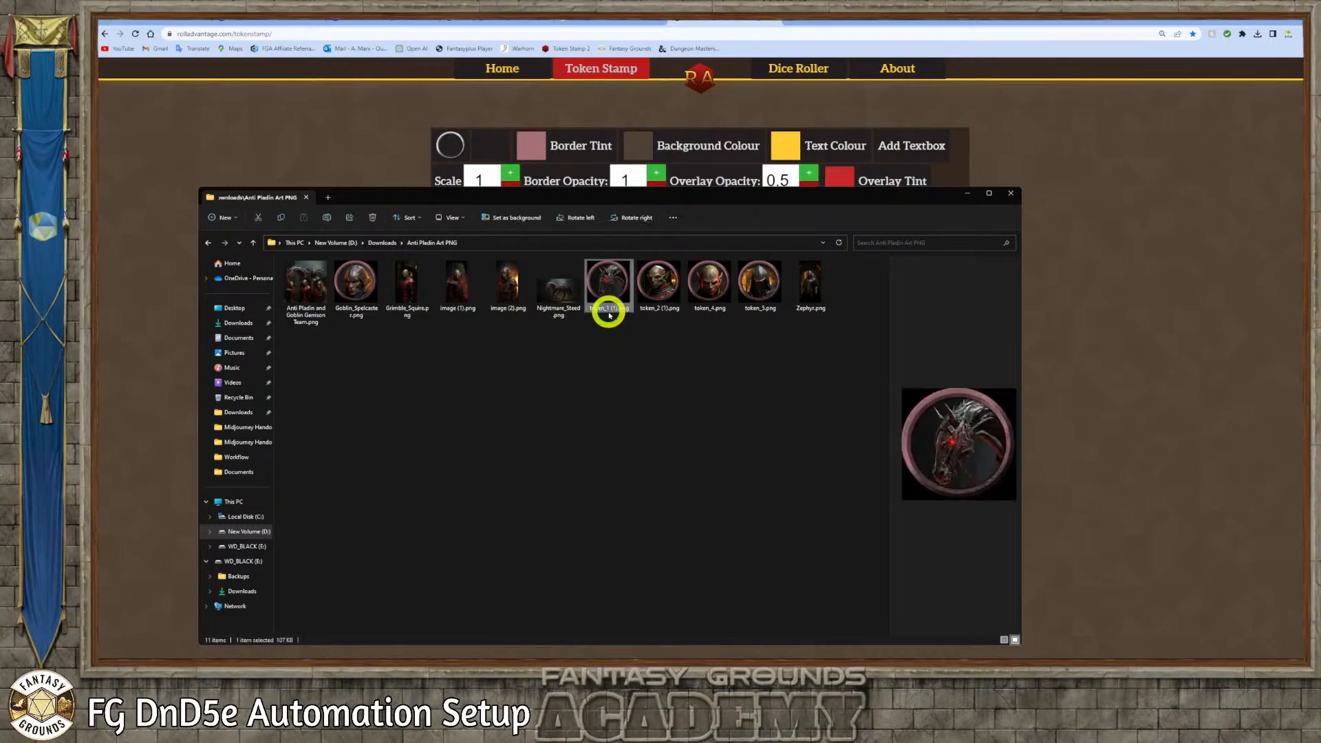
click(614, 309)
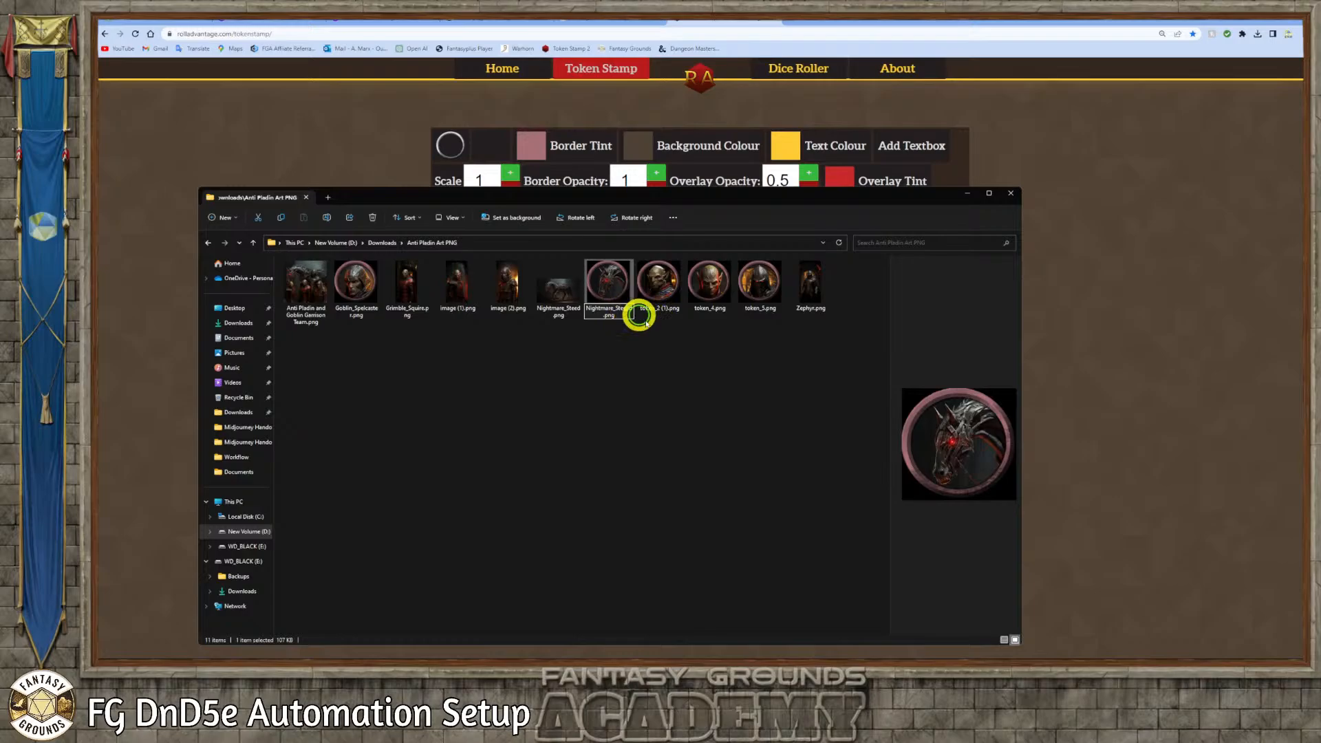
click(650, 329)
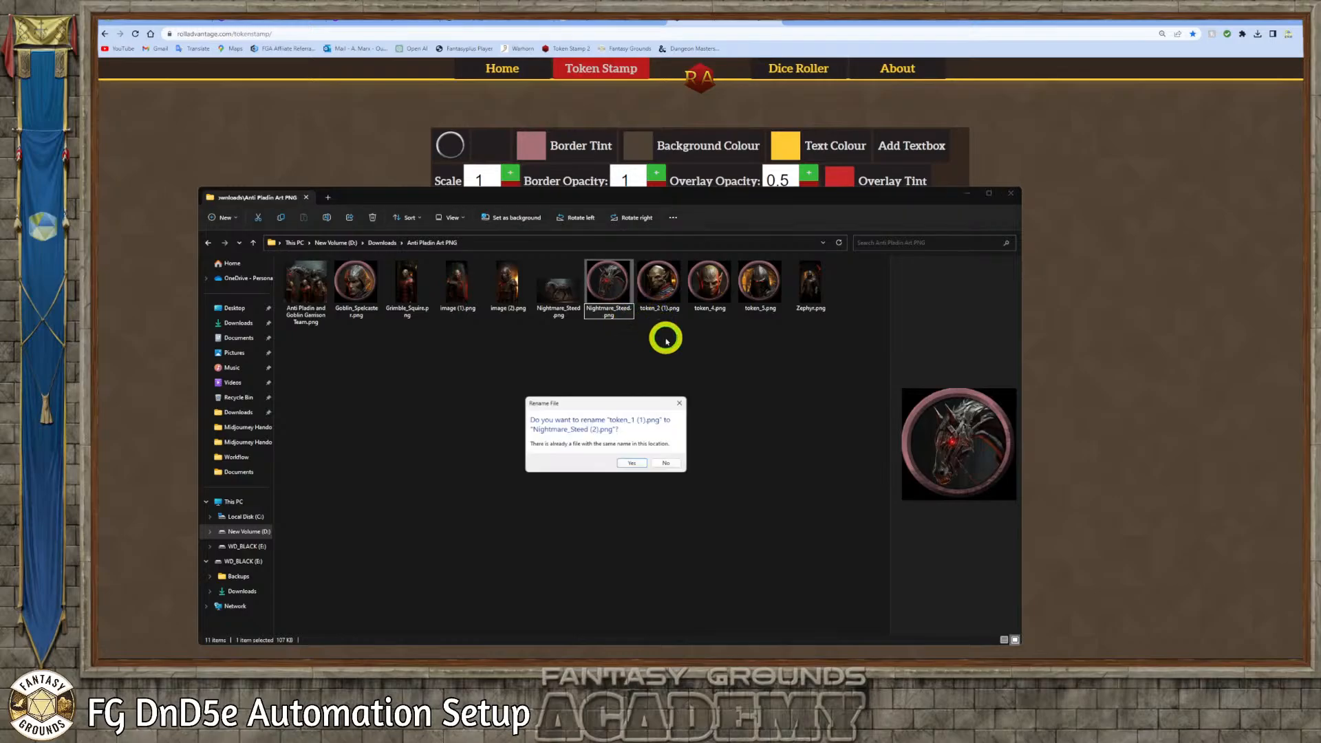
click(663, 464)
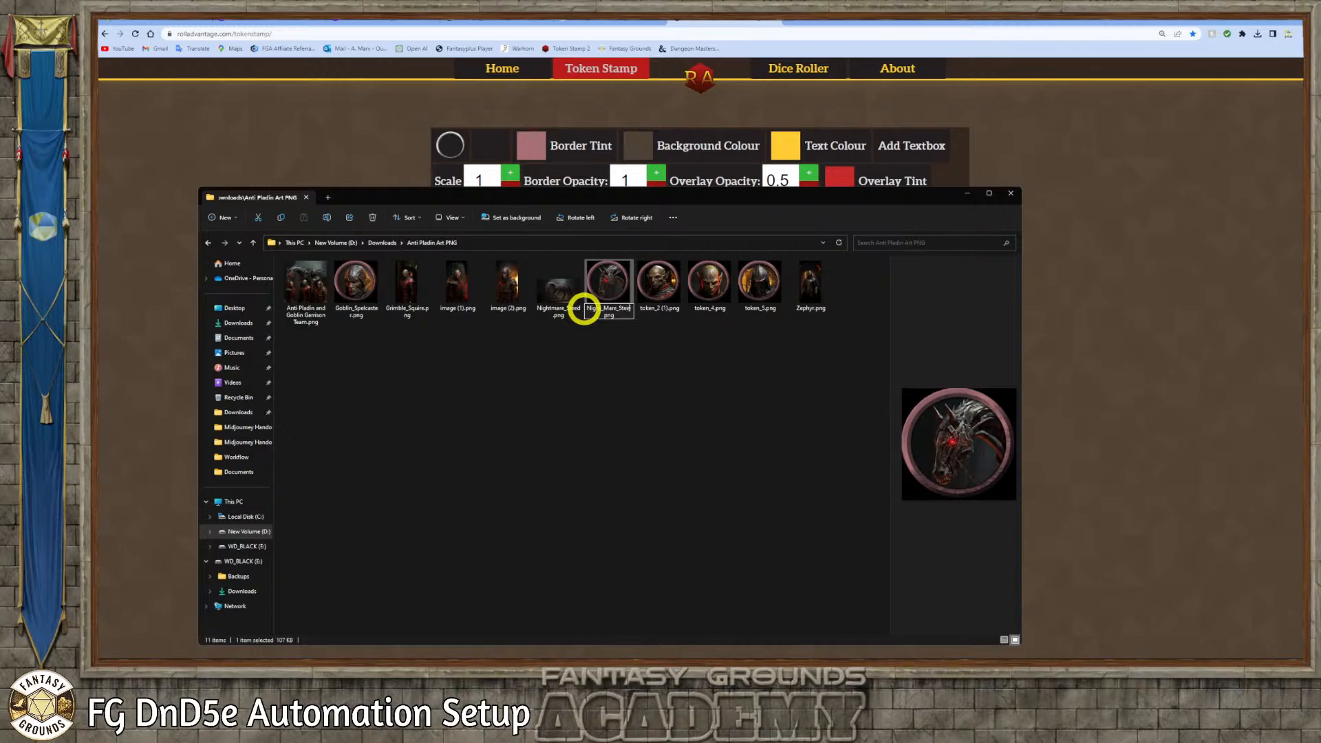
click(640, 339)
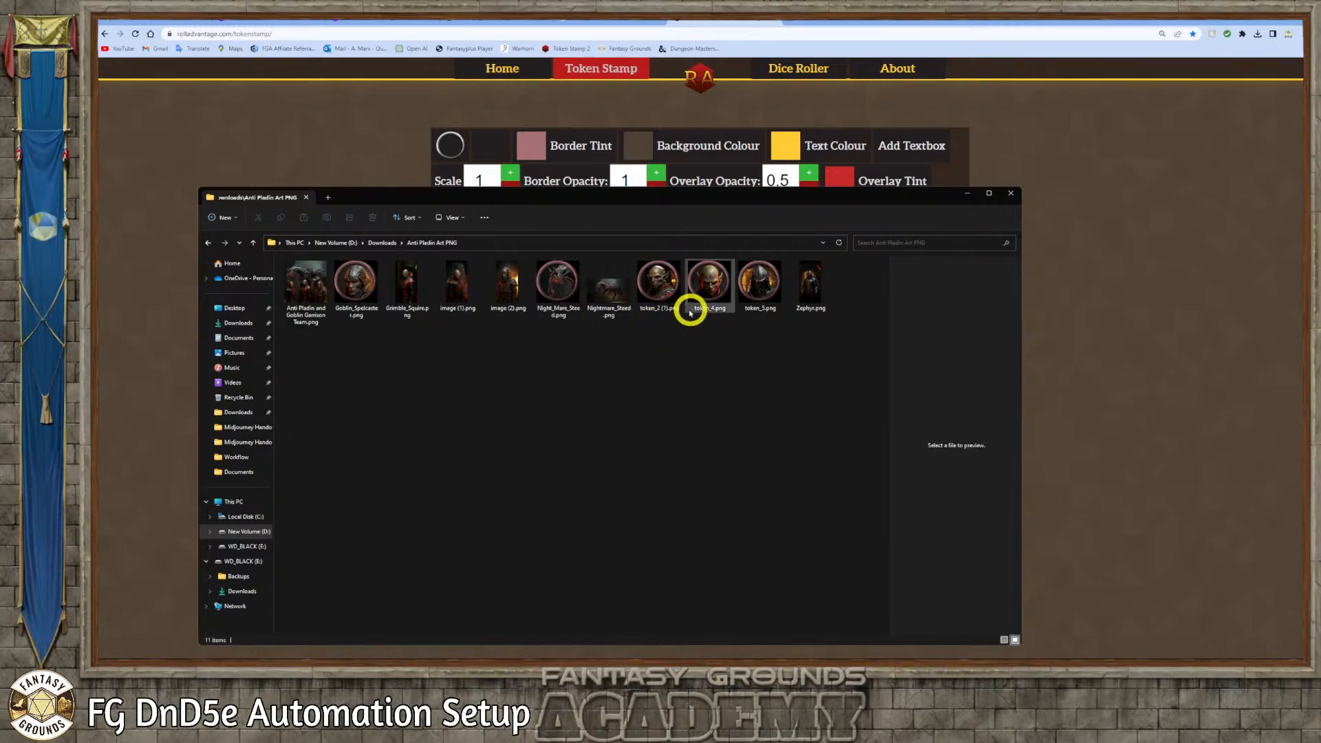
Rename token_2 (1).png as Goblin_Warrior.png and the red-marked goblin's token_4.png as Goblin_Assassin.png
click(659, 308)
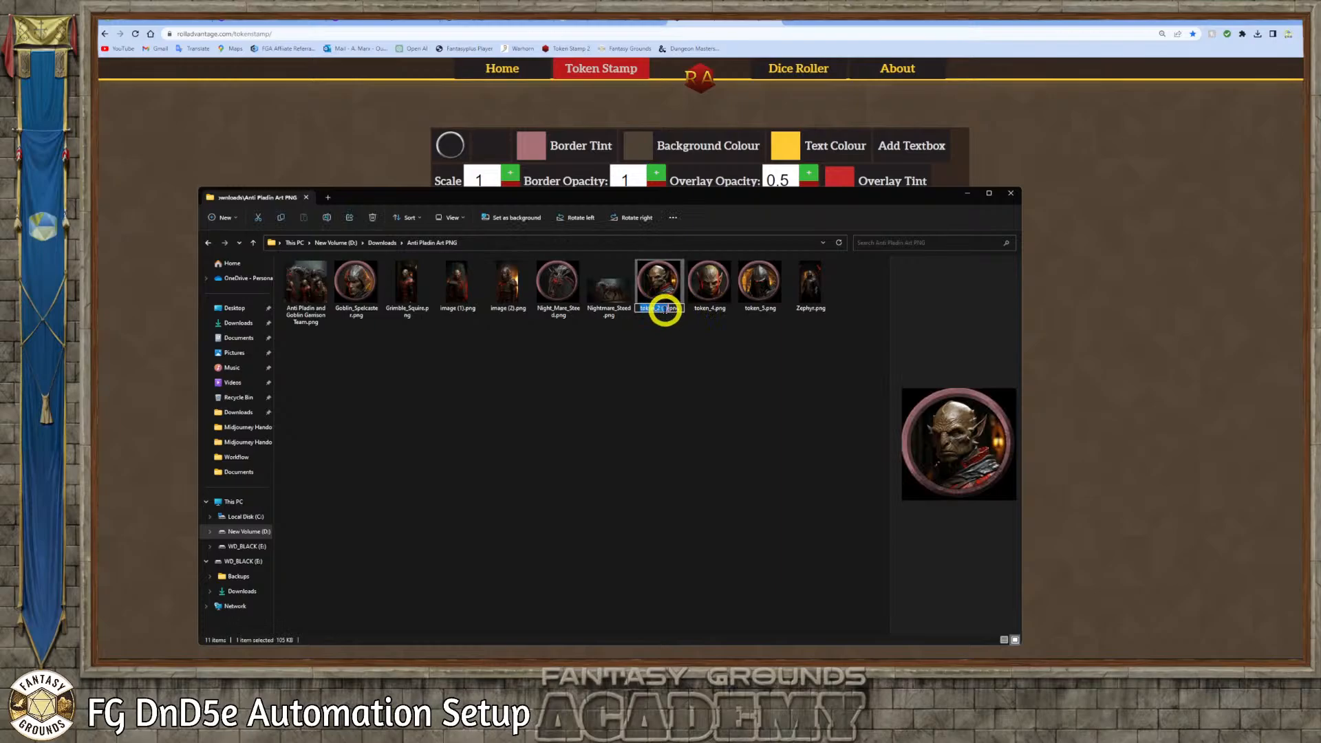
click(665, 308)
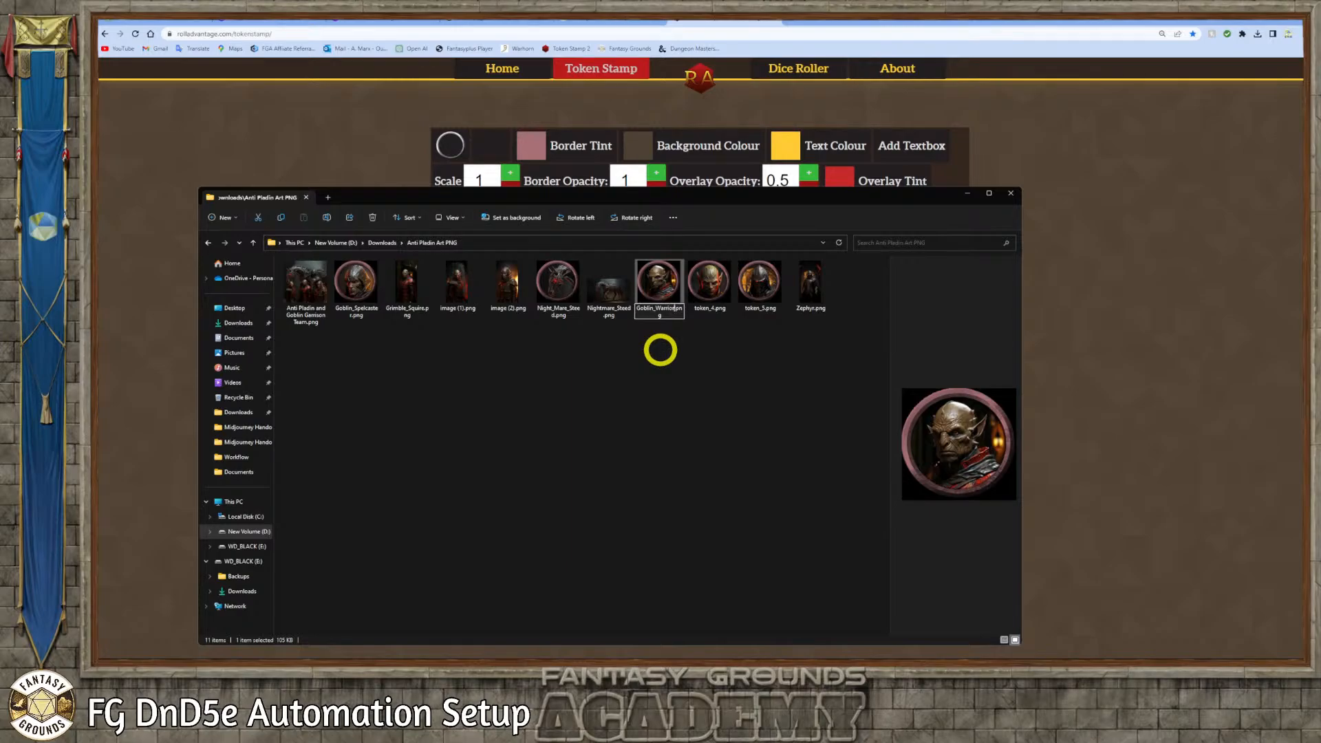
click(671, 365)
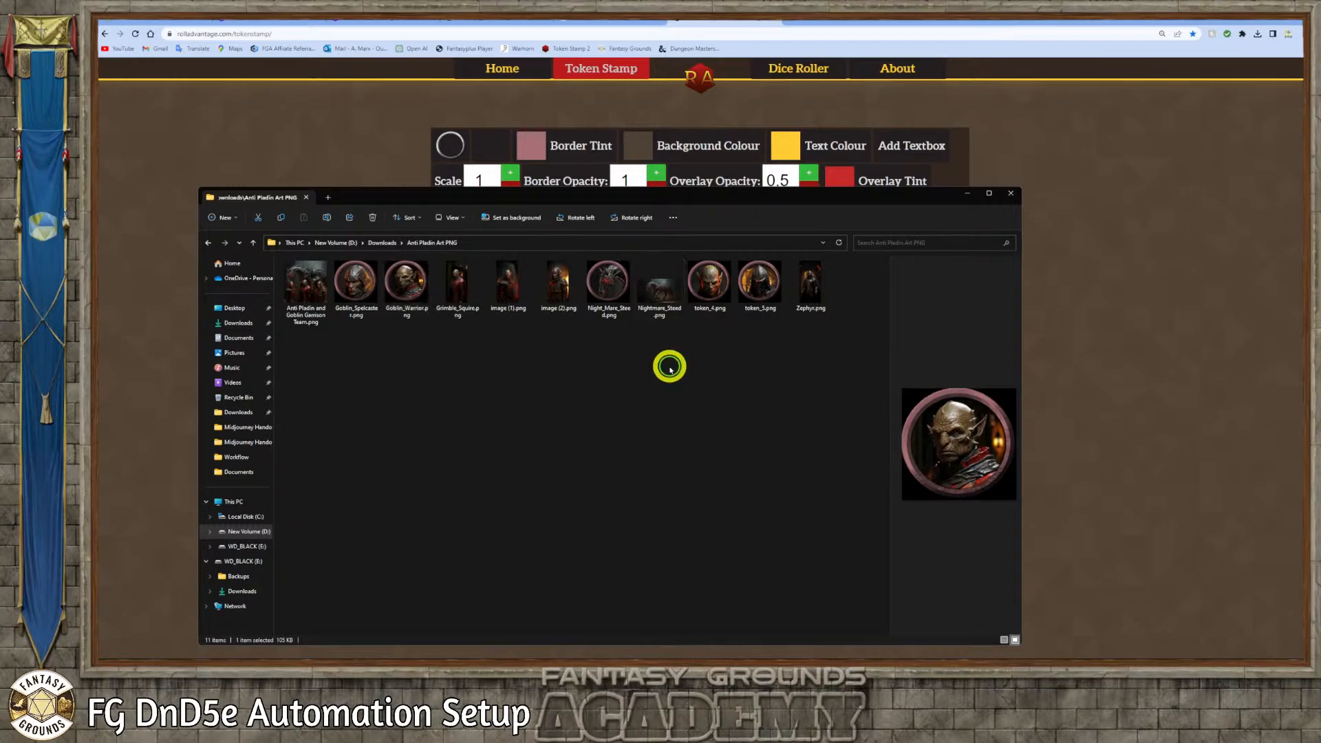
click(716, 313)
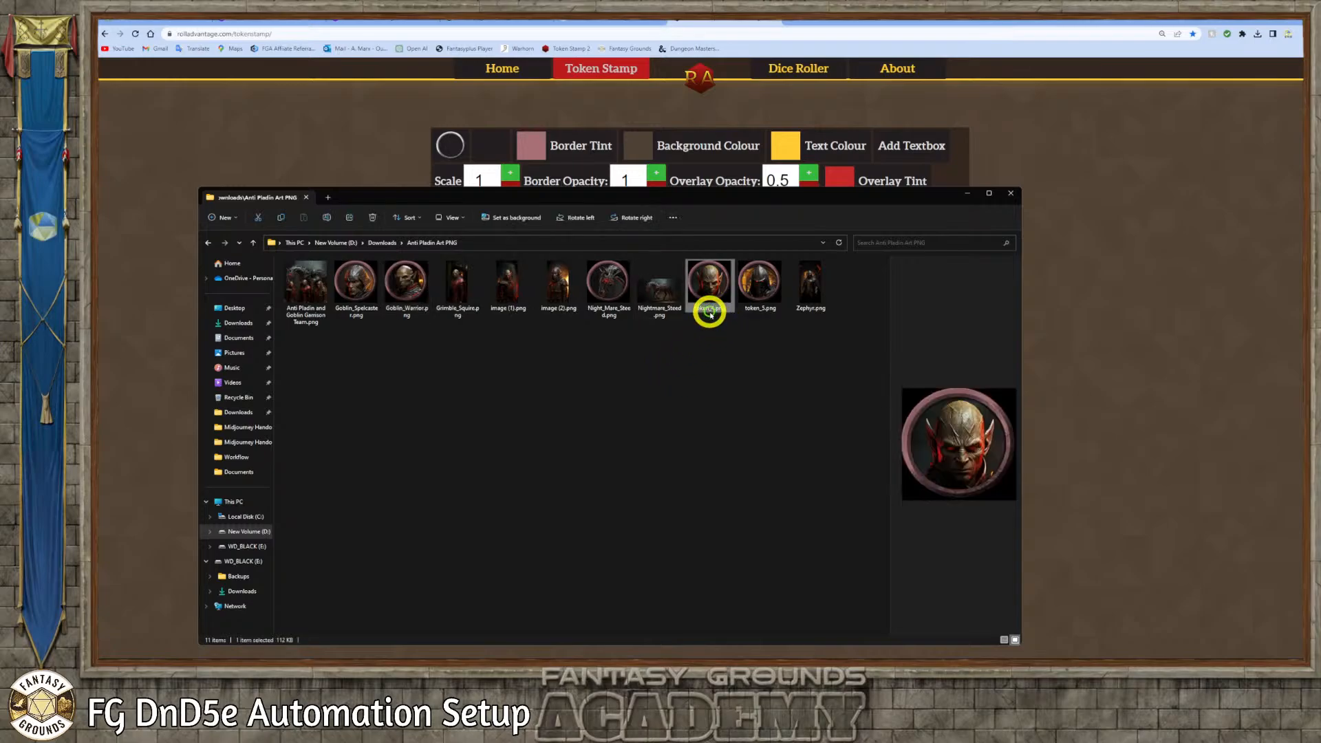
click(711, 310)
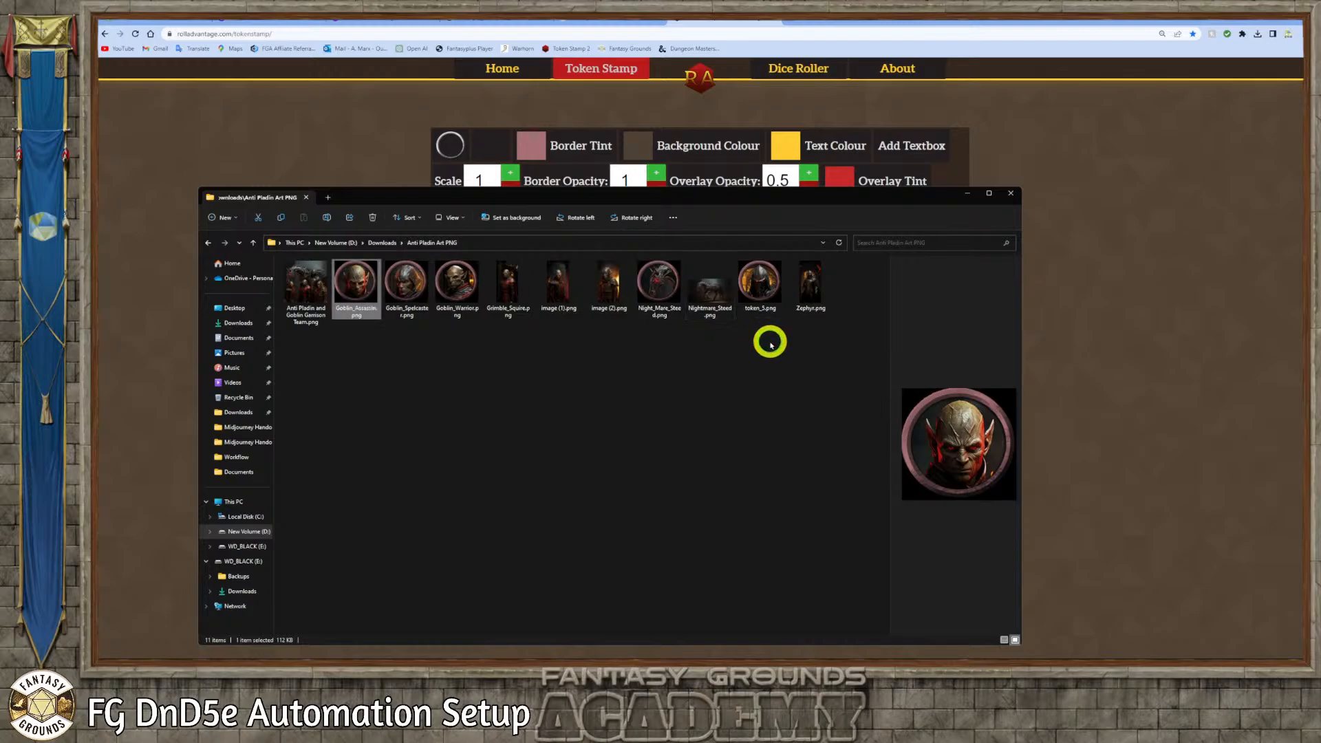
Rename the helmeted knight's token file, token_5.png, as Anti_Paldin_Human.png
click(763, 309)
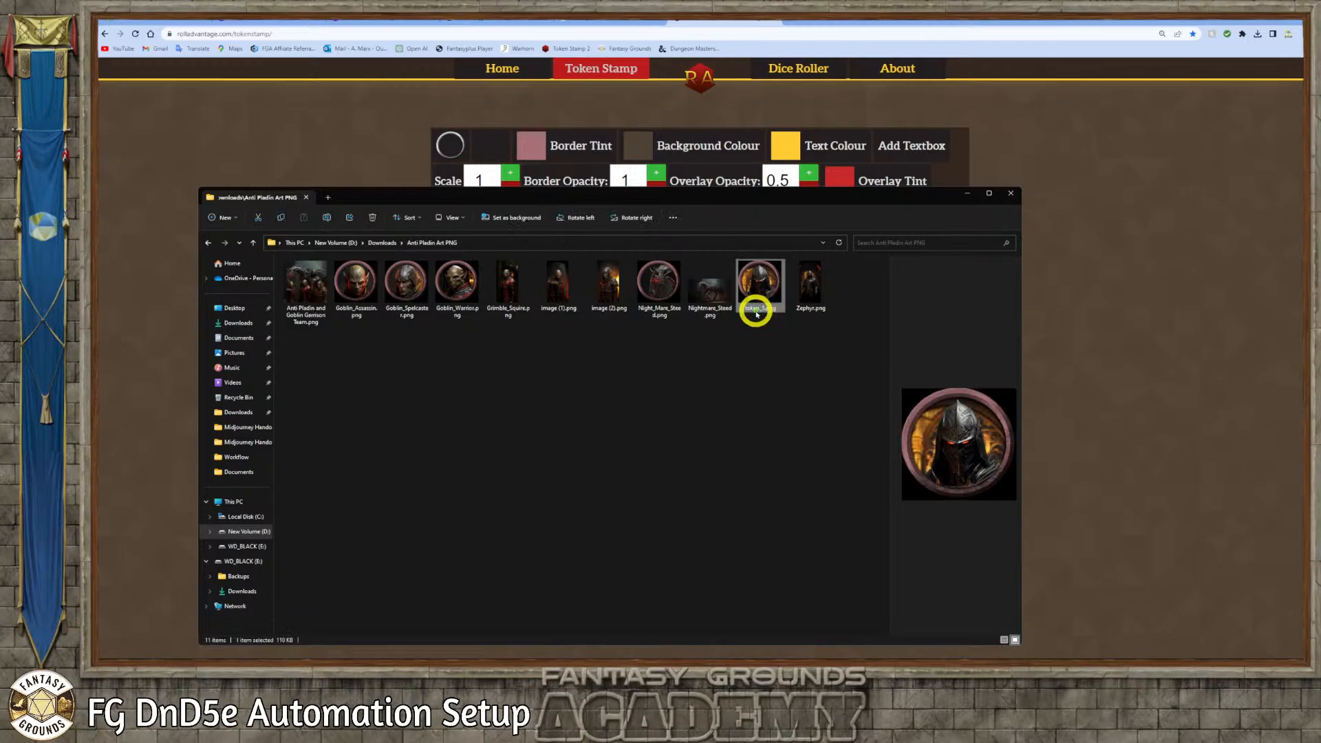
click(760, 310)
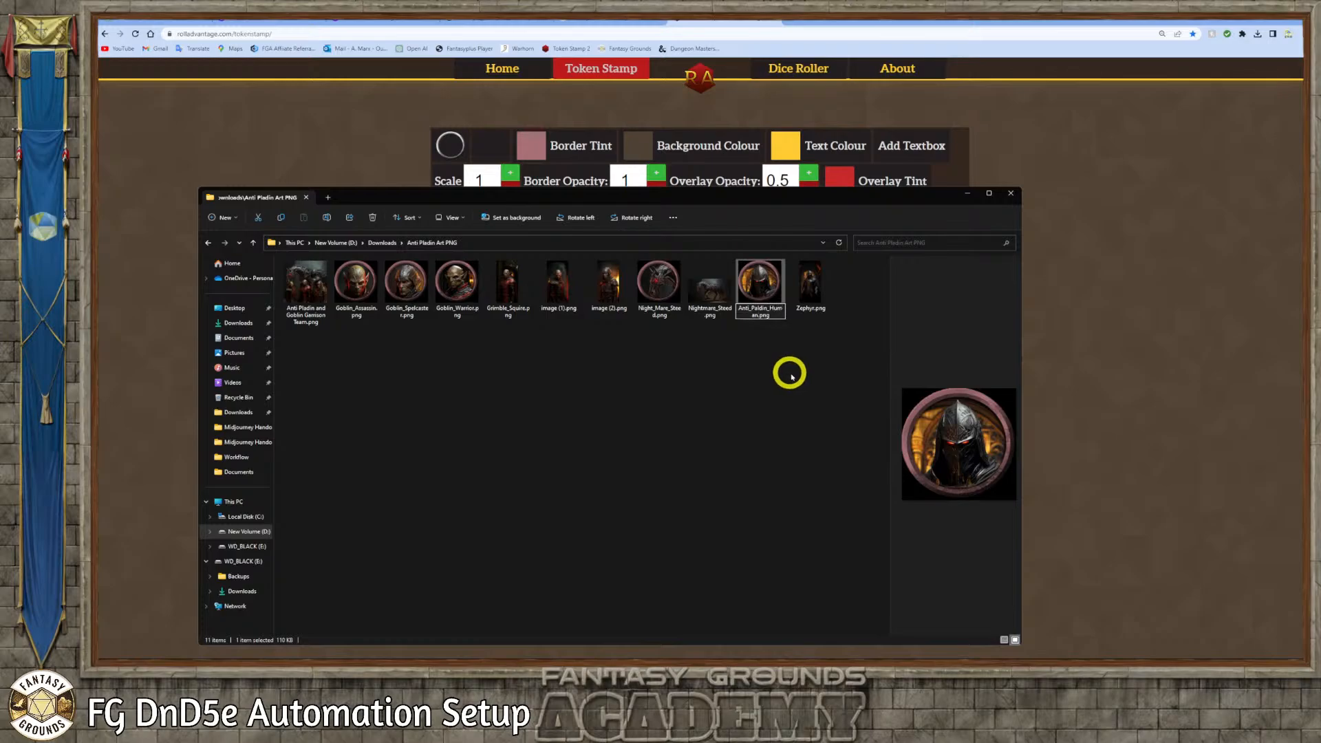
click(792, 375)
click(796, 371)
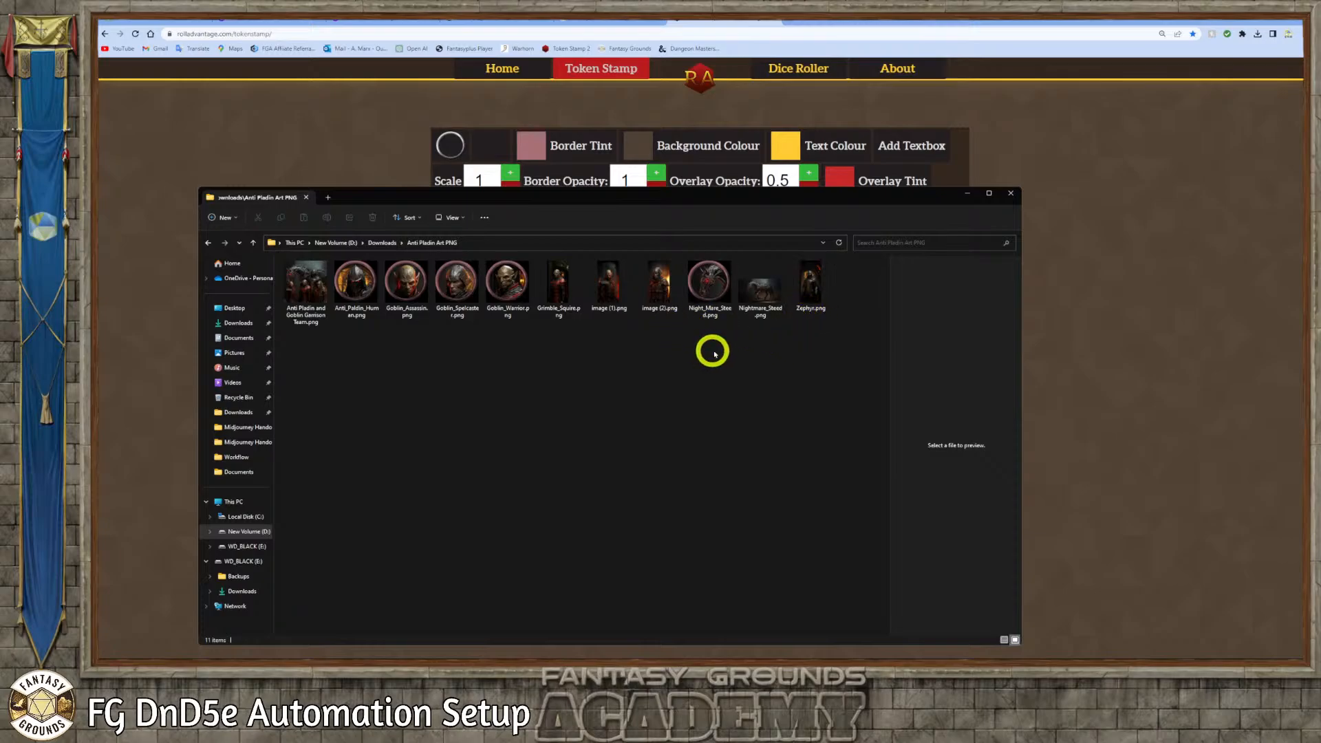
Copy the five renamed token files: Anti_Paldin_Human, Goblin_Assassin, Goblin_Spelcaster, Goblin_Warrior and Night_Mare_Steed
click(361, 286)
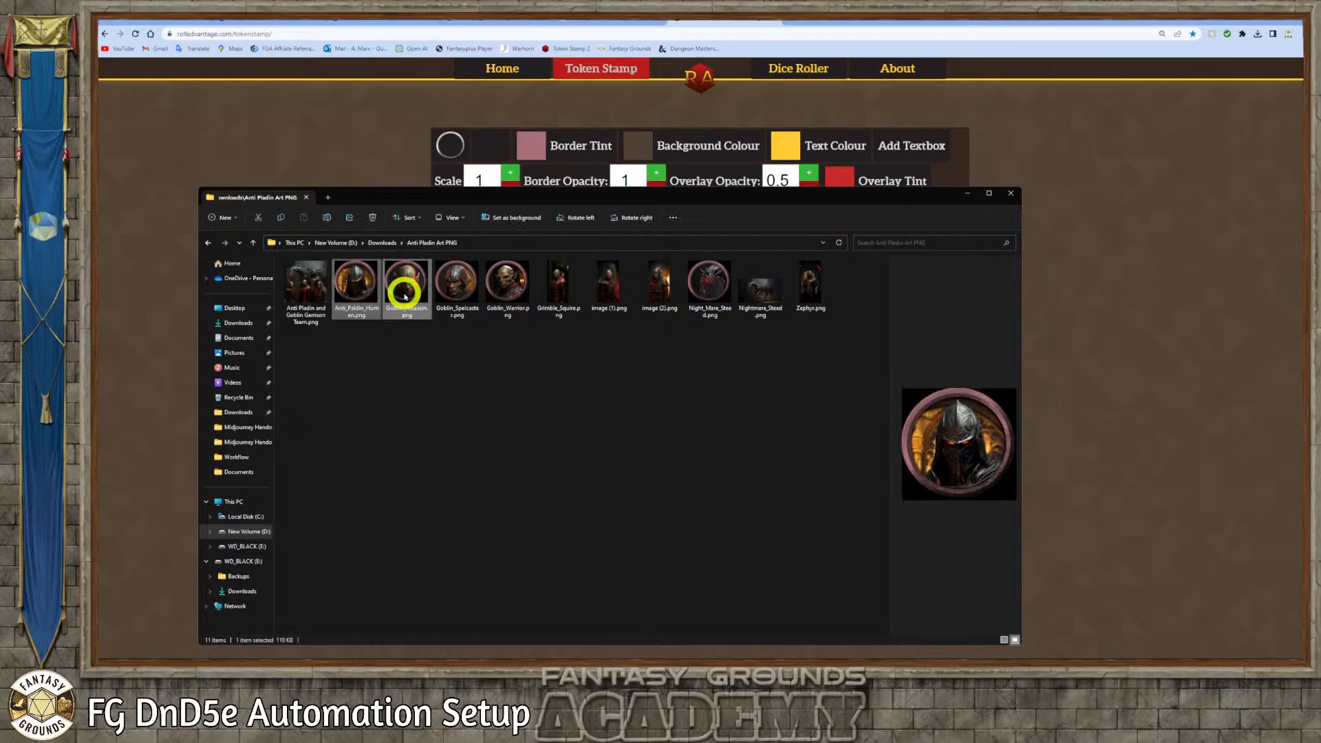
ctrl+click(404, 294)
ctrl+click(451, 286)
ctrl+click(500, 280)
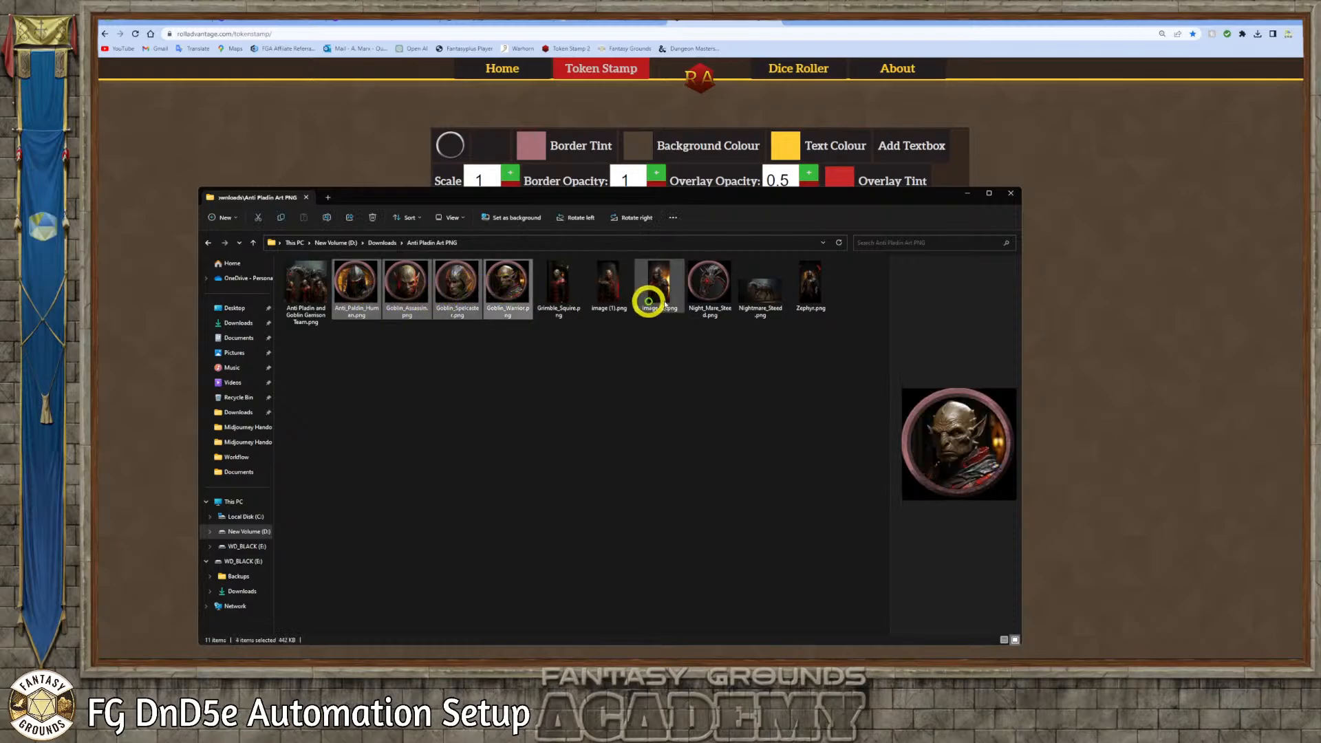
ctrl+click(701, 287)
right_click(701, 288)
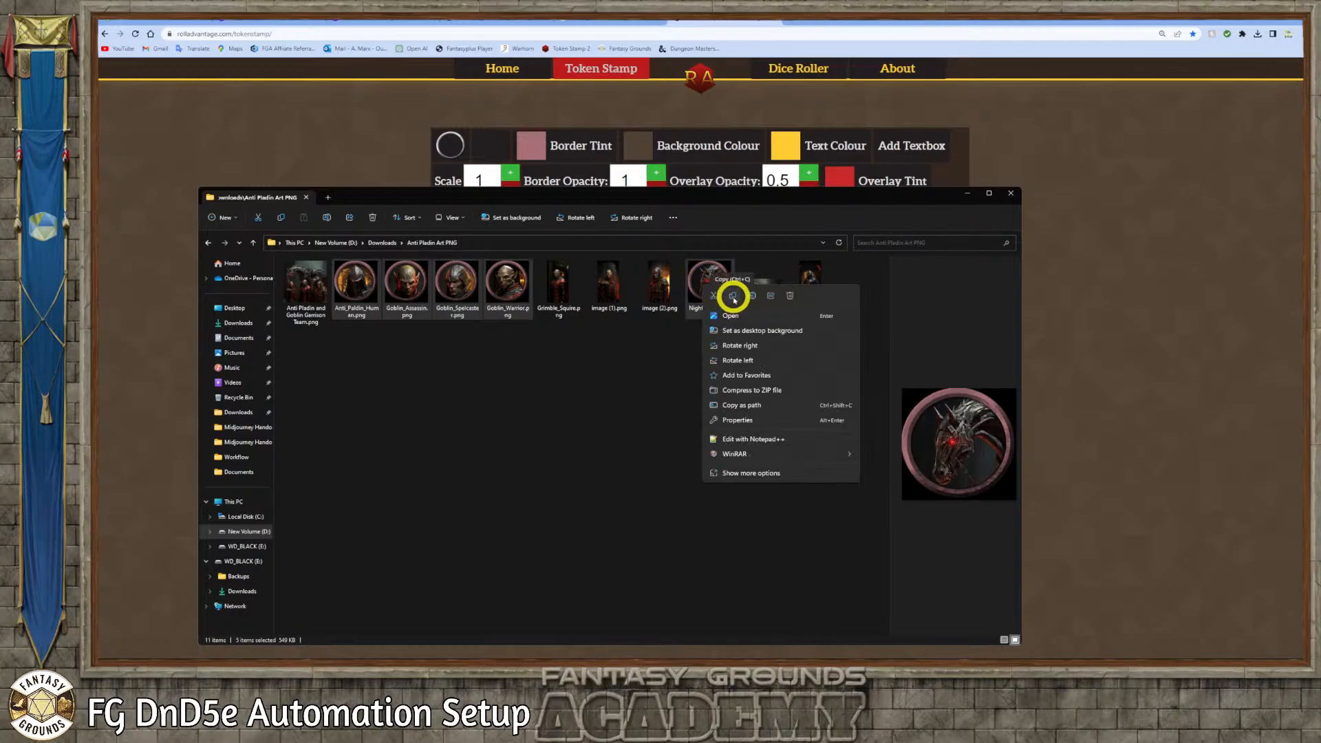
click(734, 297)
Switch to Fantasy Grounds, open the campaign's tokens folder from the token assets, and paste the five copied token files there
click(967, 195)
click(477, 318)
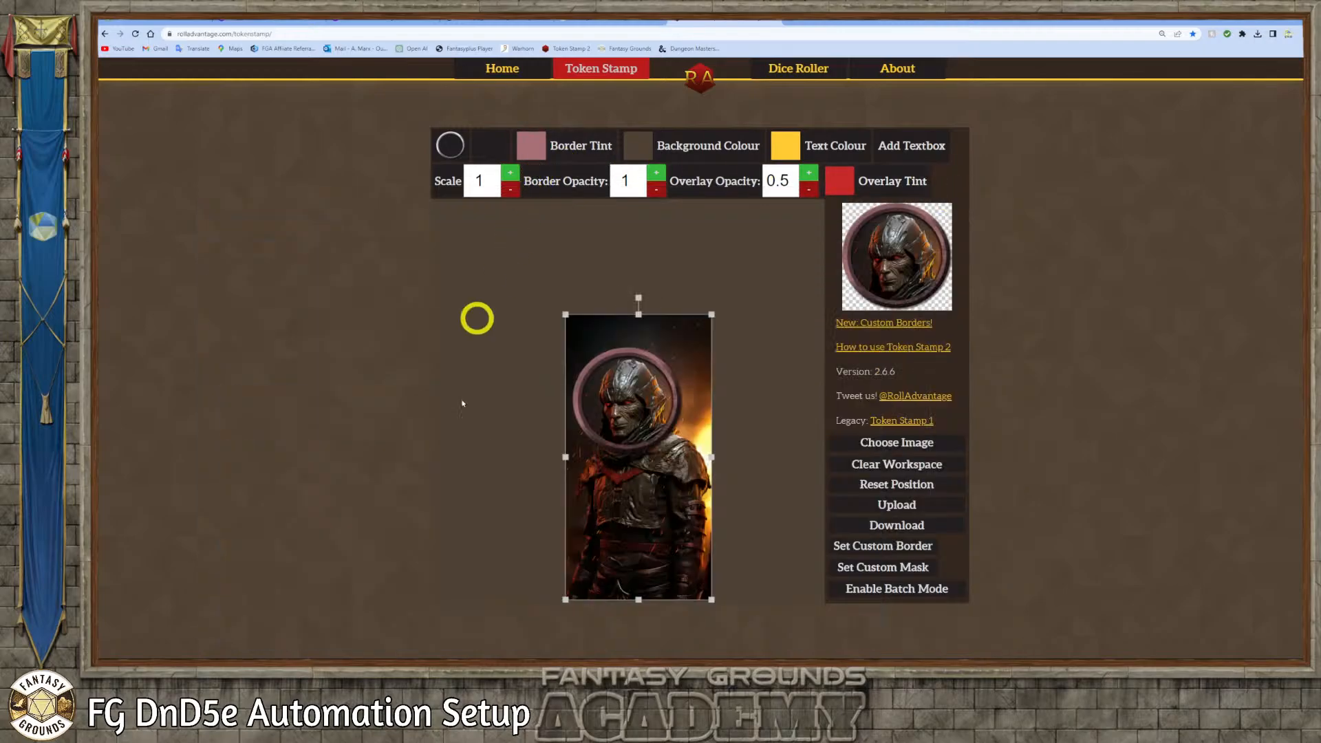
click(302, 659)
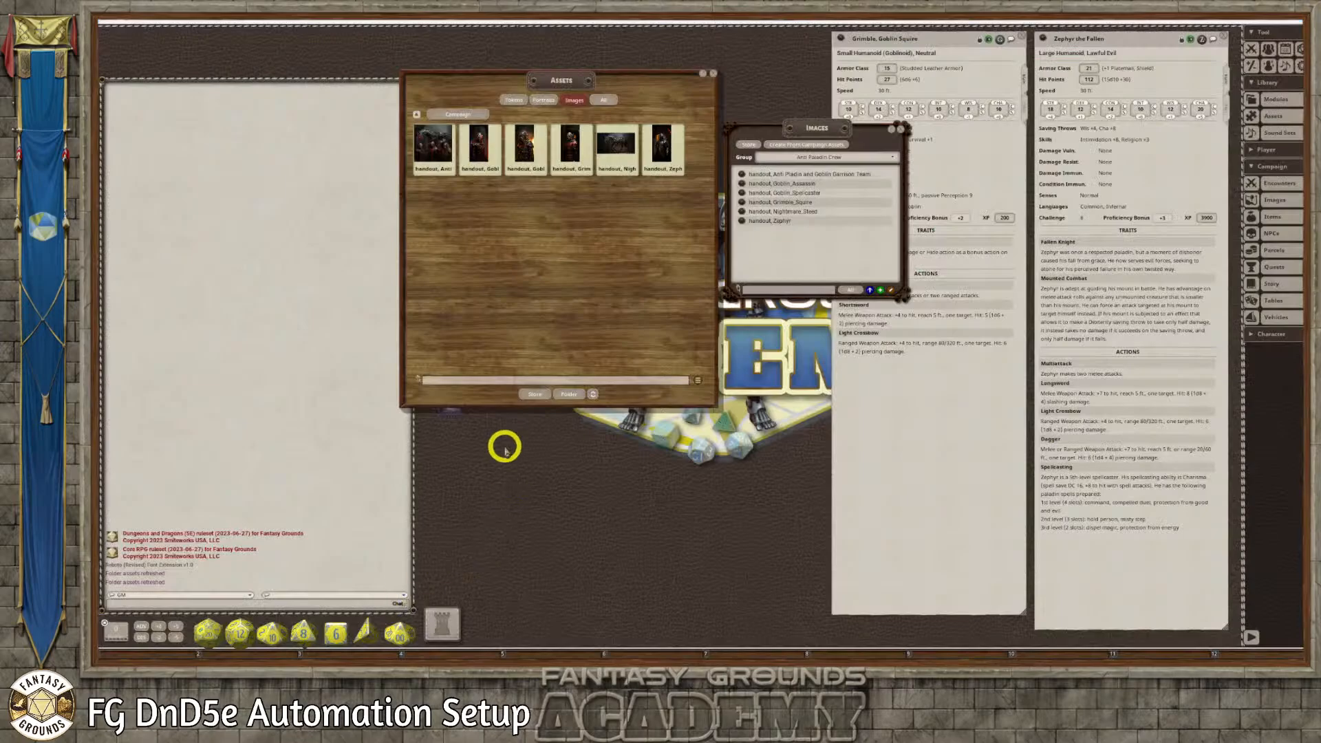
click(507, 101)
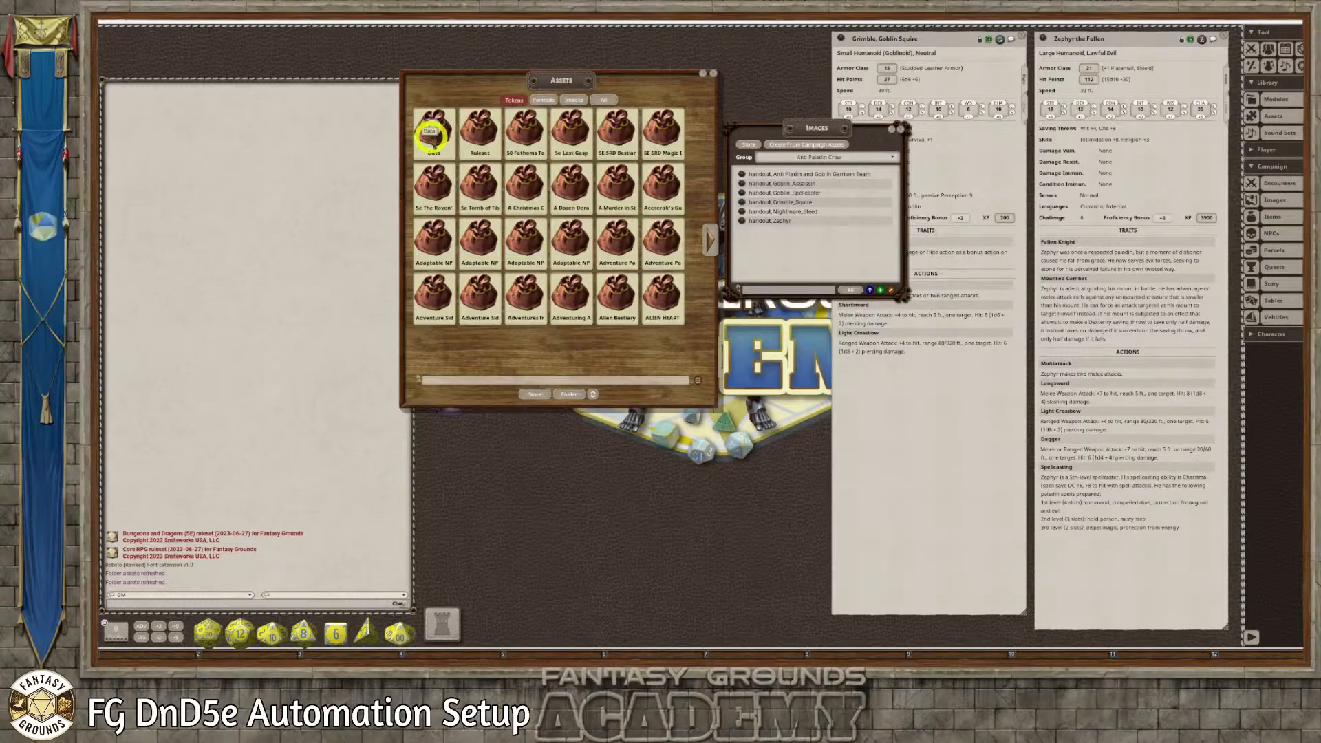
click(430, 135)
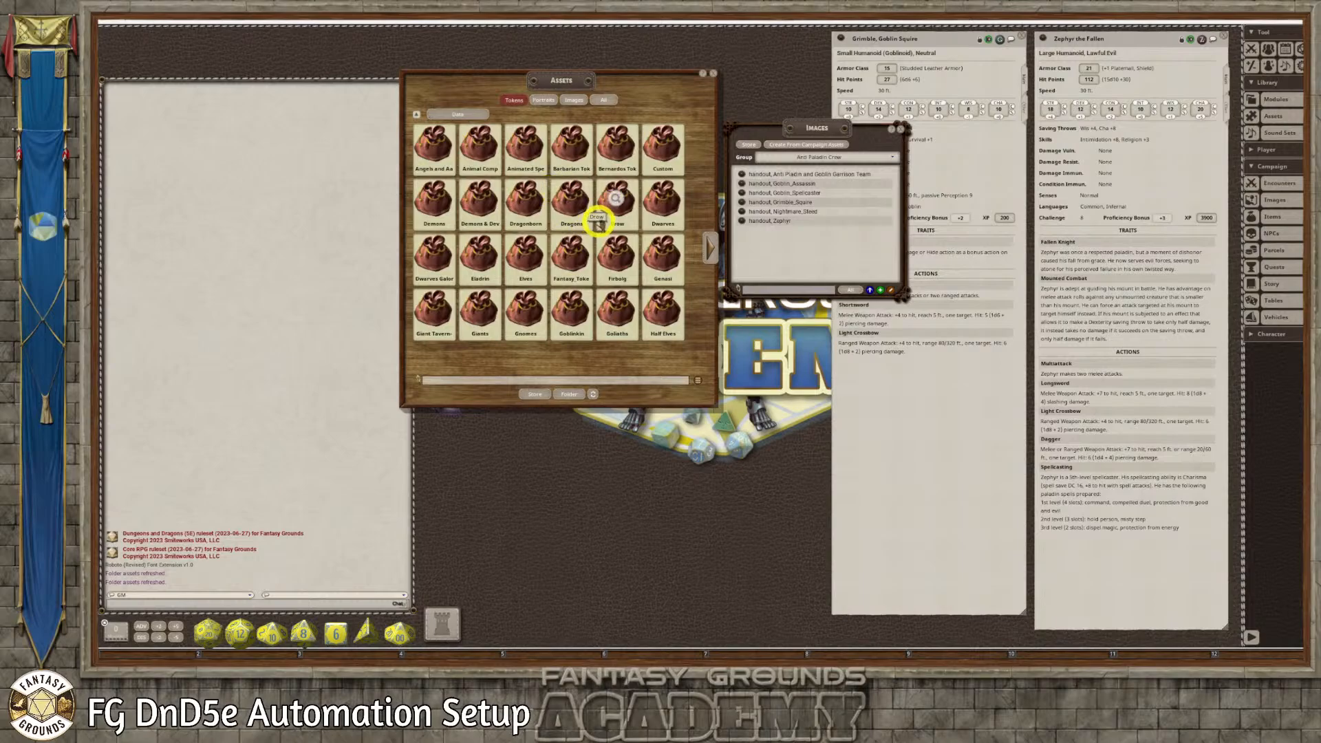
click(663, 151)
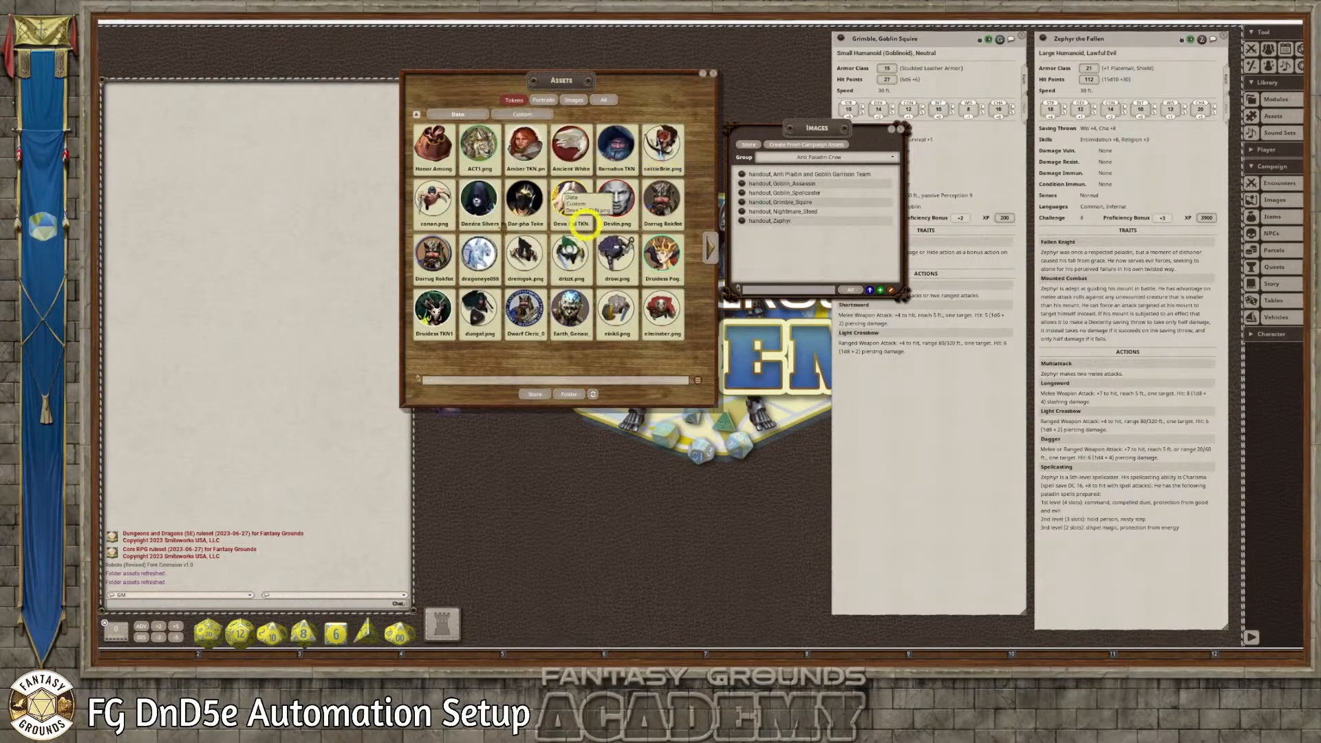
click(570, 395)
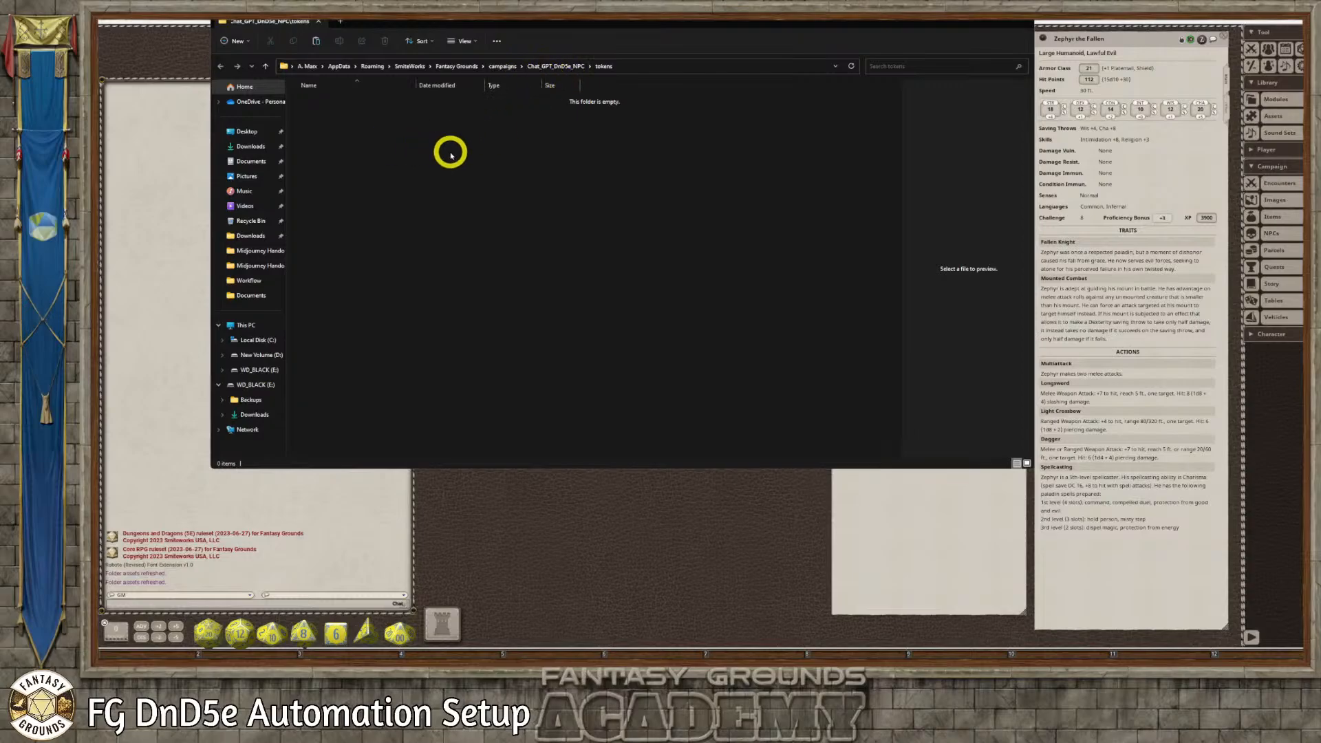
key(ctrl+v)
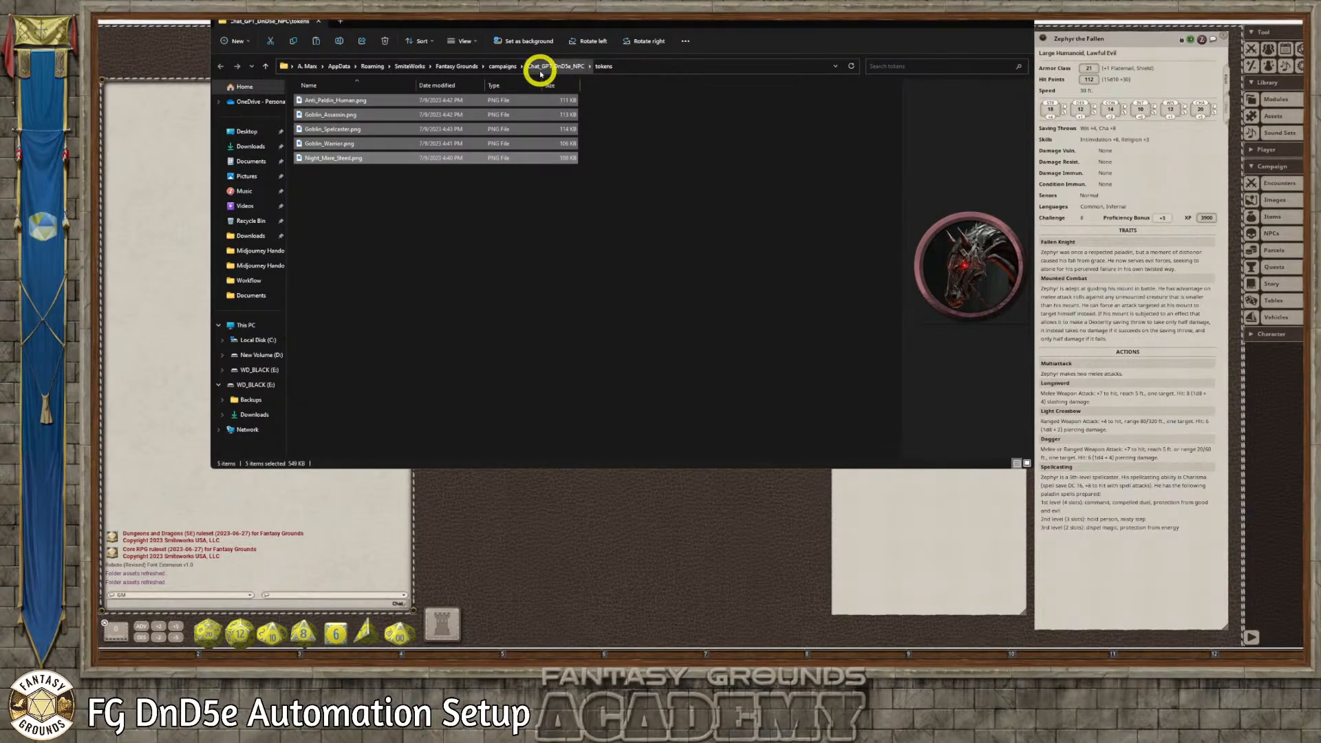
click(1022, 24)
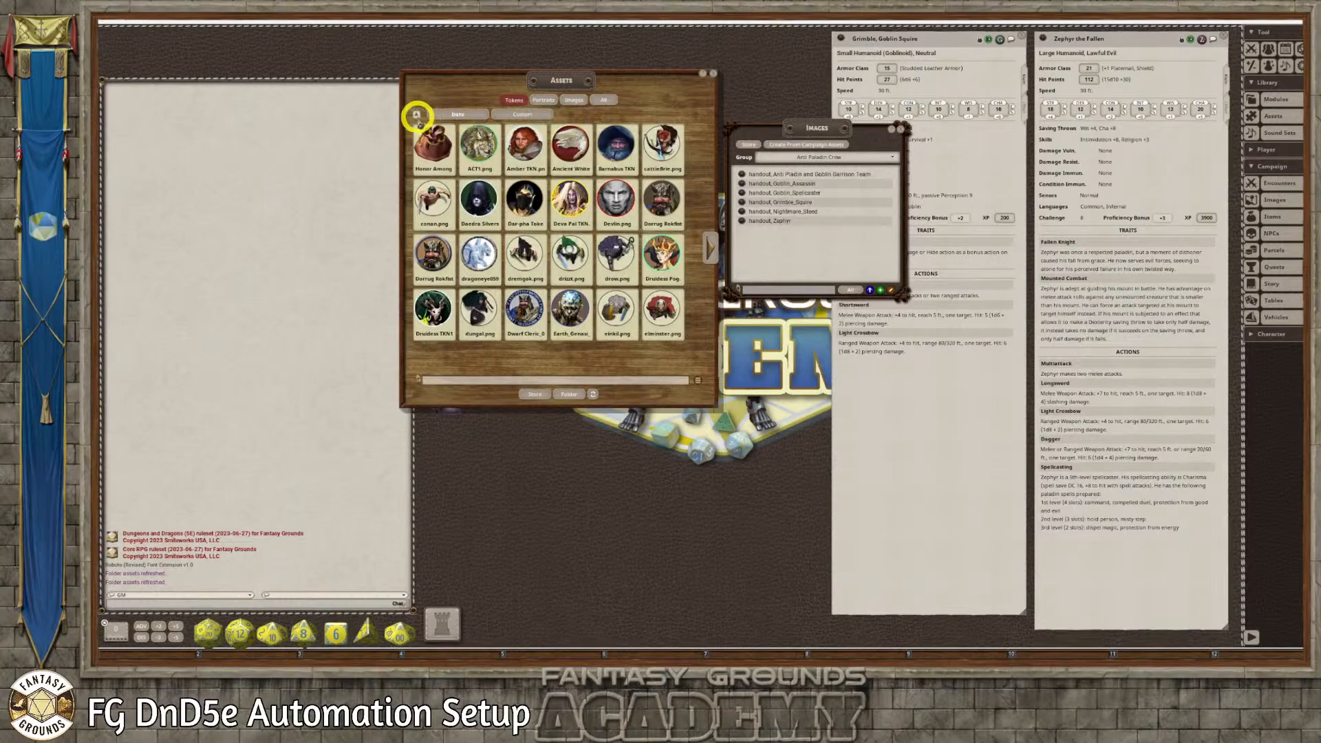
Refresh the token assets, close the Images list and open the Campaign token folder
click(417, 115)
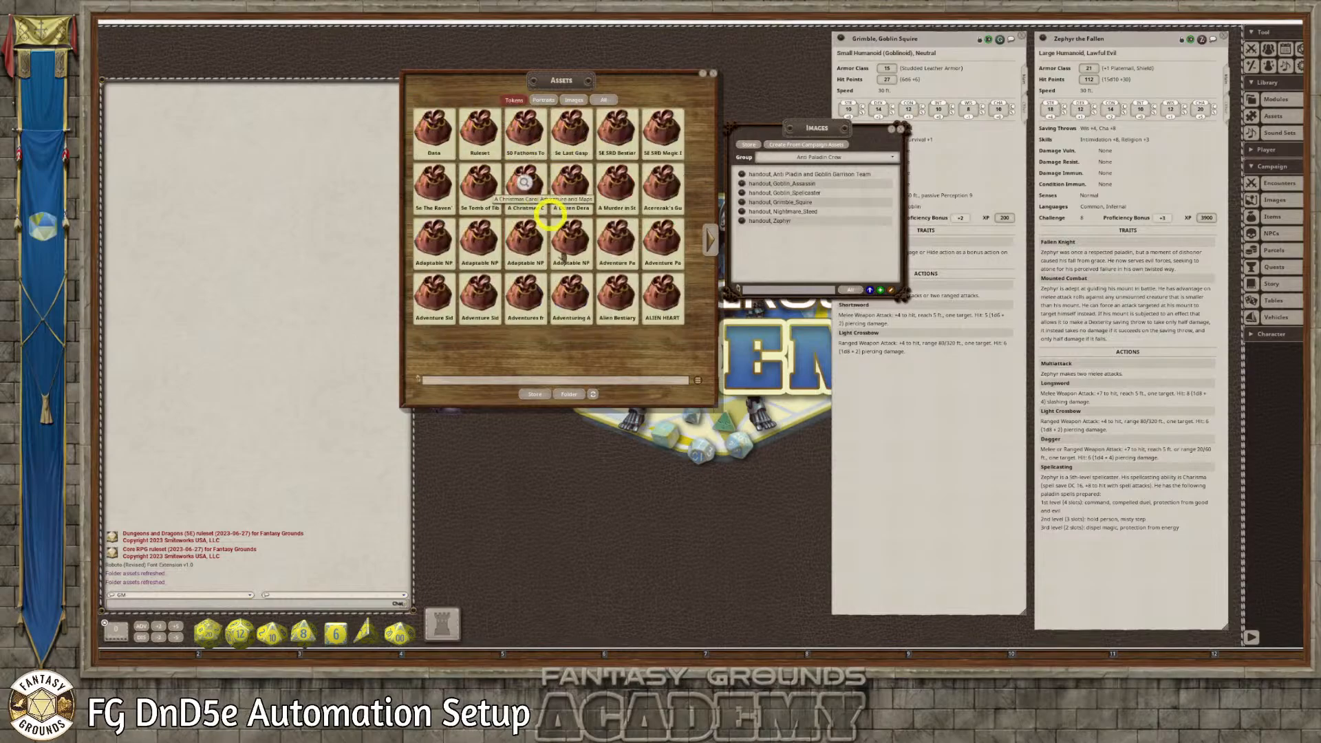
click(593, 398)
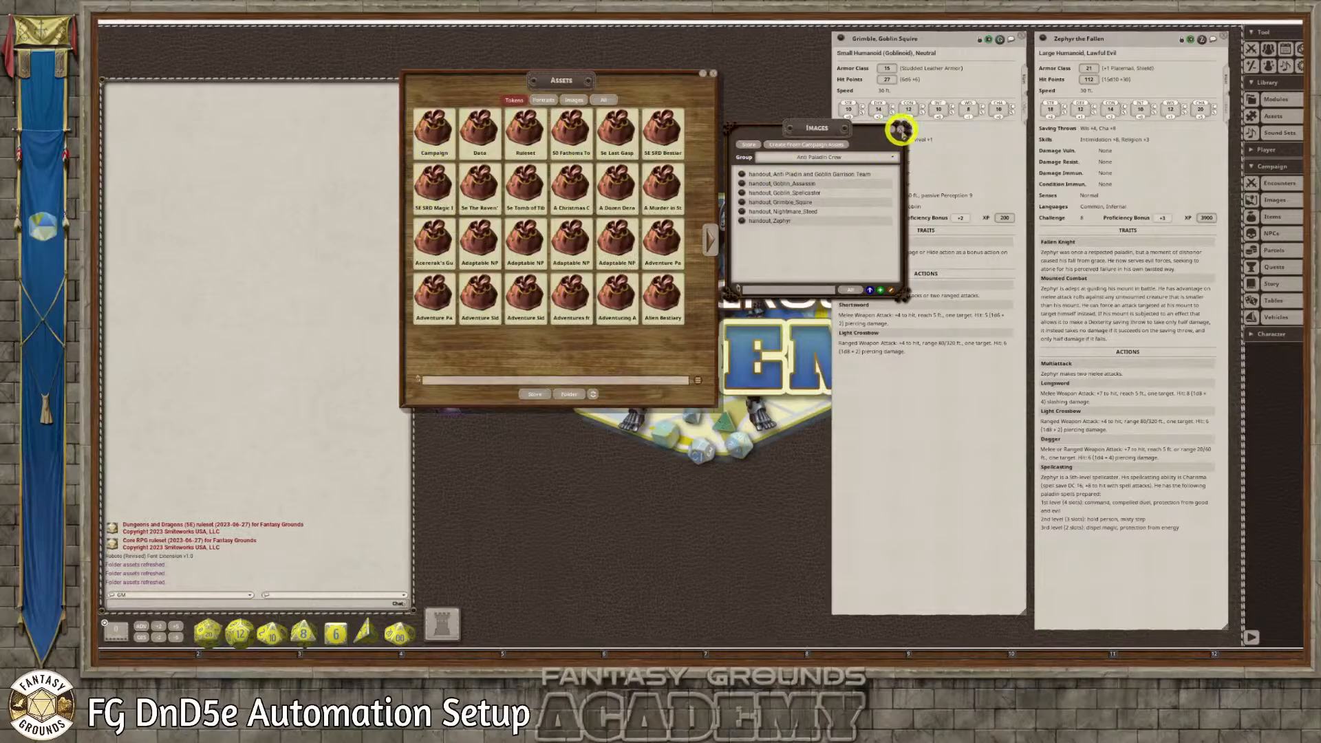
click(901, 129)
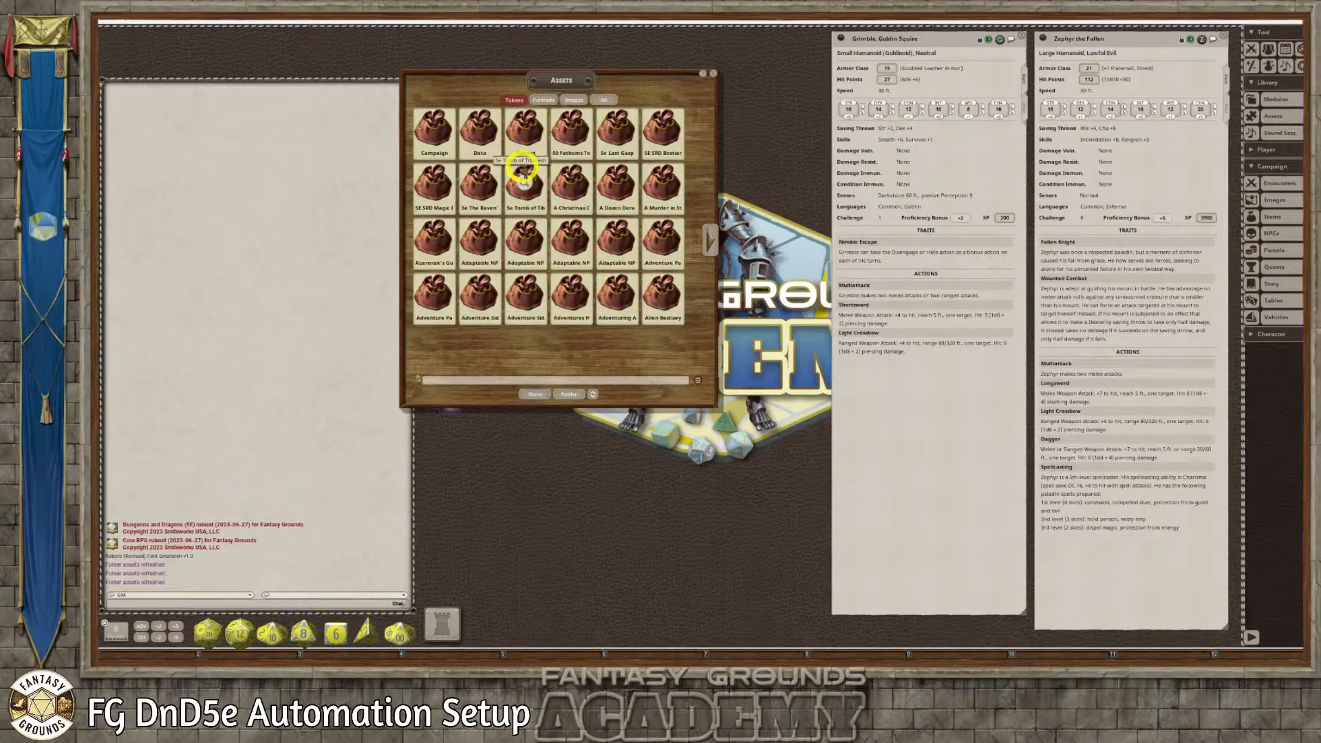
click(434, 129)
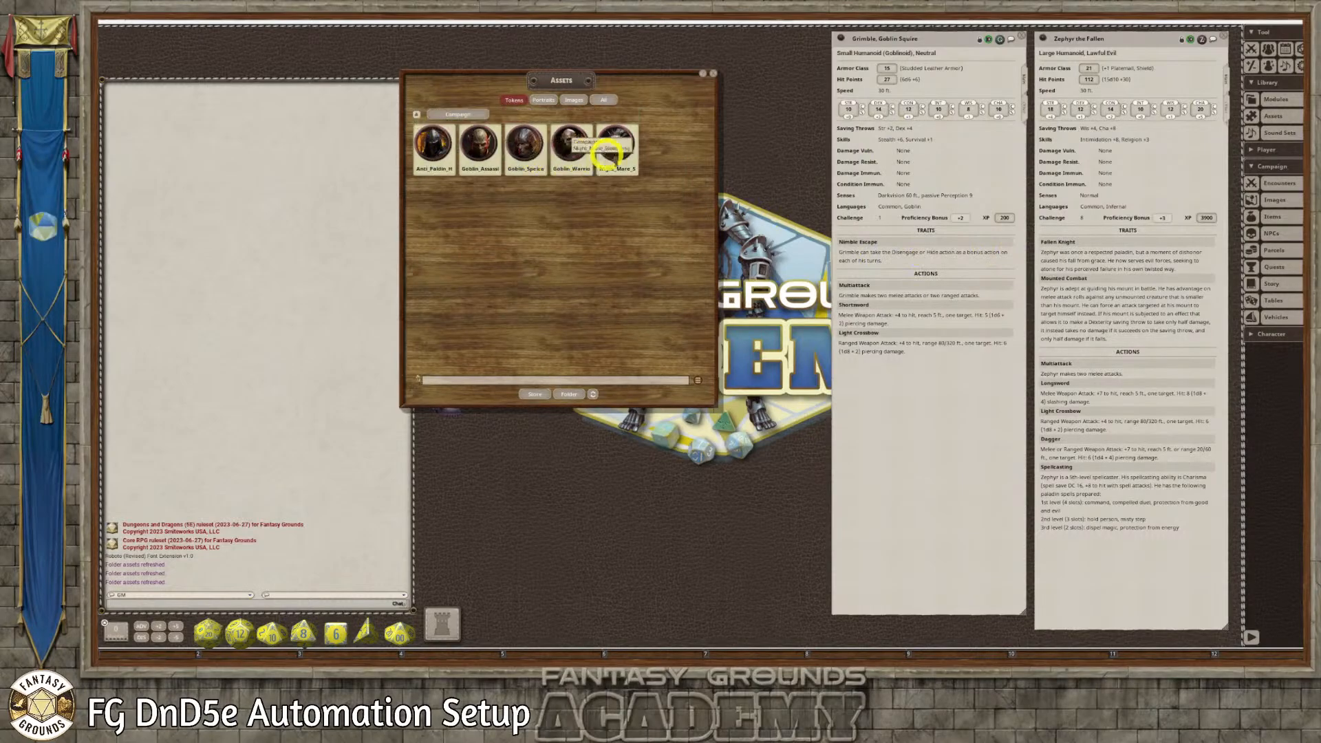
Assign the Goblin_Warrior token to the Grimble, Goblin Squire record, then lock and close the record
drag(976, 38, 875, 55)
click(872, 53)
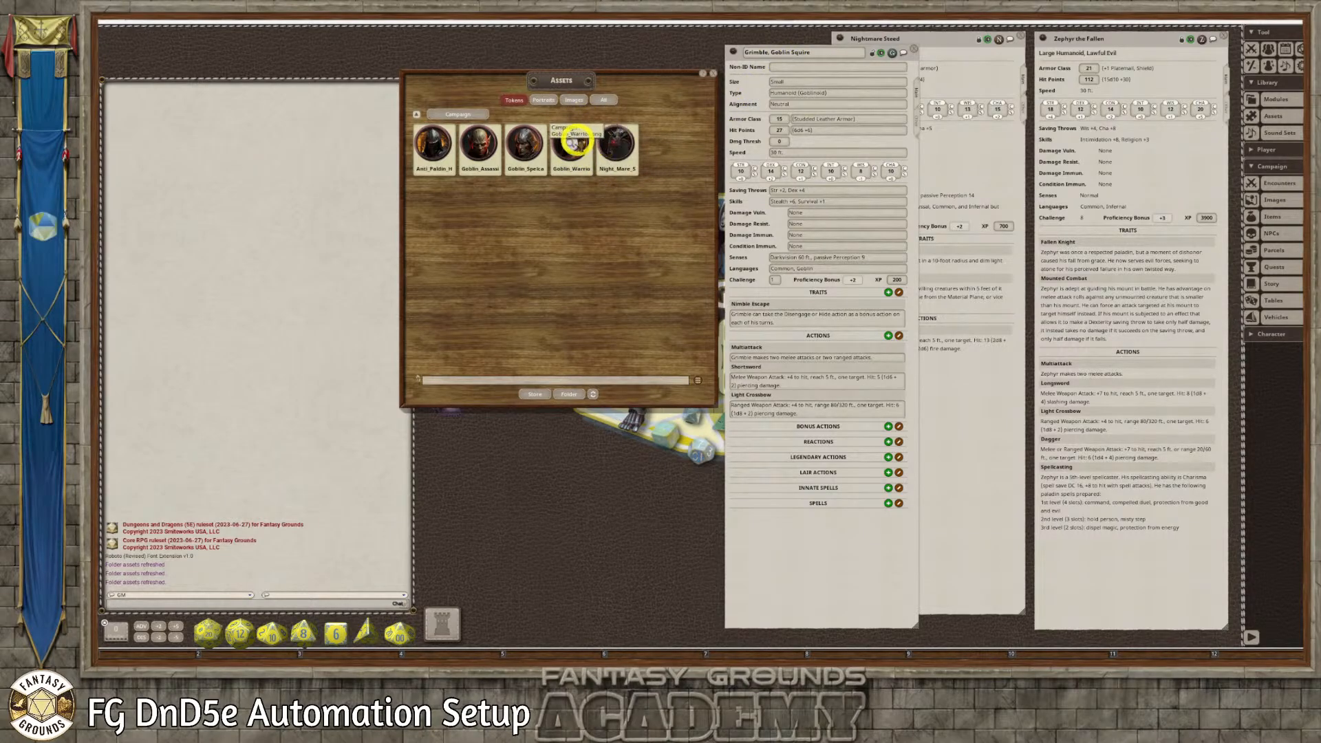
drag(569, 138, 893, 53)
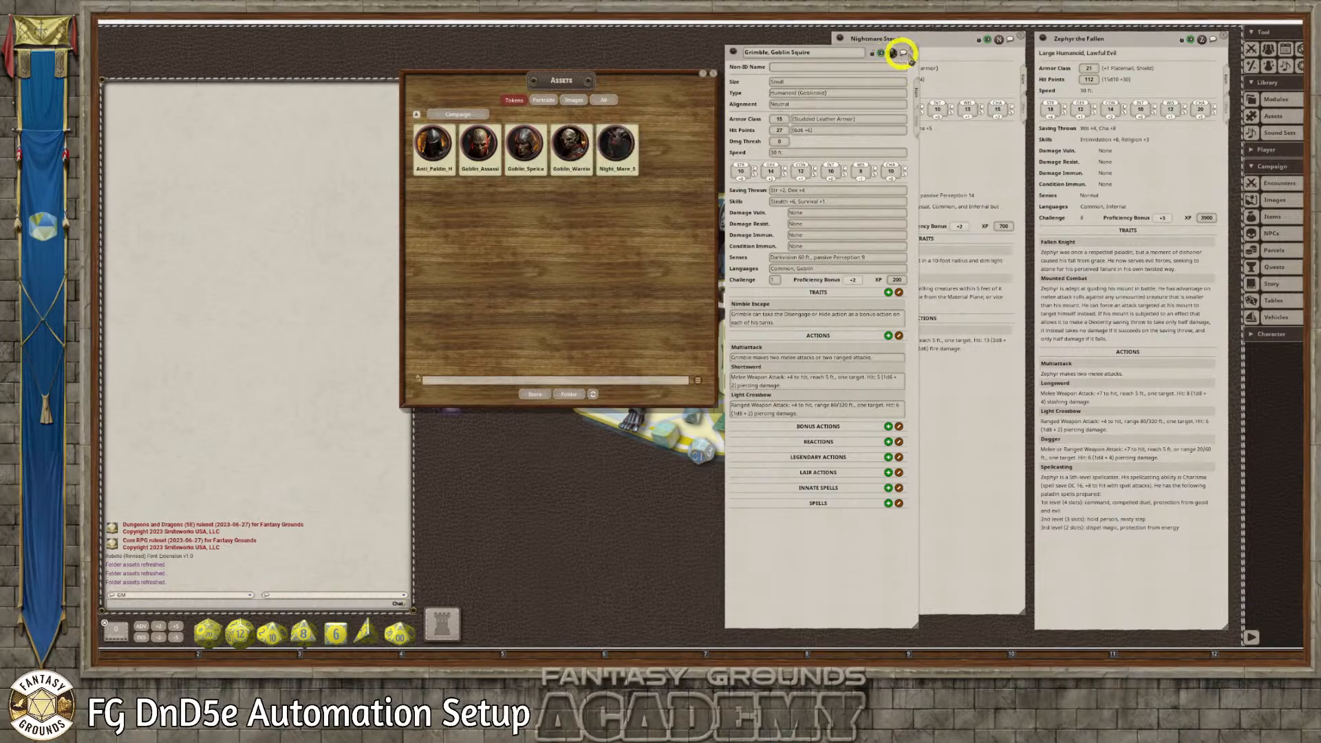
click(900, 53)
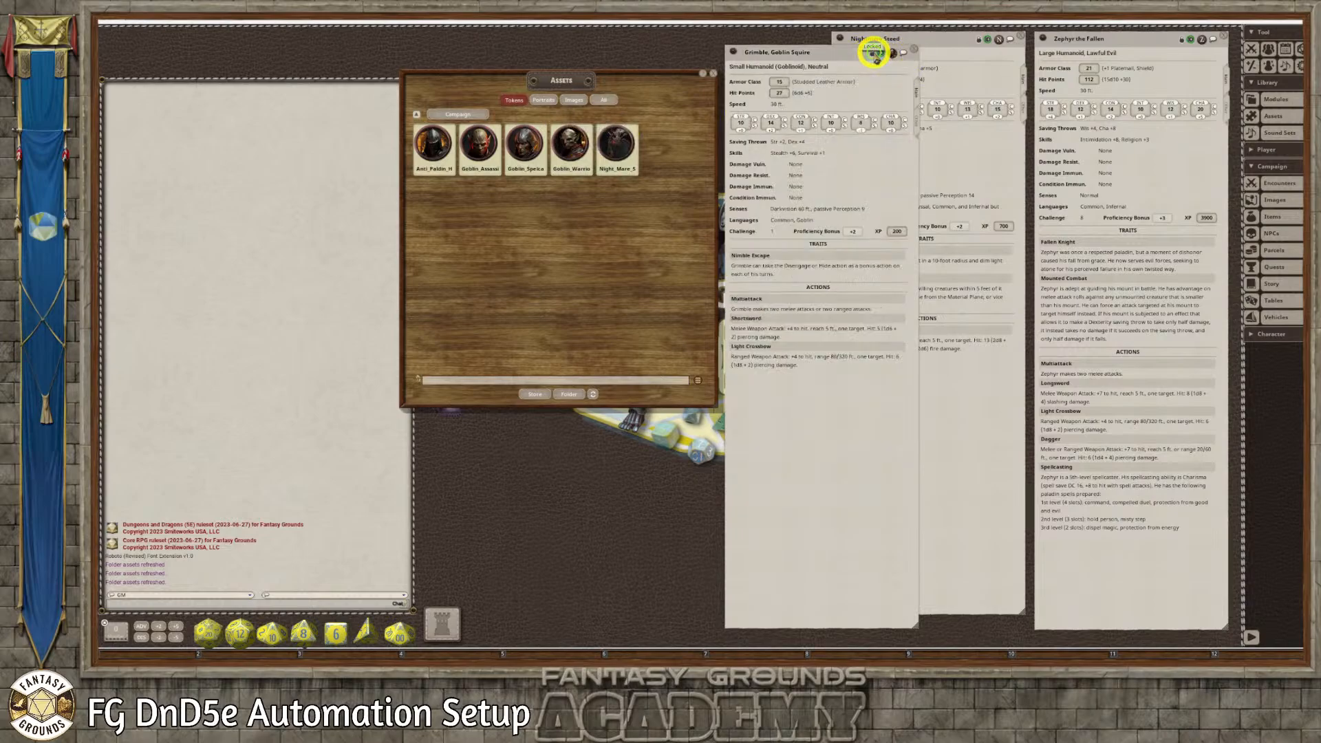
click(915, 51)
Assign the Night_Mare_Steed token to the Nightmare Steed record and close it
drag(936, 39, 851, 48)
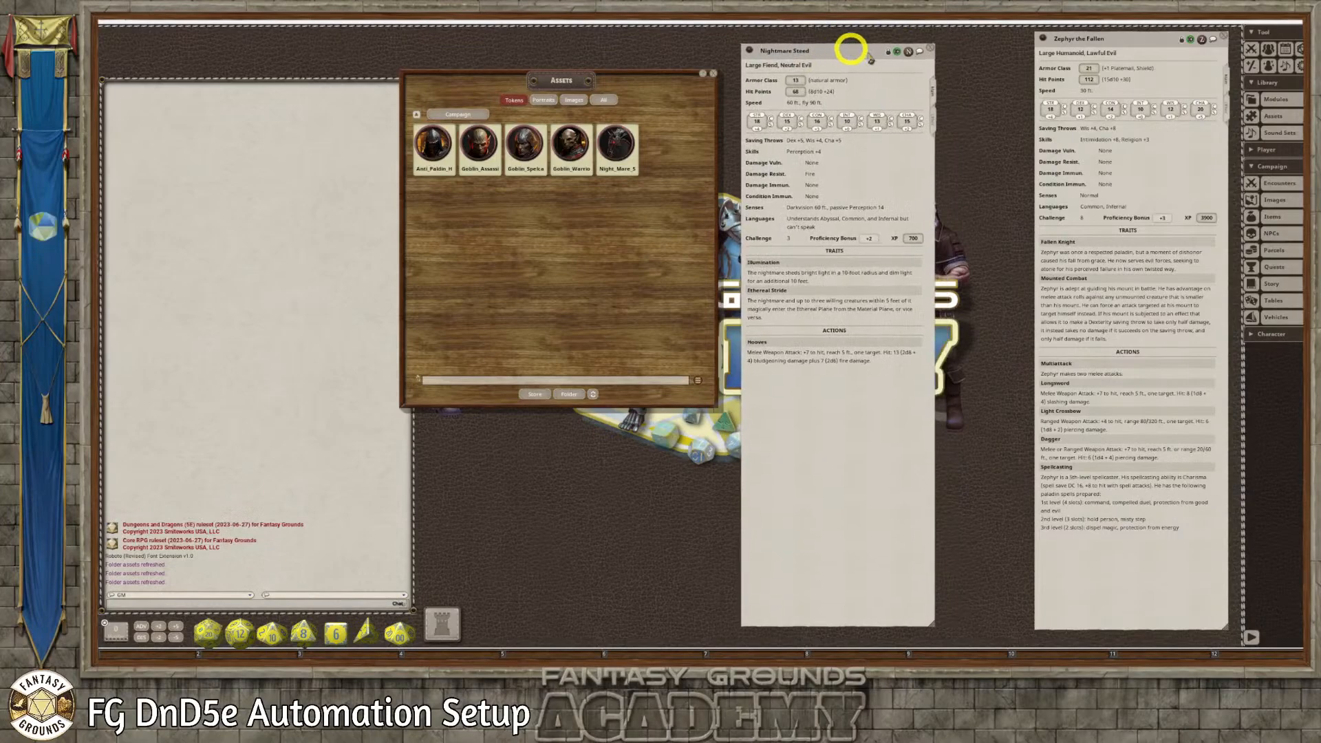
click(888, 53)
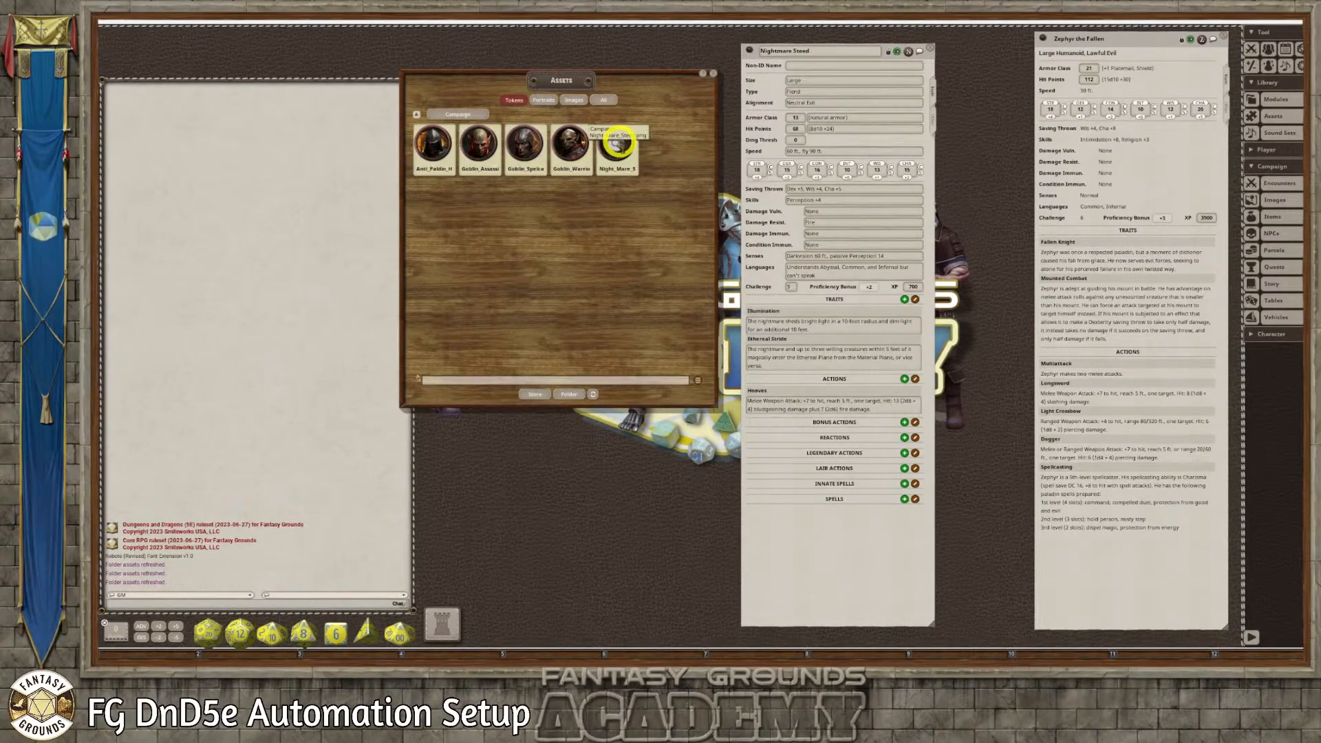
drag(613, 141, 908, 53)
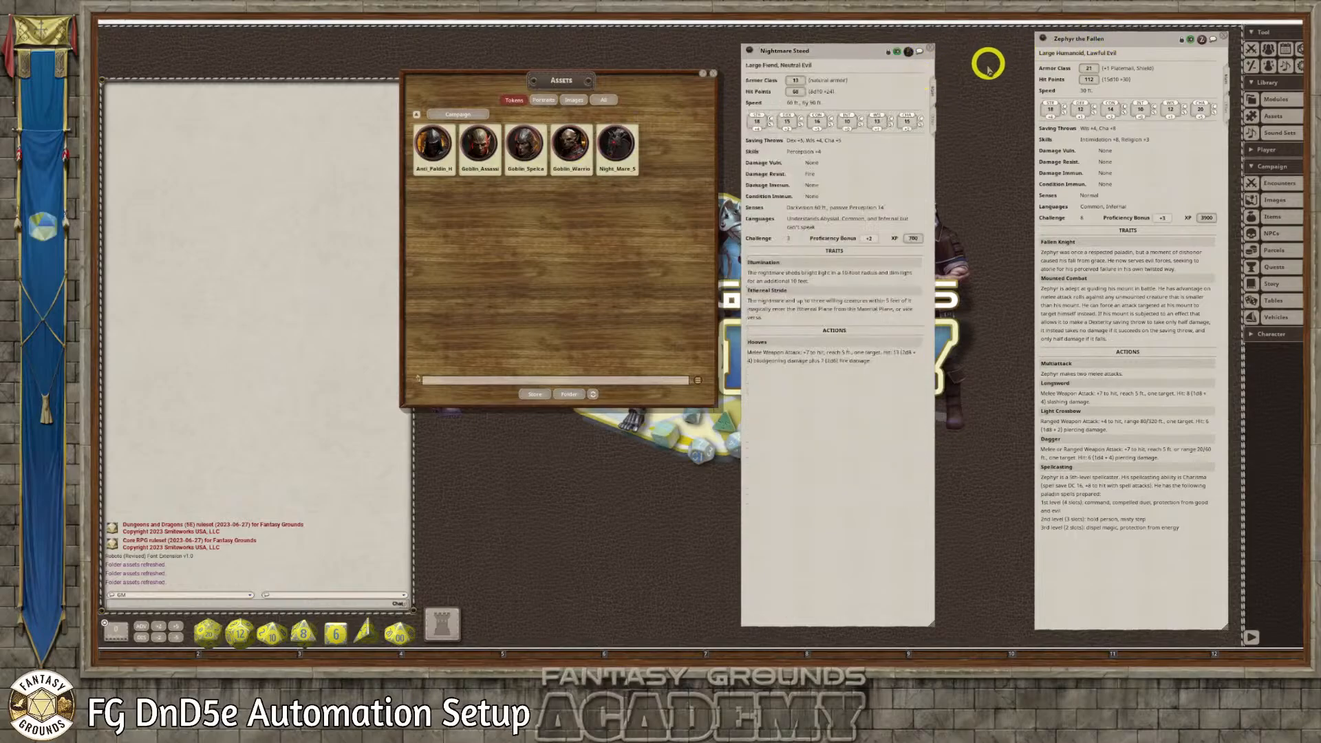
click(930, 49)
Unlock the Zephyr the Fallen record, assign it the Anti_Paldin_Human token and lock it again
drag(1135, 36, 858, 44)
click(887, 53)
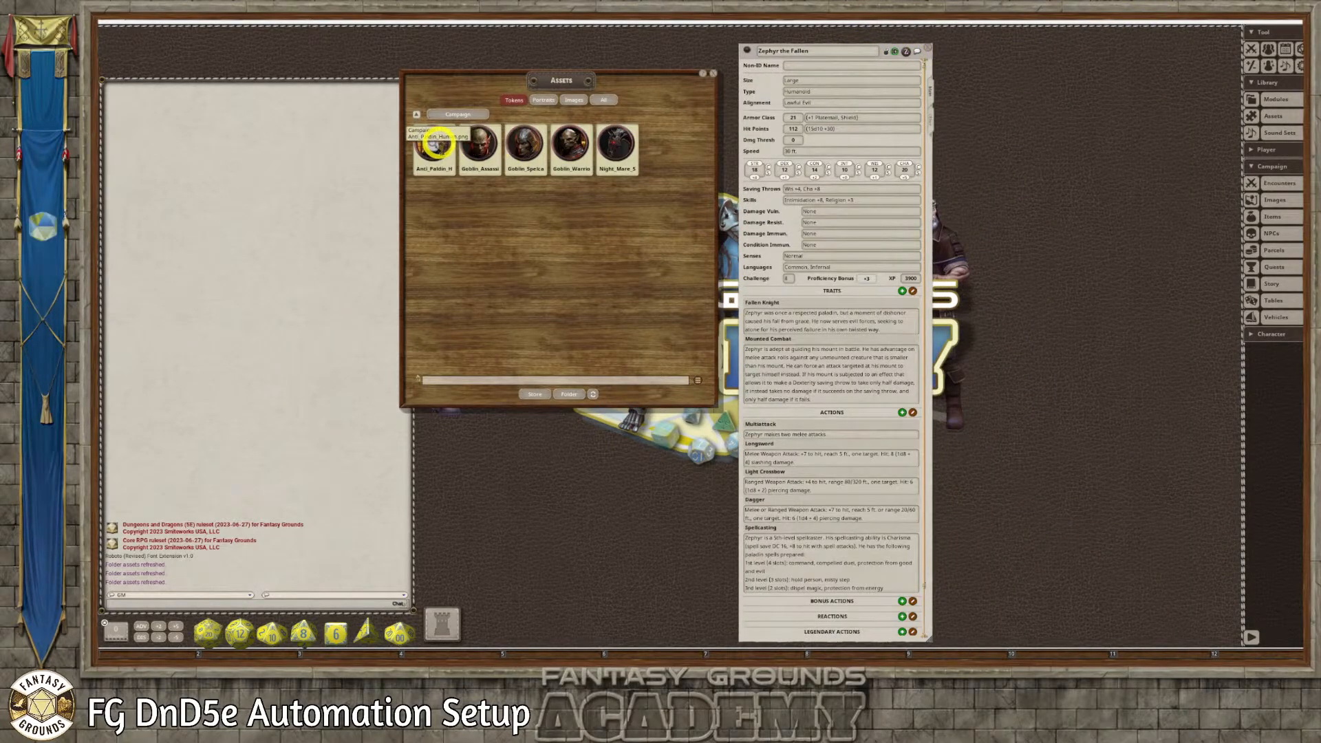
drag(435, 144, 915, 58)
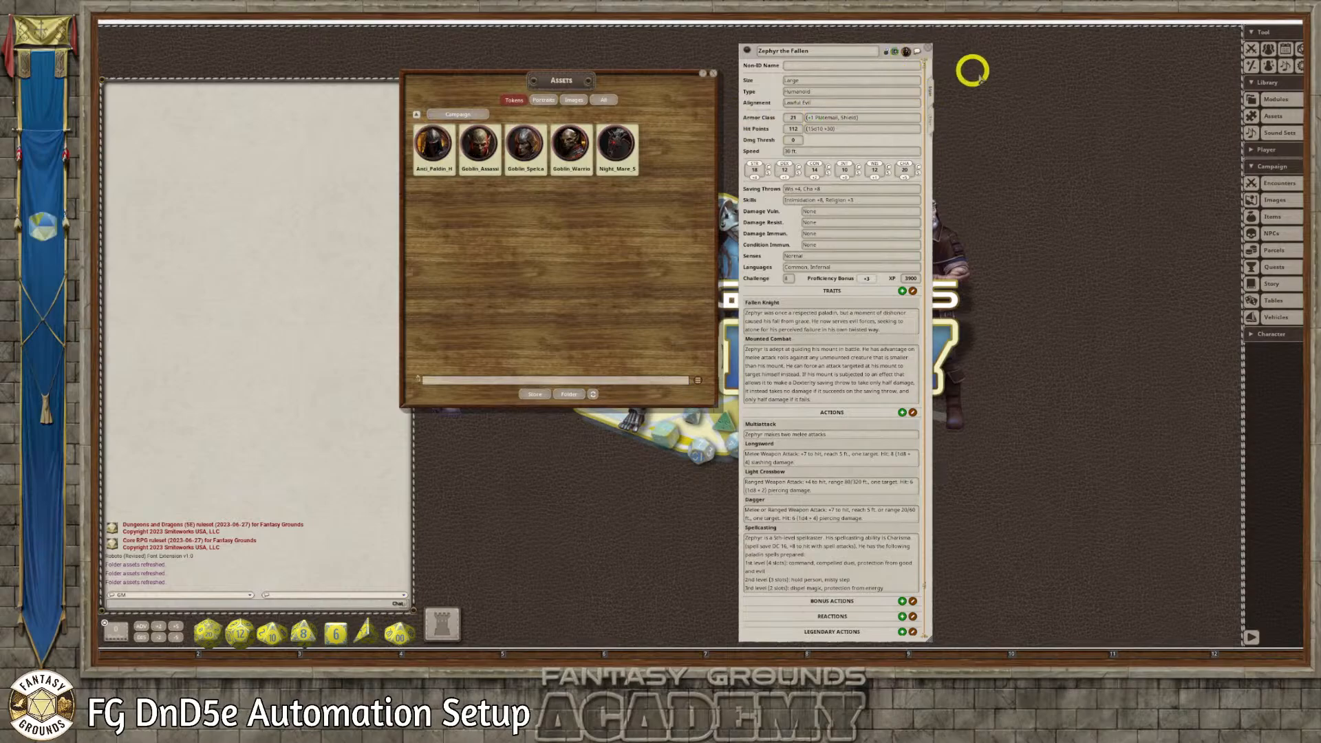
click(886, 51)
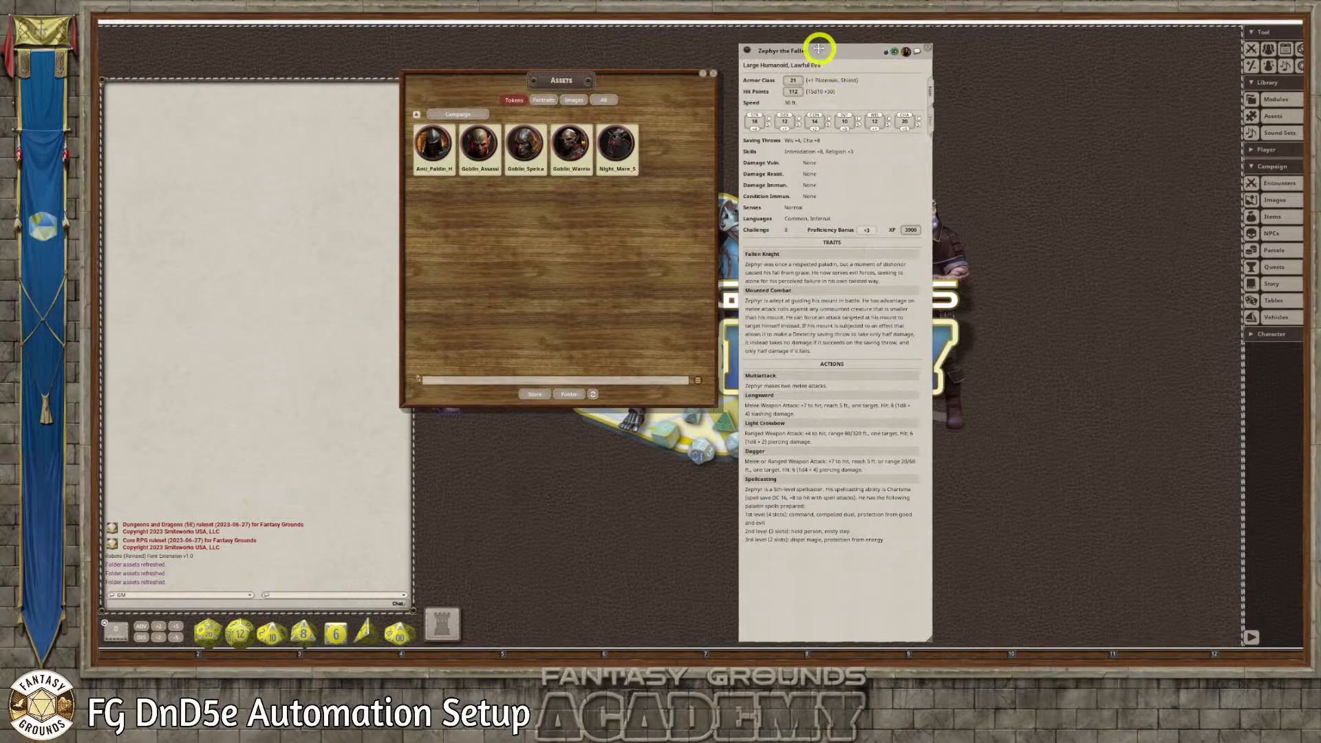
Open Zephyr the Fallen's descriptive notes for editing and insert a blank line between the Background paragraph and the stat block heading
drag(819, 47, 811, 37)
click(922, 110)
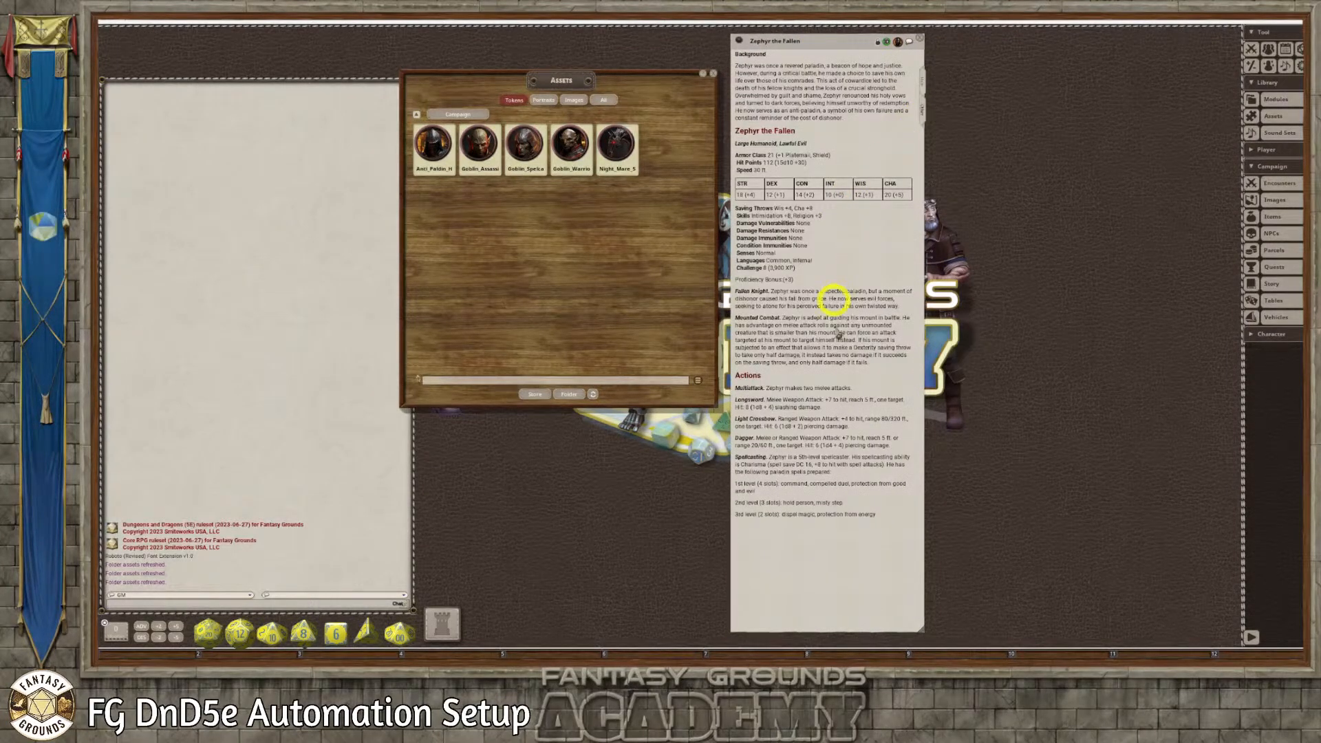
click(878, 44)
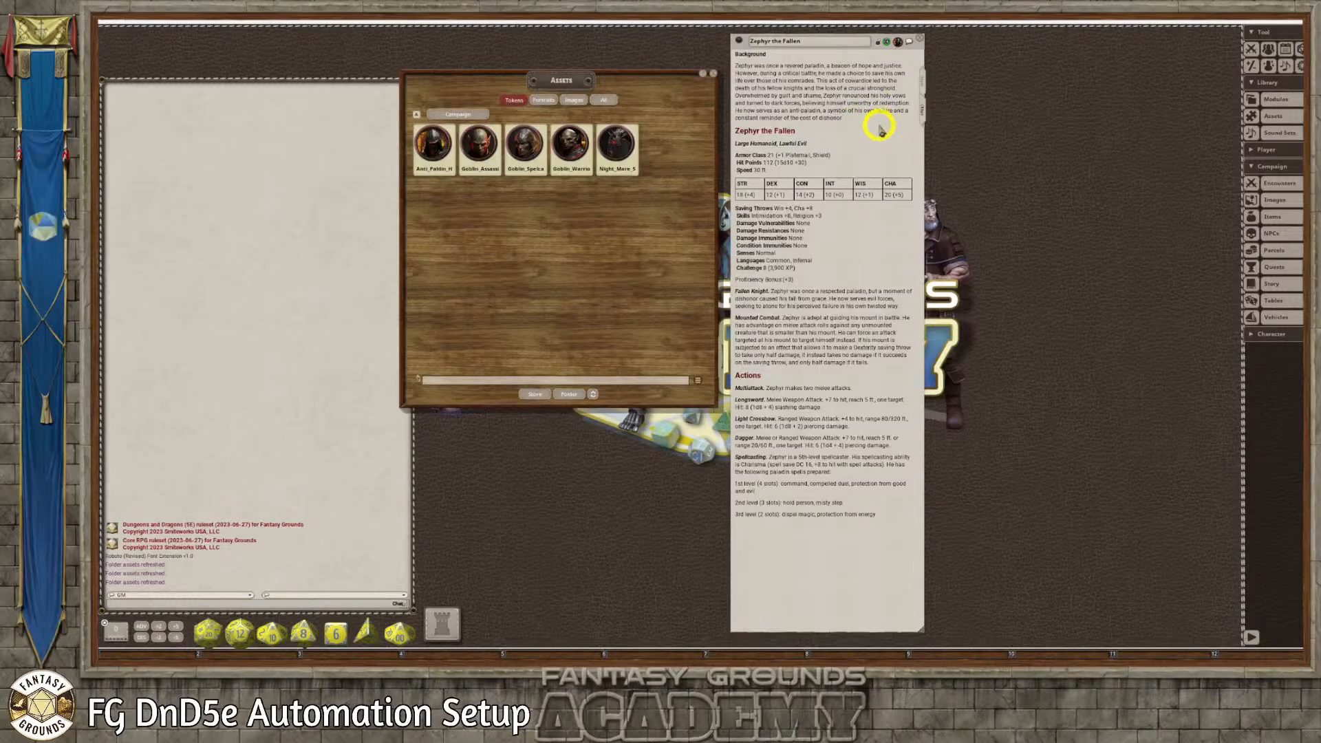
key(Return)
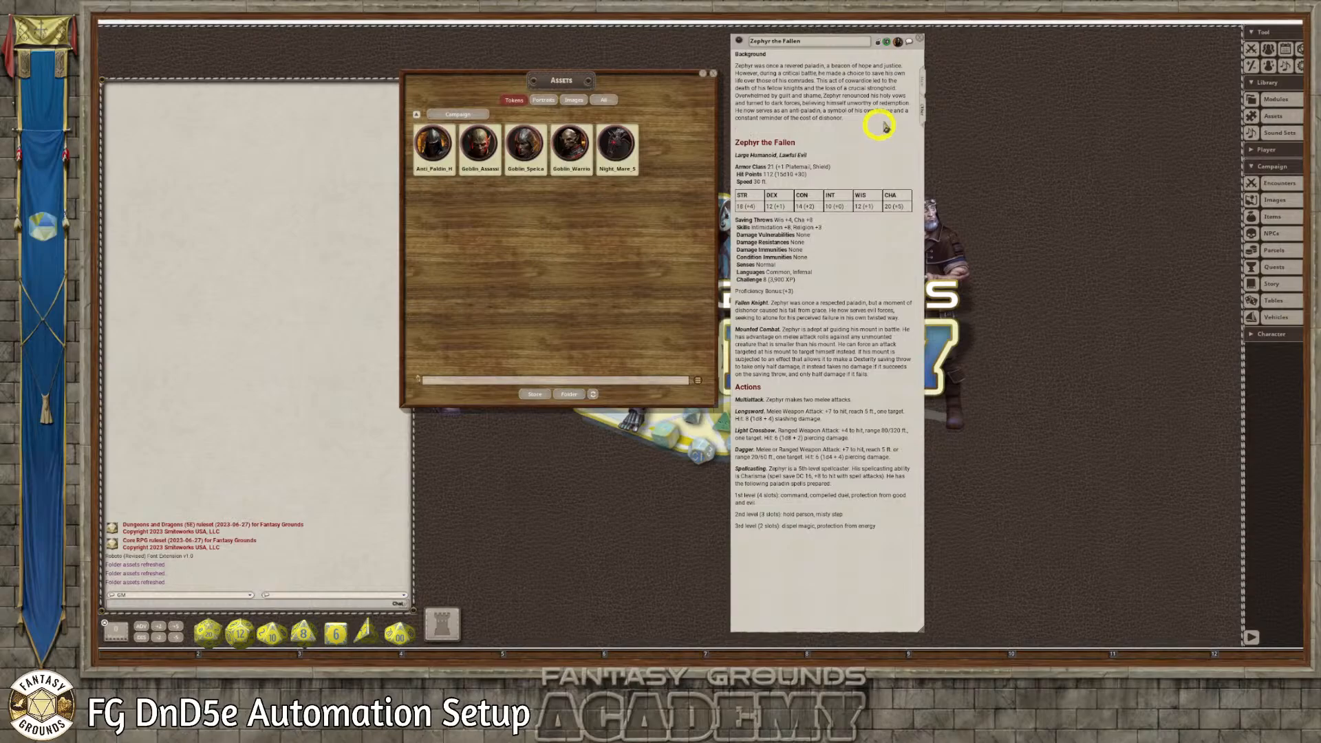
Insert a link to the handout_Zephyr image below the Background paragraph, captioned "Image: Zephyr the Fallen"
click(1276, 199)
drag(825, 129, 1058, 131)
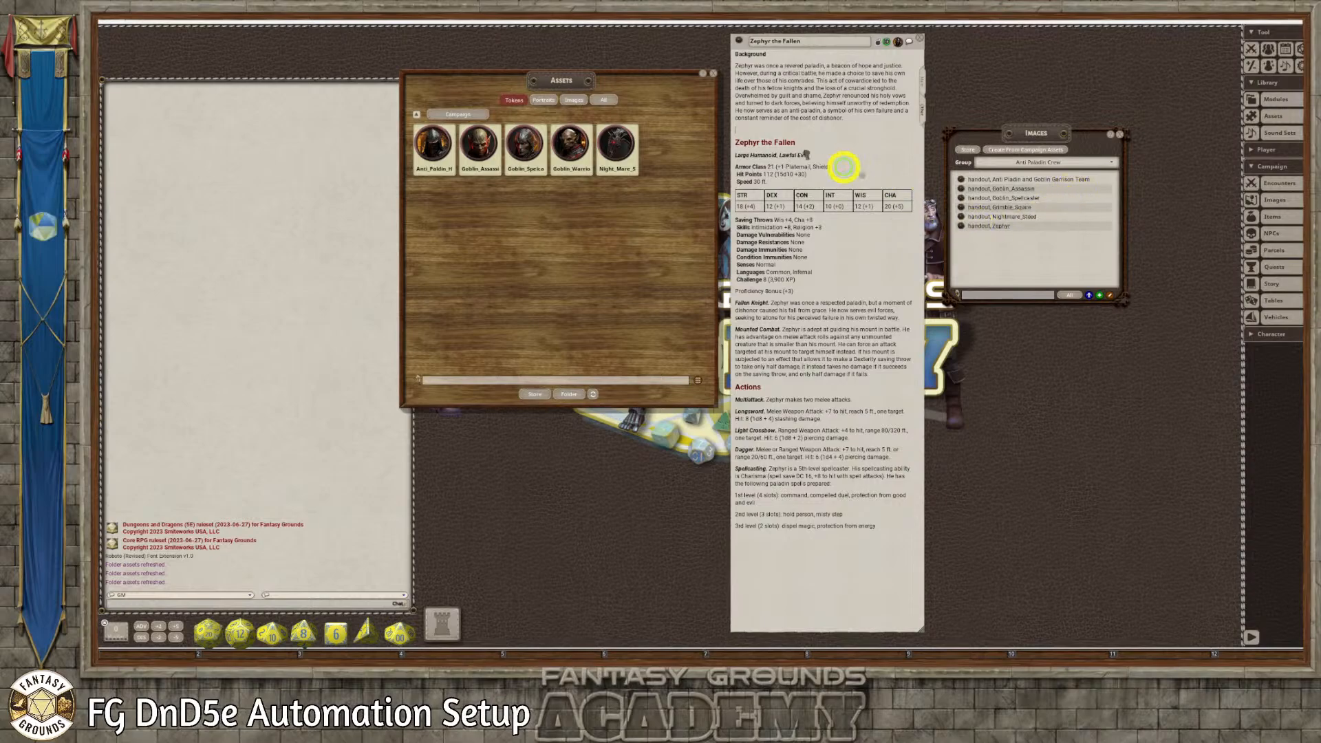
drag(743, 131, 743, 131)
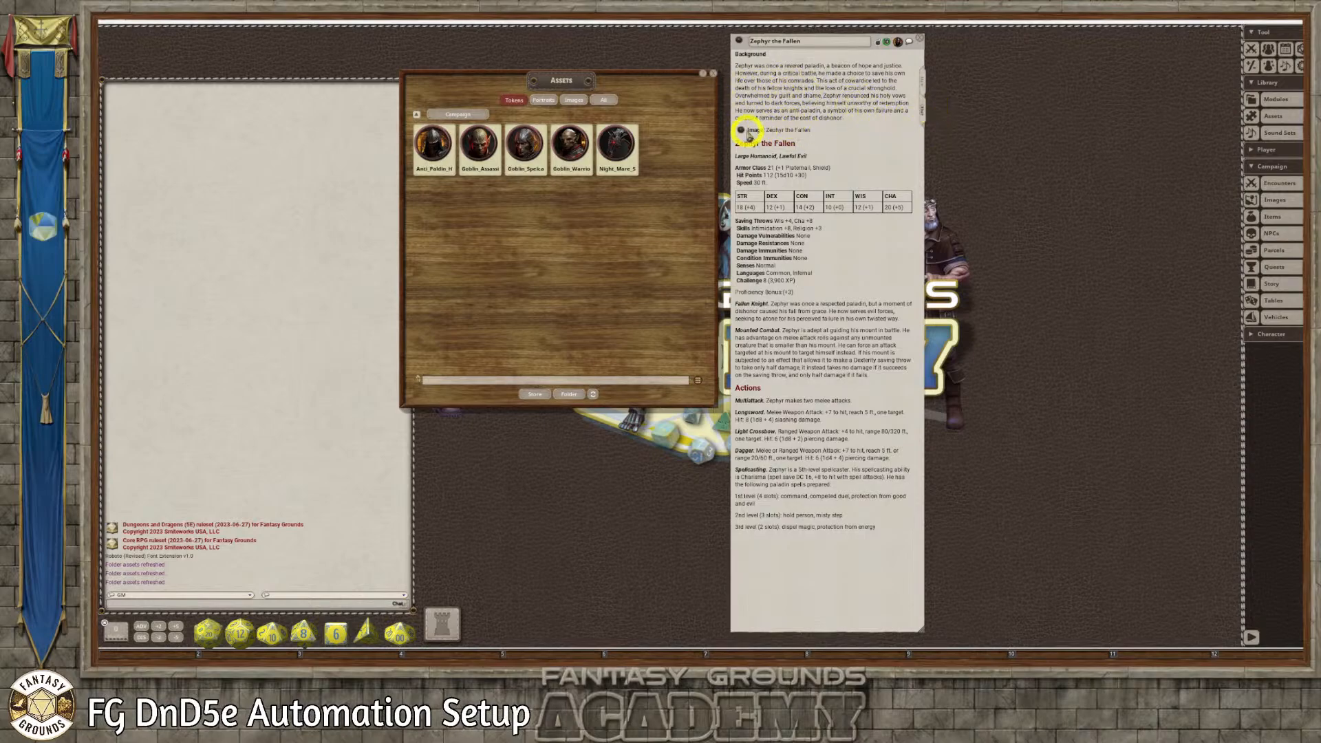
Open the linked Zephyr handout in an enlarged window, set its unidentified name to Evil Knight and lock it
click(741, 131)
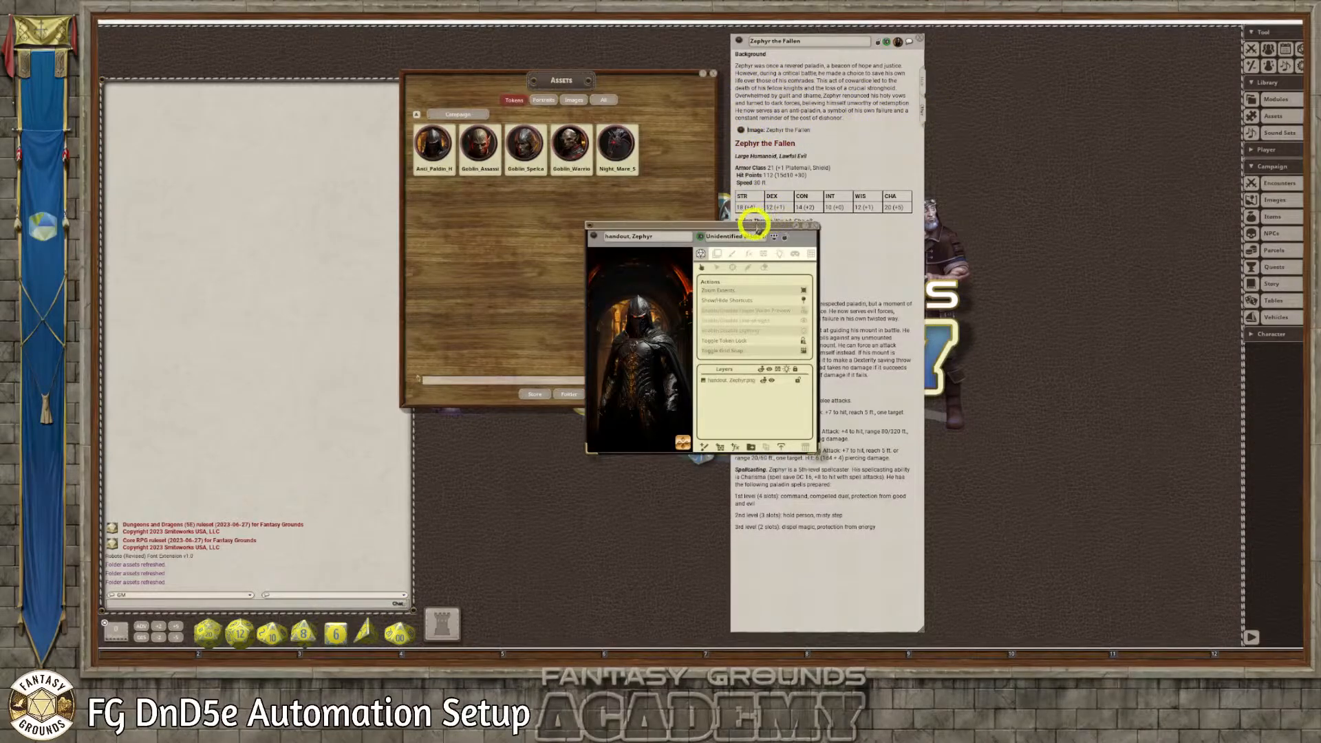
drag(755, 218, 887, 67)
drag(950, 286, 1090, 488)
scroll(890, 372, up, 2)
scroll(773, 140, down, 1)
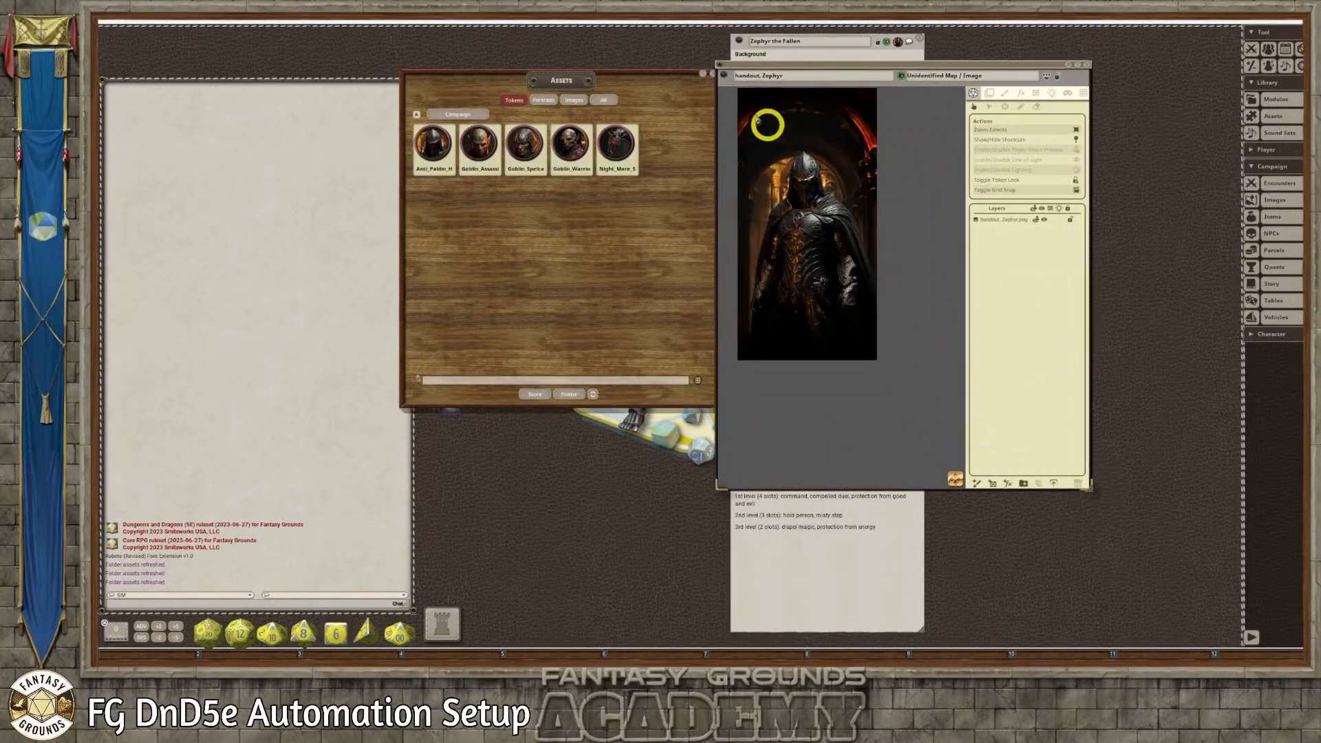
click(903, 79)
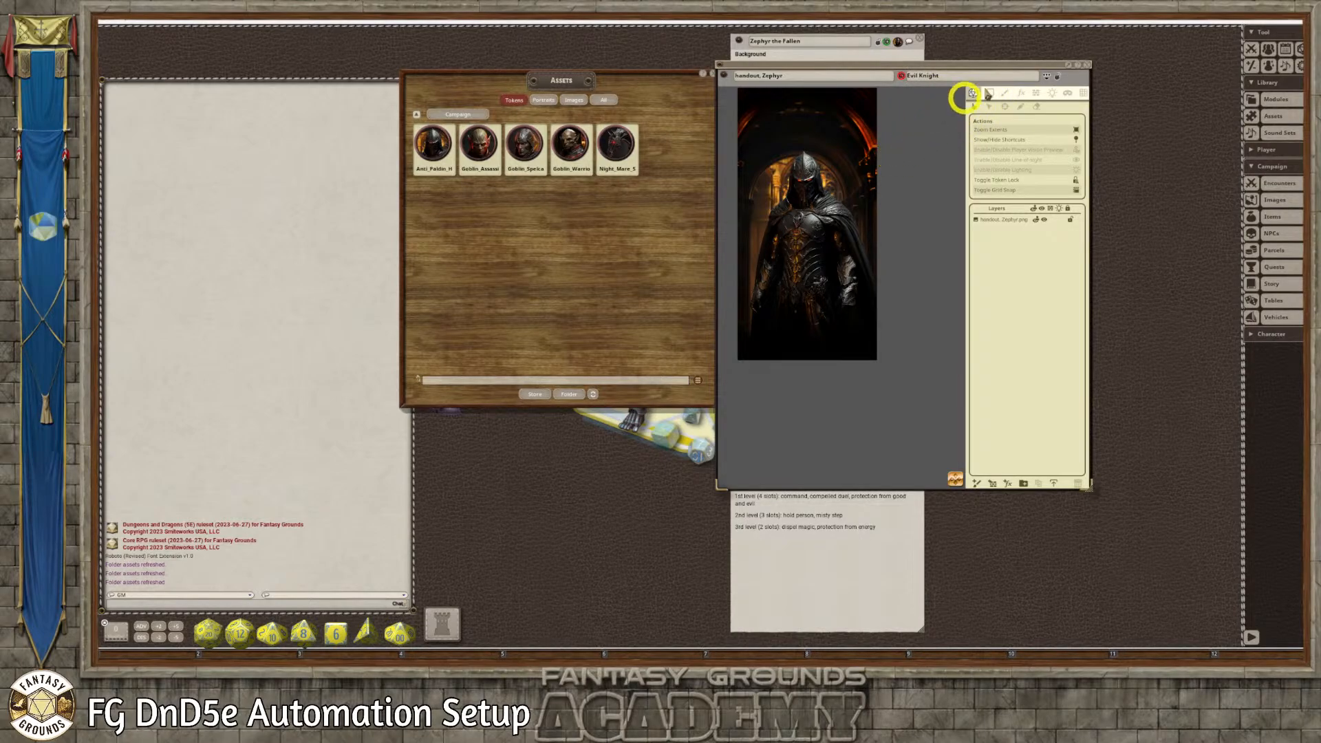
click(1058, 76)
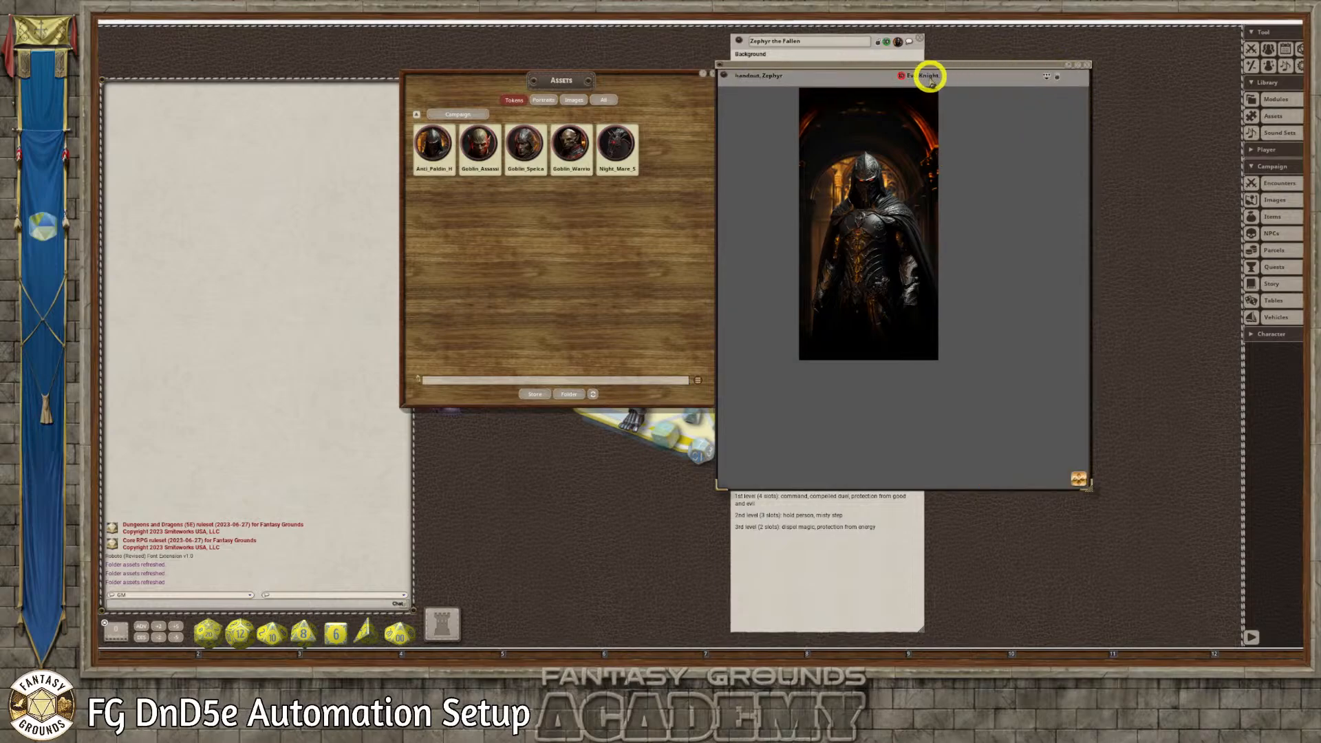
Close the Zephyr handout, the Zephyr the Fallen record and the Assets window
scroll(903, 208, up, 3)
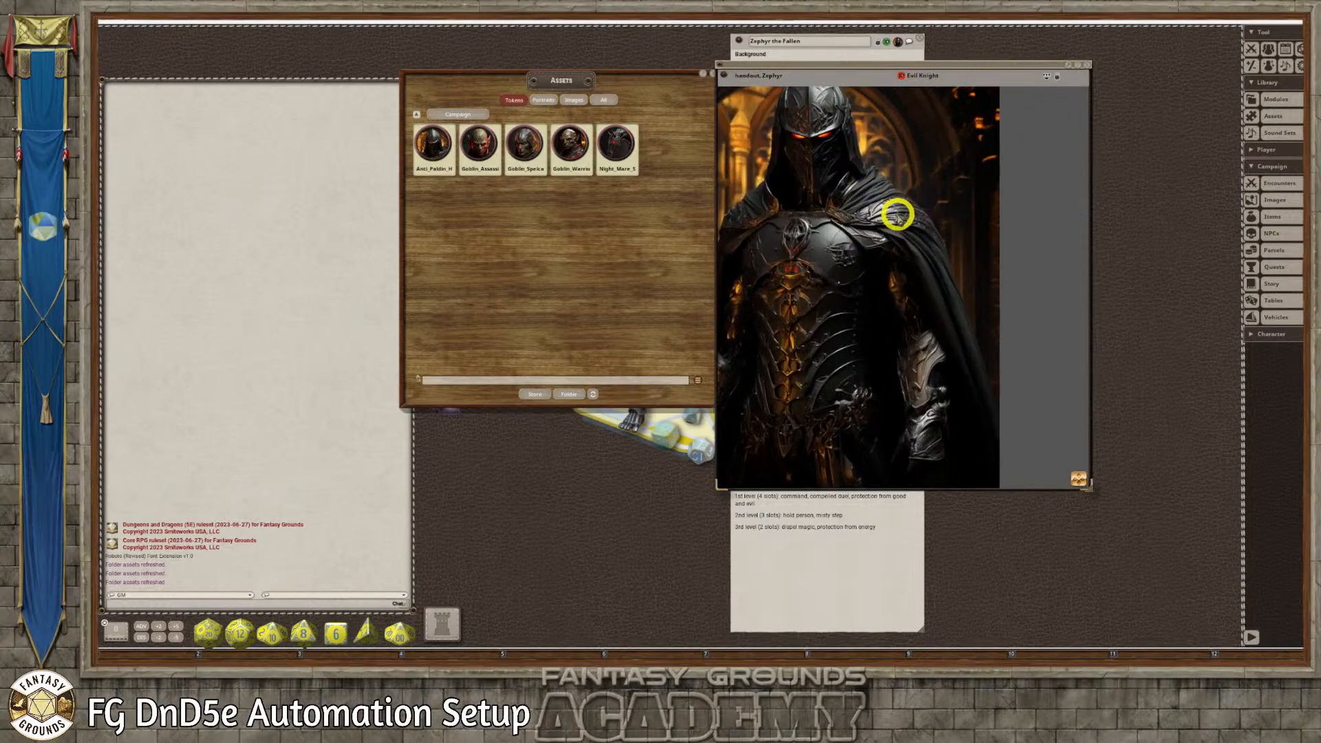
scroll(894, 216, down, 3)
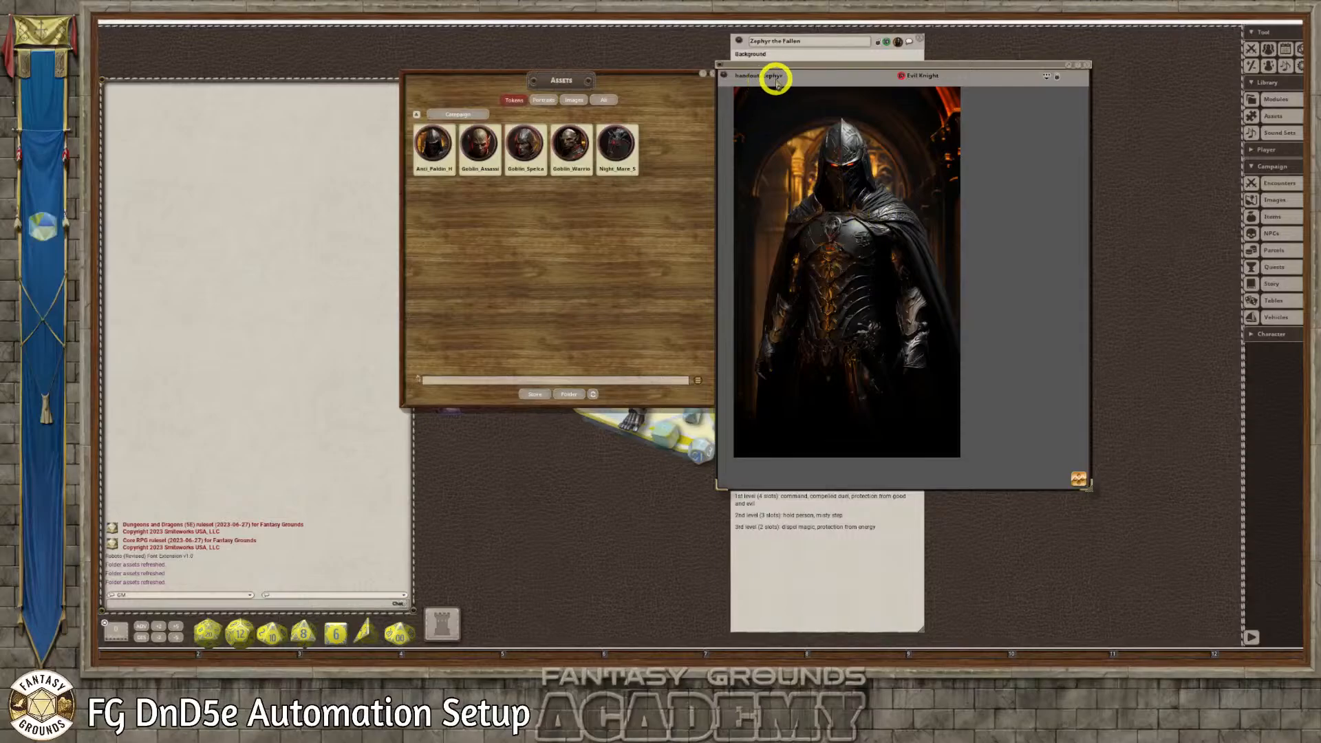
scroll(888, 210, up, 1)
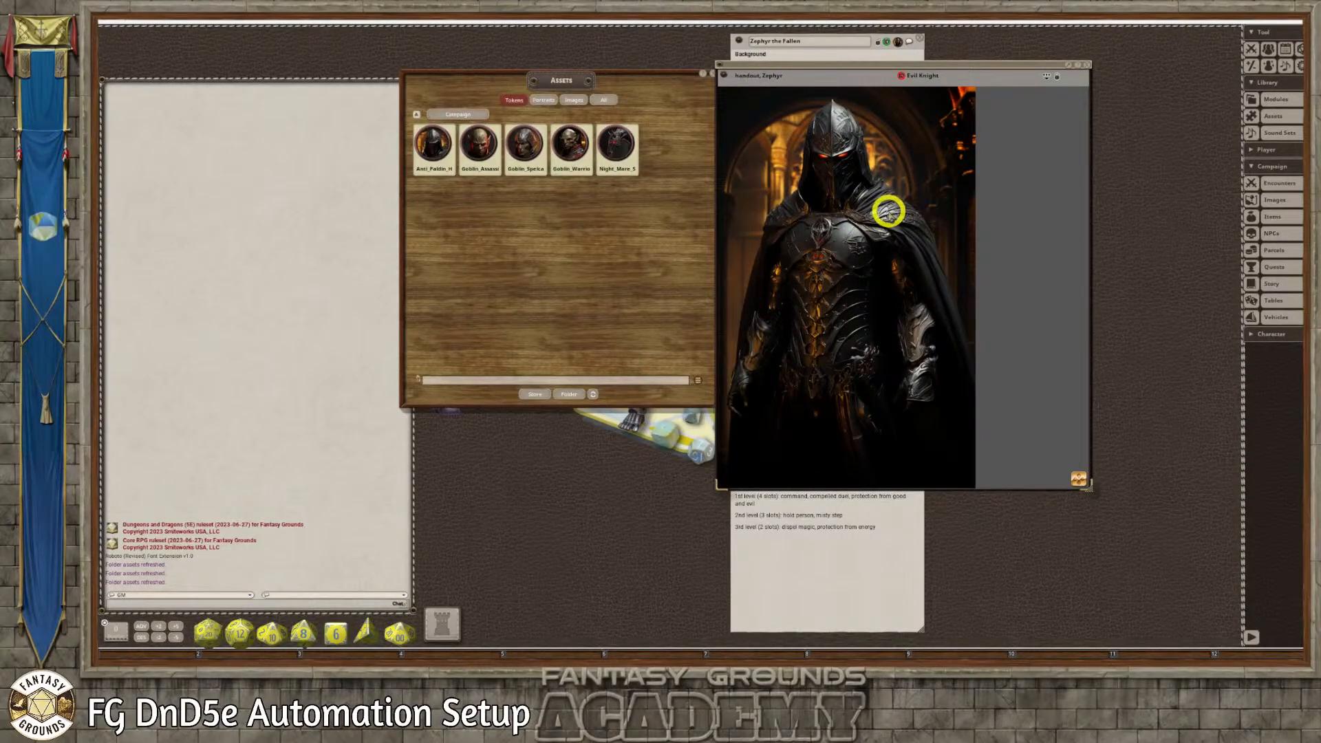
scroll(888, 212, down, 1)
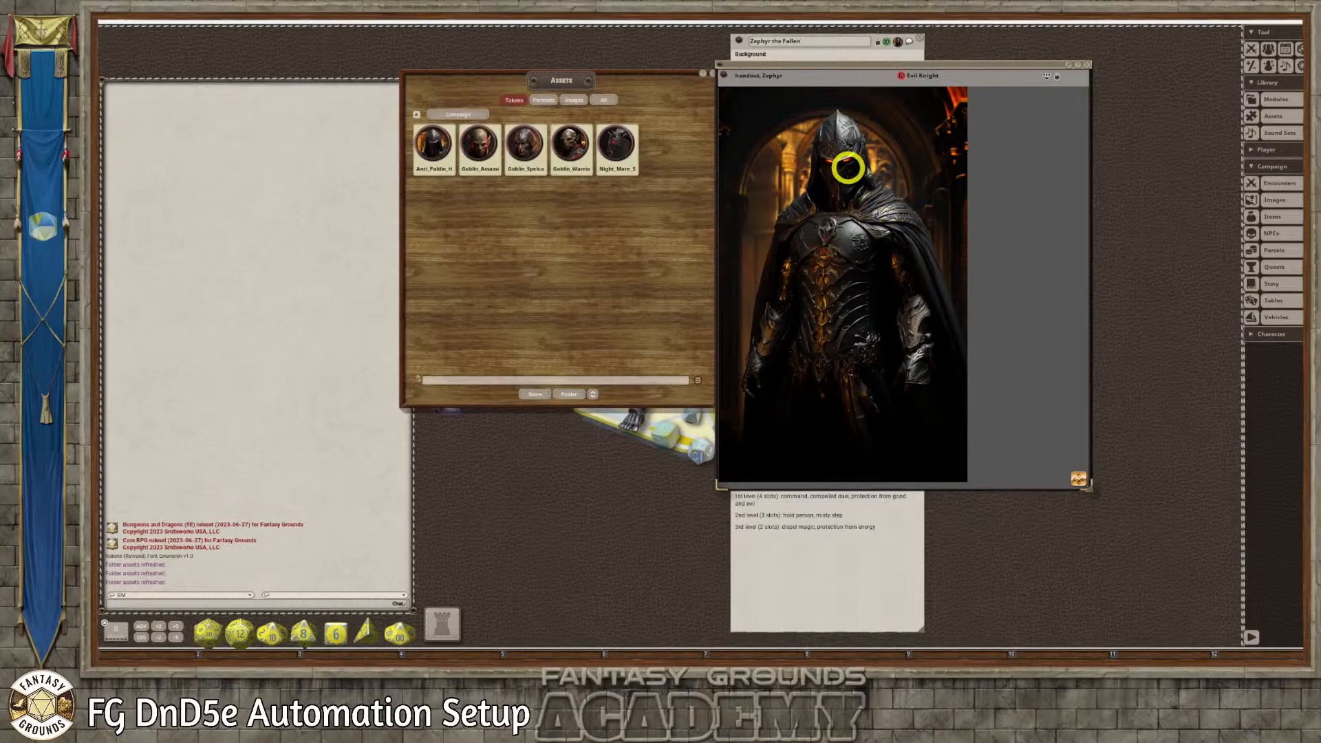
scroll(831, 200, up, 1)
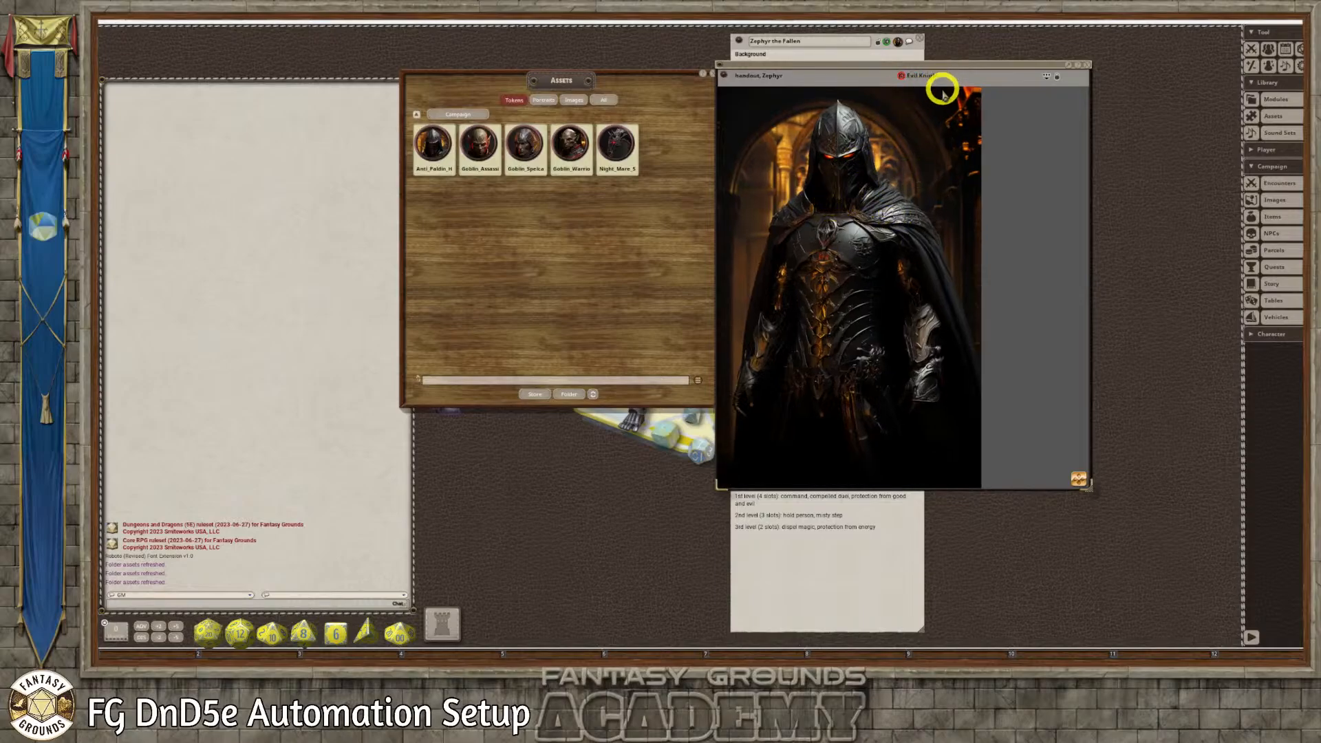
scroll(938, 188, down, 1)
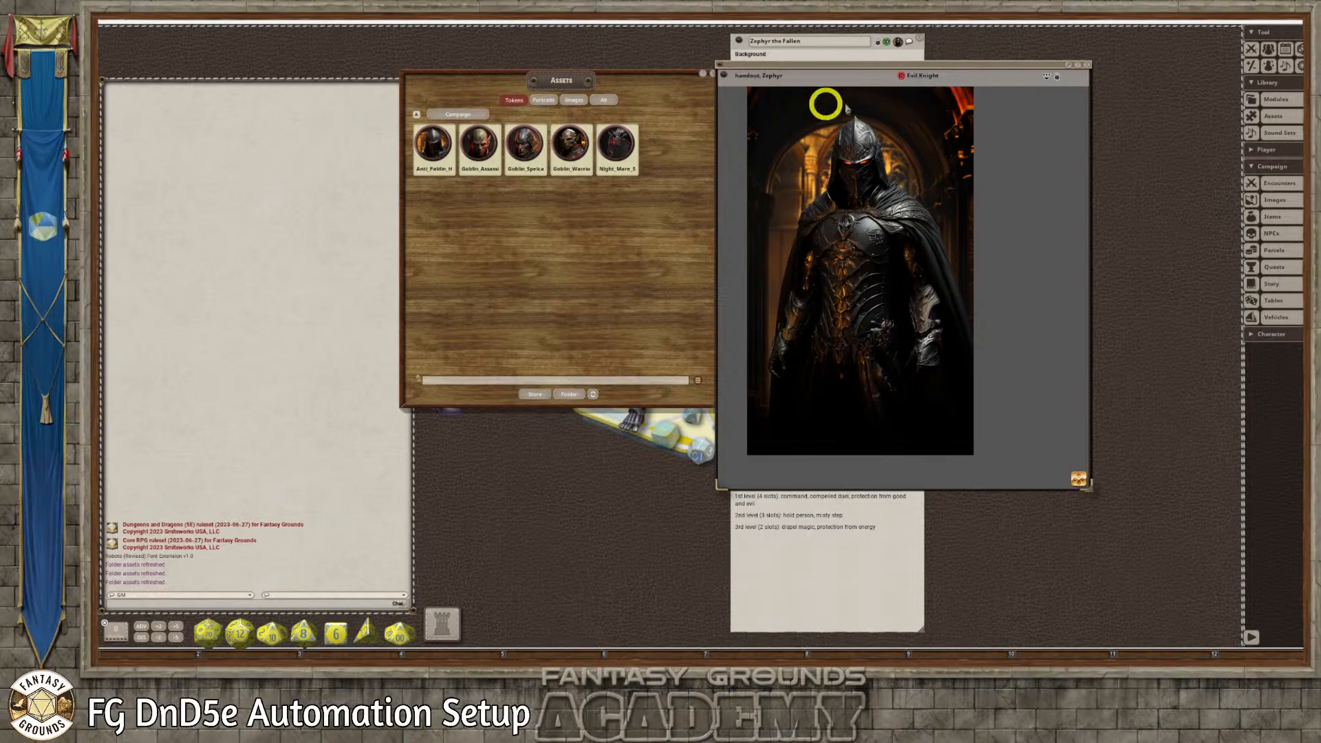
click(1087, 66)
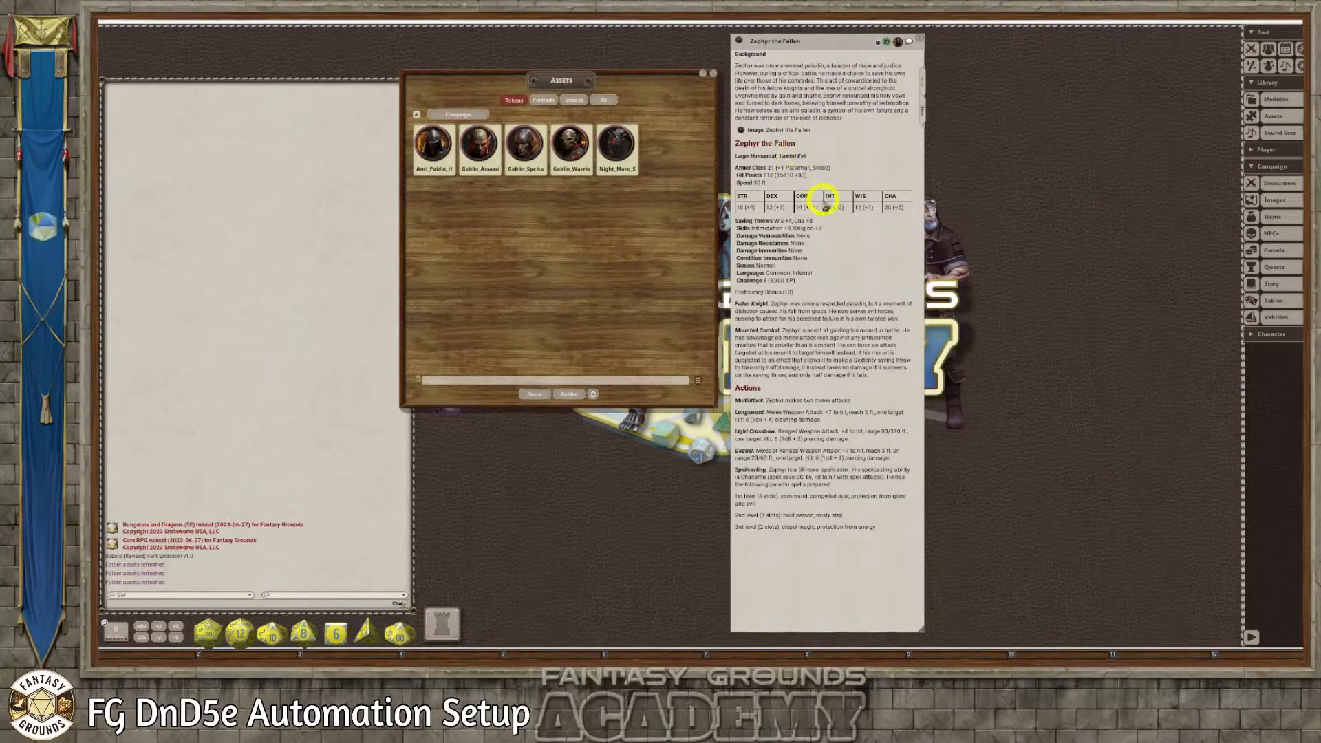
click(922, 36)
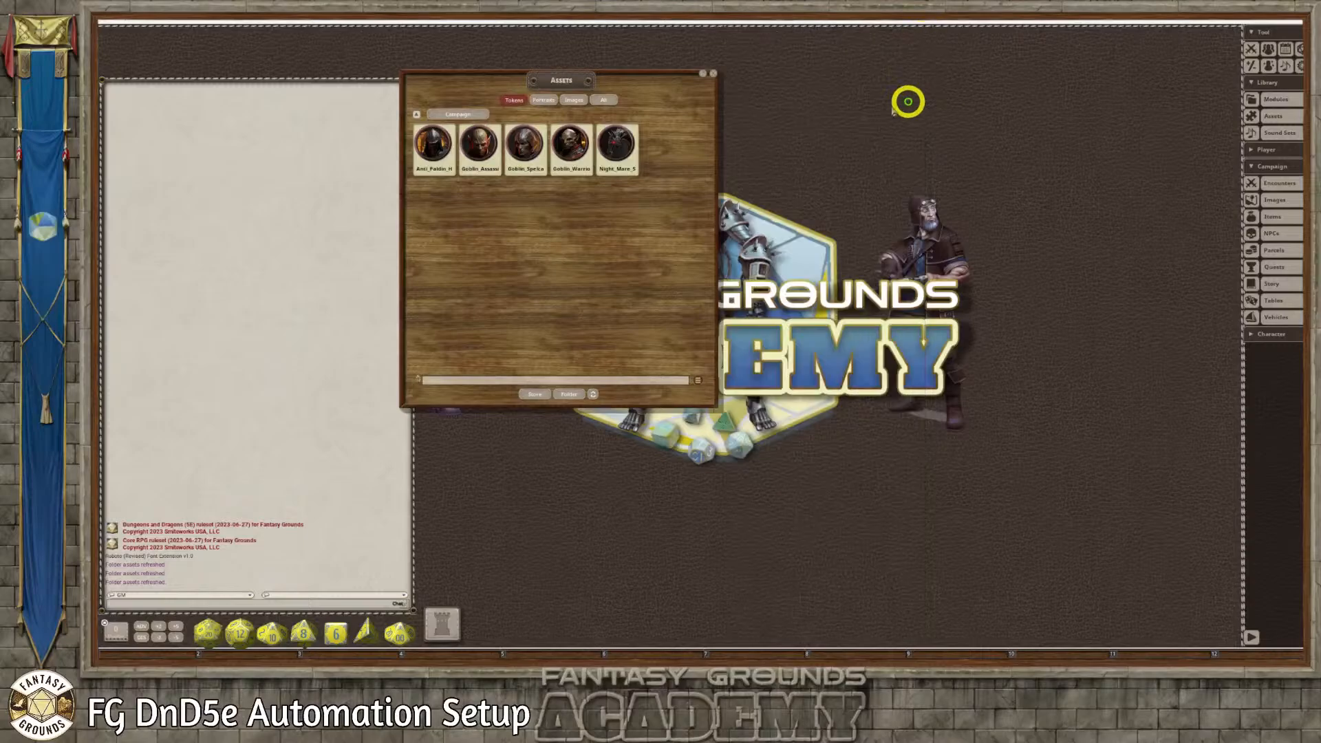
click(713, 73)
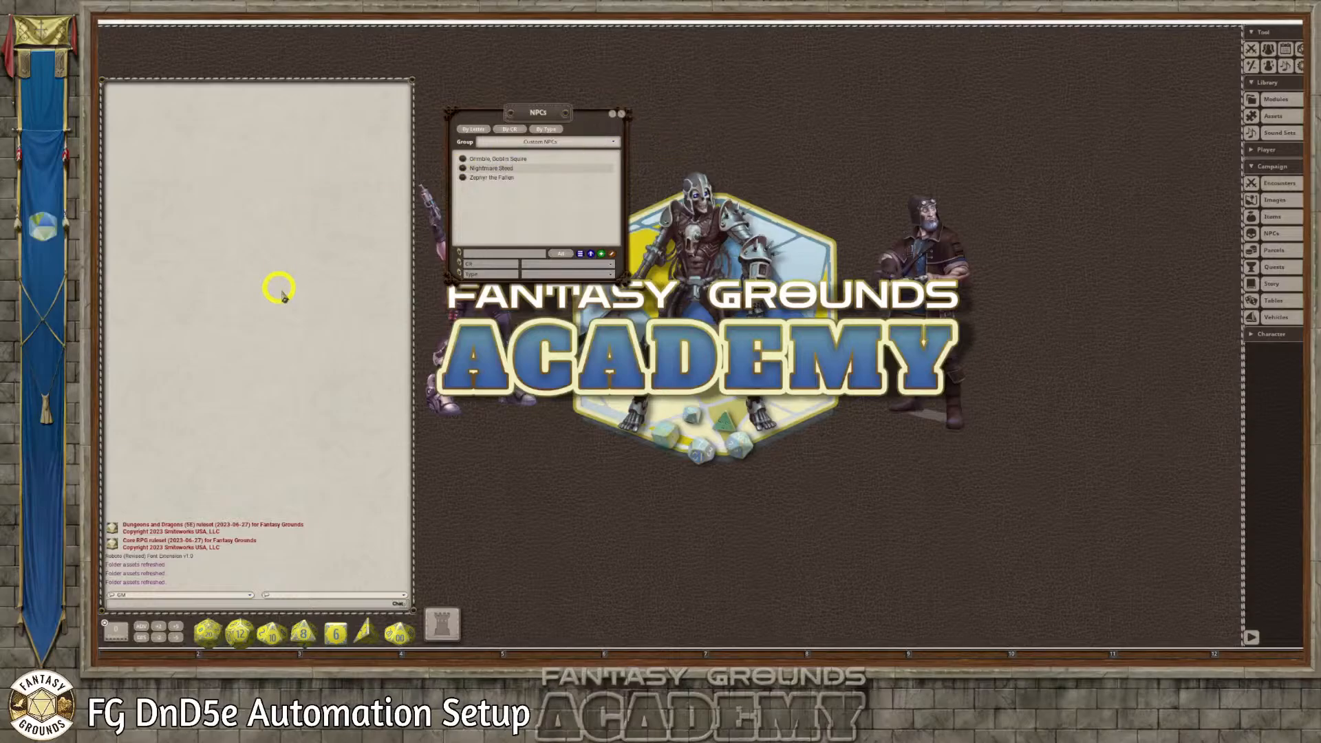
Switch to Discord and open the private server's midjourney channel
click(342, 666)
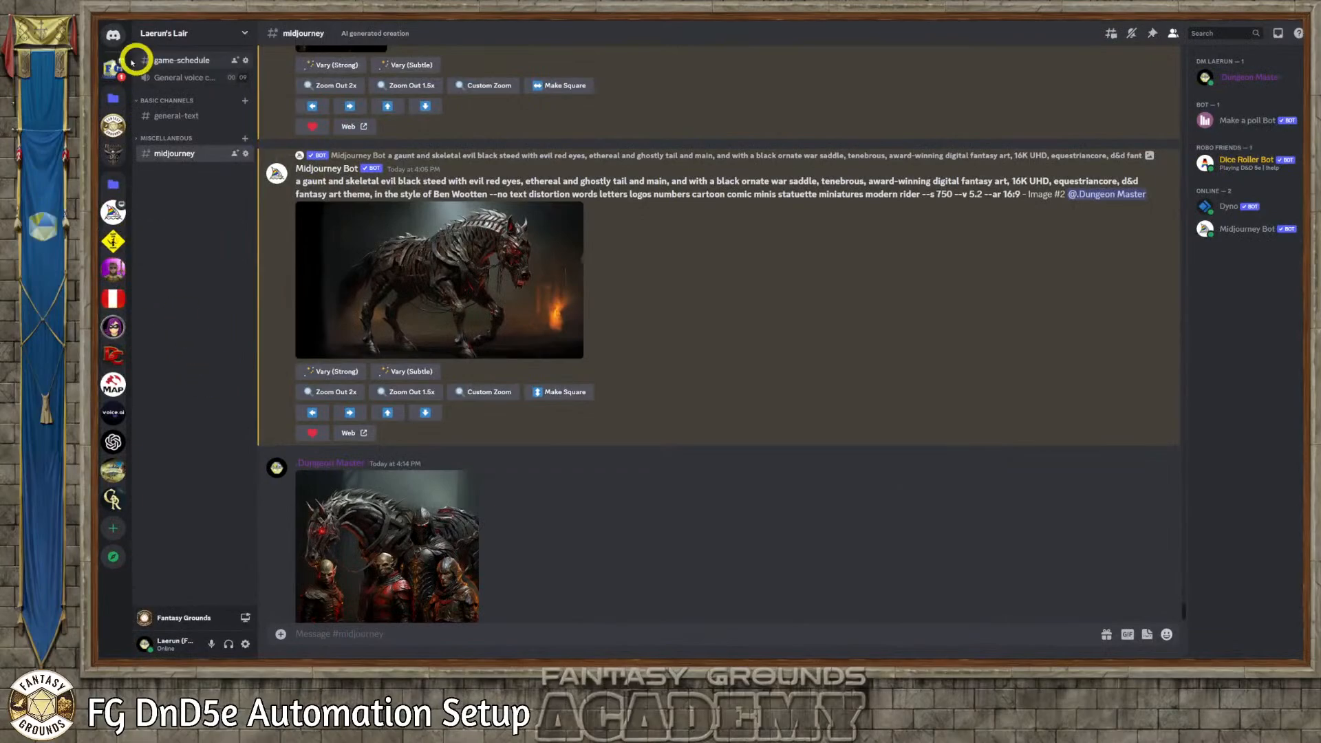
click(114, 70)
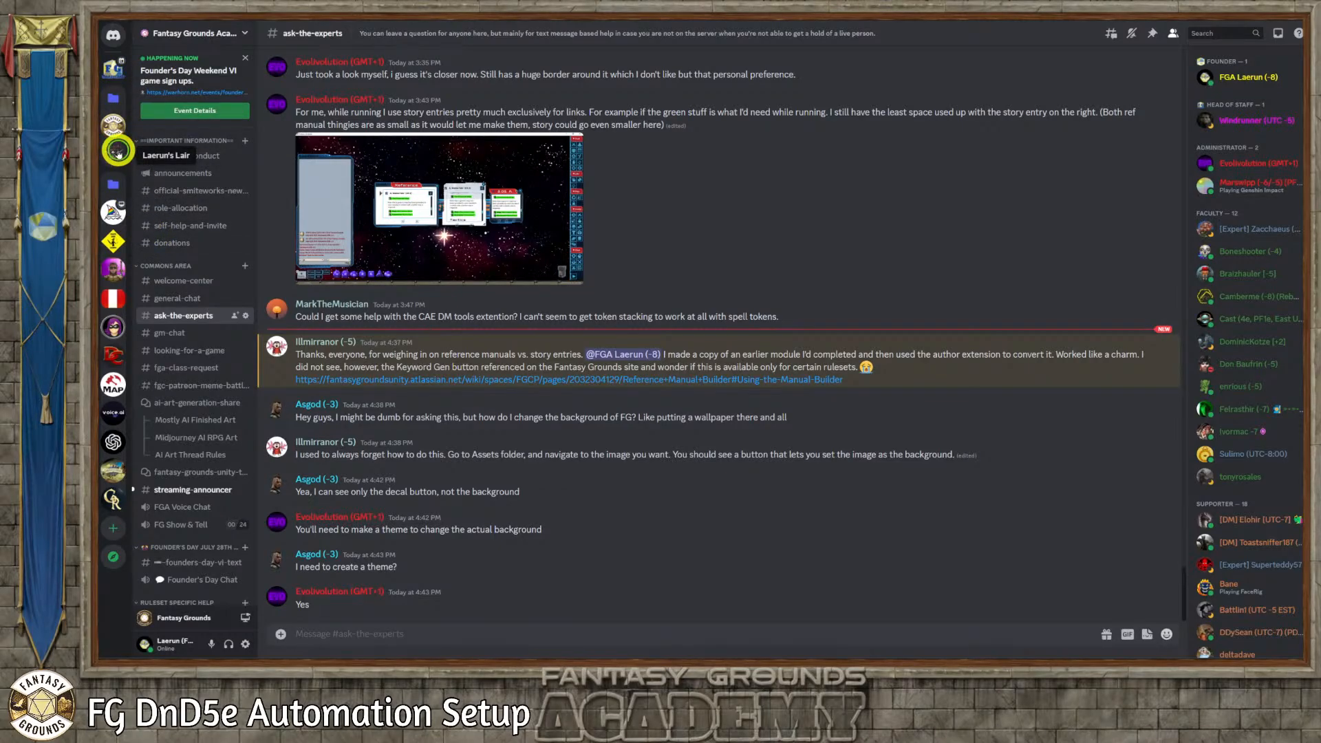
click(115, 151)
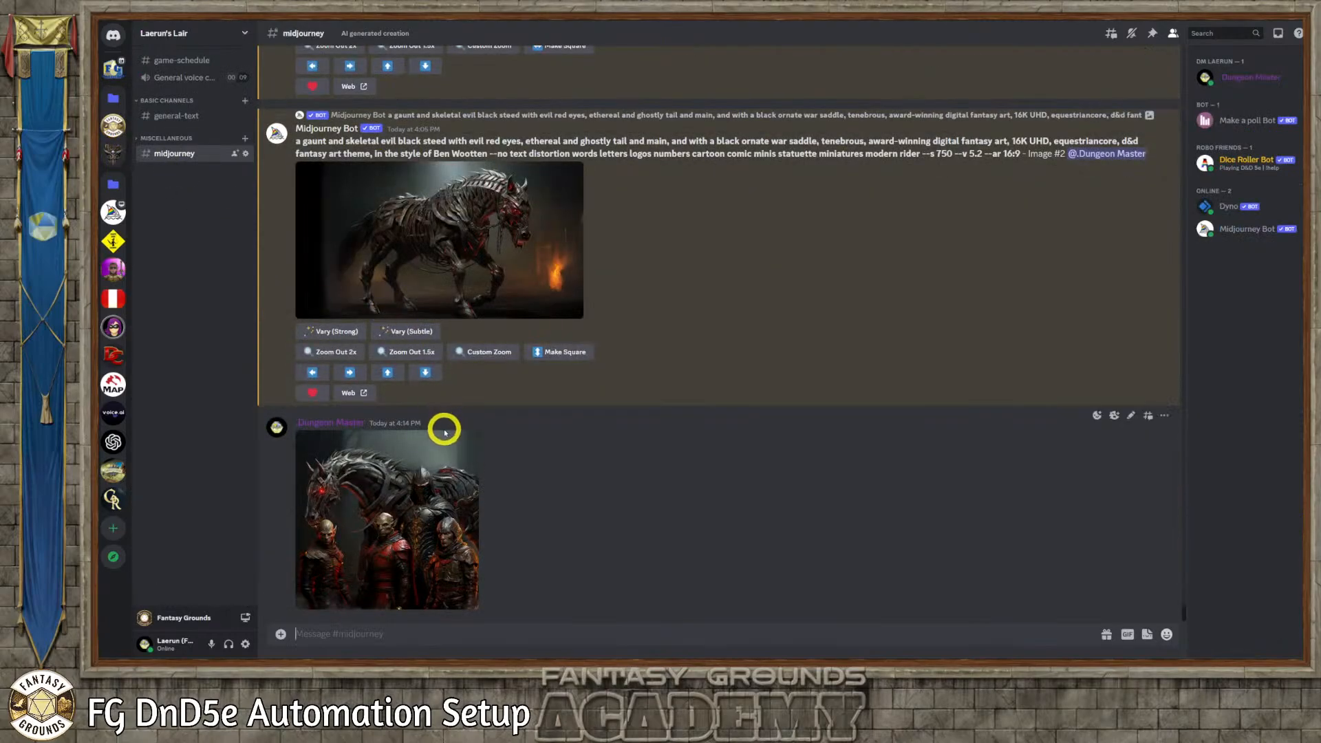
Look through the midjourney channel's anti-paladin image generations and their prompts, ending at the most recent post
scroll(446, 420, up, 4)
scroll(445, 419, up, 8)
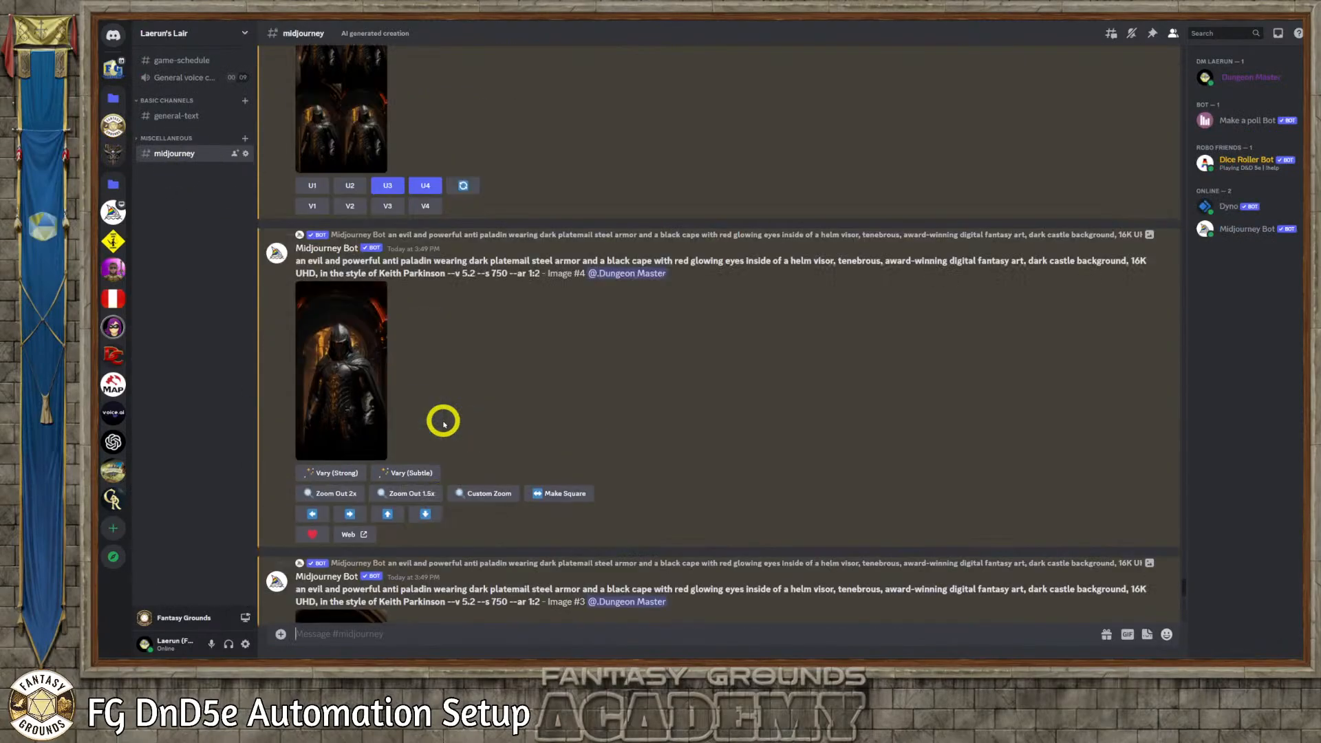
scroll(444, 422, up, 10)
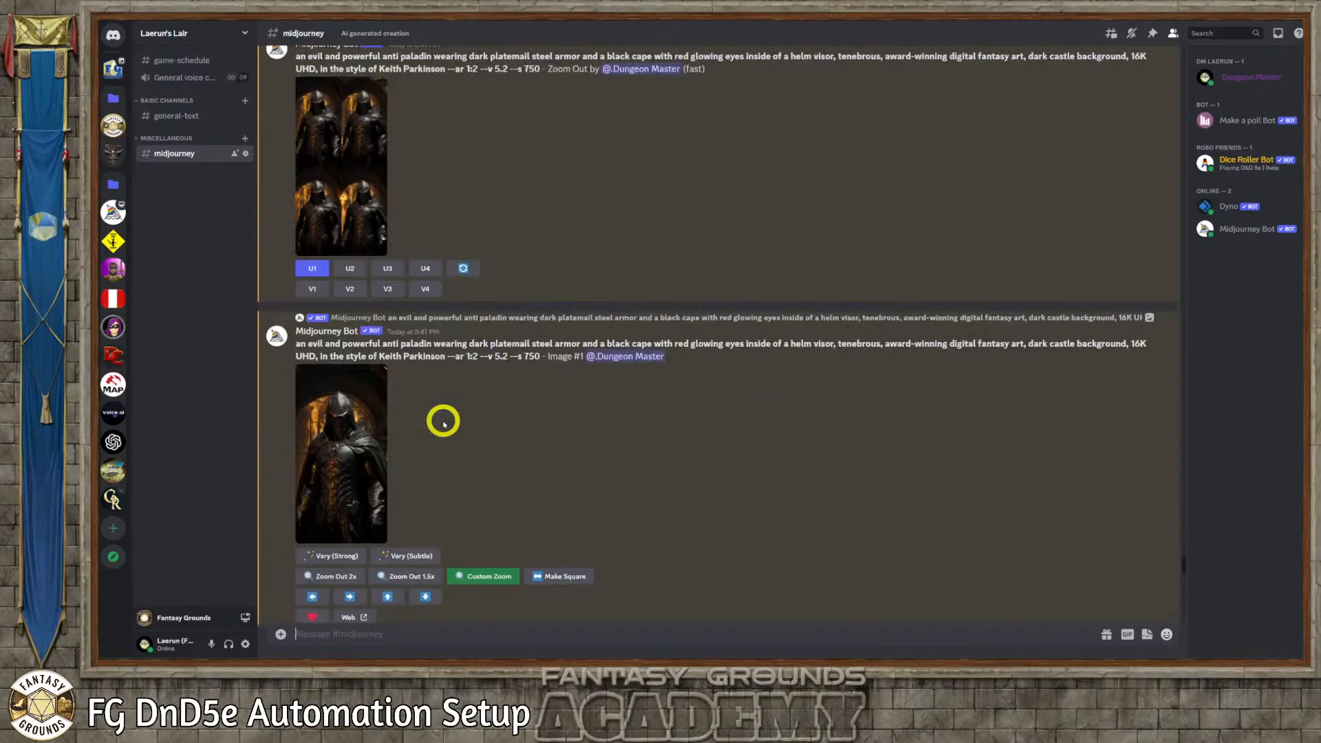
scroll(443, 423, up, 3)
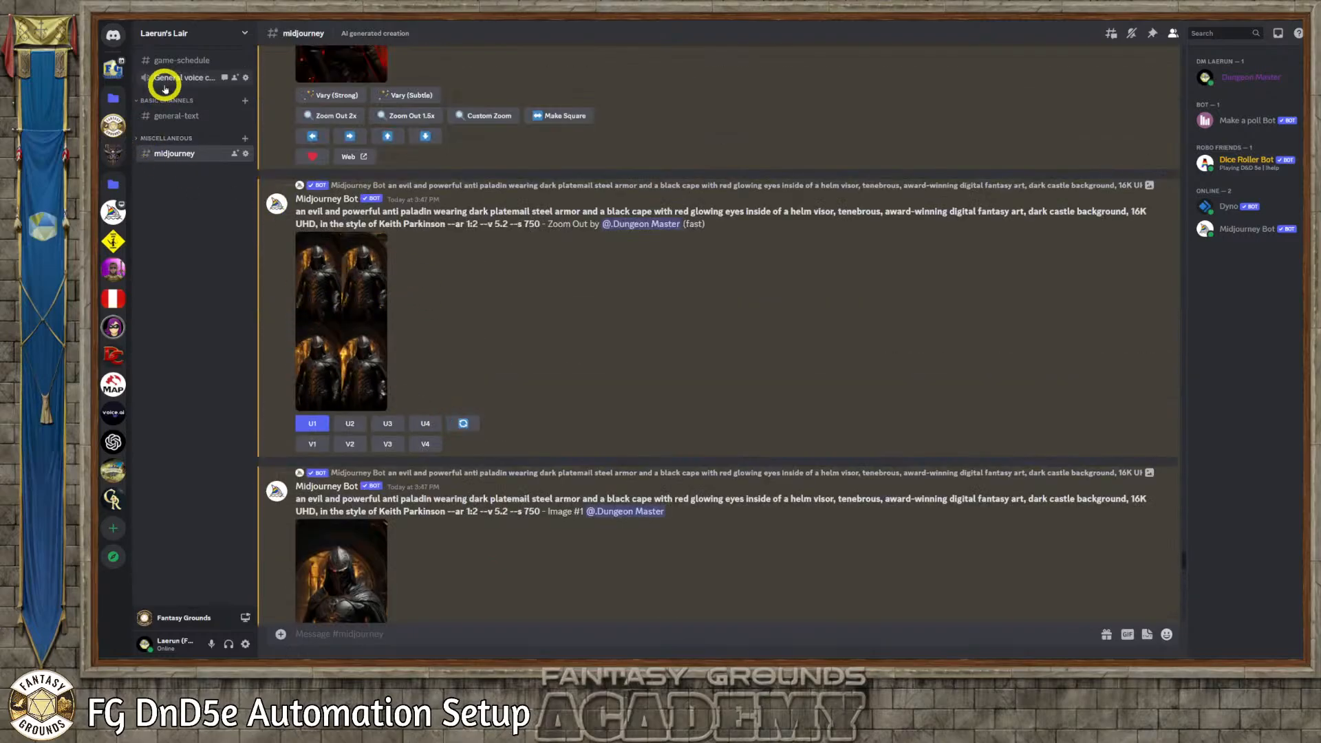
click(174, 160)
scroll(437, 357, down, 10)
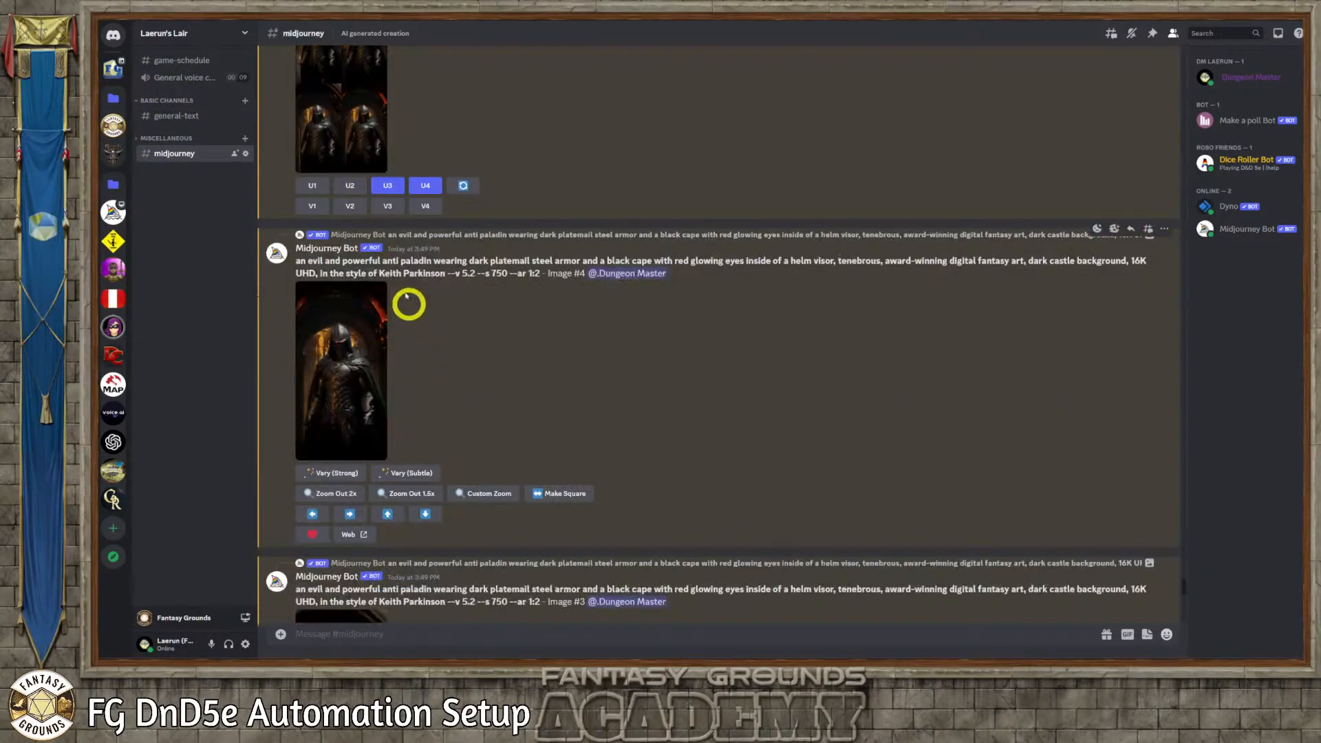
scroll(466, 350, down, 10)
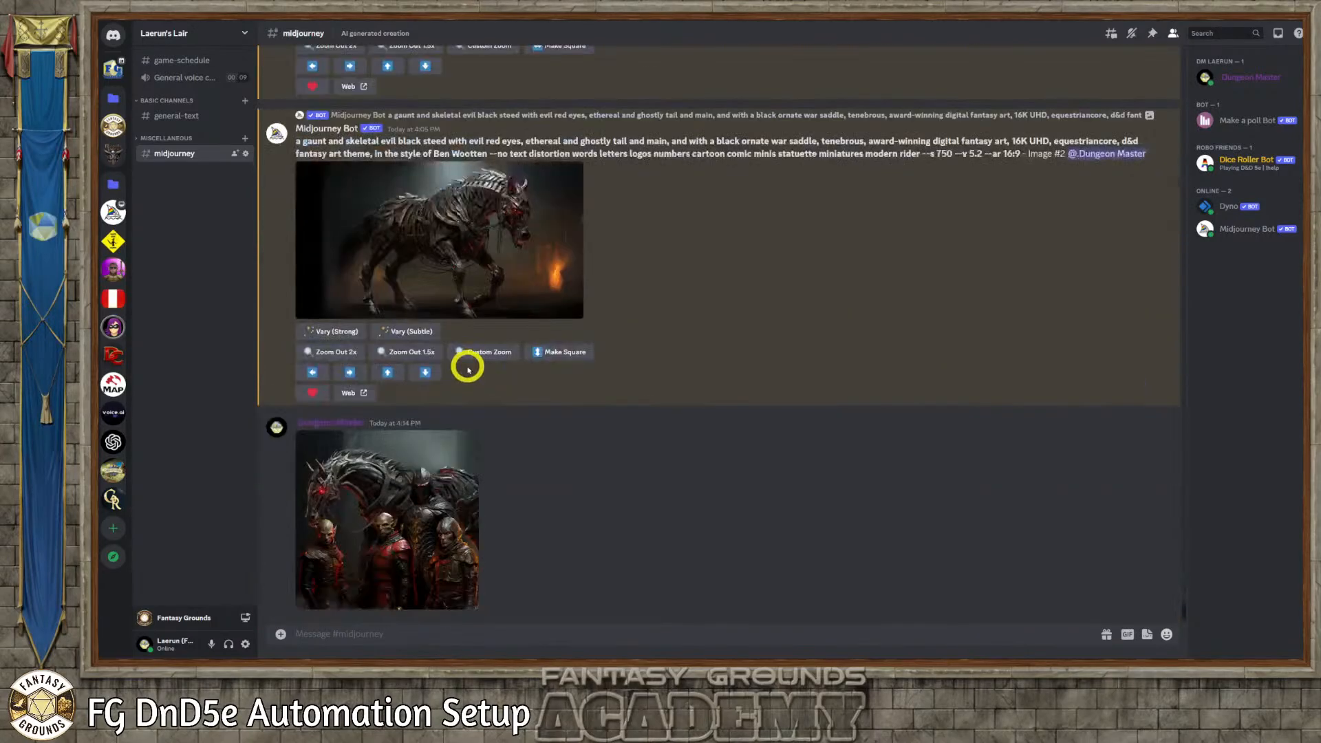
View the group picture of the anti-paladin, steed and goblins full size in the browser
click(421, 468)
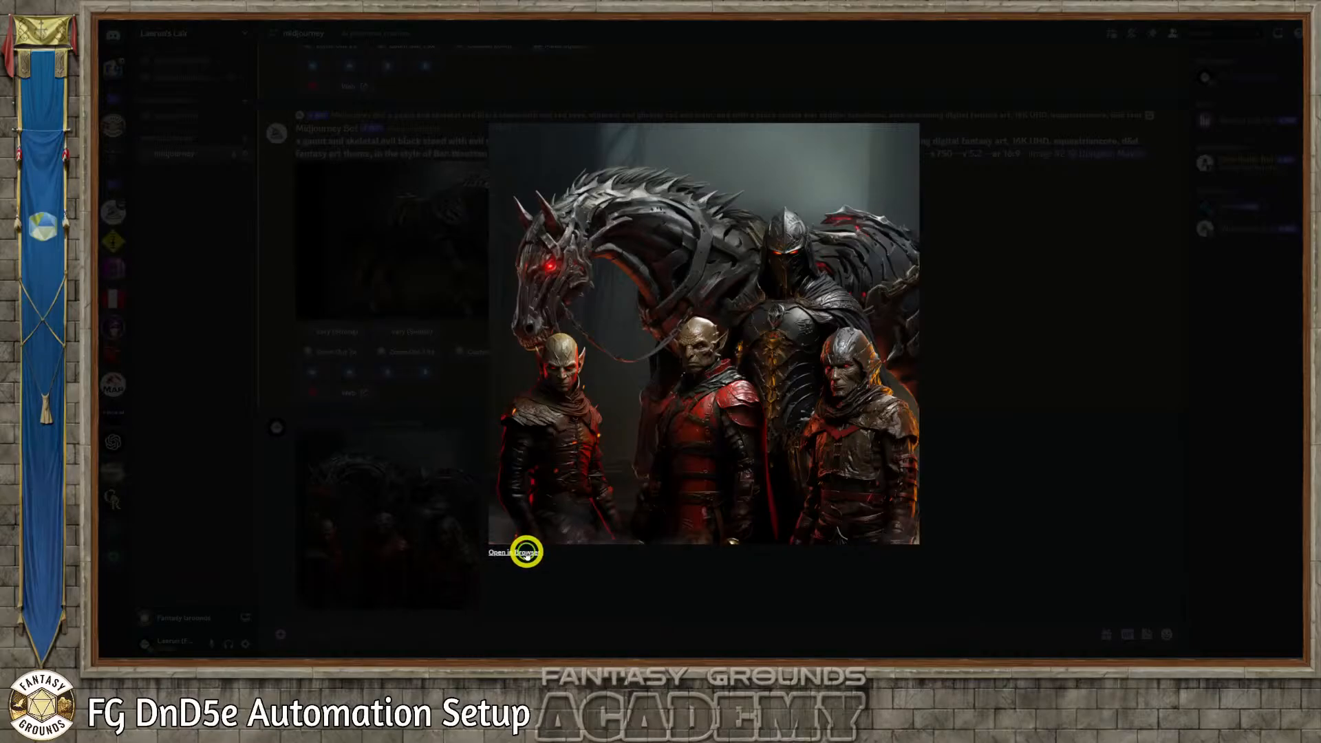
click(524, 551)
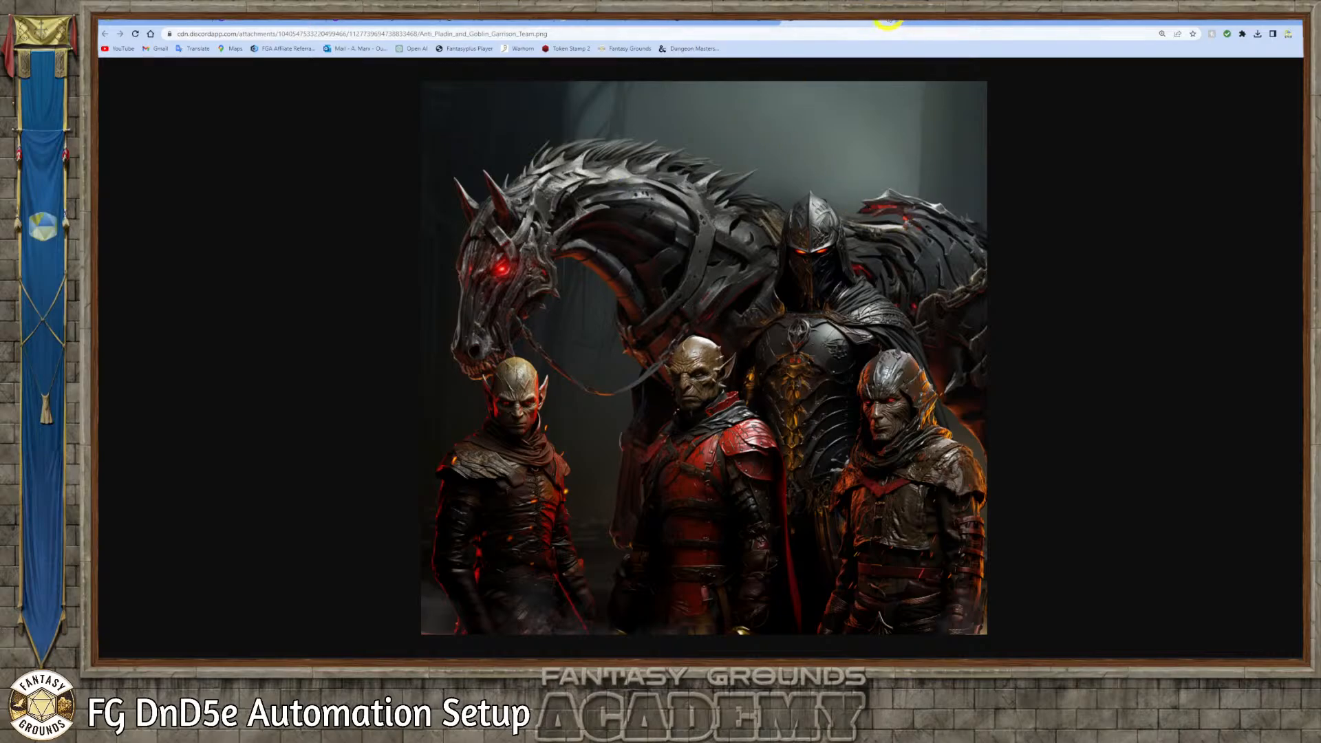
click(888, 22)
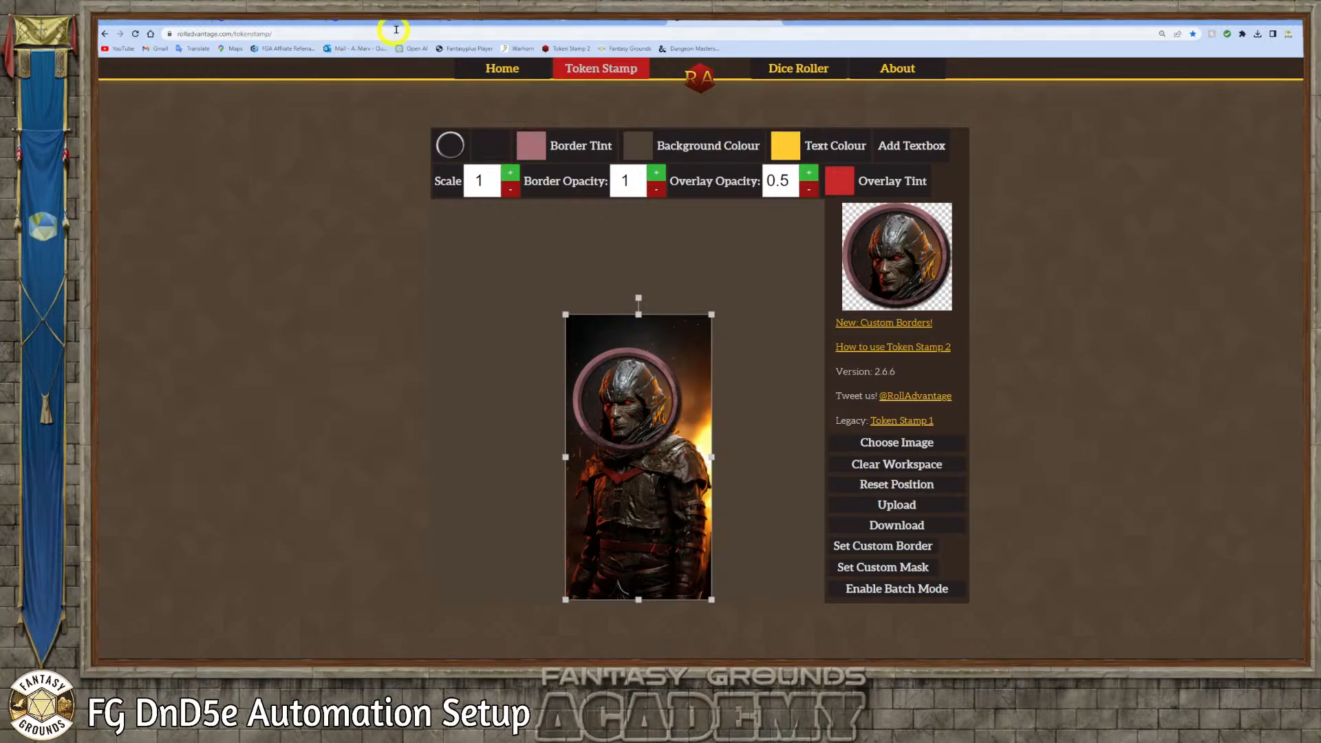
Switch to the Anti-Paladin ChatGPT conversation and review its template prompt and the stat blocks for Zephyr, the Nightmare Steed and Grimble
click(199, 21)
scroll(619, 268, up, 10)
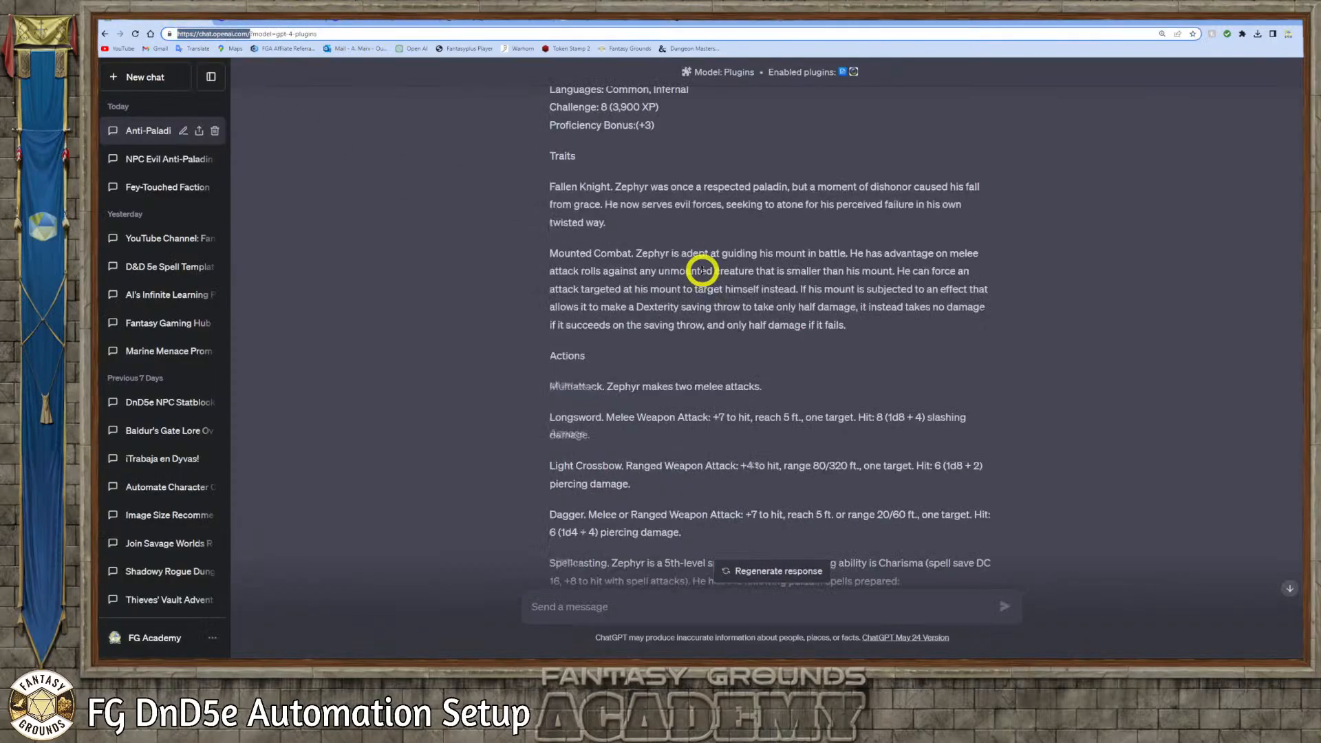
scroll(701, 274, up, 15)
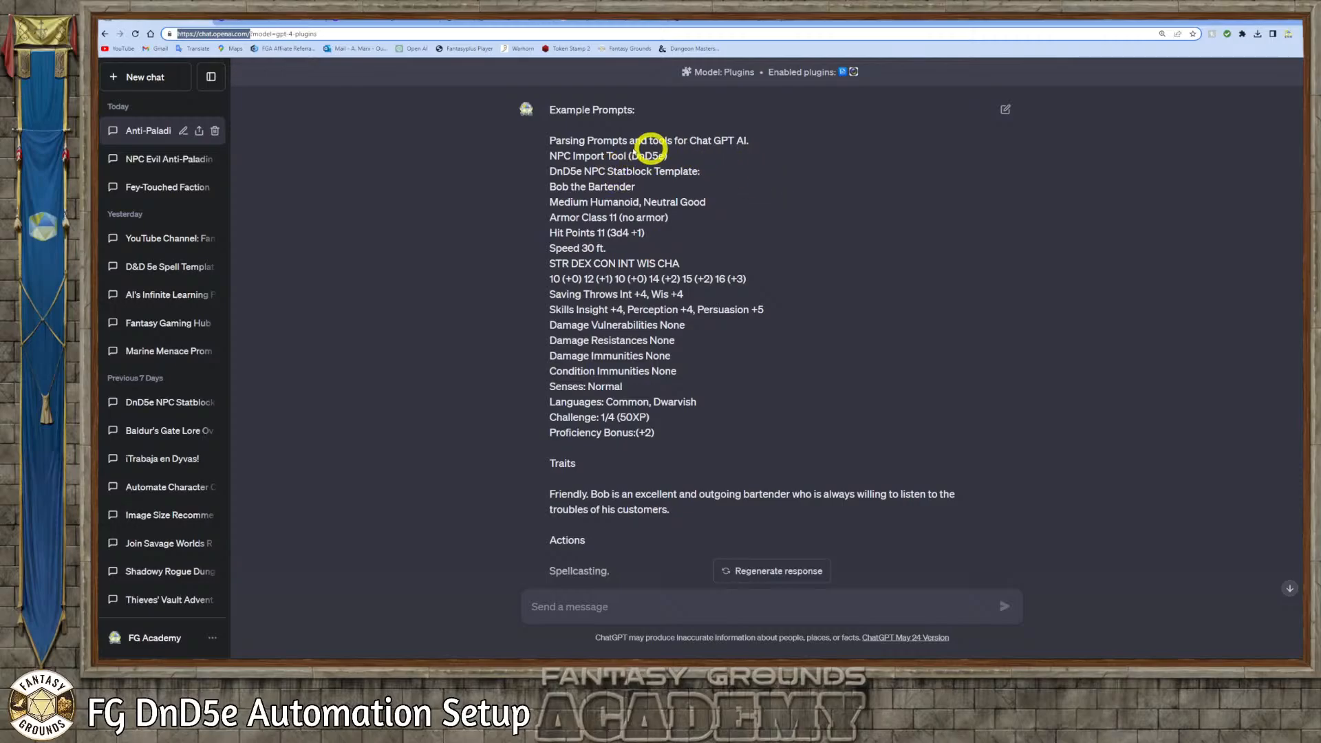
scroll(665, 158, down, 7)
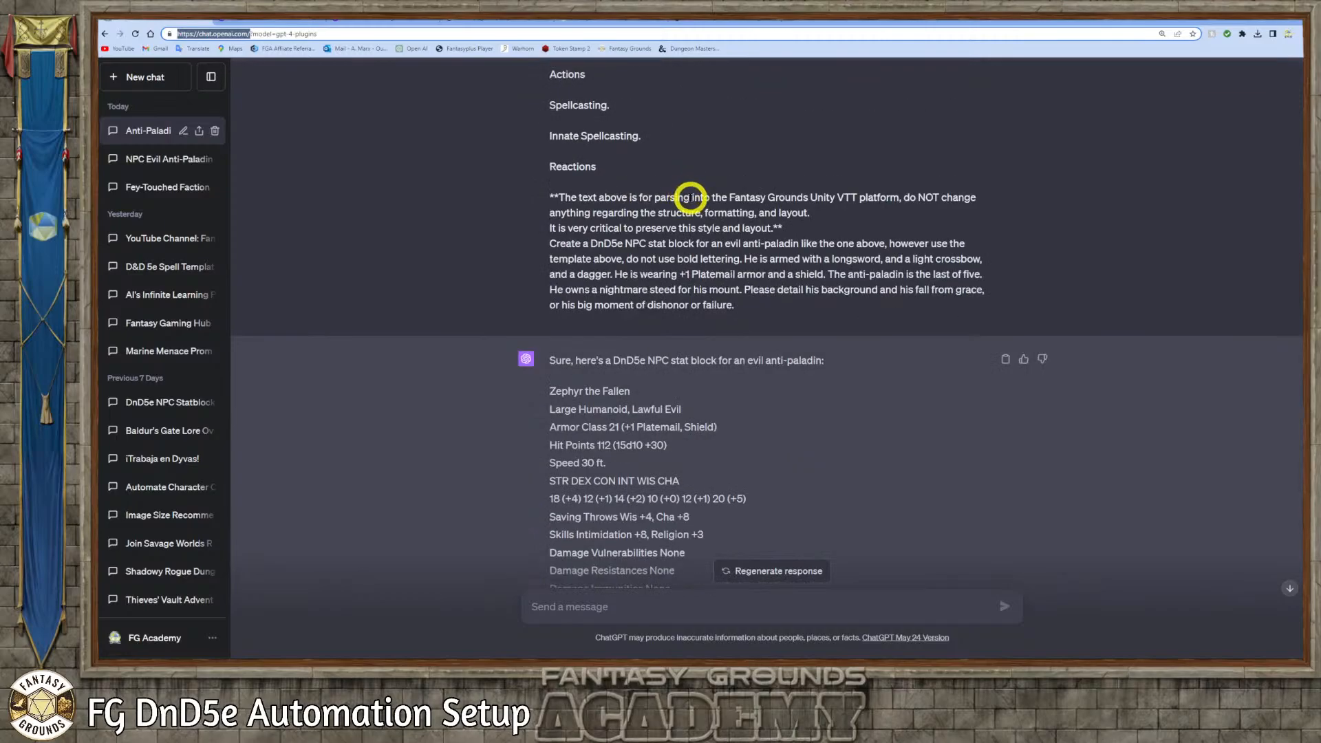
scroll(687, 200, up, 7)
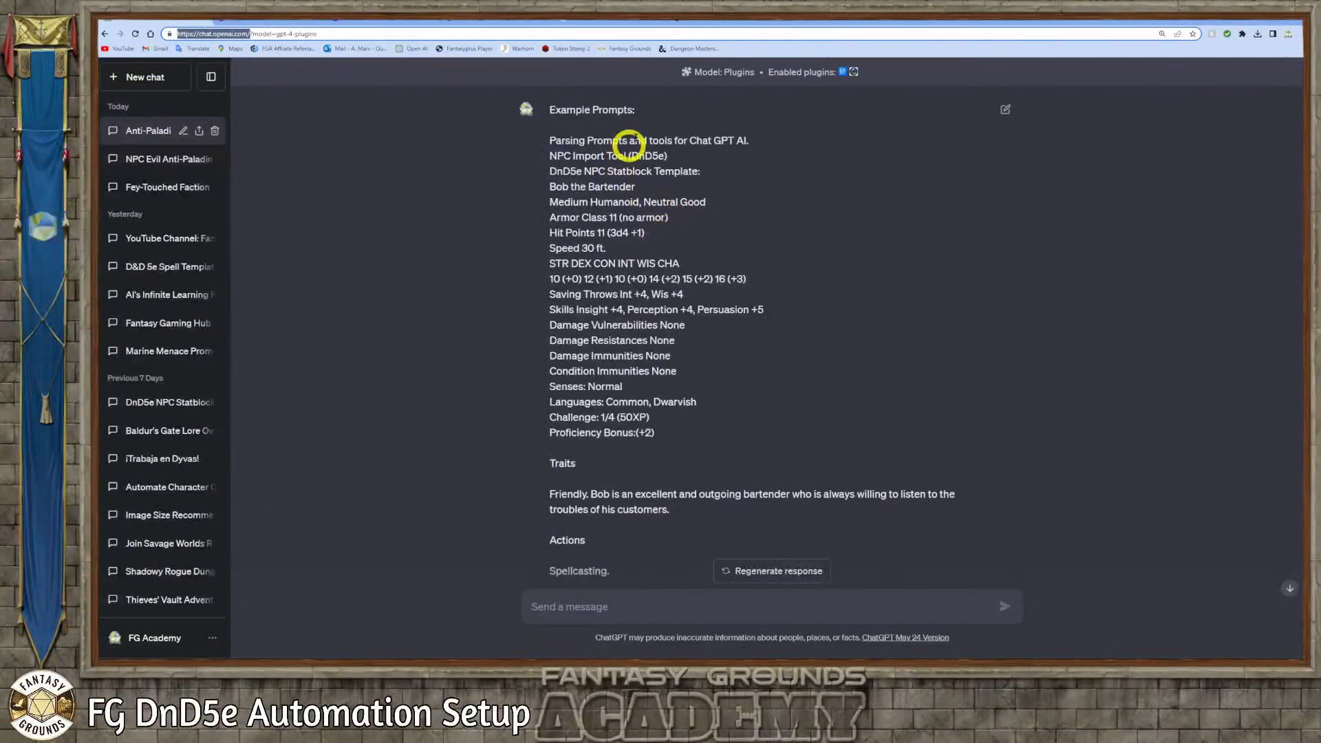
scroll(654, 301, down, 10)
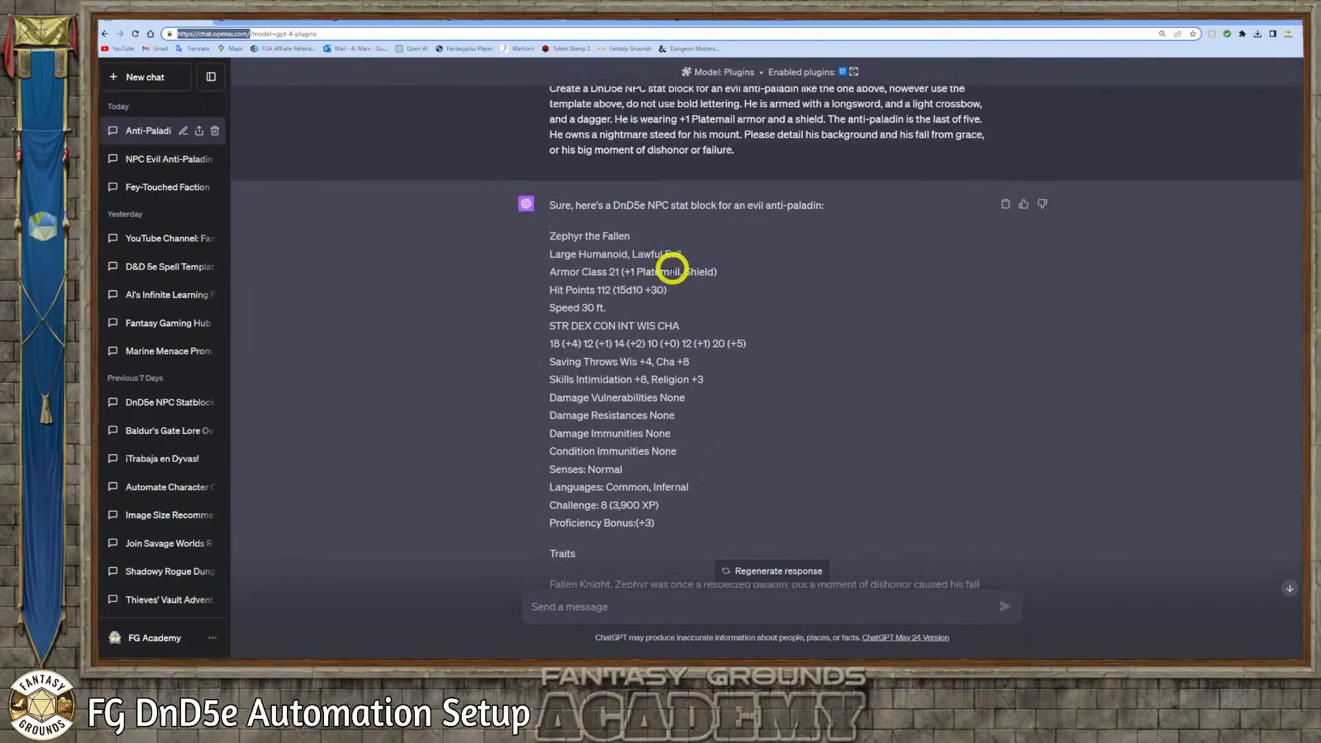
scroll(671, 269, down, 18)
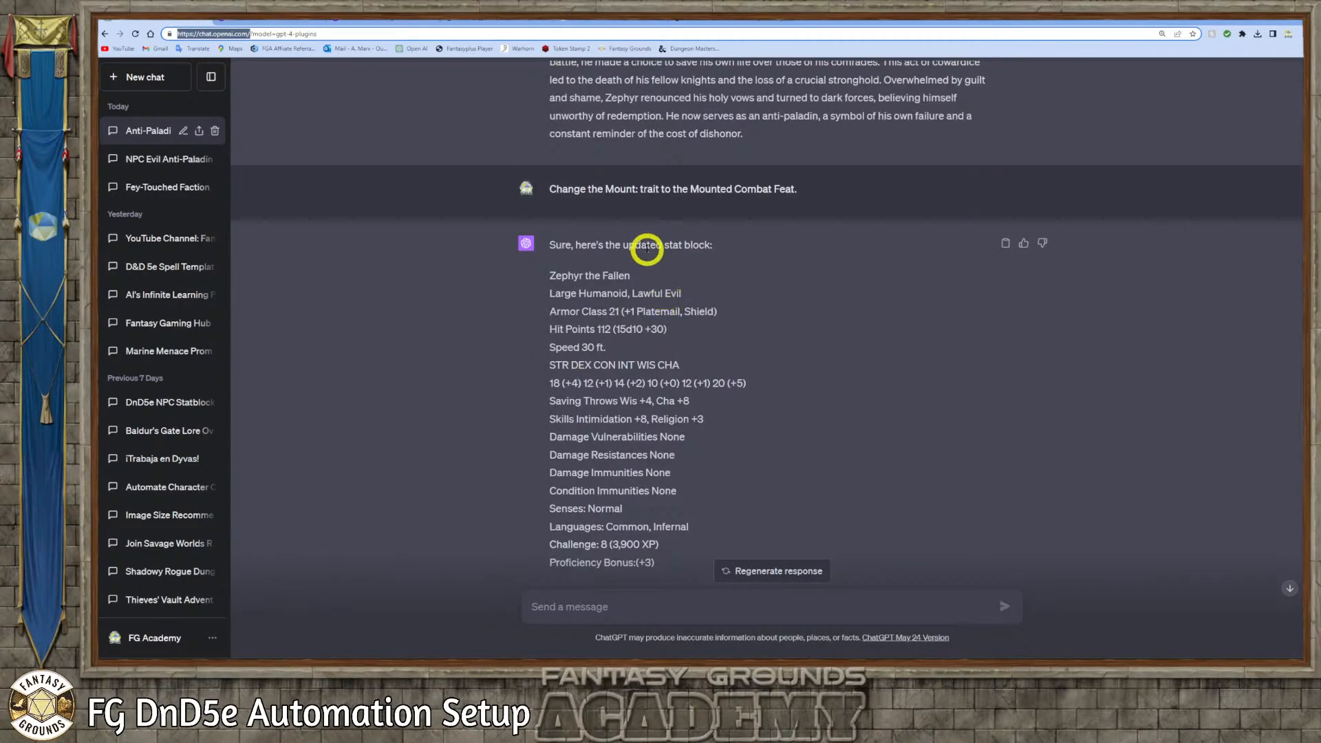
scroll(717, 230, up, 6)
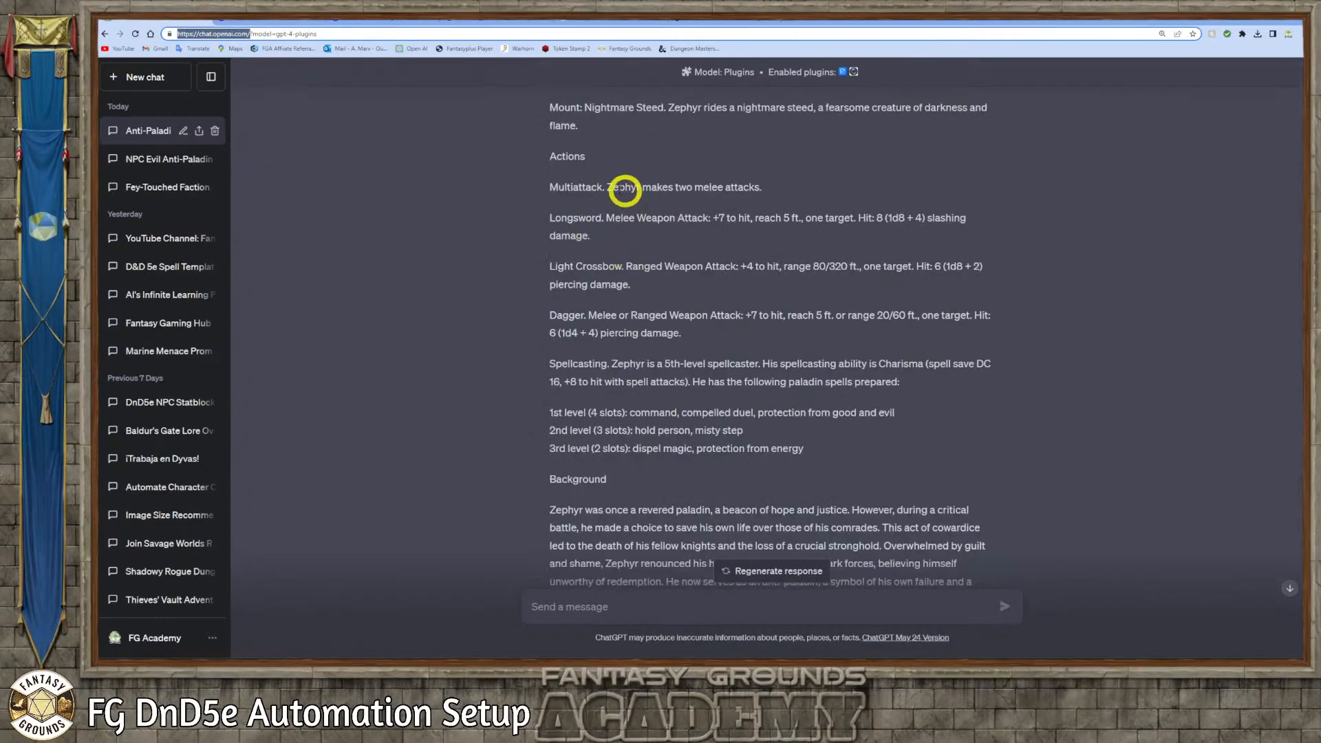
scroll(653, 193, down, 5)
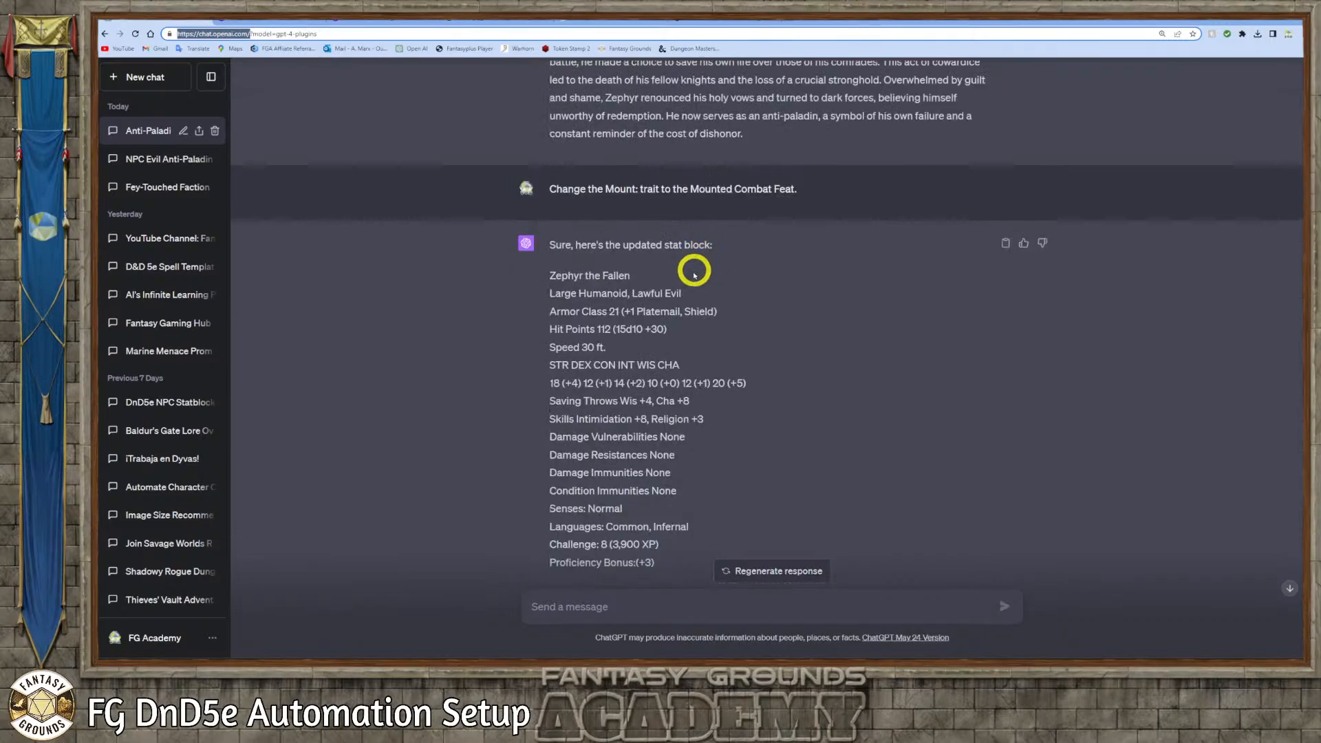
scroll(698, 261, up, 5)
scroll(697, 284, down, 6)
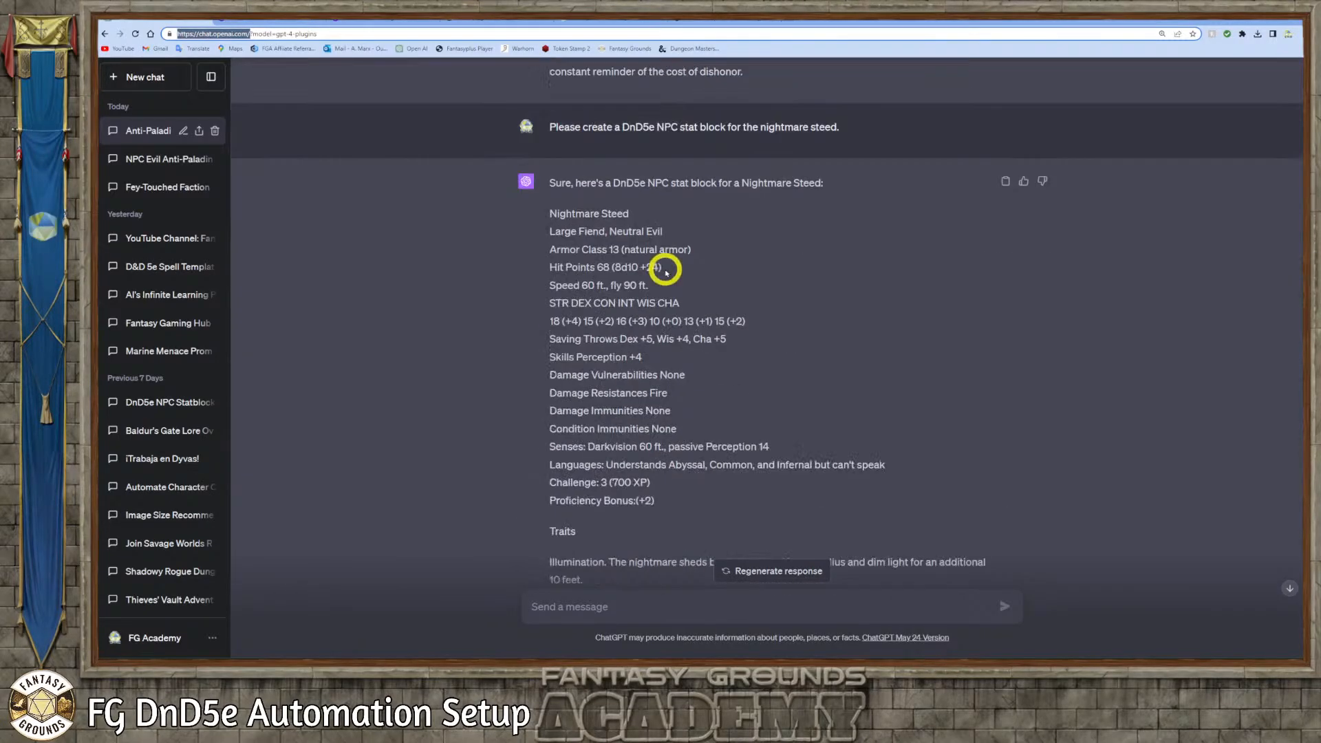
scroll(690, 217, down, 10)
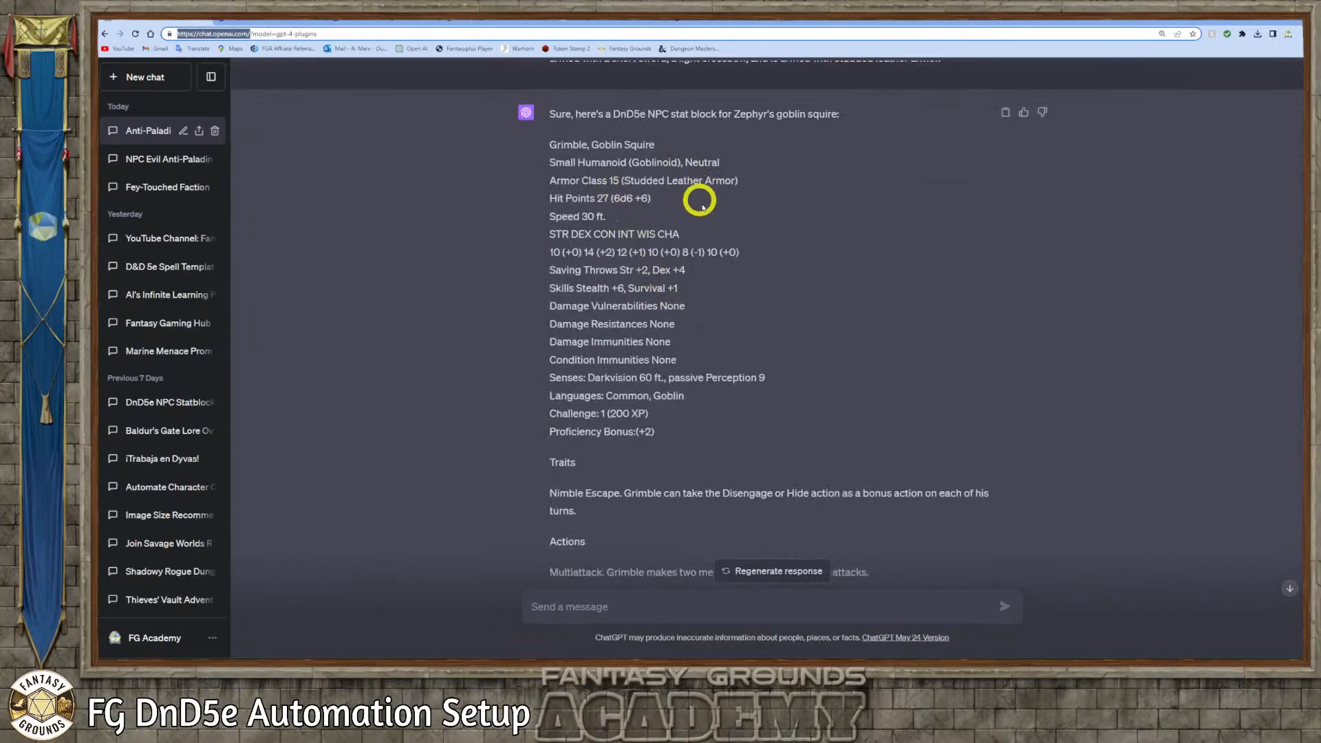
scroll(715, 289, down, 4)
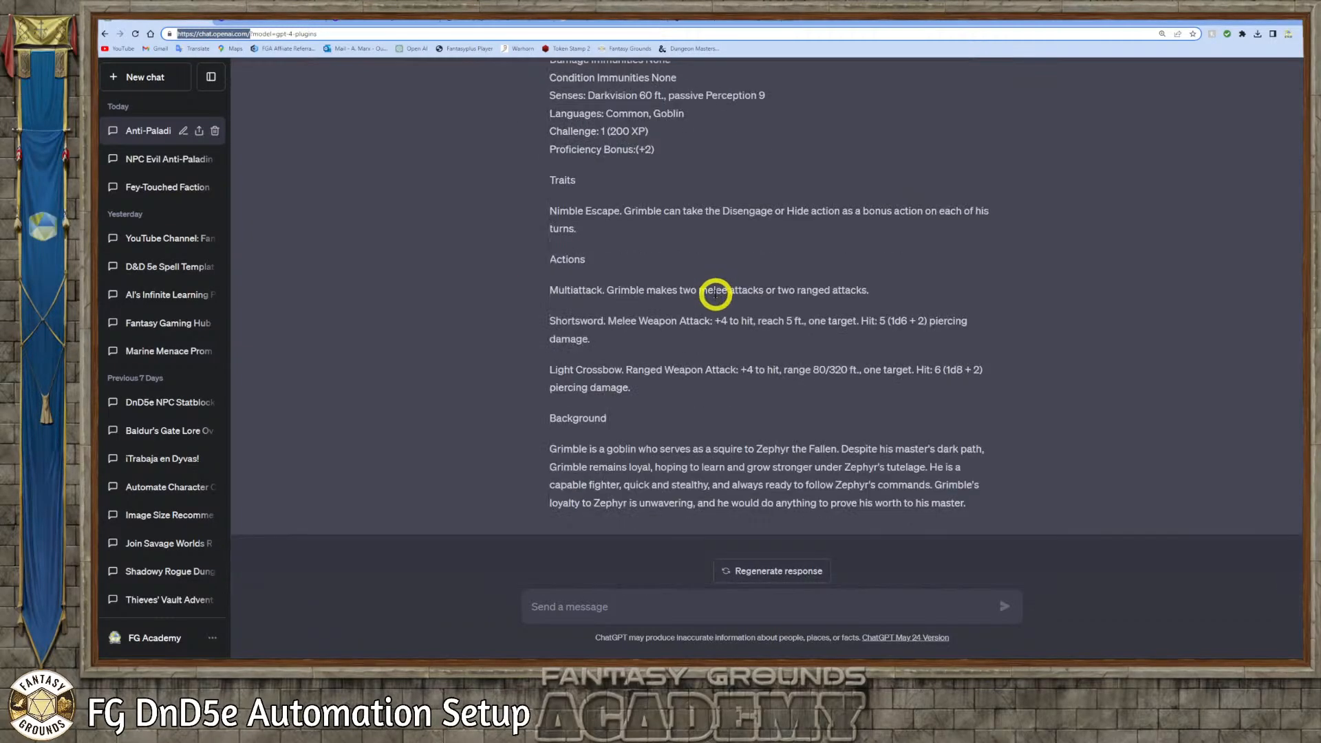
Start a new message in the Anti-Paladin conversation that begins with "Create"
click(579, 608)
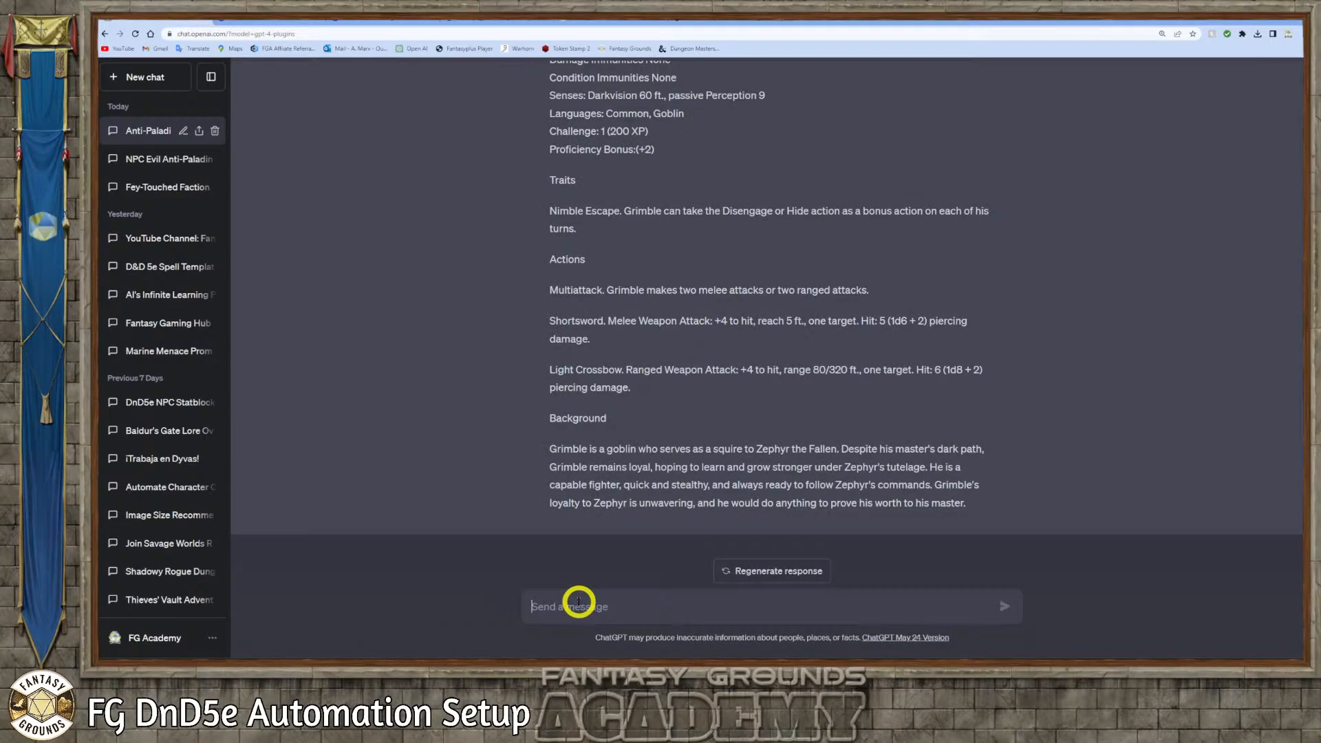
text(q)
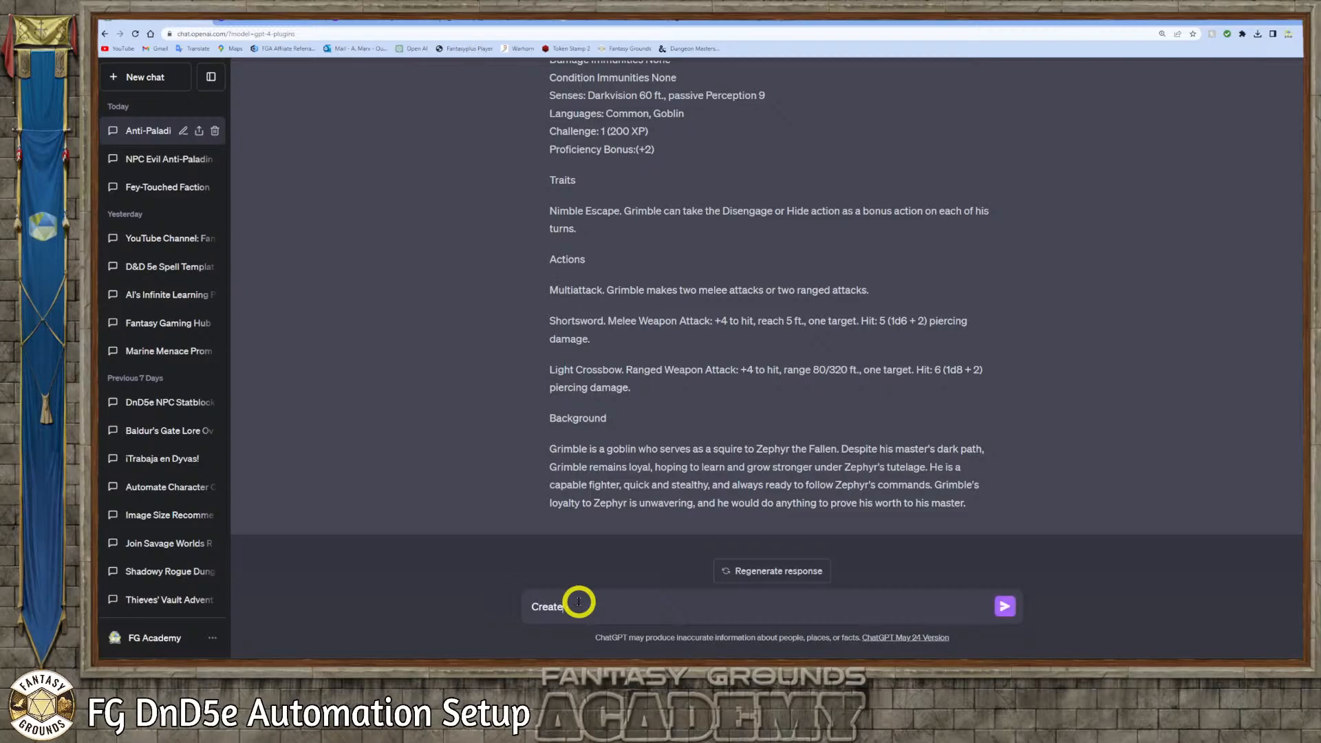
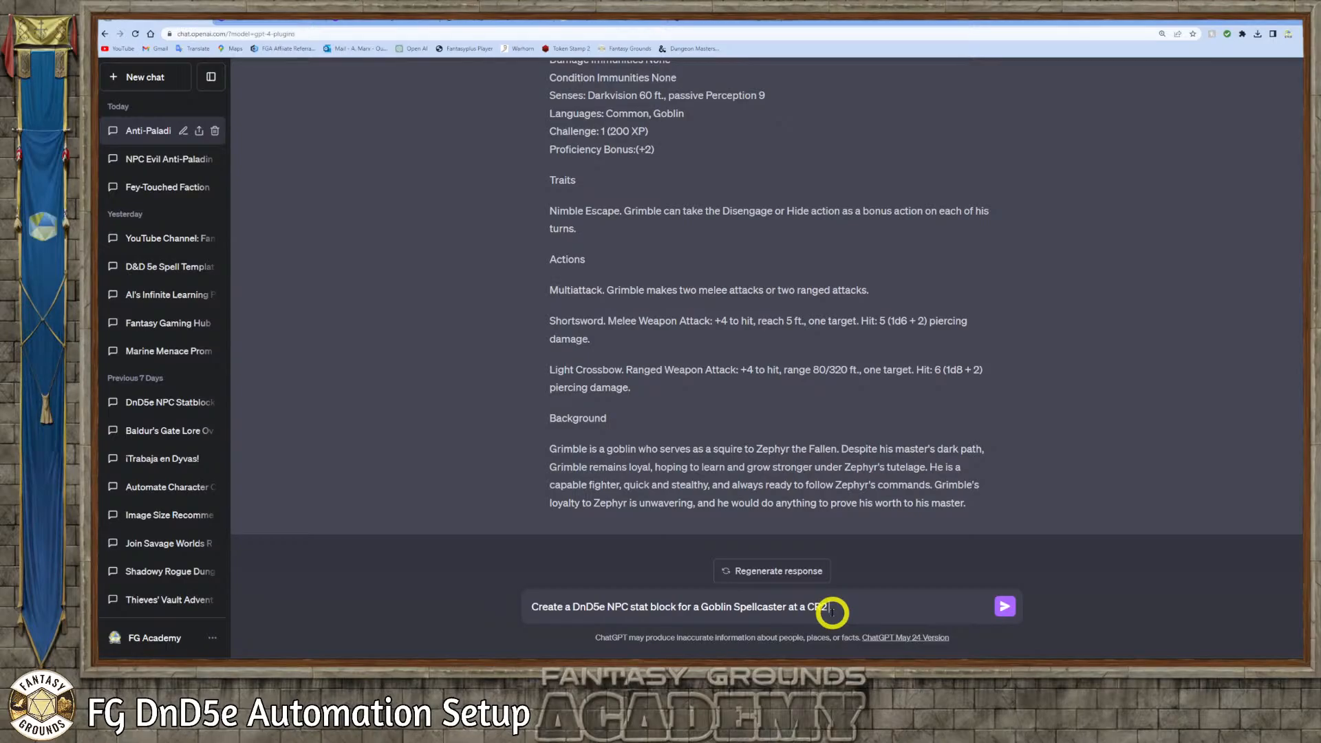
Complete and send the prompt for a CR 2 Goblin Spellcaster stat block with a quarterstaff, throwing daggers and a brief themed background
key(BackSpace)
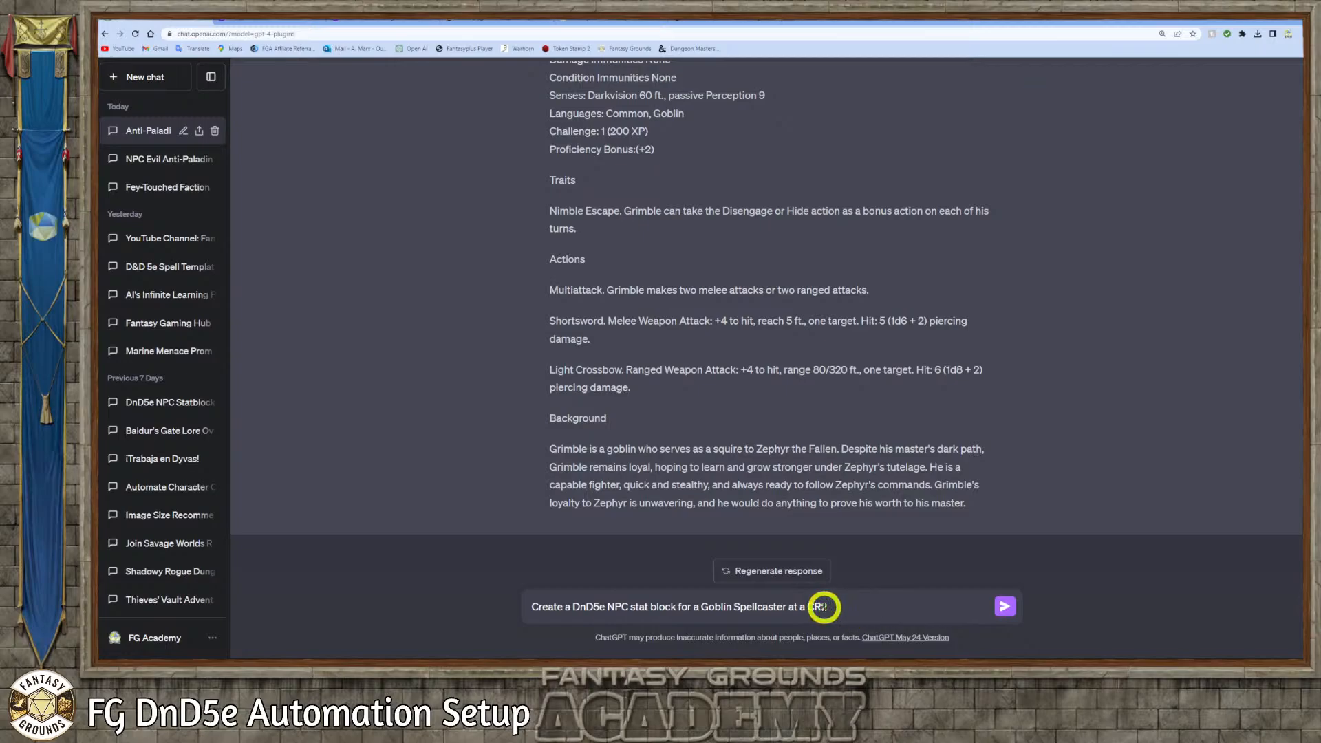
text(2)
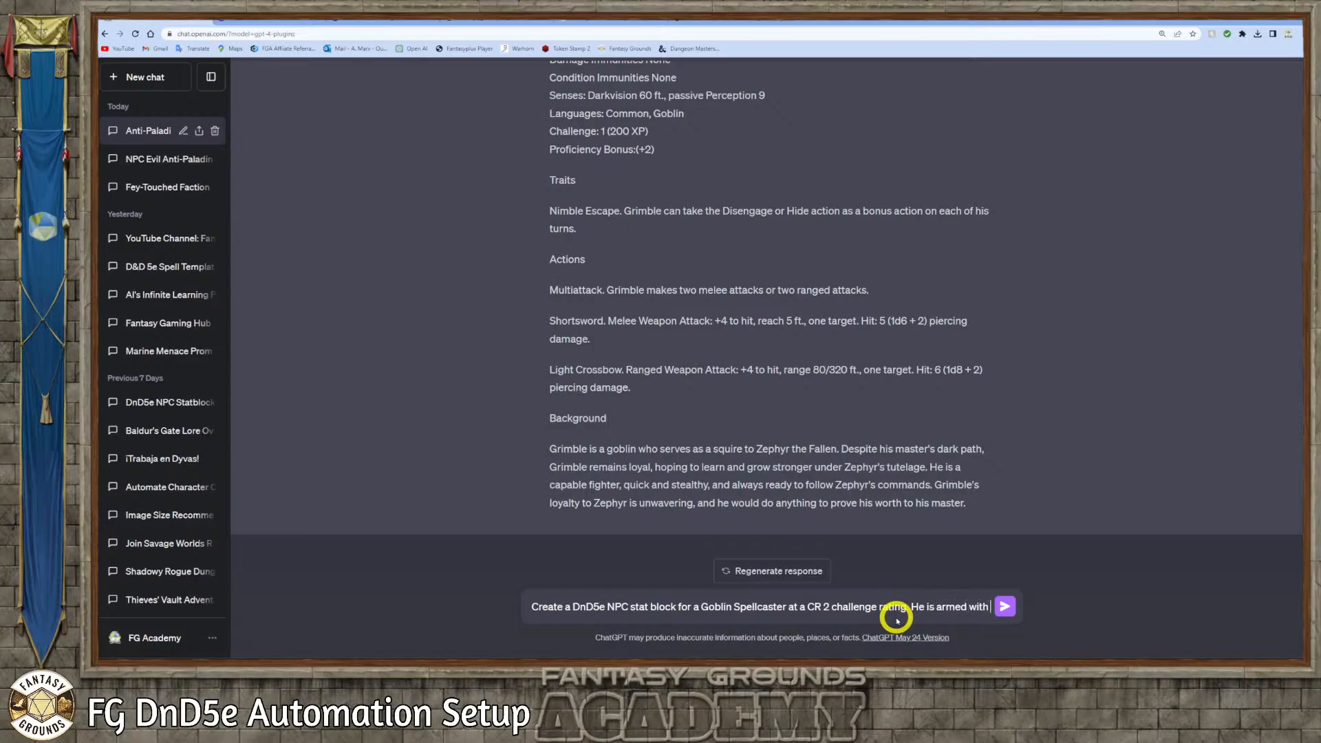
text(a)
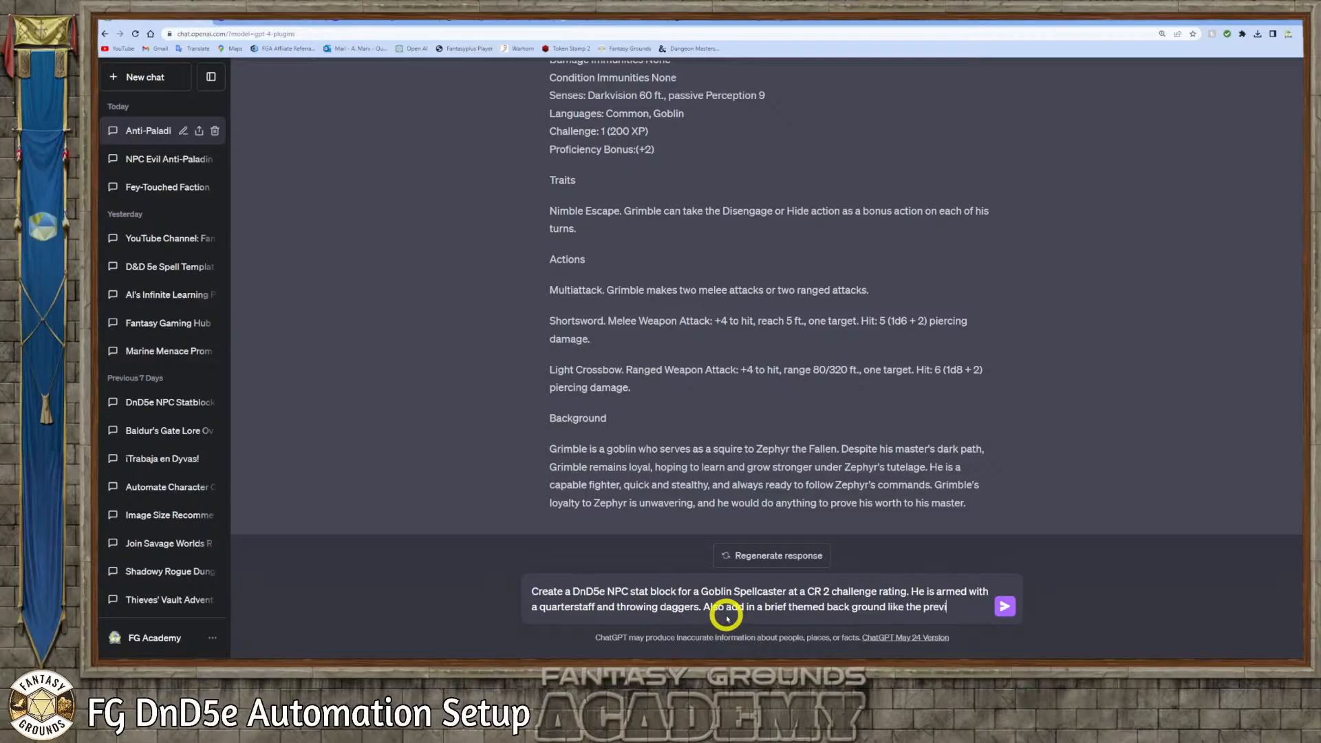
text(versations.)
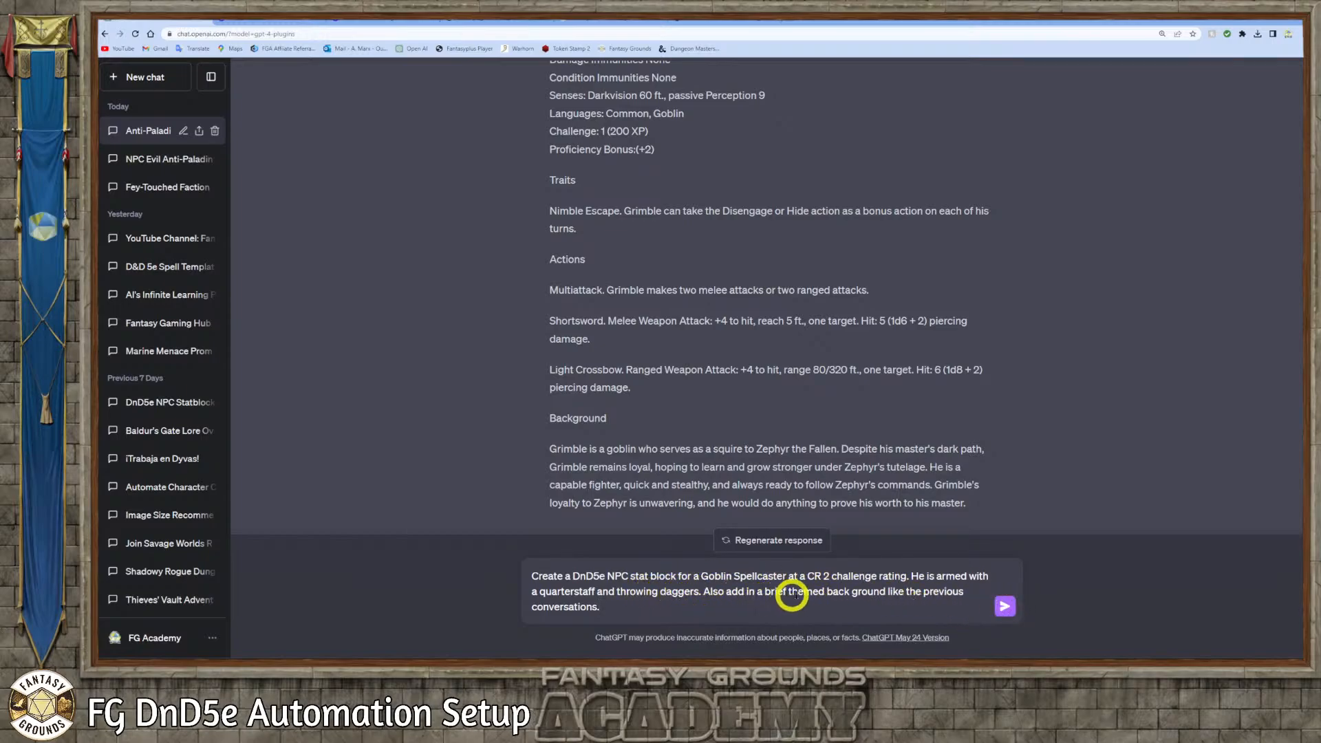
click(1008, 606)
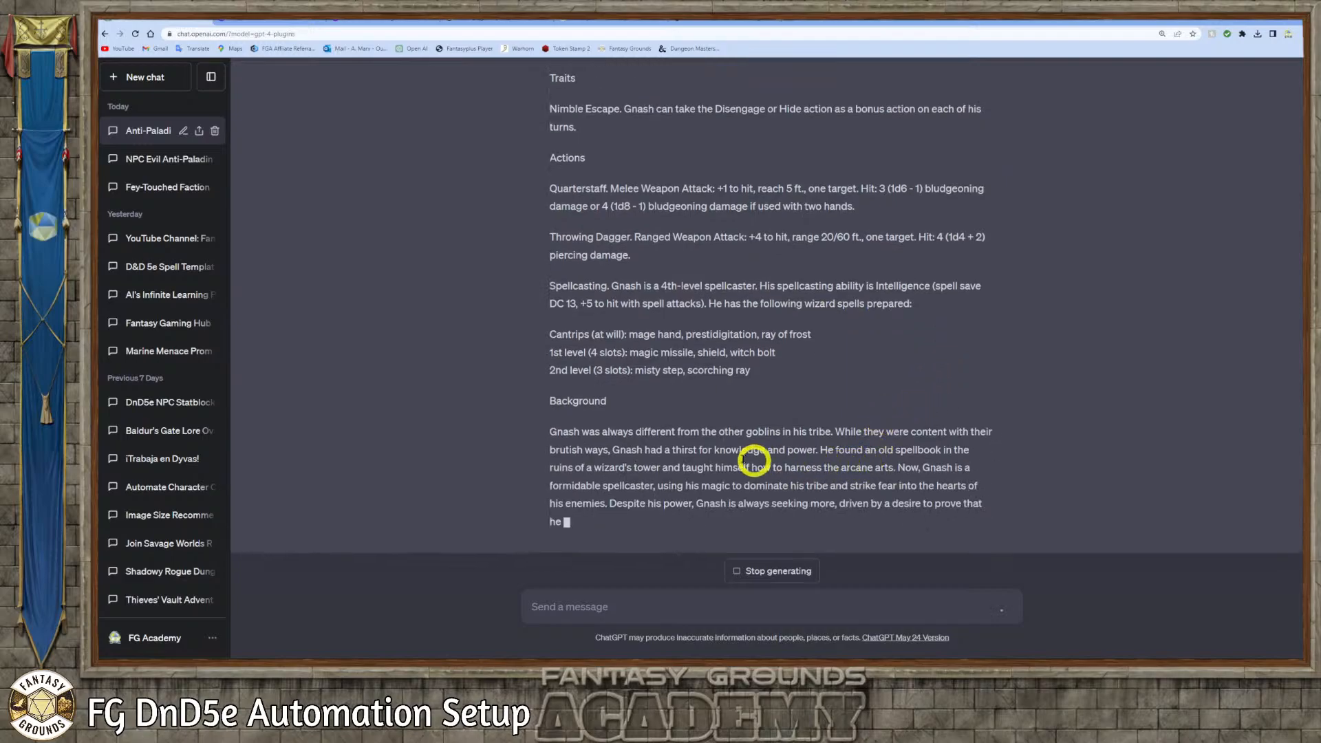
Copy the full stat block and background of Gnash, Goblin Spellcaster from the ChatGPT response
scroll(618, 450, up, 2)
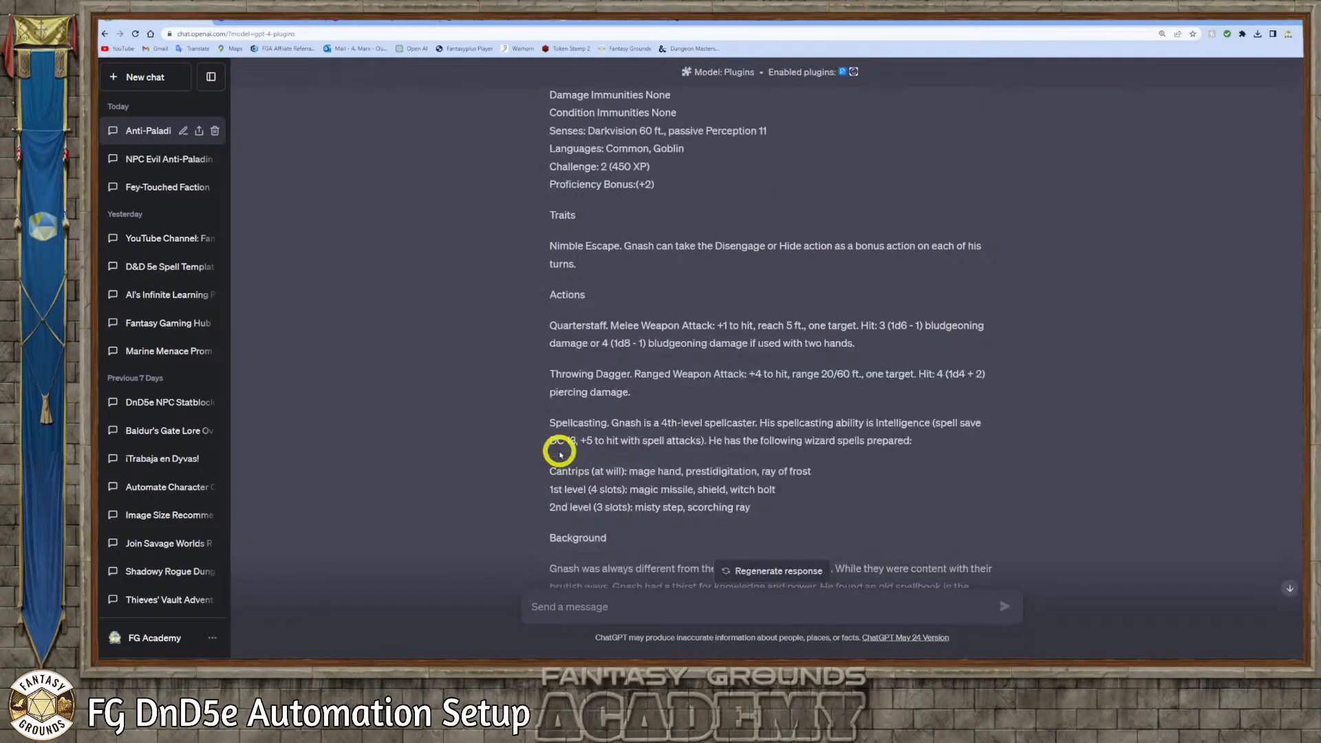
scroll(575, 458, down, 2)
drag(683, 505, 551, 375)
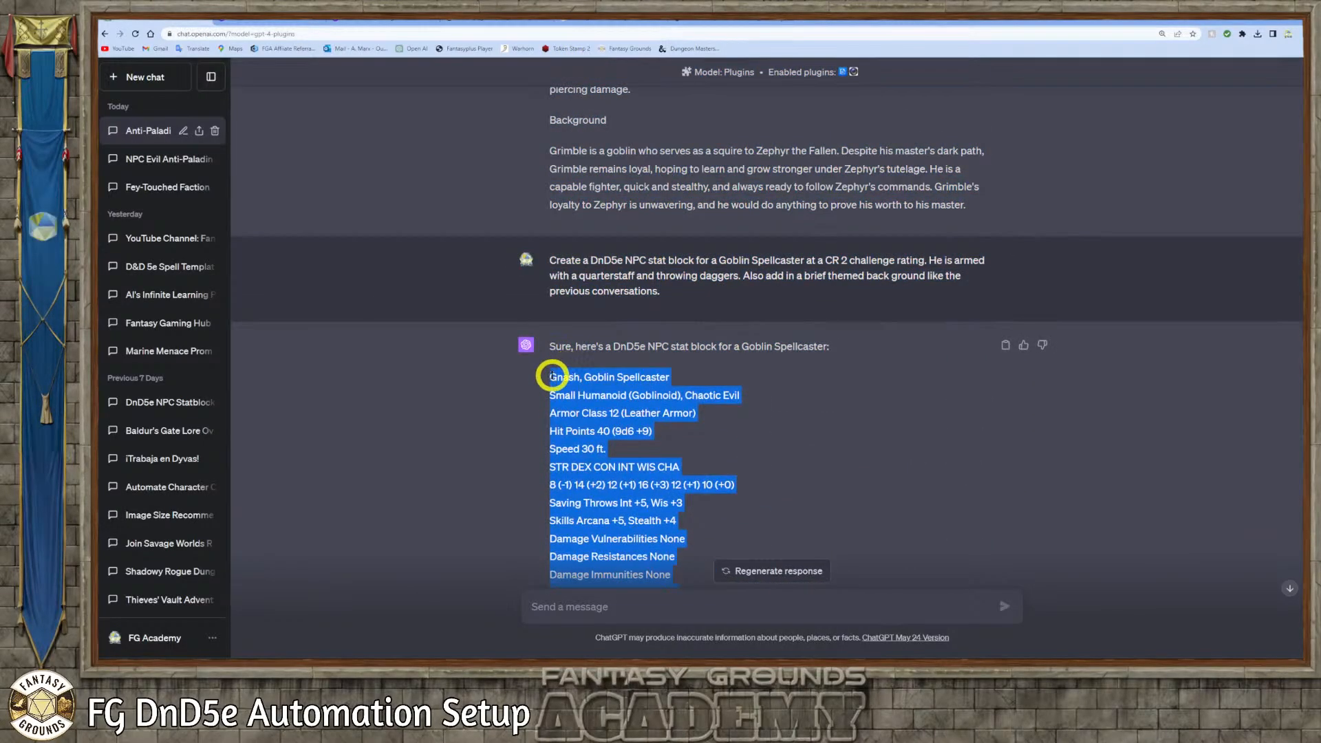
right_click(602, 379)
click(613, 385)
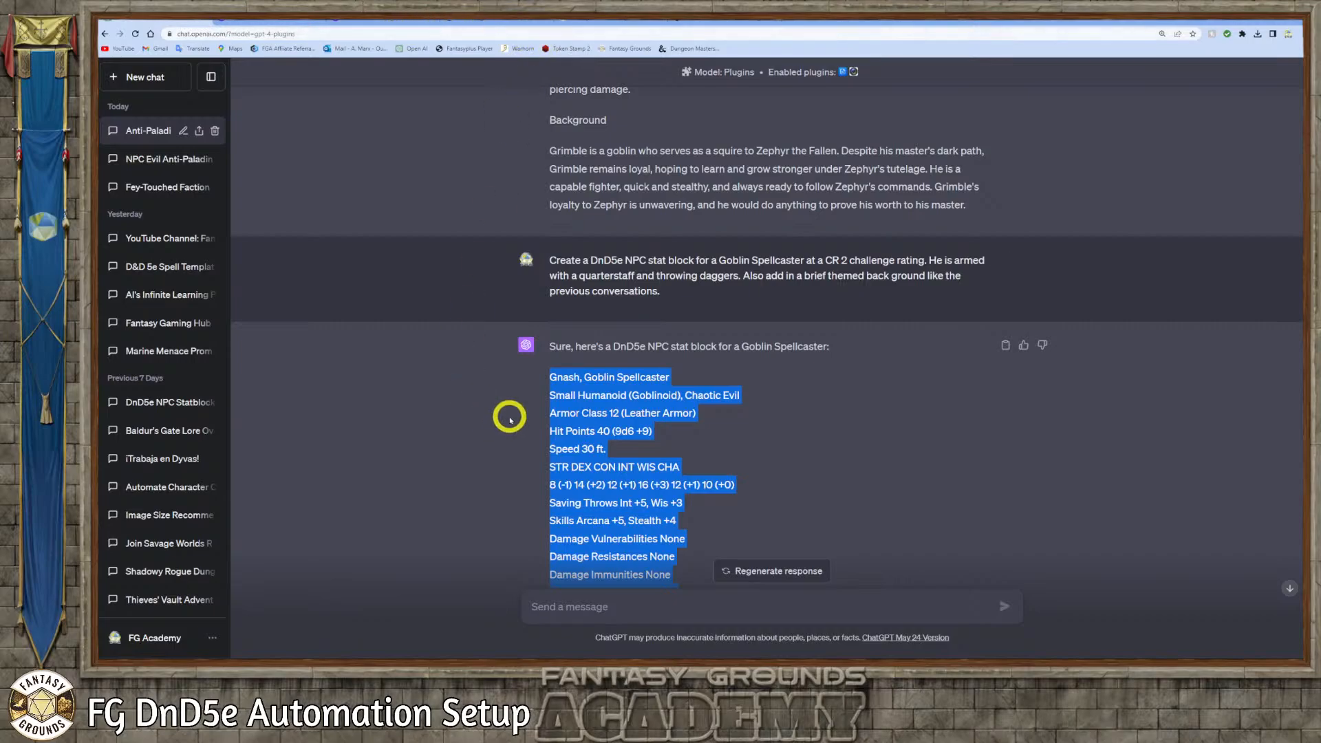
Switch to Fantasy Grounds, open the NPC import window and paste the copied stat block as the stat text
click(299, 671)
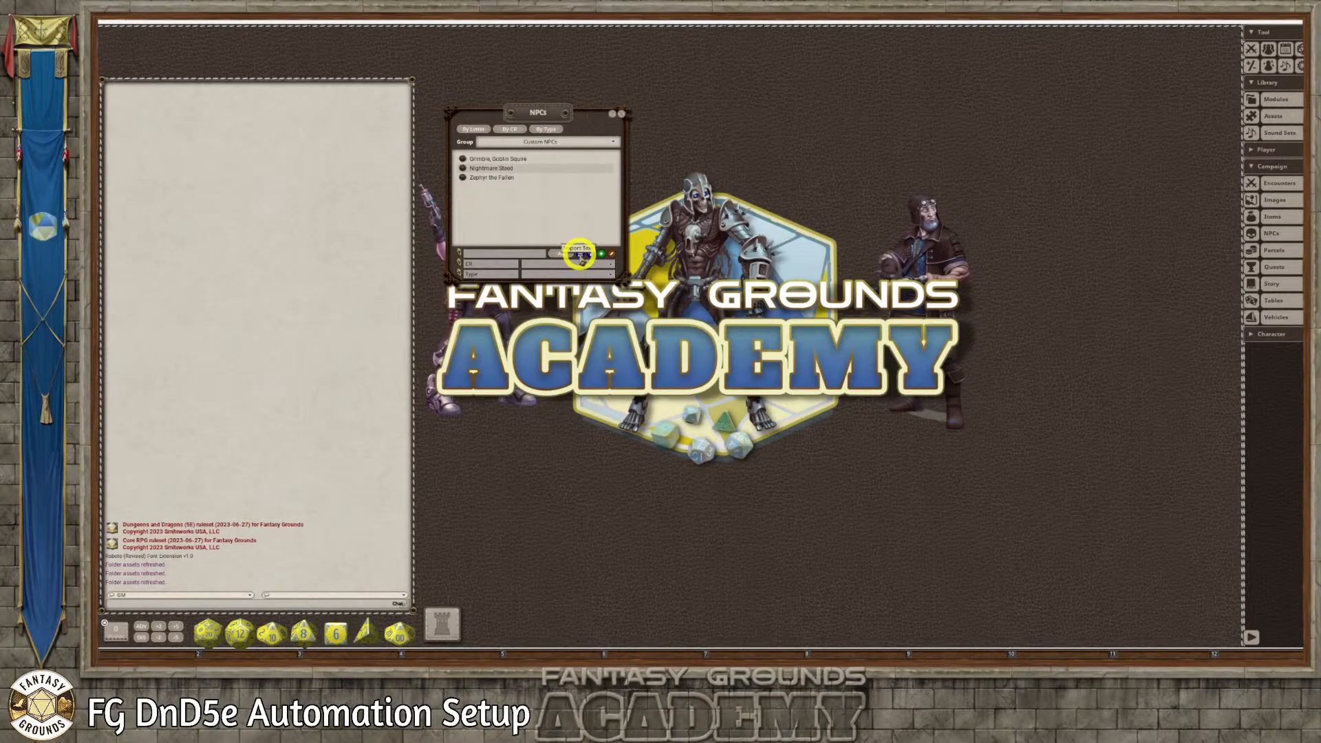
click(580, 256)
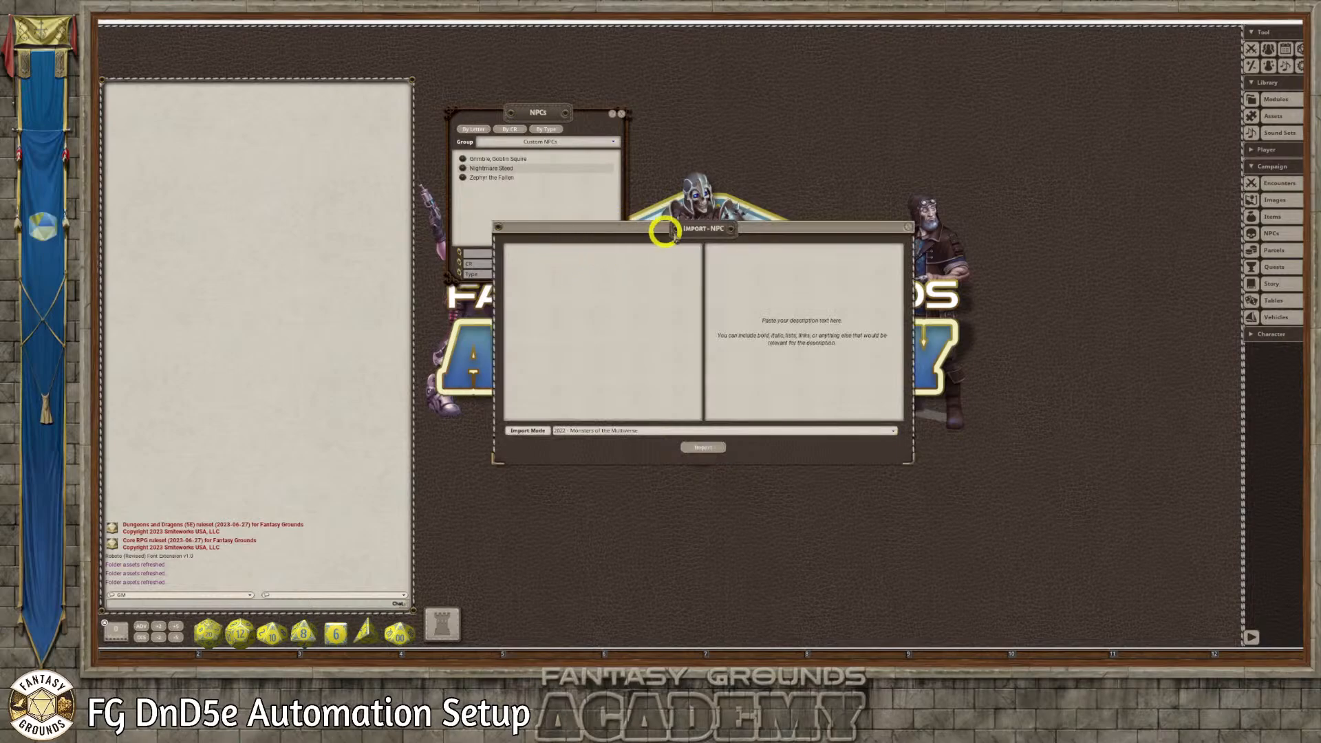
drag(664, 233, 811, 128)
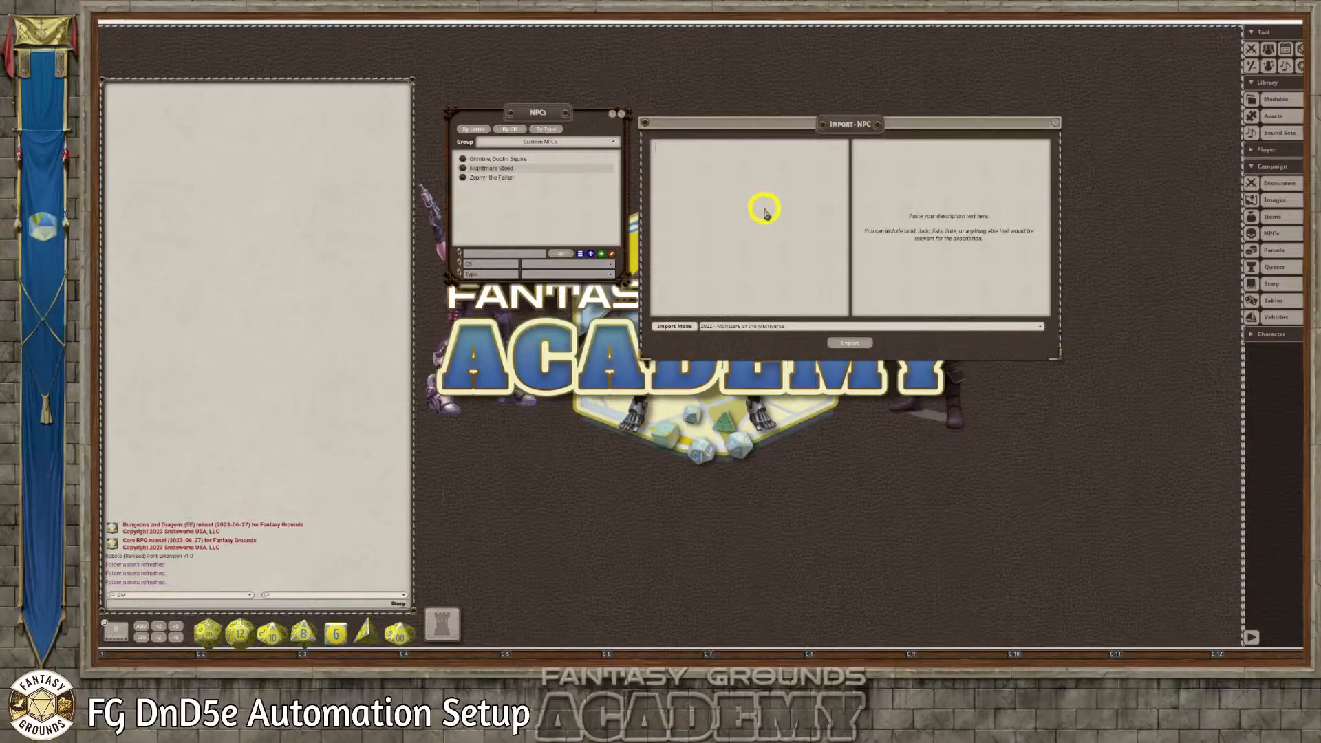
click(763, 210)
key(ctrl+v)
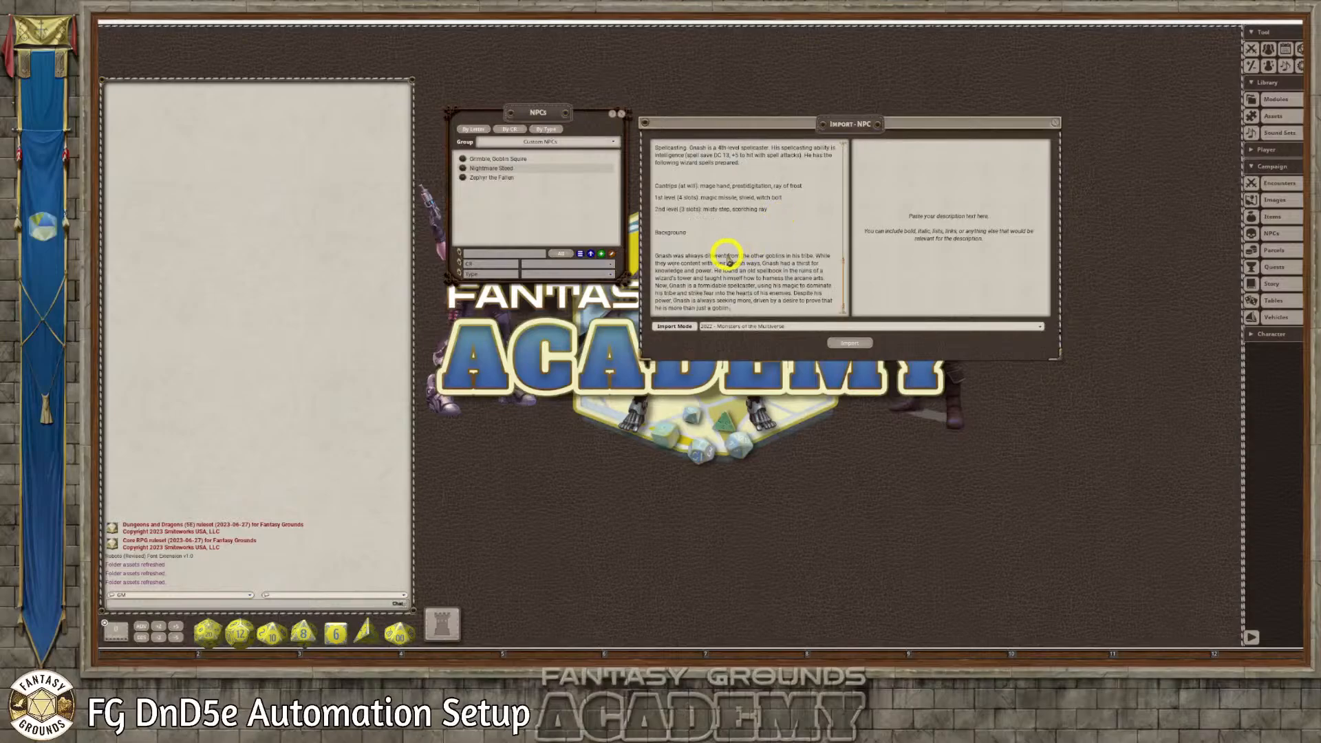
Remove the empty lines from the pasted stat block and check the cleaned text from the name down to the actions
scroll(727, 255, up, 1)
right_click(686, 195)
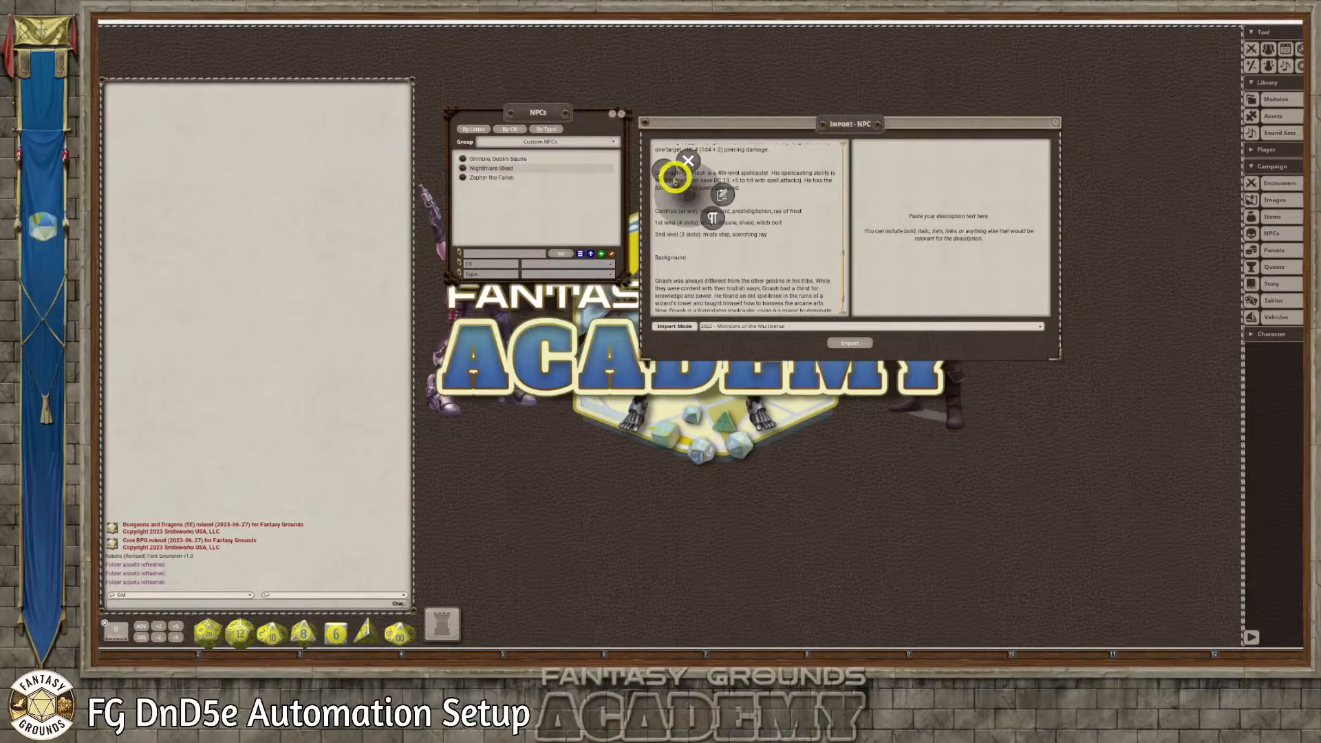
click(663, 169)
scroll(716, 223, down, 5)
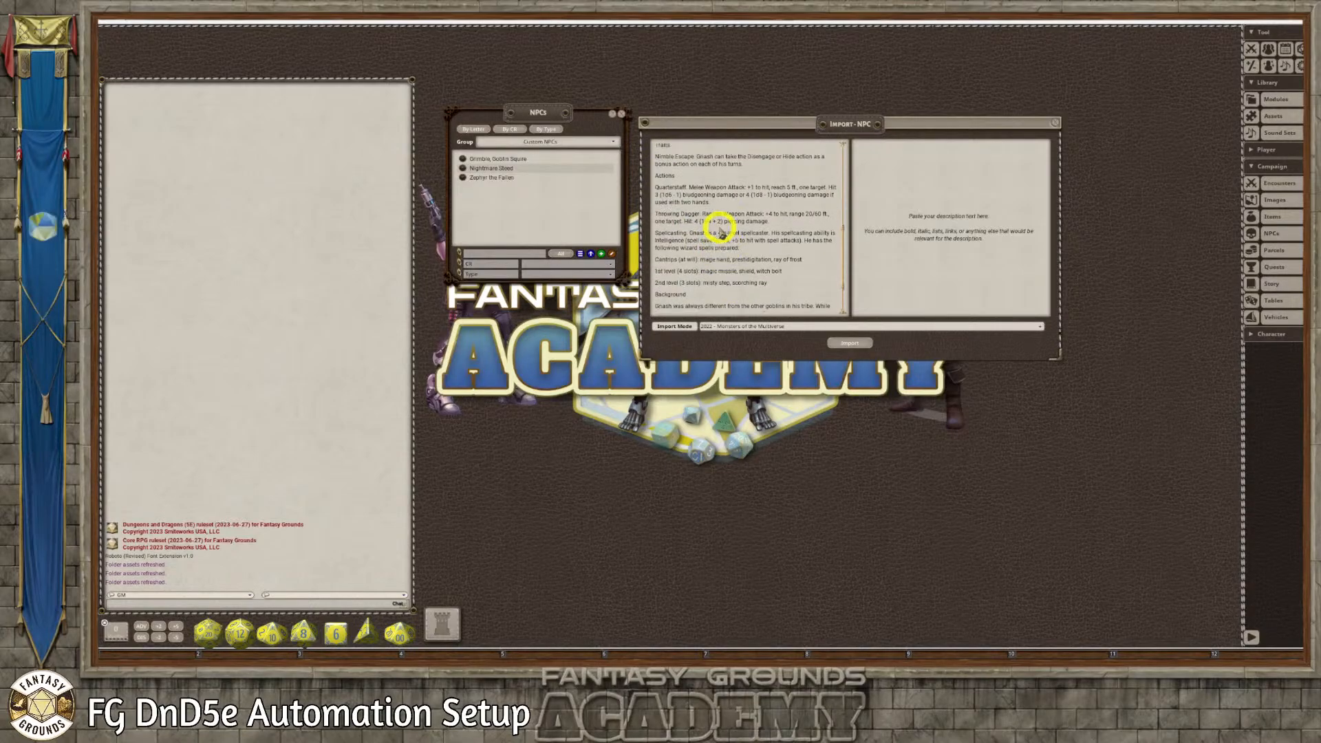
scroll(710, 220, up, 3)
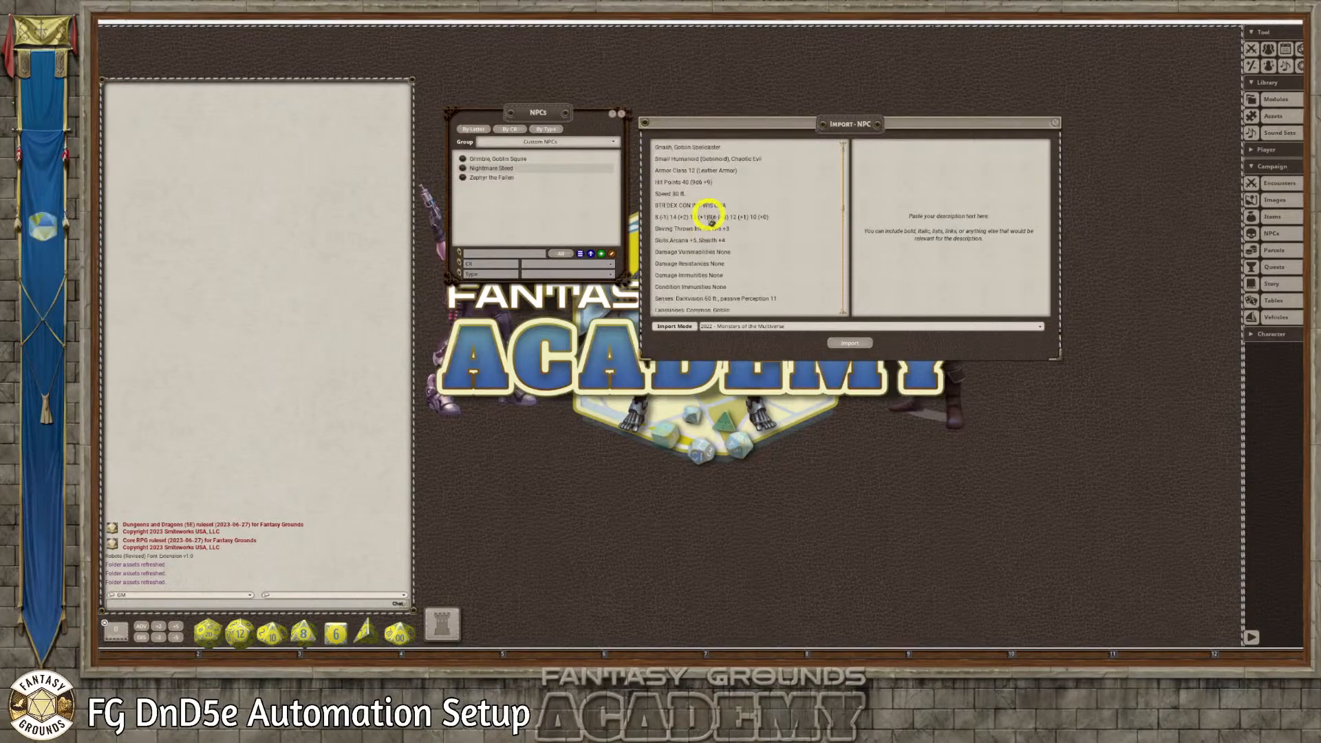
scroll(729, 169, down, 1)
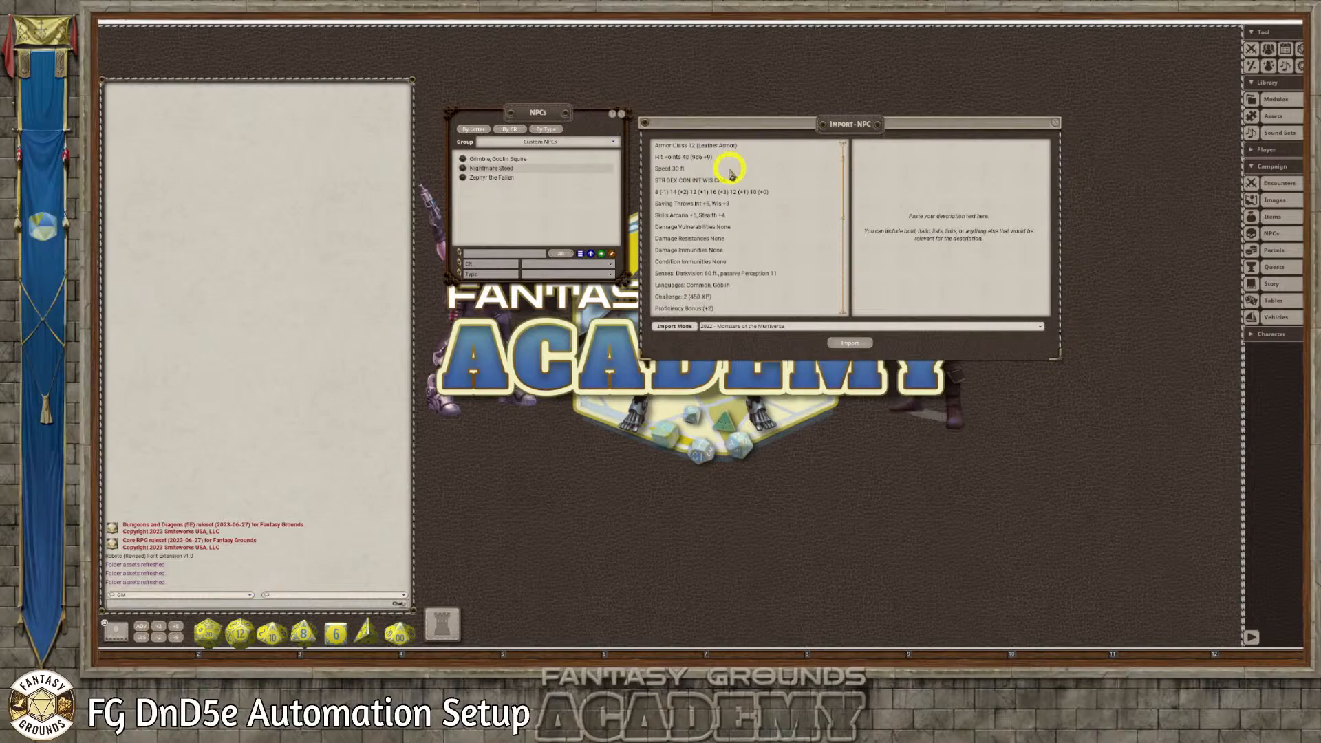
scroll(688, 203, down, 3)
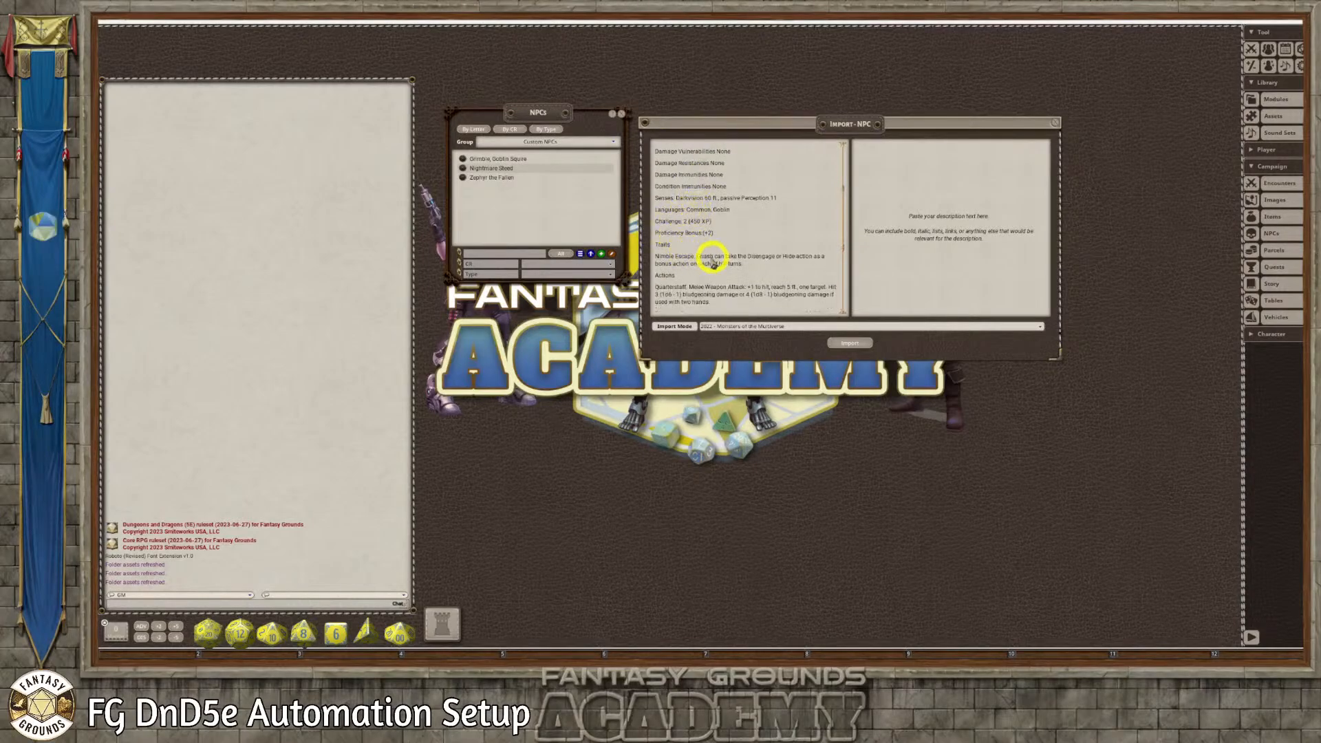
Copy the Background section into the import's description text and make its "Background" heading bold
scroll(712, 258, down, 8)
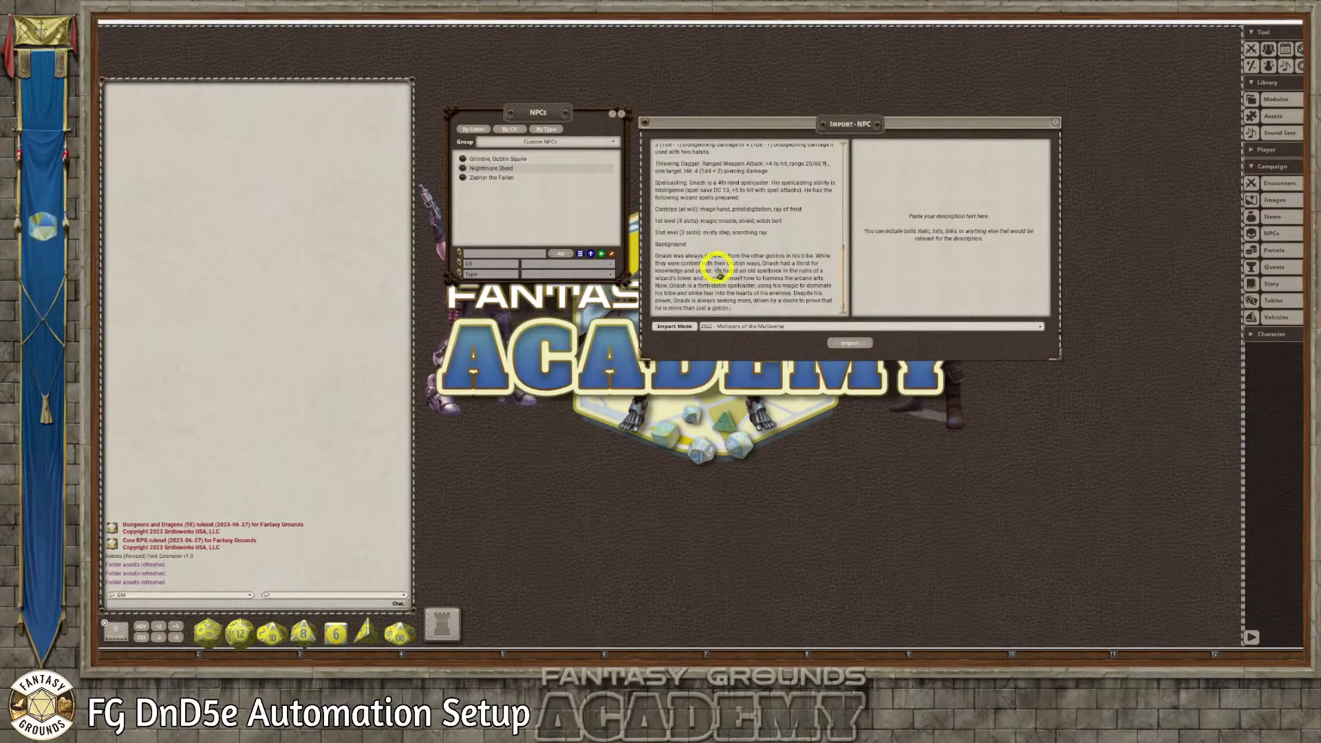
drag(733, 309, 646, 244)
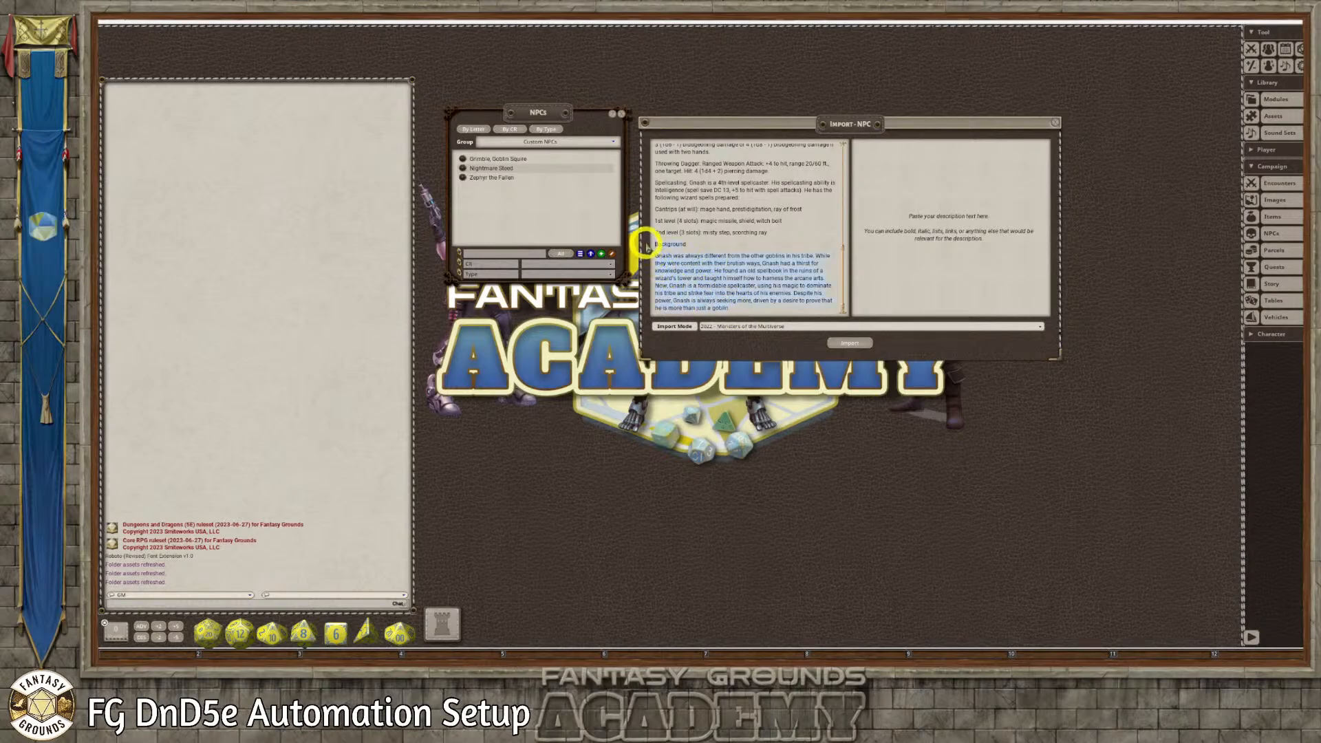
click(897, 156)
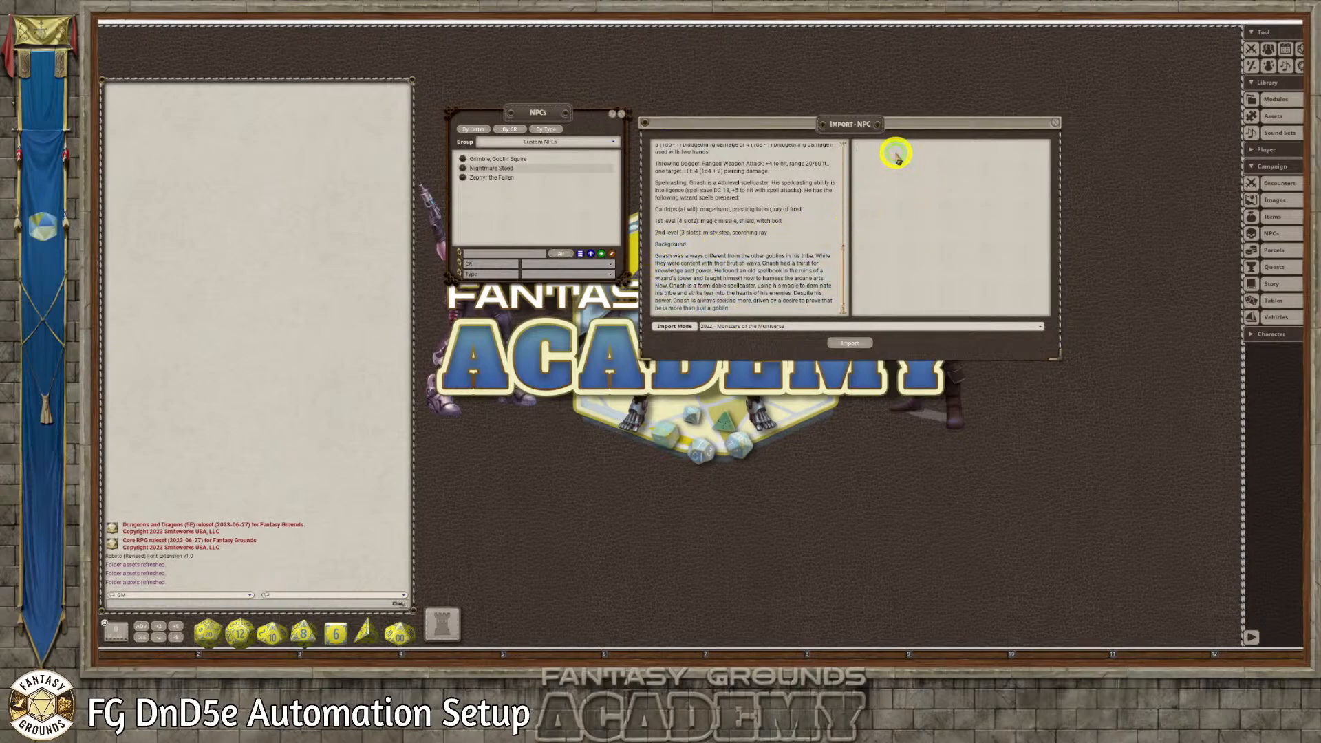
key(ctrl+v)
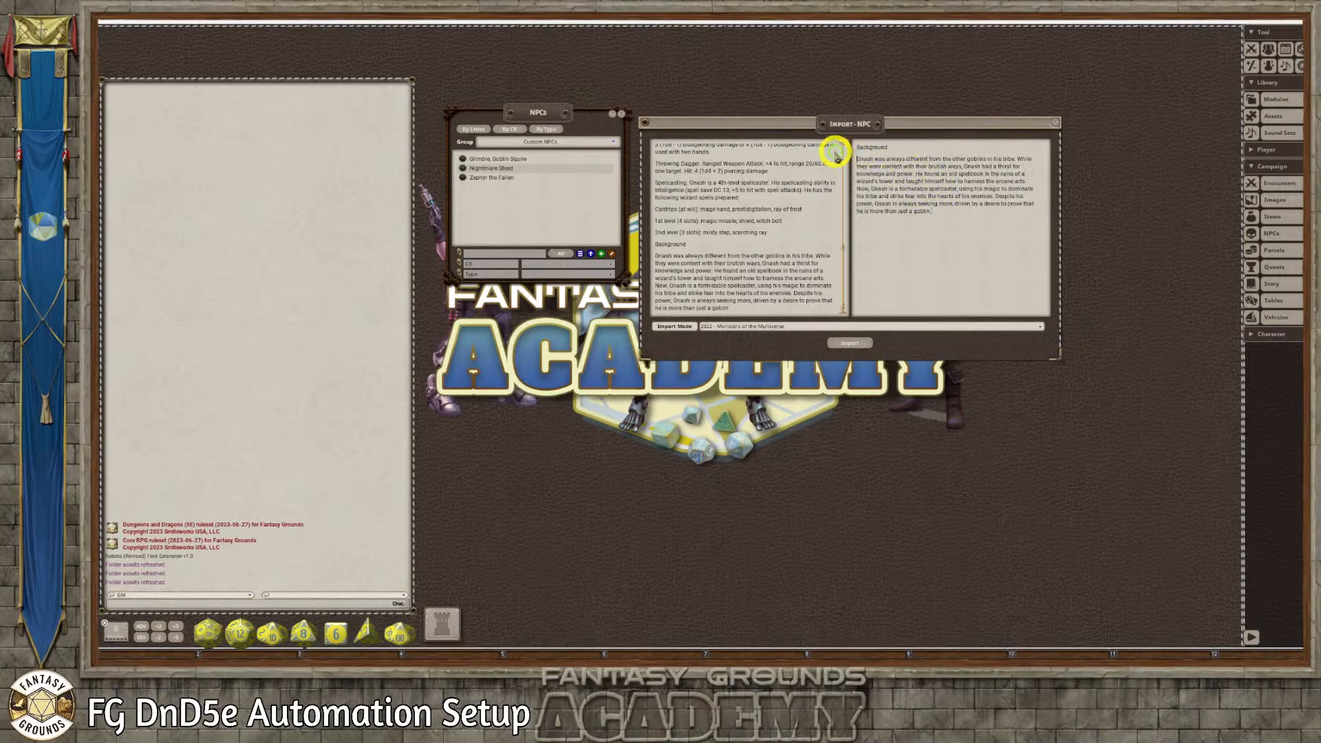
drag(896, 148, 849, 150)
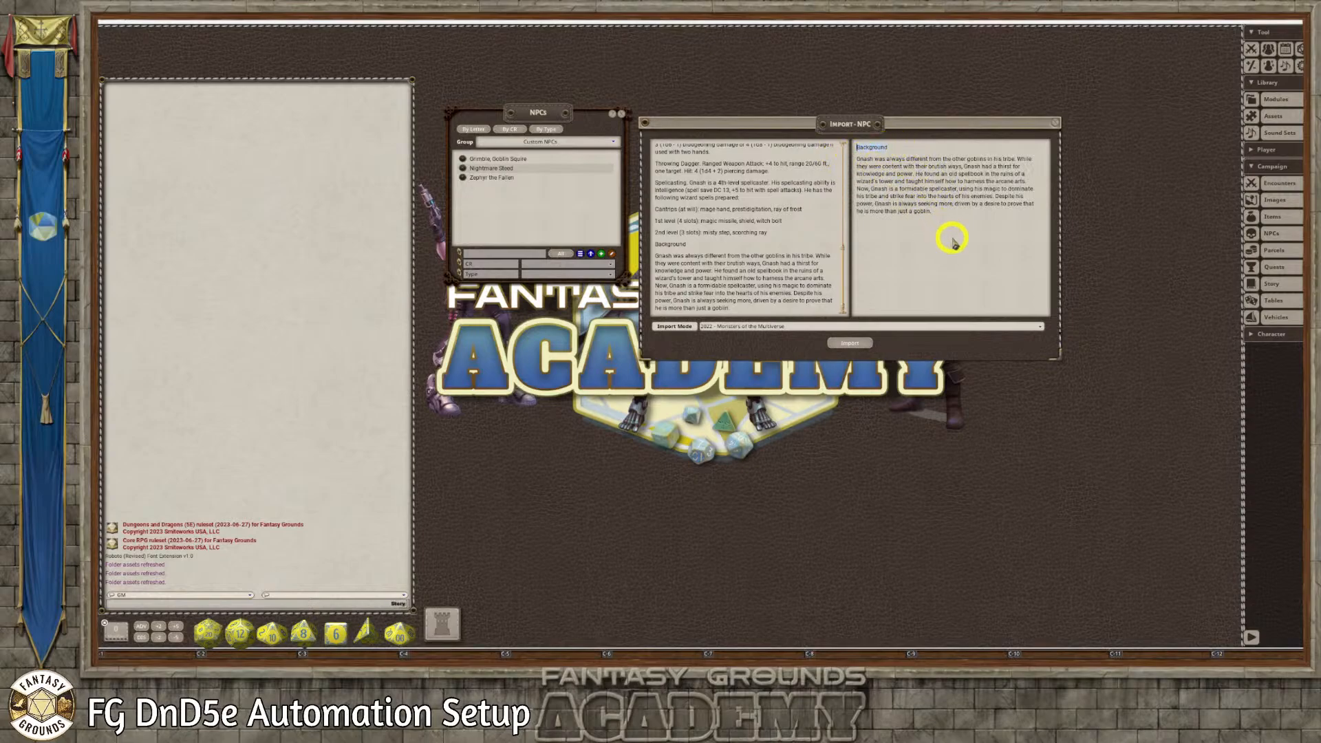
key(ctrl+b)
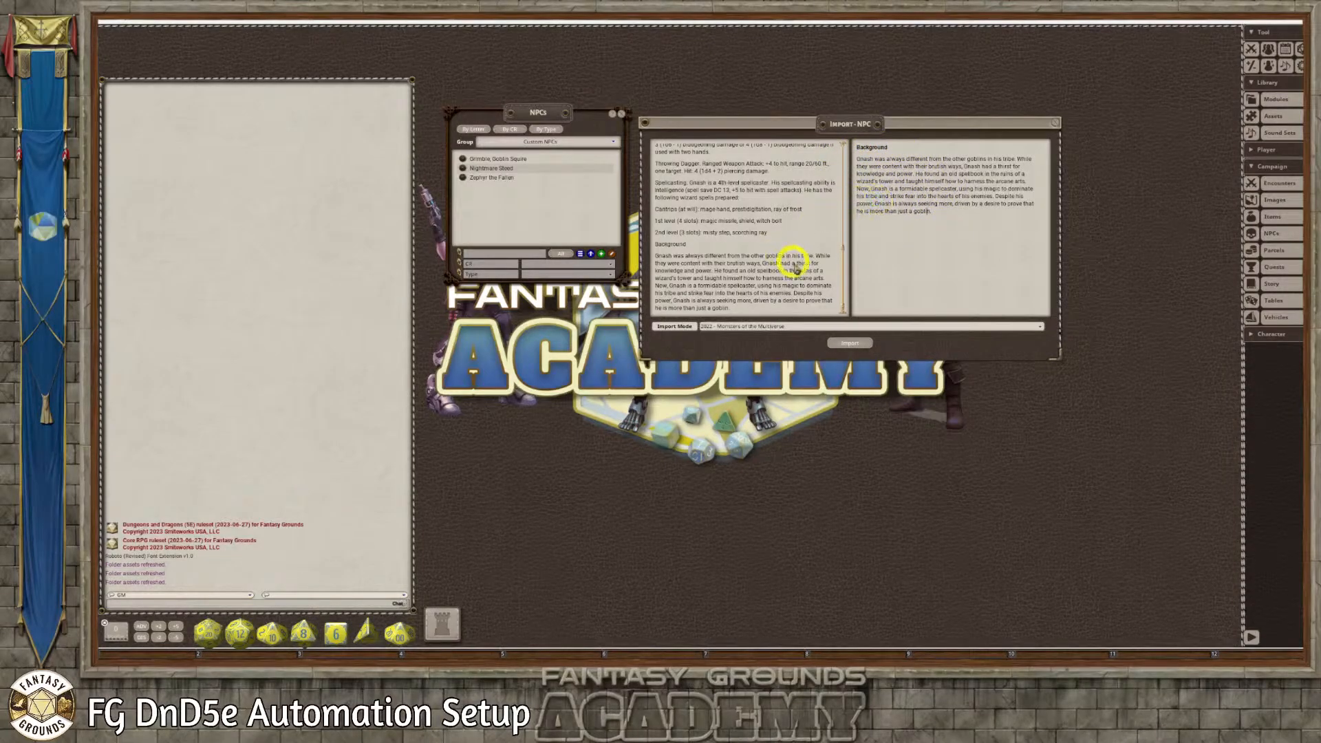
Delete the Background section from the stat text, check the remaining stat block and import the NPC
drag(739, 309, 654, 249)
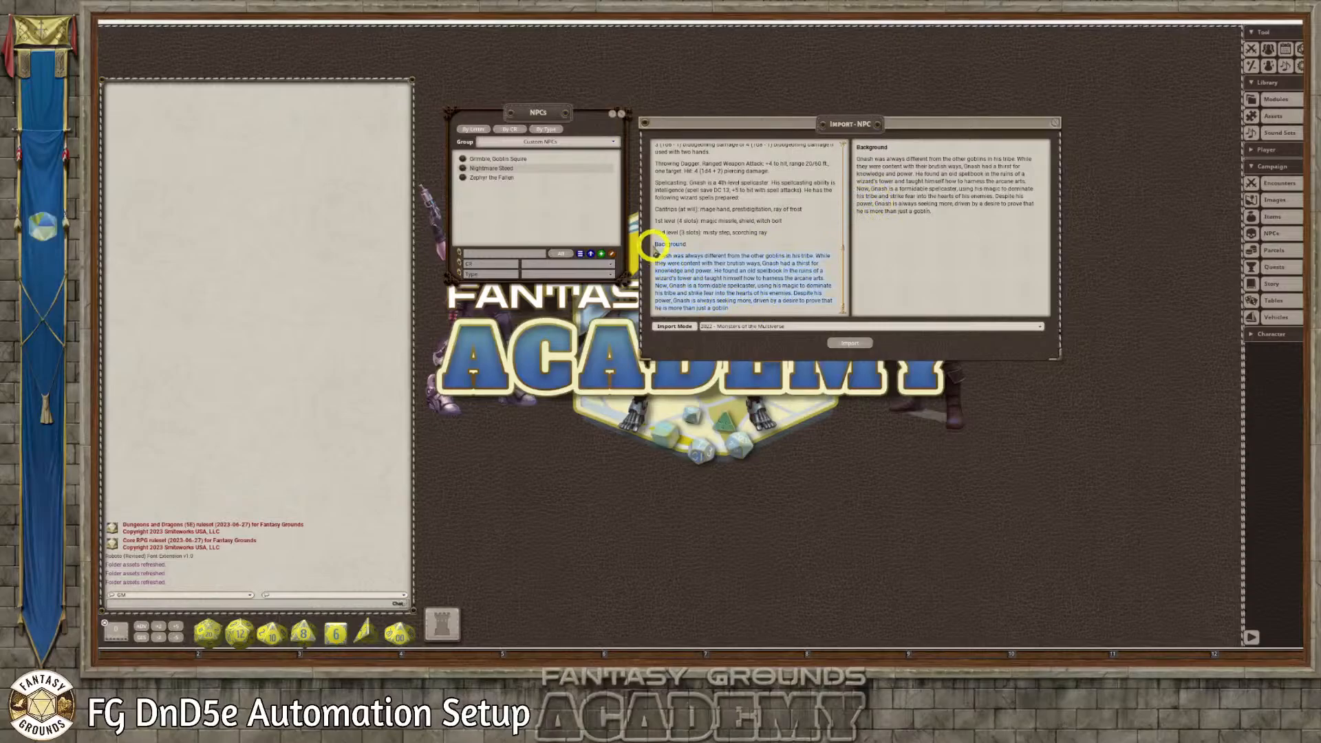
key(Delete)
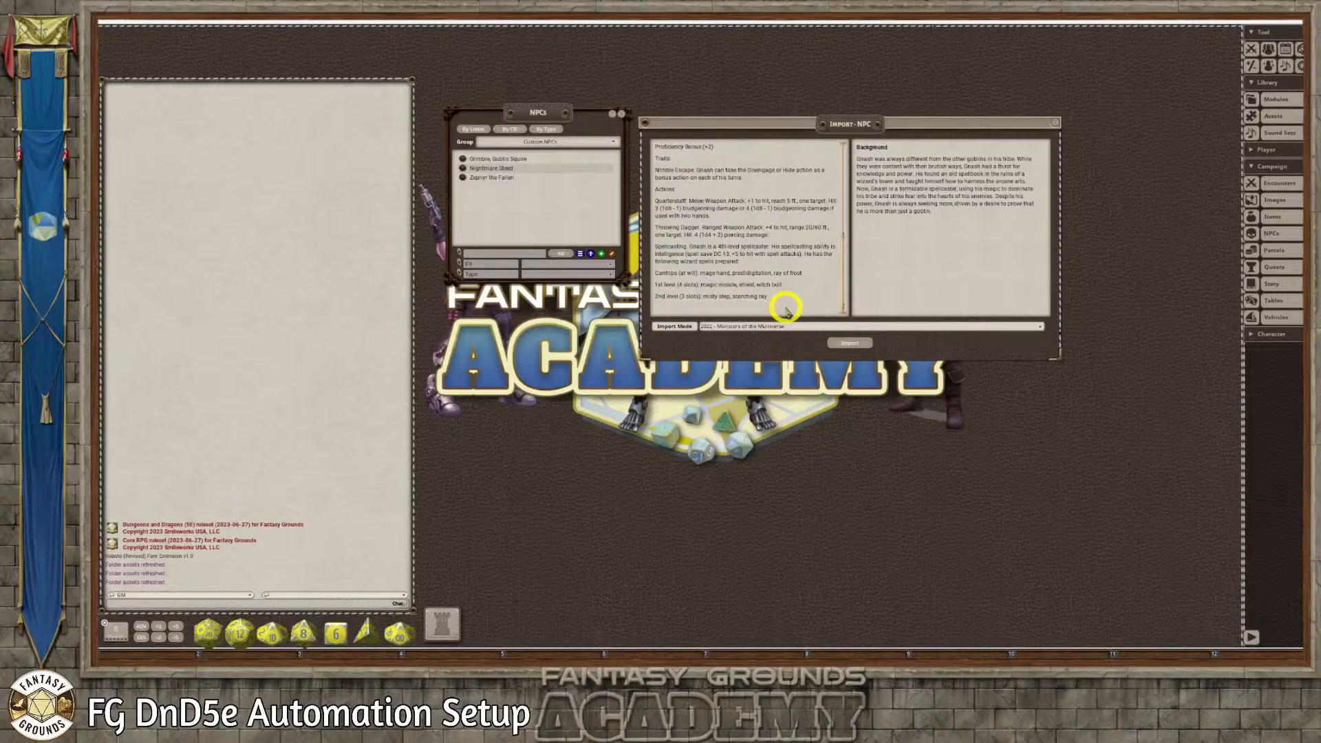
scroll(785, 310, up, 1)
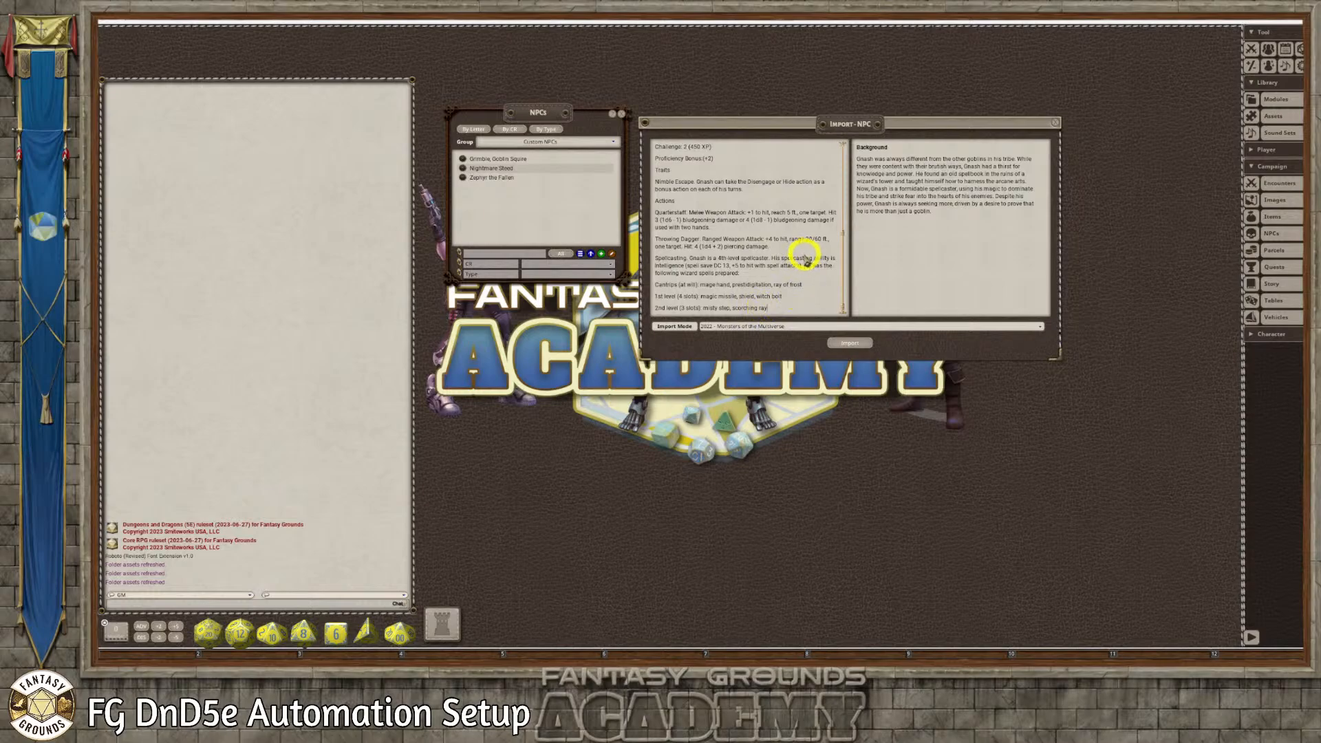
scroll(724, 219, up, 5)
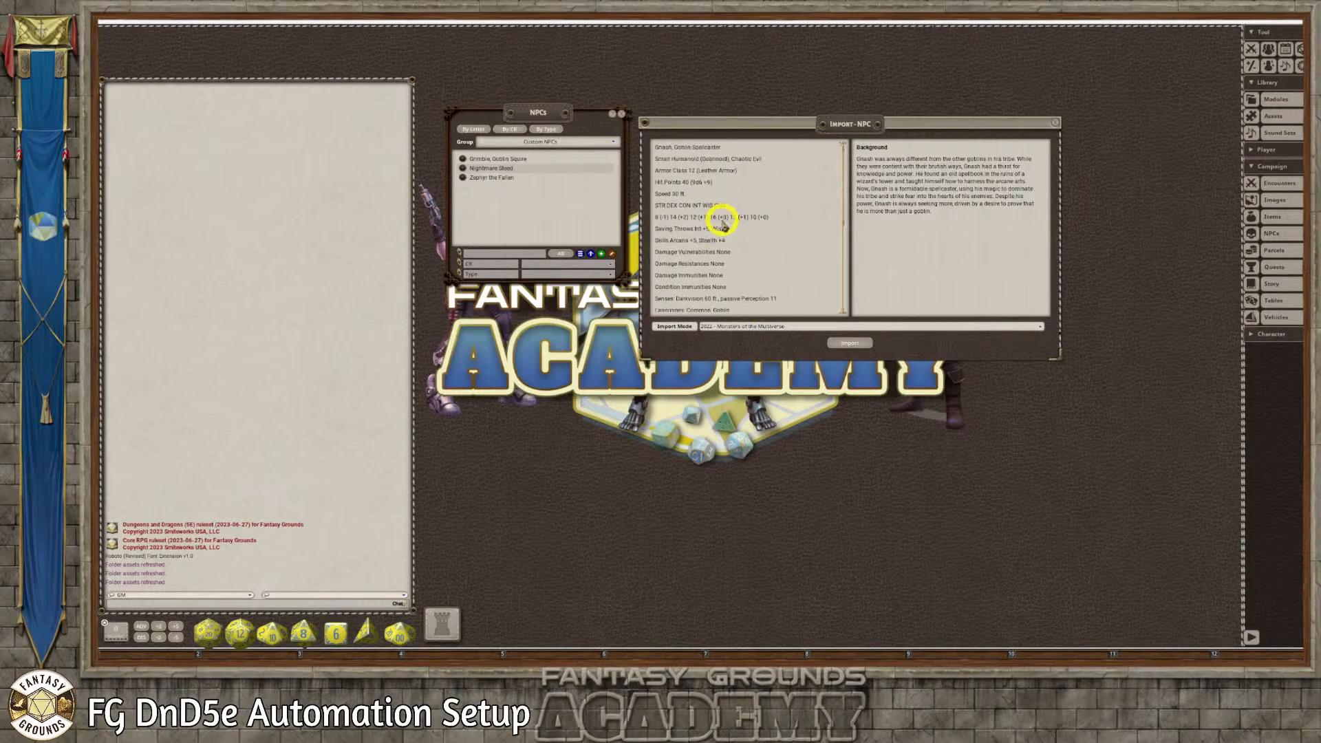
scroll(760, 224, down, 3)
scroll(766, 234, down, 3)
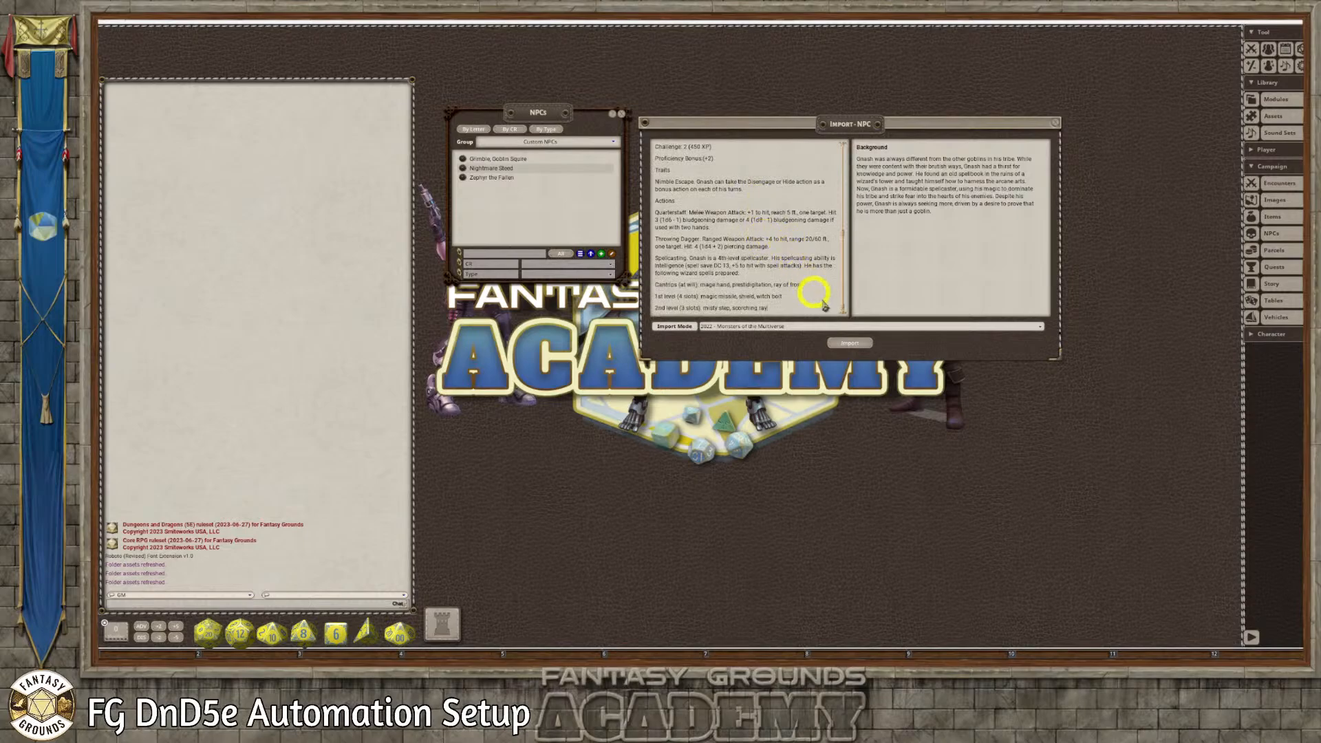
click(850, 343)
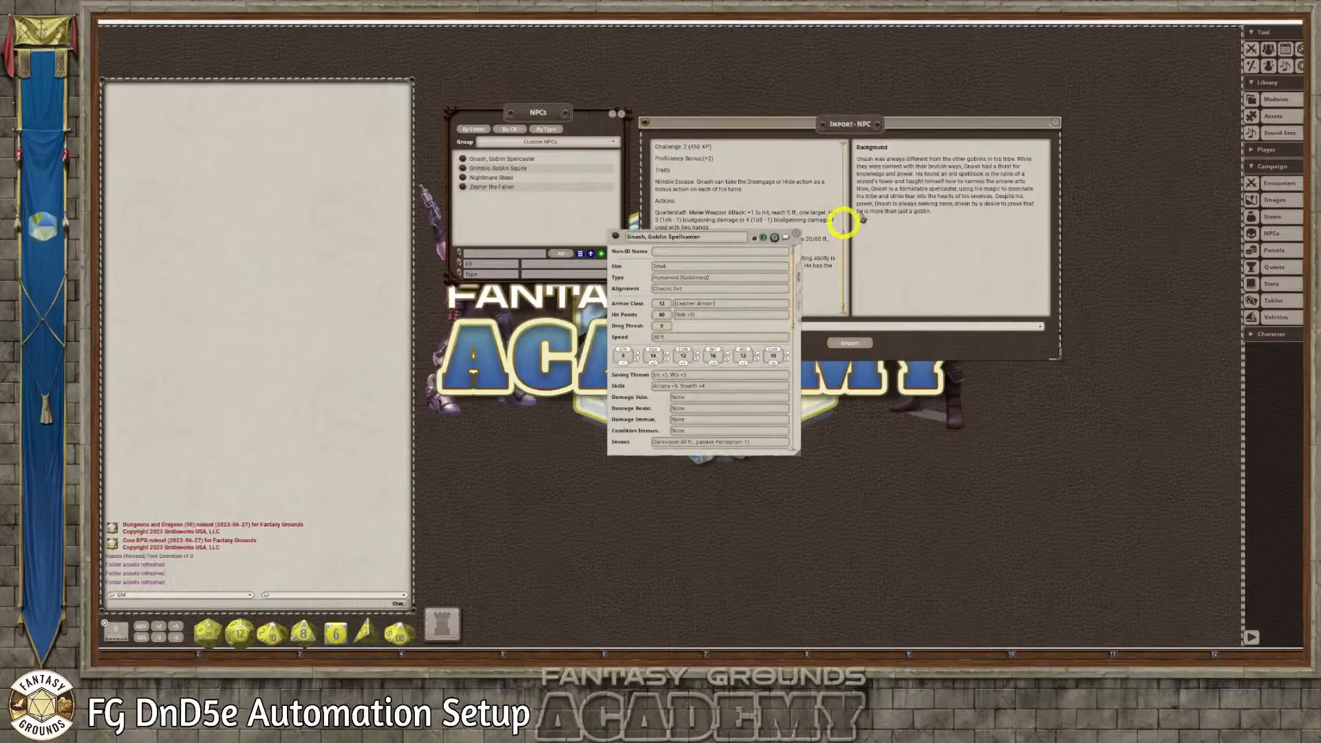
Move the import window aside, enlarge the Gnash, Goblin Spellcaster record to fit all its sections and lock it
drag(893, 121, 1052, 52)
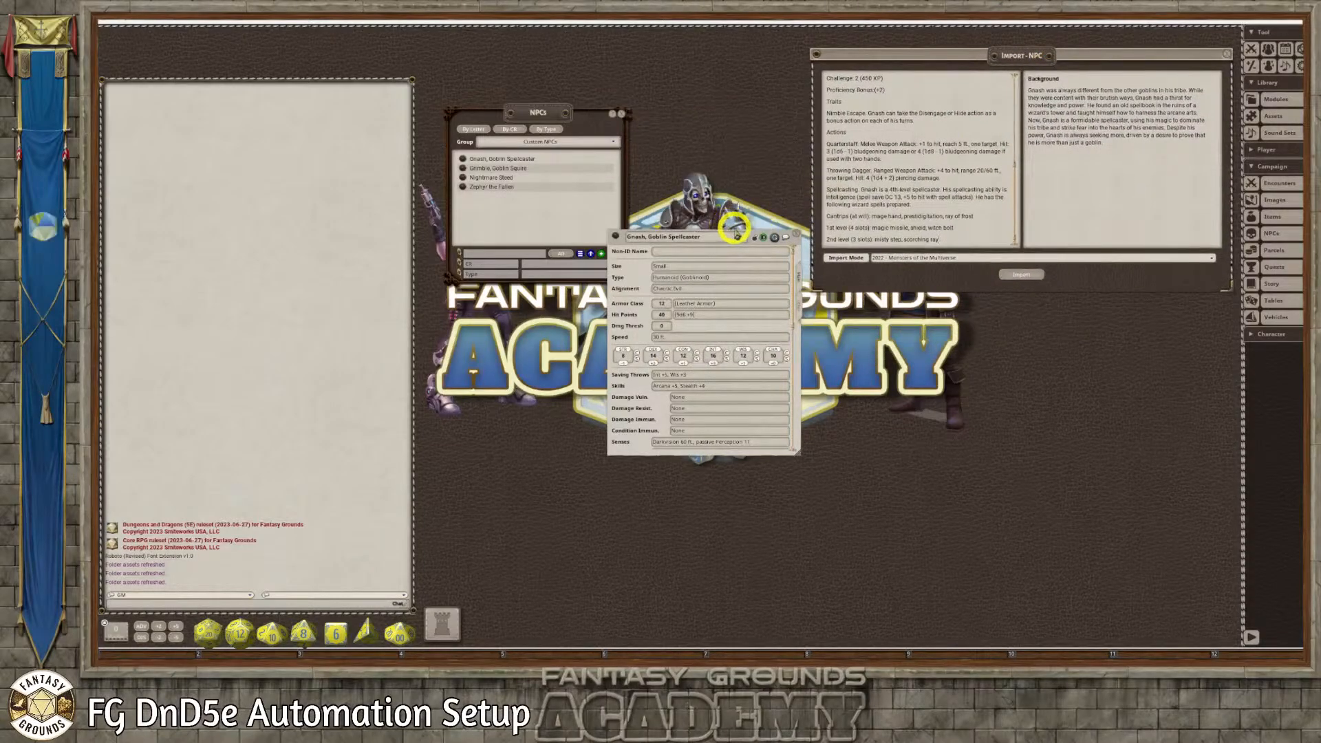
drag(749, 236, 699, 105)
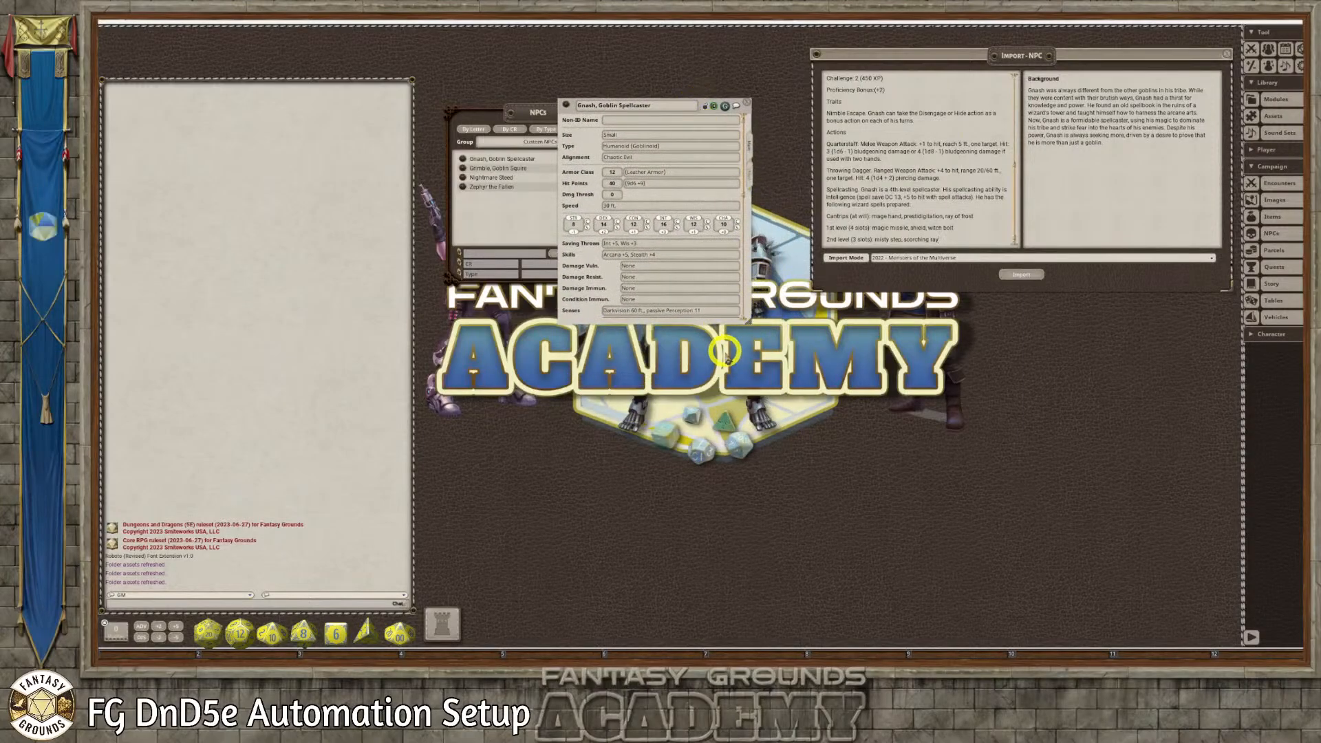
drag(744, 319, 750, 585)
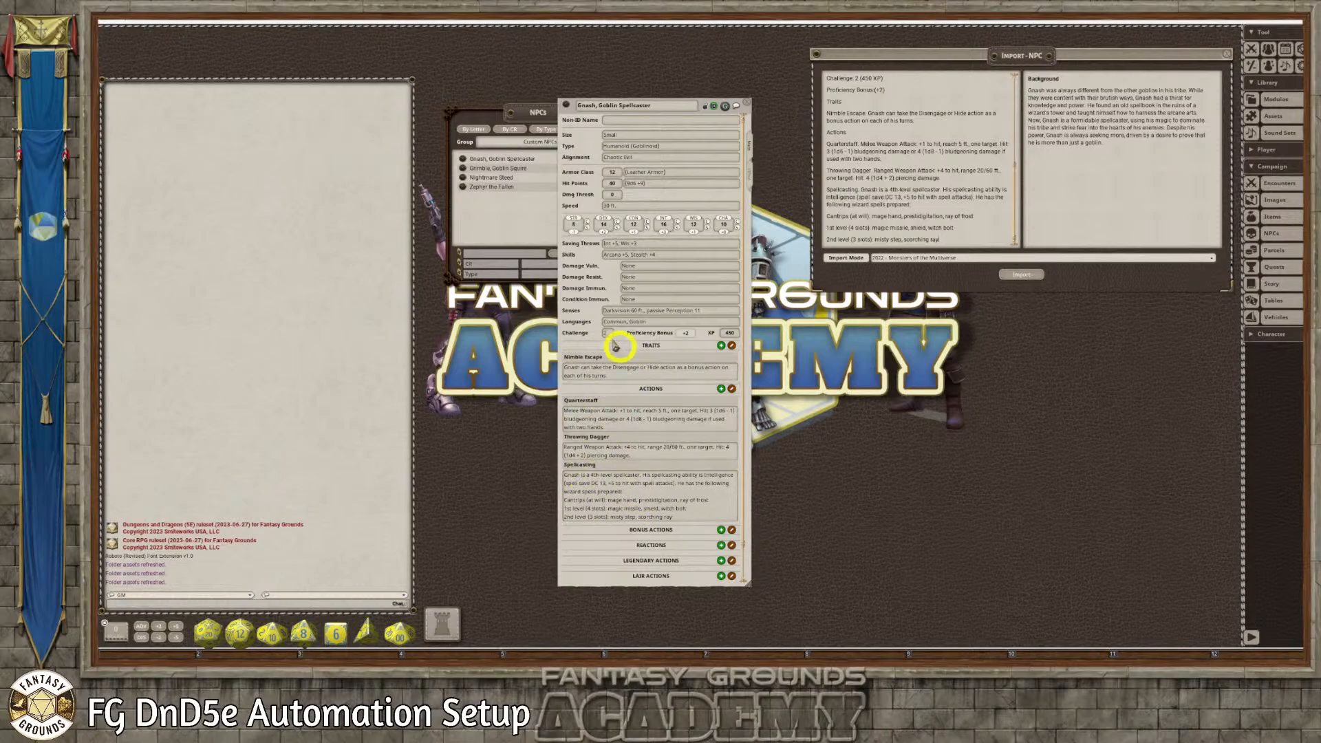
click(705, 108)
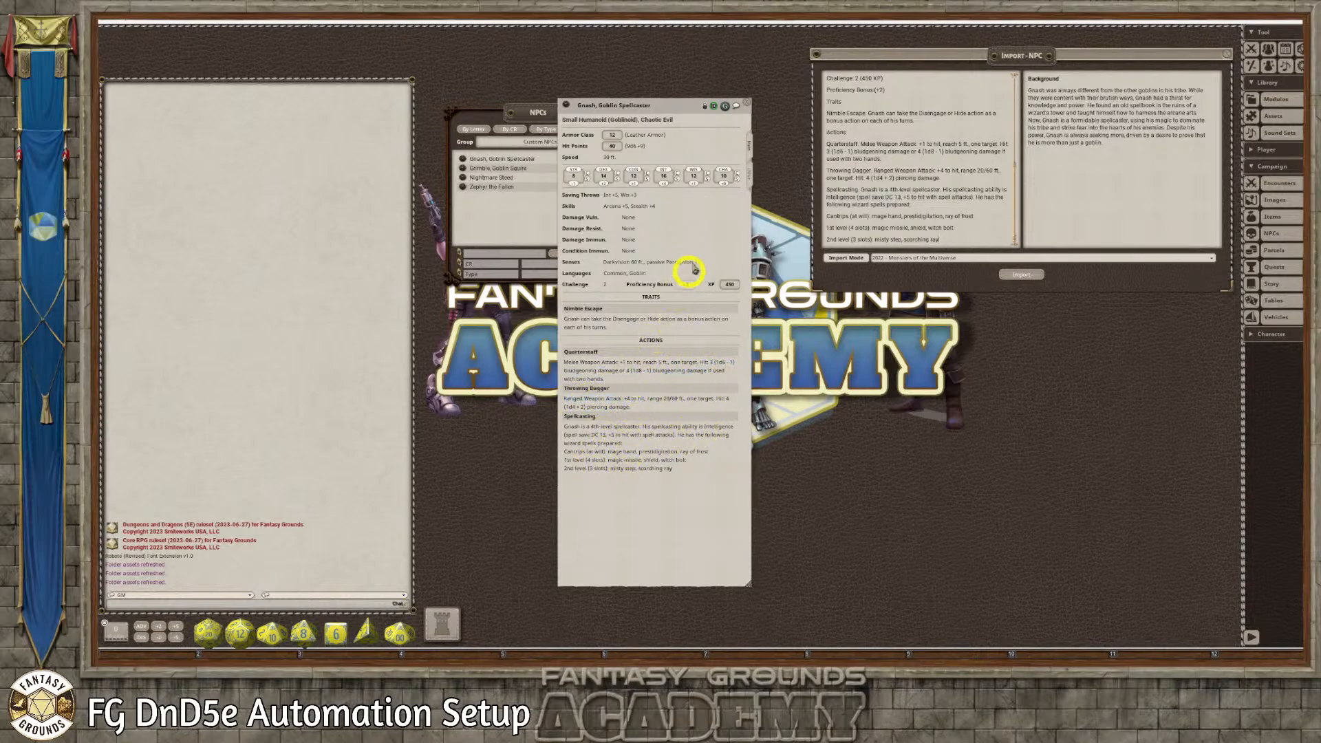
Show the descriptive text page of the Gnash record, move the record clear of the NPC list and unlock it
click(748, 173)
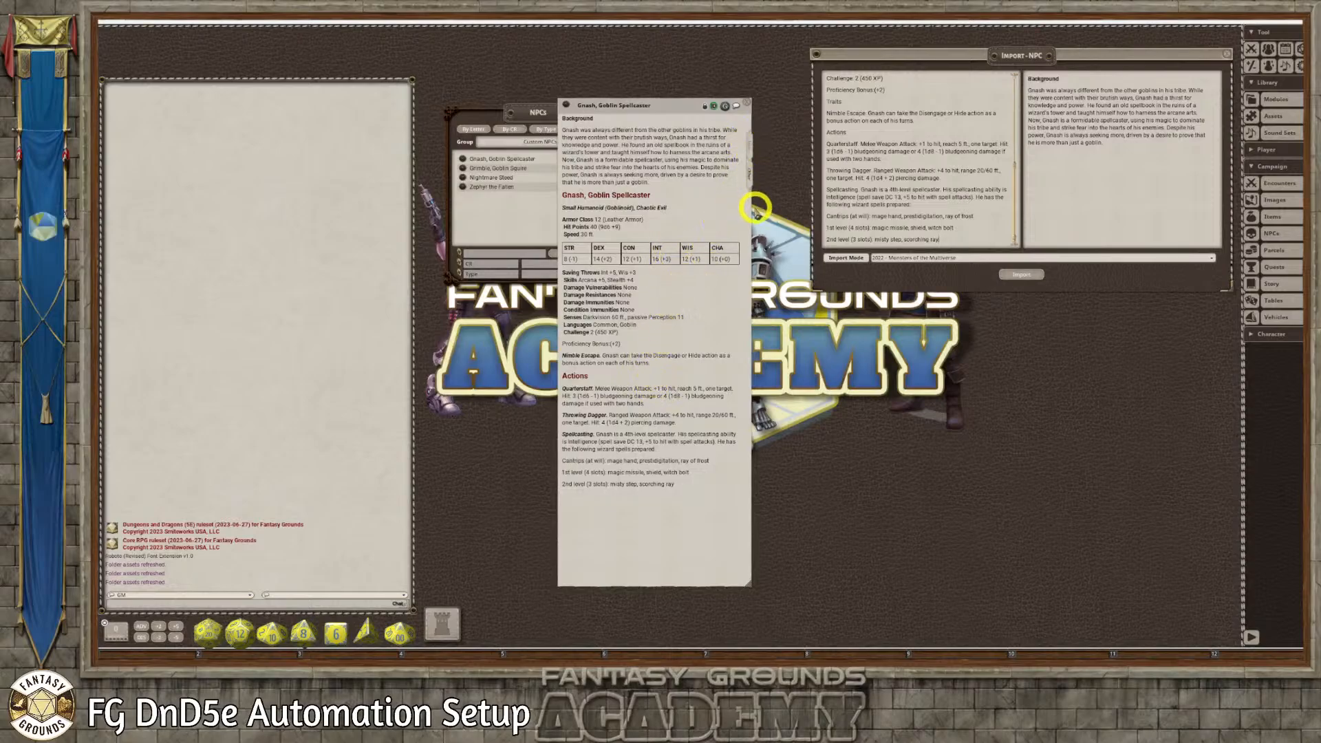
drag(695, 110, 822, 66)
click(837, 54)
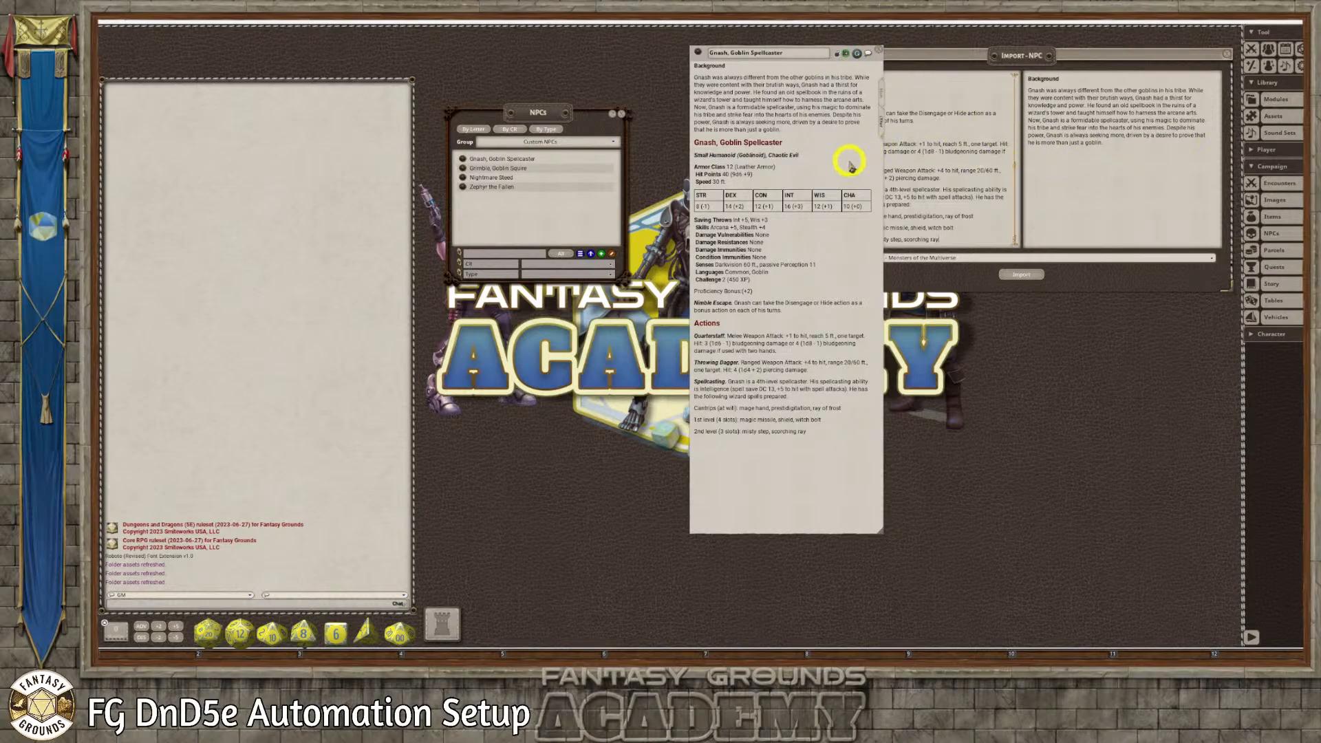
Assign the Goblin Spellcaster token from the campaign token assets to the Gnash record and close the asset browser
click(1276, 115)
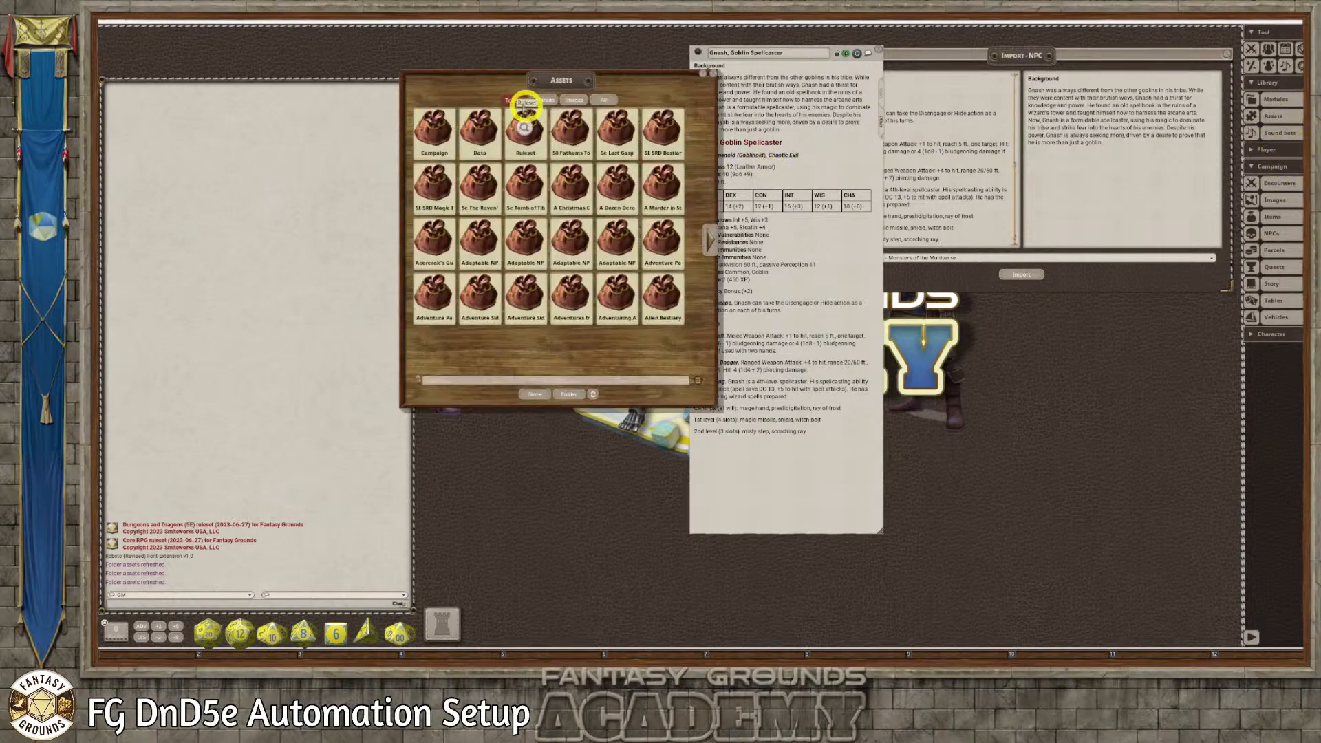
click(434, 130)
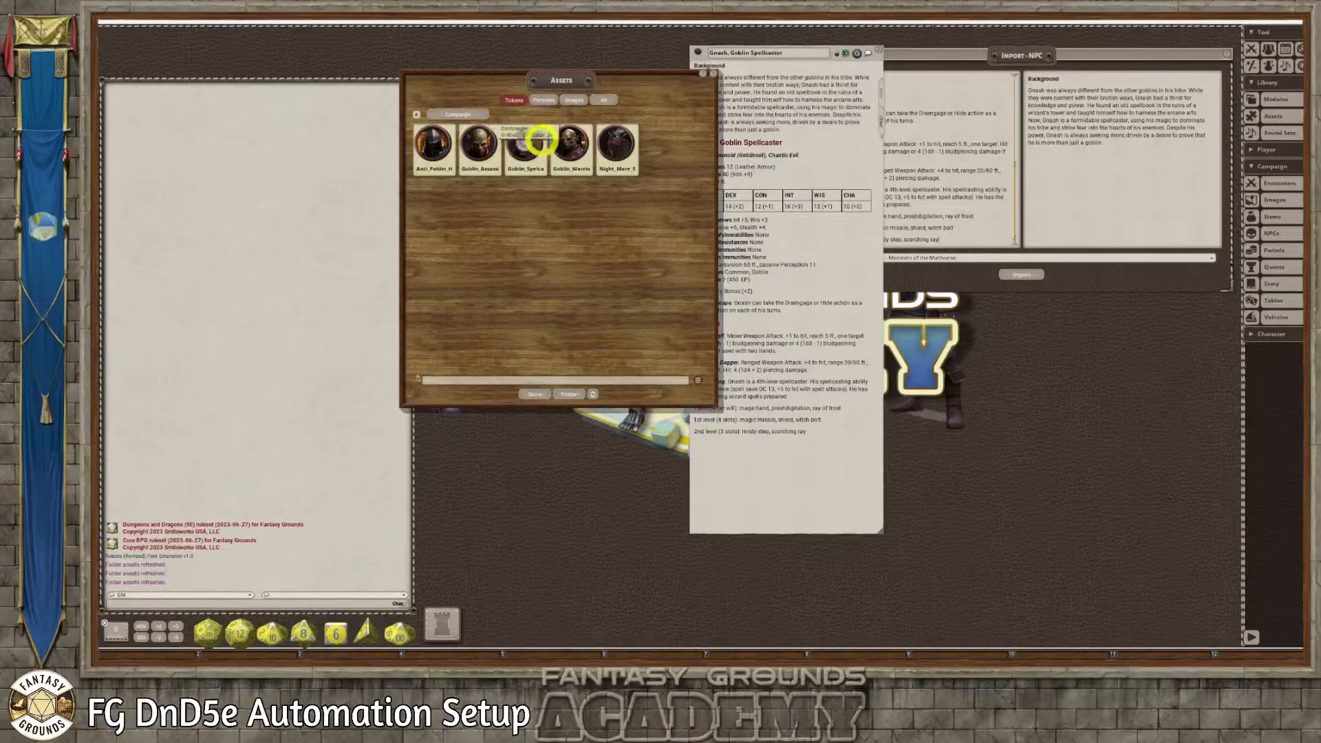
drag(855, 53, 712, 75)
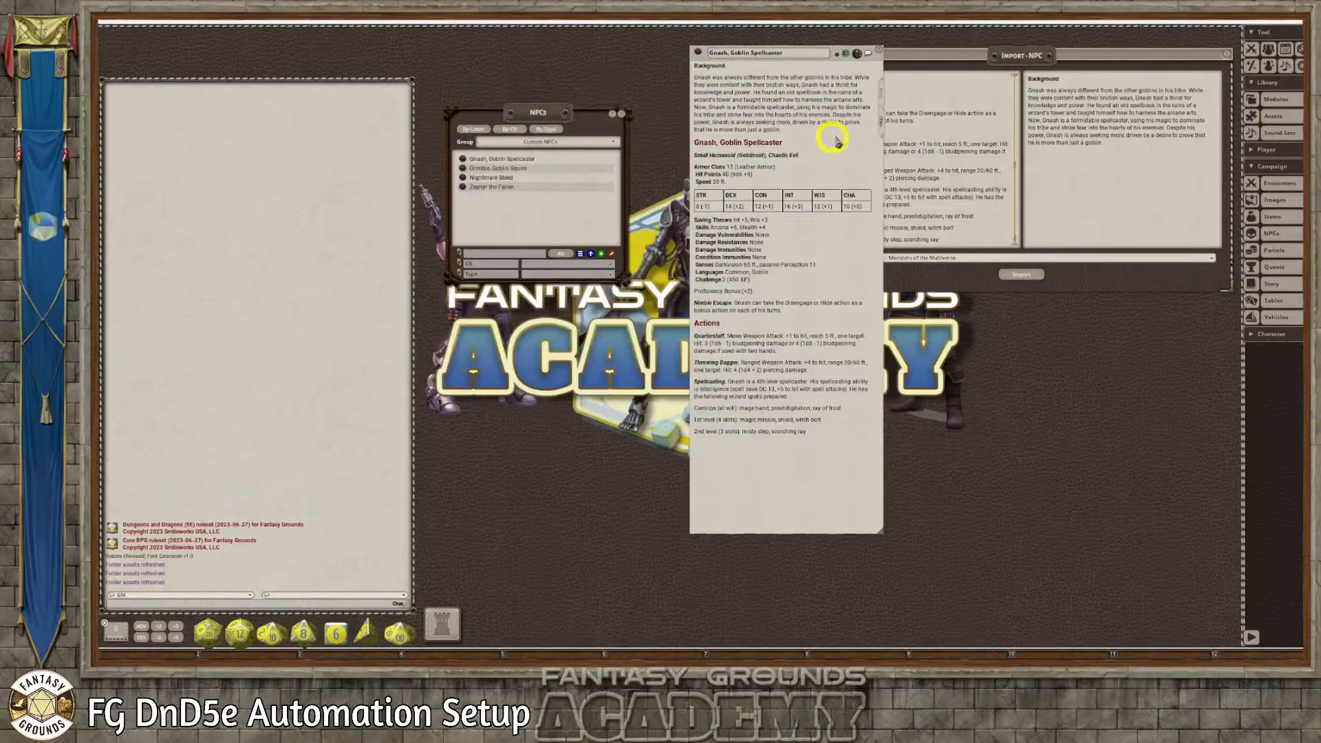
Add a new line below Gnash's Background paragraph and insert a link there to the "handout, Goblin_Spellcaster" image
click(814, 138)
key(Return)
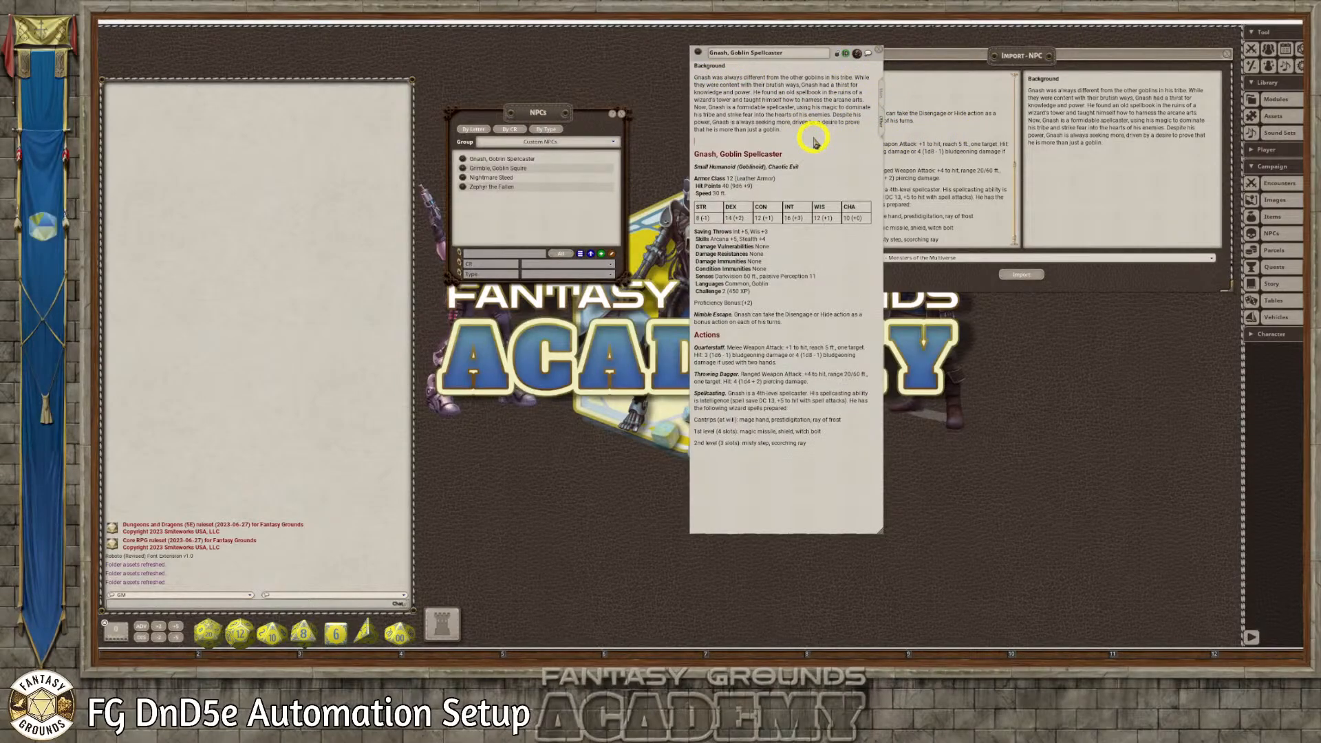
click(1266, 200)
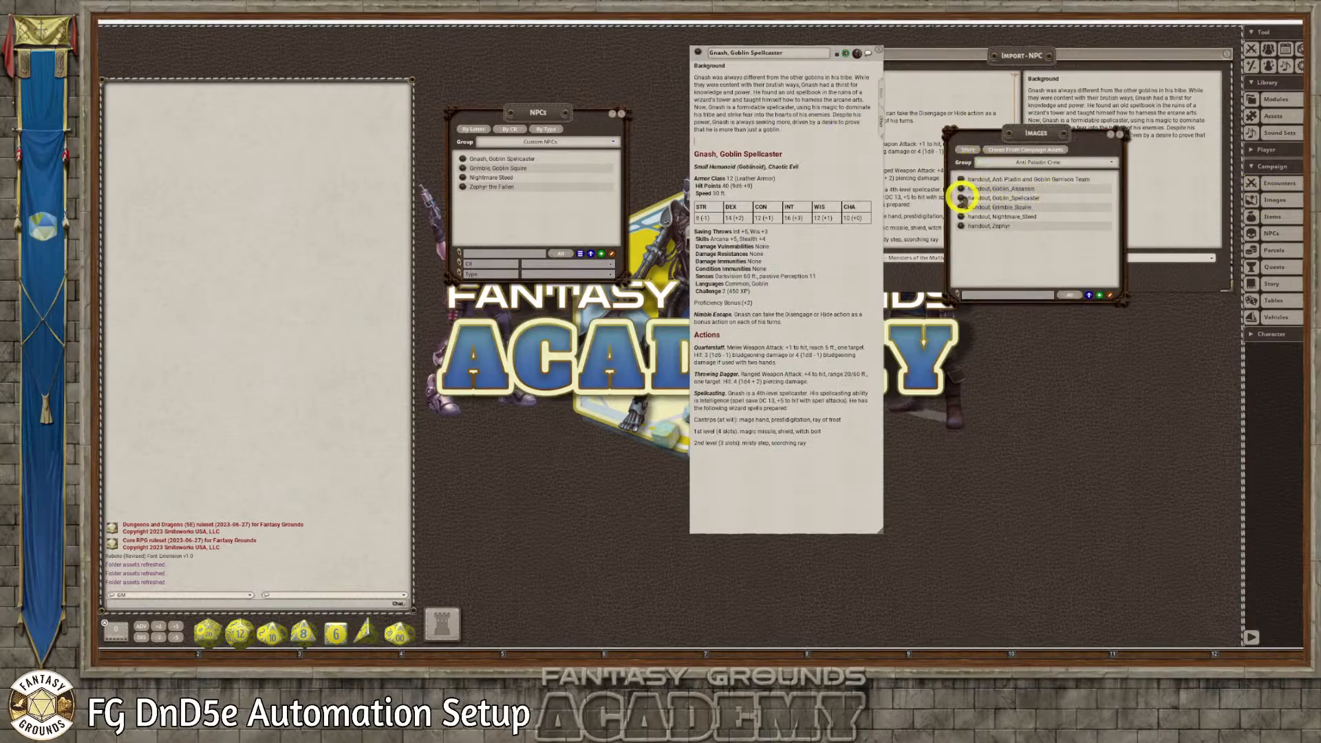
drag(961, 198, 698, 140)
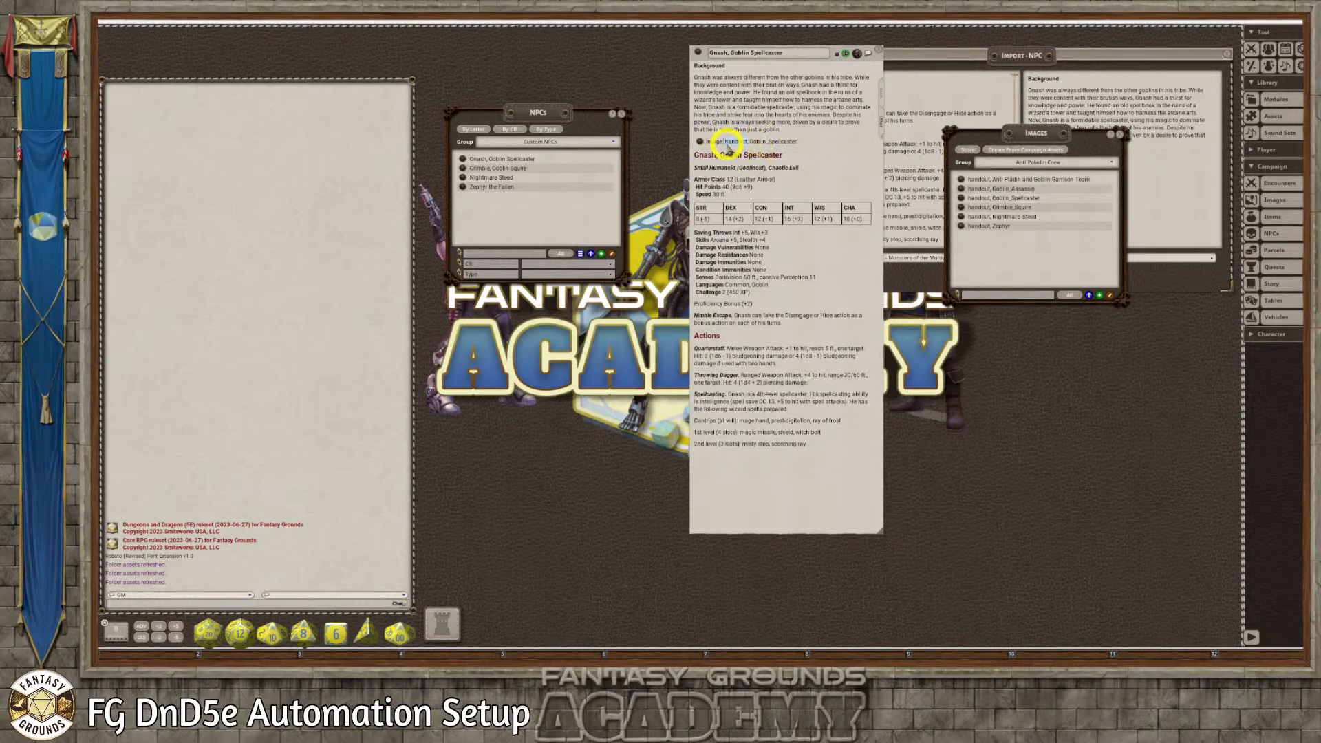
Shorten the image link's label to "Image: Goblin_Spellcaster" and make the word "Image:" bold
key(BackSpace)
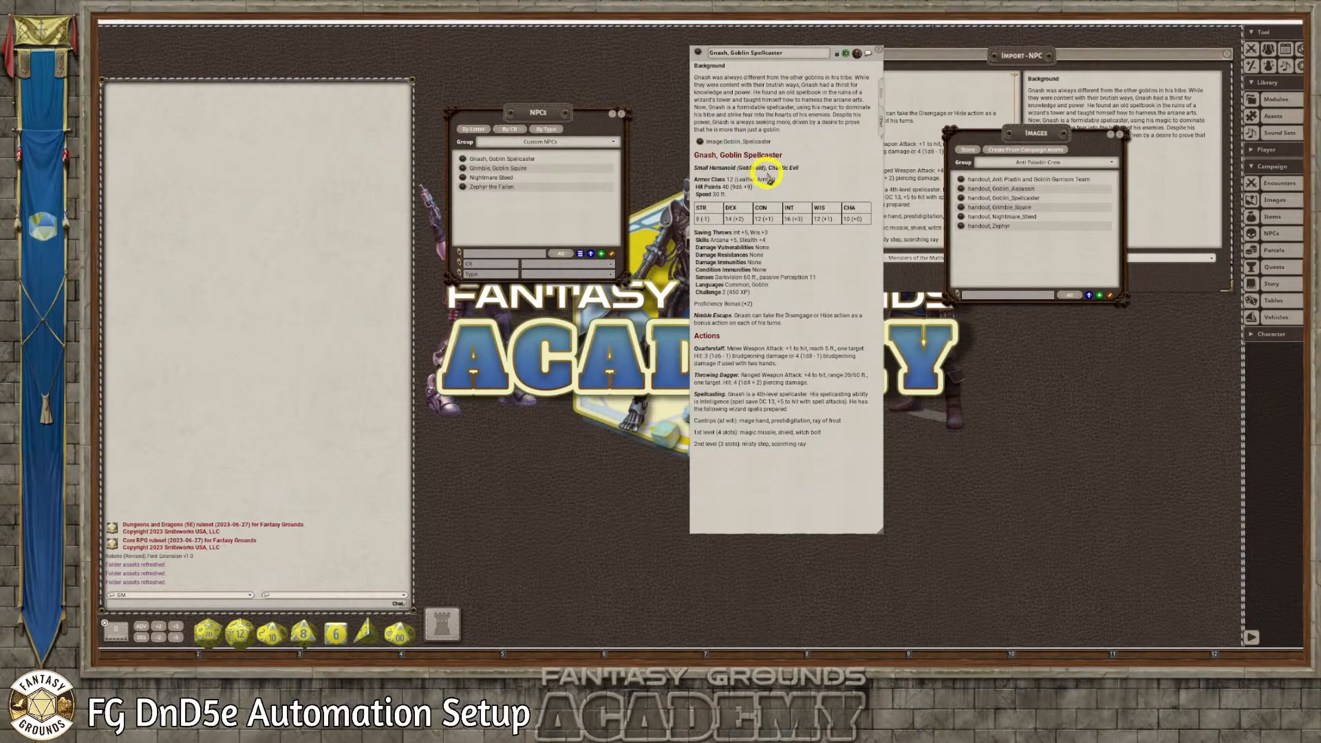
drag(725, 142, 707, 142)
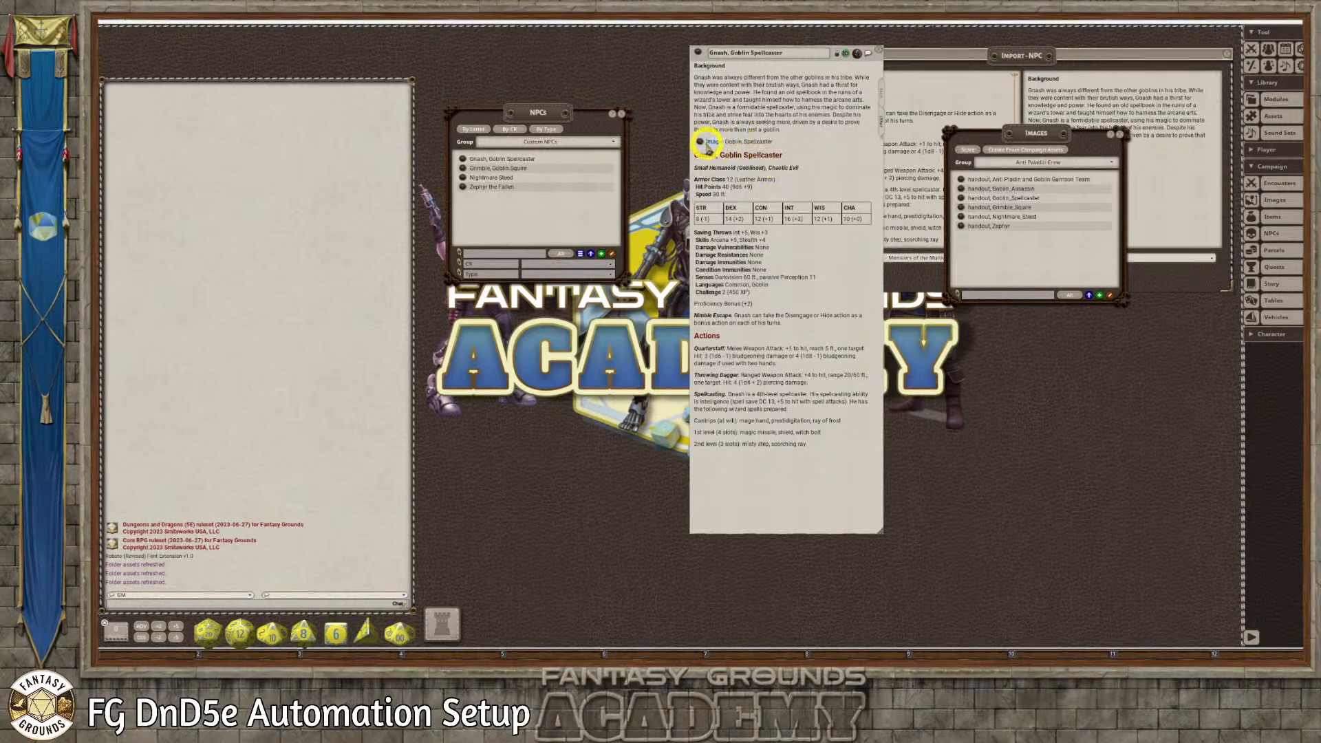
key(ctrl+b)
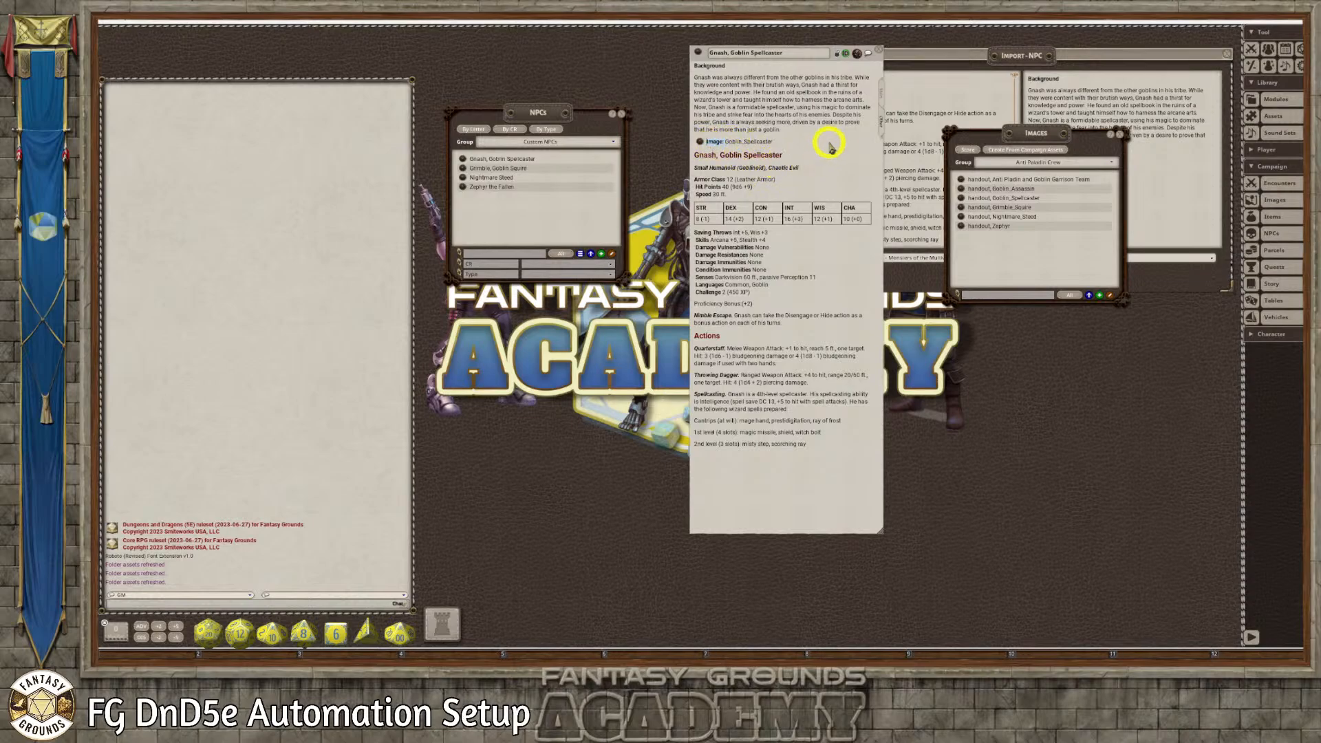
Open the linked Goblin_Spellcaster image to check it, and close the image, the Gnash record and the image list
click(698, 143)
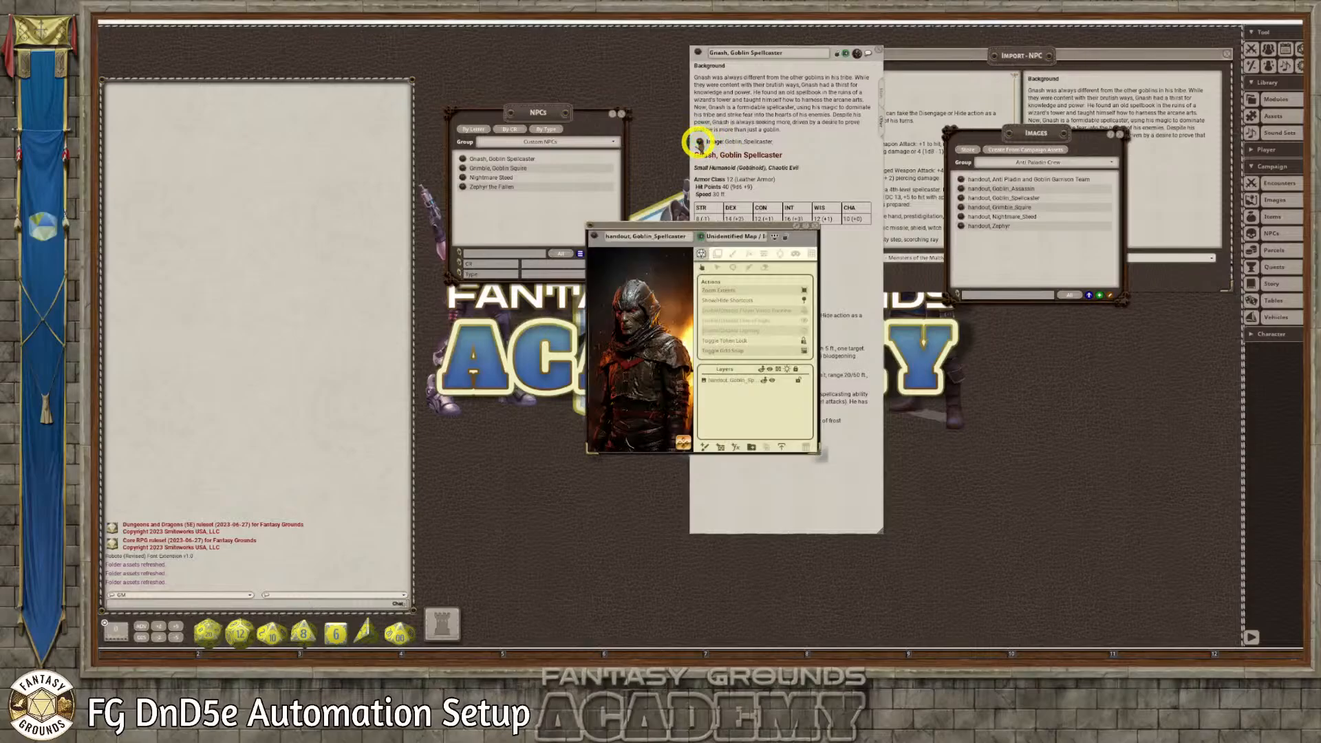
scroll(654, 327, down, 2)
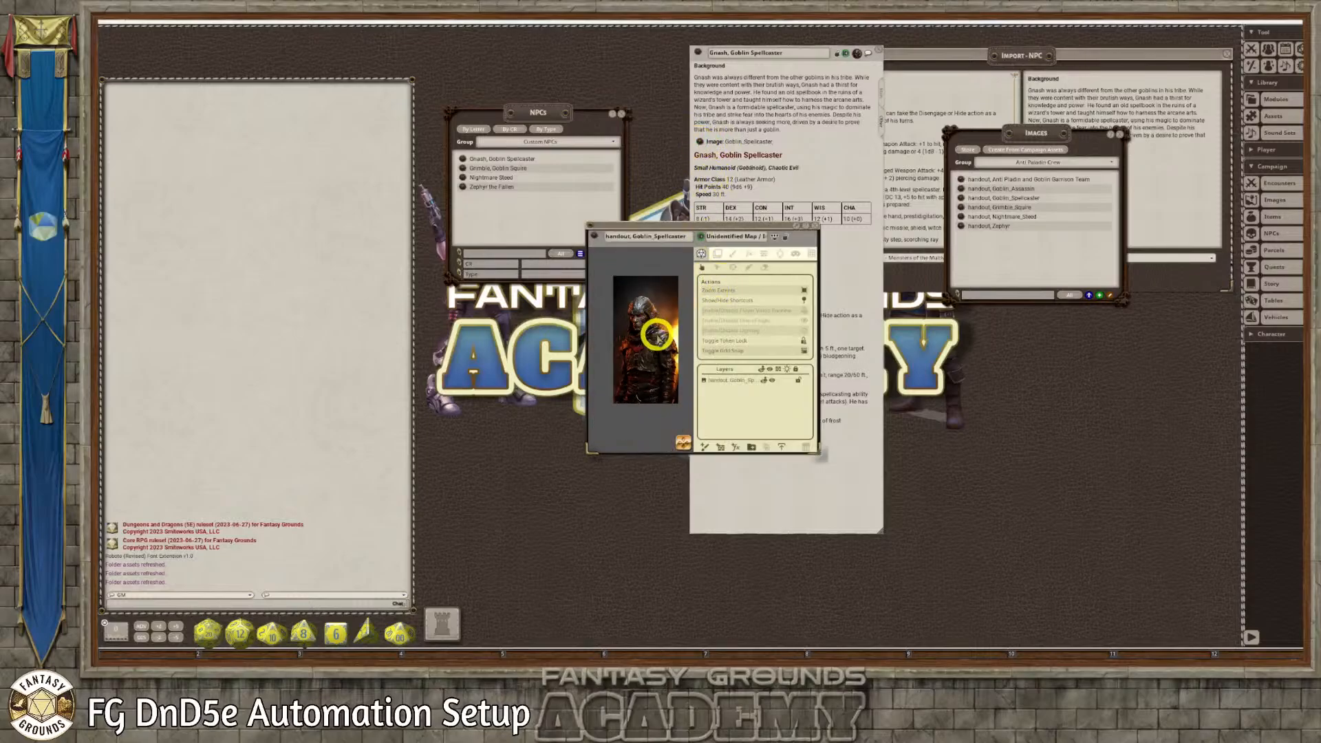
scroll(658, 335, up, 5)
click(818, 234)
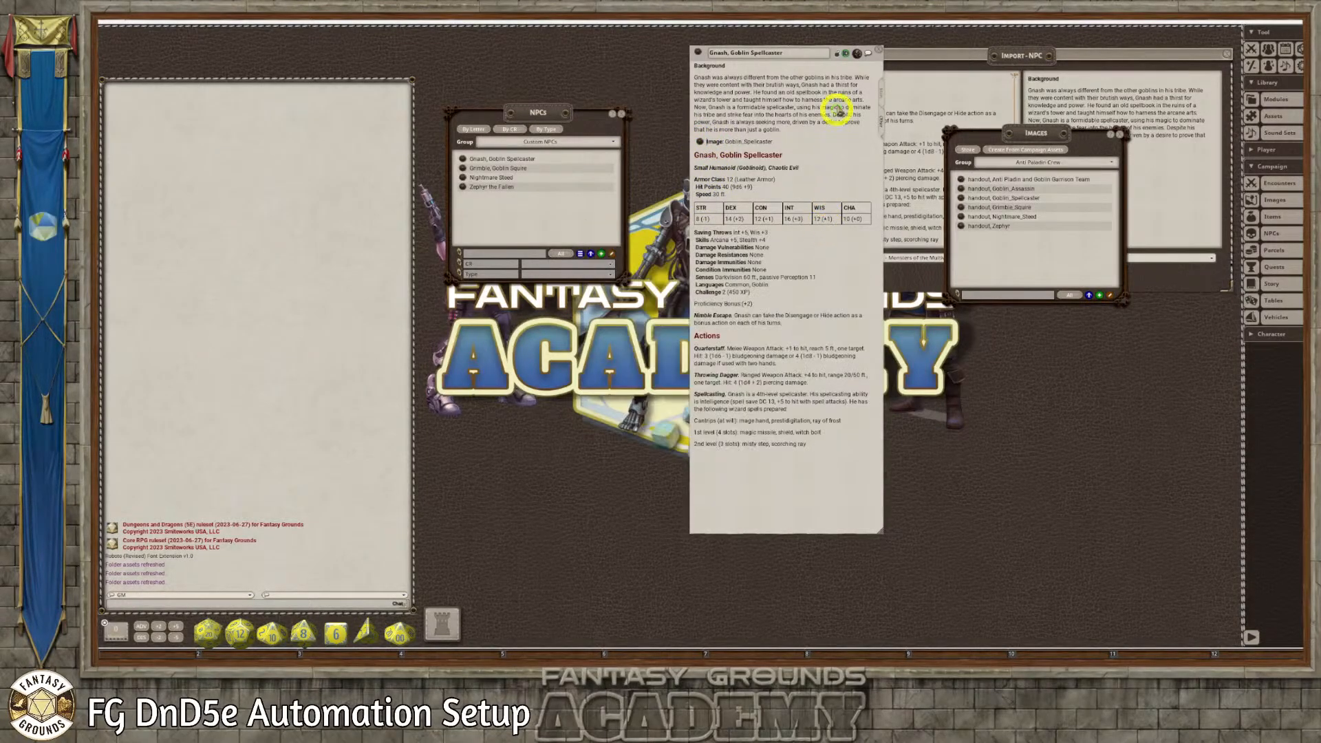
click(872, 49)
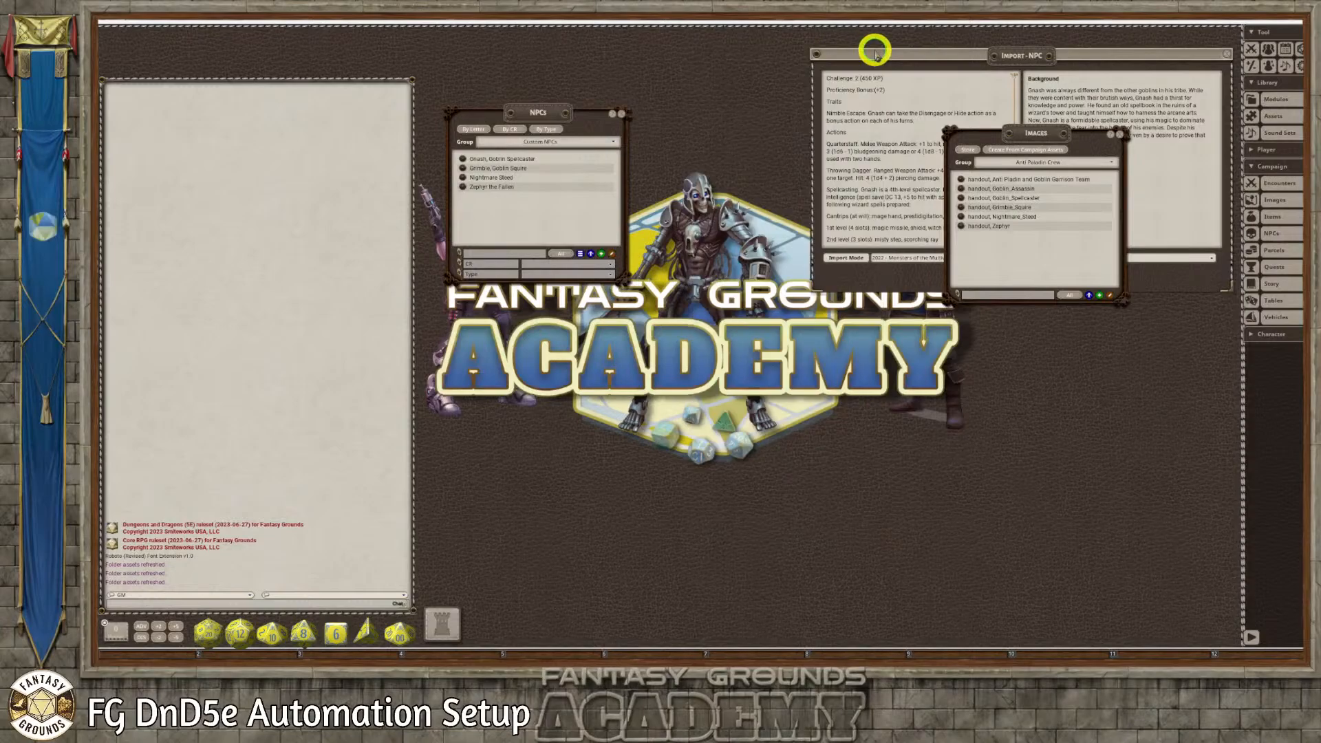
click(1119, 135)
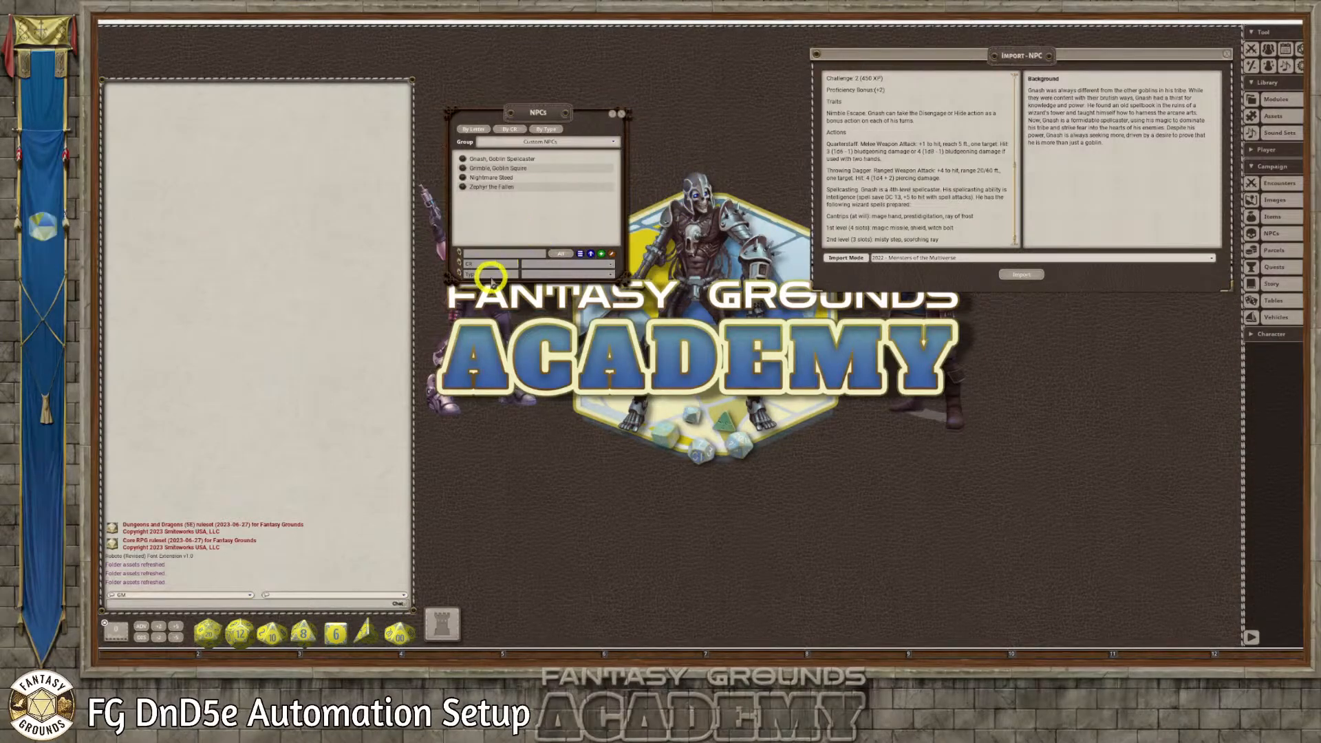
Switch to the ChatGPT conversation in Chrome and review the goblin spellcaster request with its stat block and background
mouse_move(286, 623)
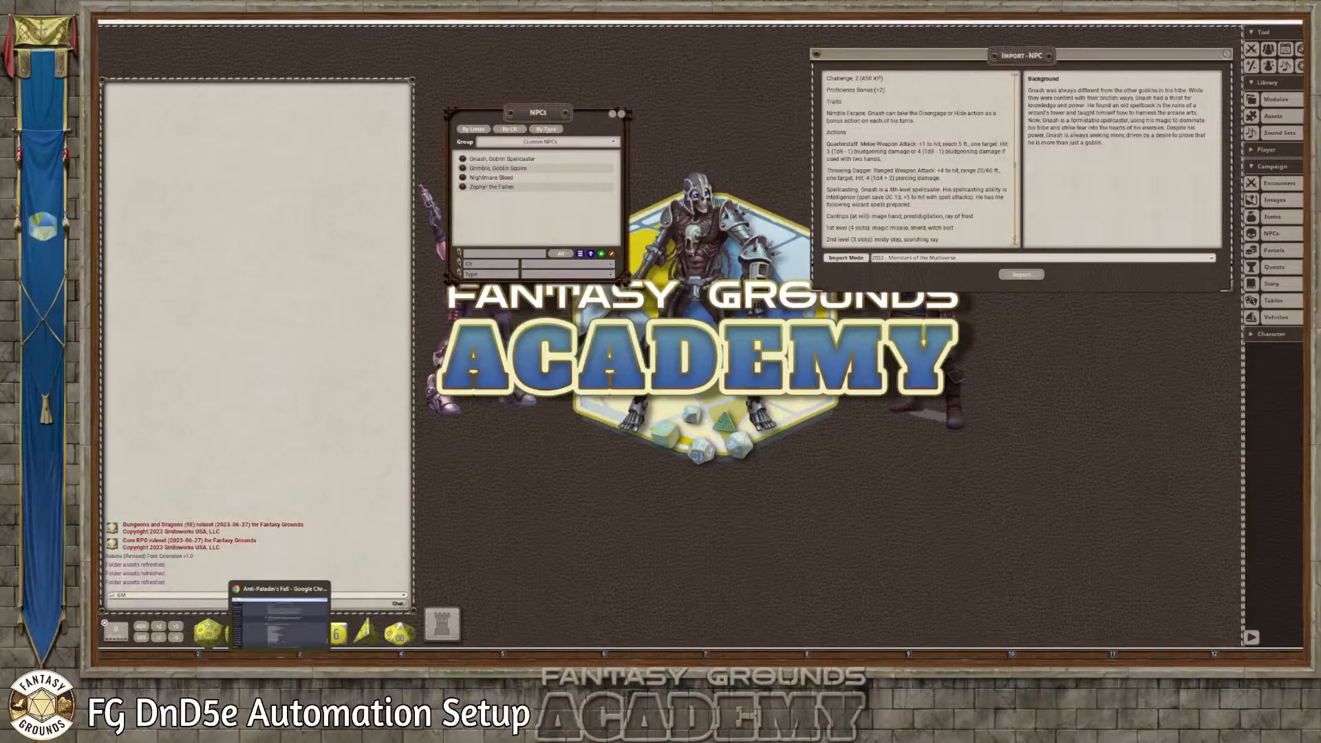
click(252, 605)
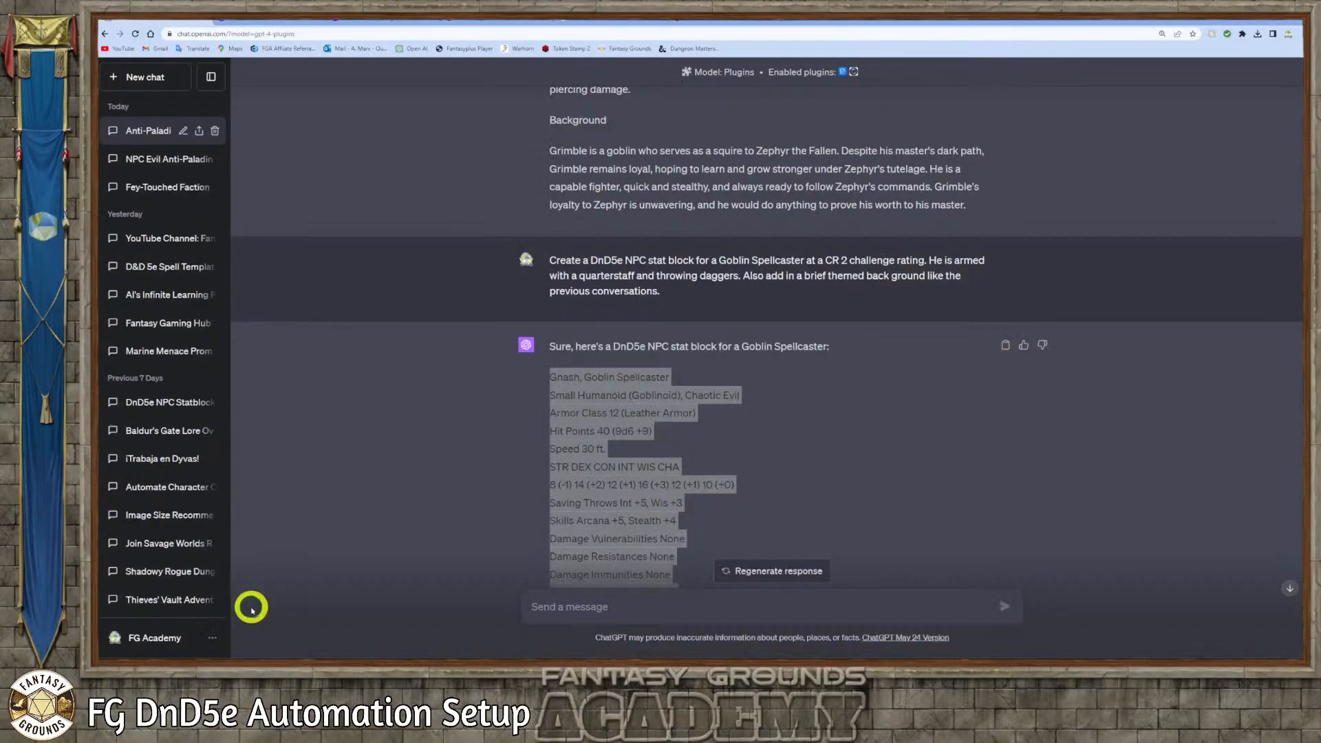
click(462, 481)
scroll(502, 487, down, 9)
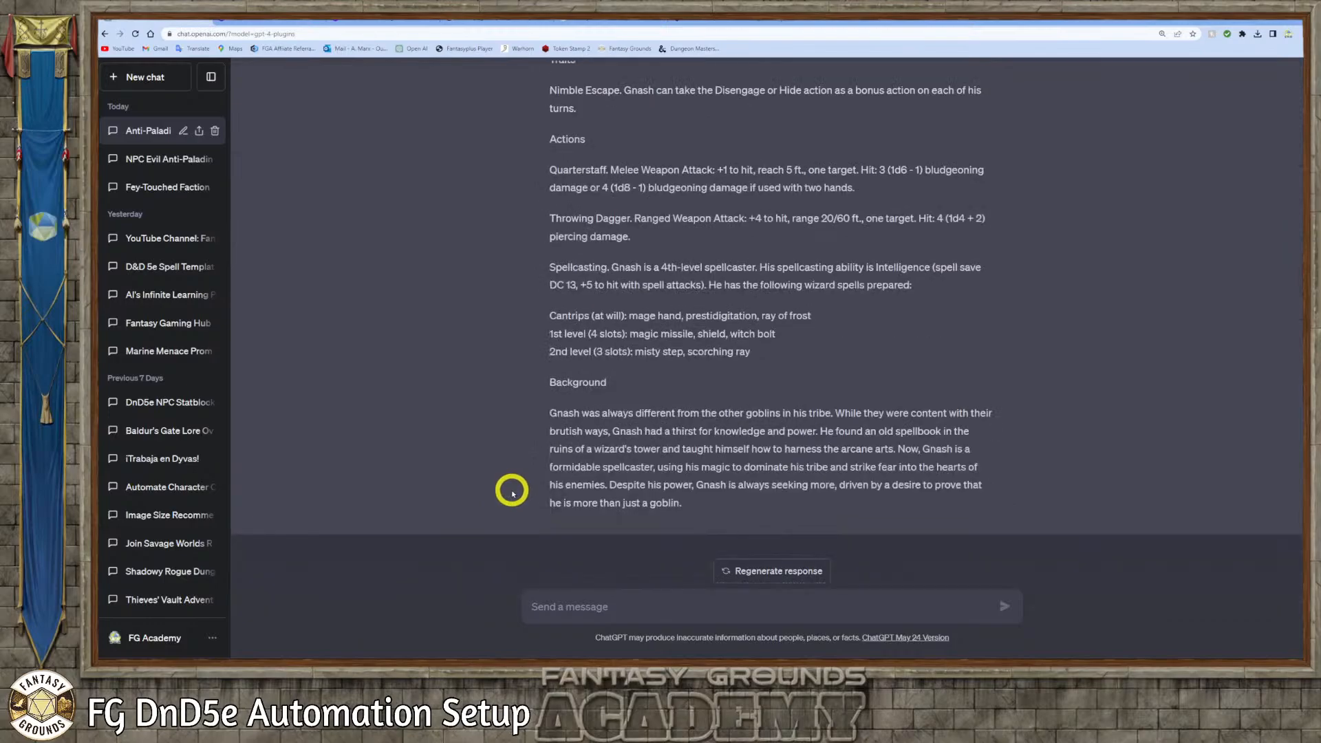
scroll(512, 493, up, 3)
scroll(512, 493, up, 6)
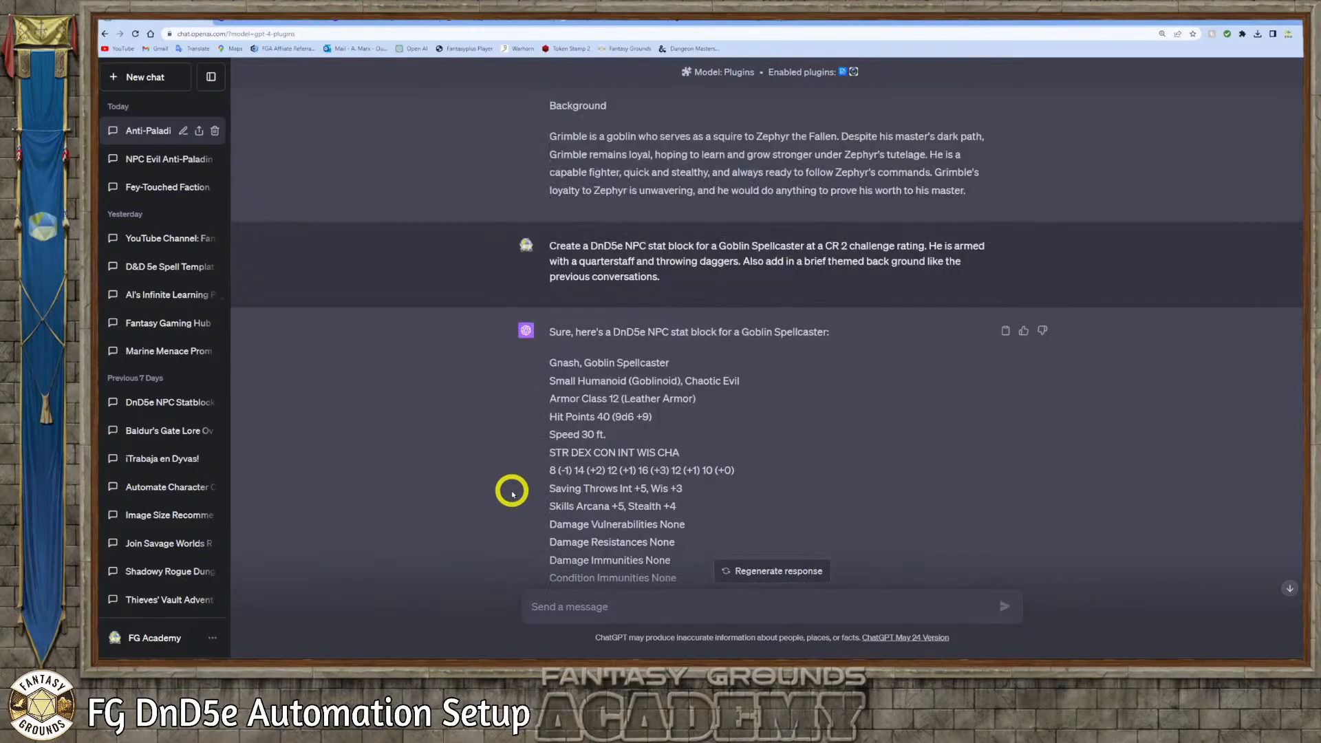
scroll(513, 492, down, 3)
scroll(512, 494, down, 6)
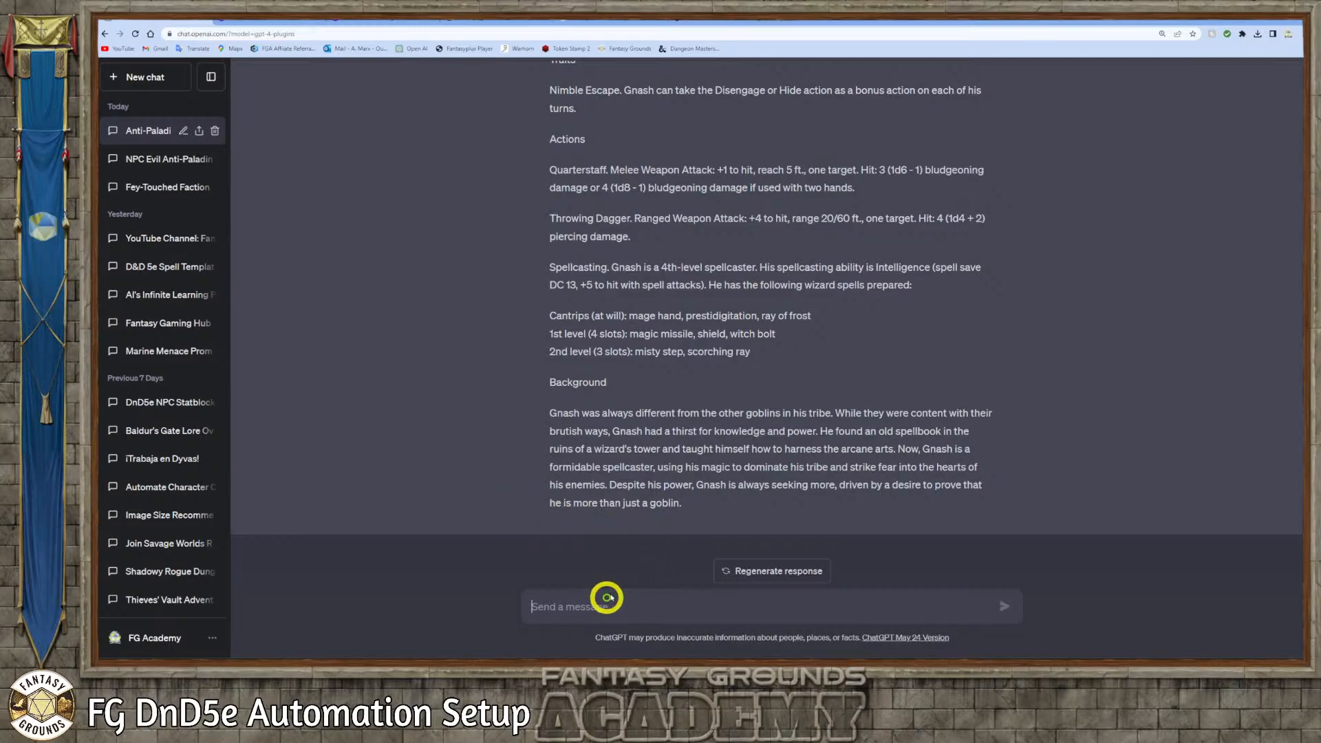
Draft a request for a DnD5e stat block for a Goblin Assassin Rogue armed with a damaging poison, daggers, hand crossbow, short sword, wearing leather armor
text(Create a DnD5e)
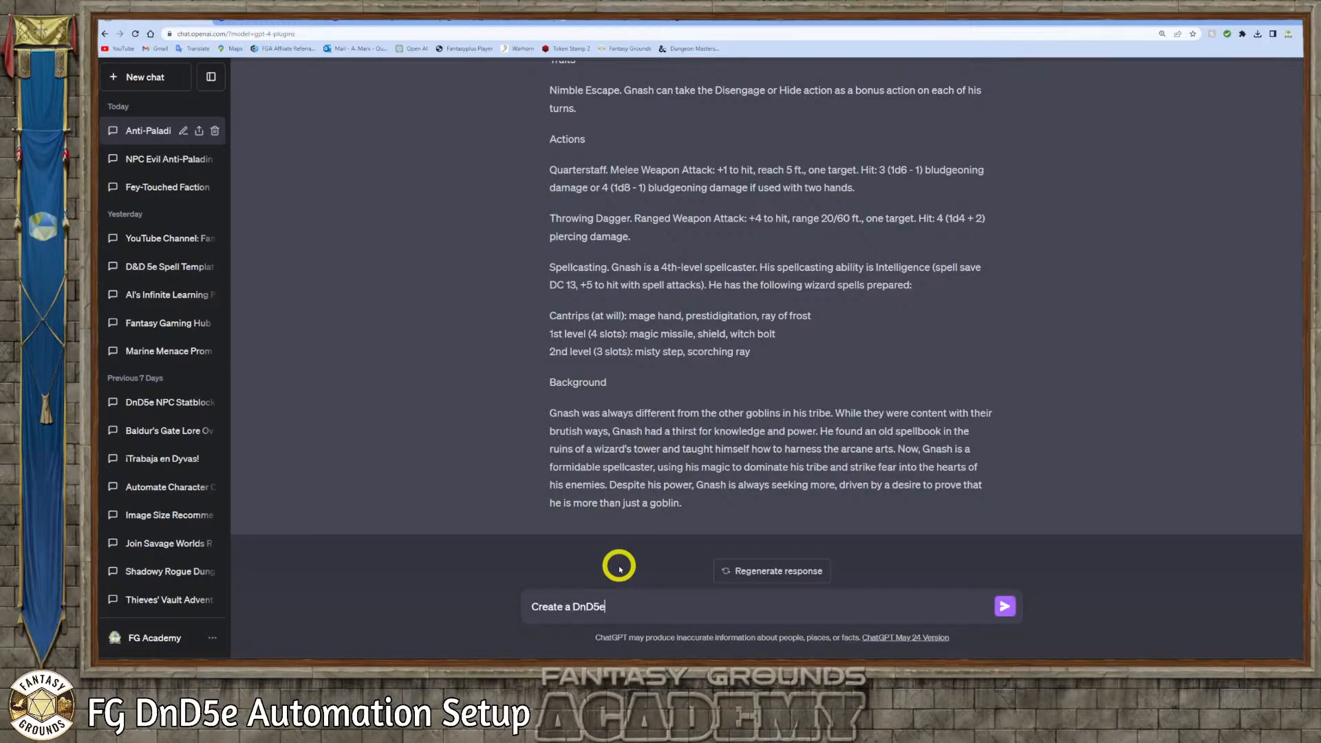
text(Stat block)
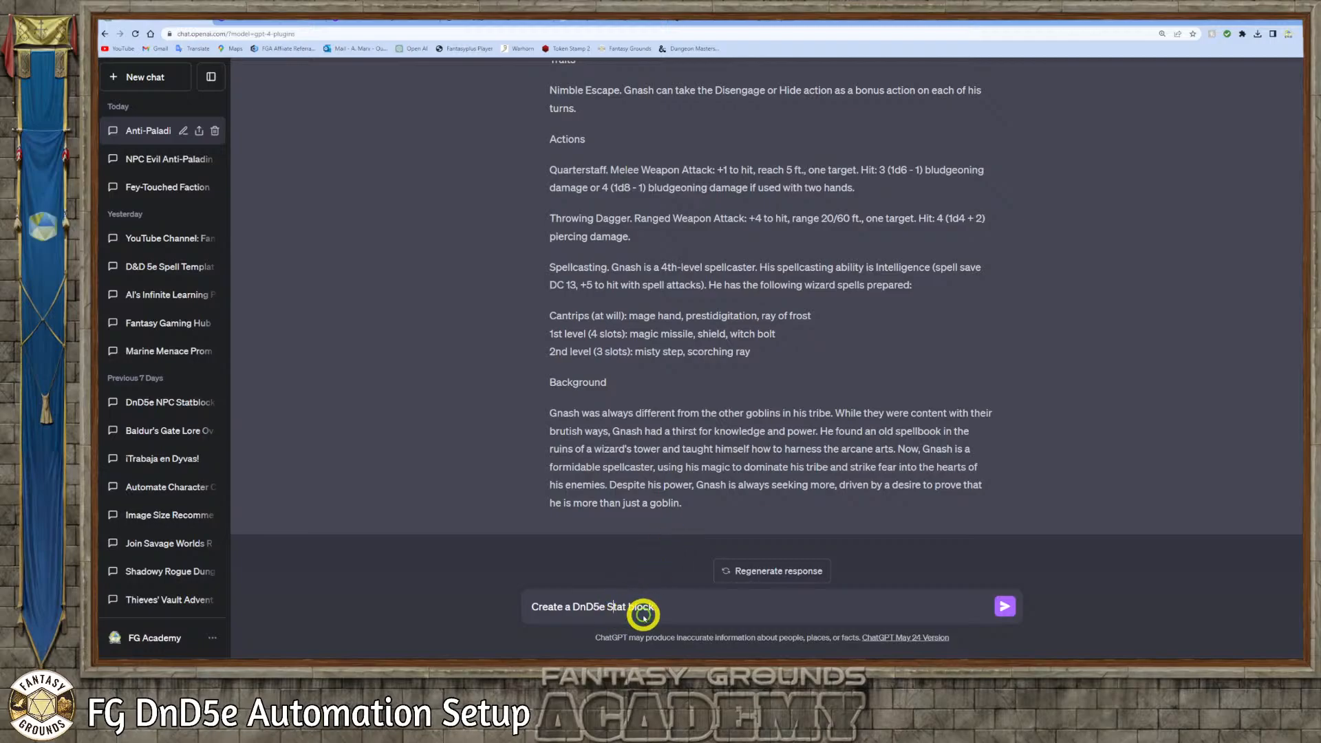
key(BackSpace)
text(s)
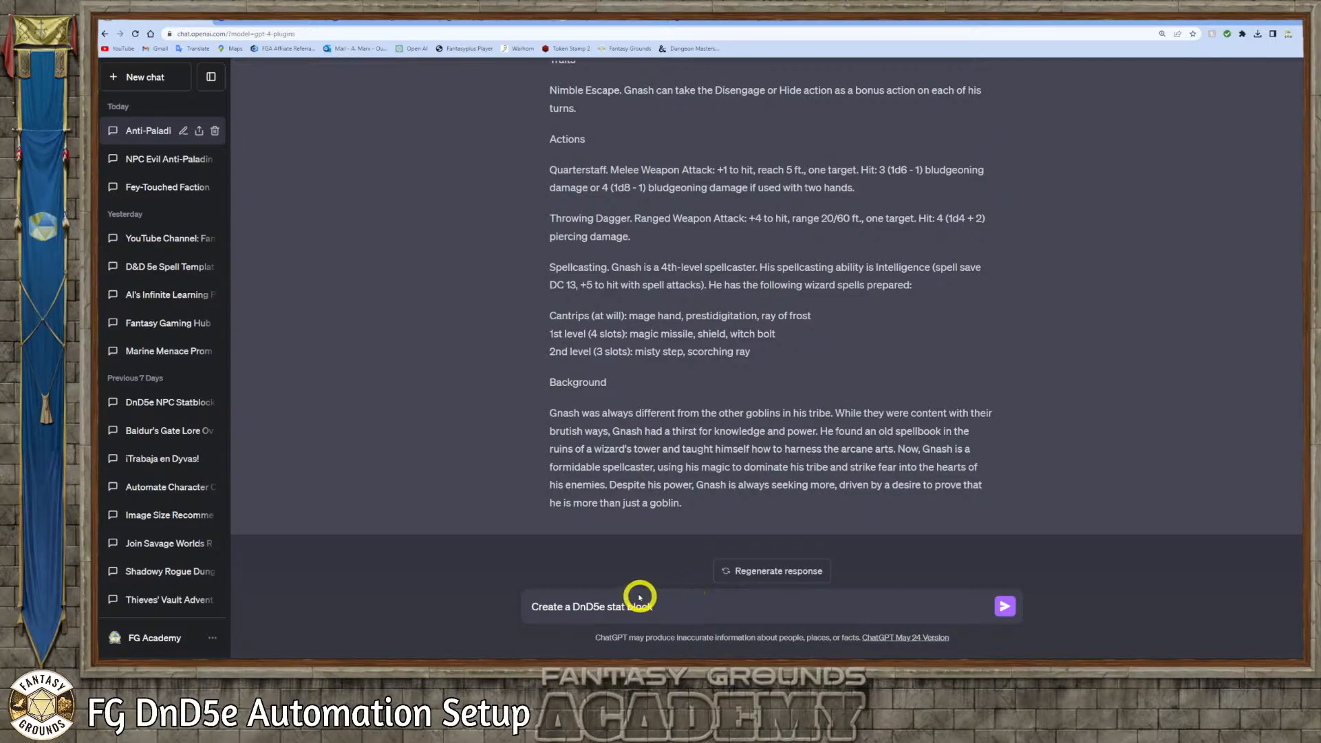
click(686, 611)
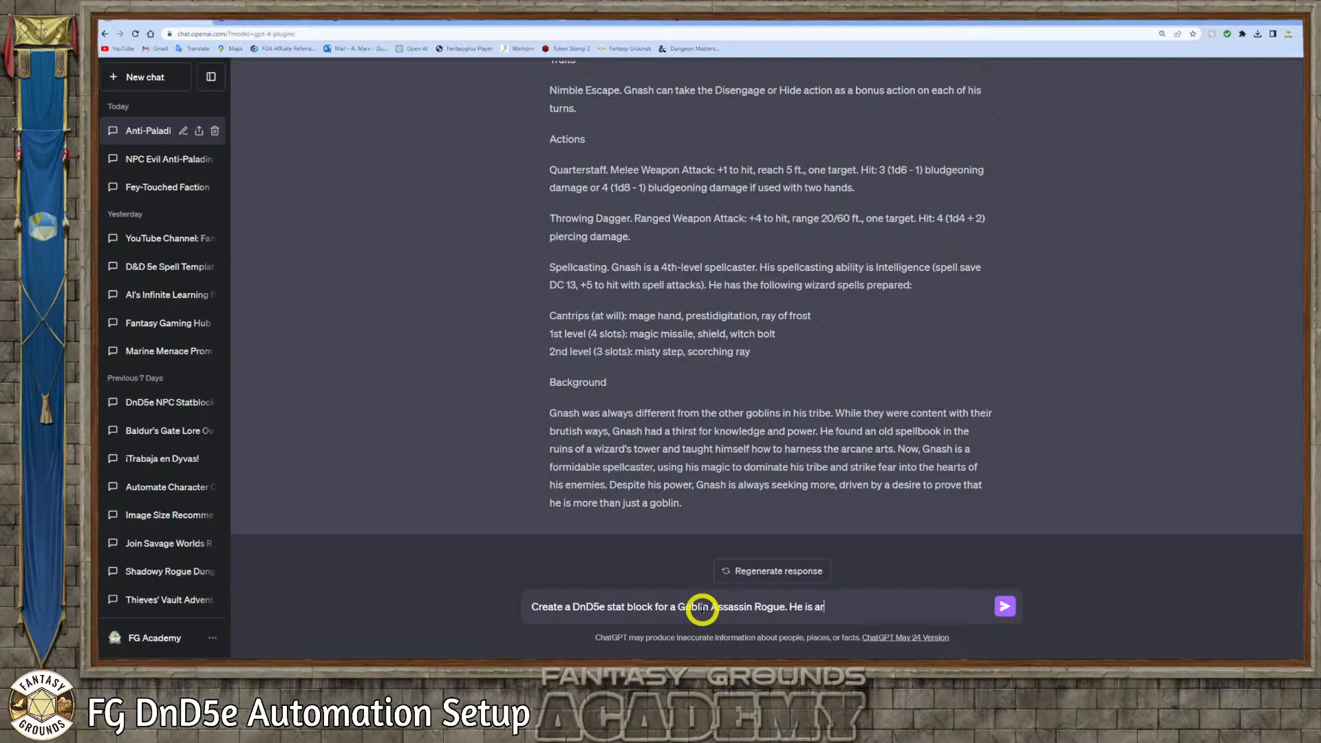
text(med with a damaging)
text(poison, daggers, hand crossbow, short sword. He is wearing leather armor.)
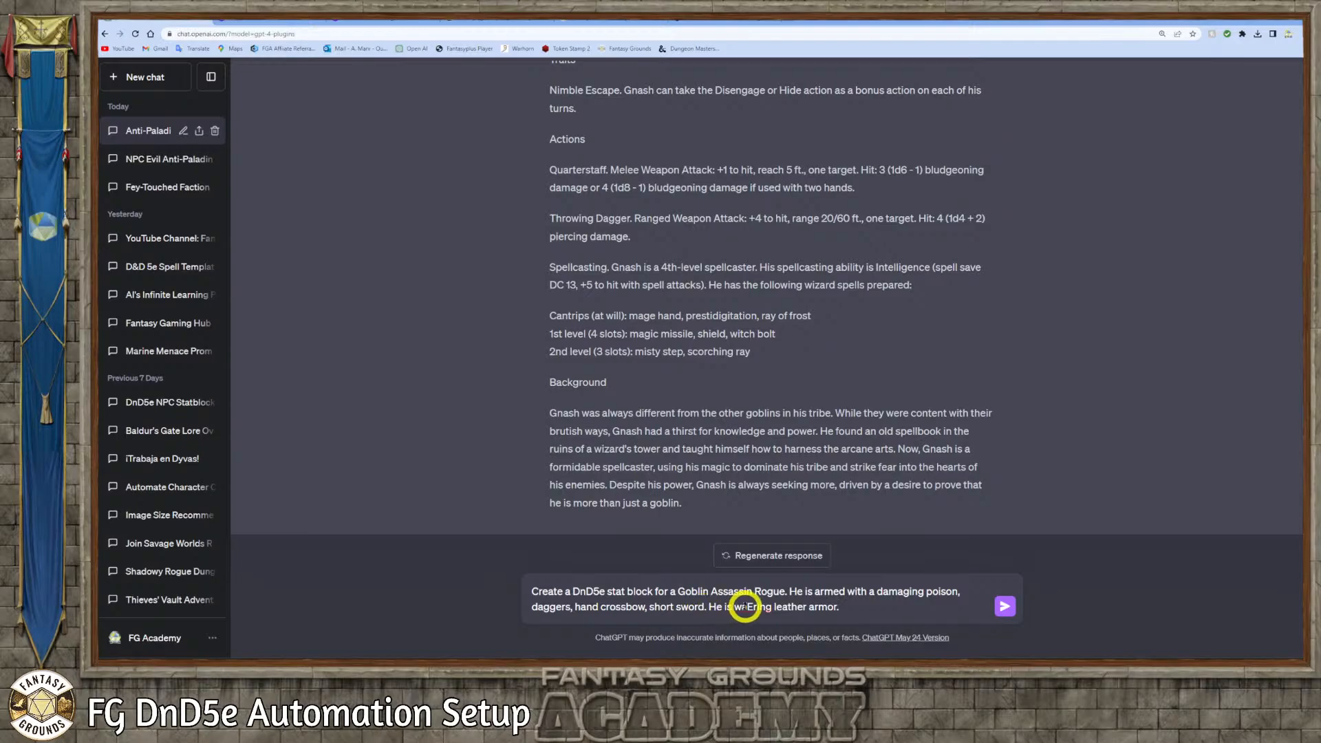
Correct the misspelled verb before "leather armor" to "wearing" and send the Goblin Assassin Rogue request
click(748, 607)
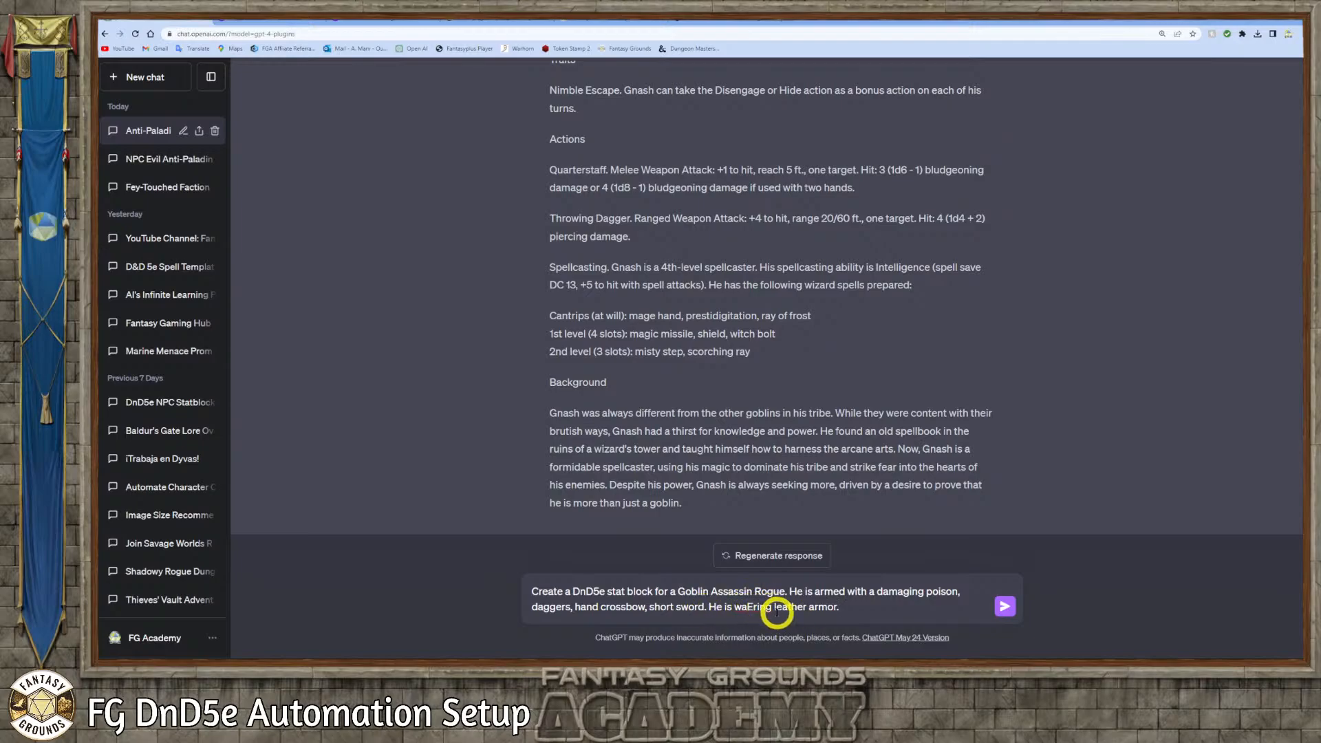
key(BackSpace)
key(Delete)
text(ea)
click(840, 609)
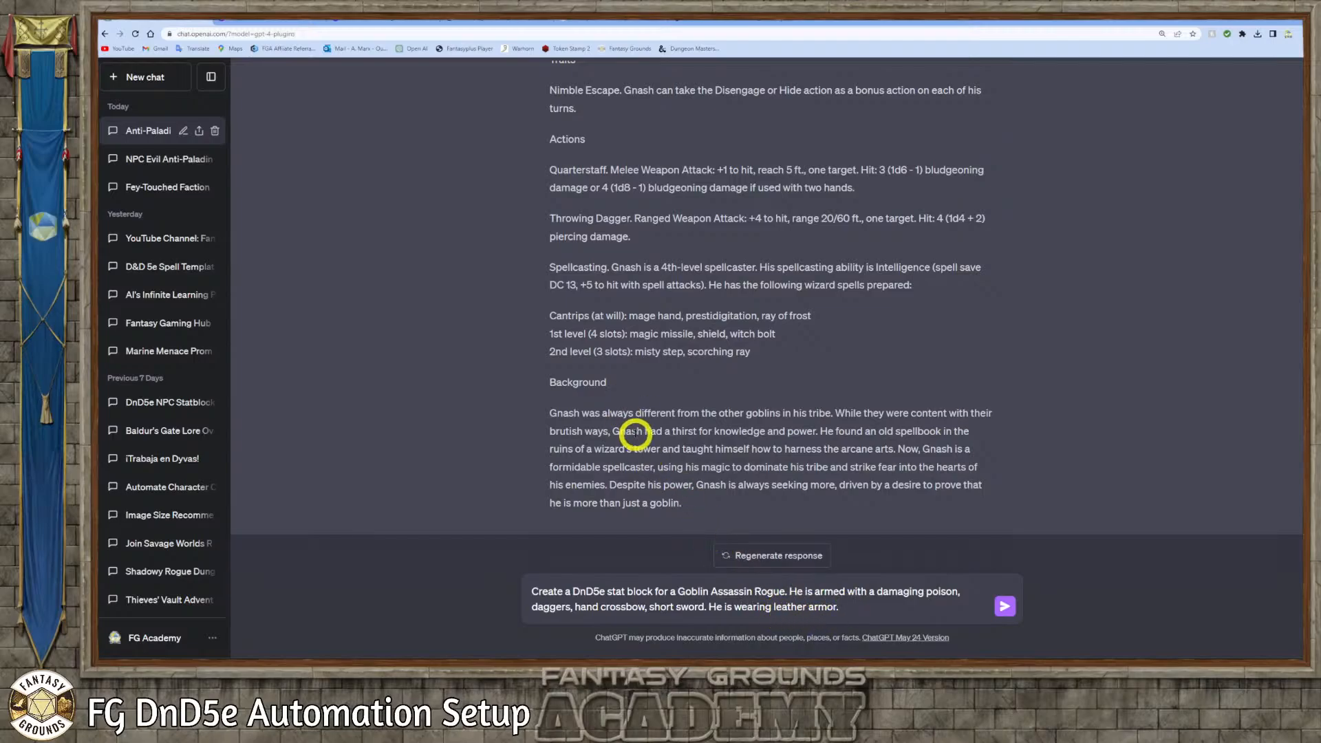
scroll(633, 430, up, 2)
scroll(633, 433, down, 2)
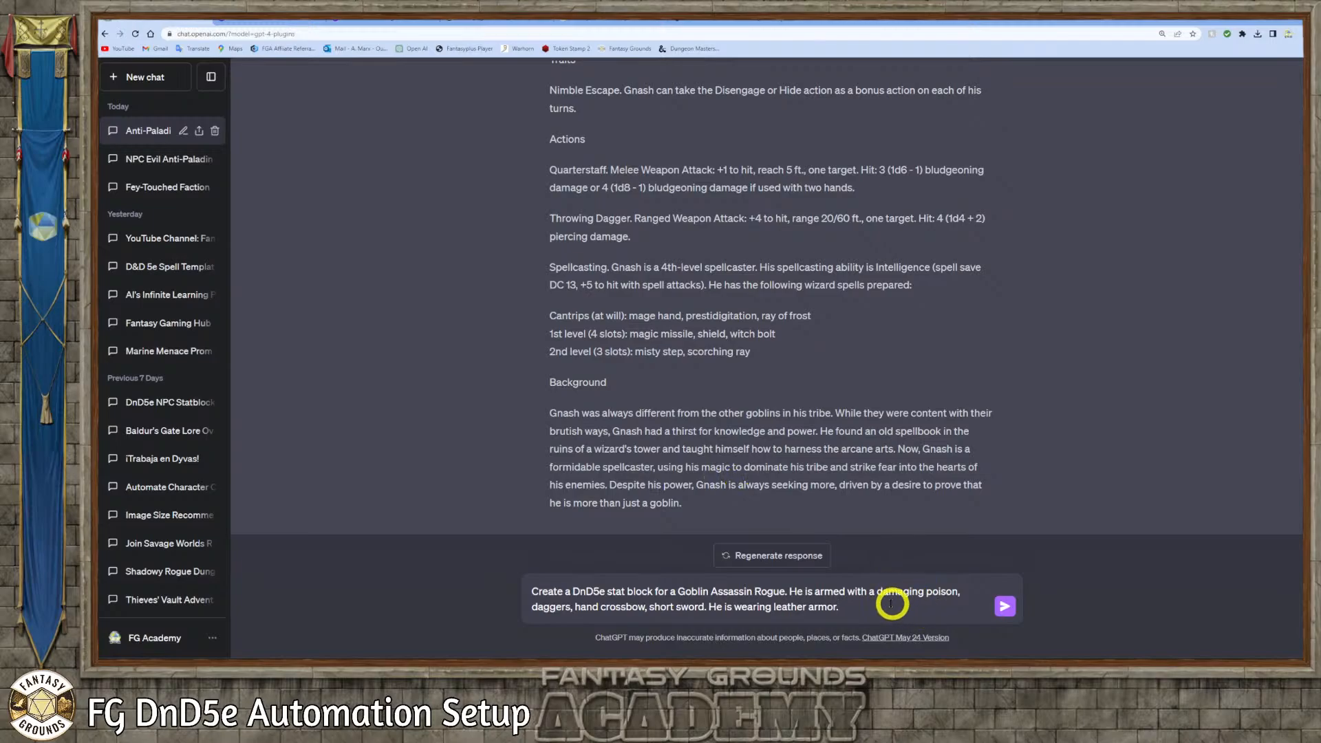
click(1004, 606)
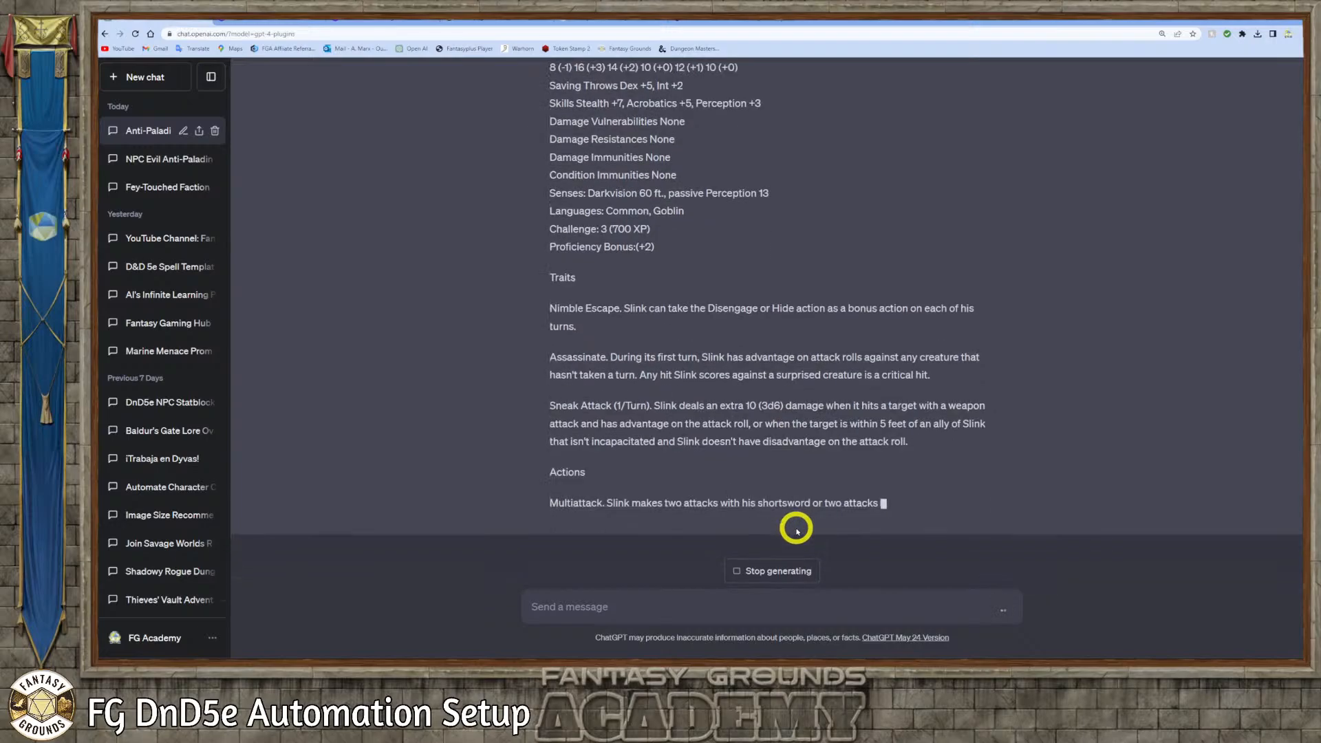
Review the generated Slink, Goblin Assassin stat block, including its statistics, traits, poisoned weapon attacks and background
scroll(773, 512, up, 8)
scroll(763, 514, down, 3)
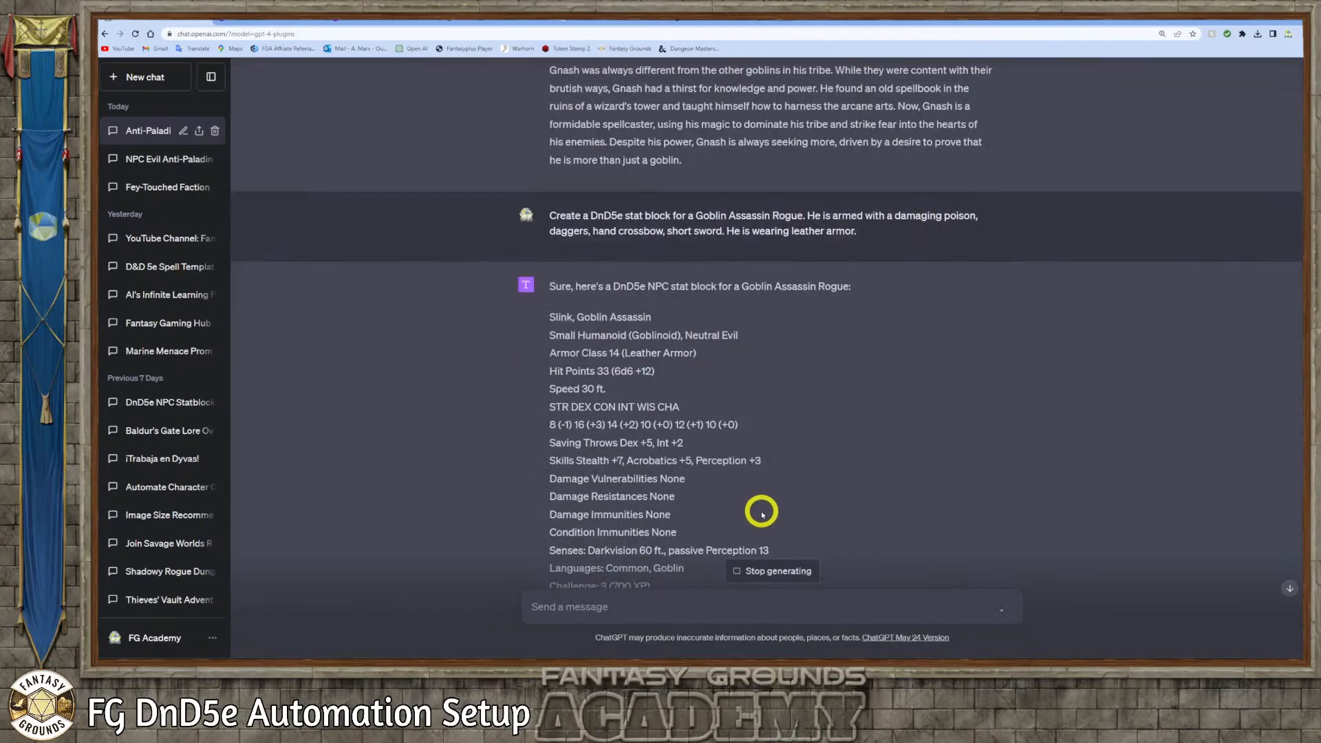
scroll(763, 514, down, 1)
scroll(762, 514, down, 6)
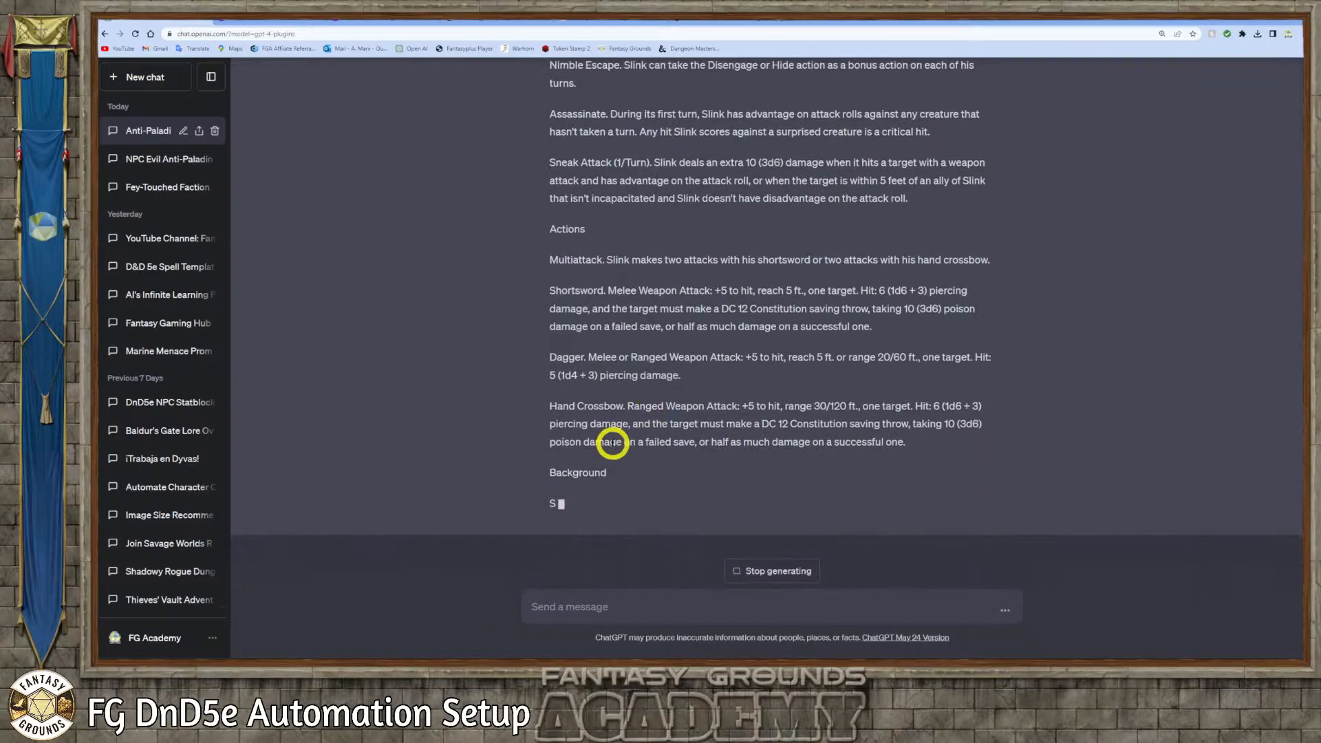
scroll(663, 458, up, 2)
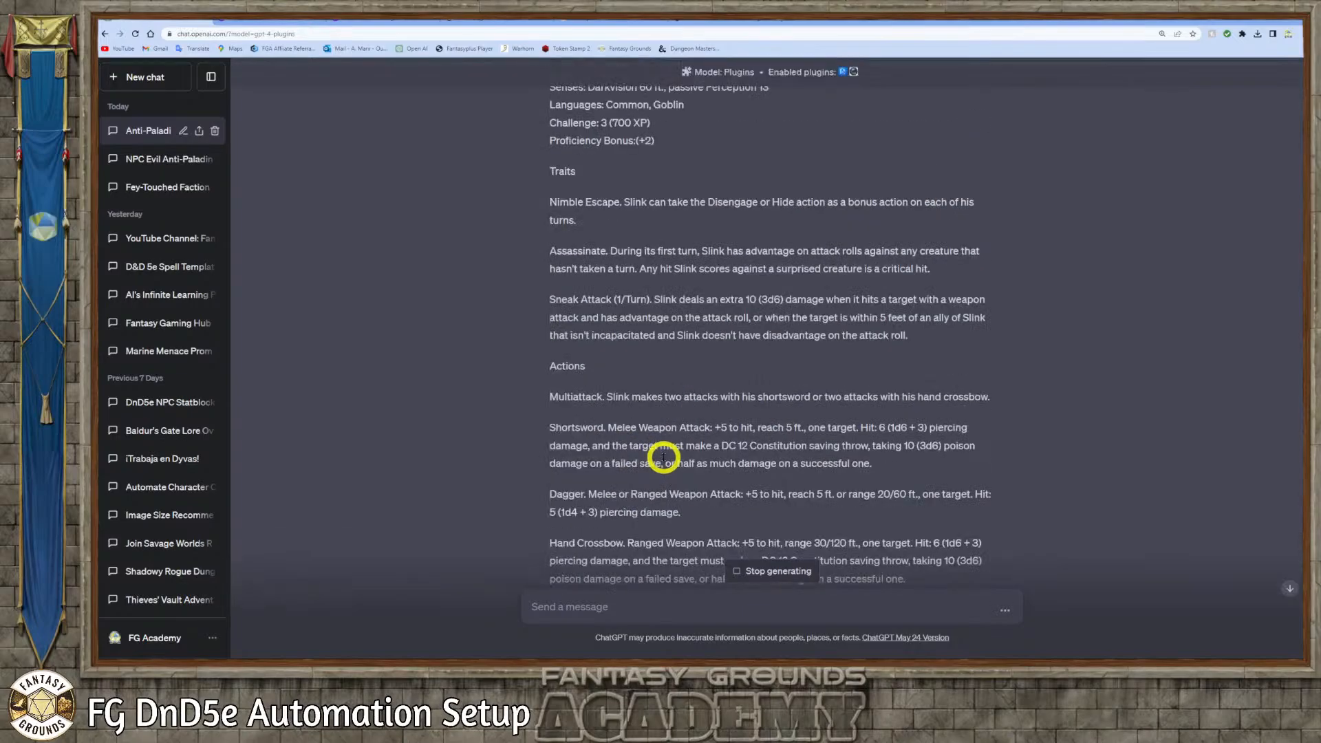
scroll(647, 344, up, 5)
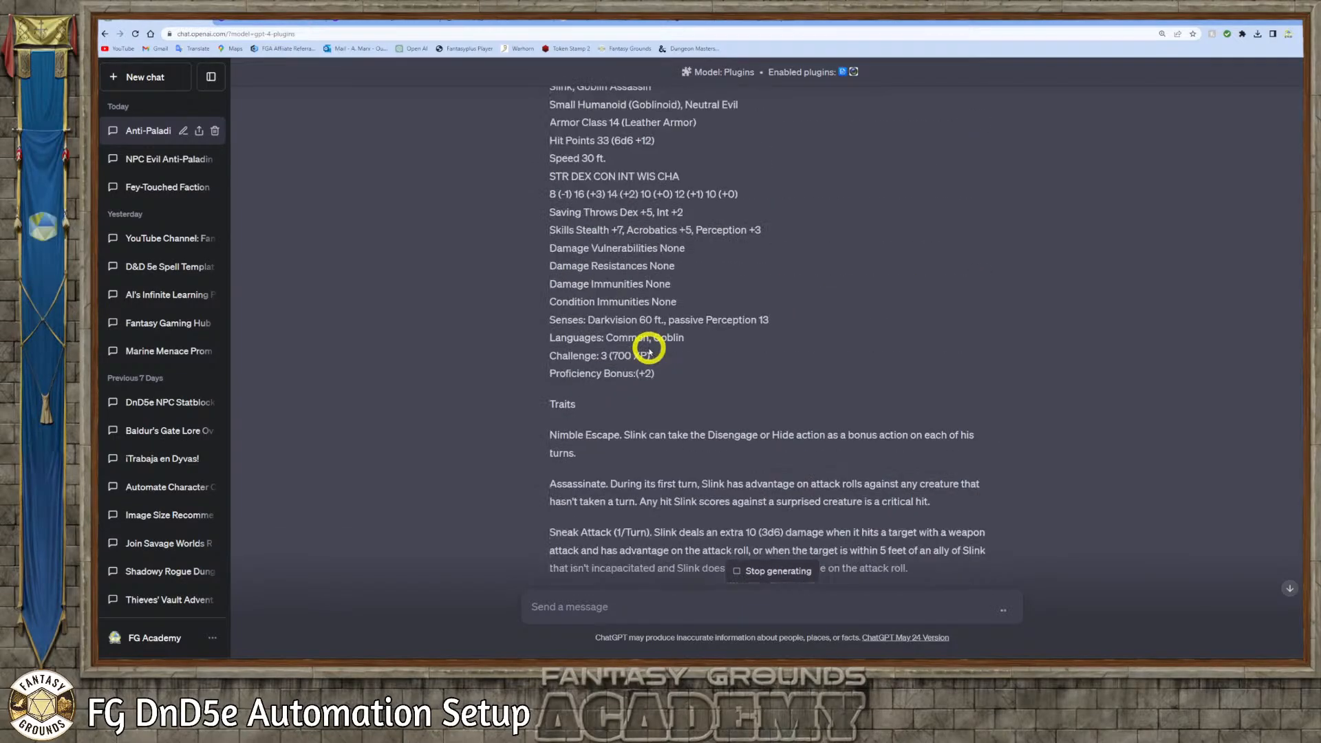
scroll(649, 348, down, 9)
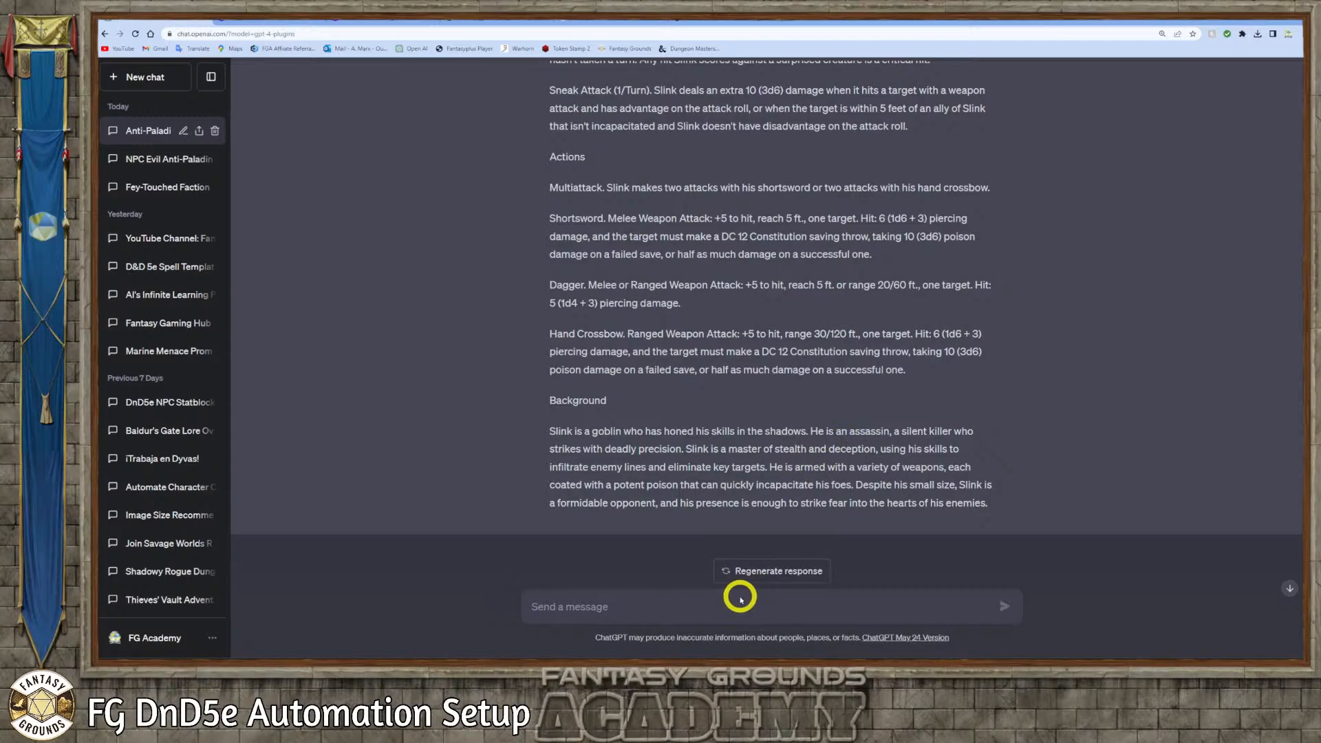
Draft a request to add the Poison Damage trait for applying the extra poison damage and include a constitution saving throw, correcting the misspelled "constitution"
click(643, 606)
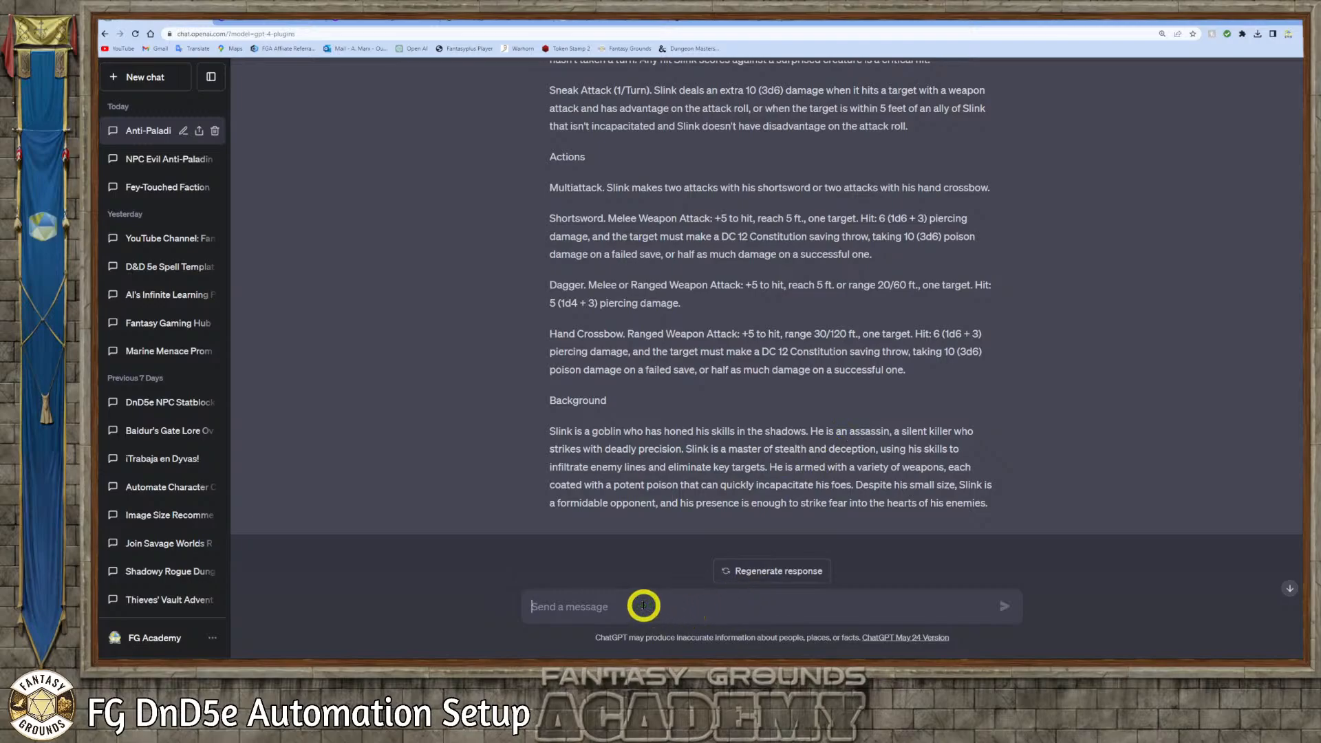
text(Plea)
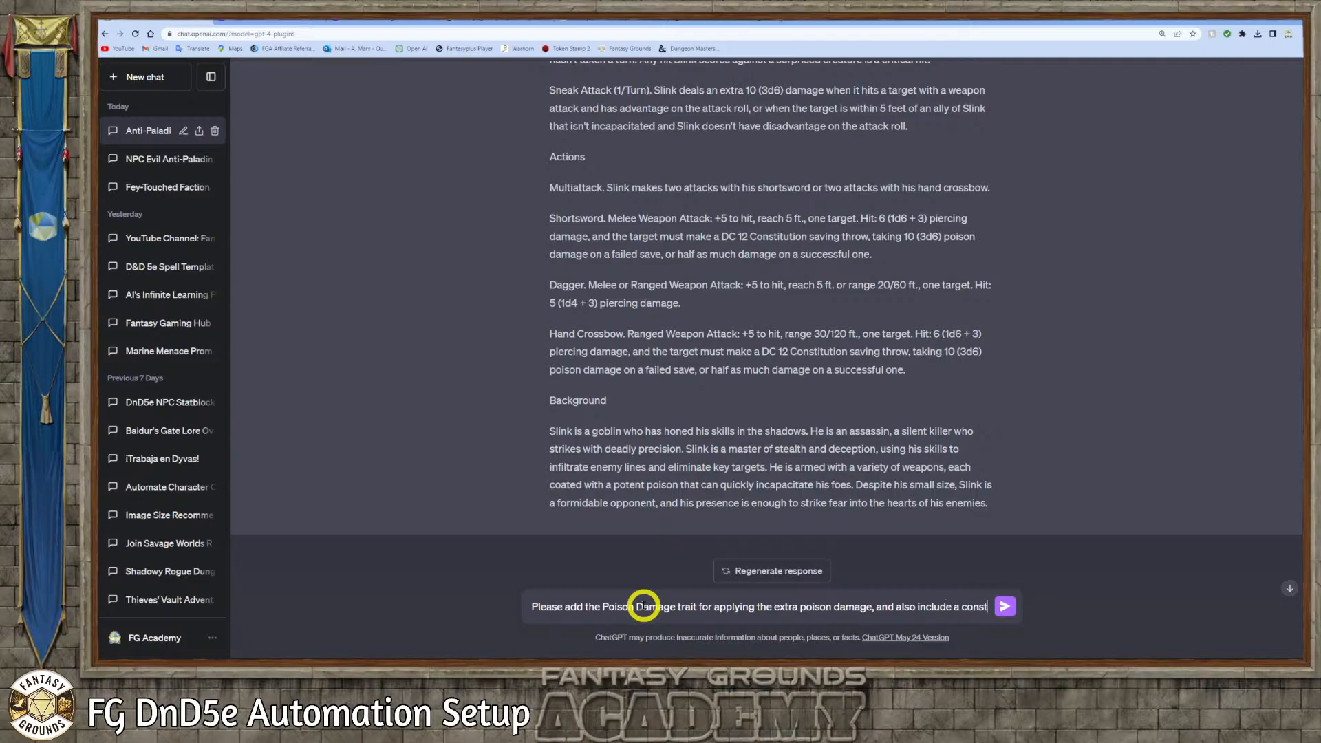
text(ution throw)
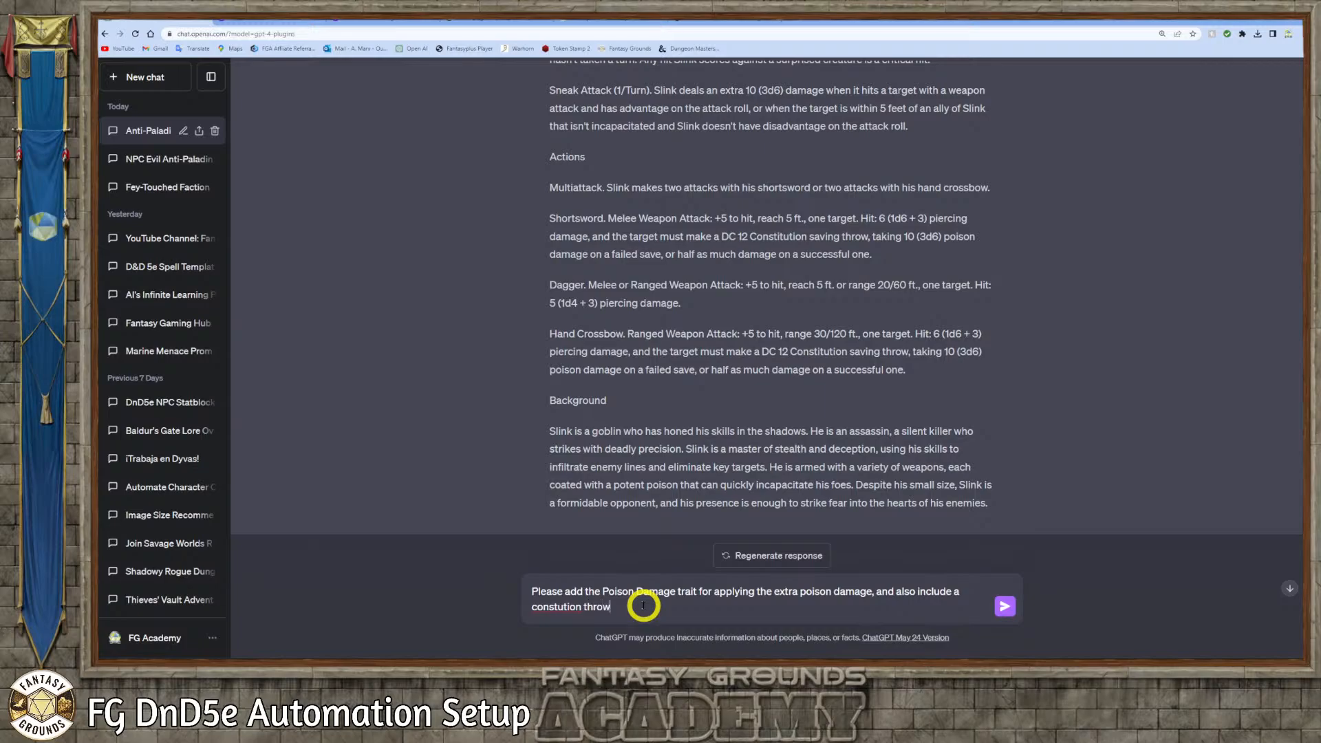
right_click(566, 607)
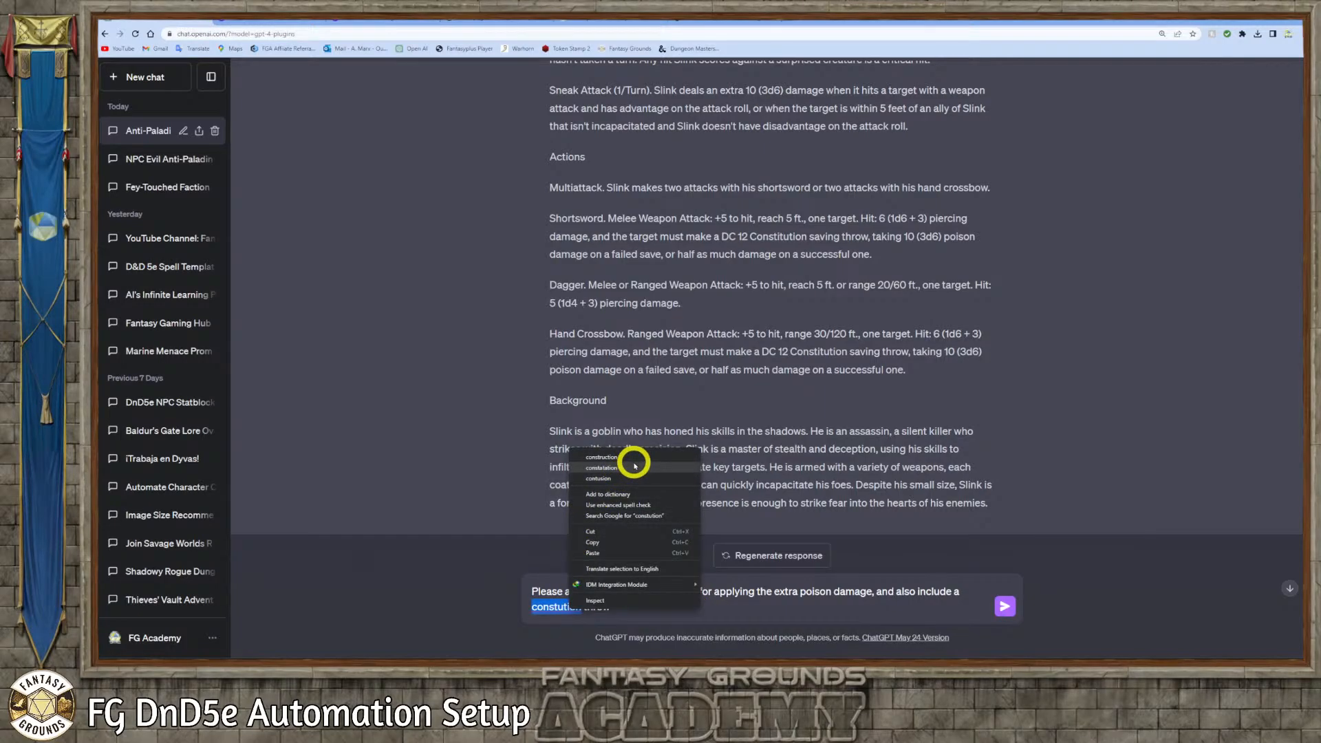
click(527, 548)
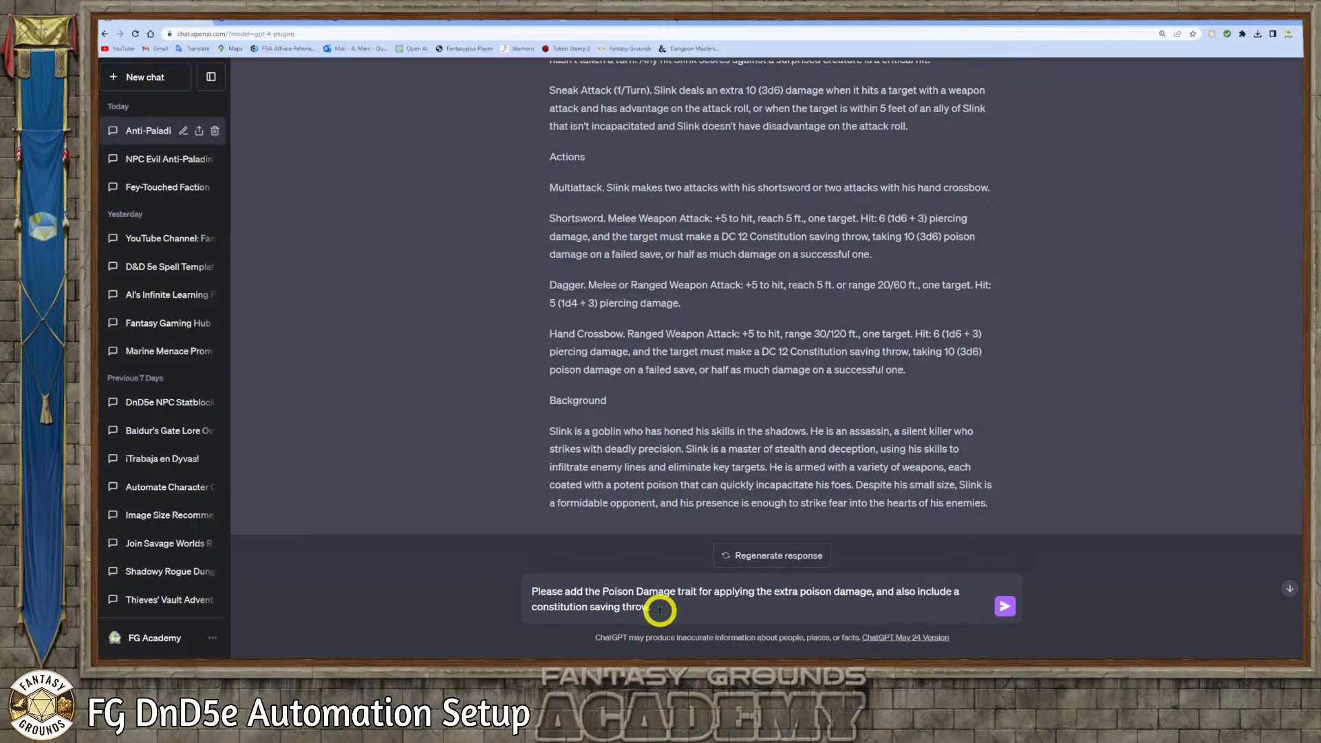
Extend the request to cover the NPC stat block above, ask for a rewrite, and send it
click(584, 591)
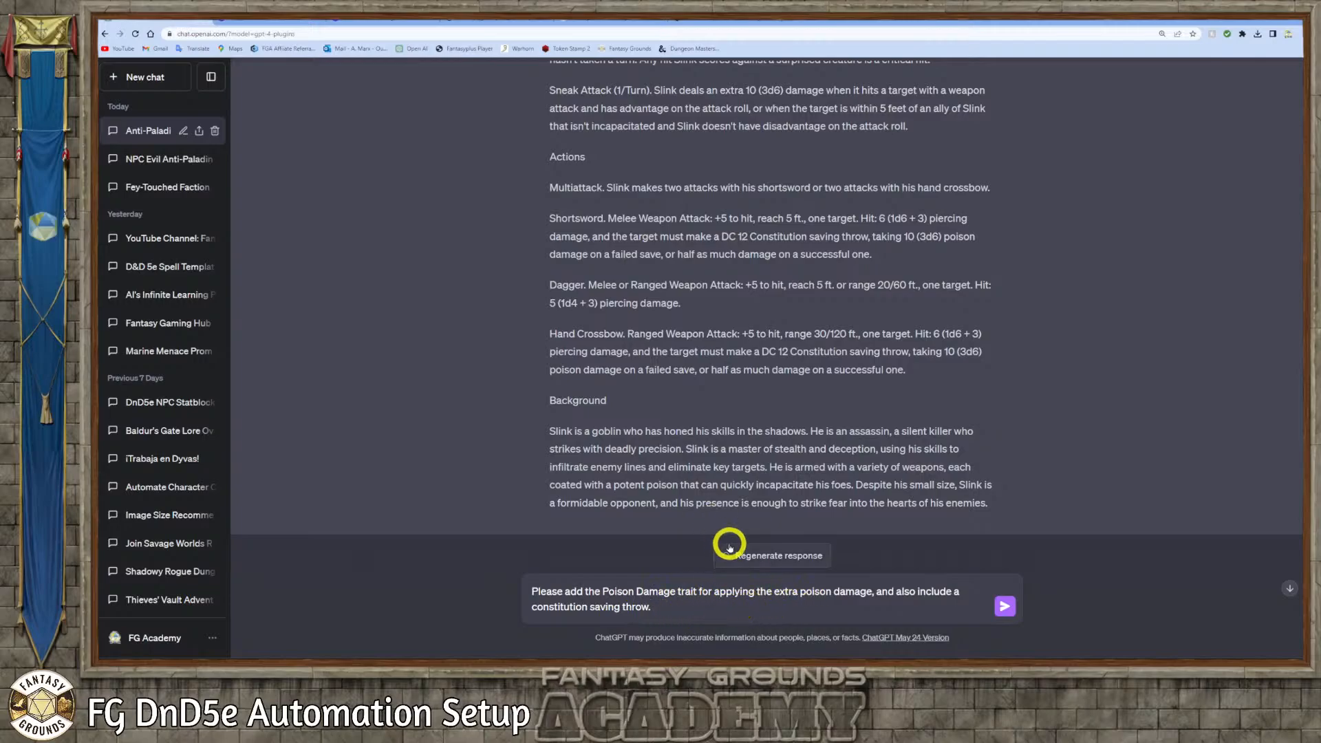
click(690, 609)
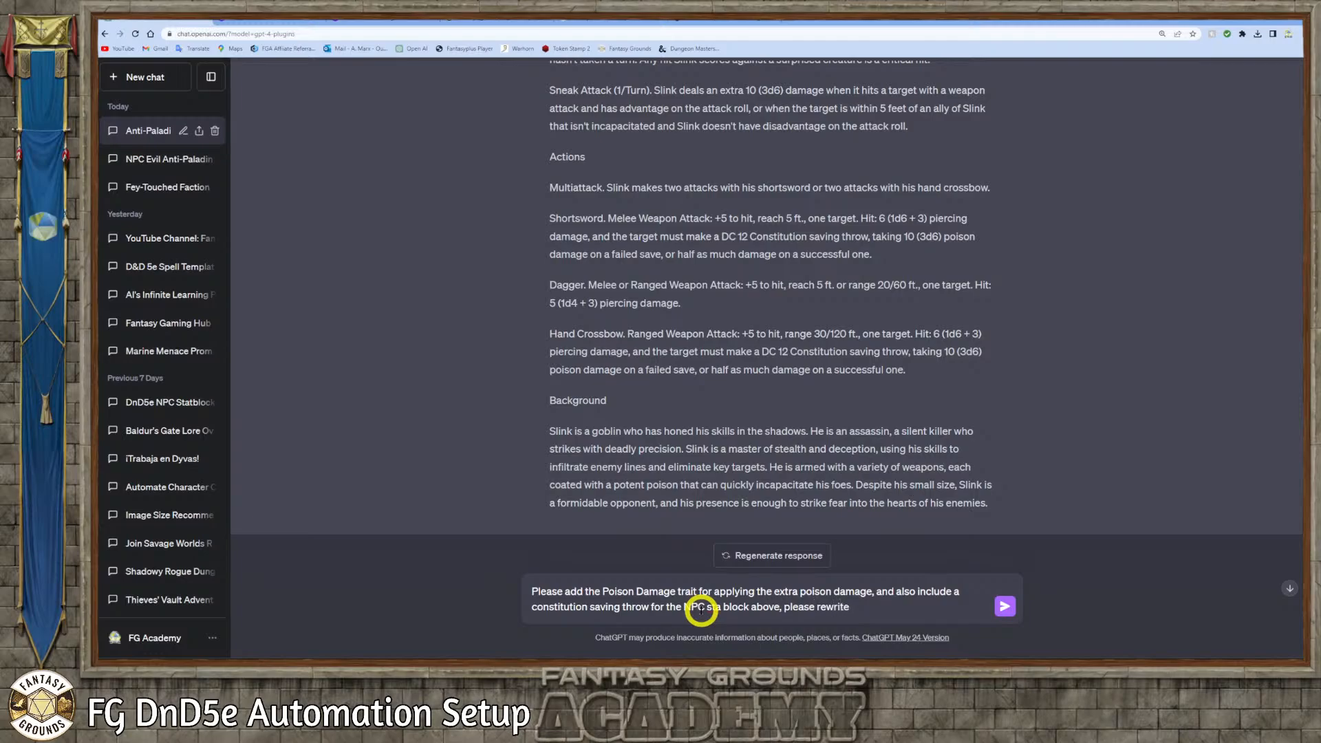
key(Return)
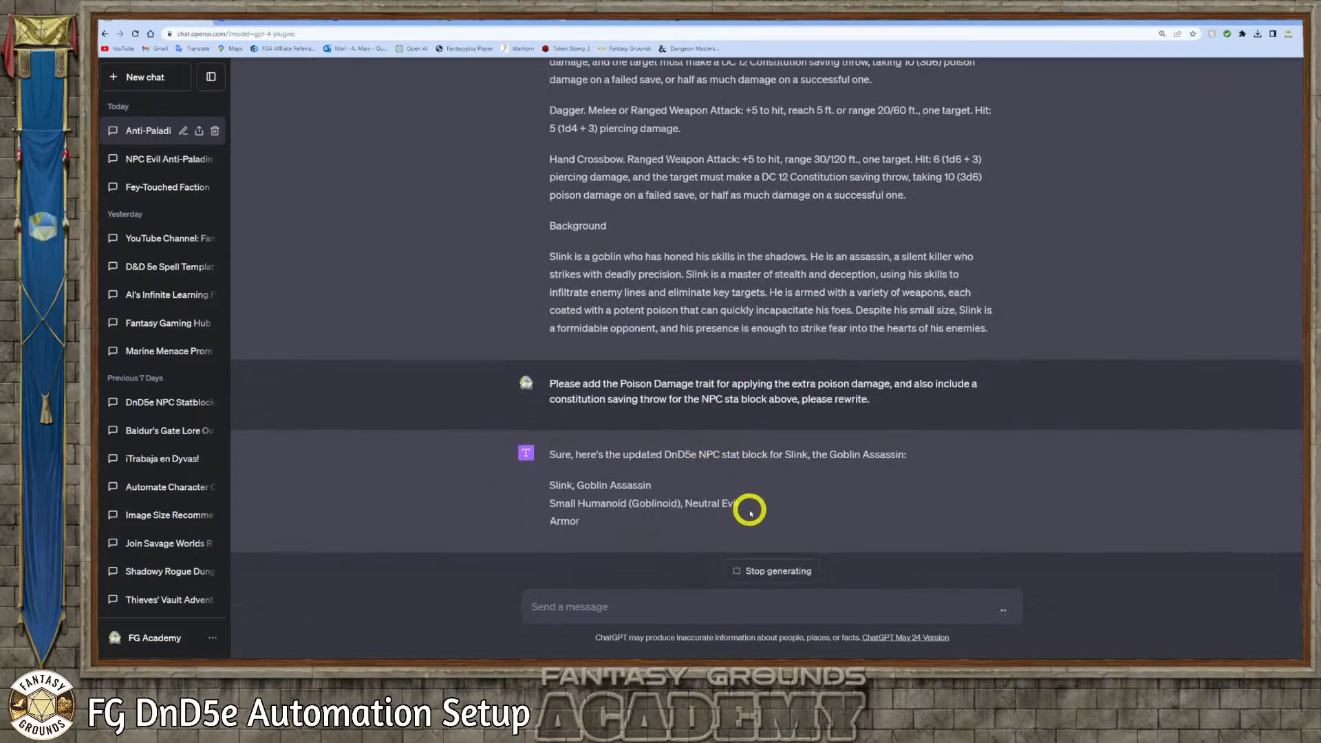
Copy the complete updated Slink, Goblin Assassin stat block, from the name line through the background text
scroll(676, 433, up, 15)
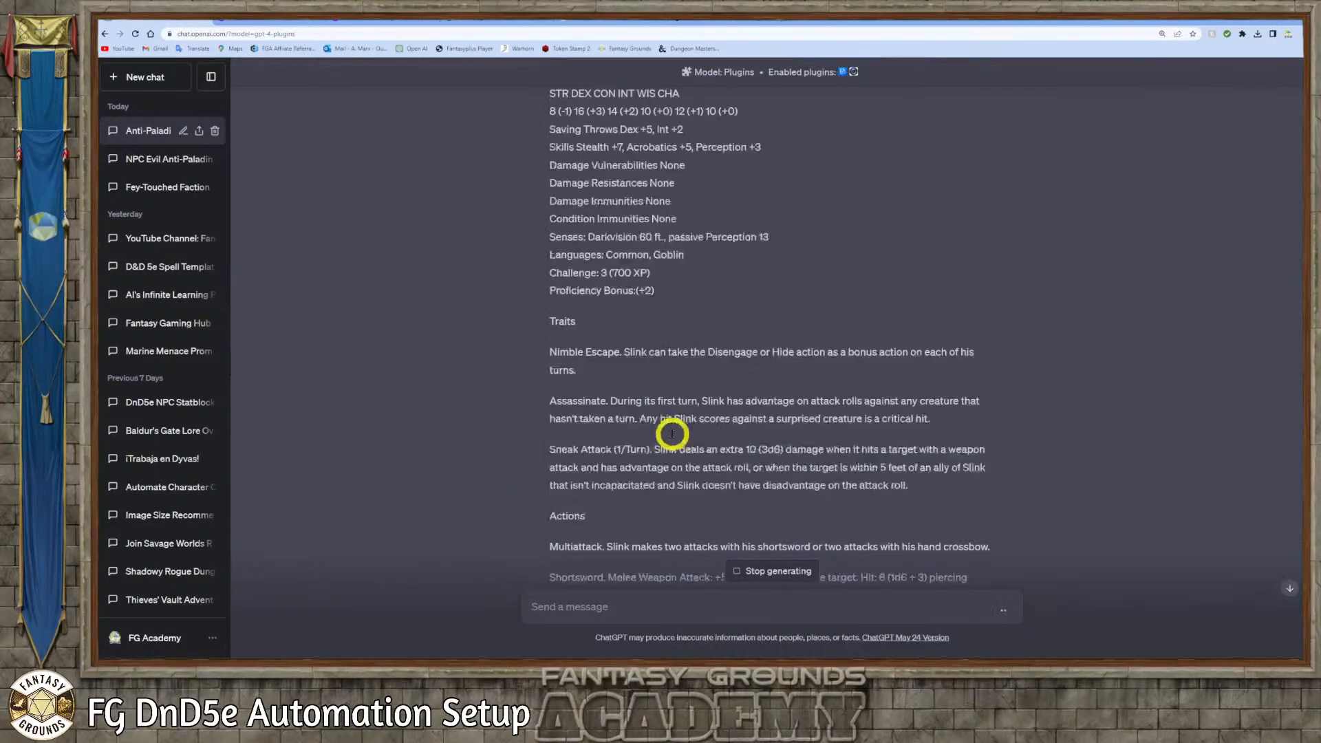
scroll(645, 337, down, 15)
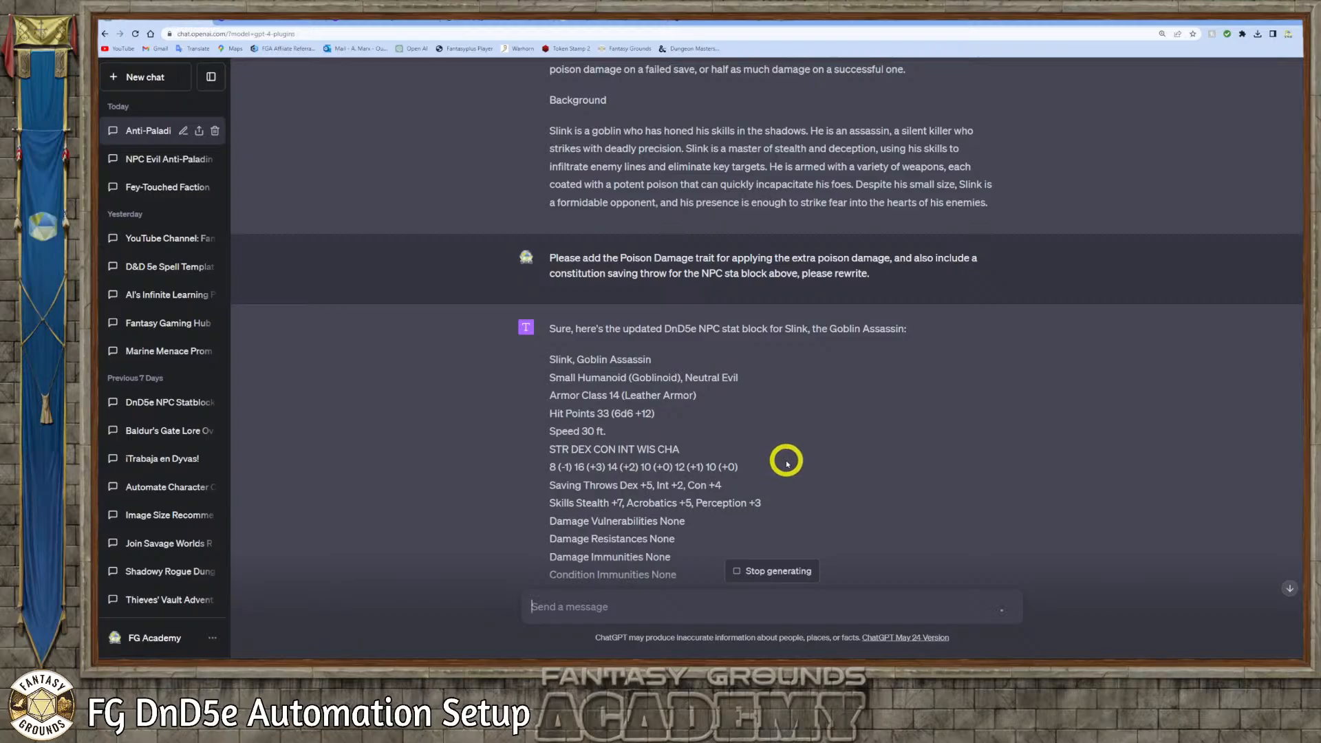
scroll(784, 463, down, 2)
scroll(786, 465, down, 2)
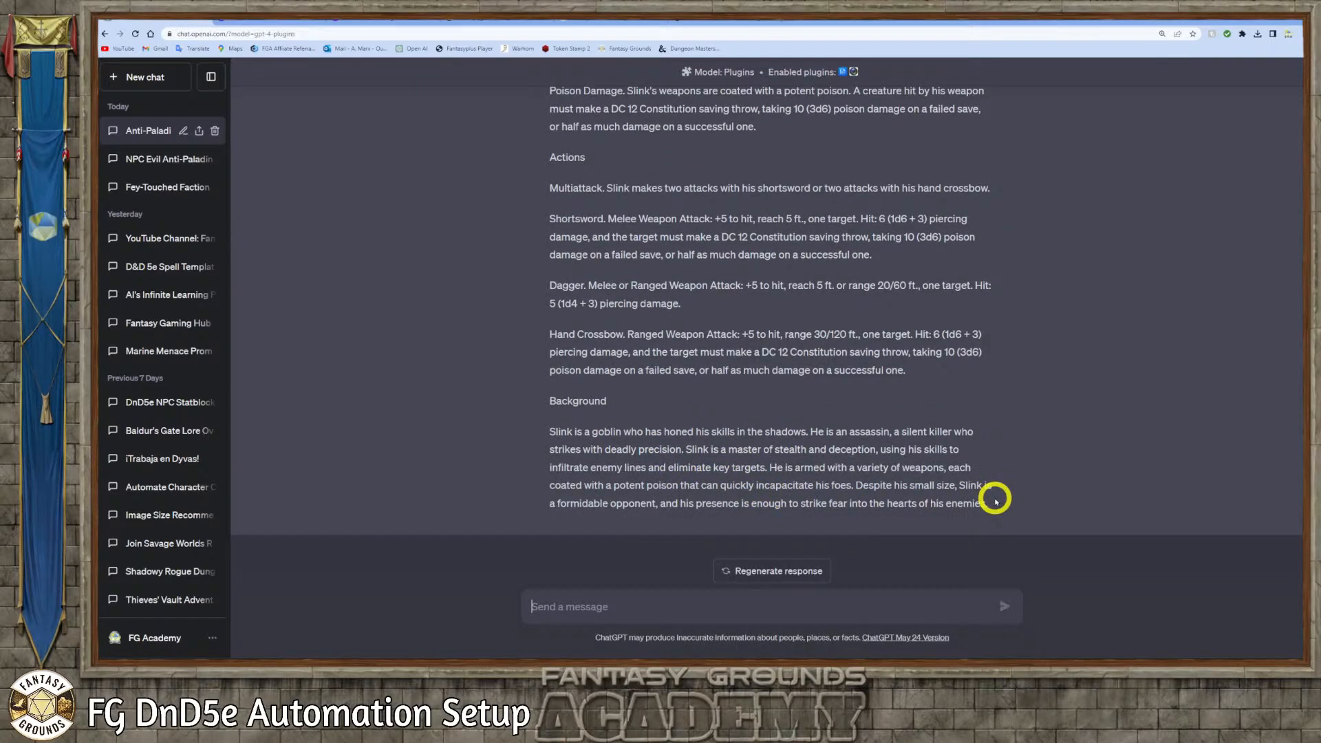
drag(1000, 507, 549, 286)
right_click(596, 290)
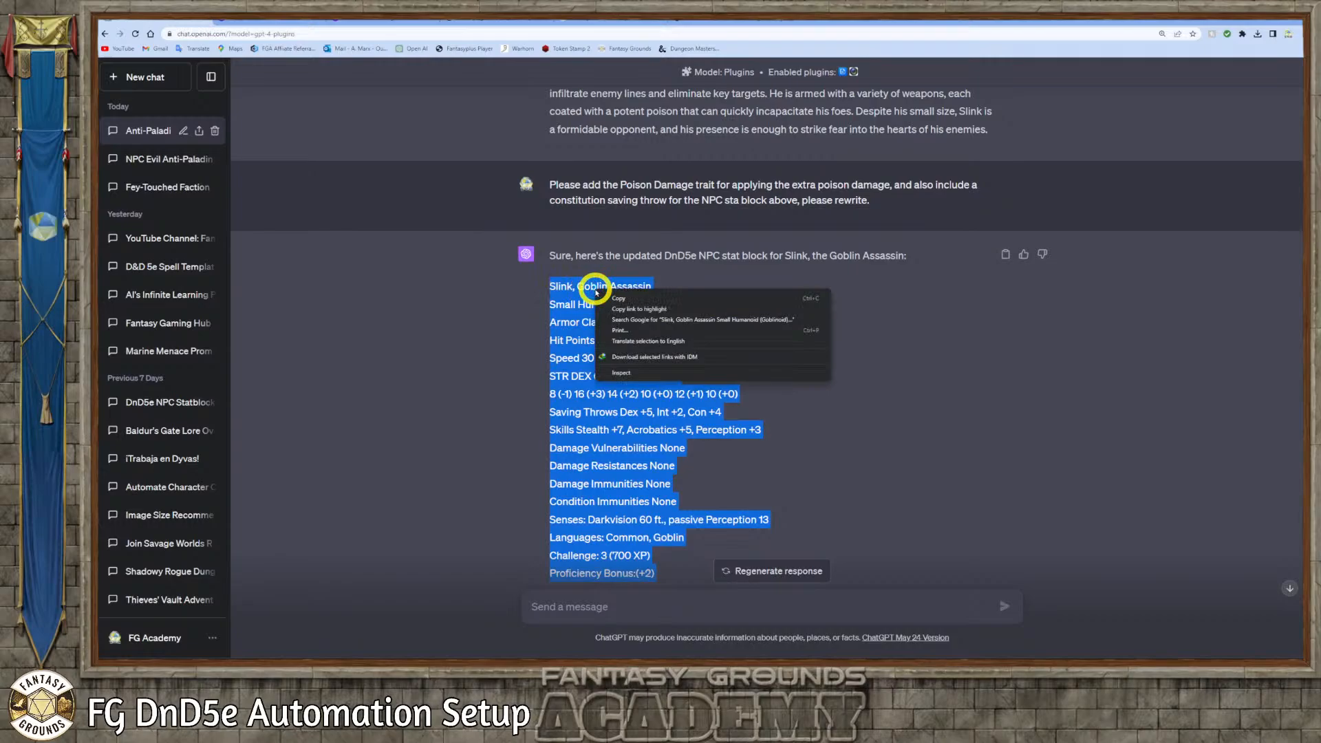
click(619, 298)
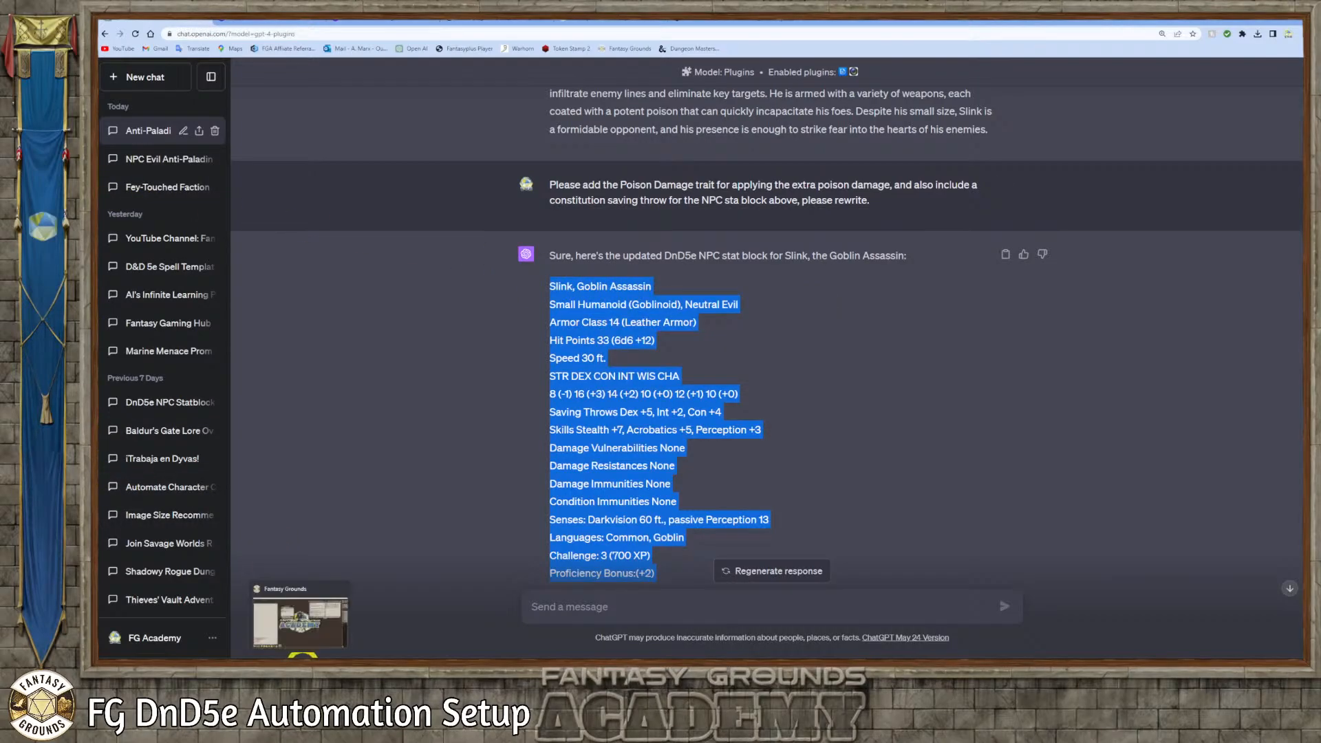
Switch to Fantasy Grounds, close the old Gnash import, and paste Slink's stat block into a new NPC import
click(301, 657)
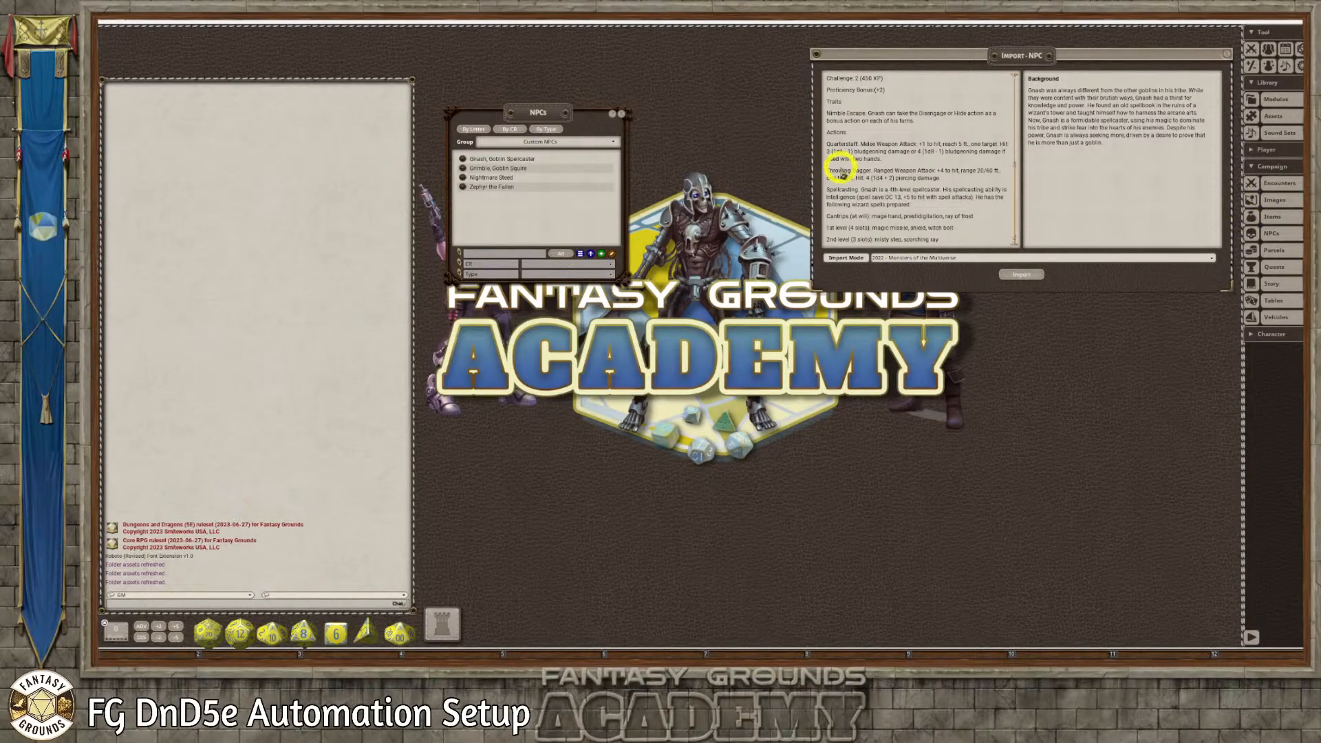
drag(1008, 53, 847, 83)
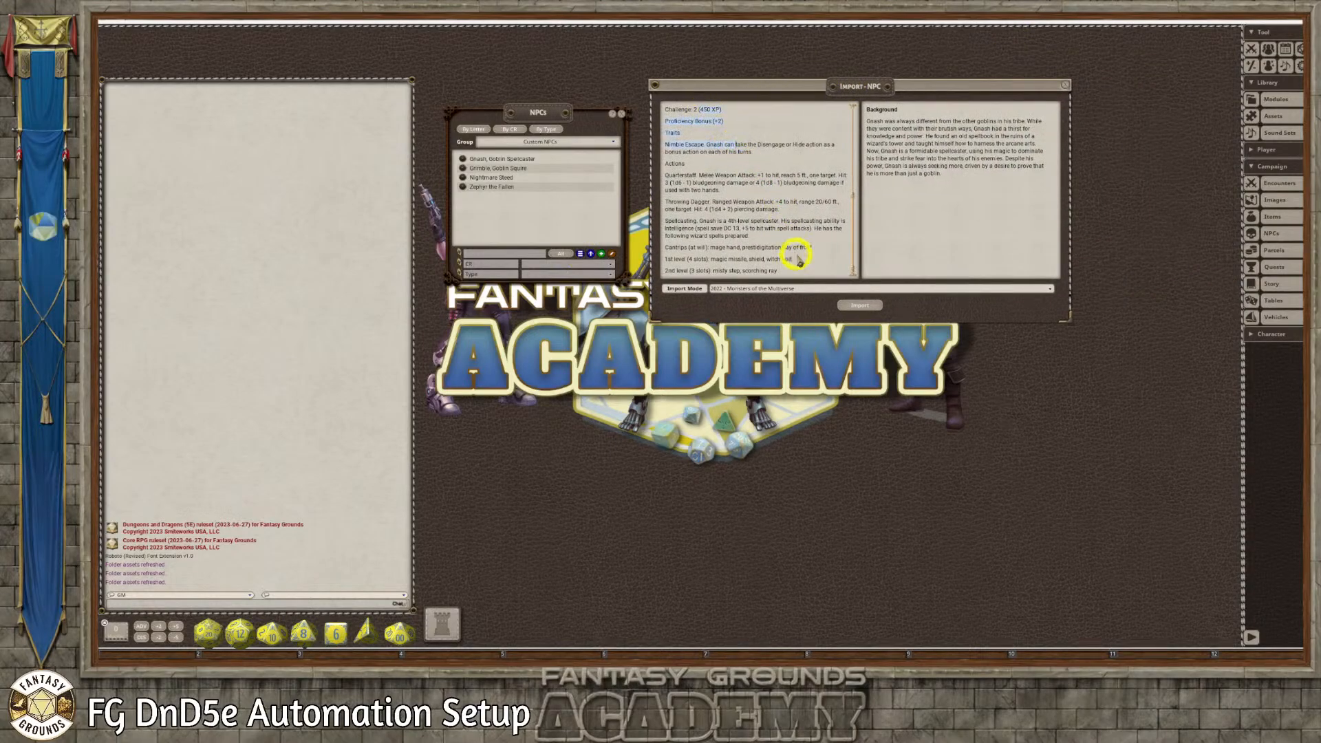
click(1065, 84)
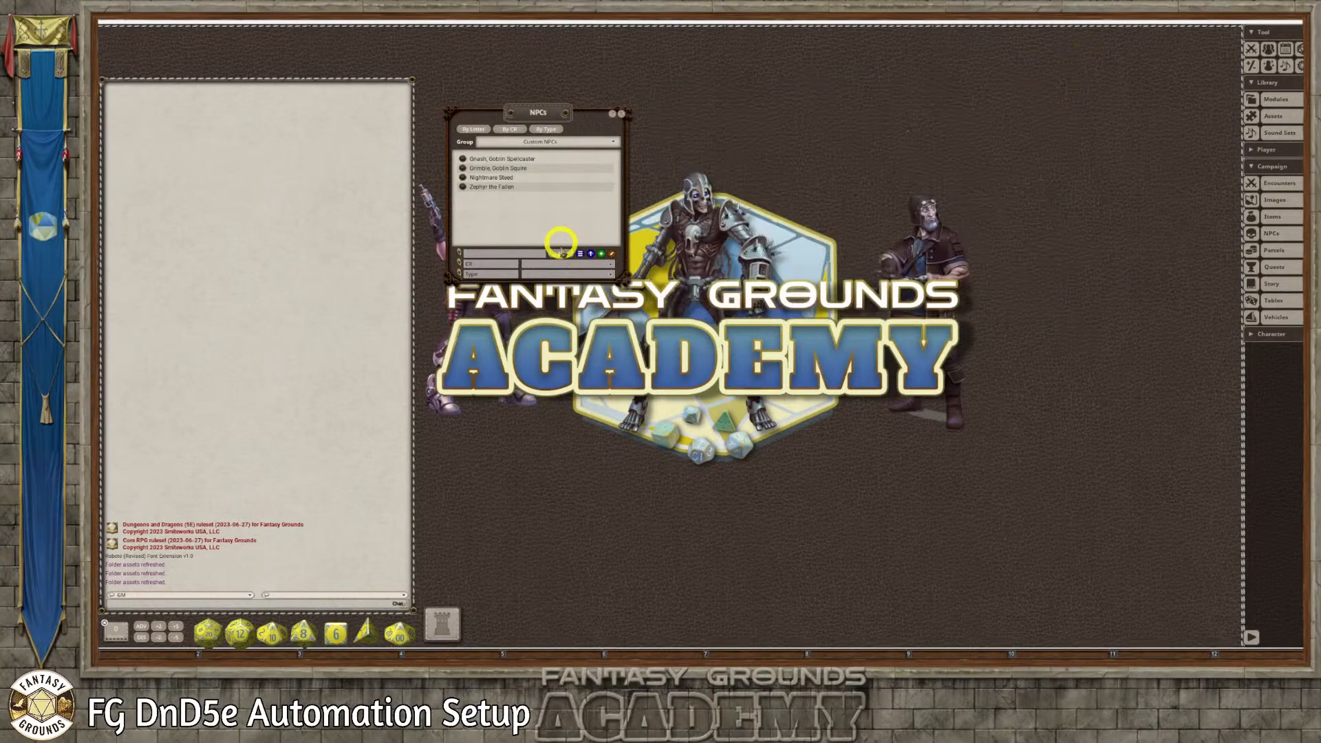
click(580, 254)
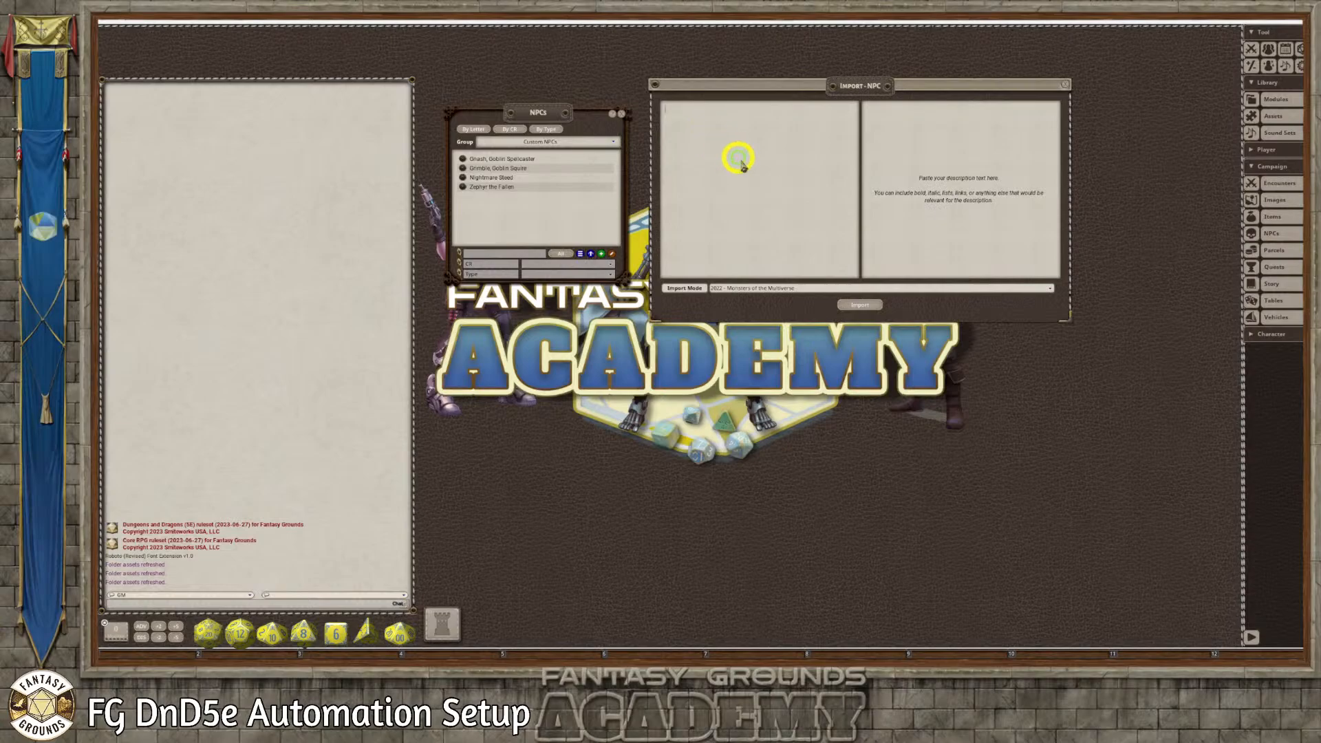
key(ctrl+v)
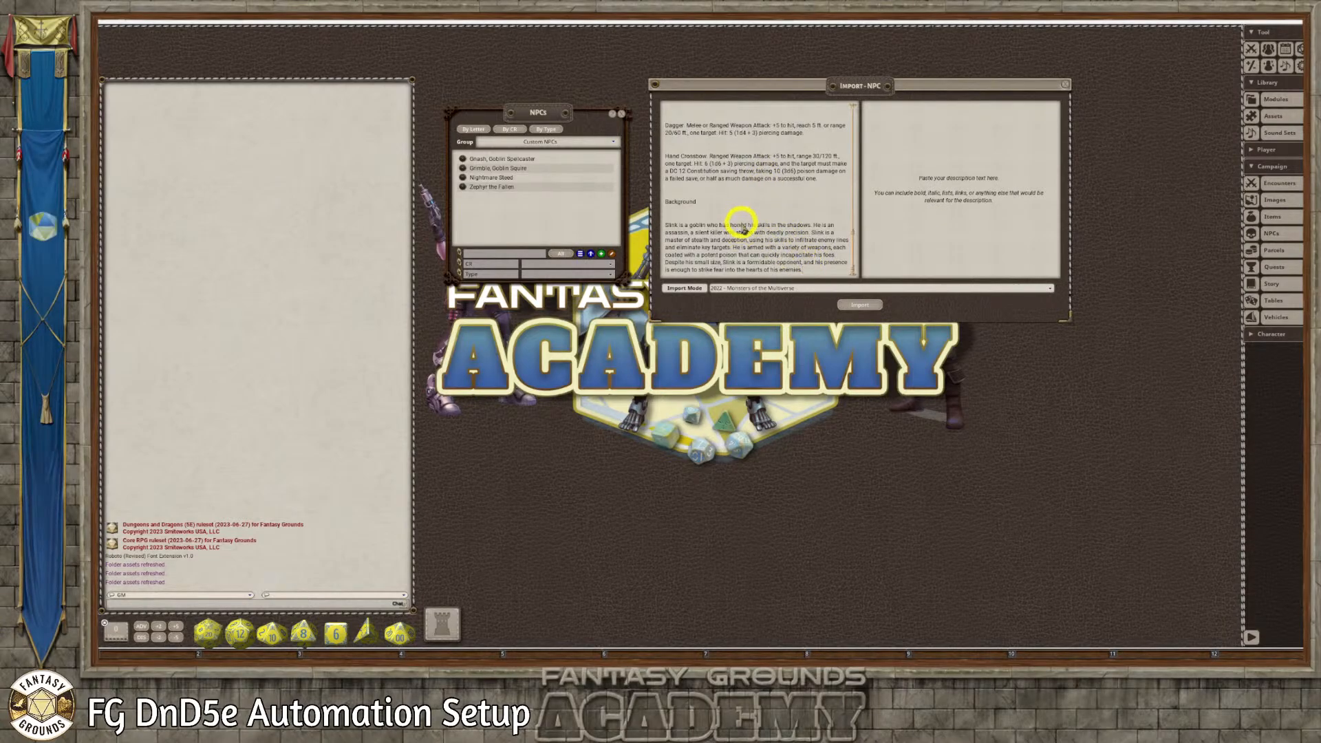
Copy the Background section from the stat block text into the import's description and remove the blank line beneath its heading
drag(802, 270, 659, 201)
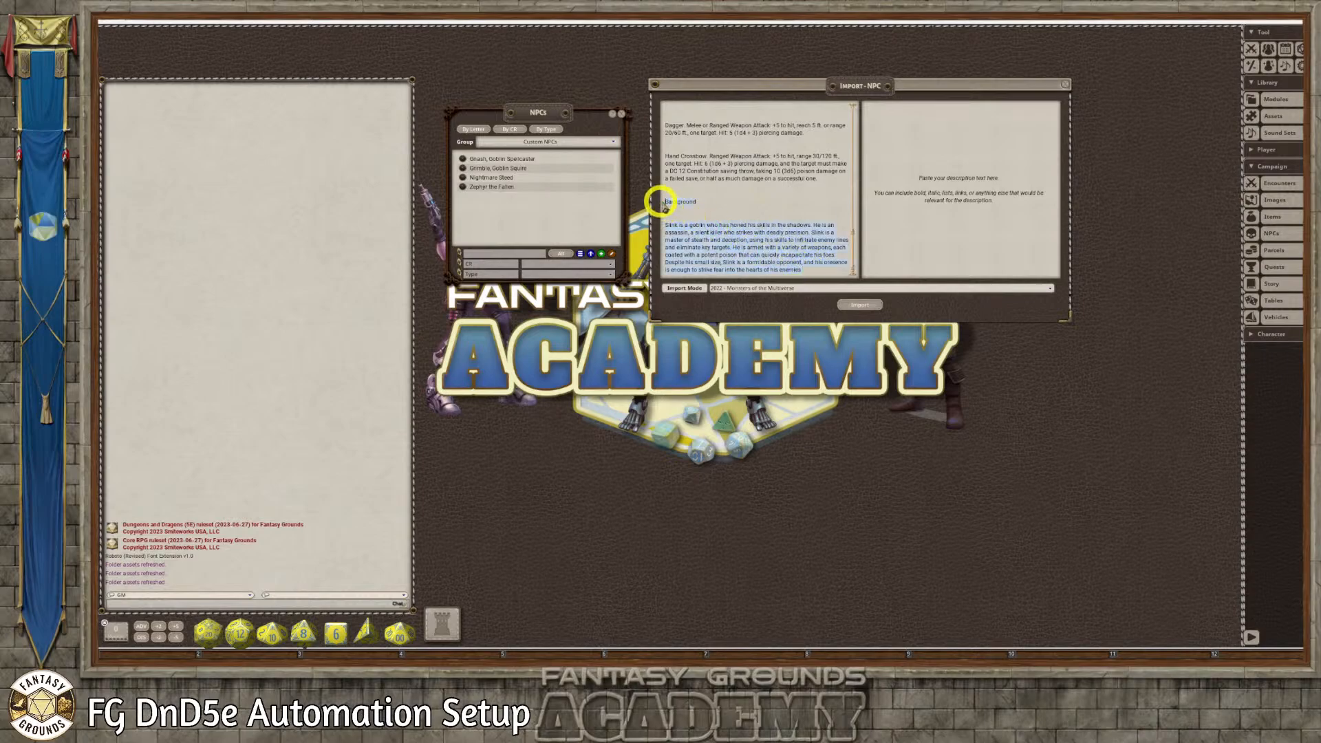
click(894, 116)
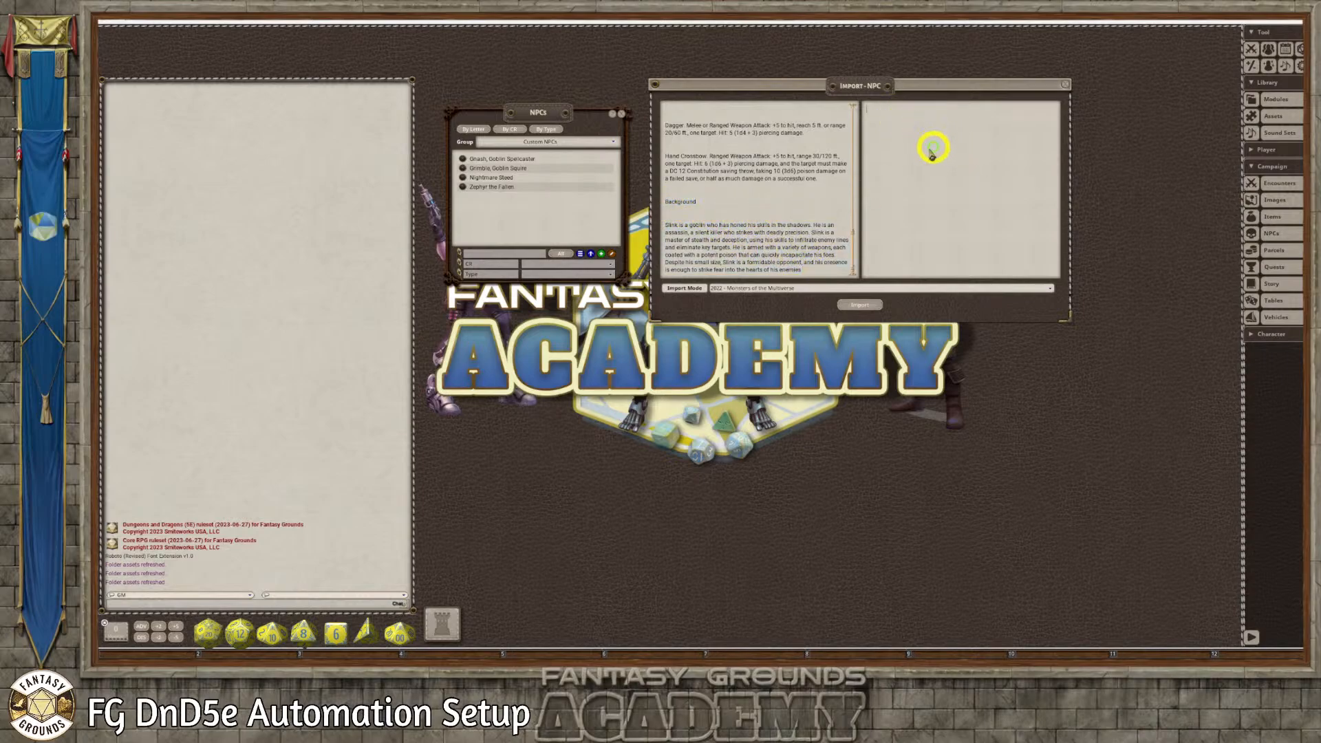
key(ctrl+v)
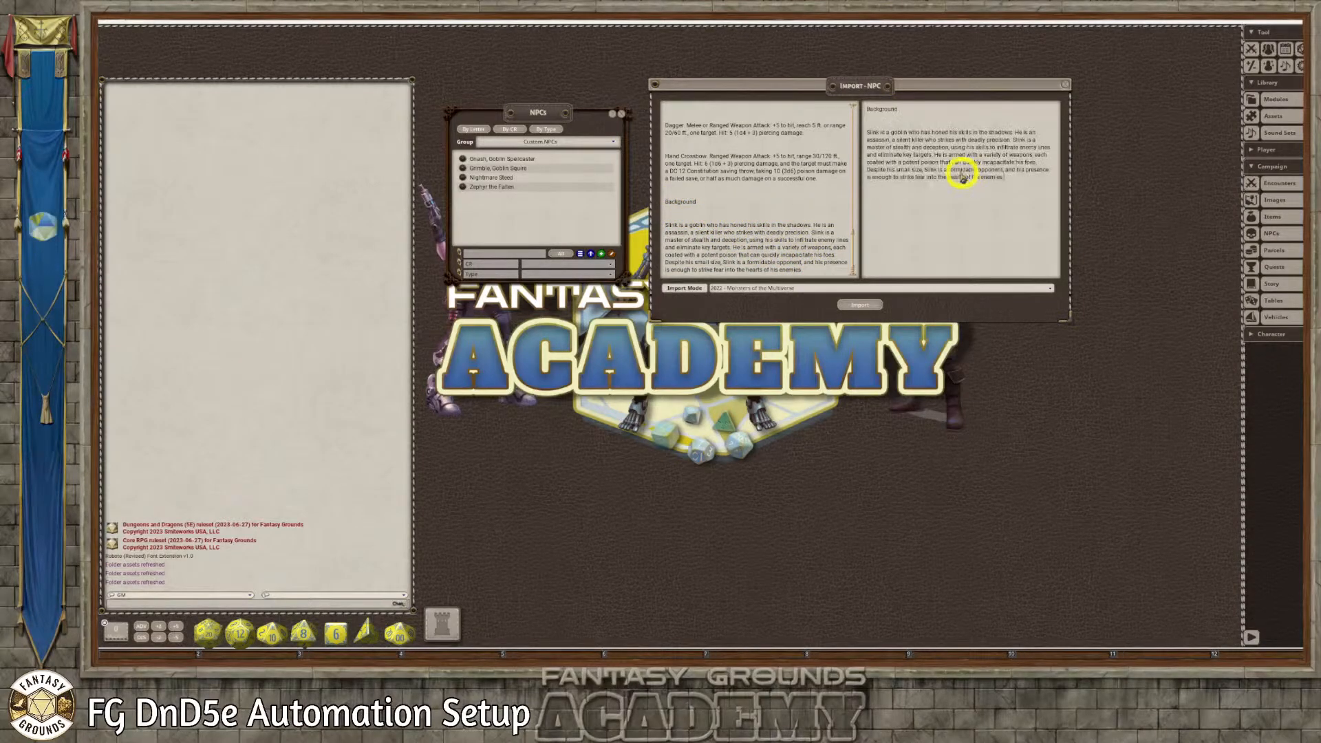
right_click(885, 121)
click(867, 100)
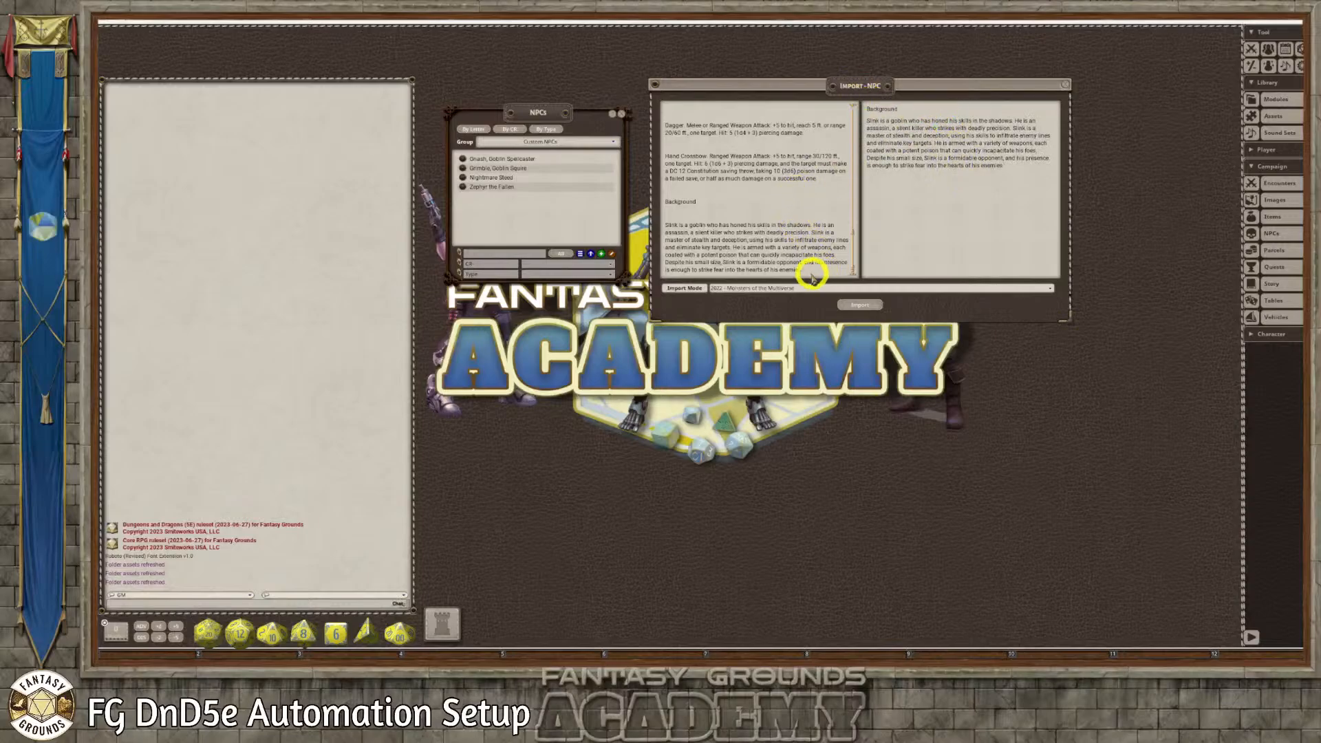
Delete the Background section from the stat block text and remove the blank lines between the remaining paragraphs
drag(812, 275, 666, 198)
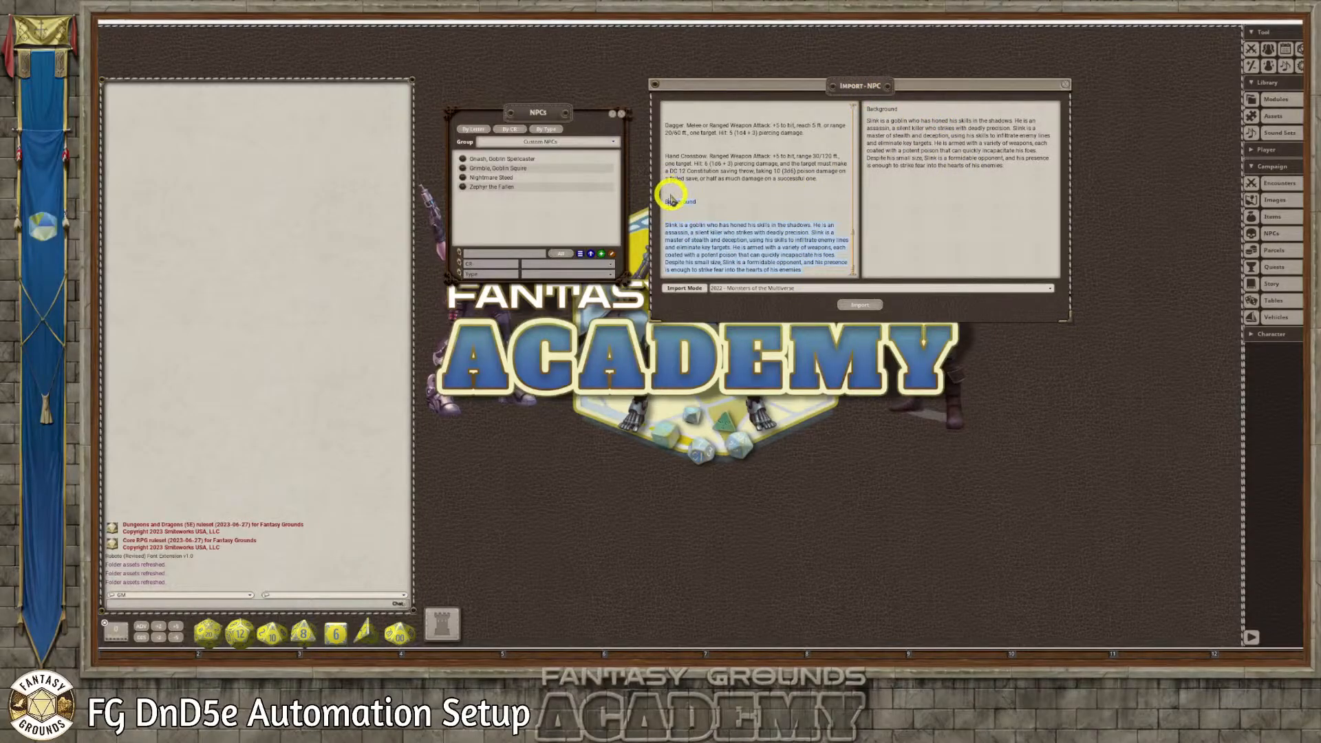
key(Delete)
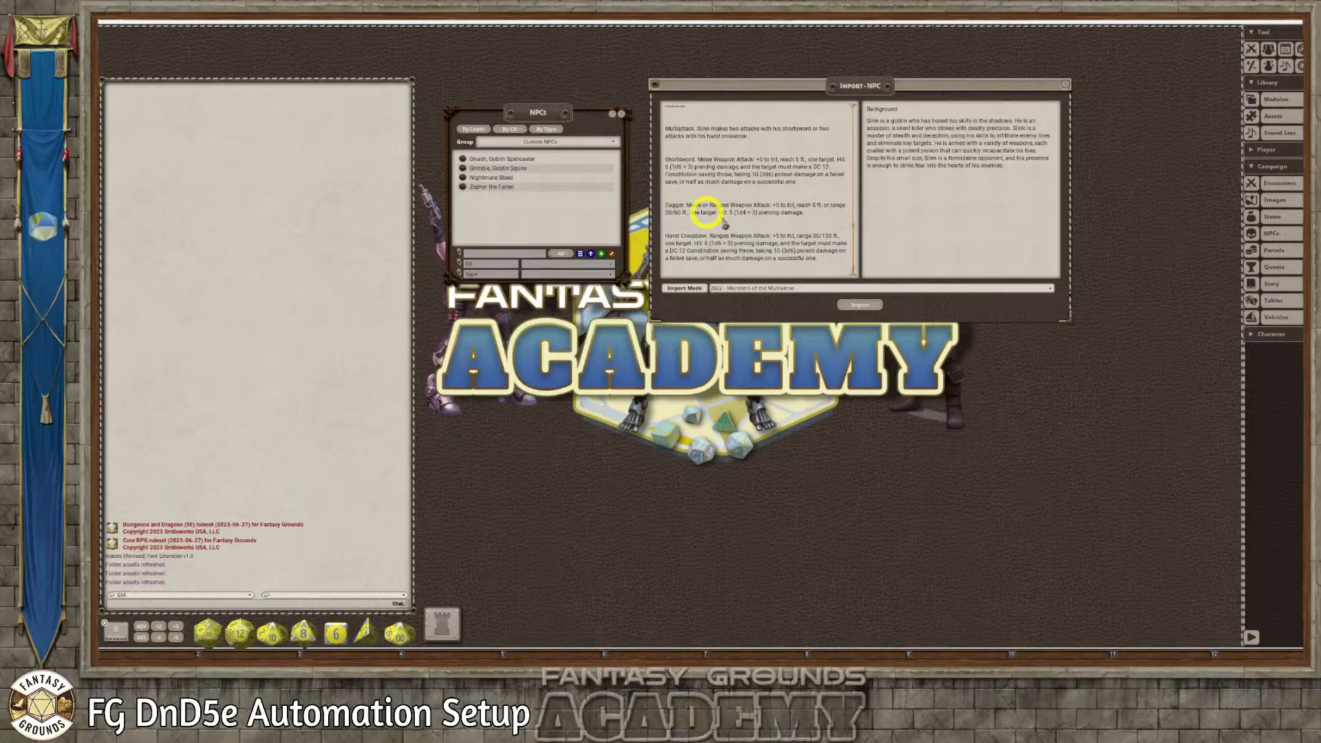
key(BackSpace)
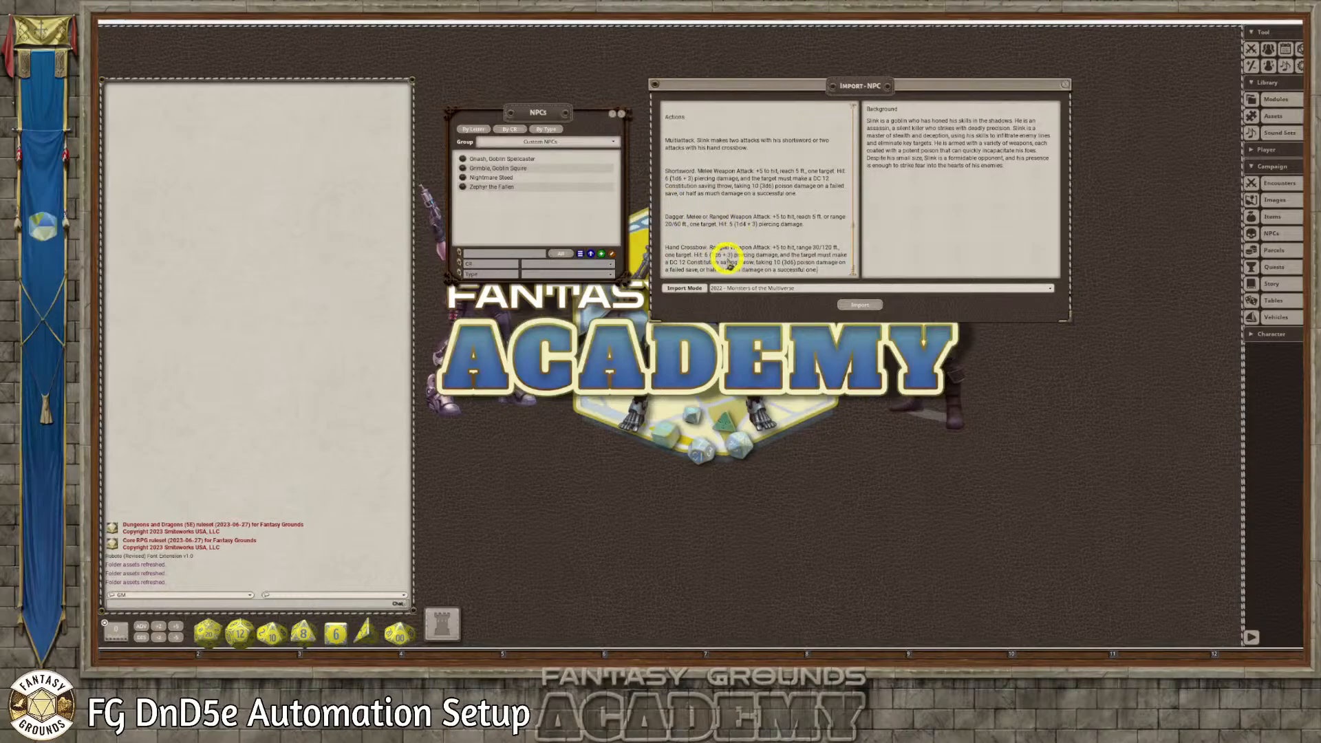
right_click(708, 124)
click(688, 95)
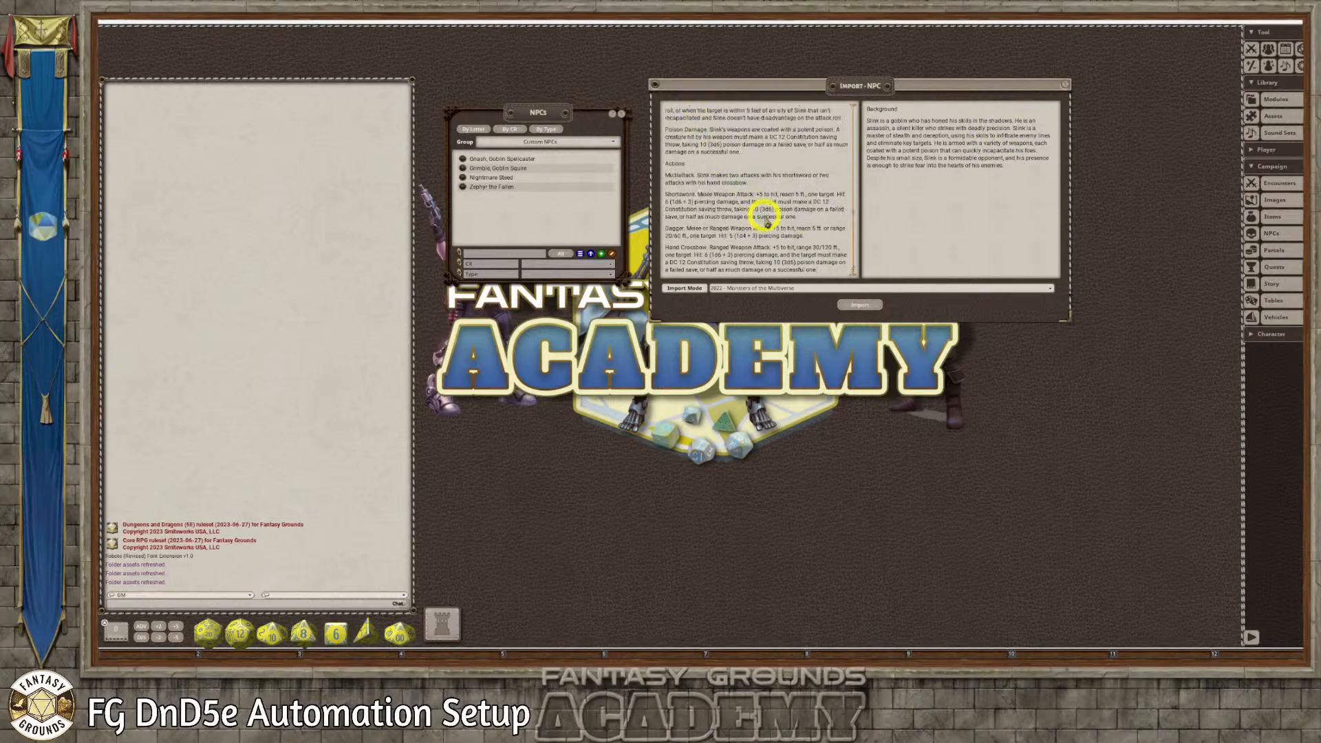
Check the cleaned stat block text, import it as the Slink, Goblin Assassin NPC, and review the new record's statistics and actions
scroll(769, 224, up, 10)
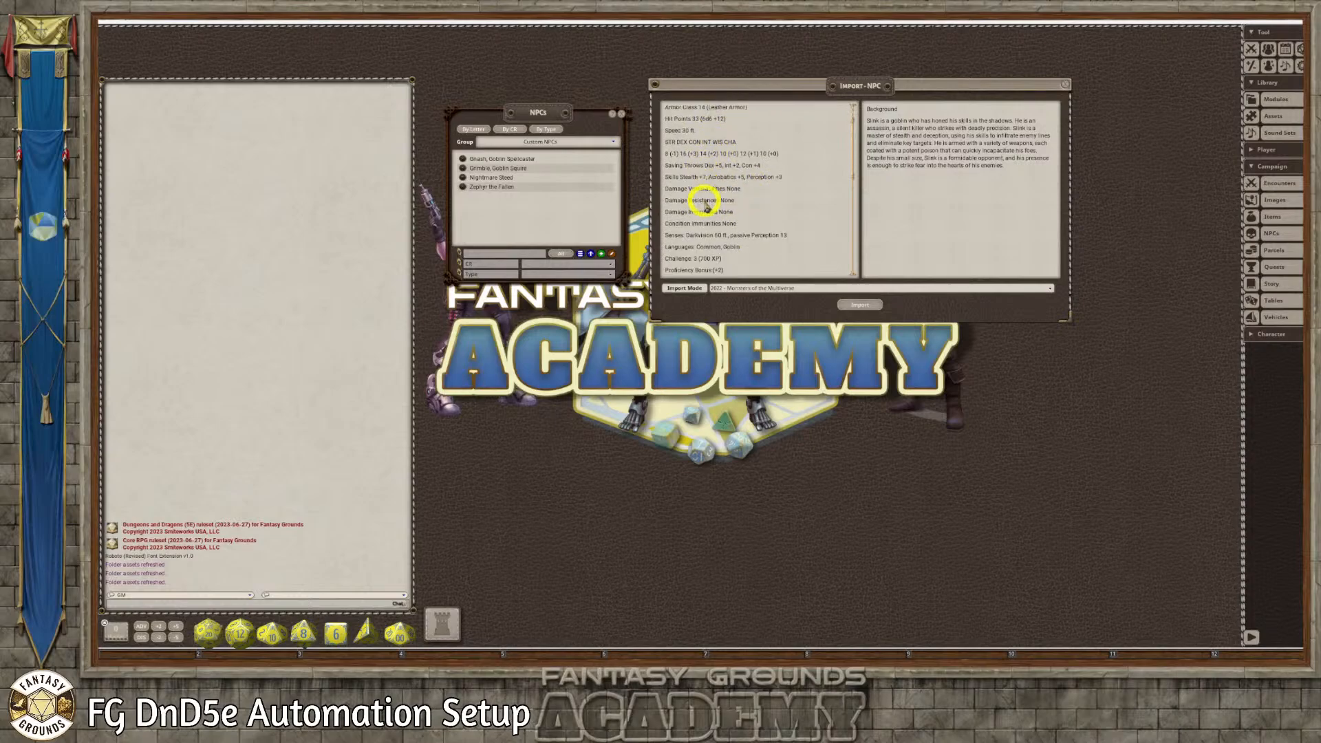
scroll(705, 203, down, 4)
scroll(711, 201, down, 5)
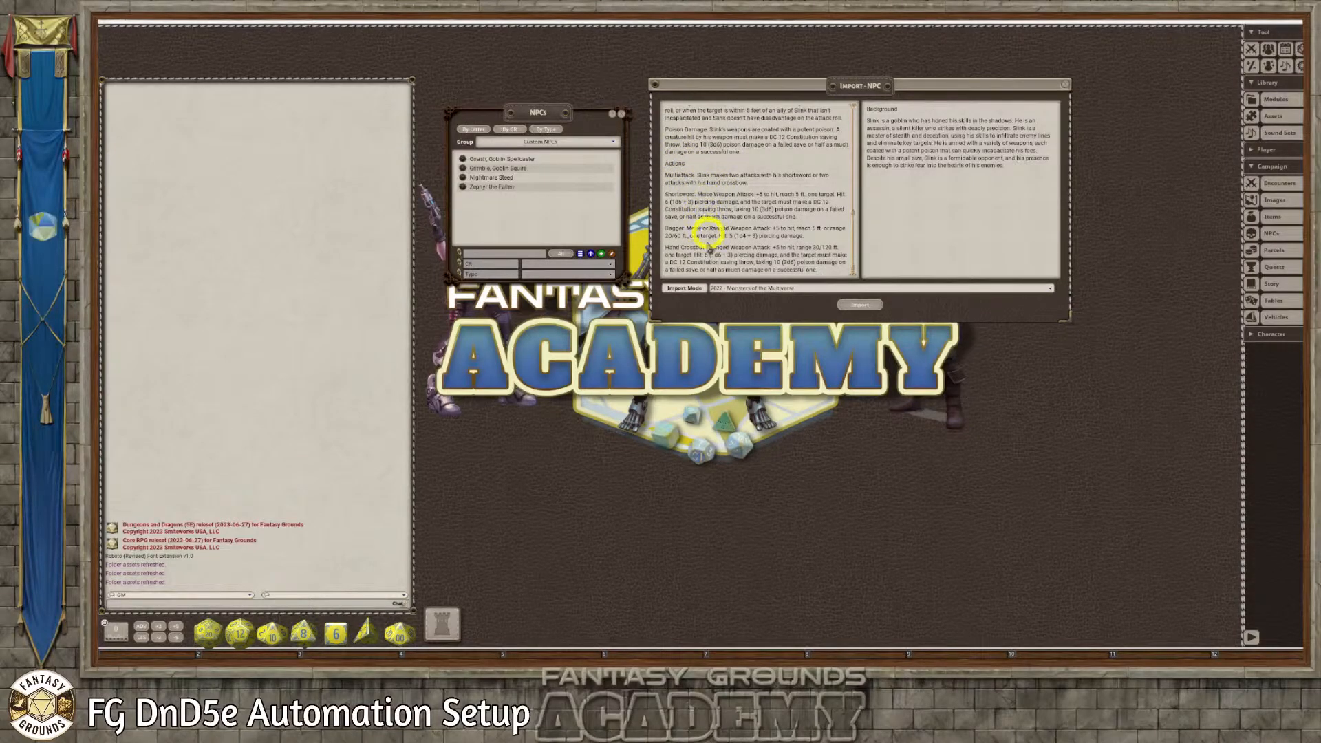
scroll(677, 184, up, 3)
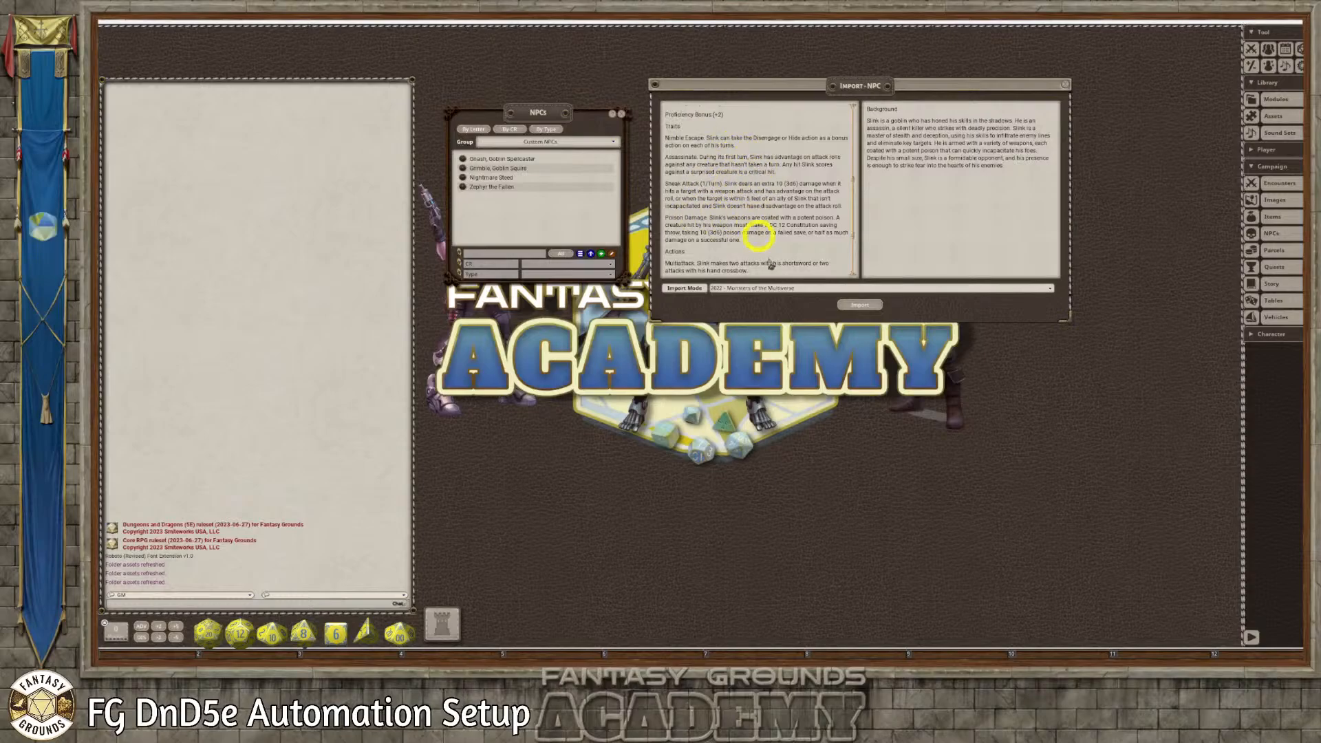
scroll(770, 265, down, 3)
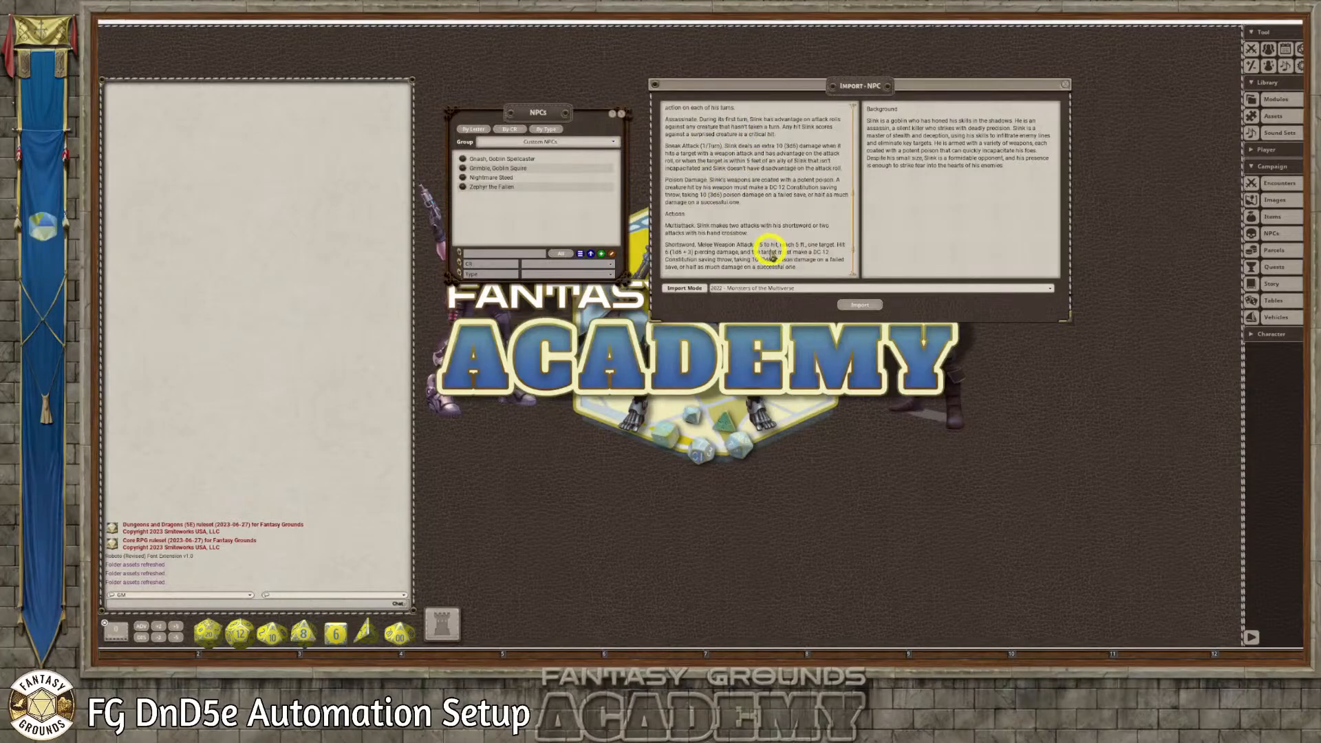
click(862, 305)
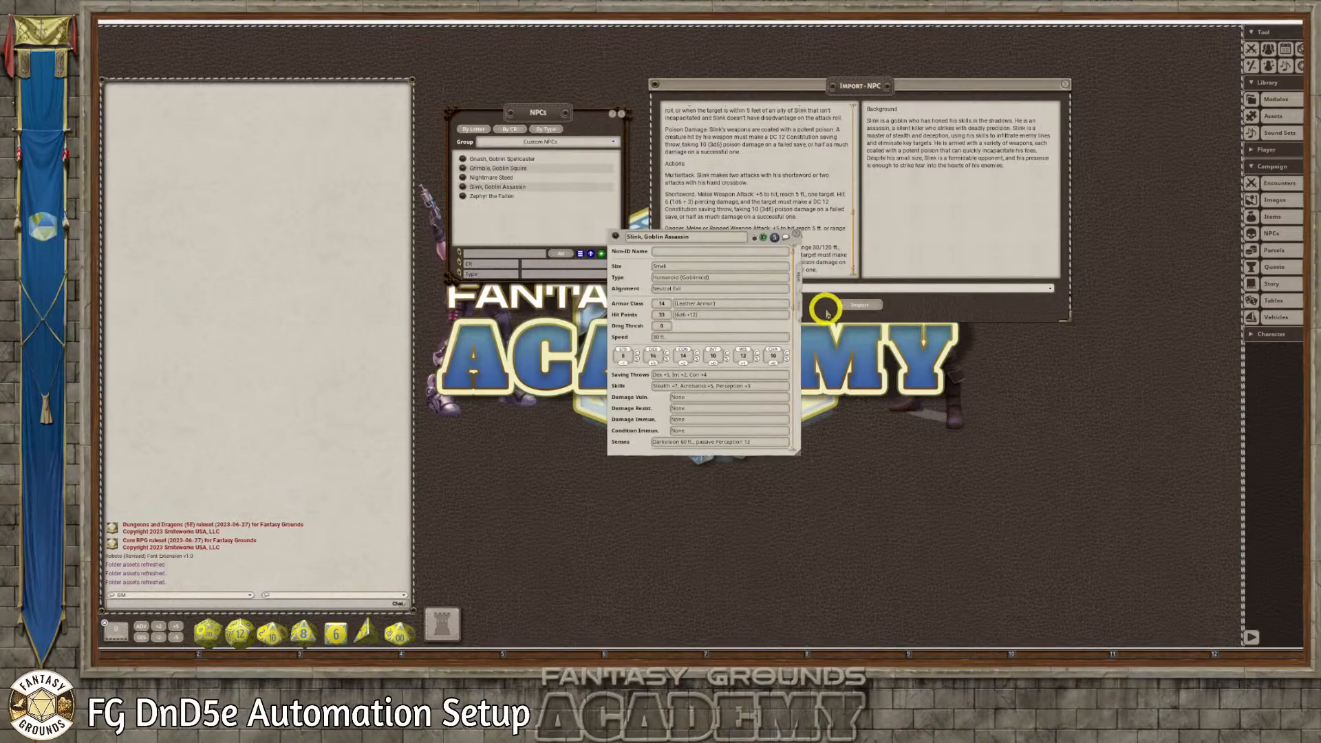
scroll(759, 363, down, 10)
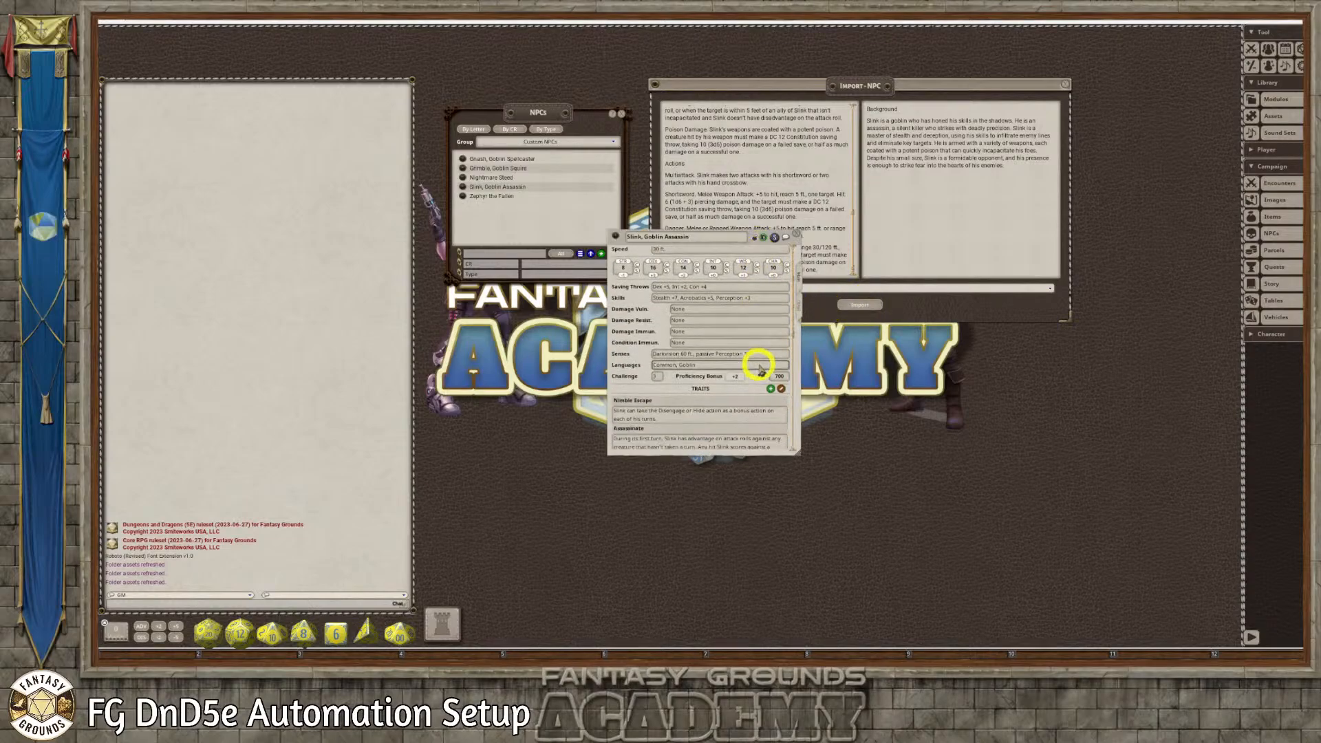
scroll(758, 368, down, 8)
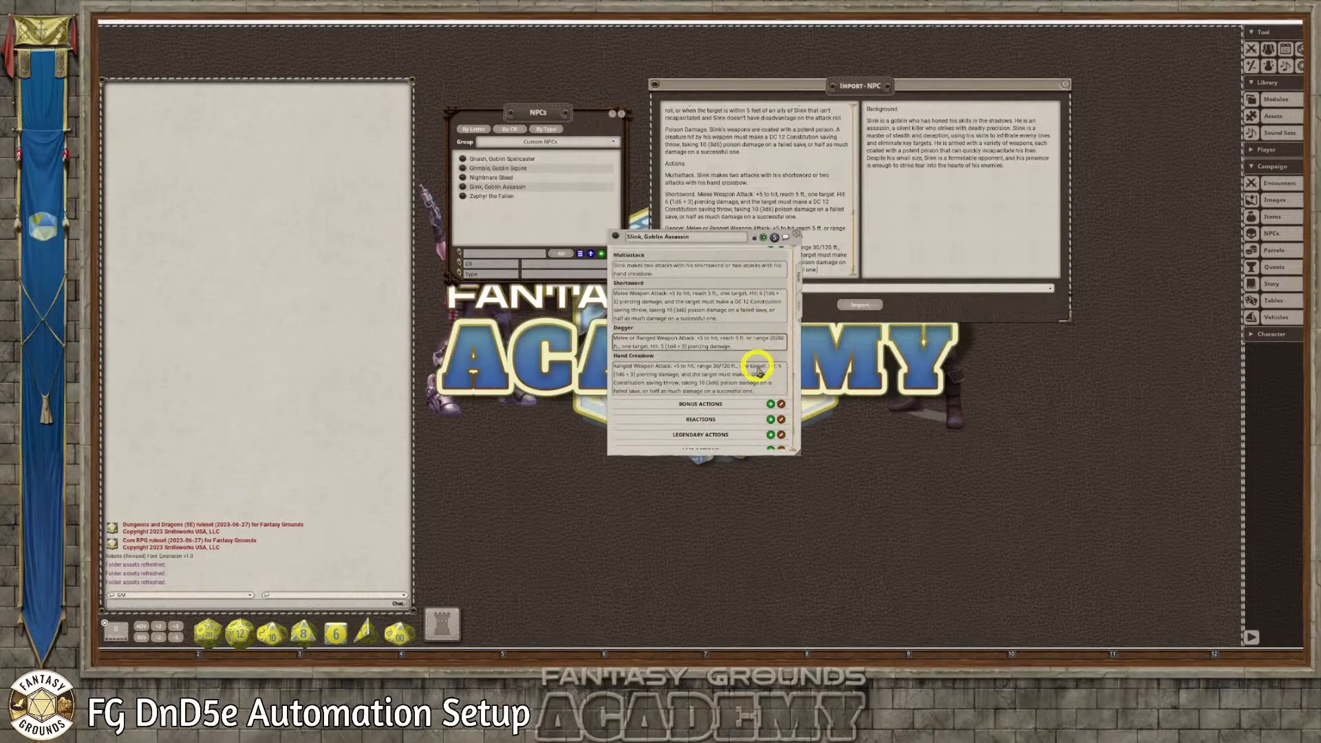
scroll(757, 369, up, 15)
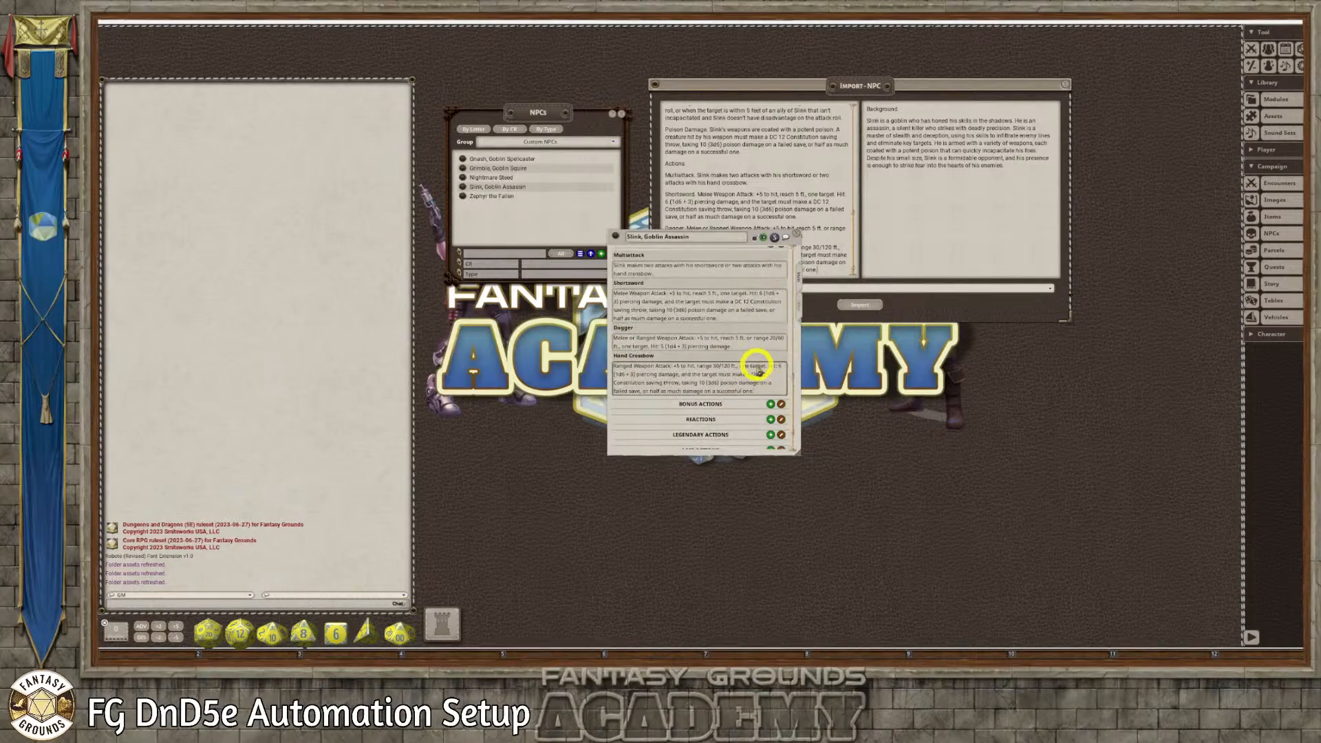
scroll(757, 364, up, 3)
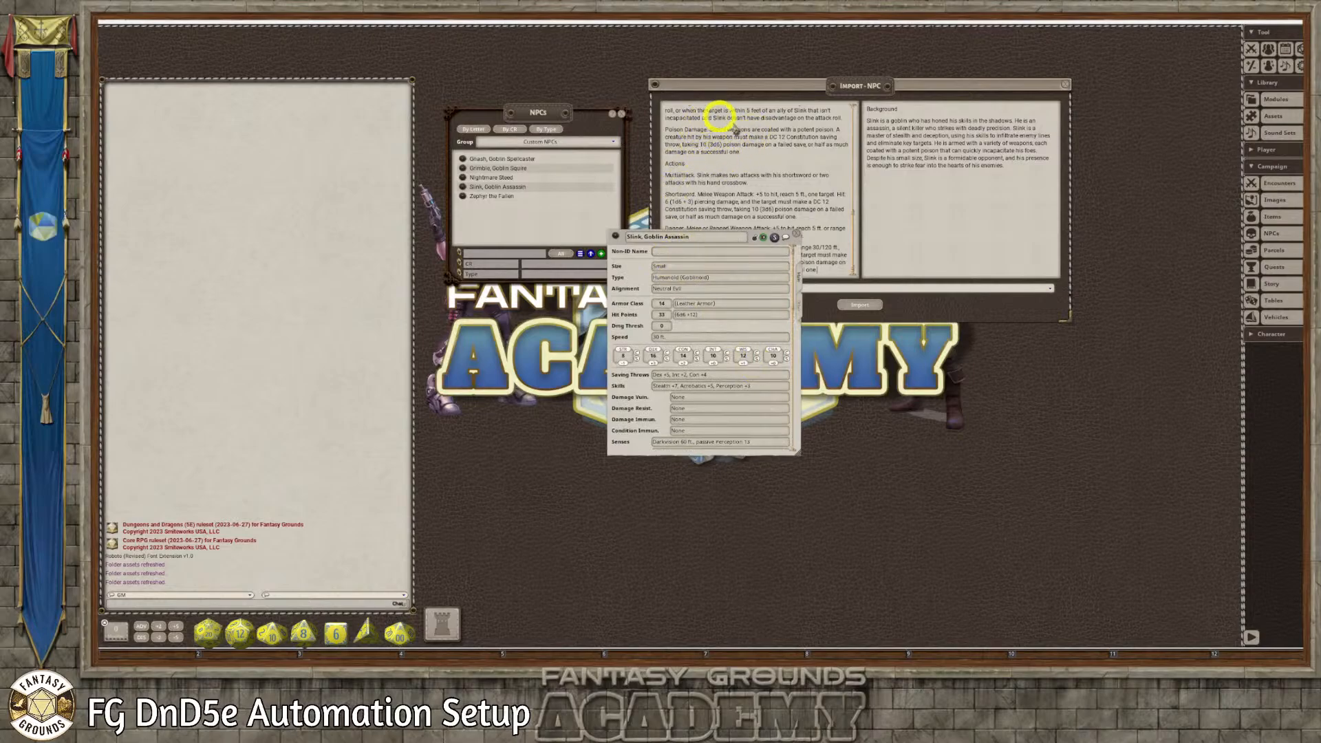
Compare the Slink record's statistics, traits and actions with the import text, and close the NPC import
drag(746, 235, 590, 76)
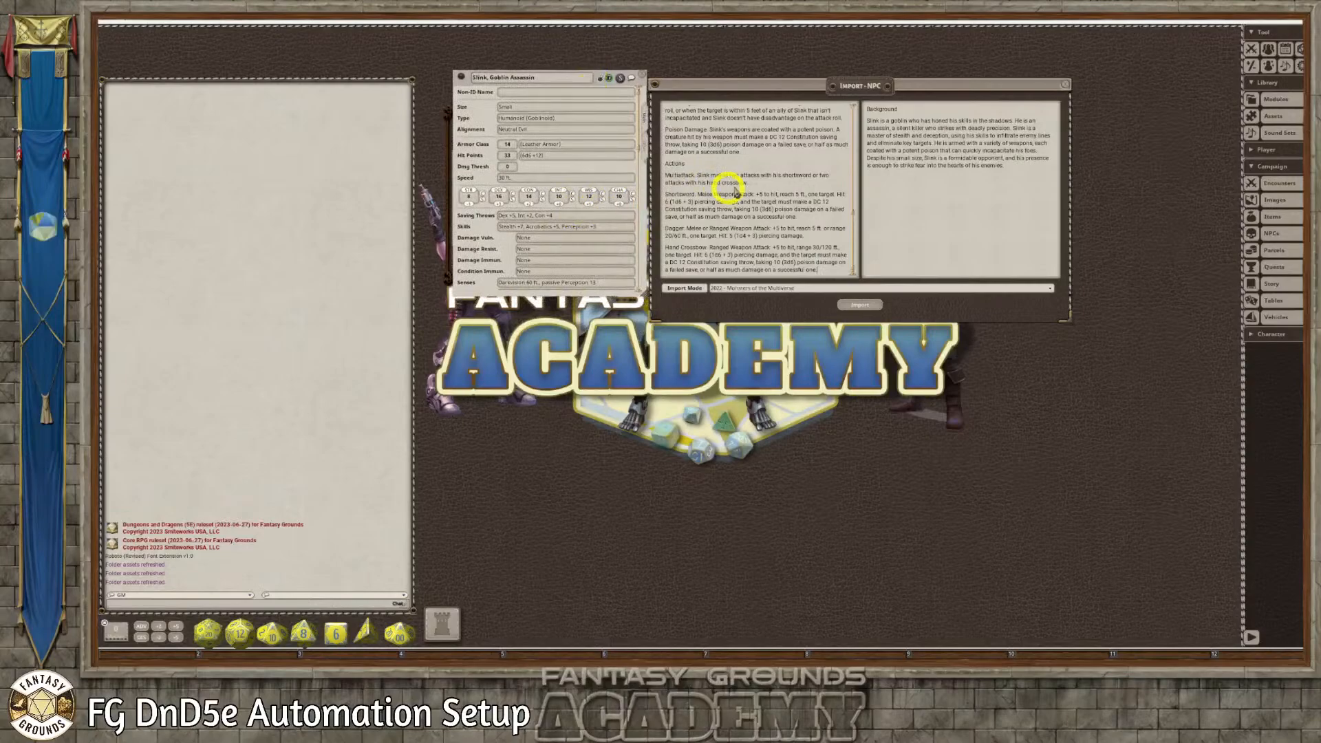
scroll(730, 187, up, 8)
scroll(700, 165, up, 5)
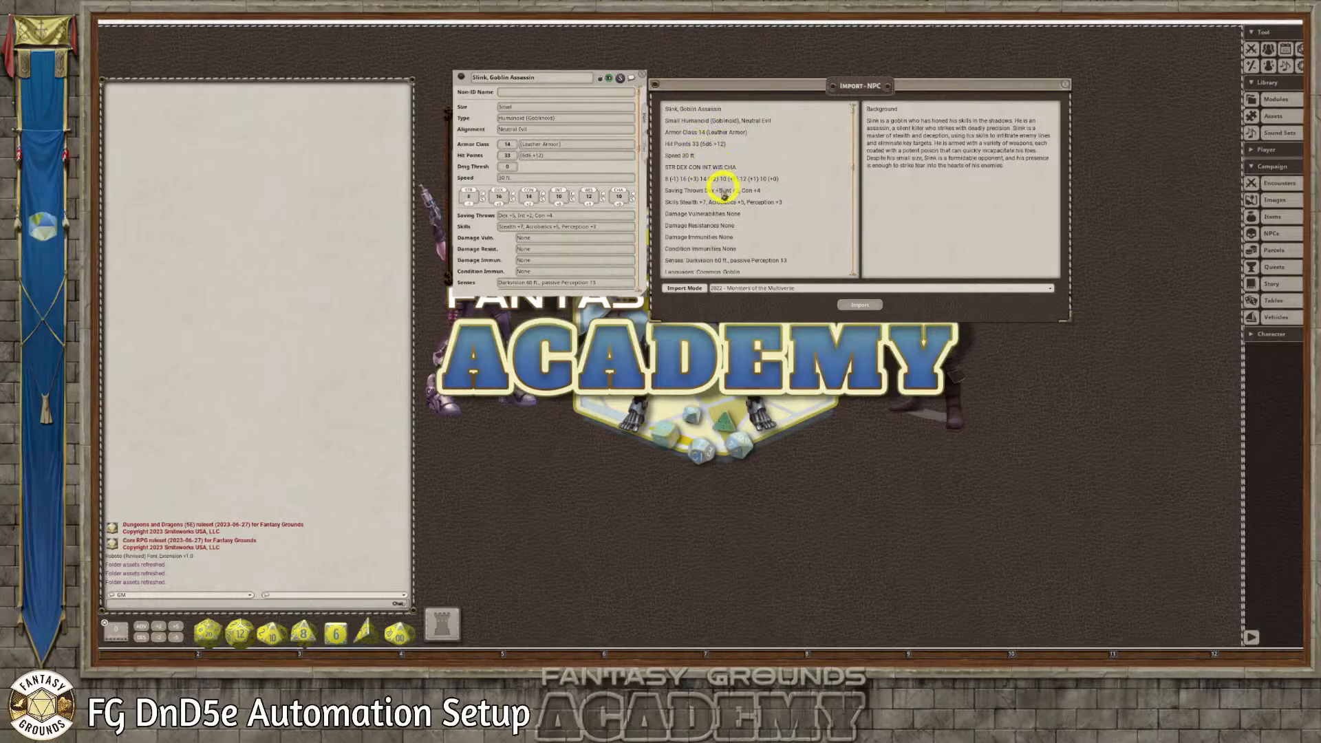
scroll(715, 199, down, 10)
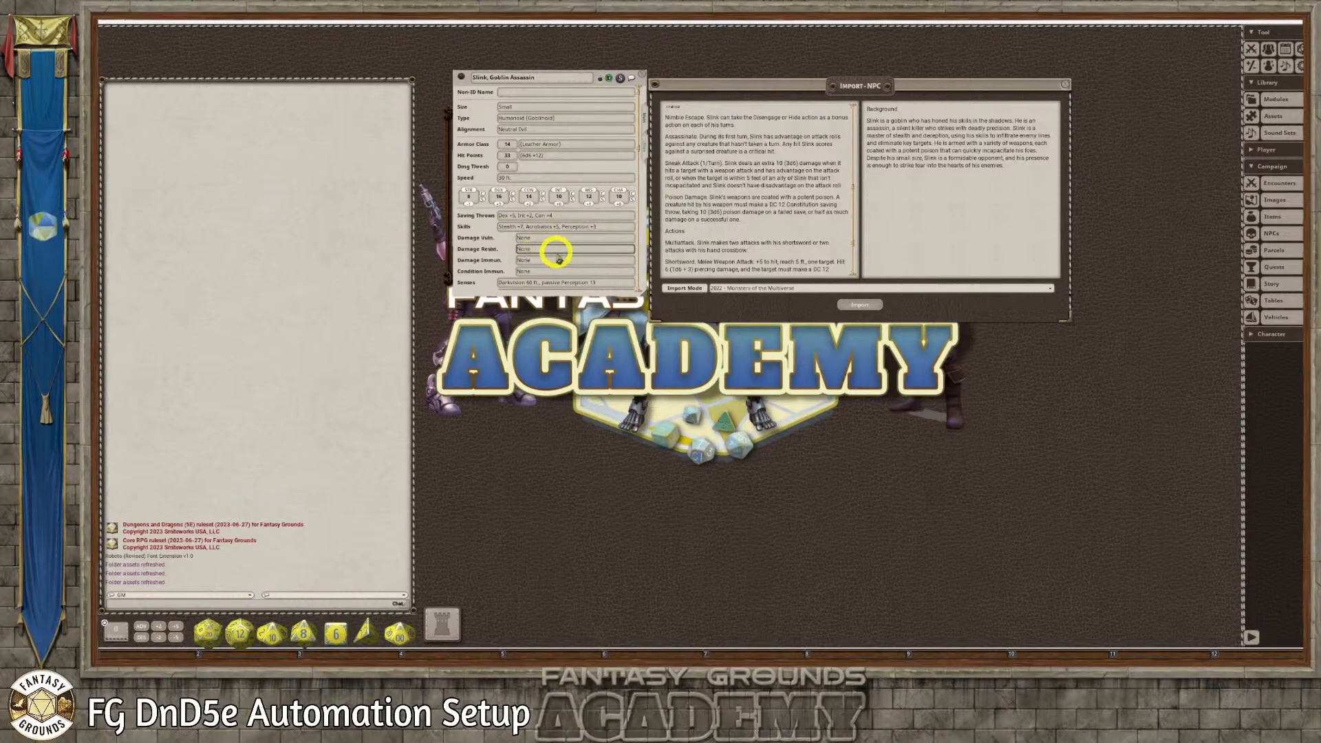
scroll(557, 256, down, 3)
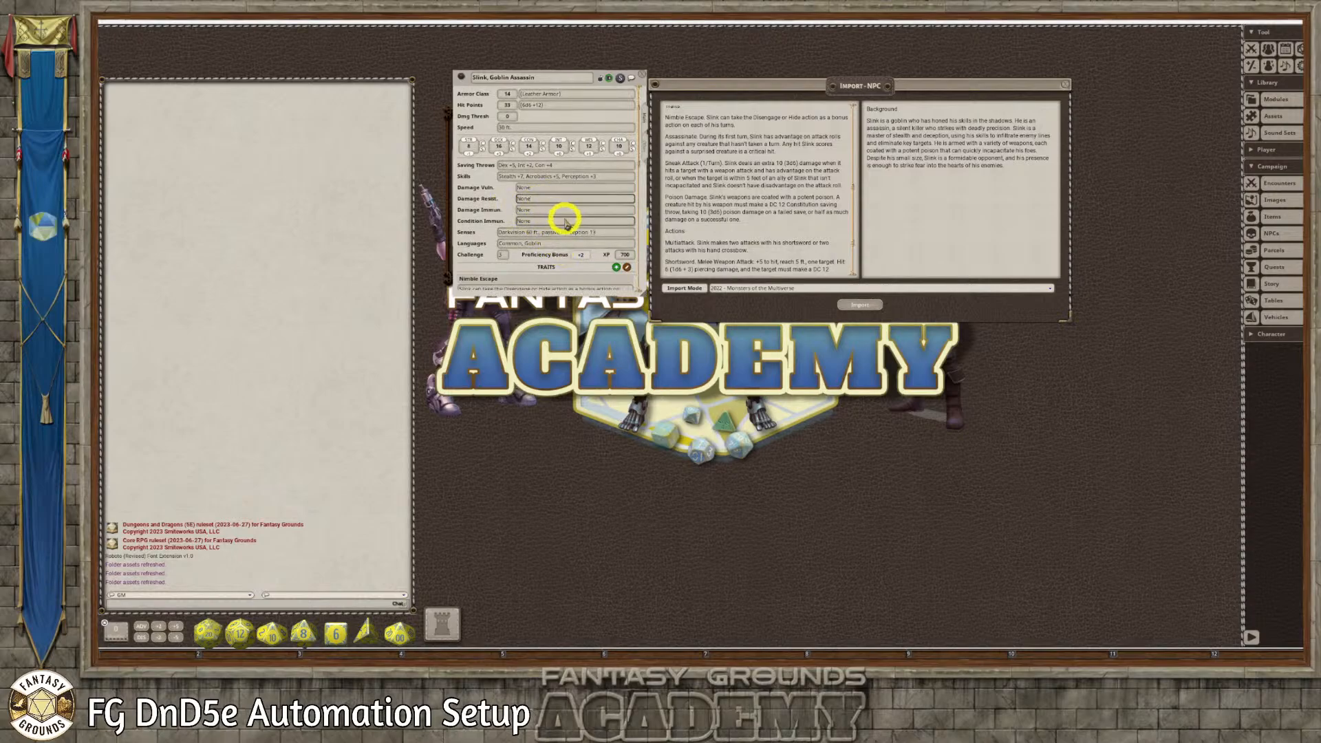
scroll(558, 235, down, 9)
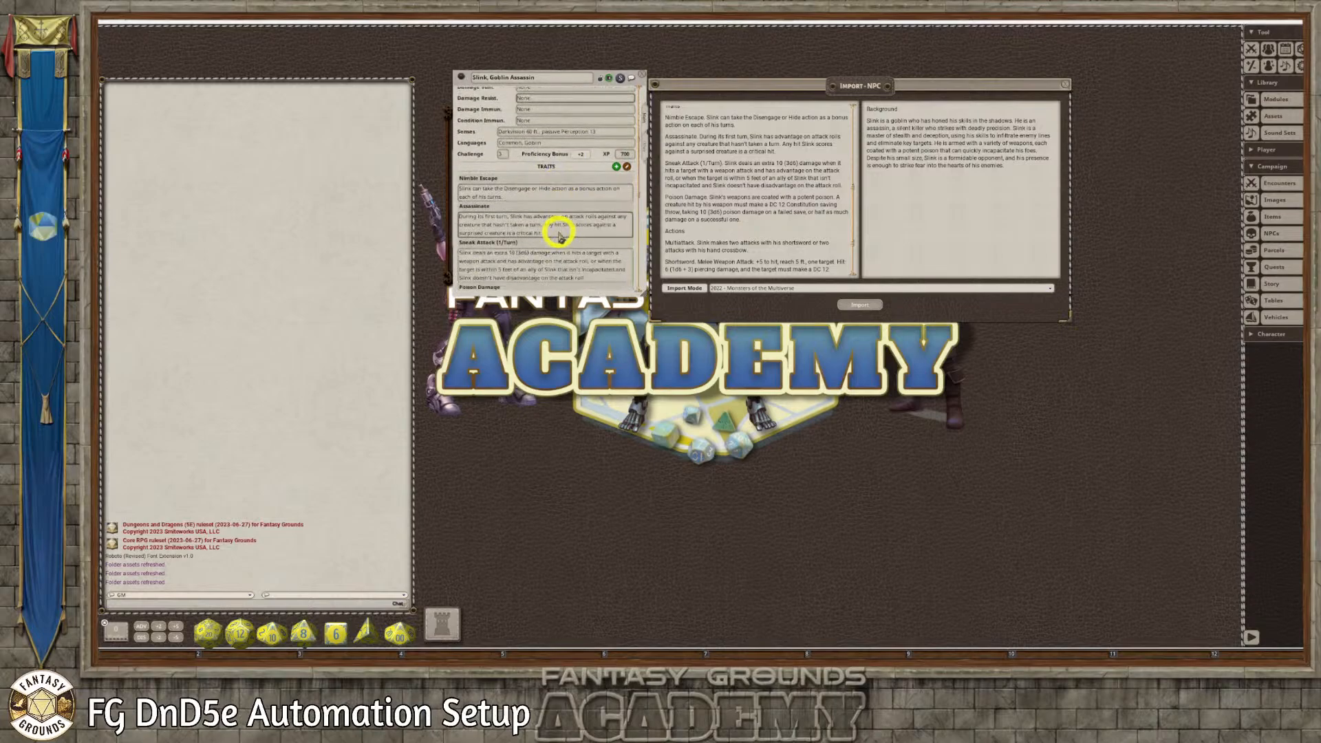
scroll(558, 235, down, 10)
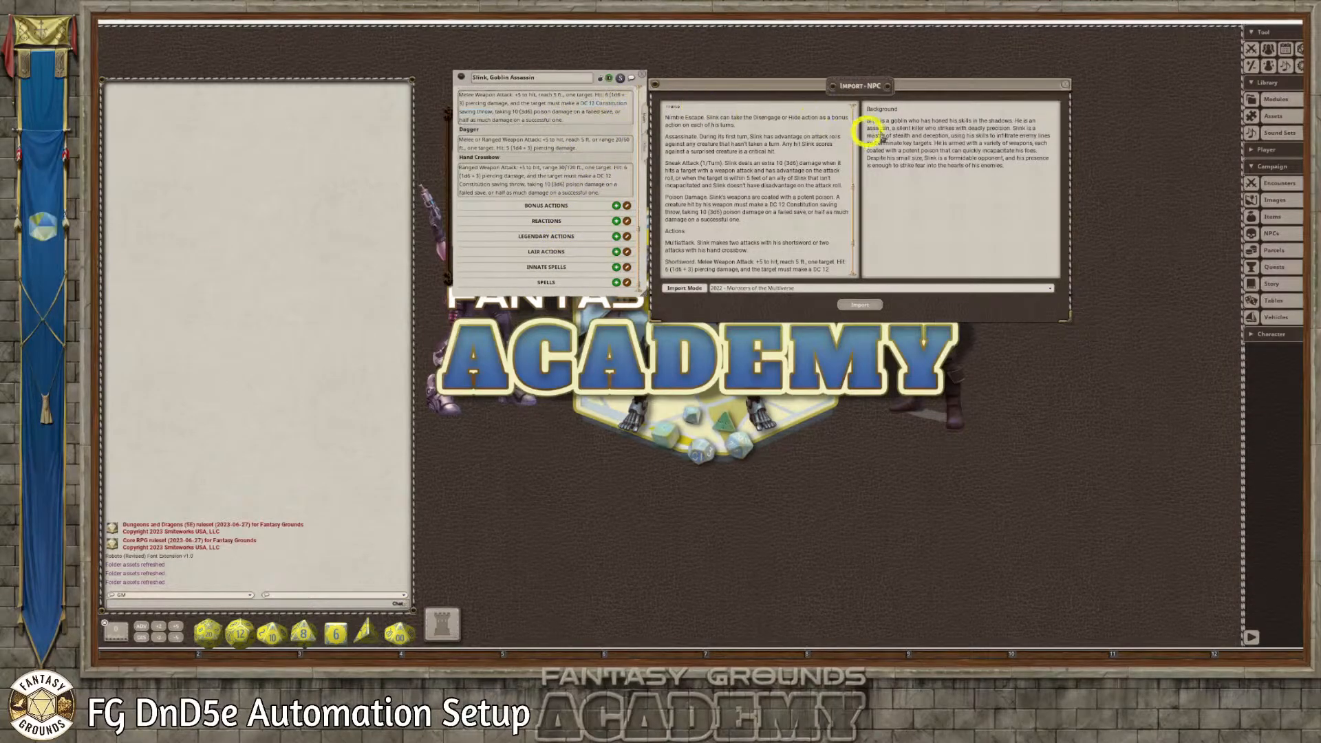
click(1065, 84)
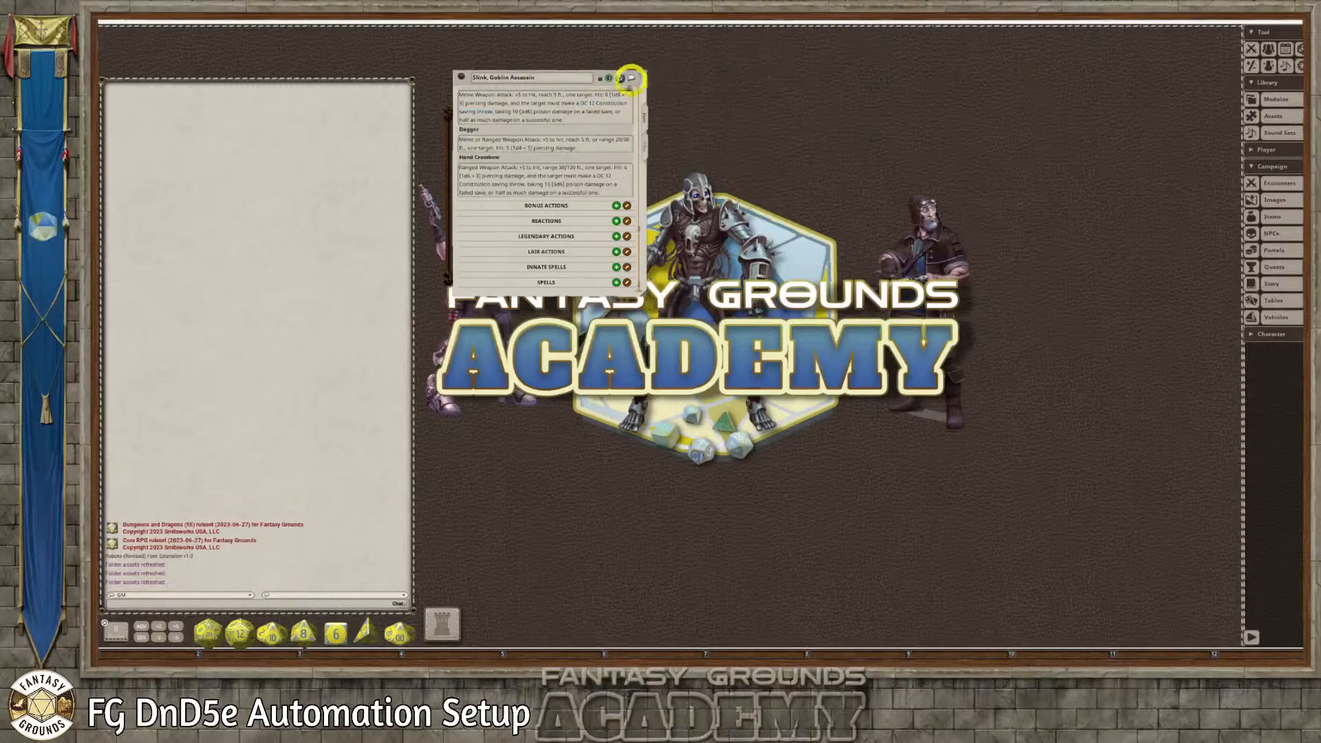
Close the NPC list and assign the Goblin Assassin token from the campaign token assets to Slink's record
drag(609, 81, 941, 67)
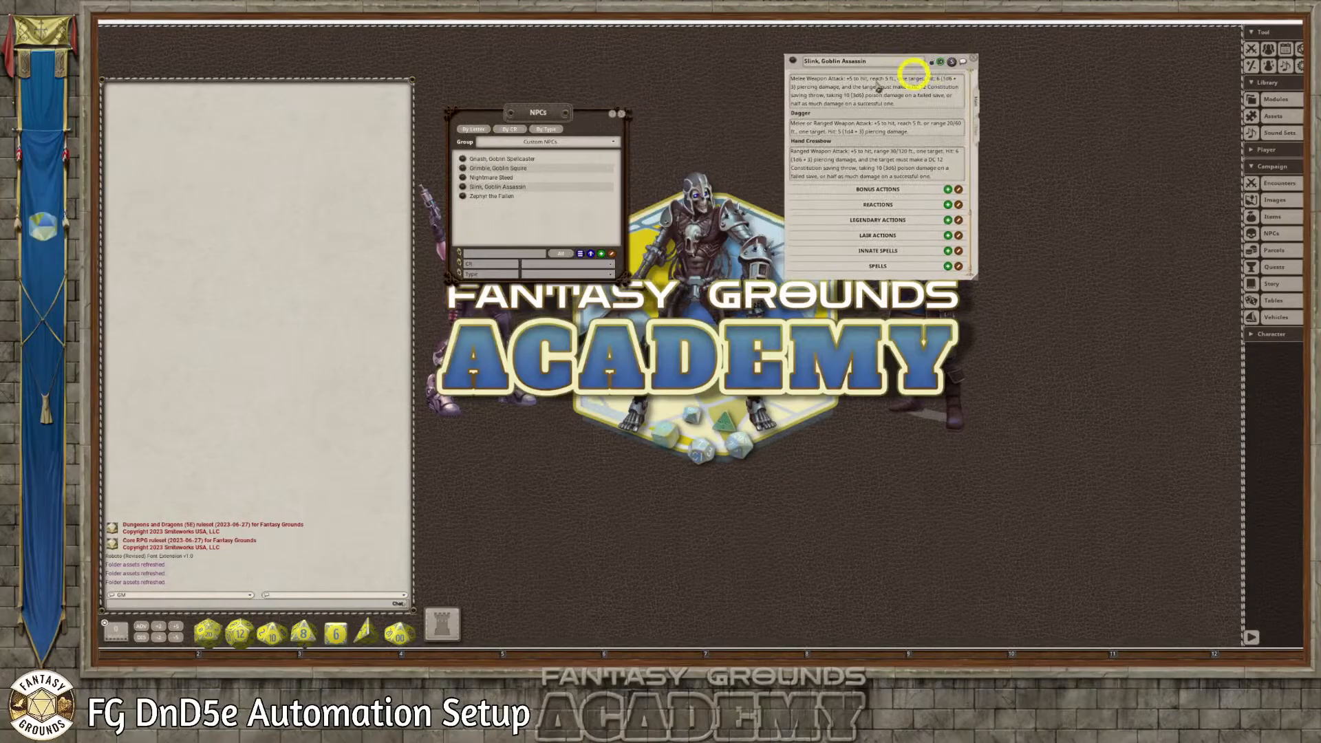
click(621, 114)
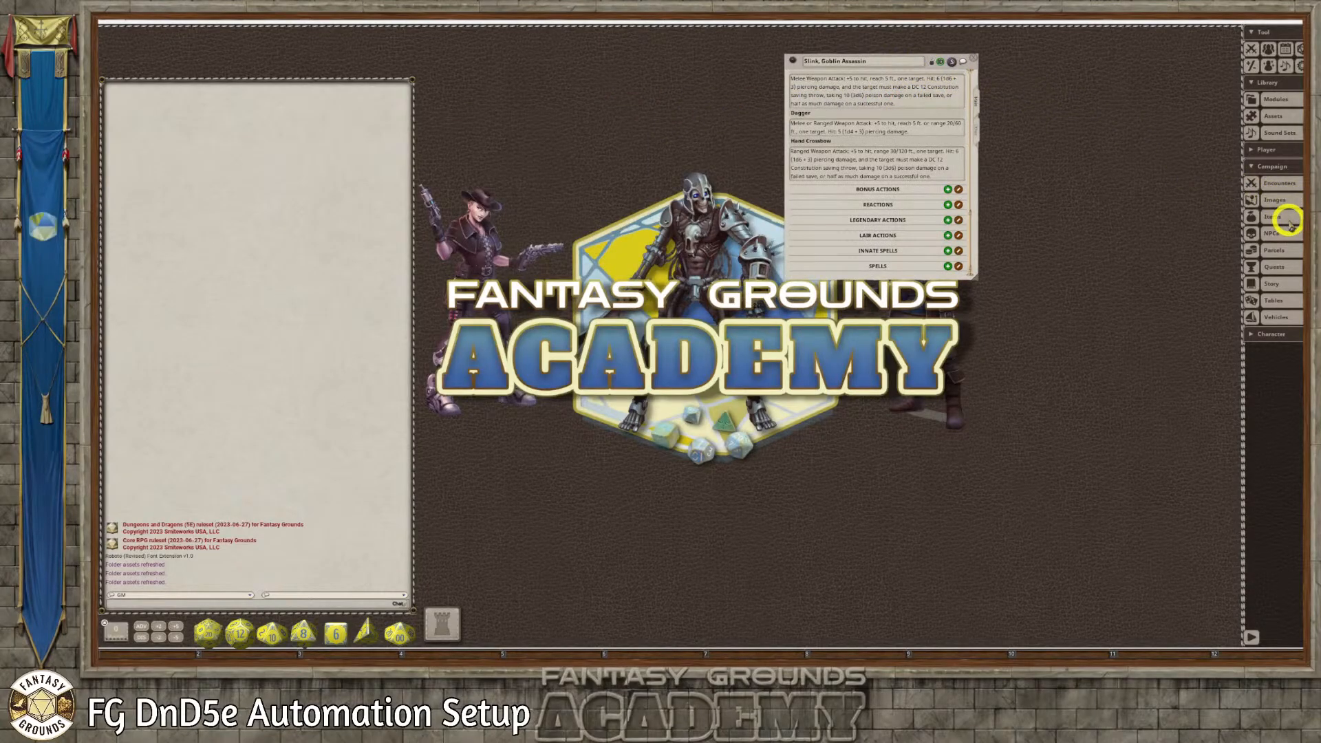
click(1273, 116)
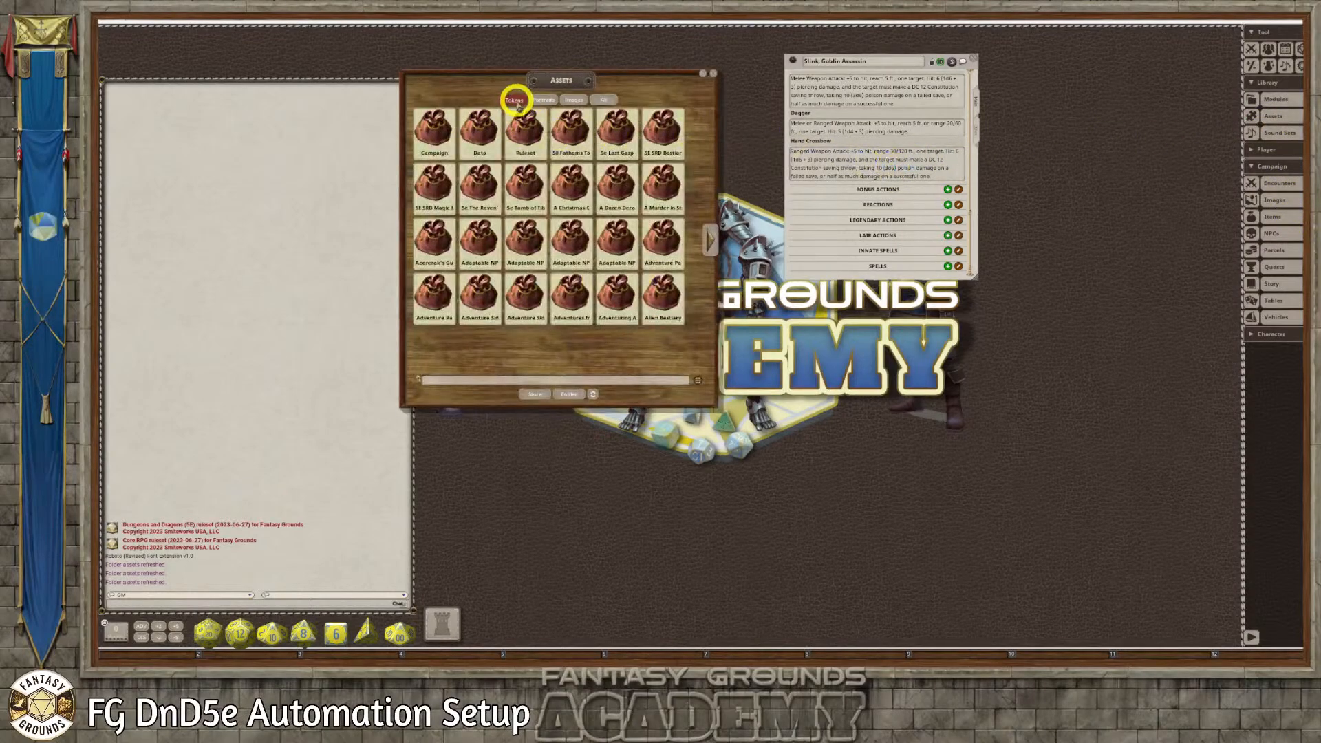
click(432, 130)
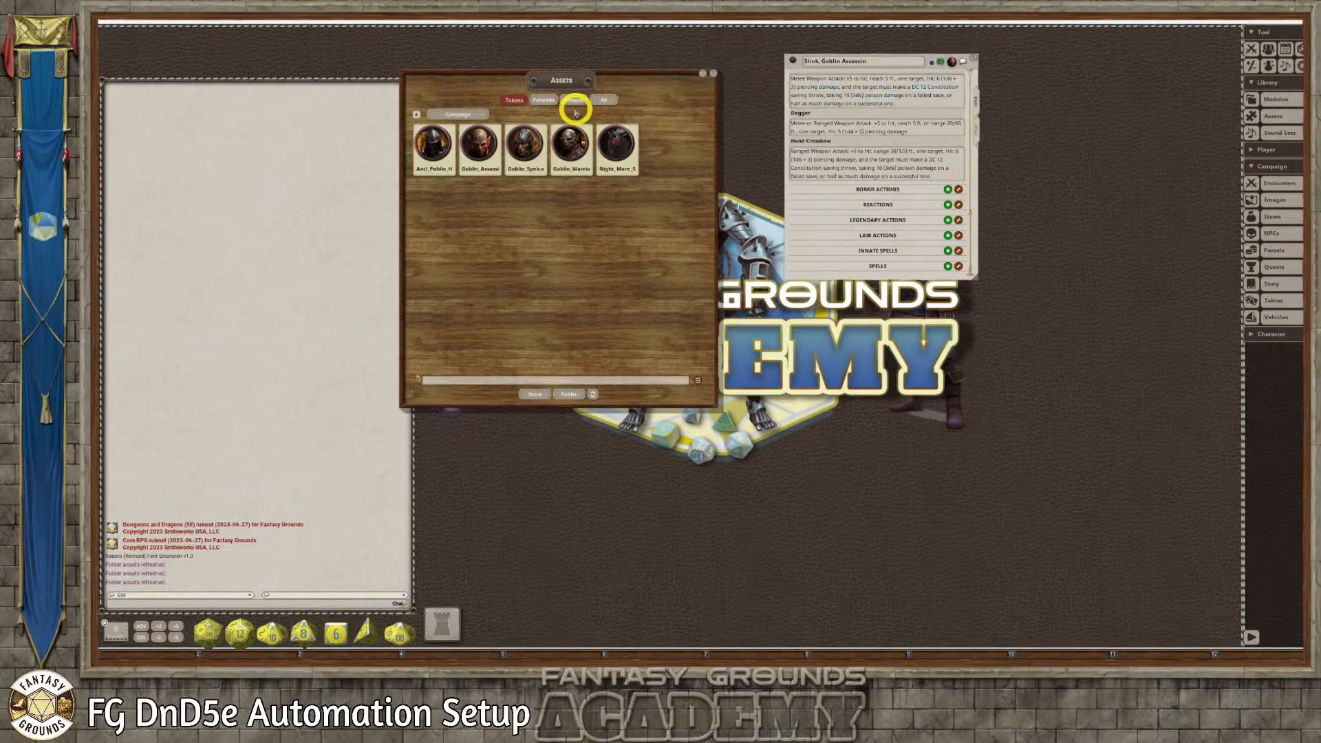
click(713, 73)
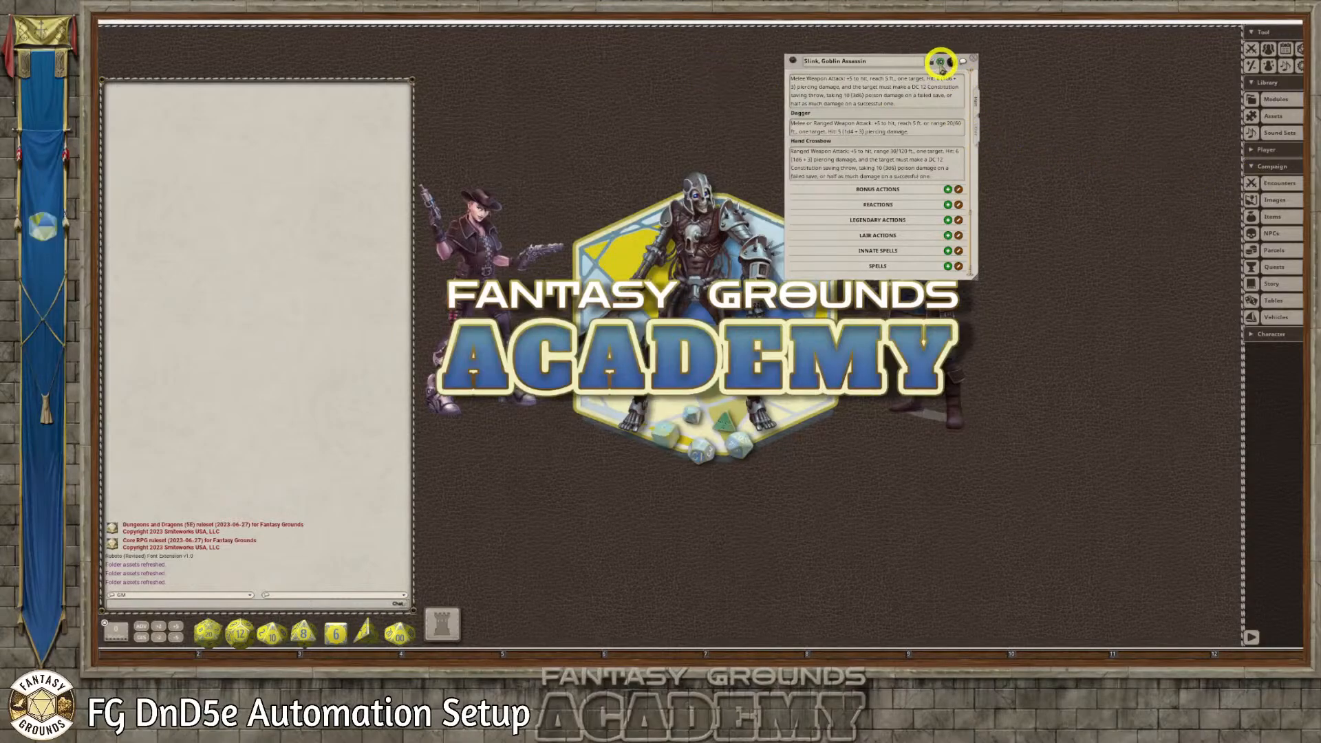
Unlock Slink's record, add a line below the Background paragraph, and link the Goblin_Assassin handout image there
scroll(982, 110, up, 3)
scroll(976, 124, up, 5)
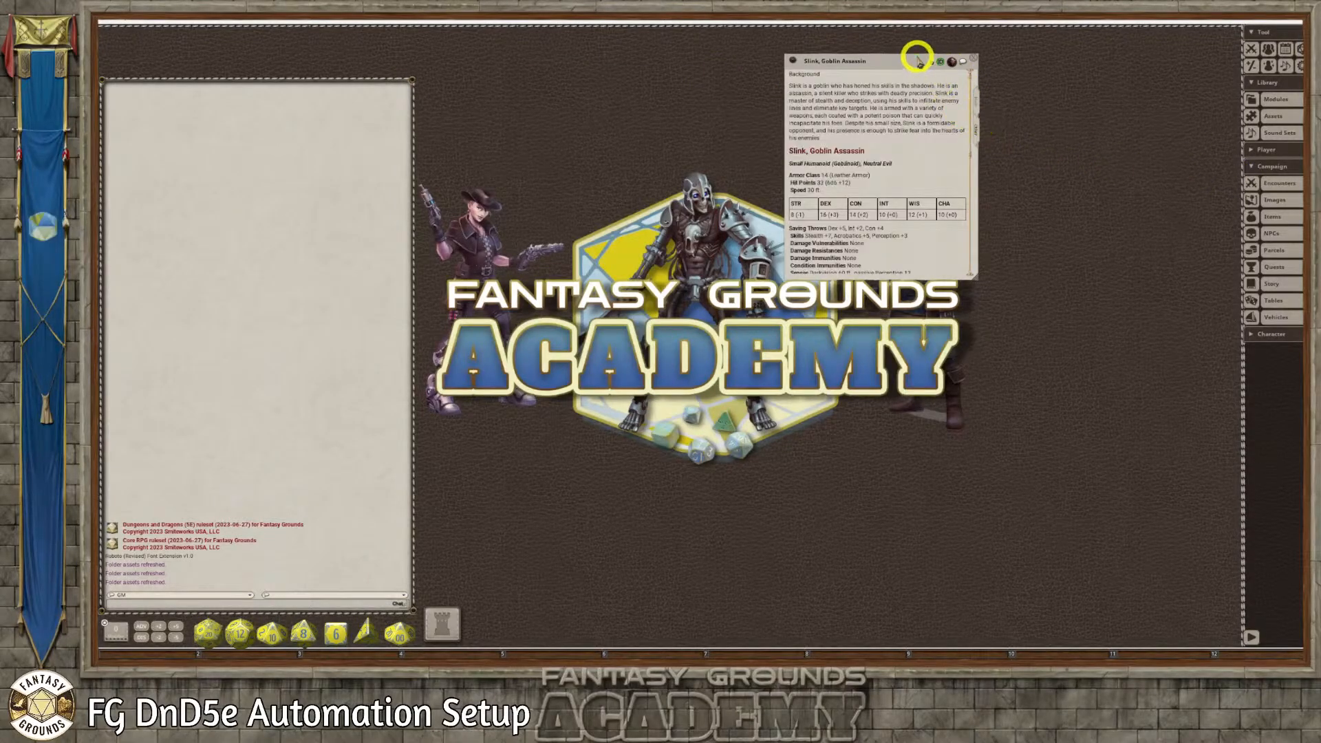
drag(908, 62, 742, 75)
click(766, 76)
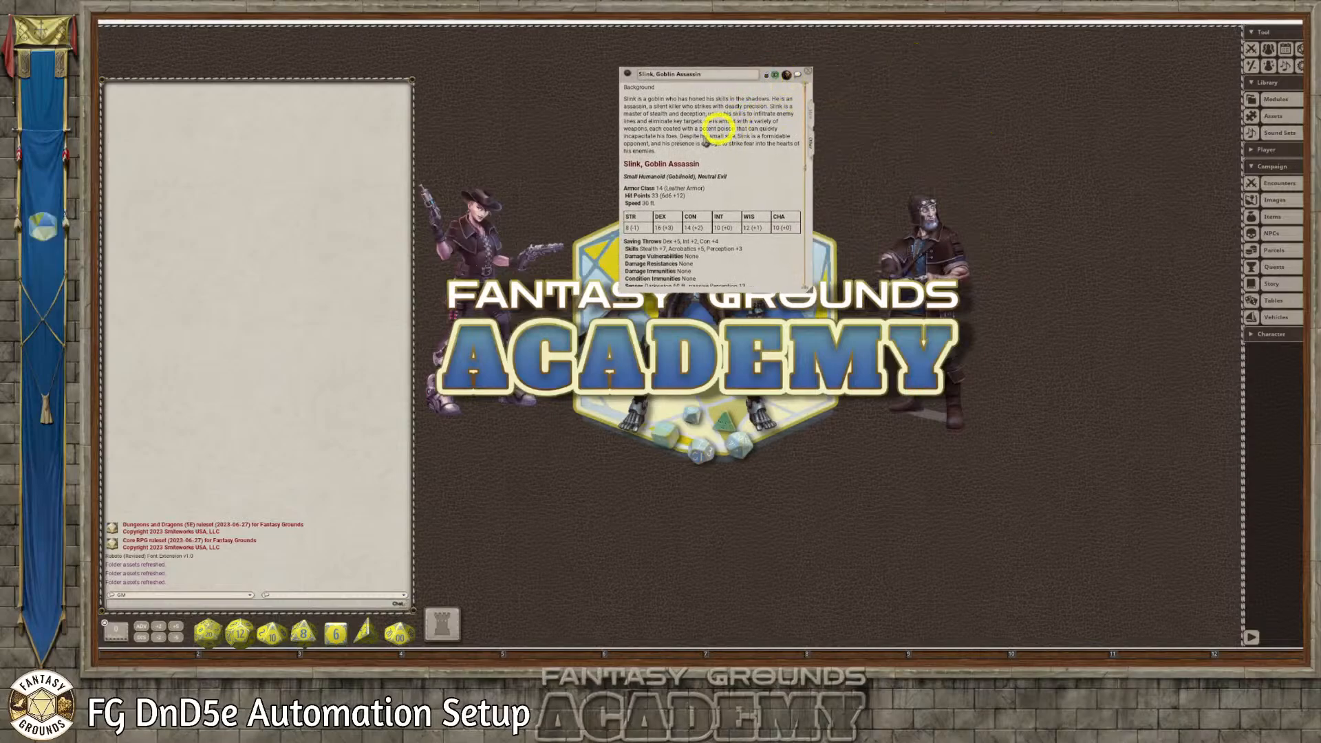
key(Return)
key(Return)
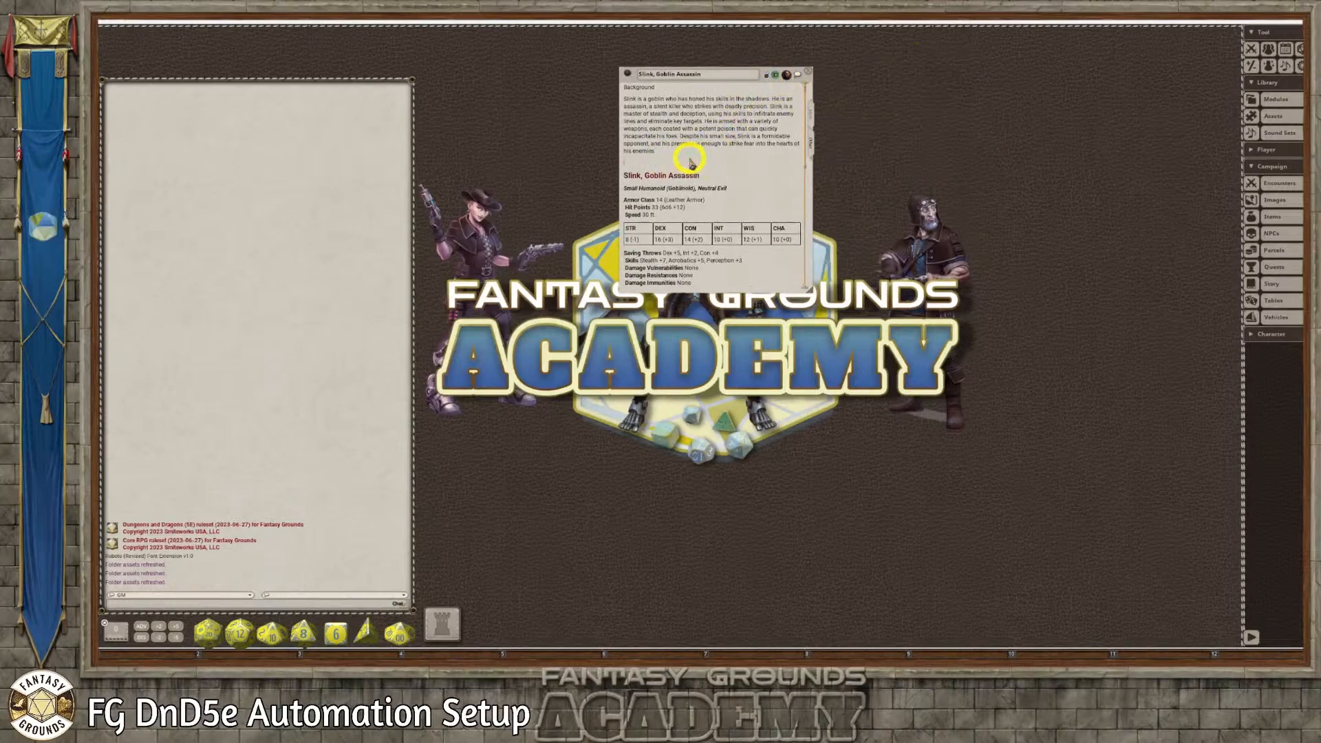
key(BackSpace)
click(1268, 201)
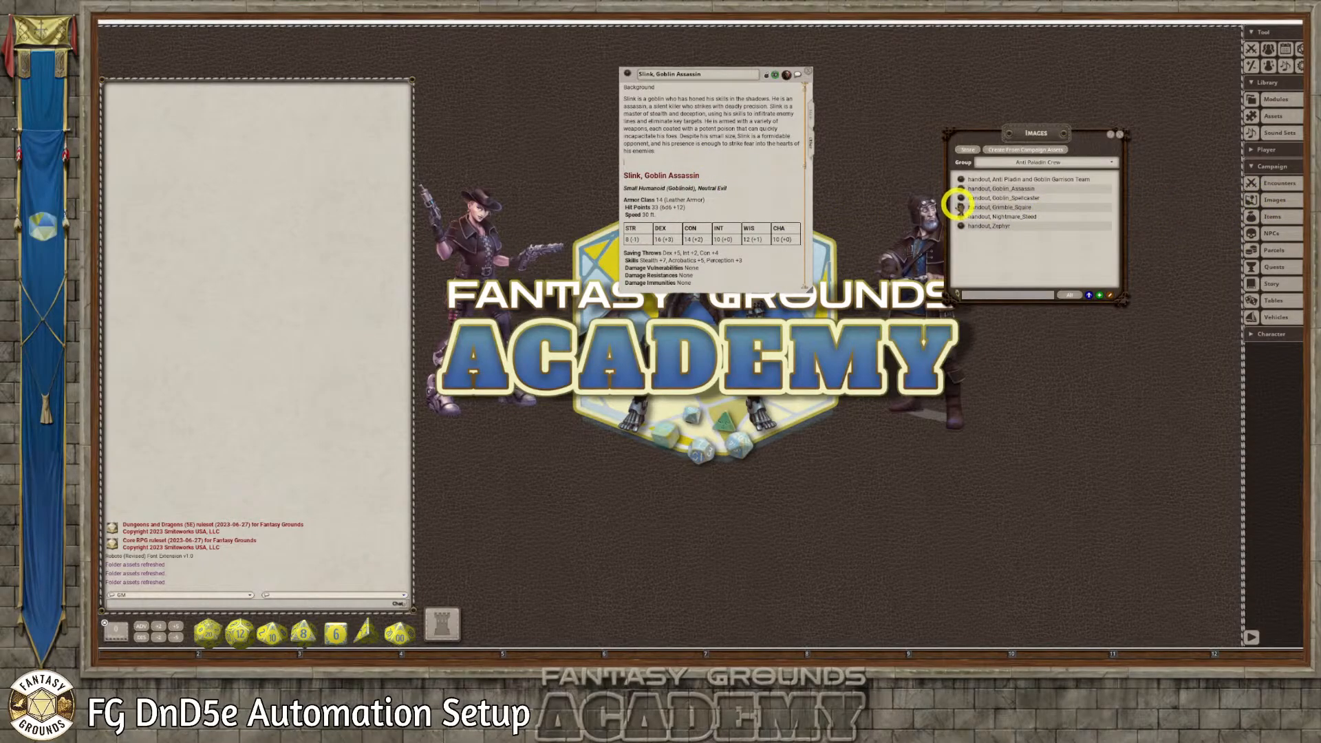
drag(961, 187, 635, 163)
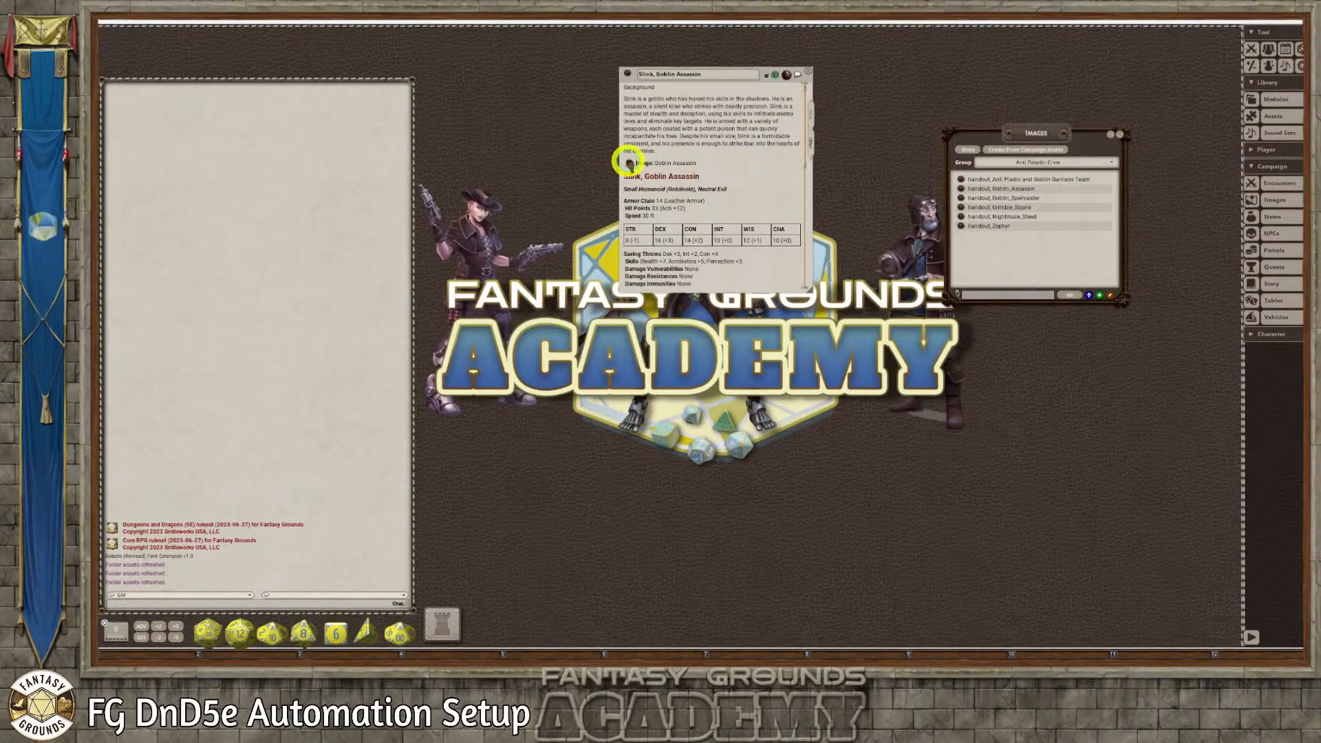
Open the linked Goblin_Assassin handout, enlarge it to inspect the portrait, lock the image and close it
click(628, 163)
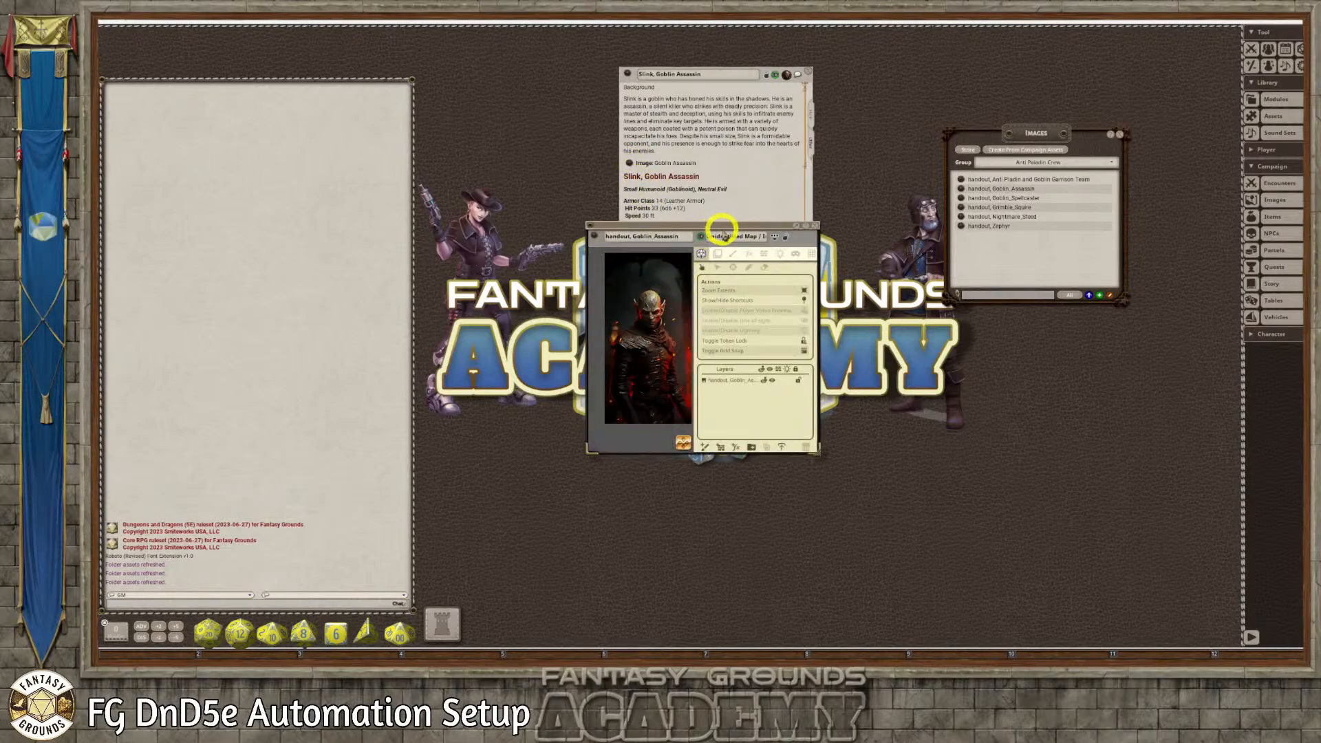
drag(721, 227, 578, 95)
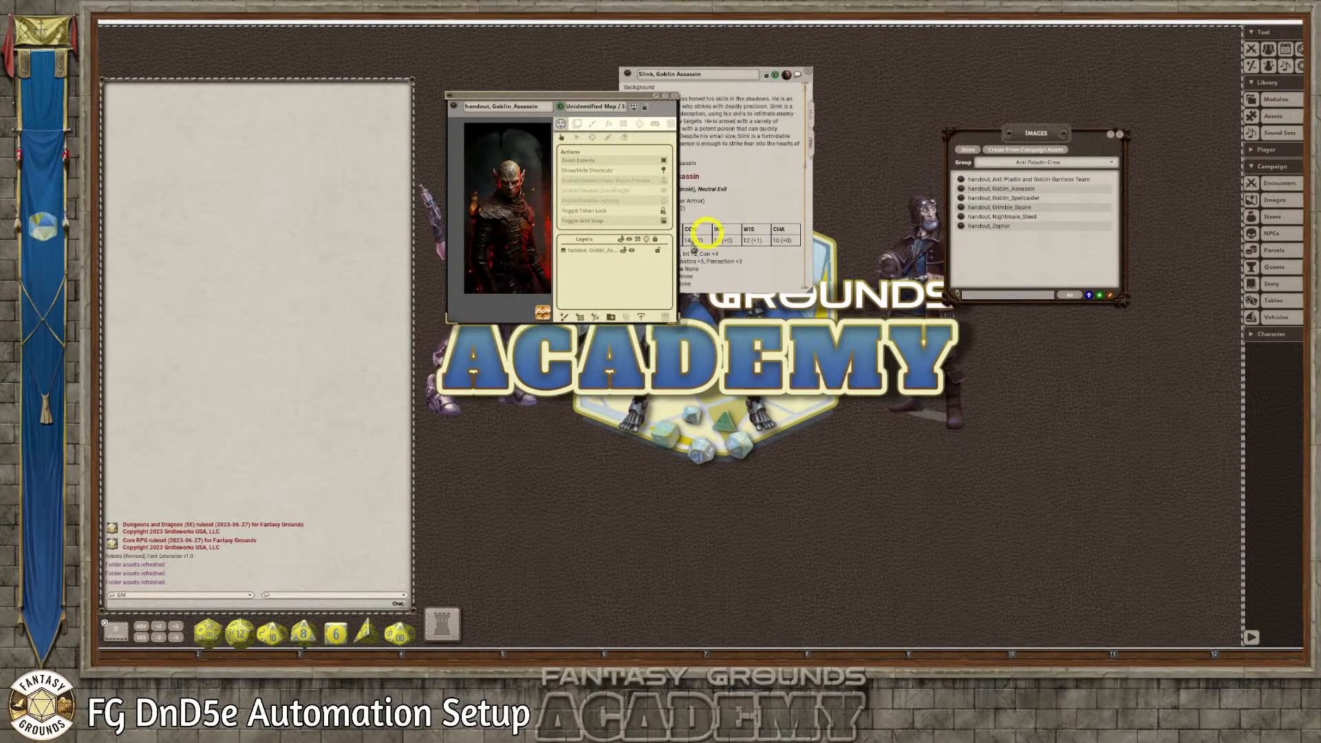
drag(678, 320, 733, 429)
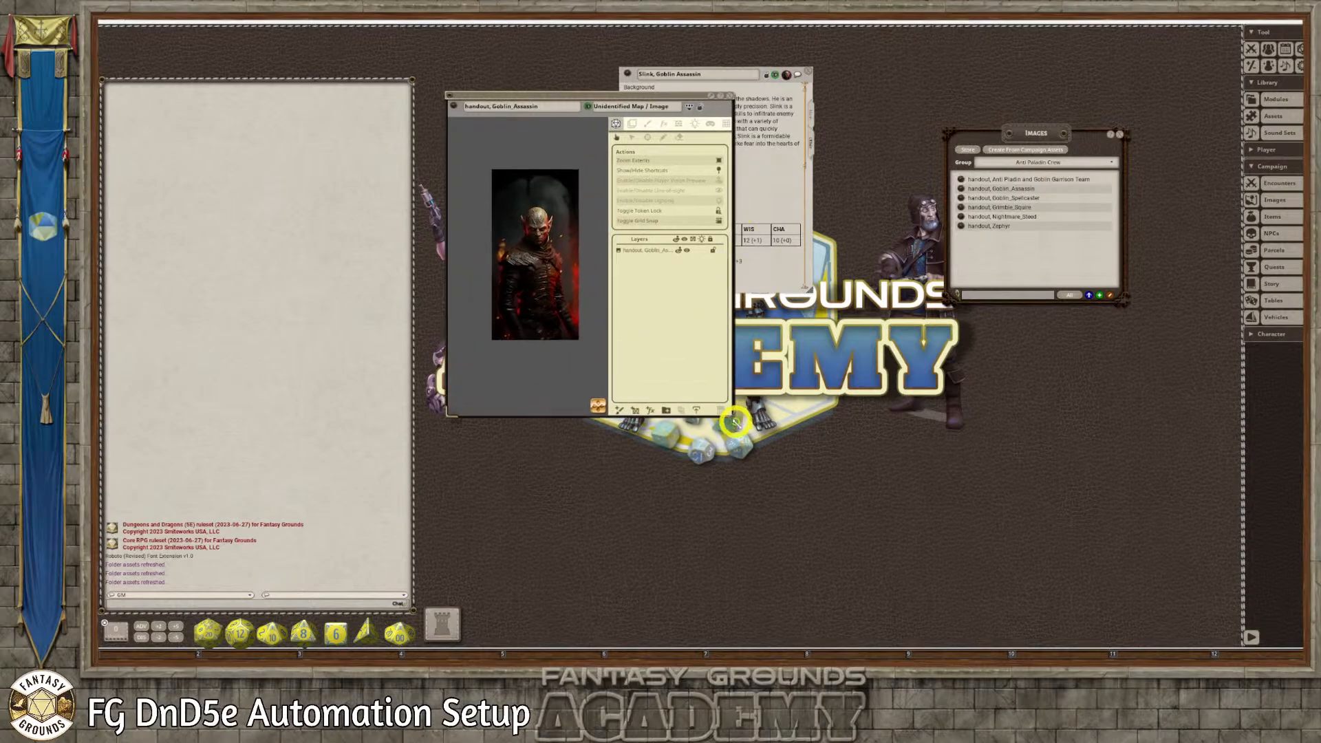
scroll(540, 286, up, 3)
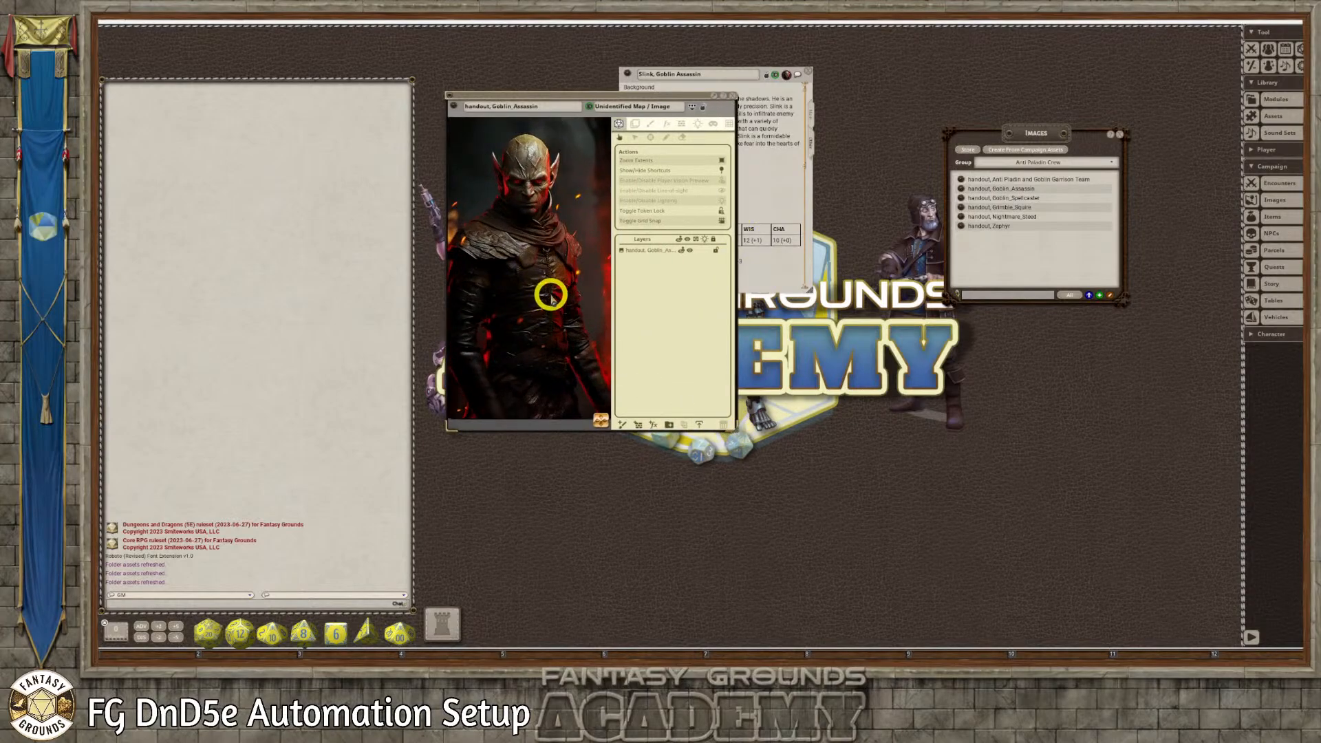
scroll(544, 296, down, 3)
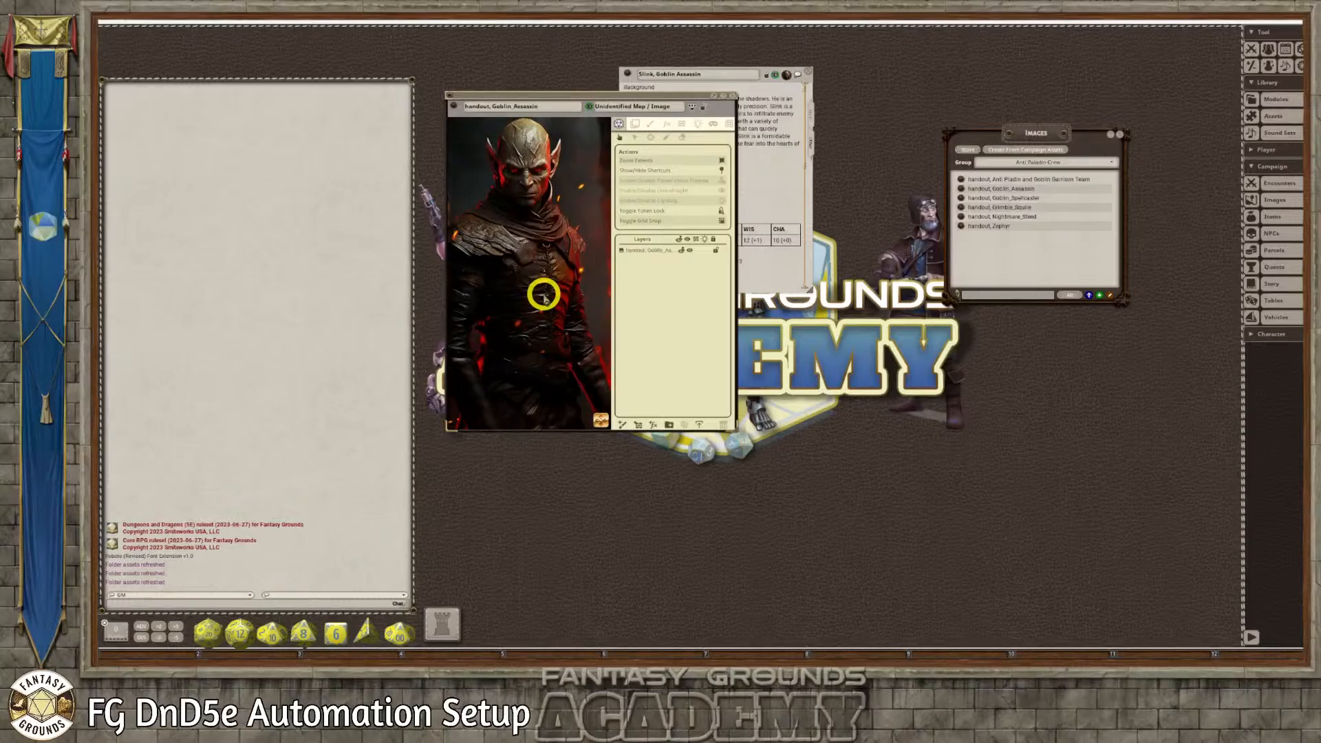
scroll(543, 296, up, 1)
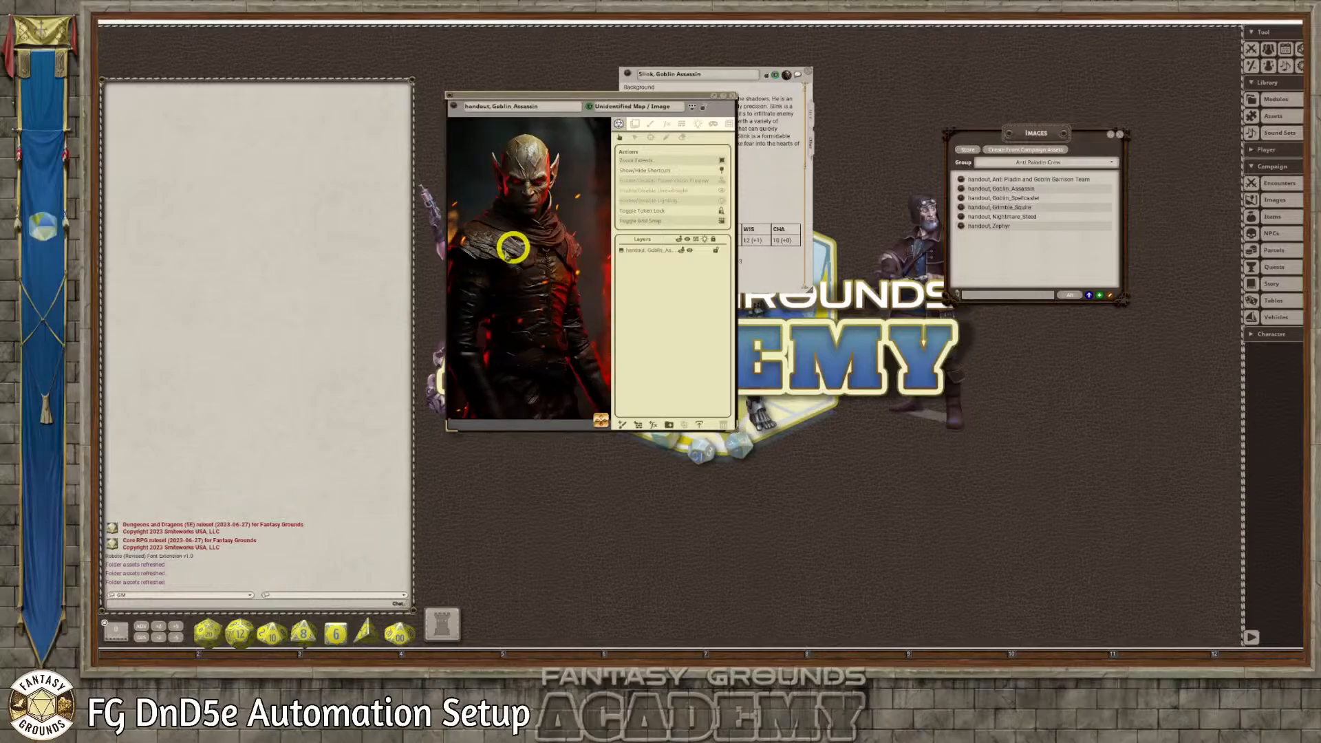
scroll(509, 248, down, 1)
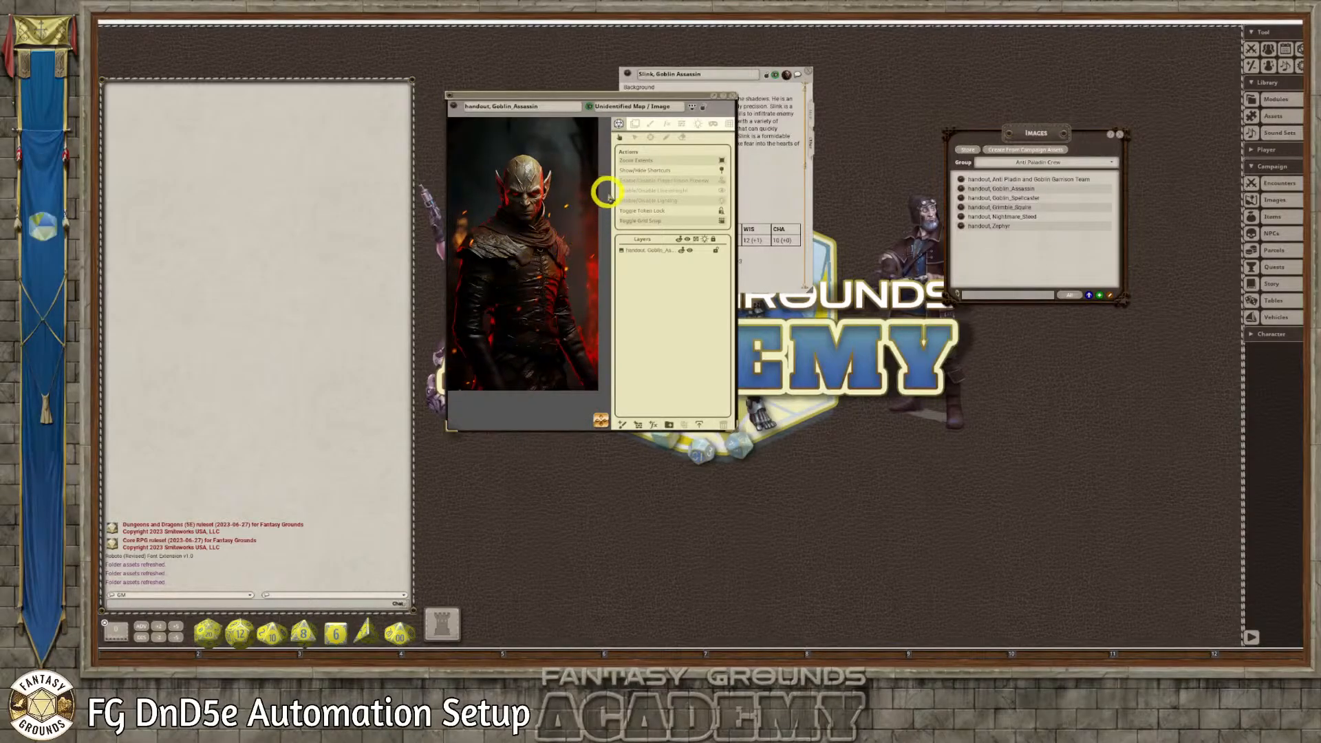
click(702, 111)
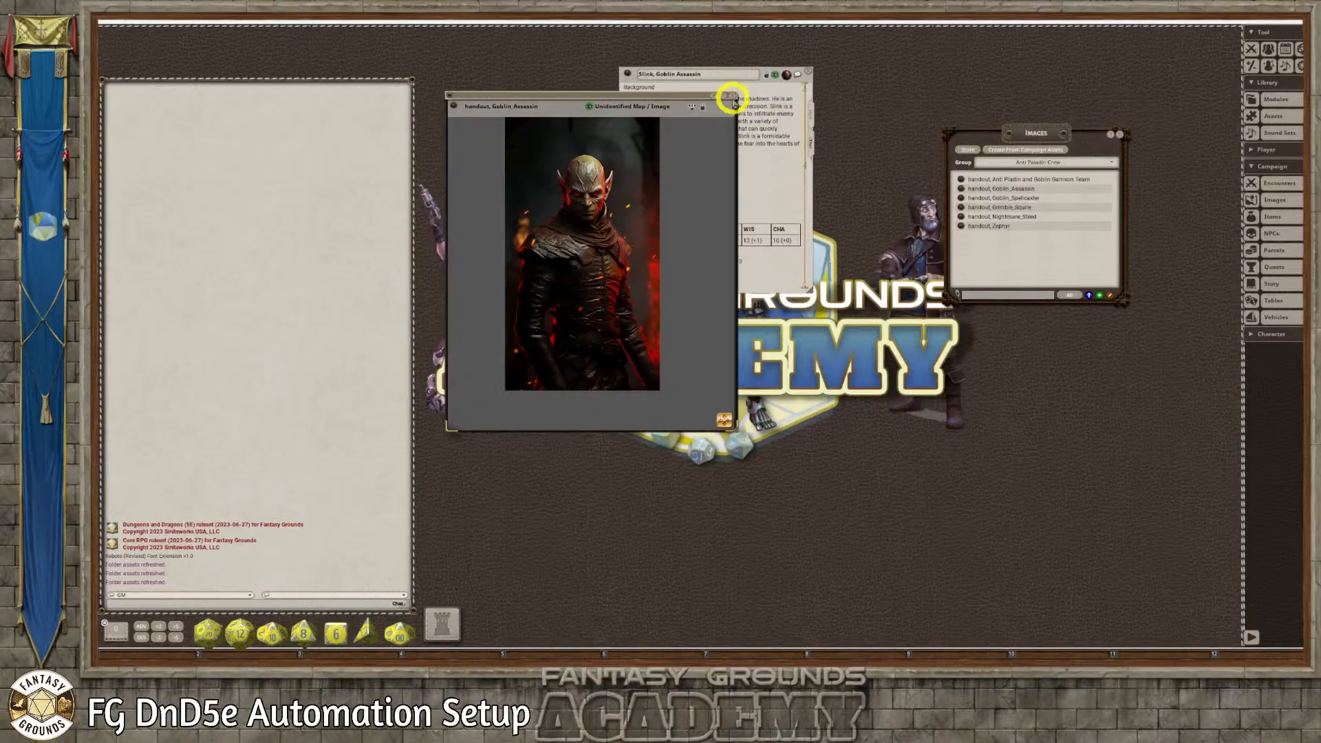
click(733, 97)
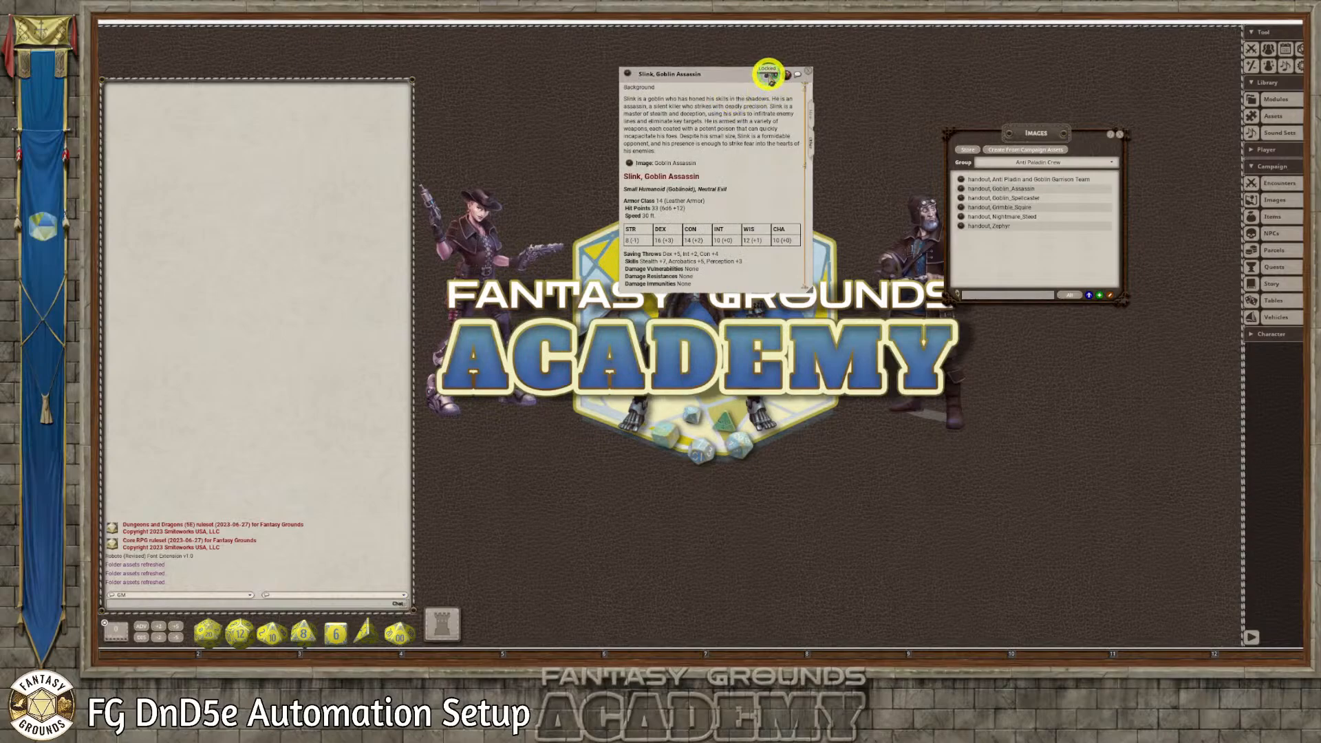
Lengthen the window of Slink's record and review the full description, from the background to the actions
drag(805, 288, 807, 527)
scroll(719, 475, down, 2)
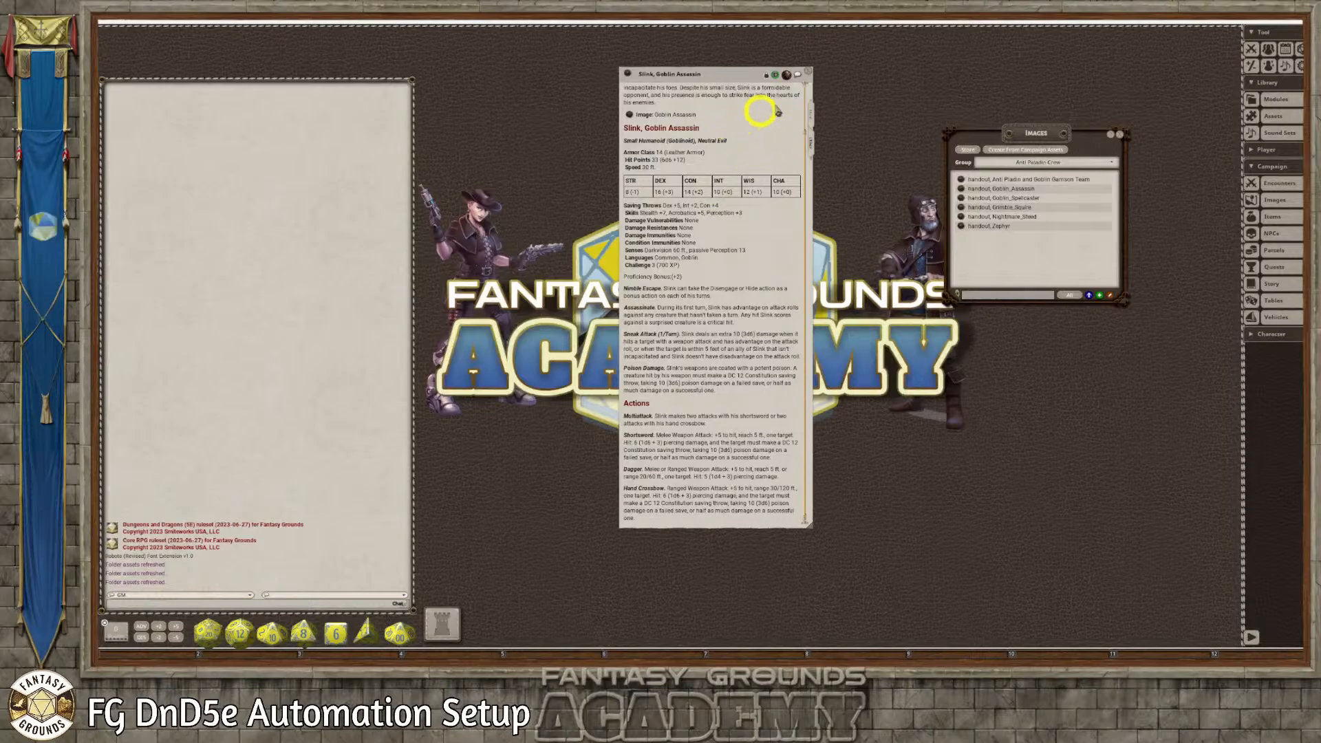
drag(740, 74, 831, 66)
scroll(850, 213, up, 2)
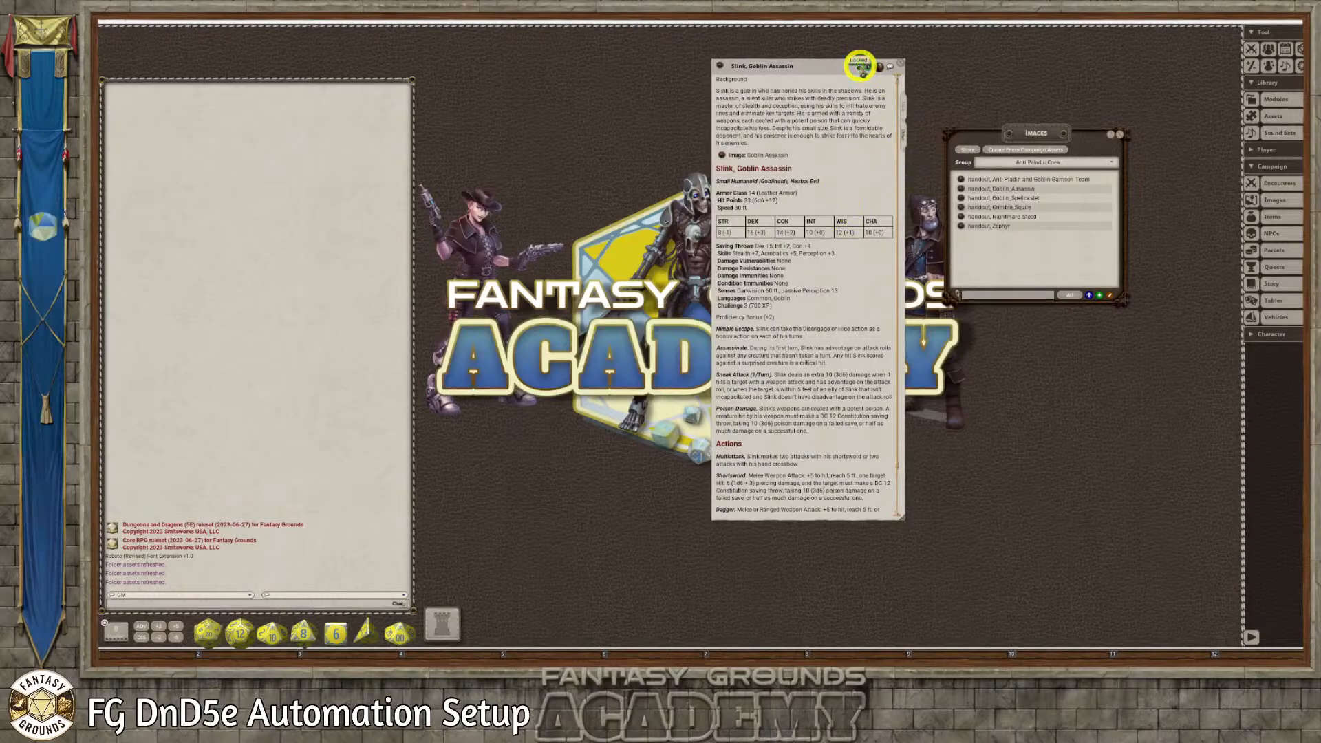
Make the Background heading in Slink's description bold, lock the record and close it
click(859, 66)
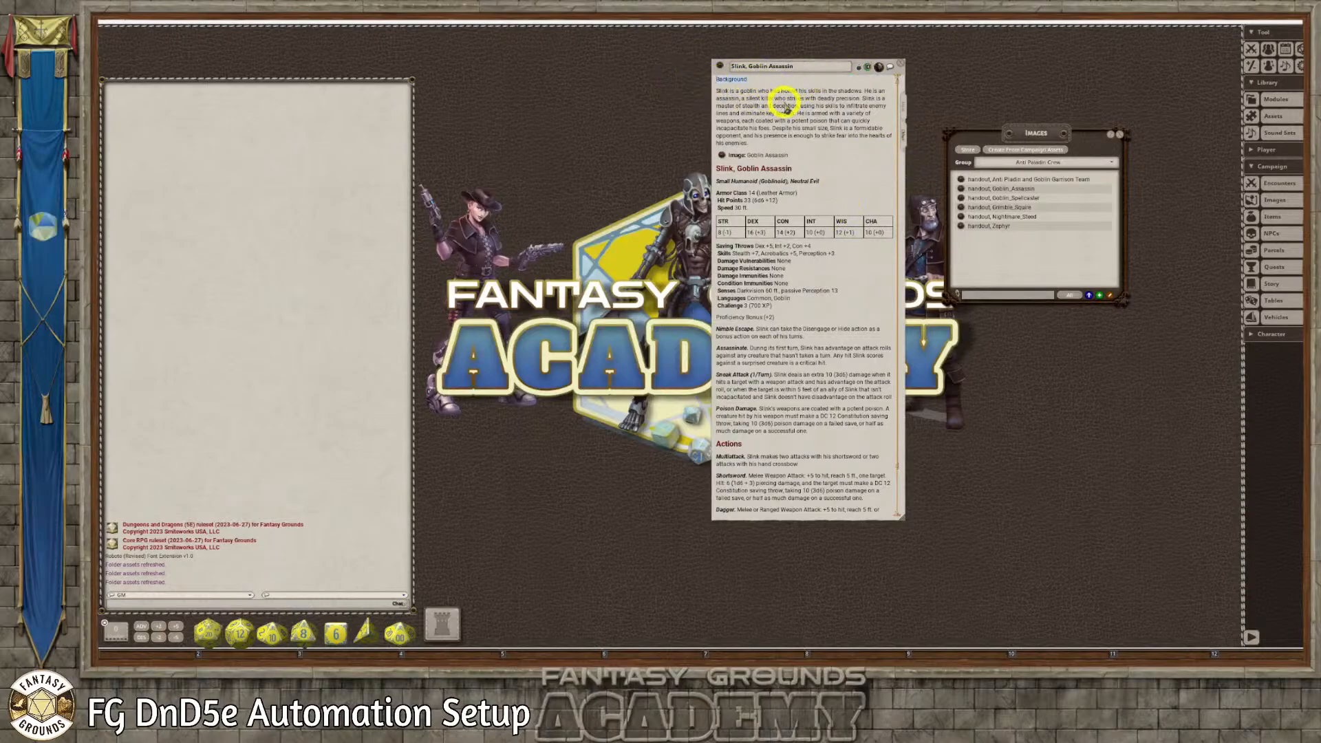
click(721, 82)
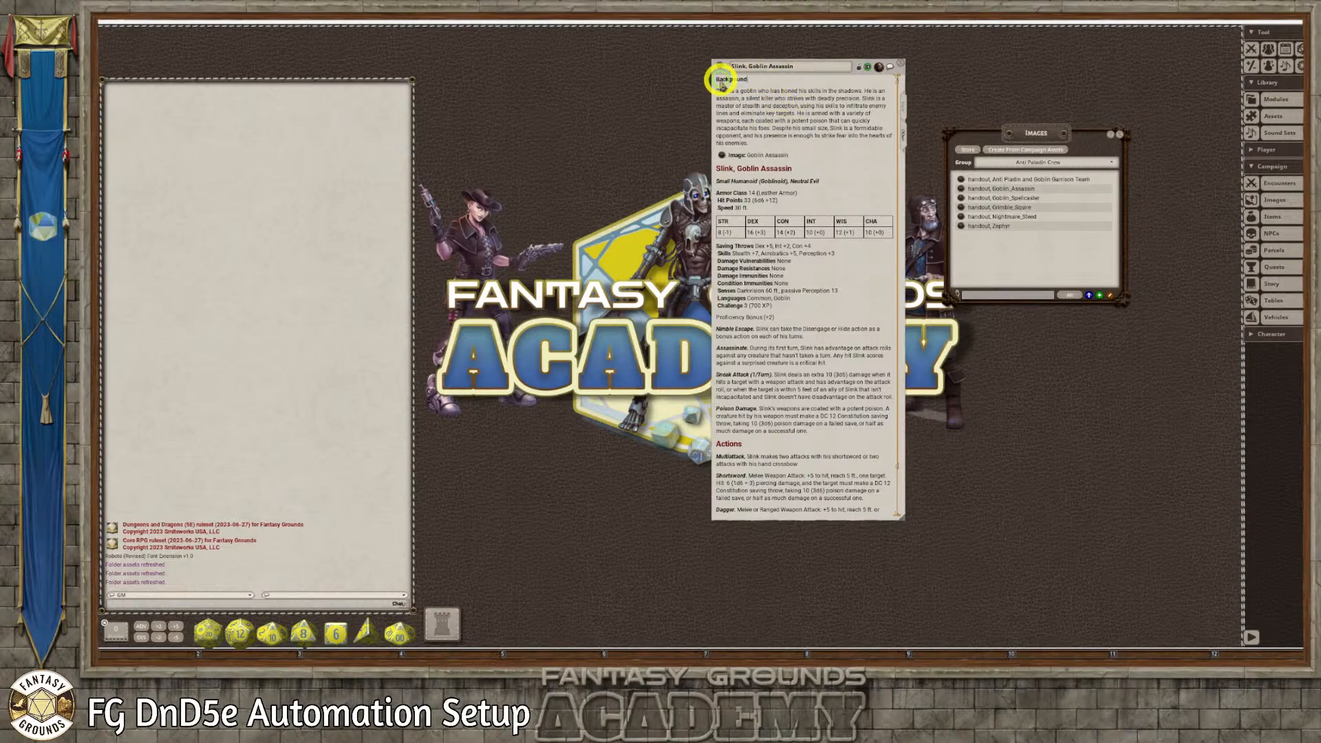
scroll(813, 172, down, 3)
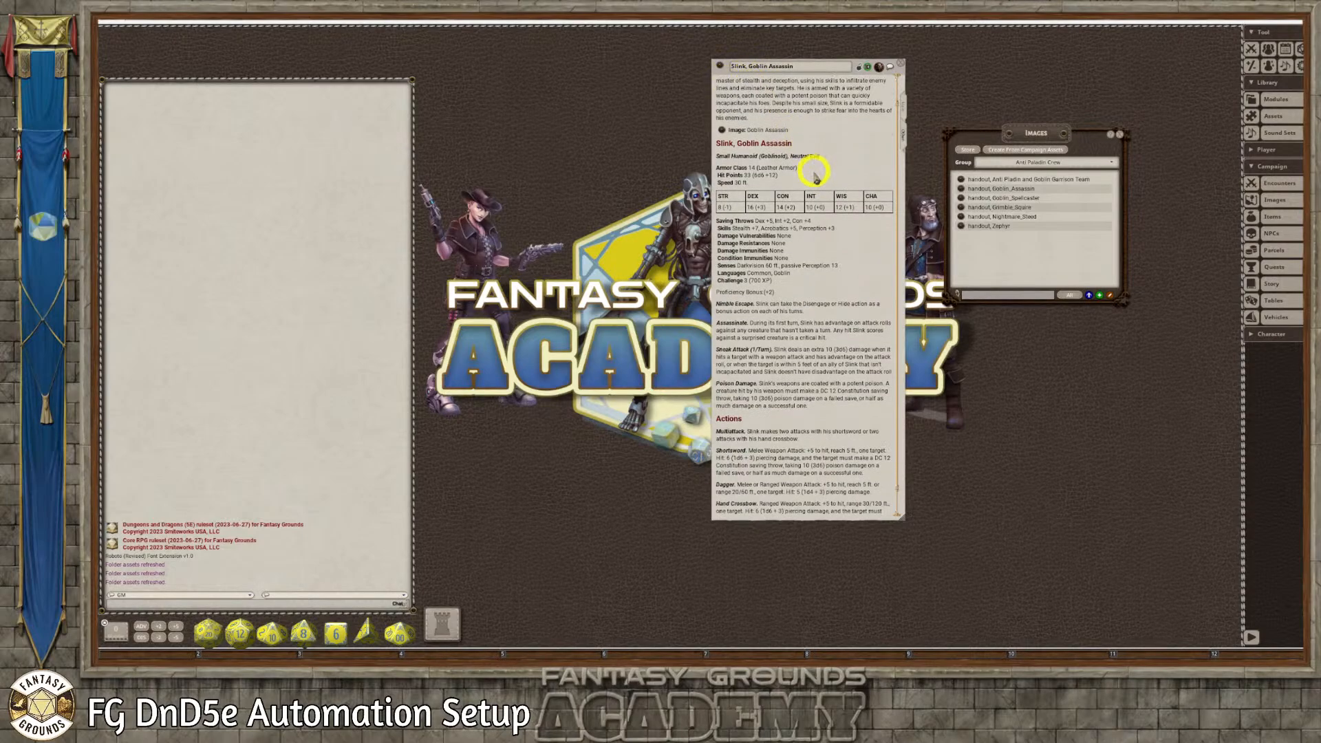
scroll(757, 347, up, 3)
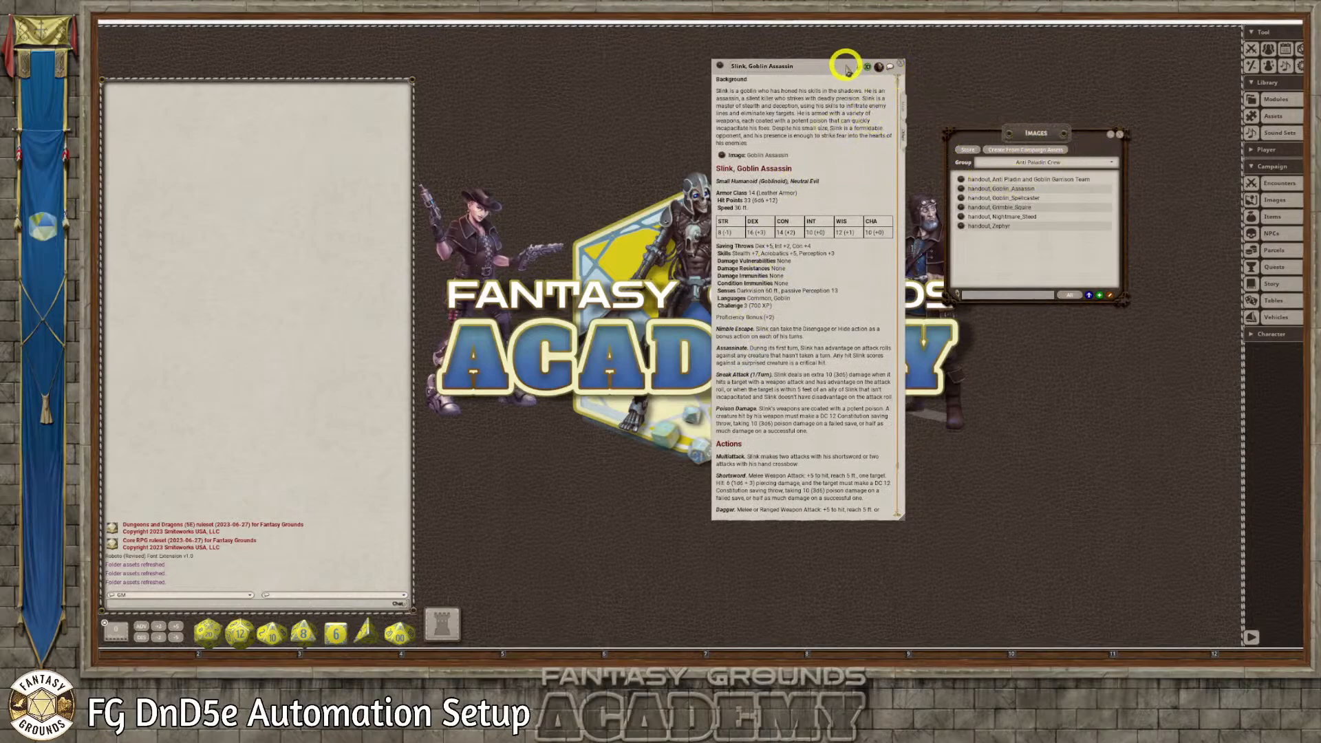
drag(846, 67, 609, 93)
click(664, 91)
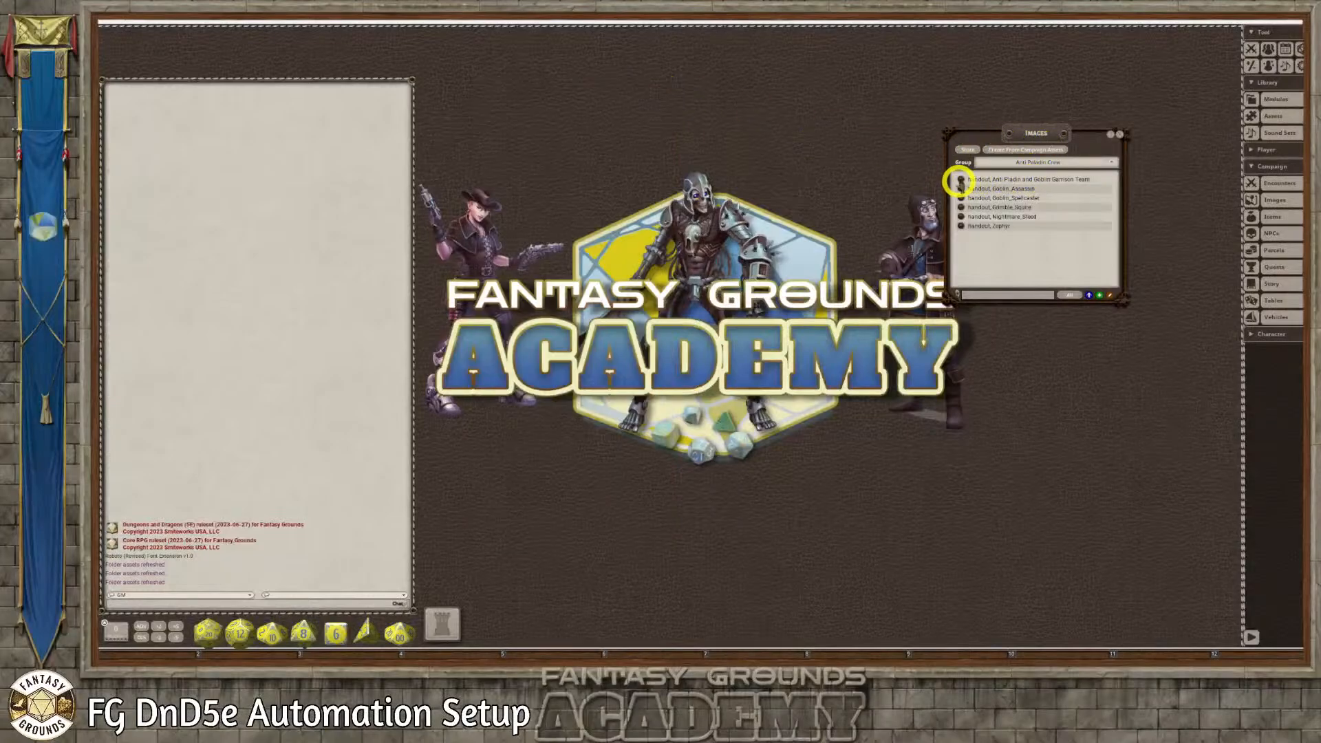
Open the Anti Pladin and Goblin Garrison Team handout, close the image list, and enlarge the handout window so the image fills it
click(960, 181)
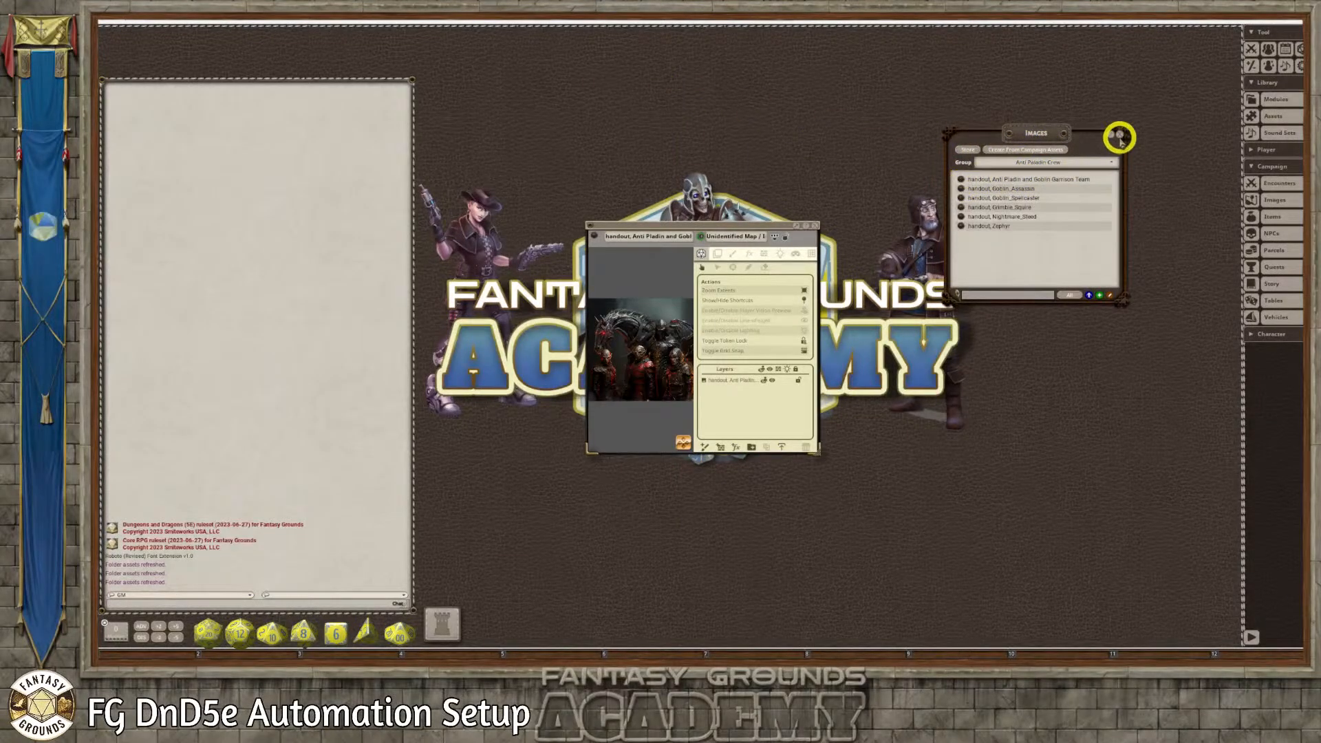
click(1119, 136)
drag(691, 226, 637, 34)
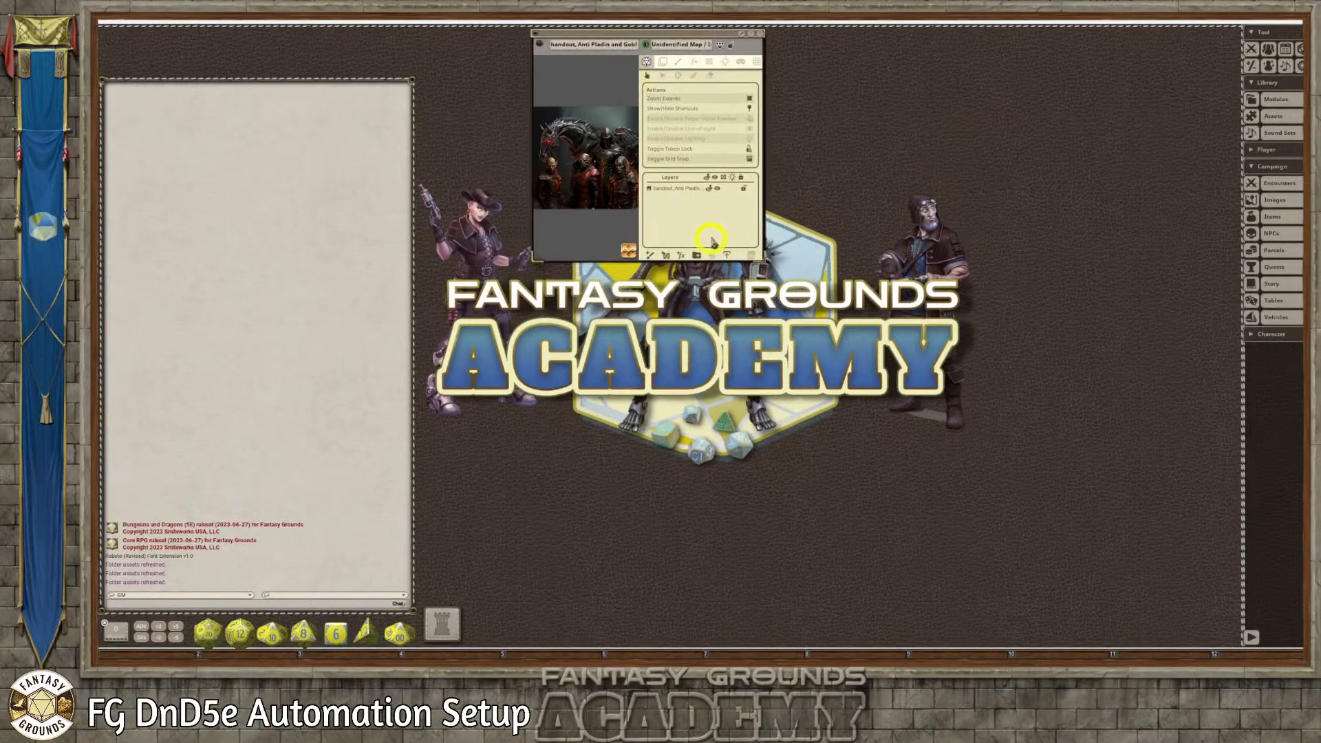
drag(763, 260, 1154, 494)
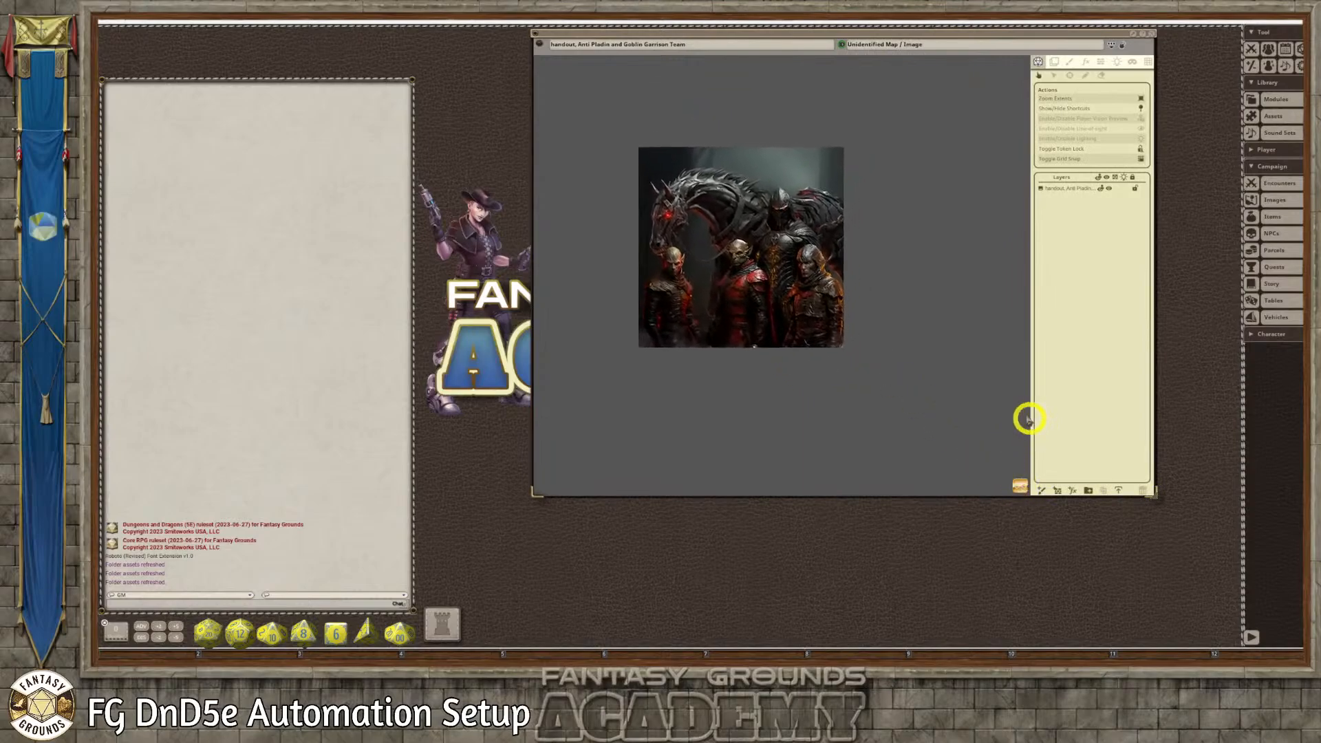
scroll(758, 360, up, 2)
scroll(759, 361, up, 1)
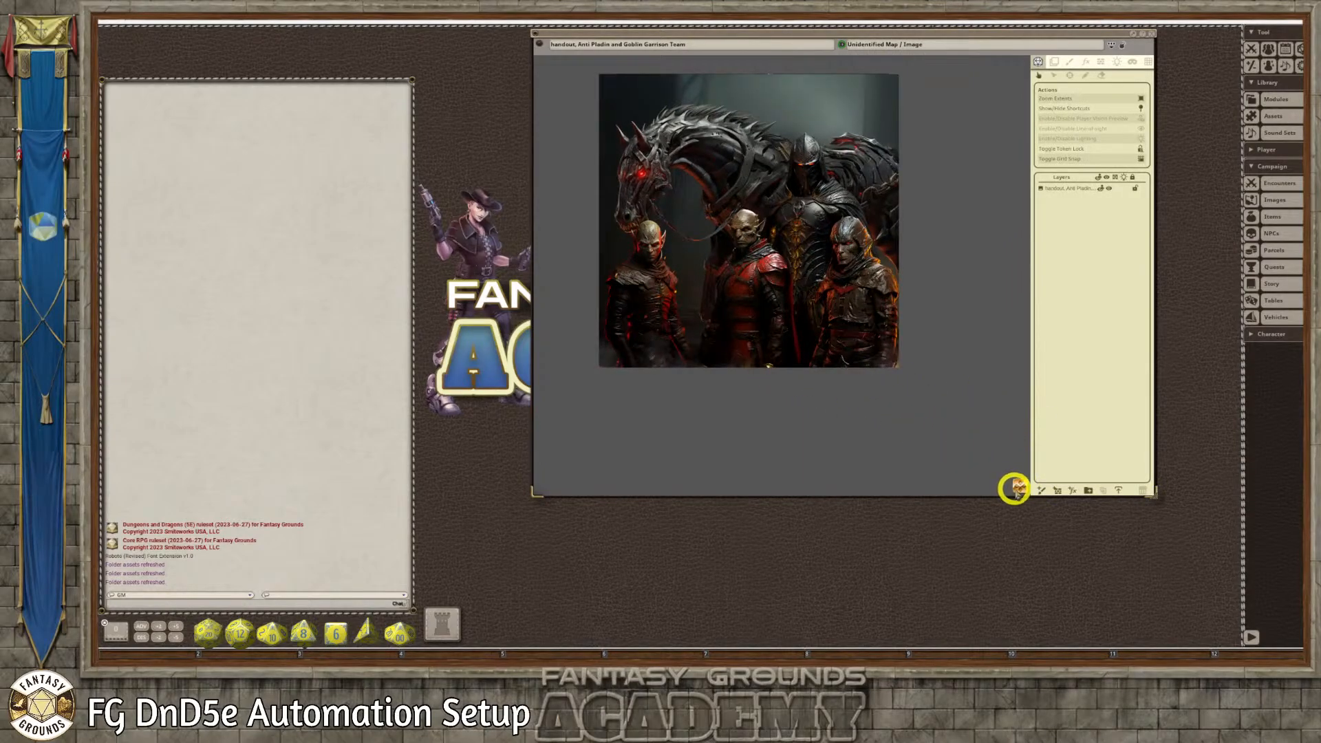
drag(1015, 488, 974, 470)
right_click(917, 330)
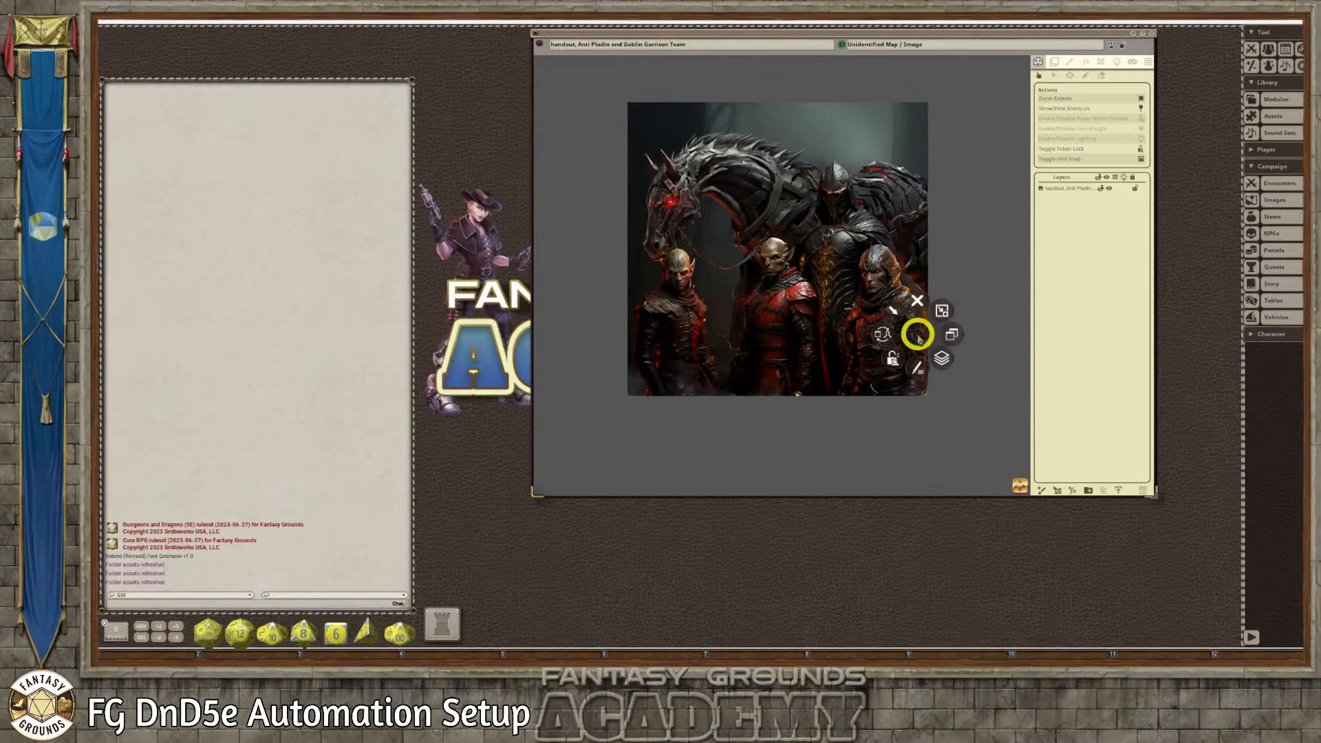
right_click(950, 336)
click(985, 336)
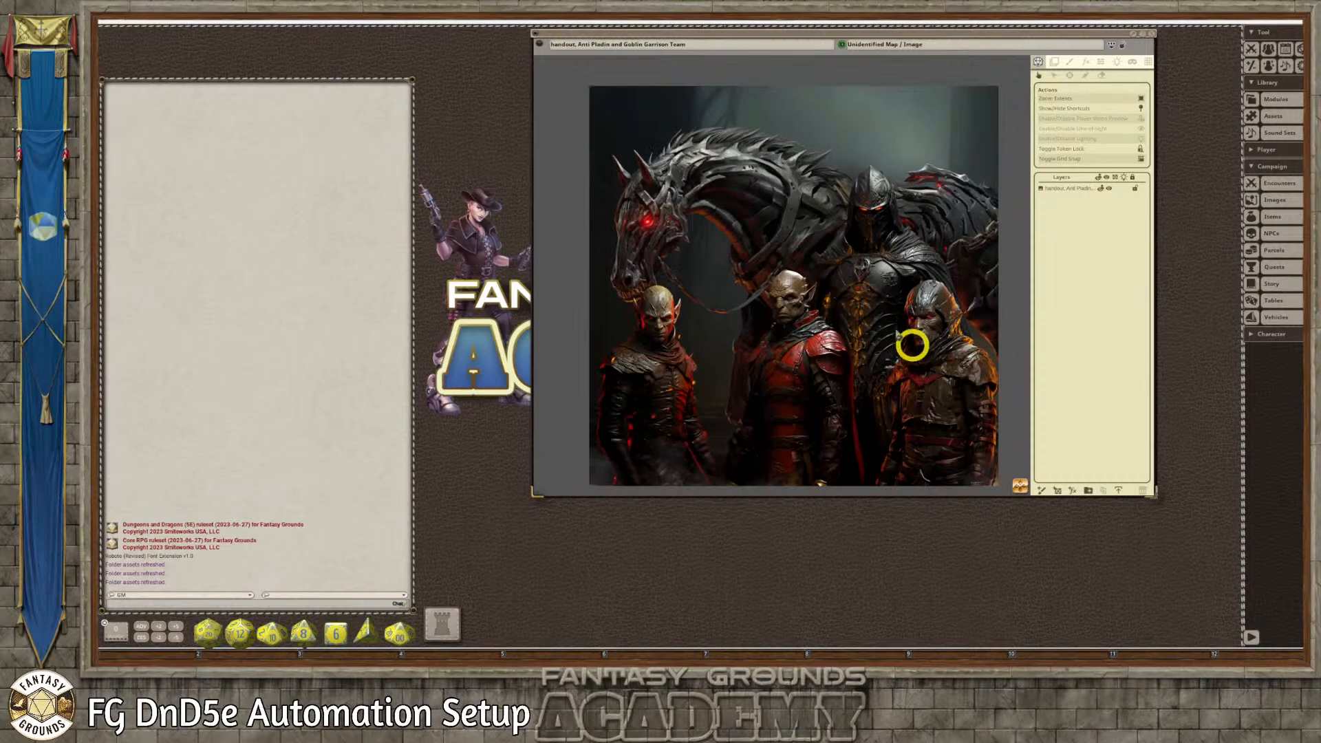
Add an FX layer to the team handout image and set its effect type to Mist
click(1089, 63)
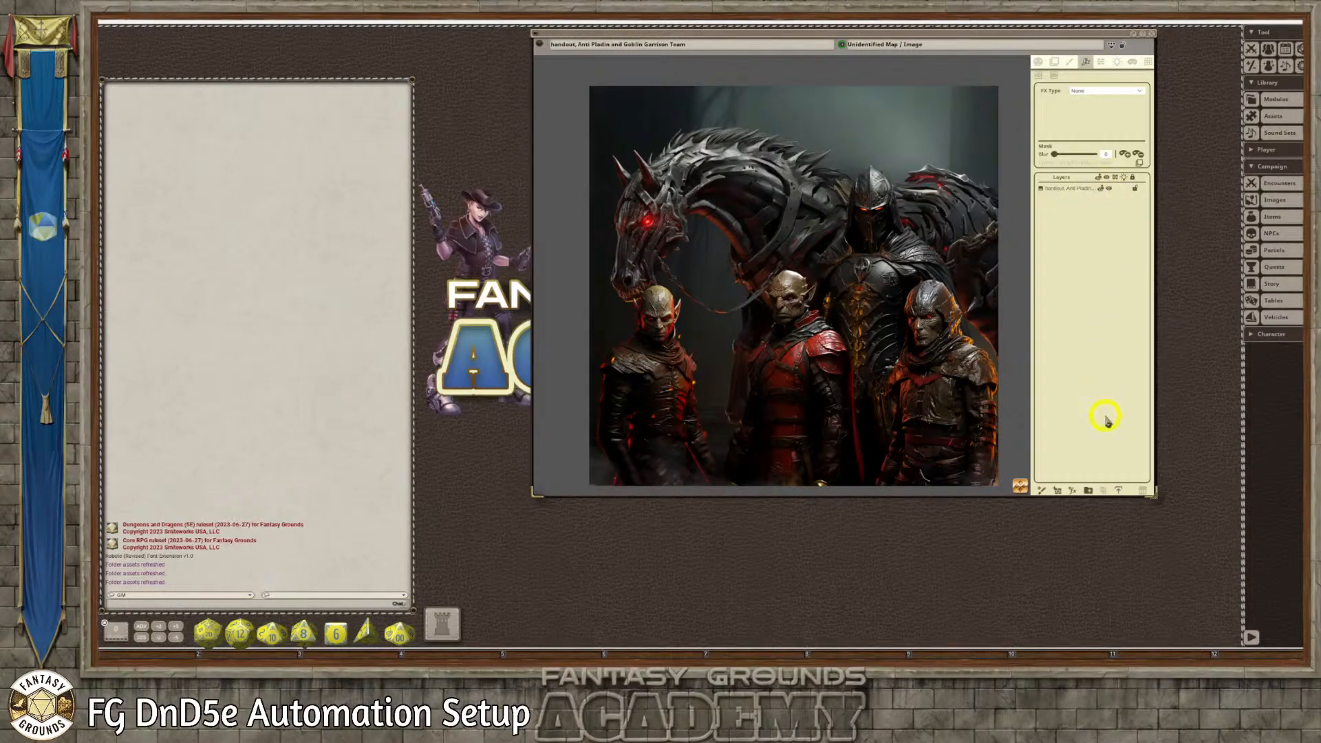
click(1073, 491)
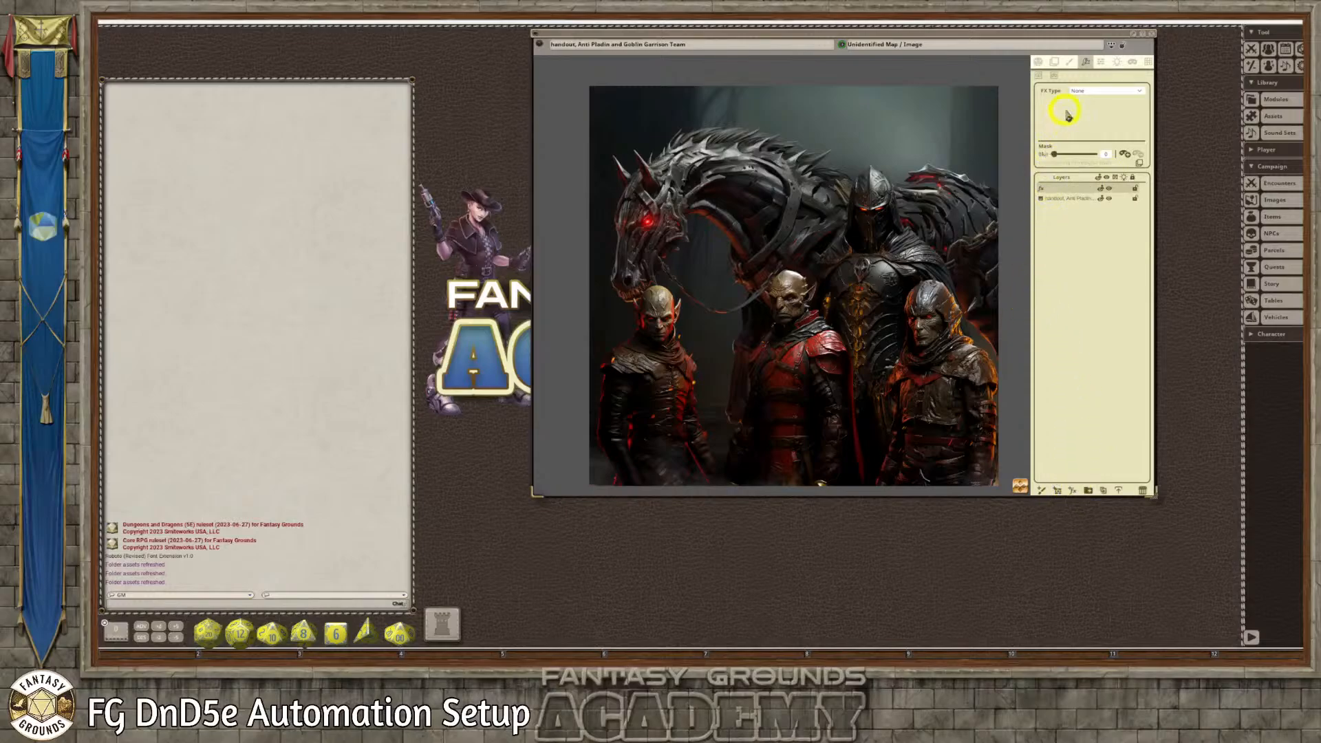
click(1122, 96)
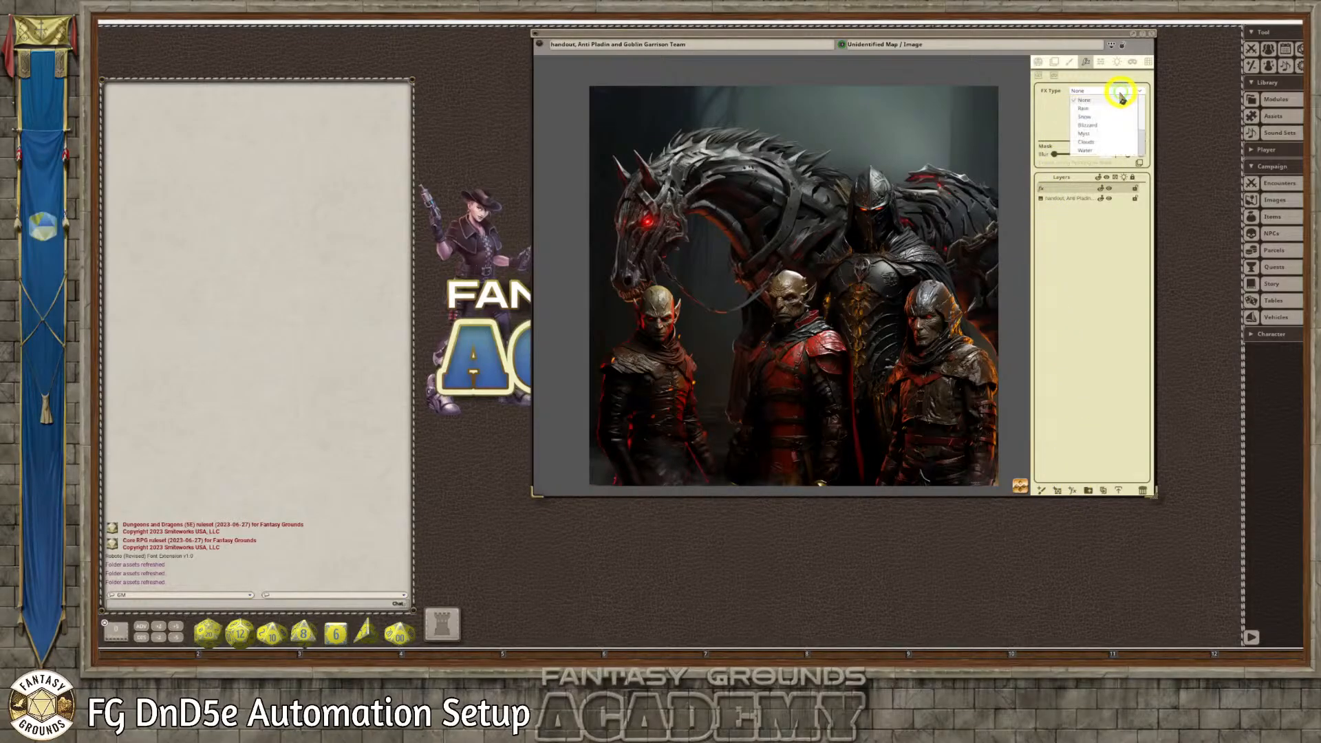
click(1095, 135)
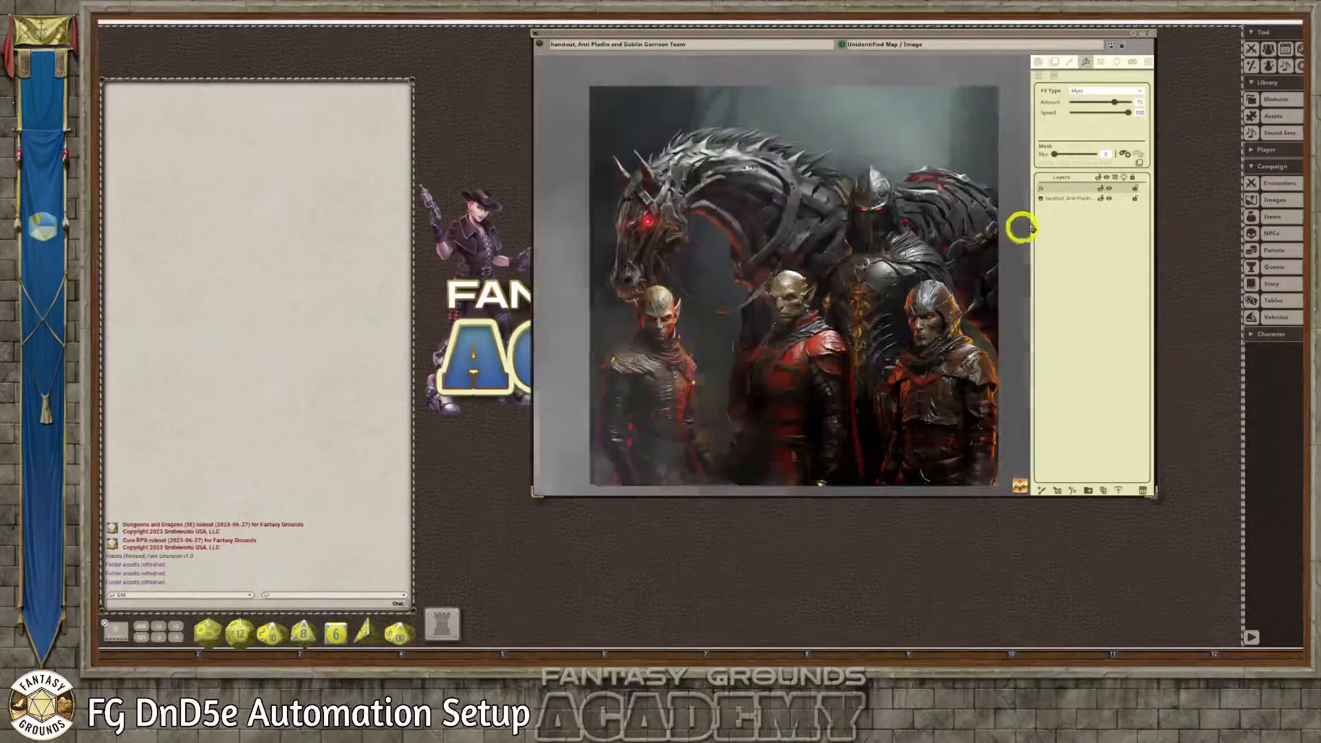
Mask the mist layer so the effect covers only the rectangular area of the team picture
scroll(811, 251, down, 3)
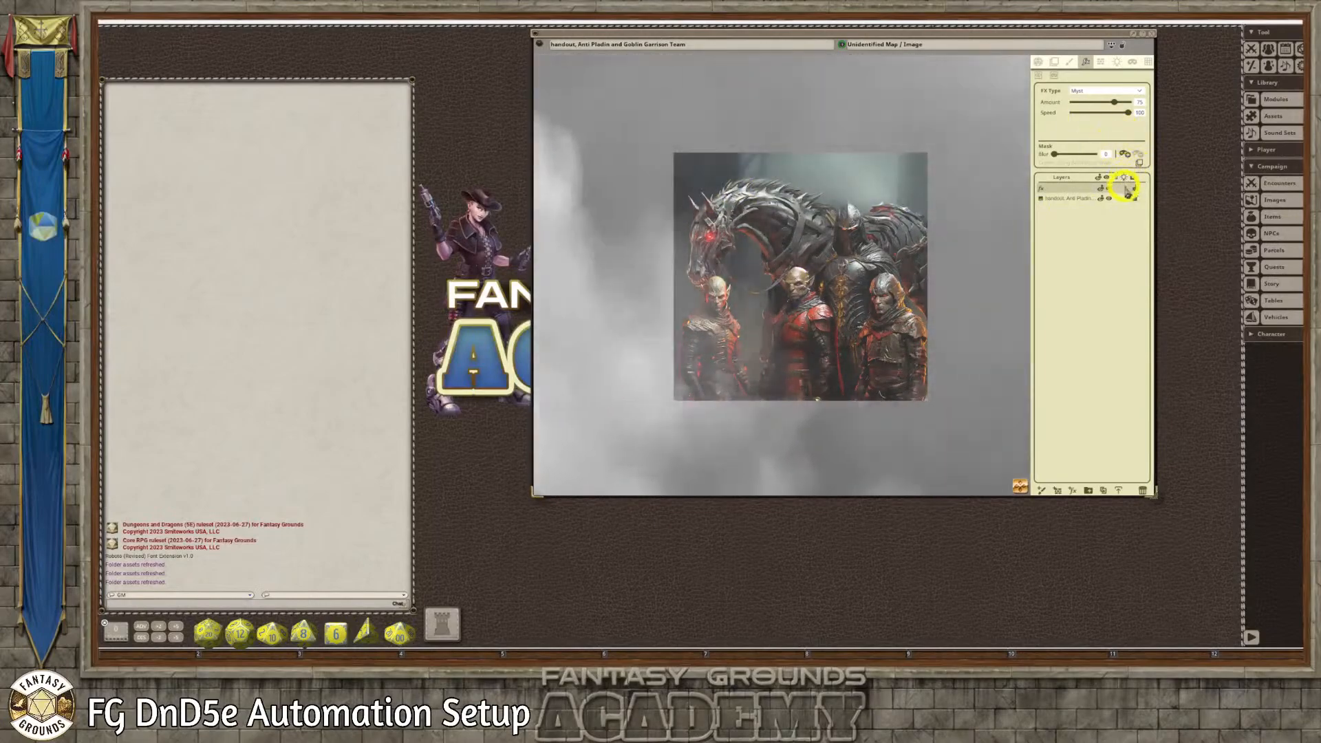
click(1129, 158)
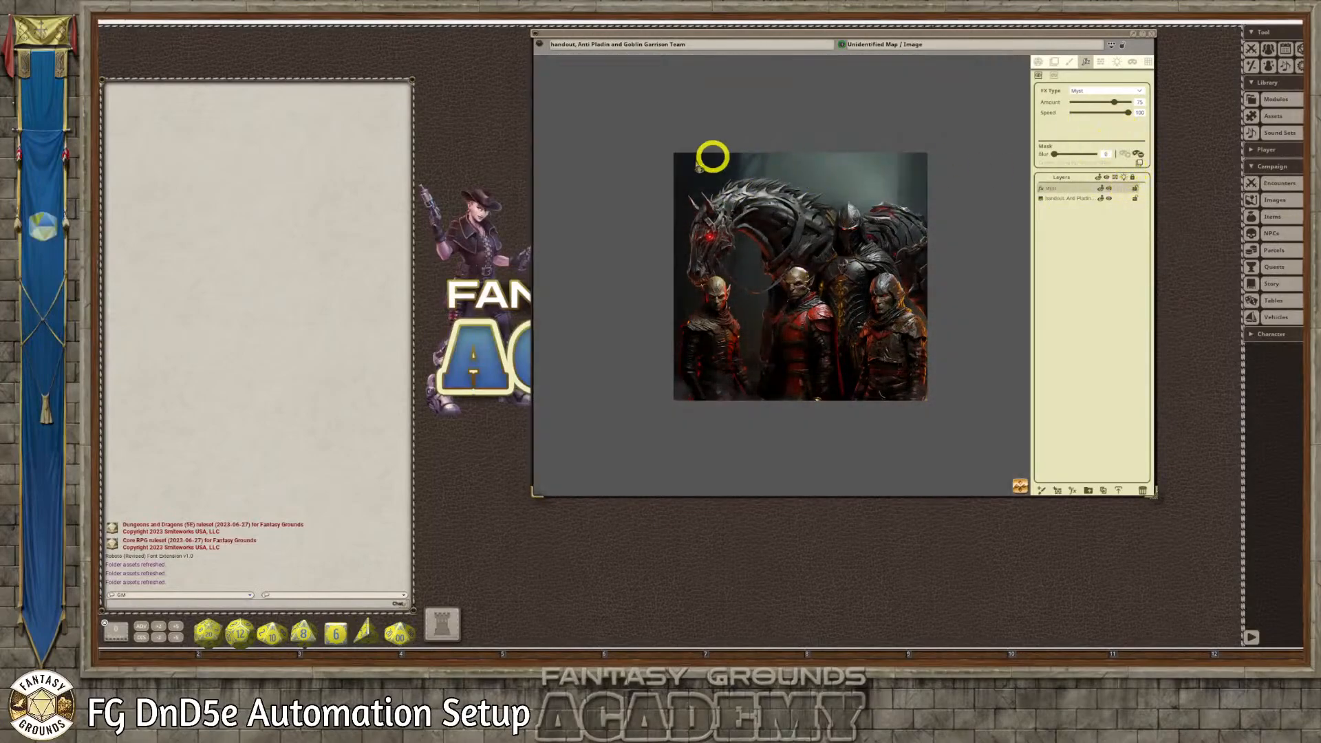
drag(675, 157, 923, 398)
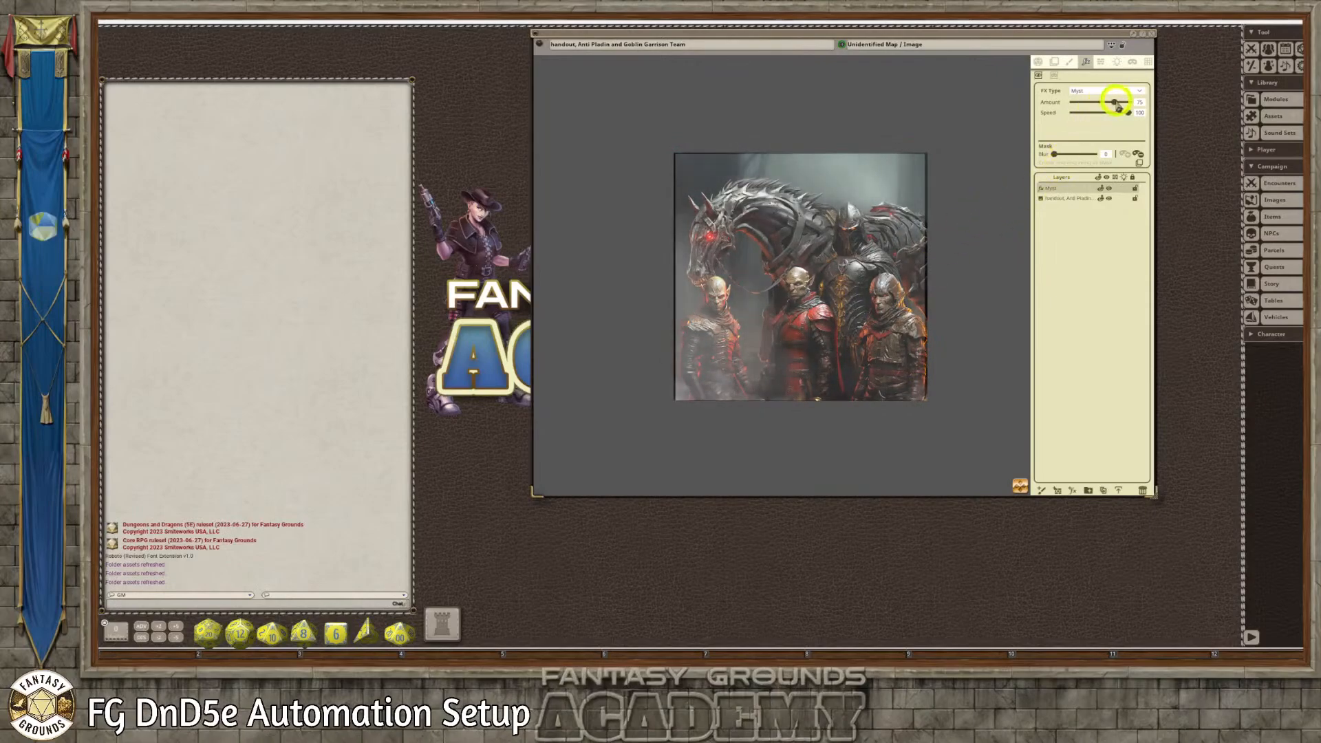
Set the mist effect to amount 24 and speed 52 with a blurred mask edge, and hide its layer
drag(1115, 103, 1102, 113)
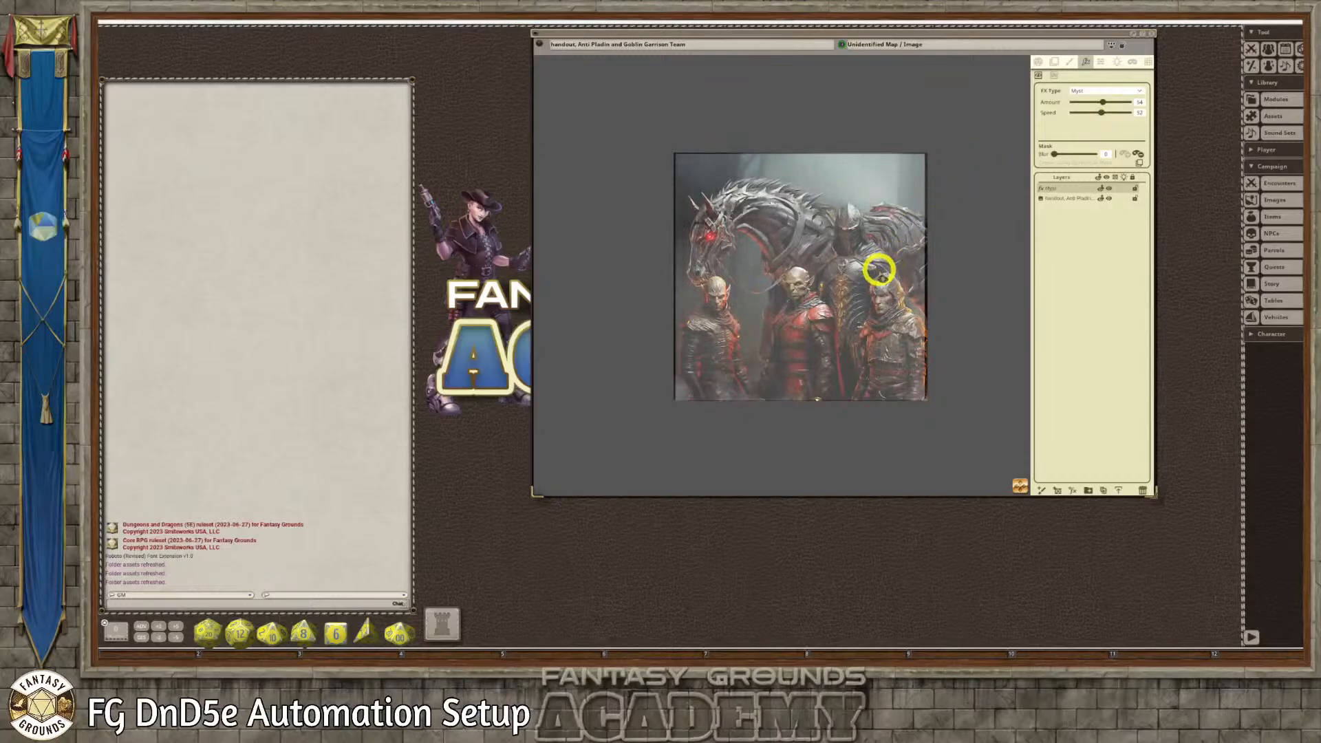
drag(1101, 102, 1084, 105)
scroll(816, 327, up, 3)
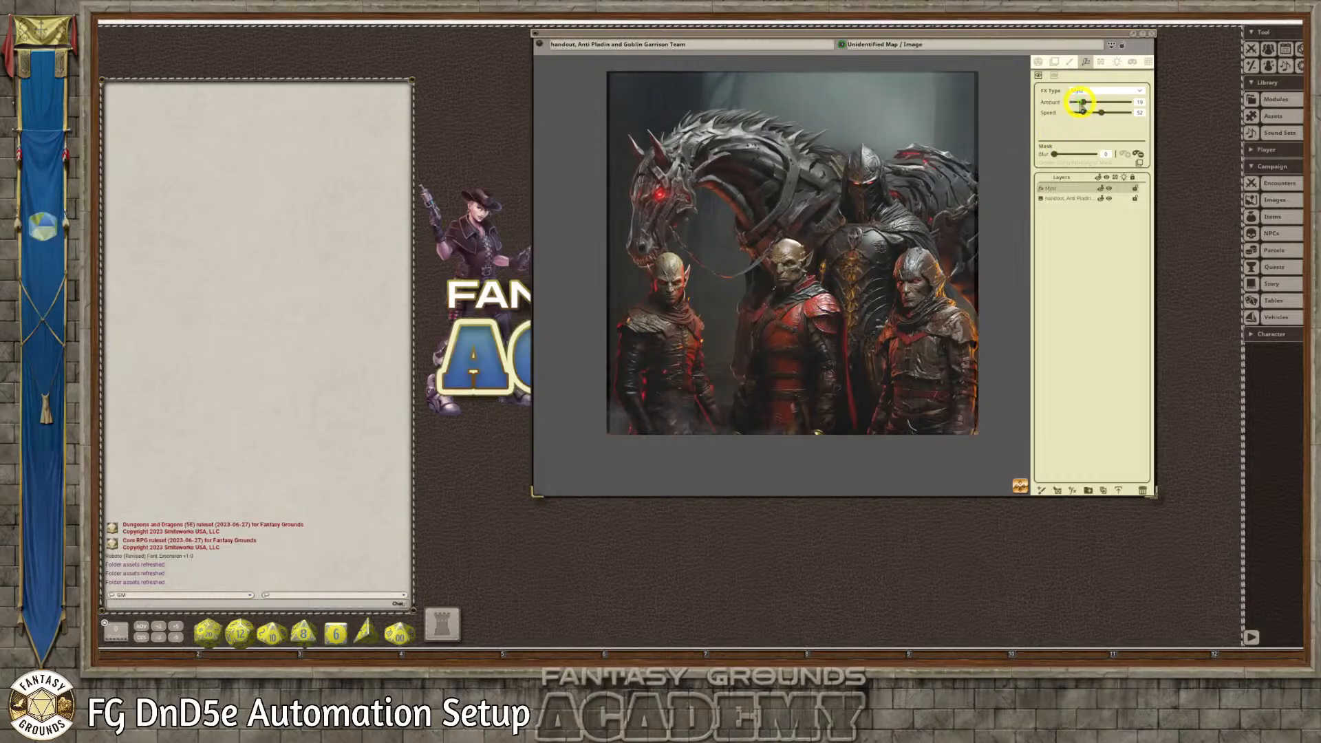
drag(1082, 104, 1078, 103)
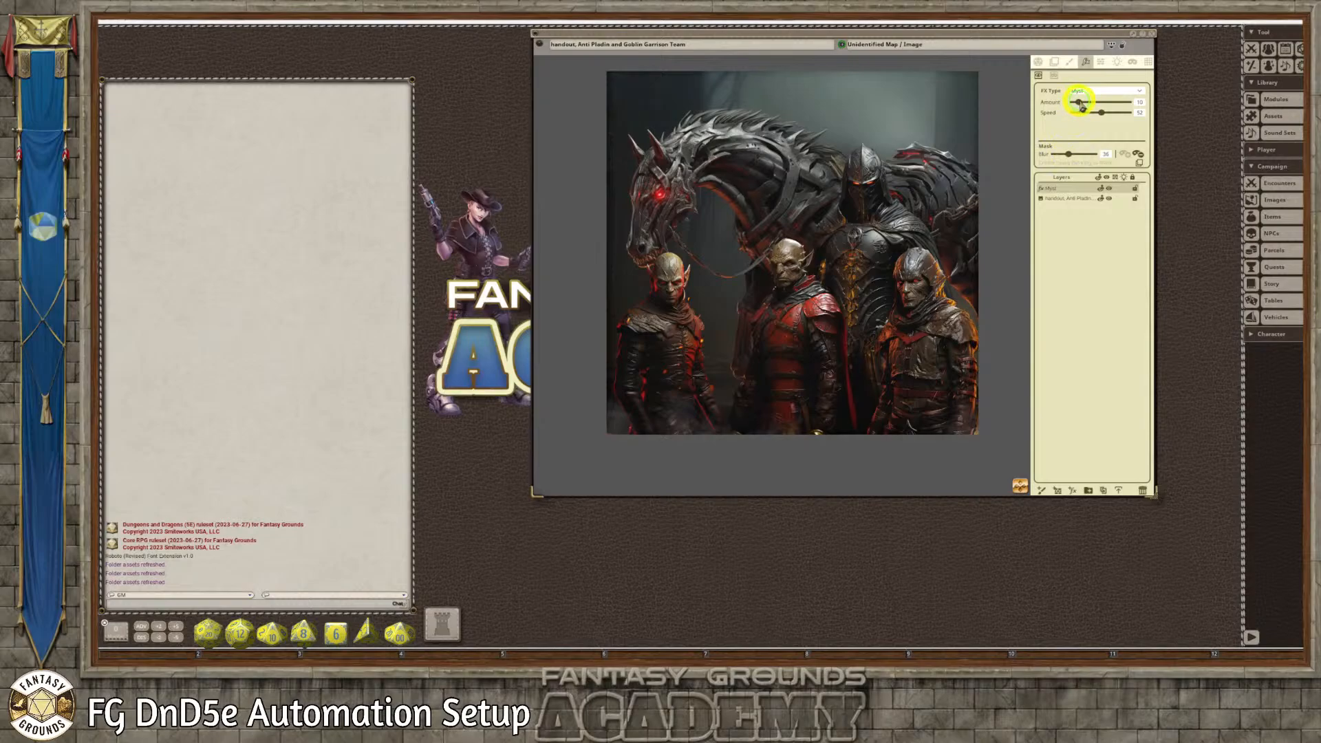
scroll(766, 296, up, 2)
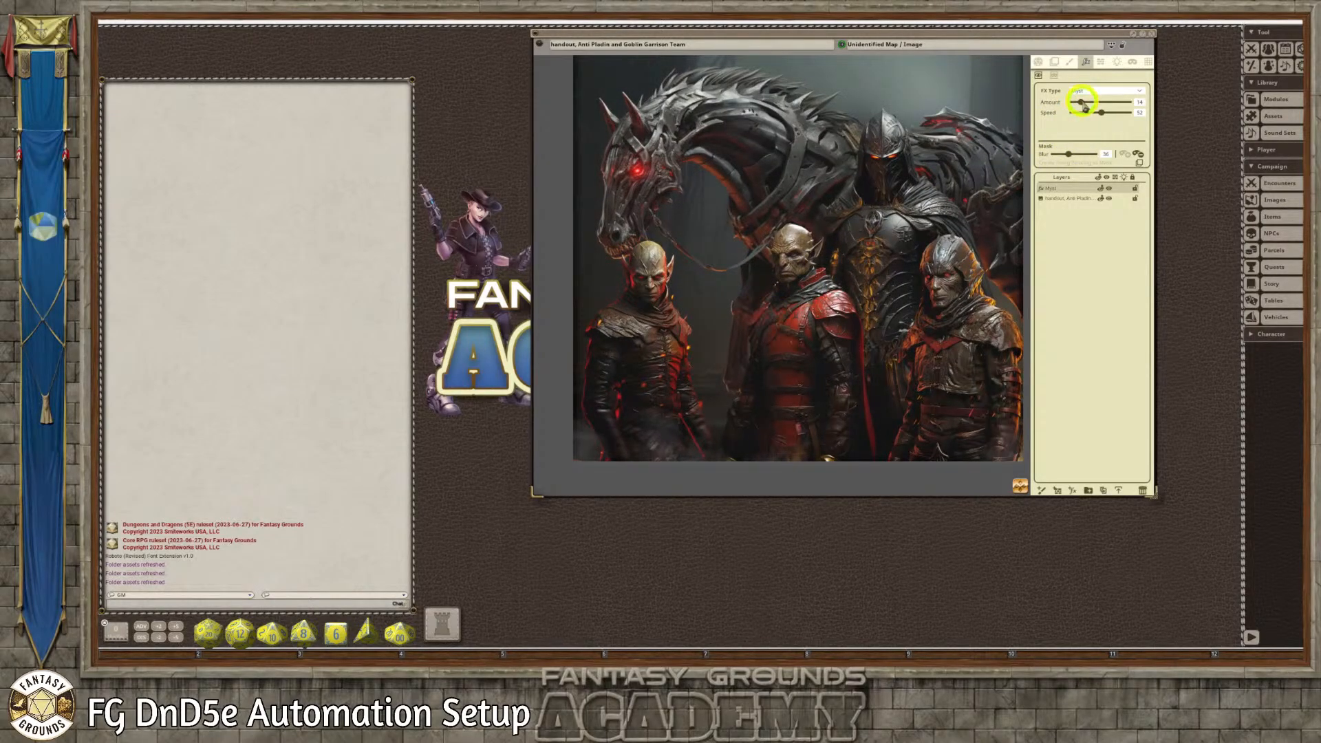
drag(1083, 105, 1087, 107)
scroll(950, 300, up, 1)
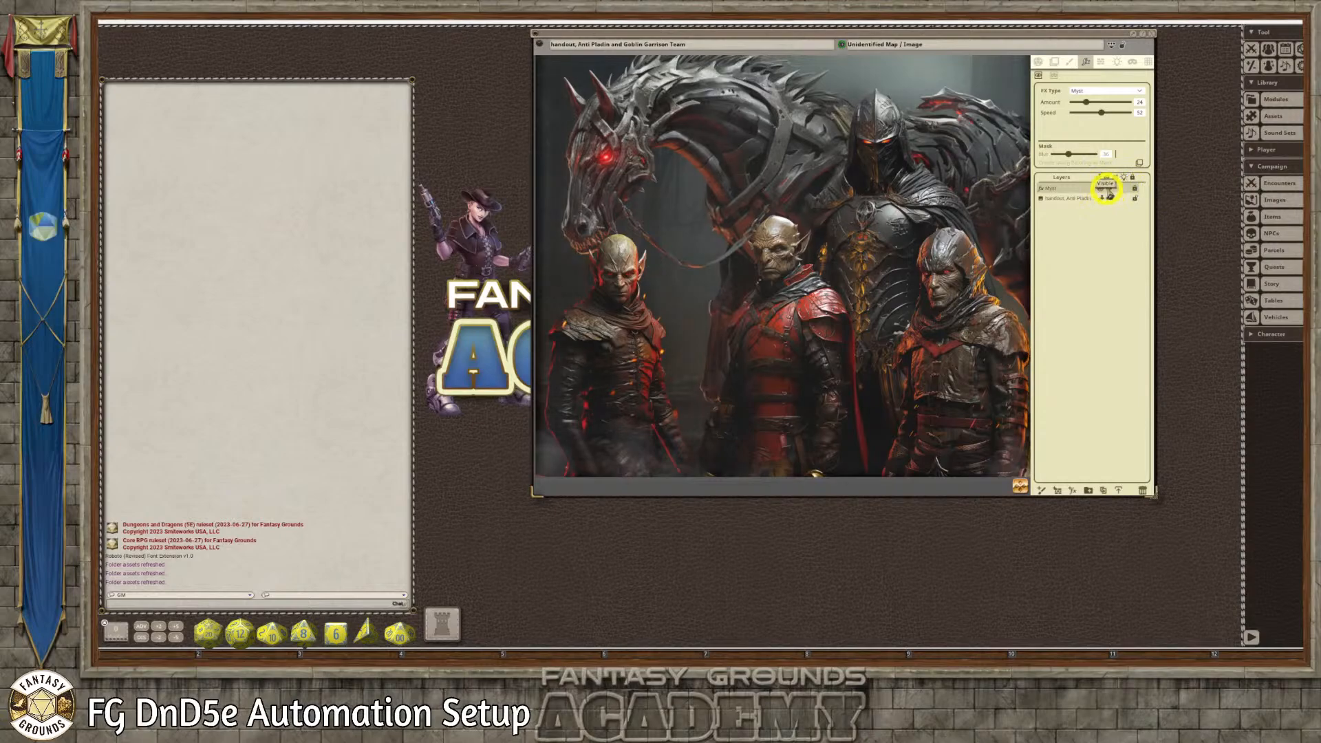
click(1107, 190)
Examine the steed, the armoured rider and the three goblins in the team image, both close up and as a whole
scroll(935, 281, up, 1)
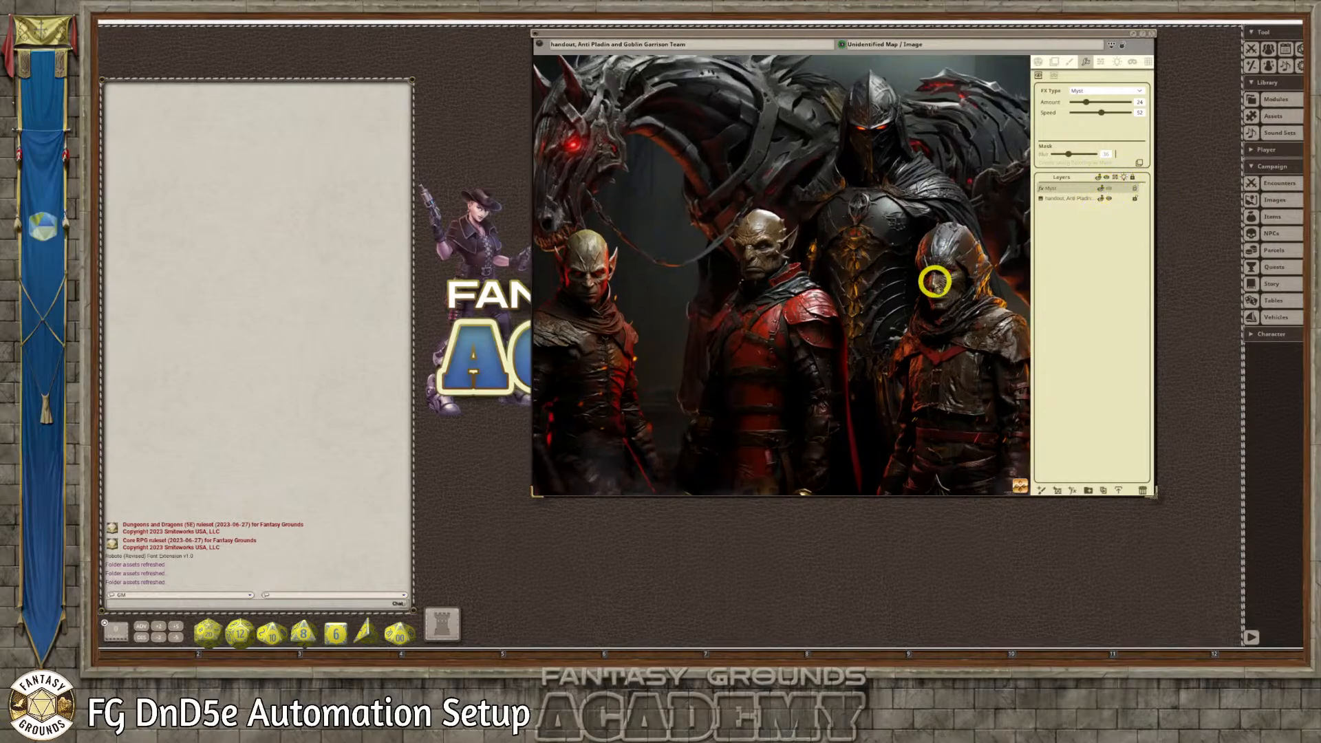
scroll(935, 282, down, 1)
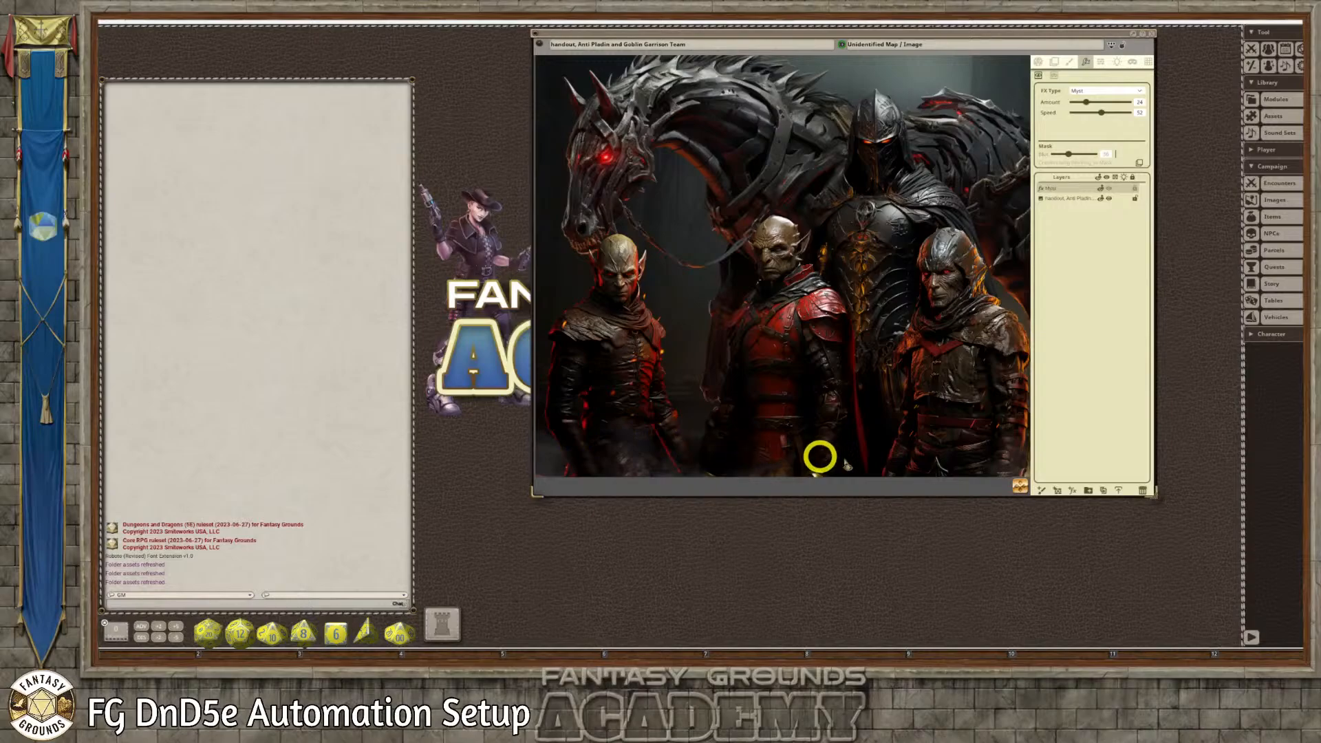
scroll(922, 220, up, 2)
scroll(938, 199, down, 3)
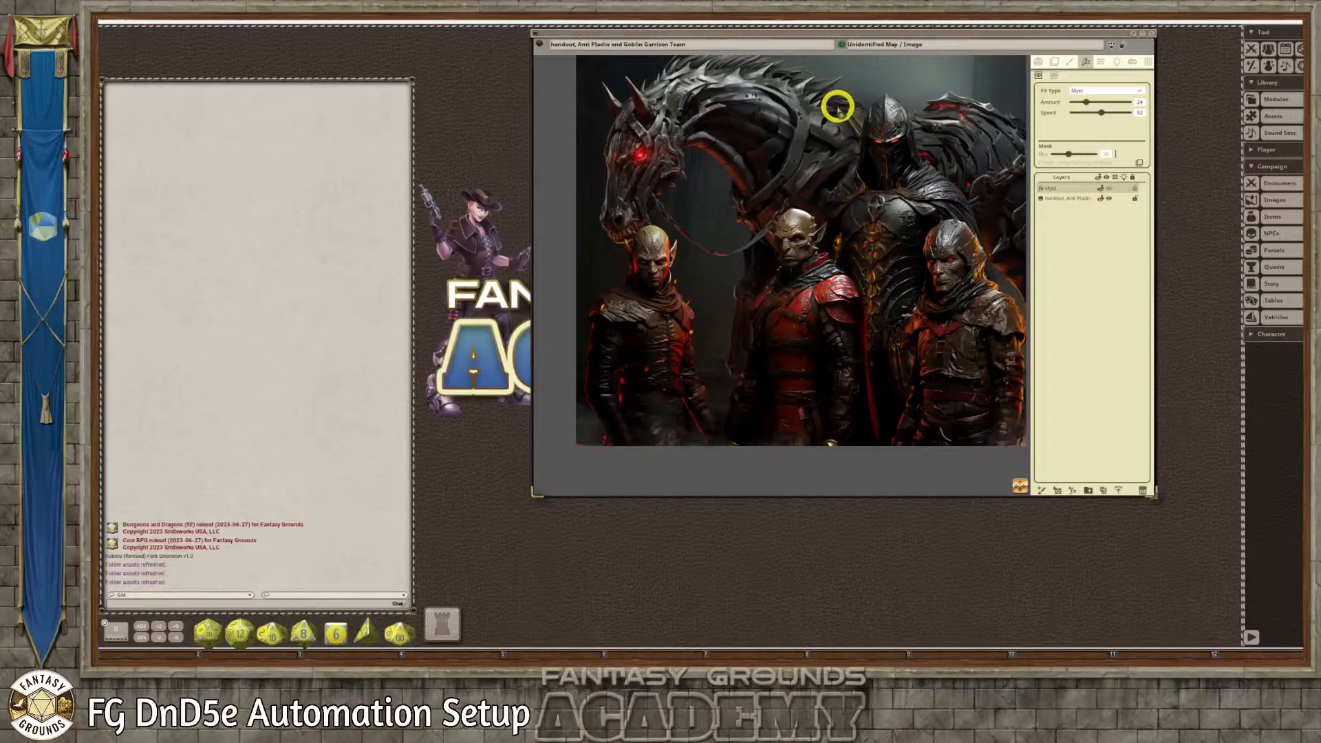
scroll(872, 103, up, 3)
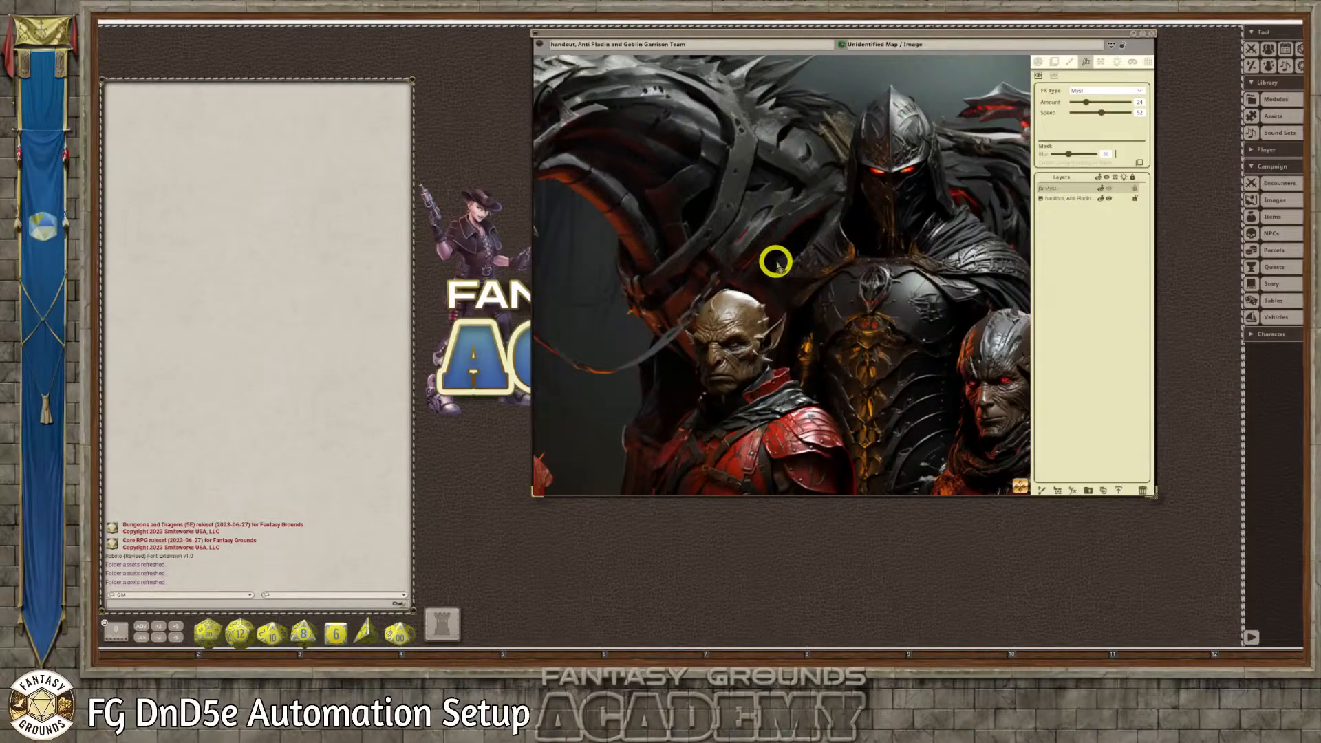
scroll(784, 256, up, 2)
scroll(725, 241, down, 1)
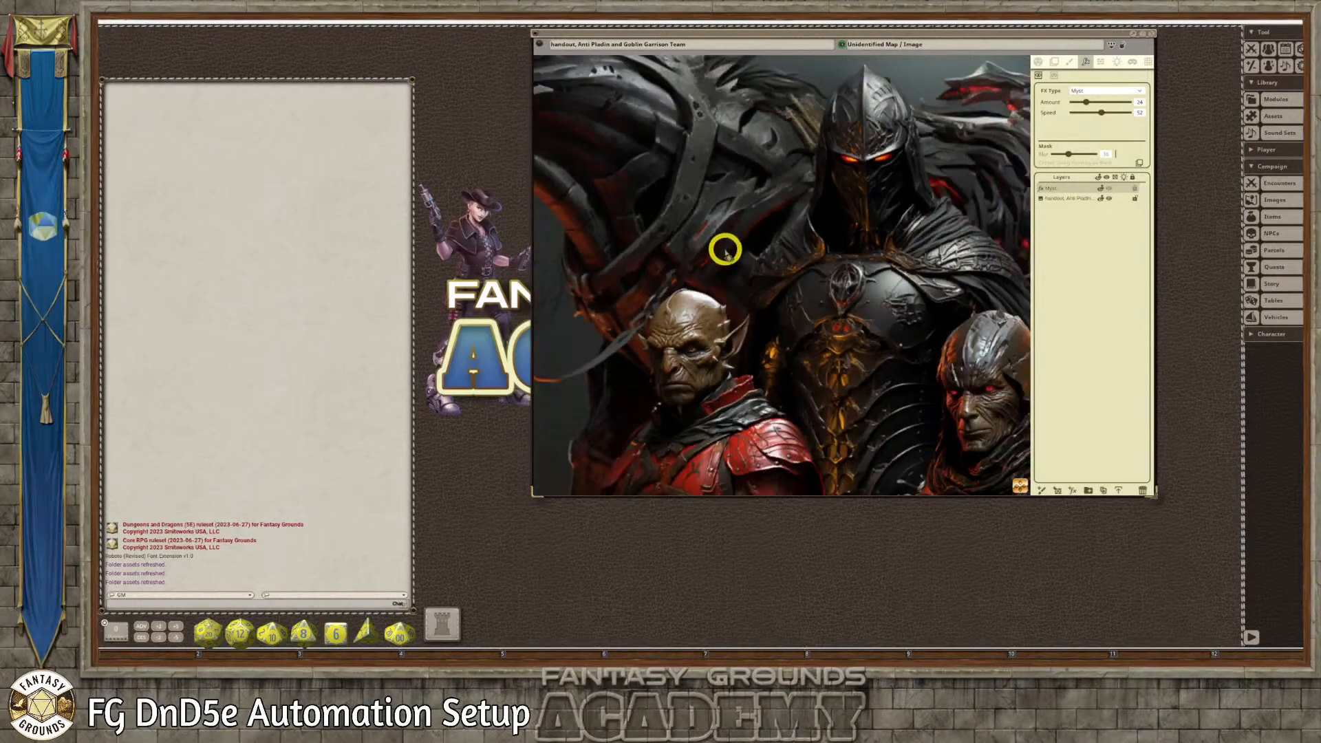
scroll(725, 249, down, 3)
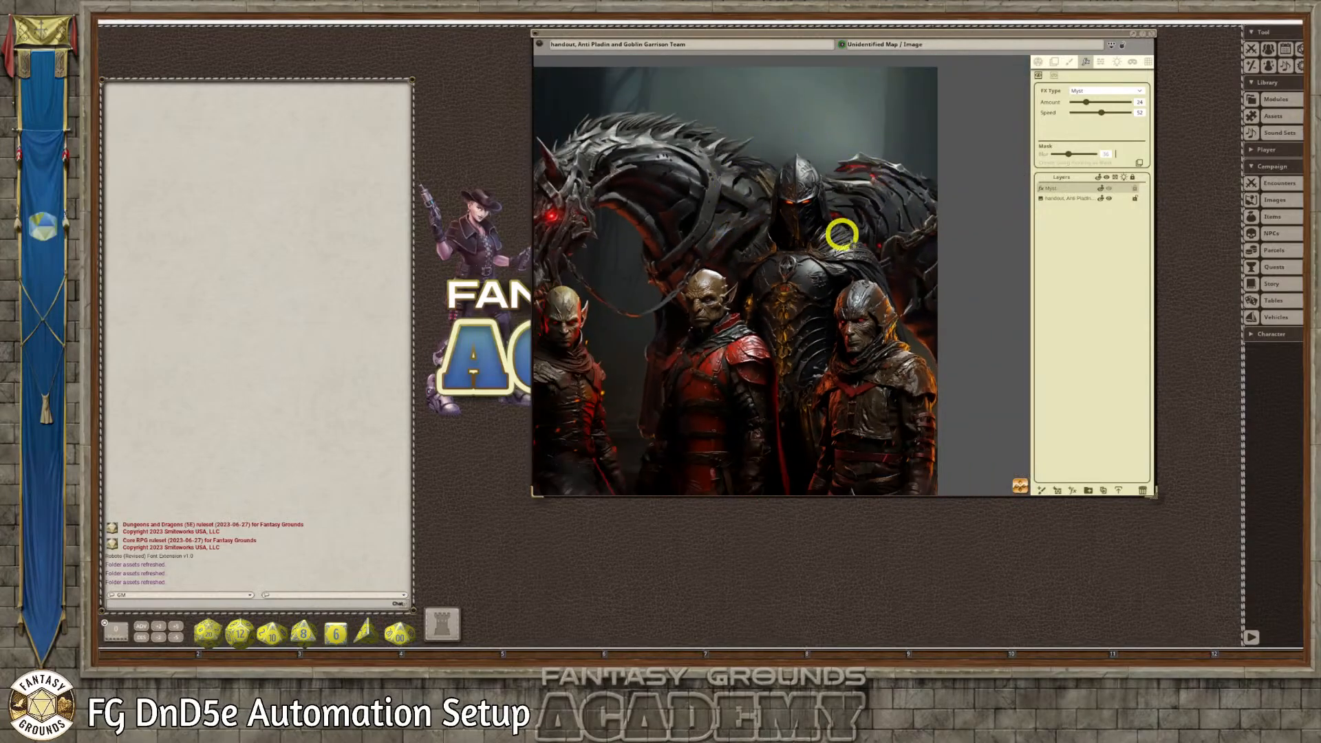
scroll(826, 244, down, 1)
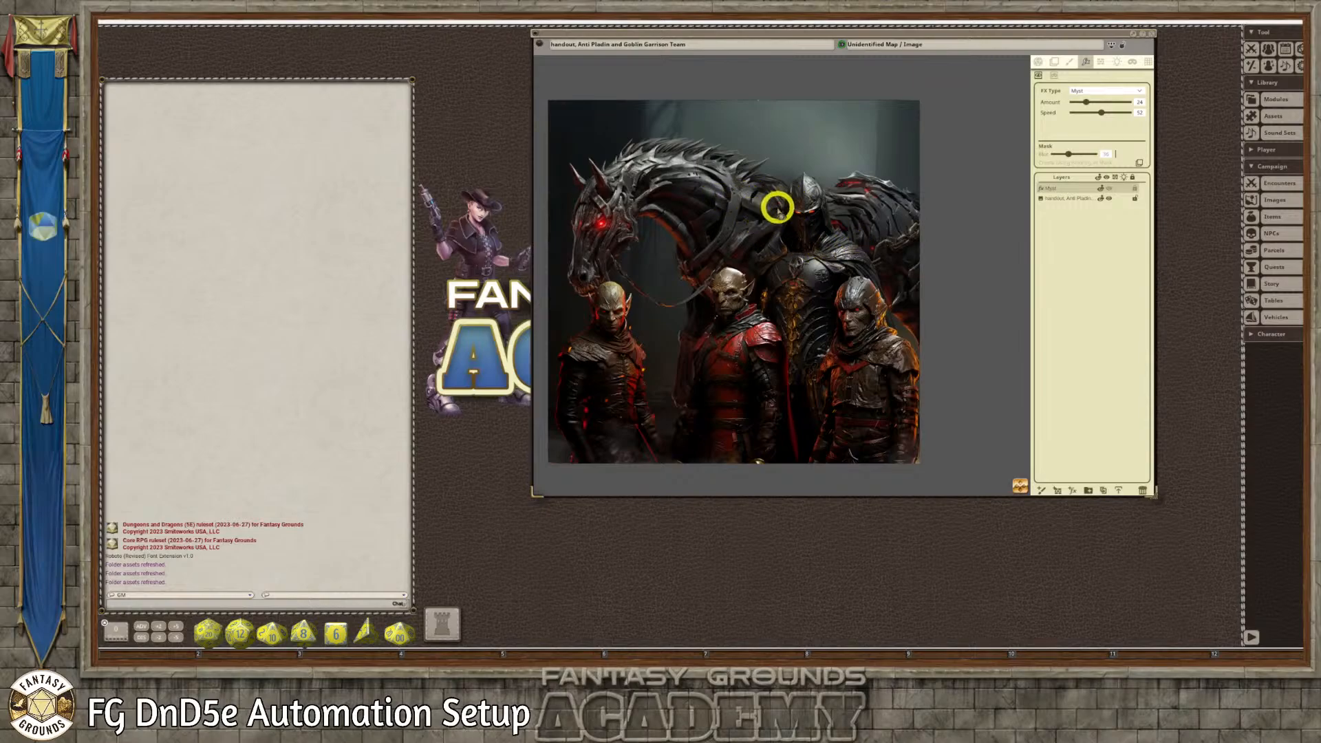
scroll(844, 219, up, 1)
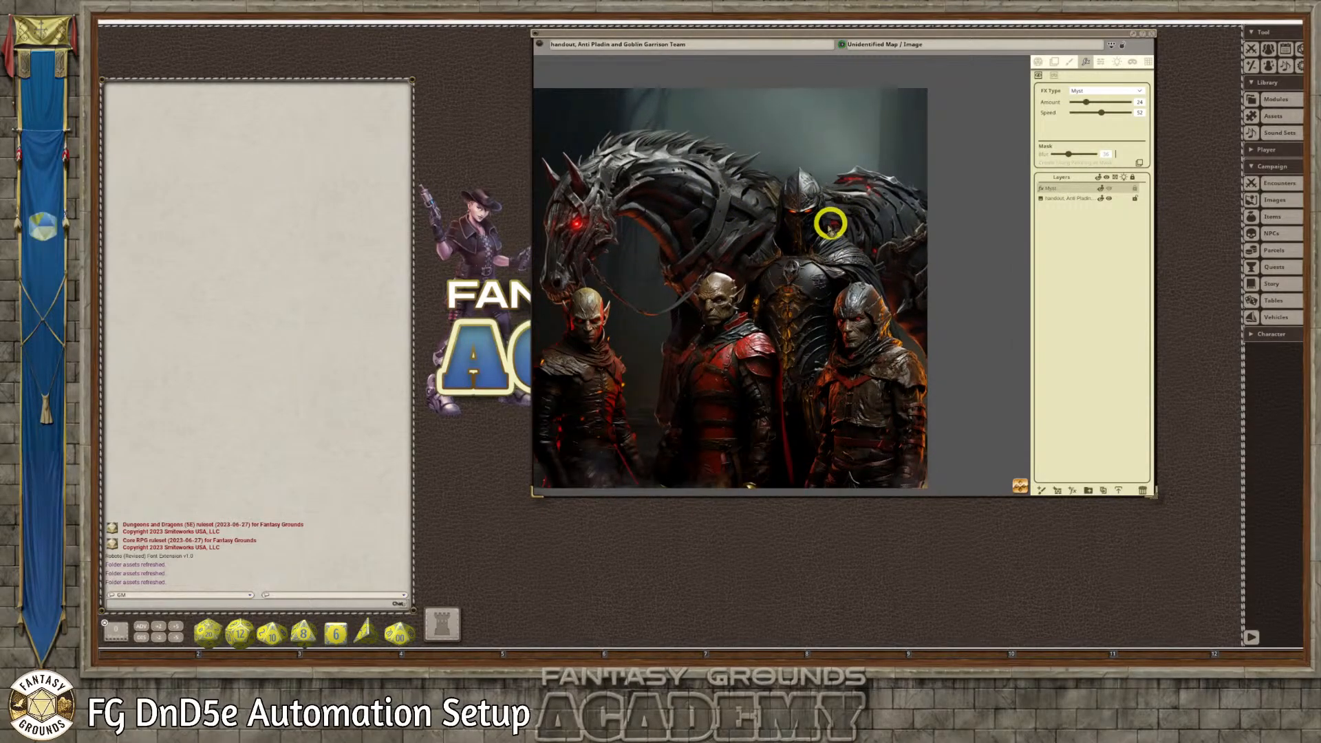
scroll(728, 233, down, 1)
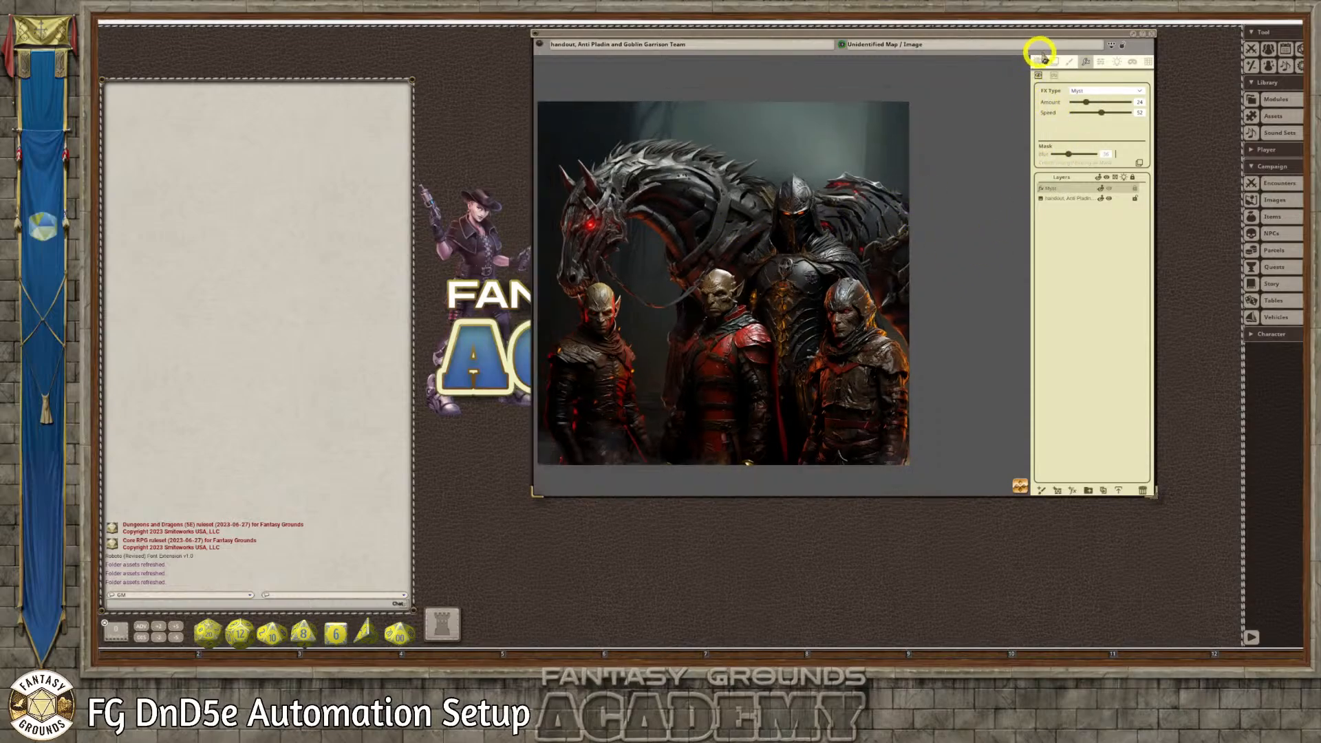
Lock the team handout image and close it
click(1120, 46)
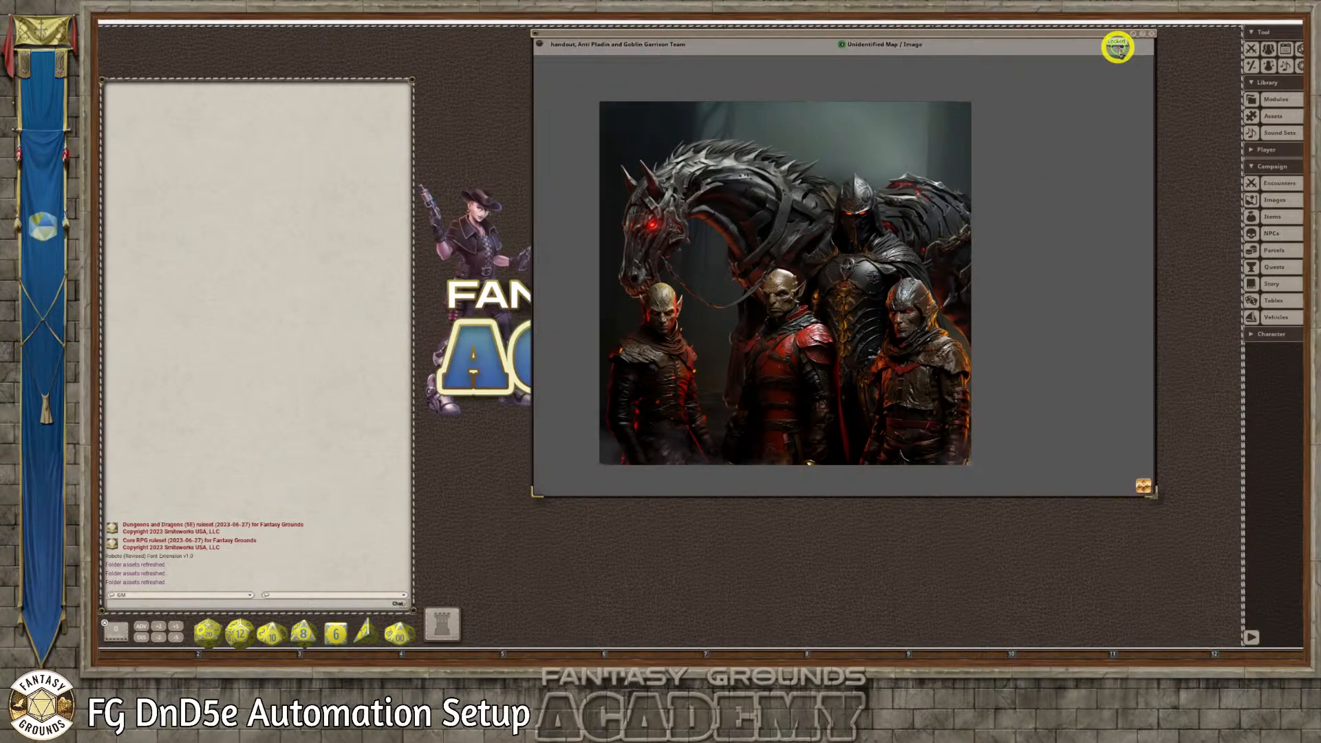
click(1152, 36)
Open the Combat Tracker, place and enlarge it over the upper chat area, and open the NPC list beside it
click(1251, 48)
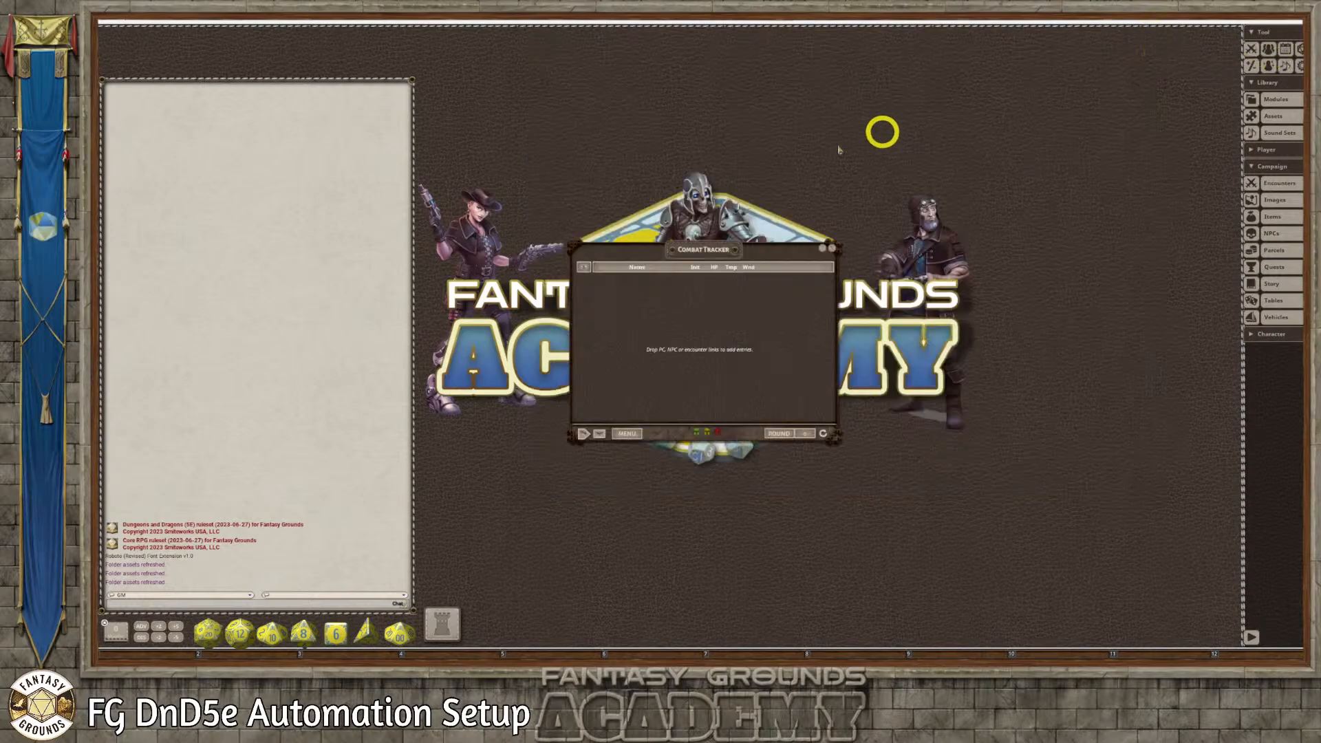
drag(706, 249, 242, 70)
drag(365, 258, 415, 389)
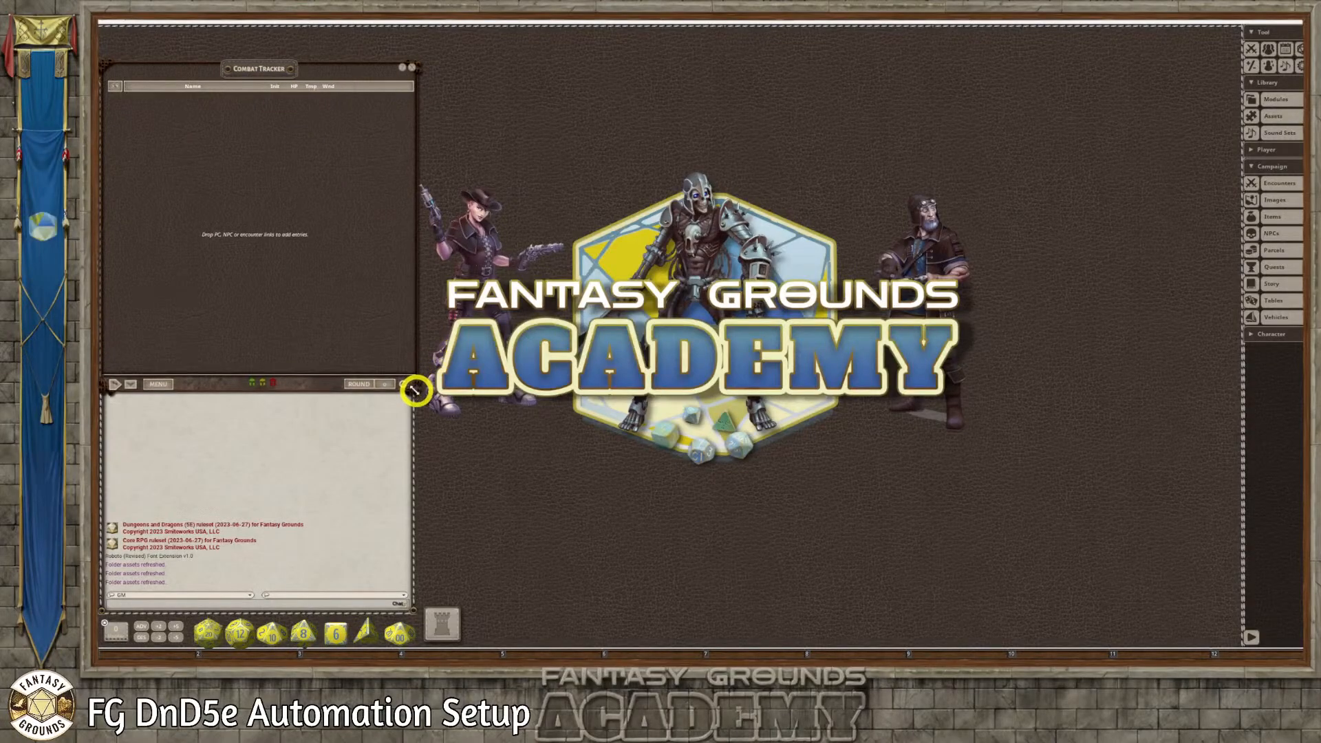
click(1284, 234)
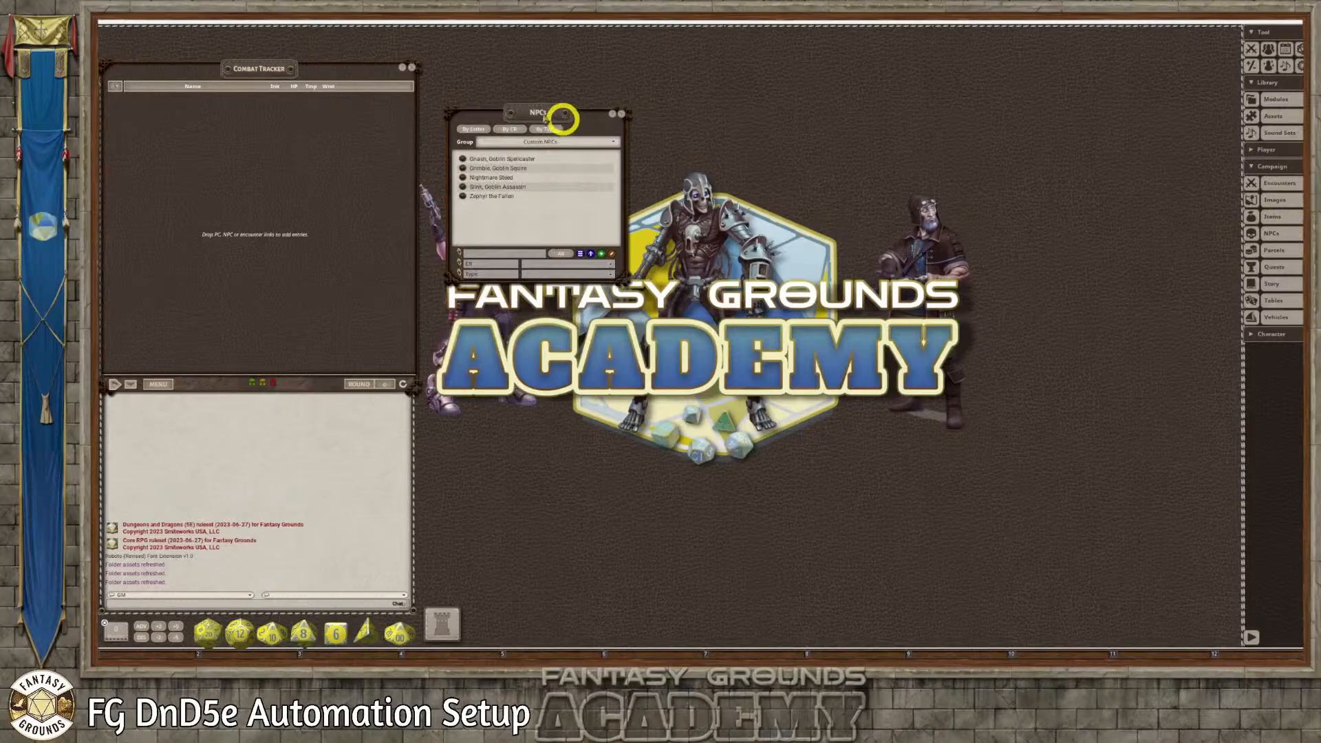
drag(534, 109, 527, 51)
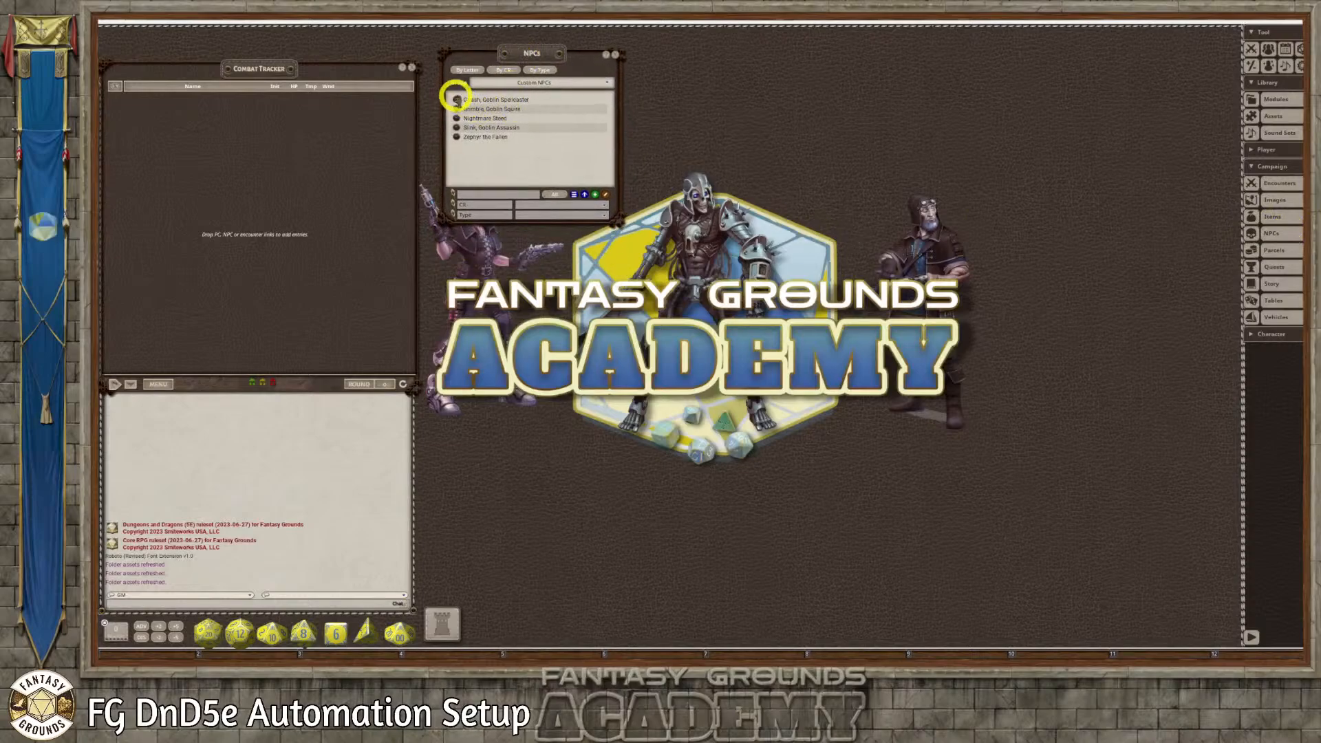
Add Gnash, Grimble, Nightmare Steed, Slink and Zephyr the Fallen to the Combat Tracker and close the NPC list
drag(456, 99, 263, 145)
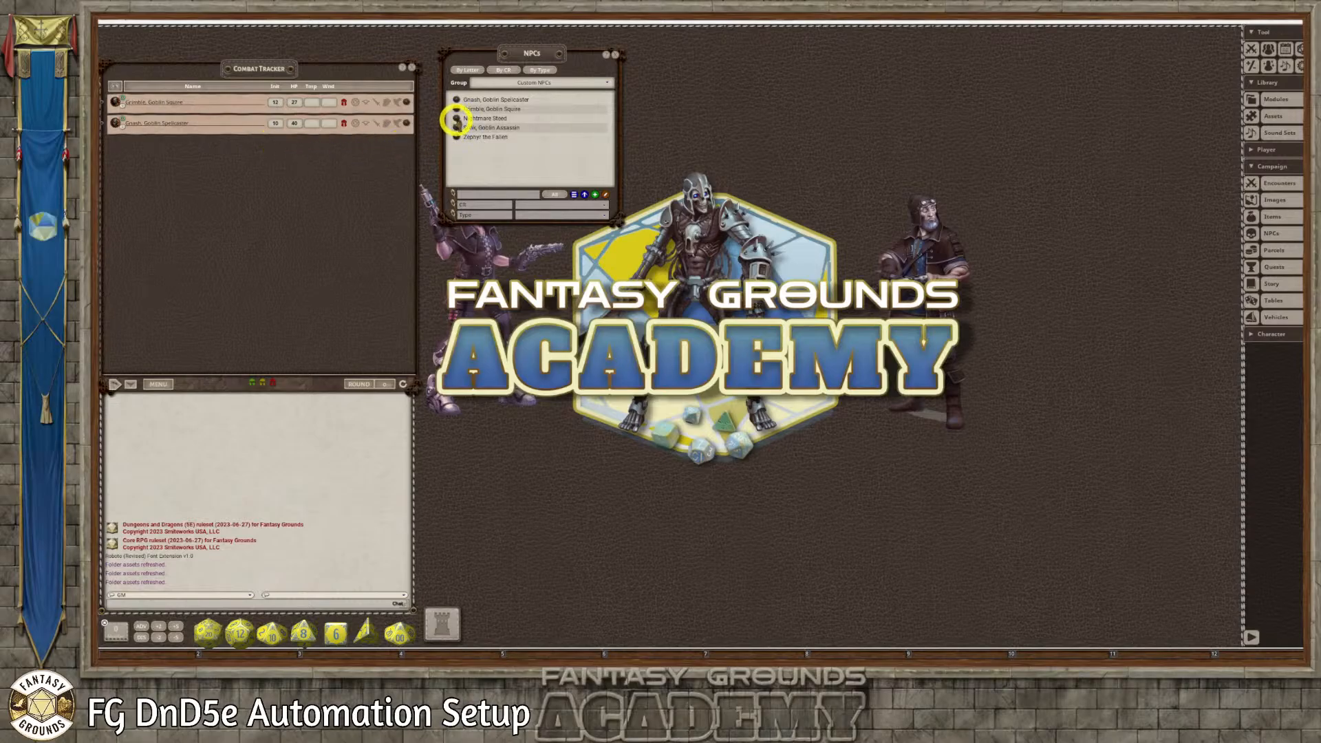
drag(456, 119, 263, 170)
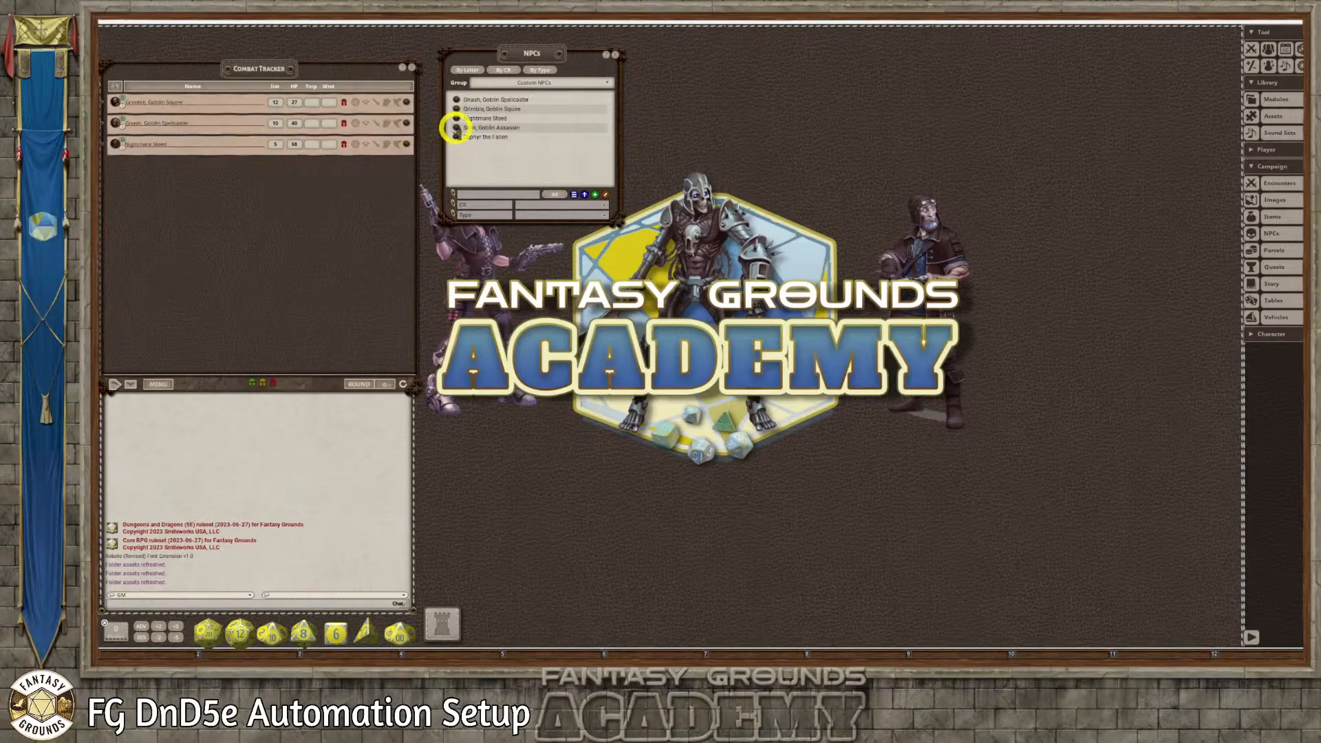
drag(455, 128, 321, 183)
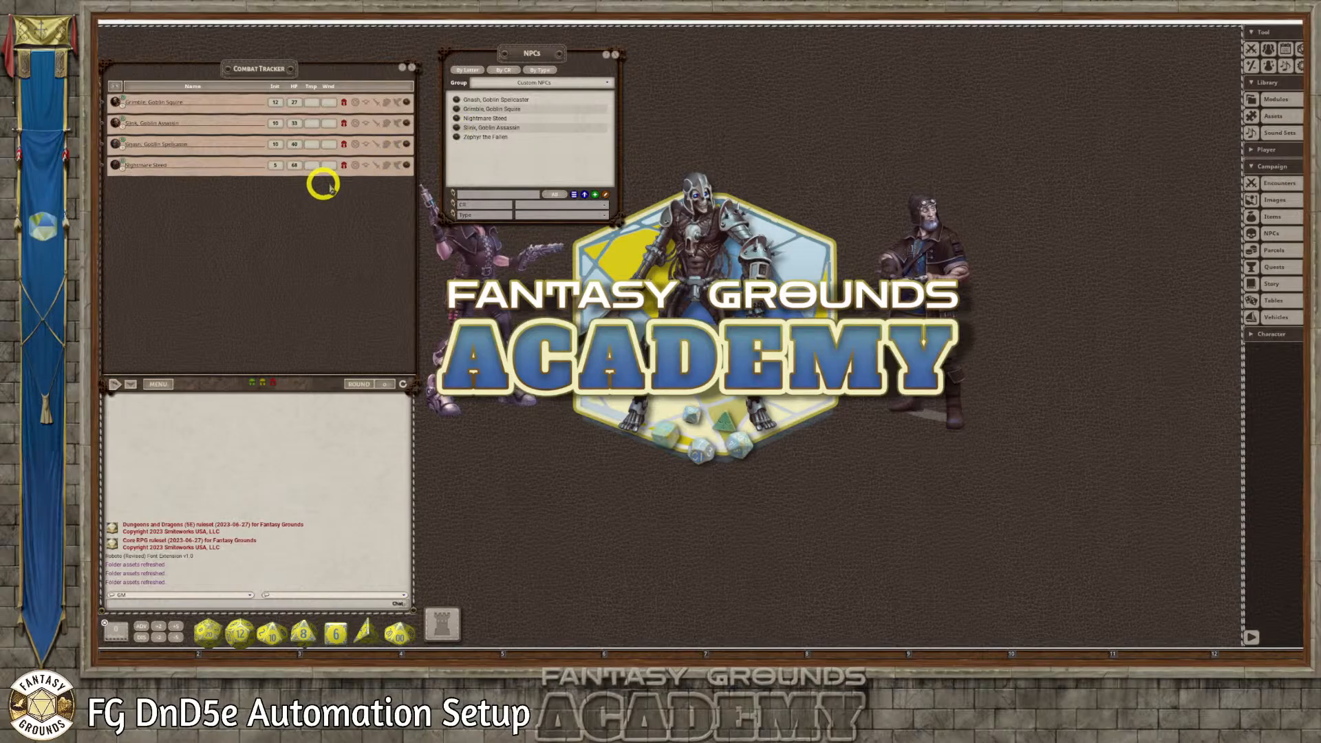
drag(456, 137, 318, 220)
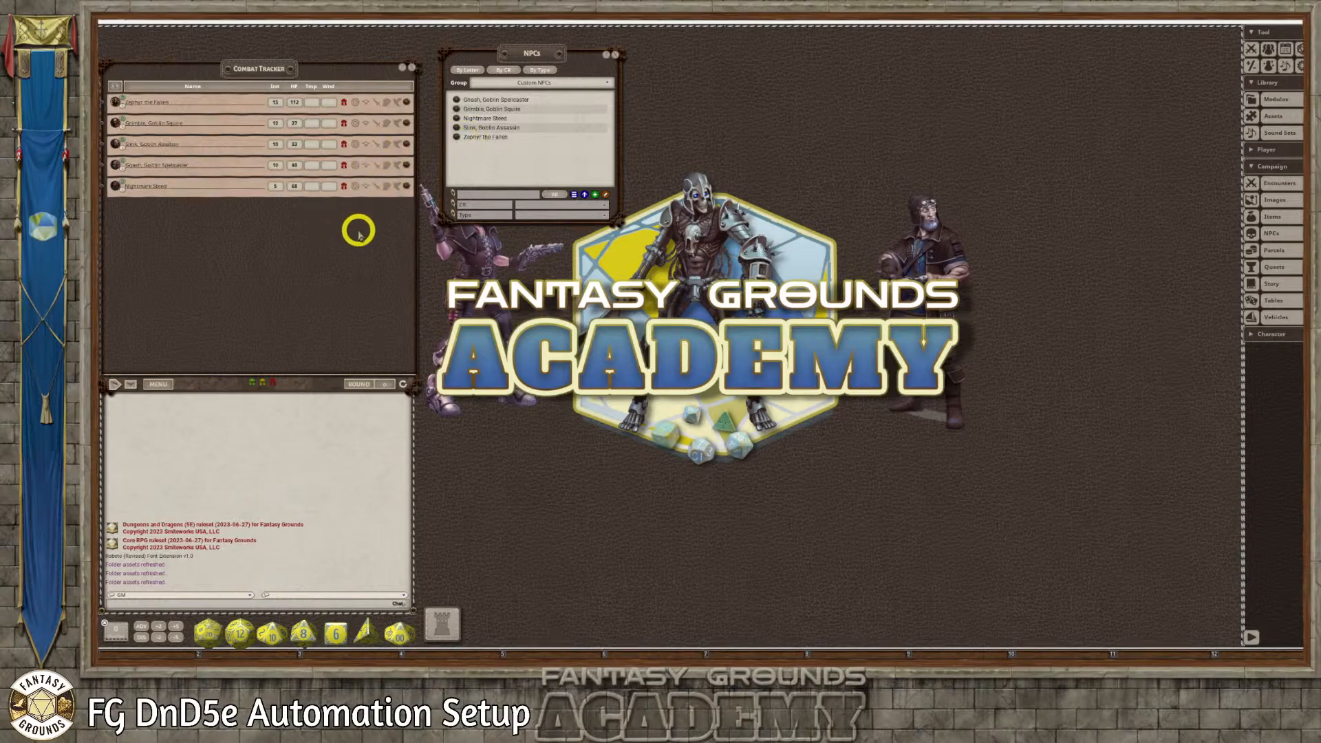
click(619, 52)
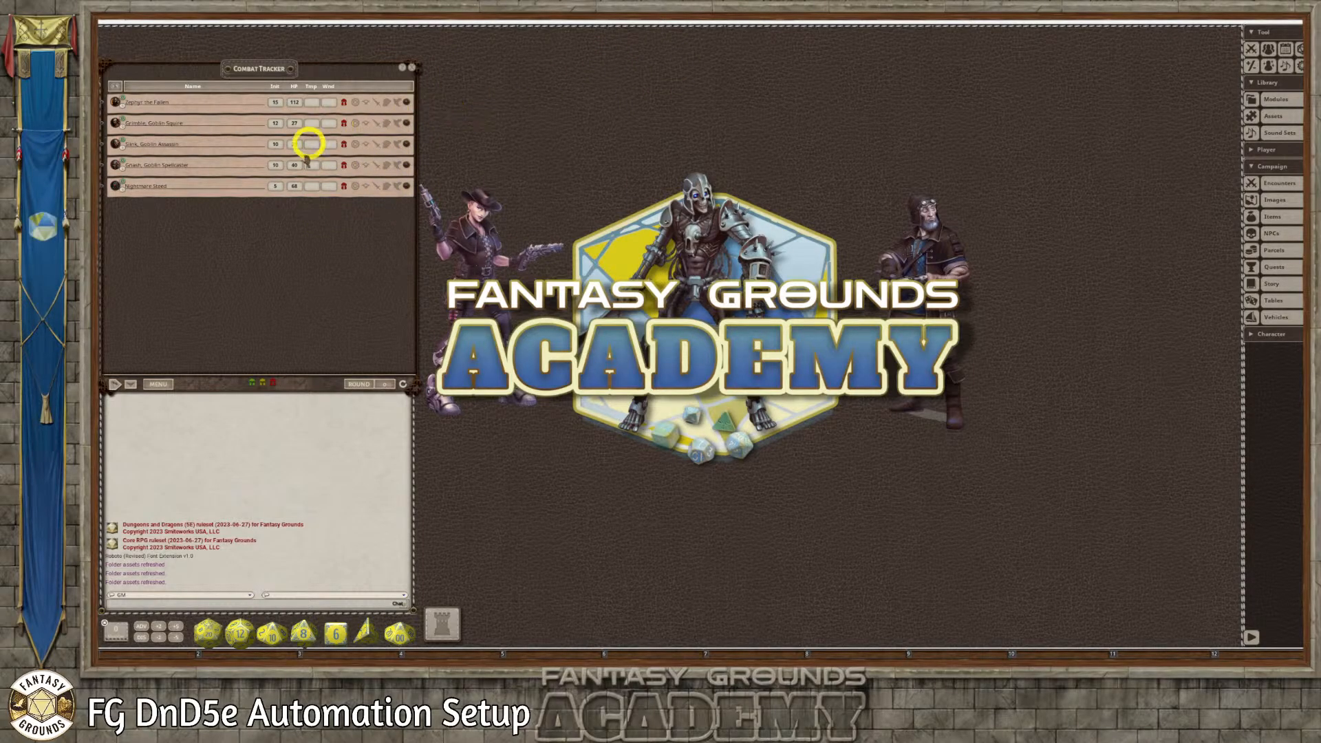
Open the Nightmare Steed and Grimble records from the Combat Tracker, placing each beside the tracker and extending it down to show all actions
click(405, 187)
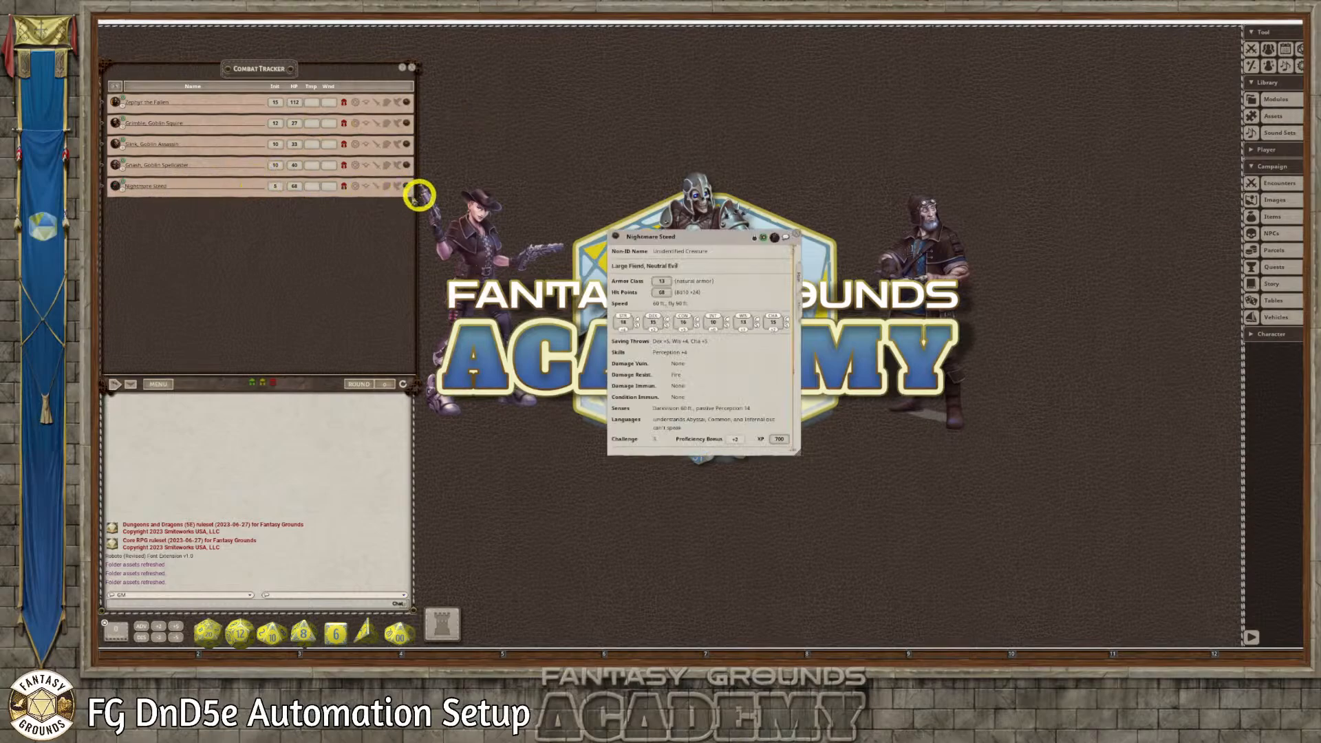
drag(702, 245, 517, 78)
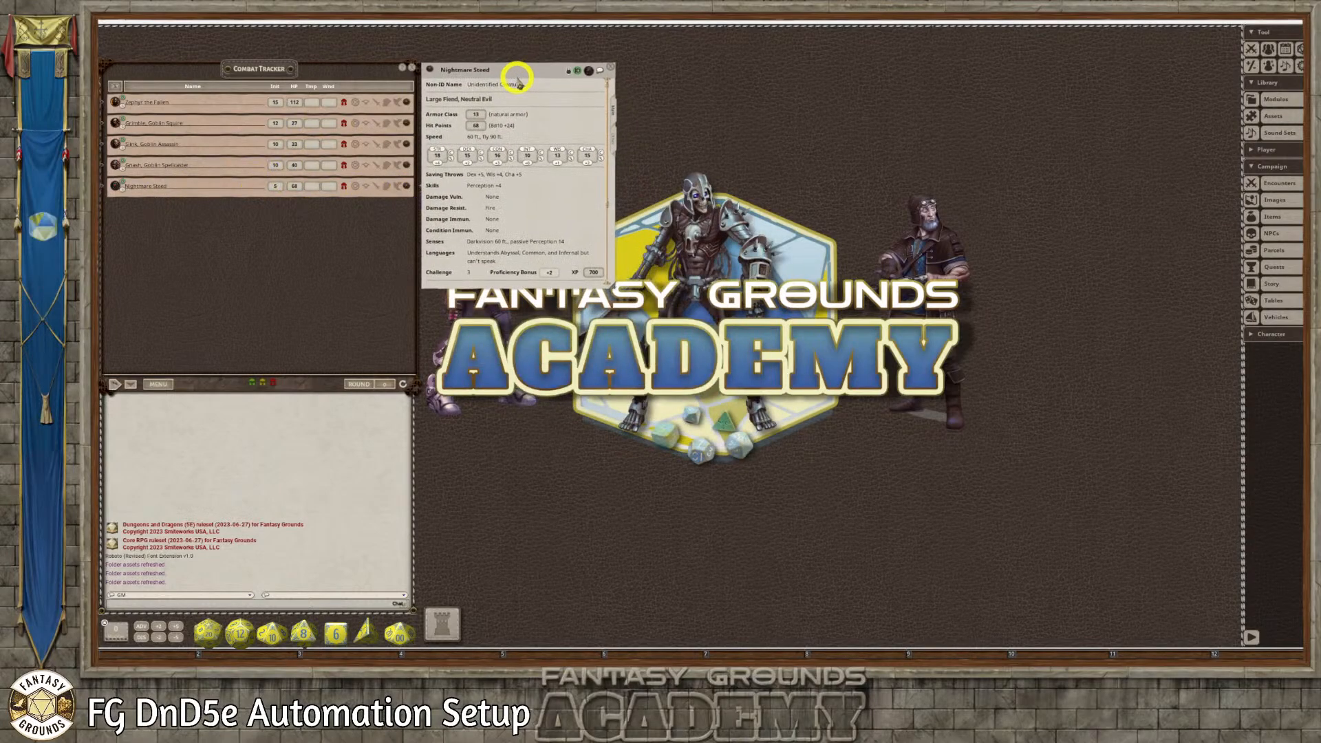
drag(530, 531, 513, 600)
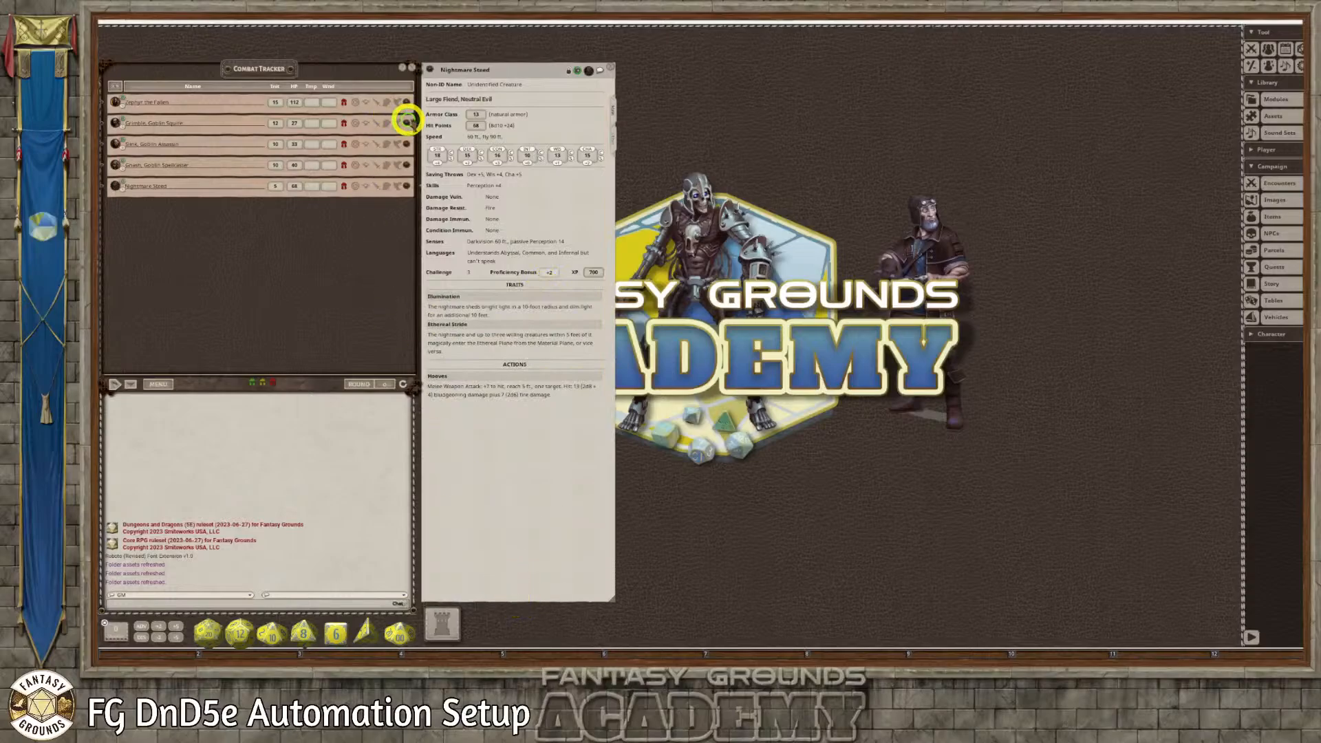
click(406, 120)
drag(692, 240, 513, 77)
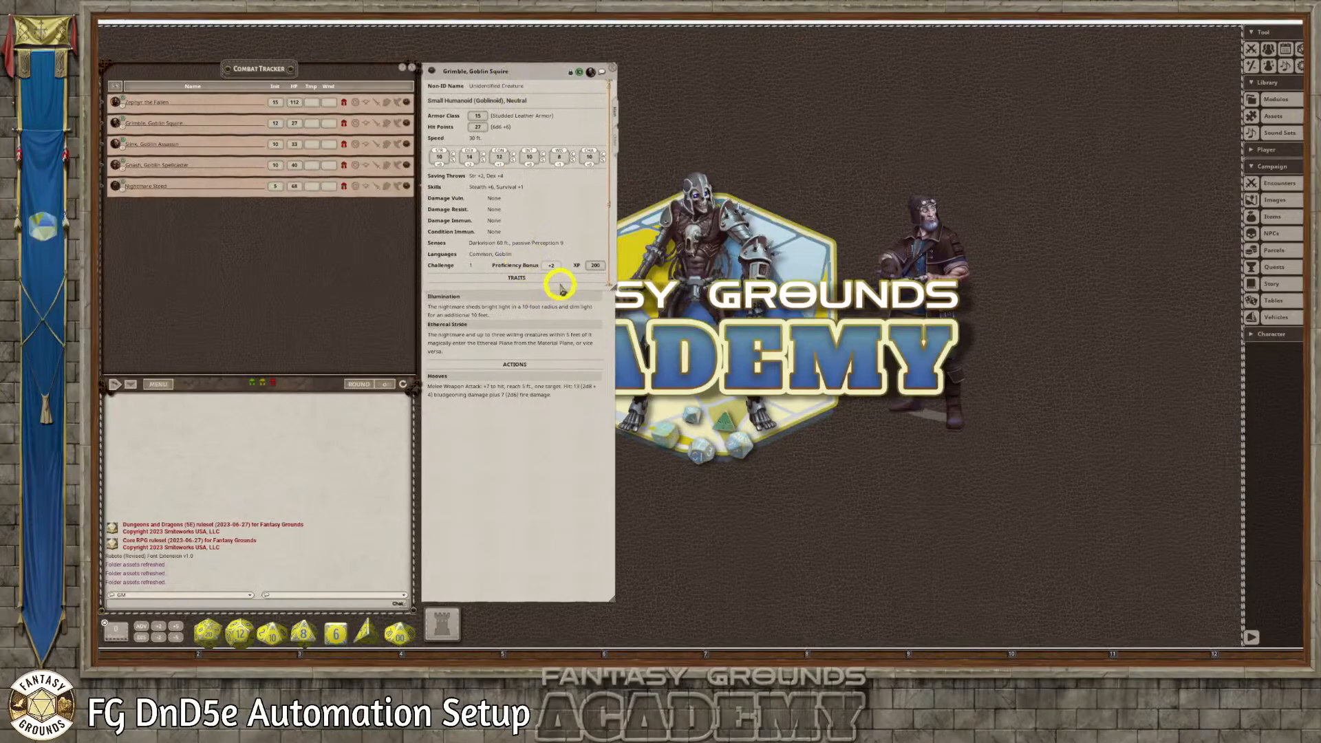
drag(555, 290, 516, 605)
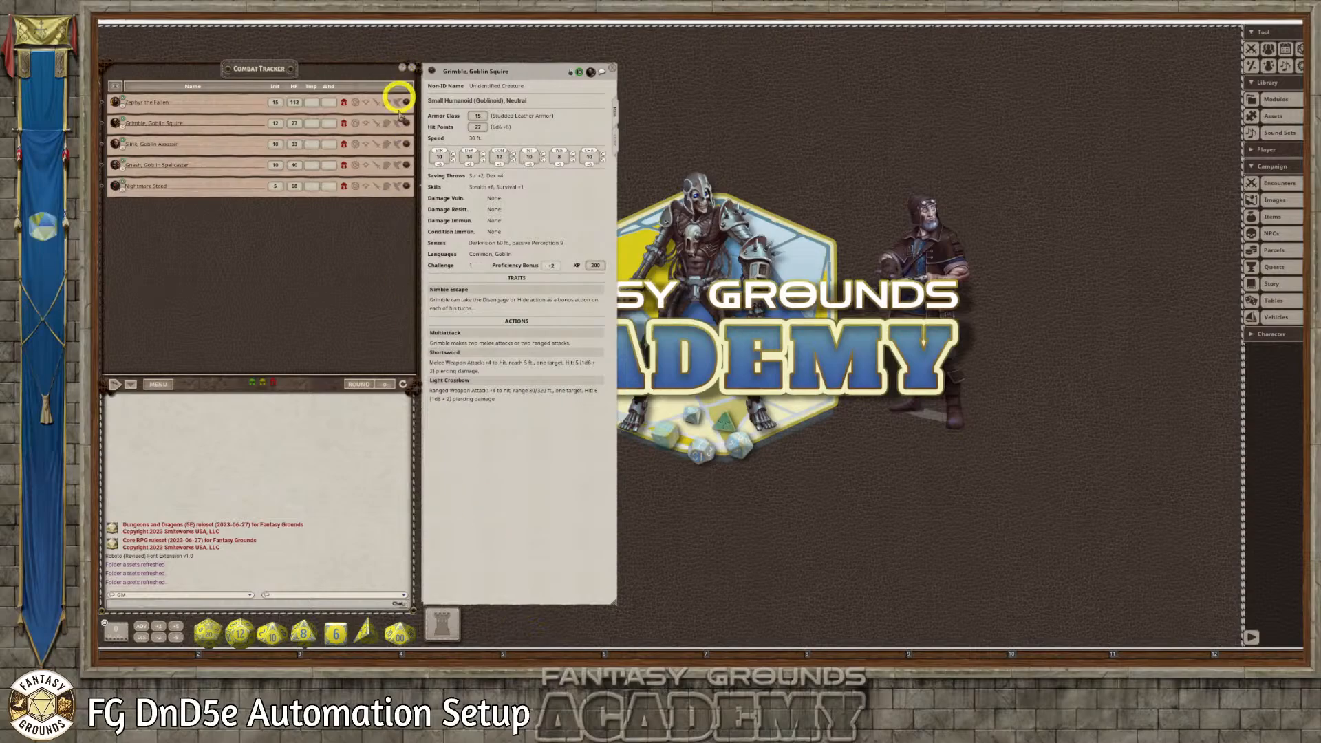
Open Slink's and Gnash's records from the Combat Tracker, stack them on the other records and extend them to the same height
click(406, 144)
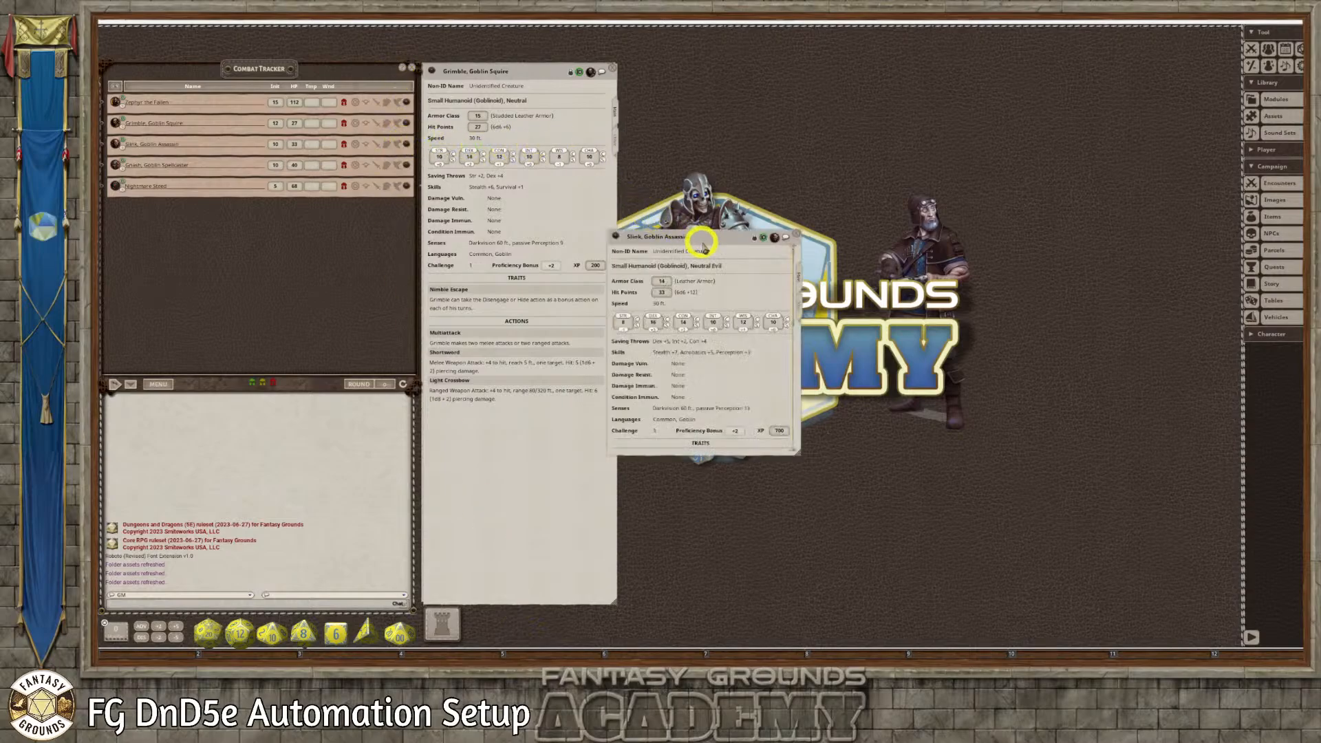
drag(702, 236, 520, 72)
drag(560, 284, 522, 607)
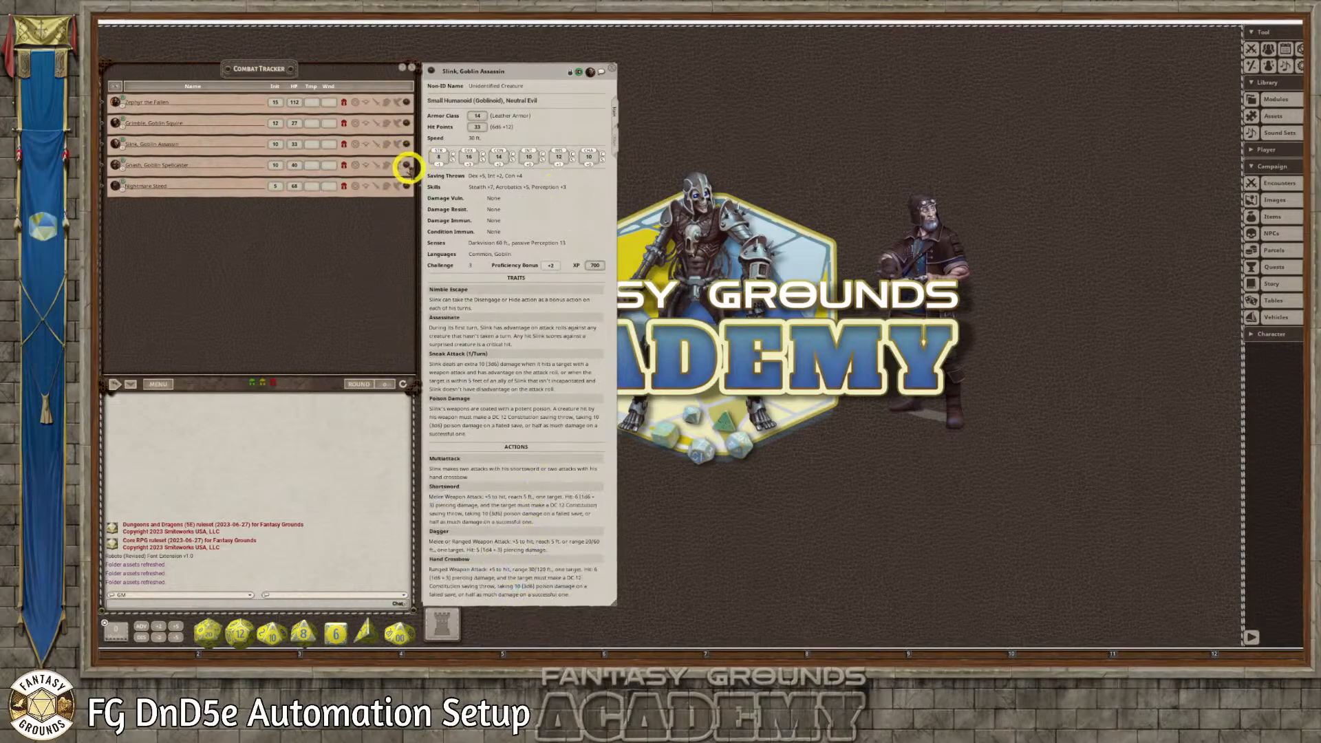
click(407, 167)
drag(684, 236, 509, 70)
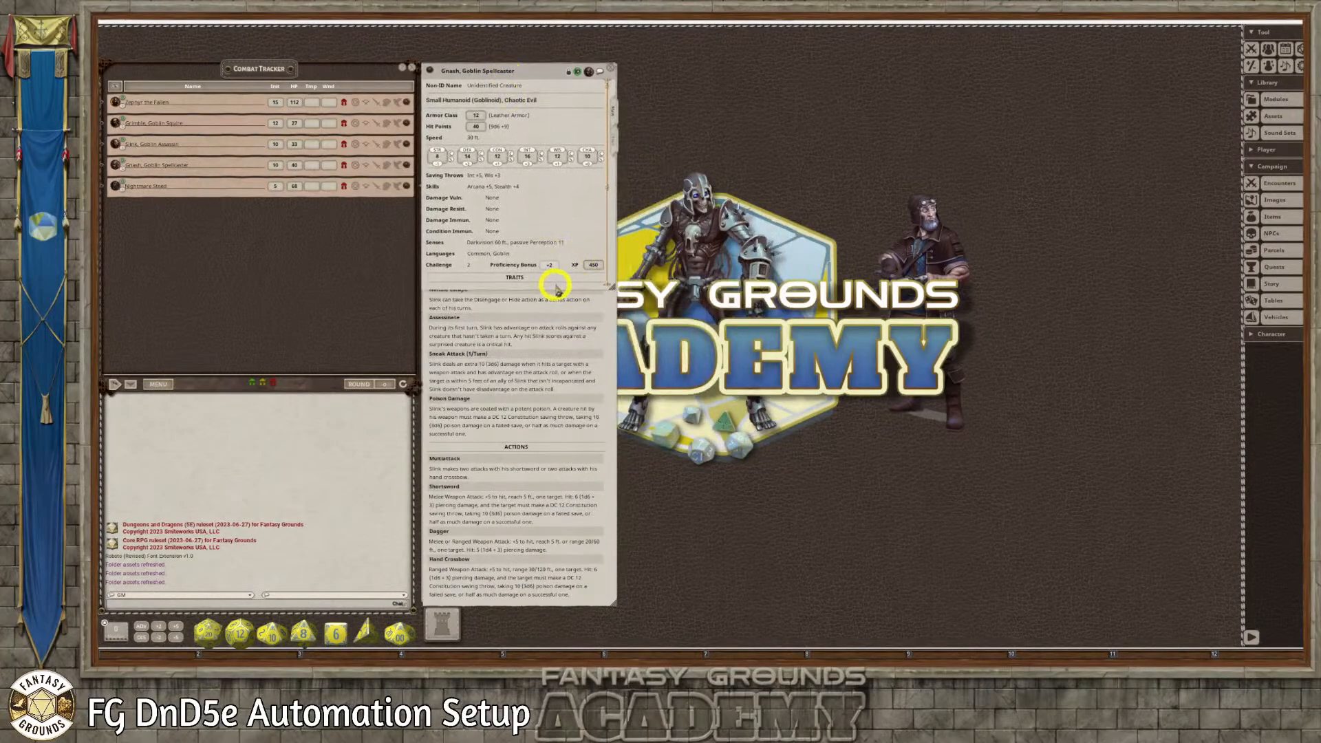
drag(557, 288, 513, 605)
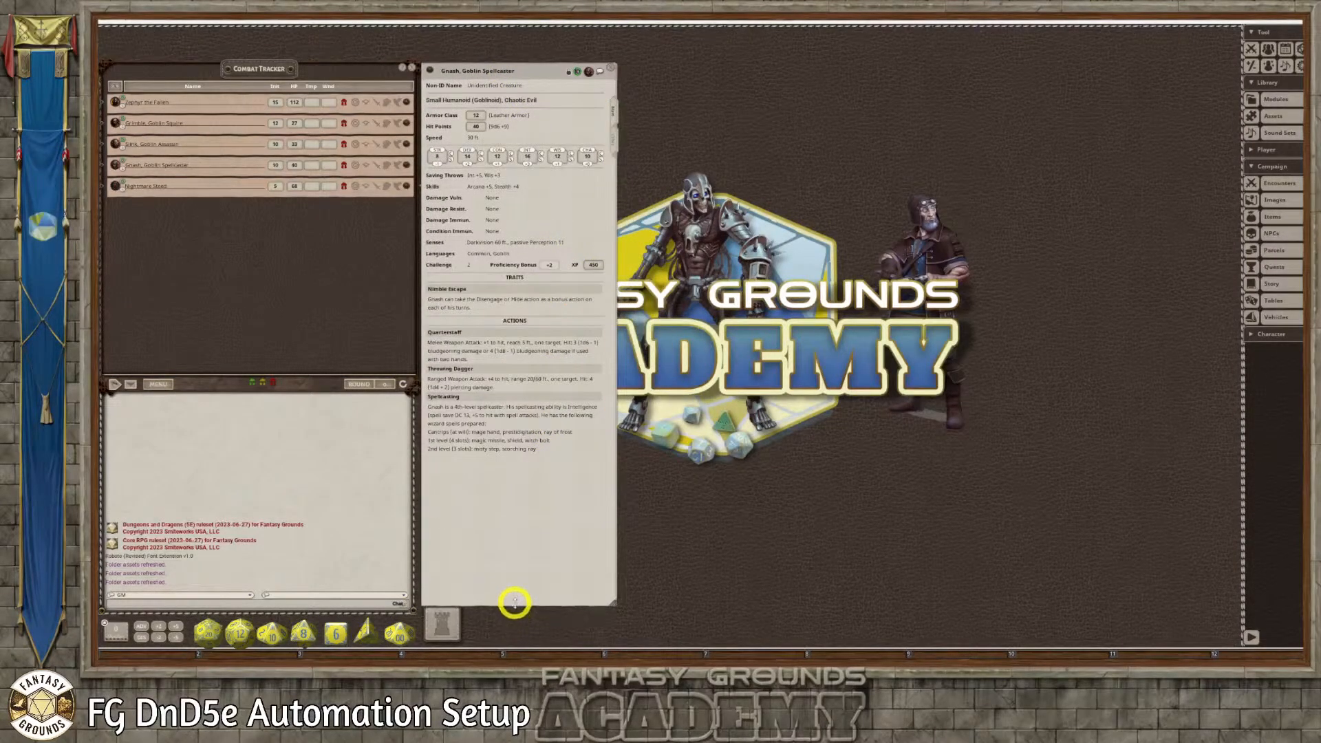
Check the other four crew records from the tracker, and open Zephyr the Fallen's record at full height in the same spot
click(406, 185)
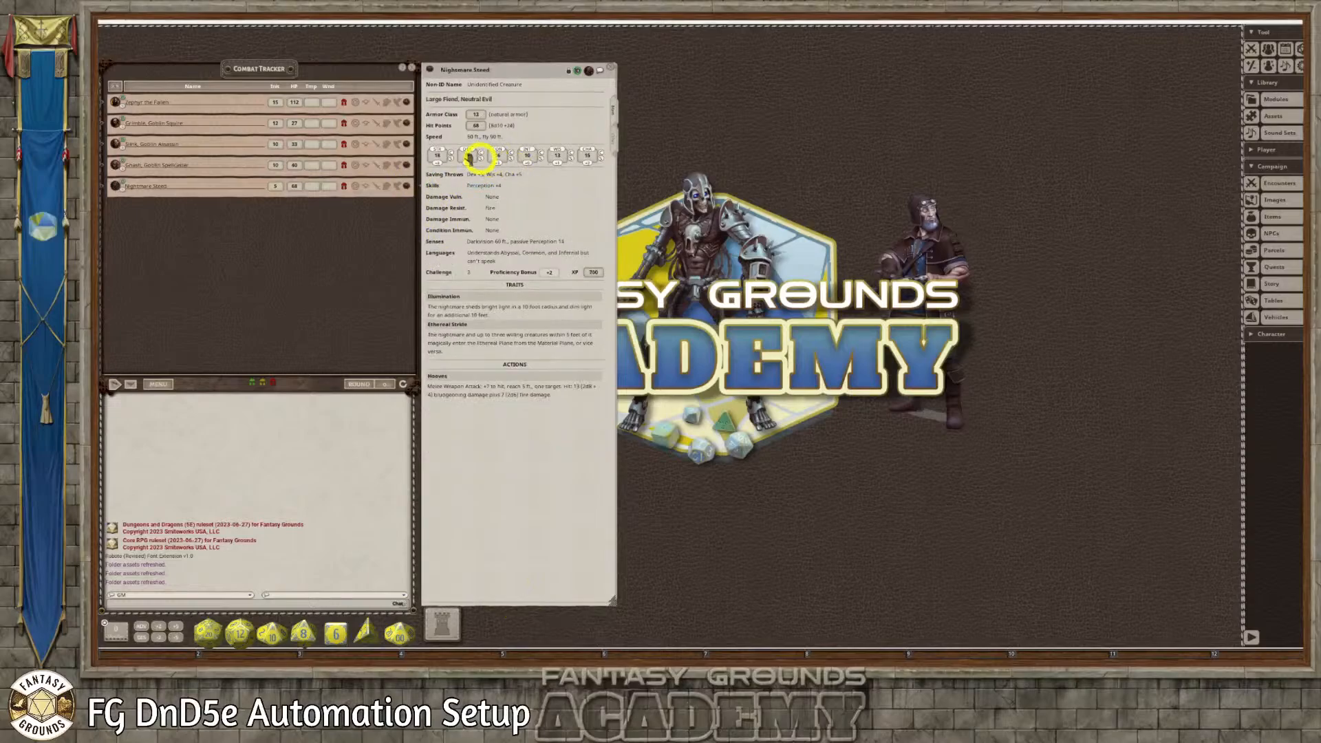
click(406, 164)
click(406, 146)
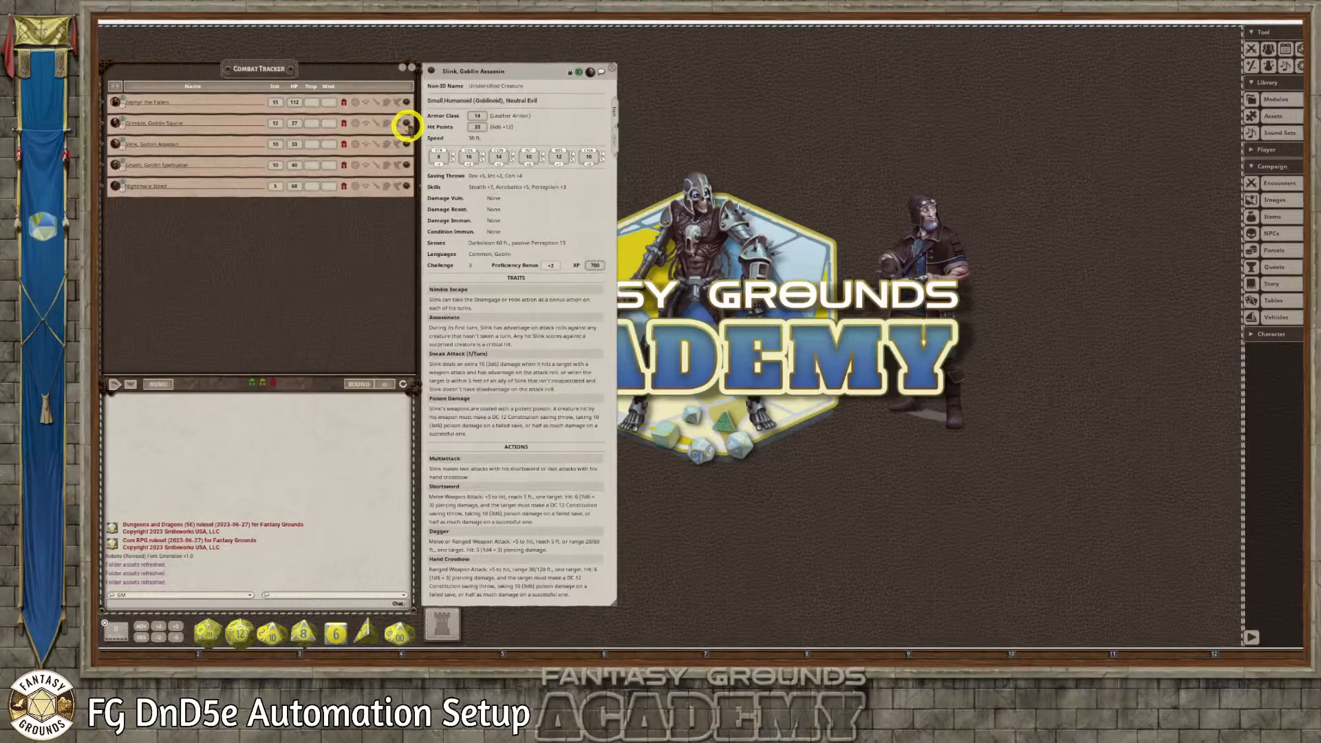
click(407, 124)
click(407, 102)
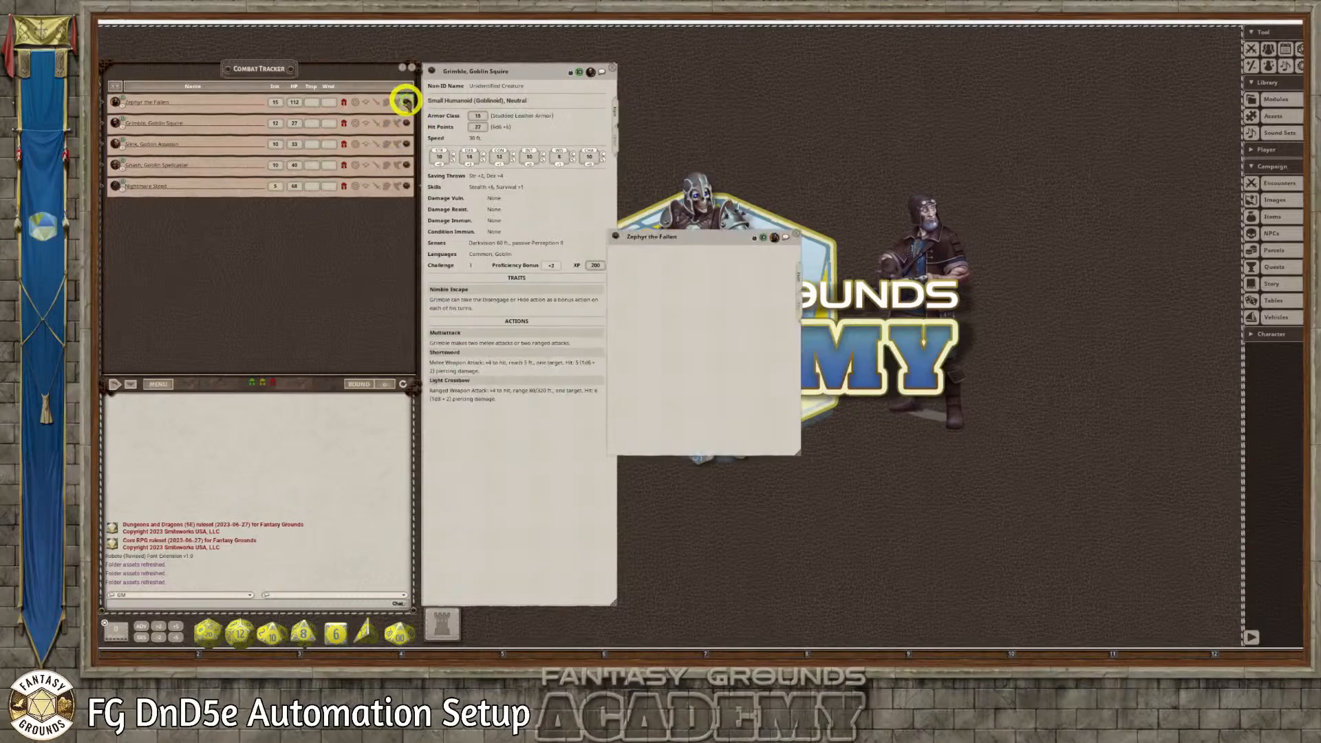
drag(702, 236, 534, 72)
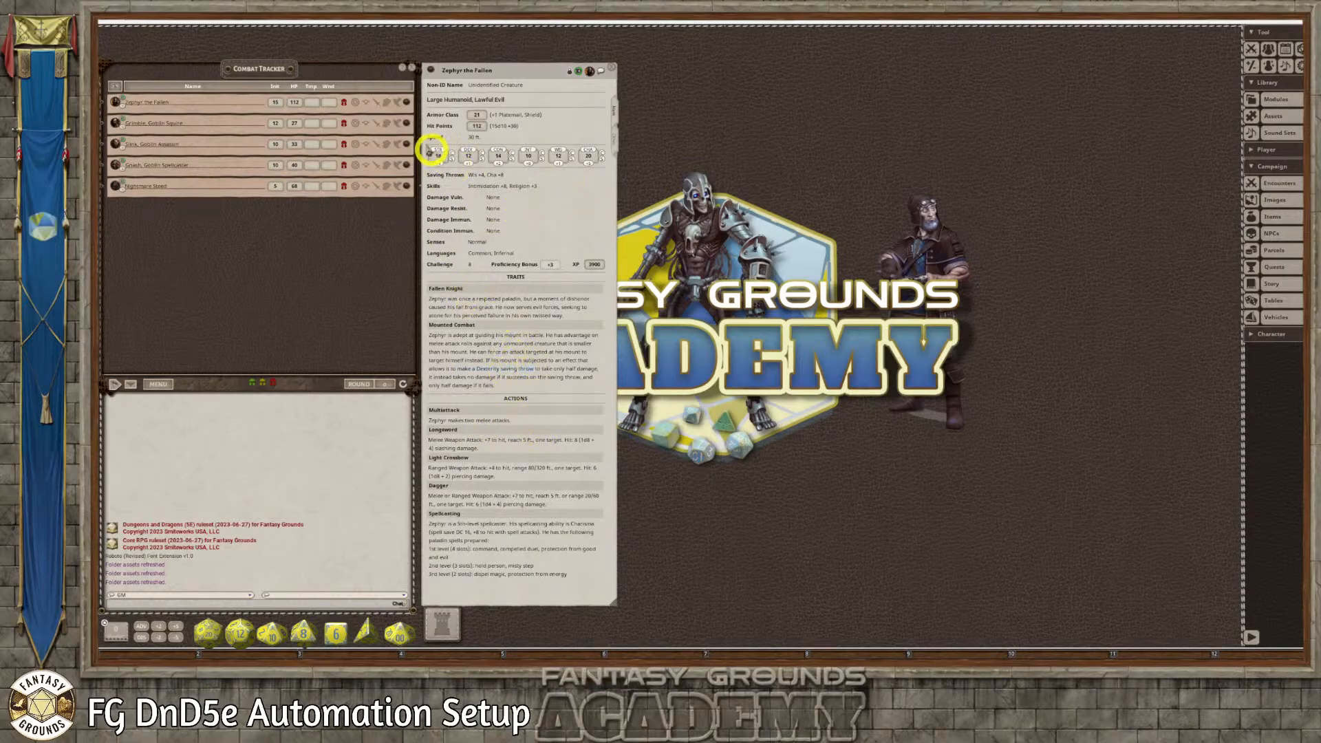
Expand Zephyr's traits and actions in the Combat Tracker, view the Spellcasting action's description and close it
click(377, 103)
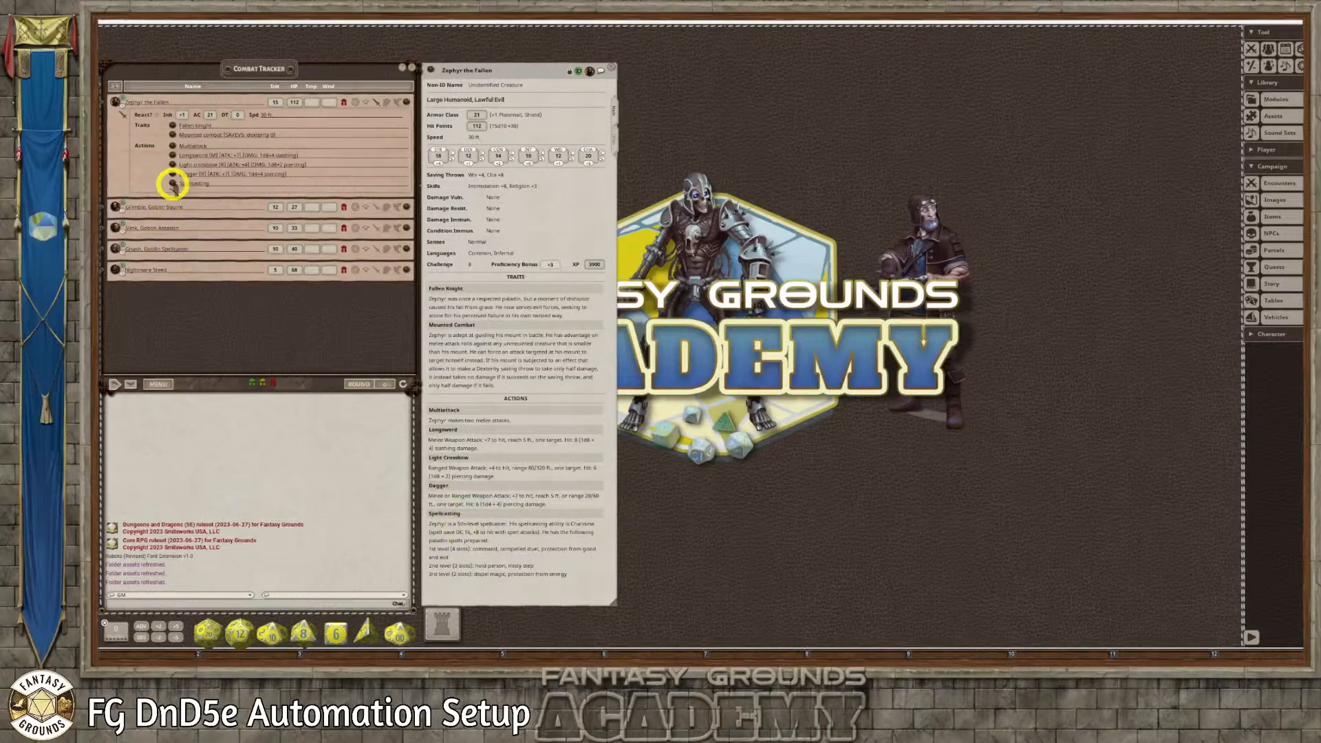
click(172, 183)
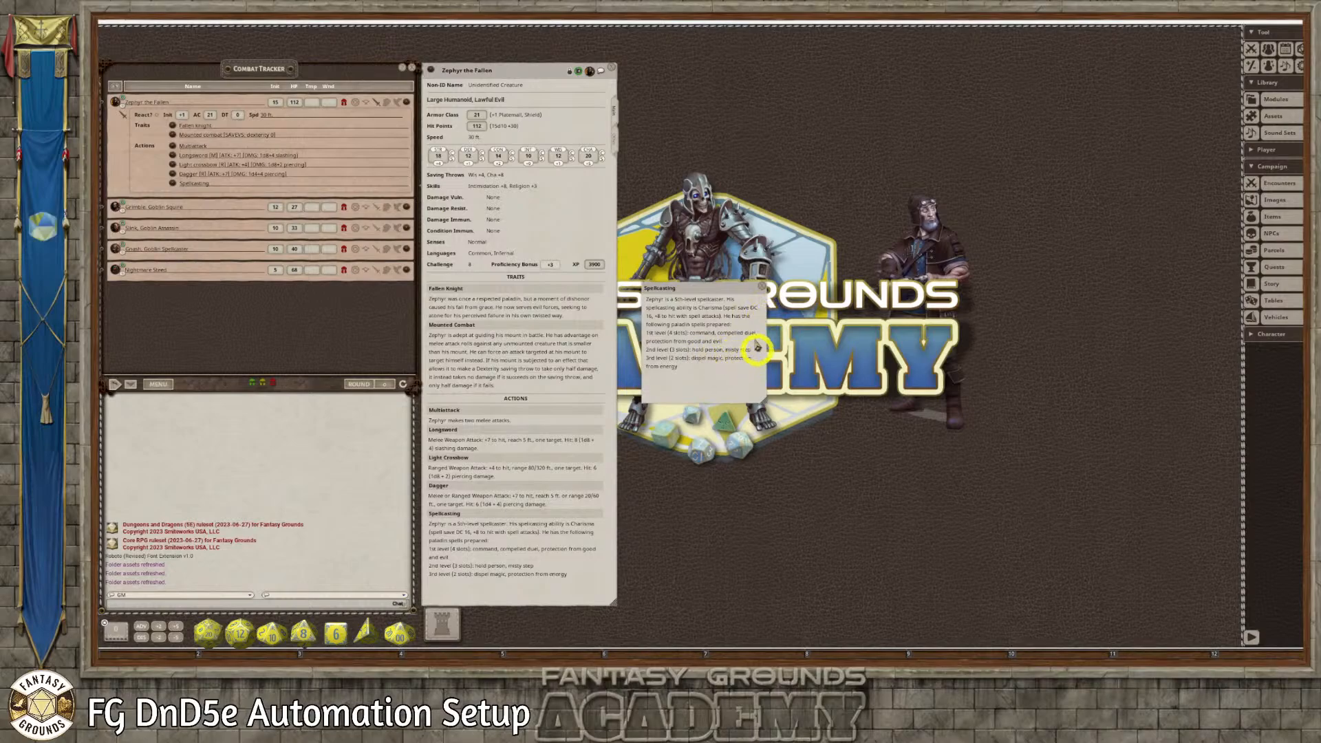
click(761, 286)
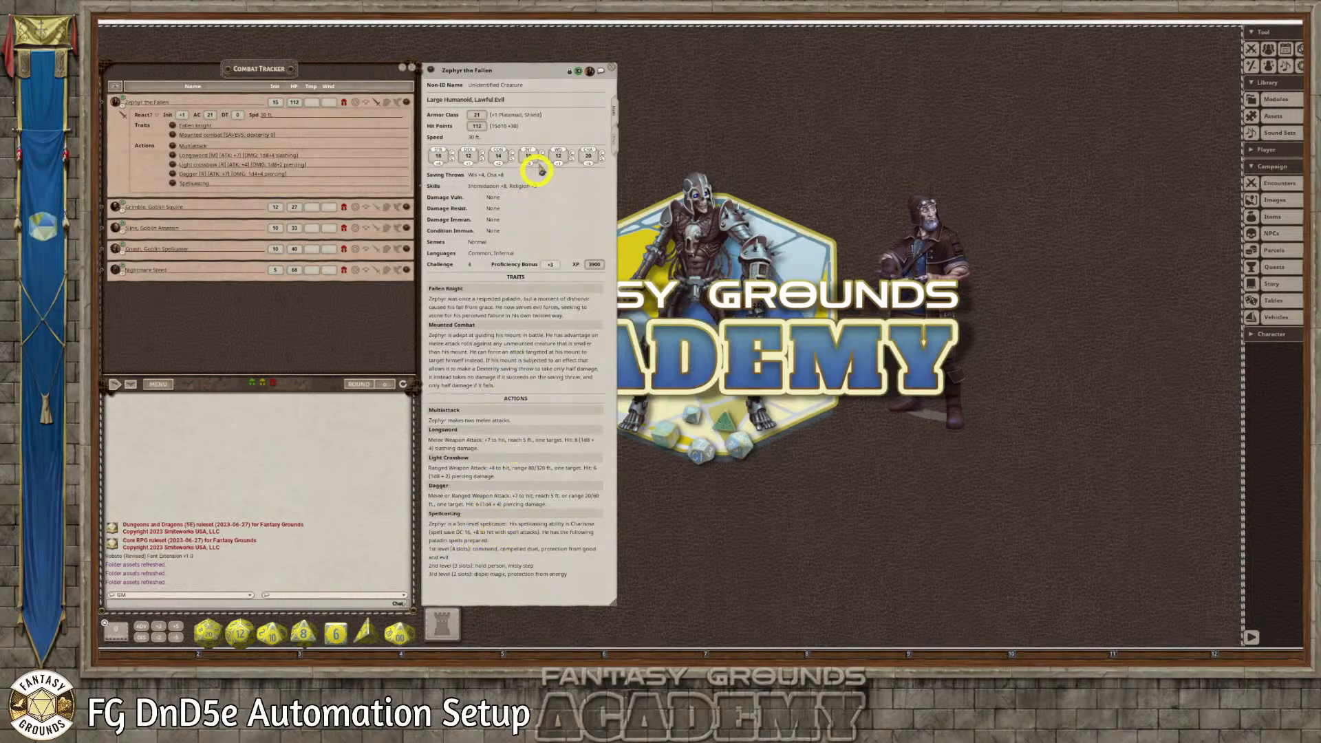
Unlock Zephyr's record and add a trait named Spellcasting containing a copy of the Spellcasting action's text
scroll(536, 472, down, 3)
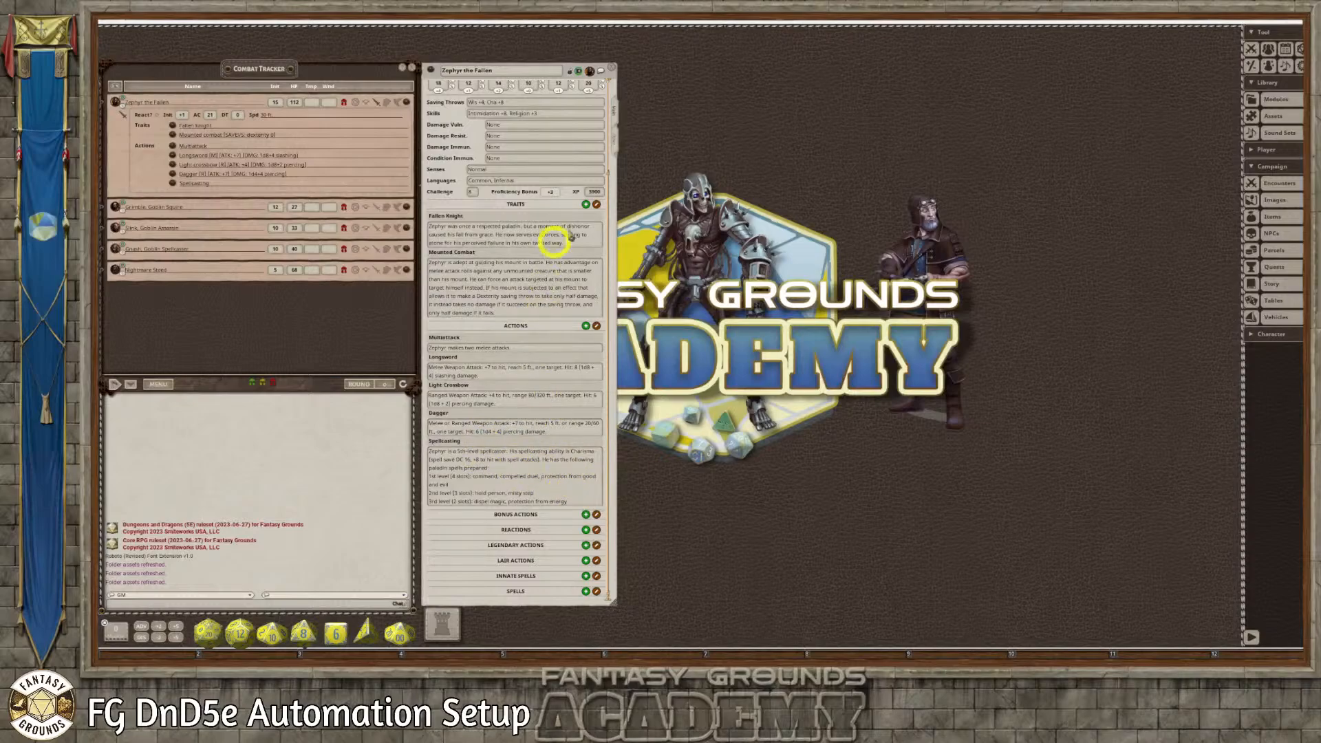
click(585, 206)
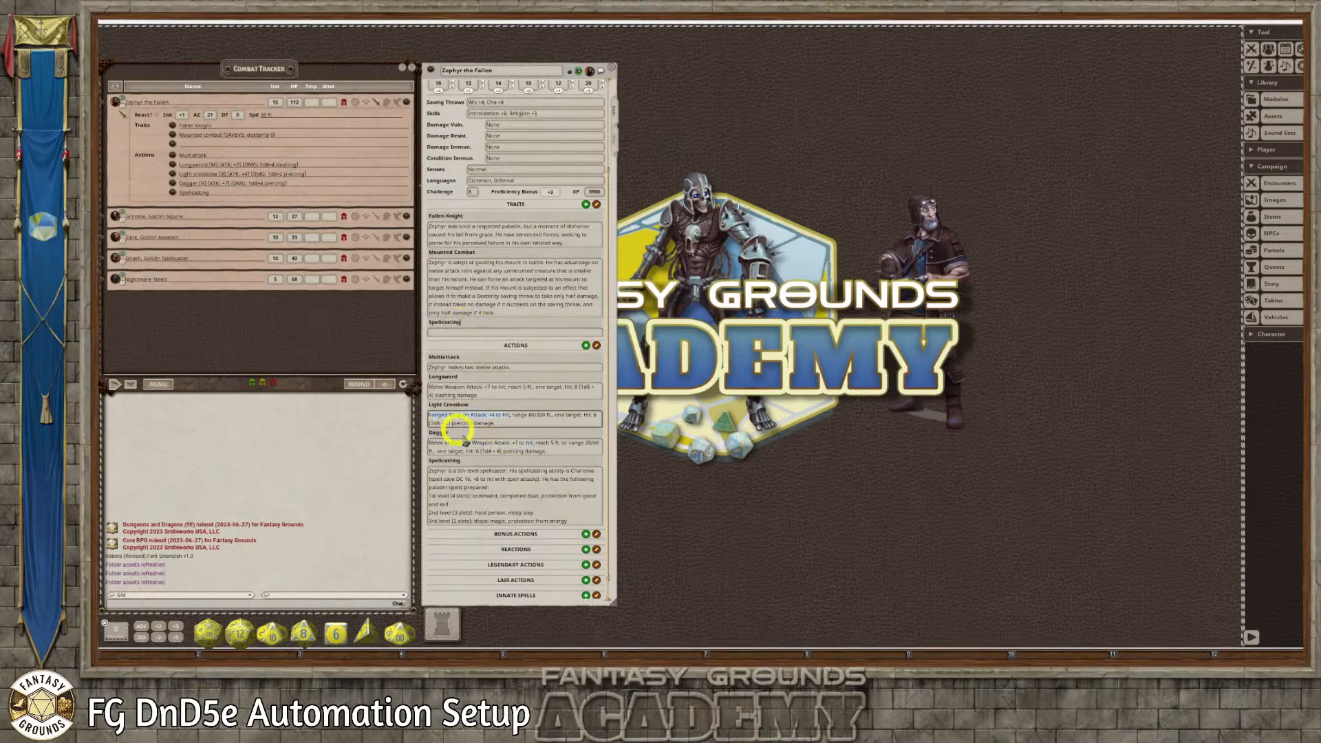
click(544, 512)
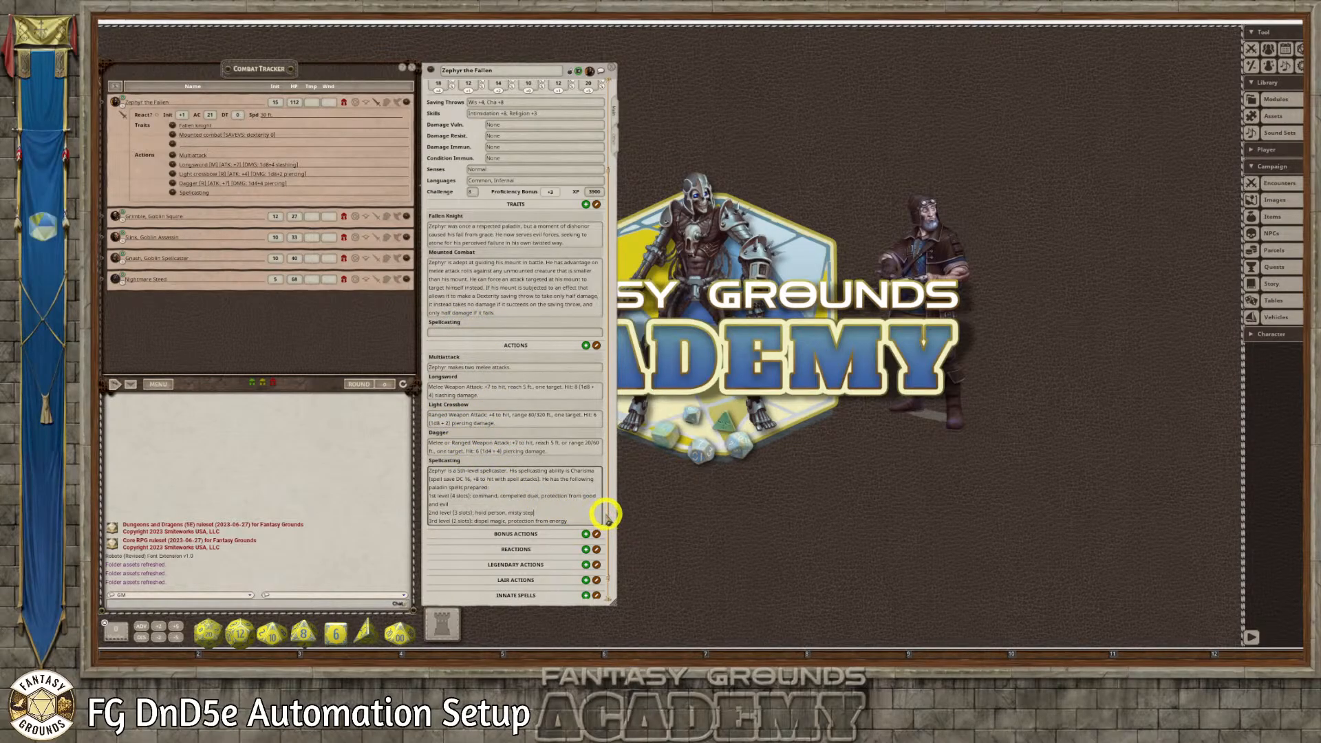
key(ctrl+a)
key(ctrl+c)
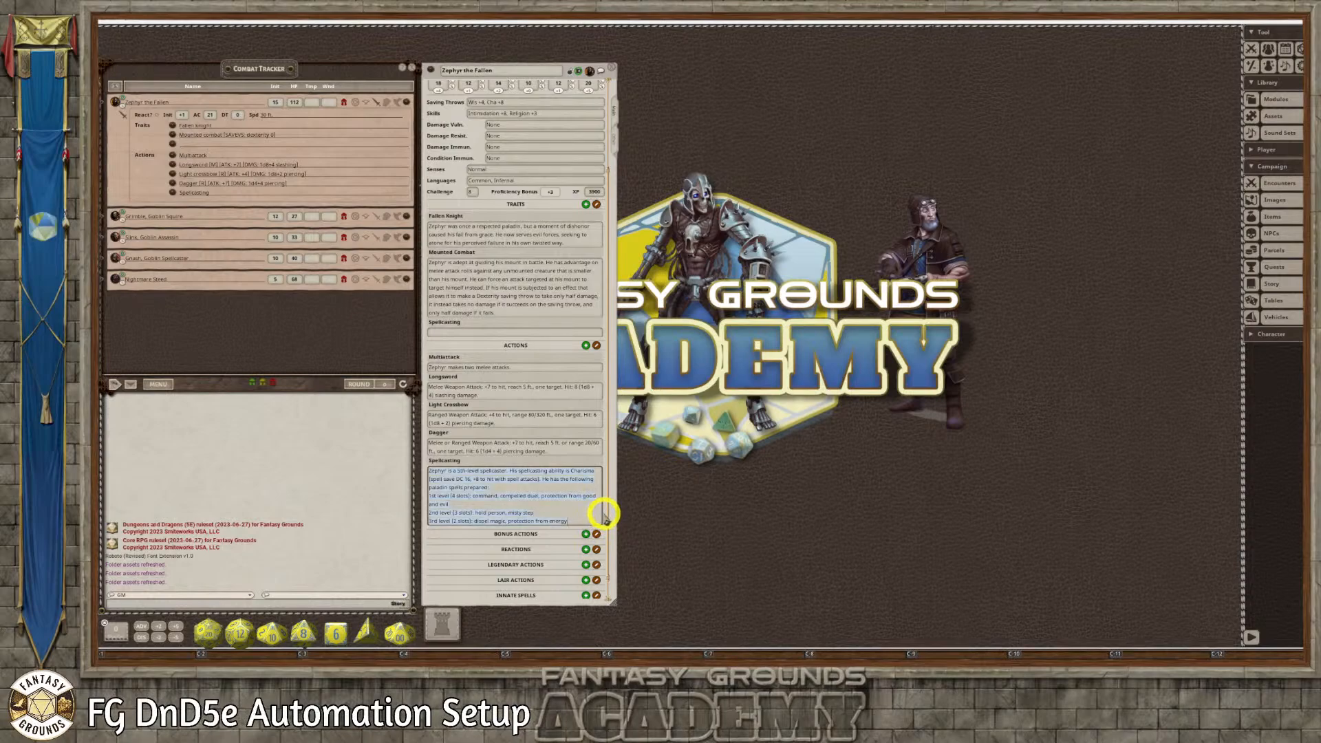
click(442, 333)
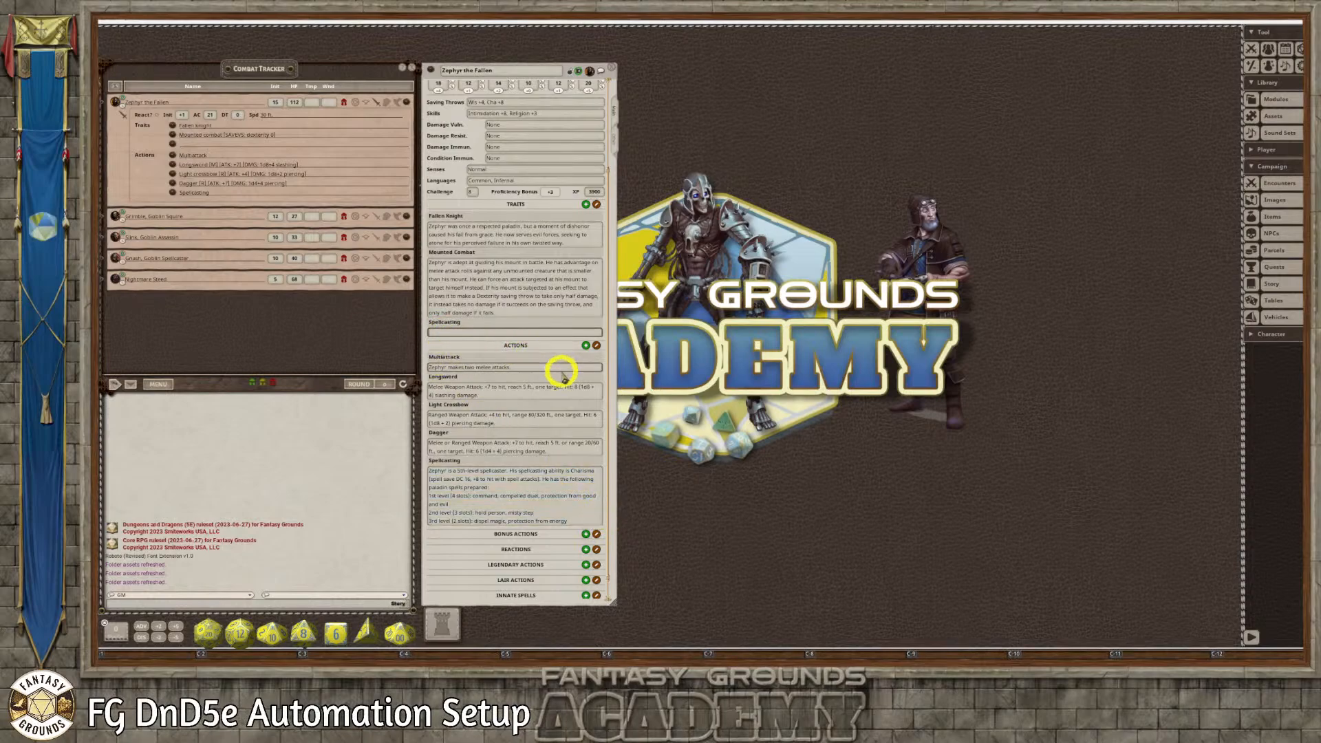
key(ctrl+v)
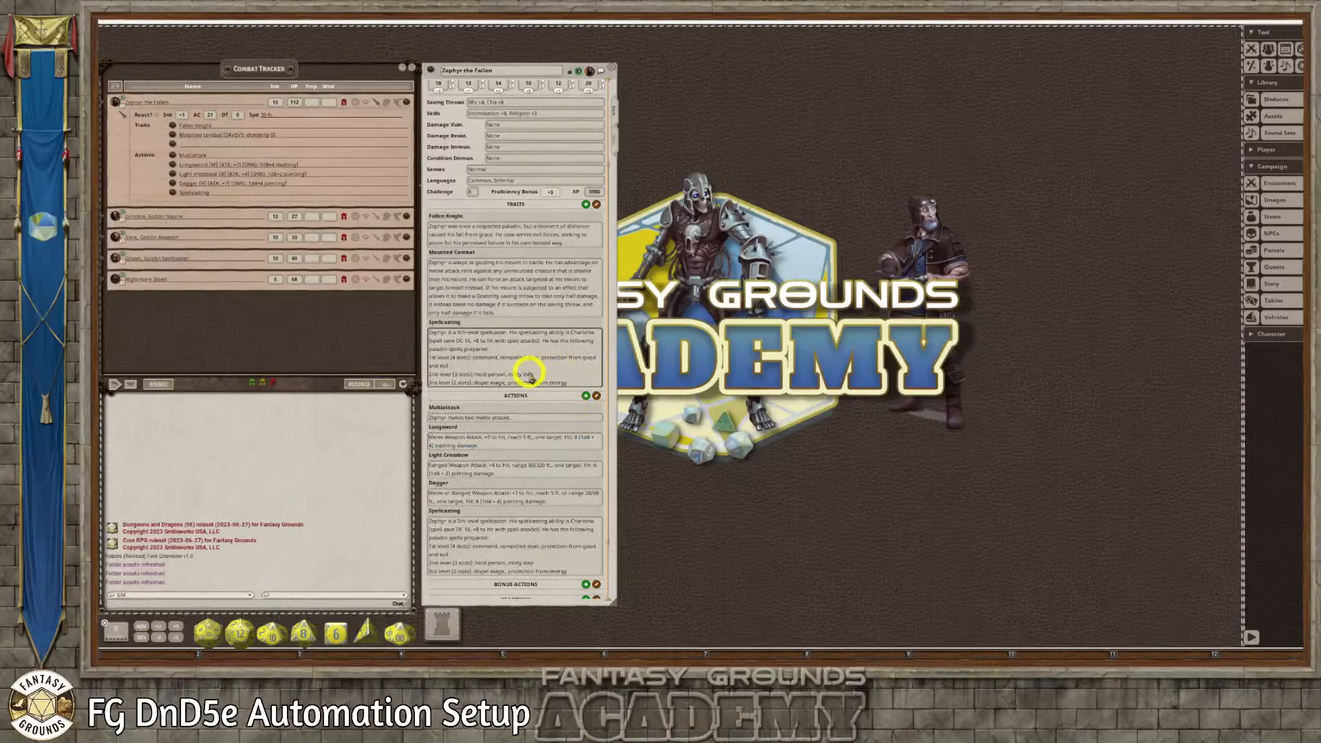
Delete the Spellcasting entry from Zephyr's actions and lock the record
scroll(589, 516, down, 3)
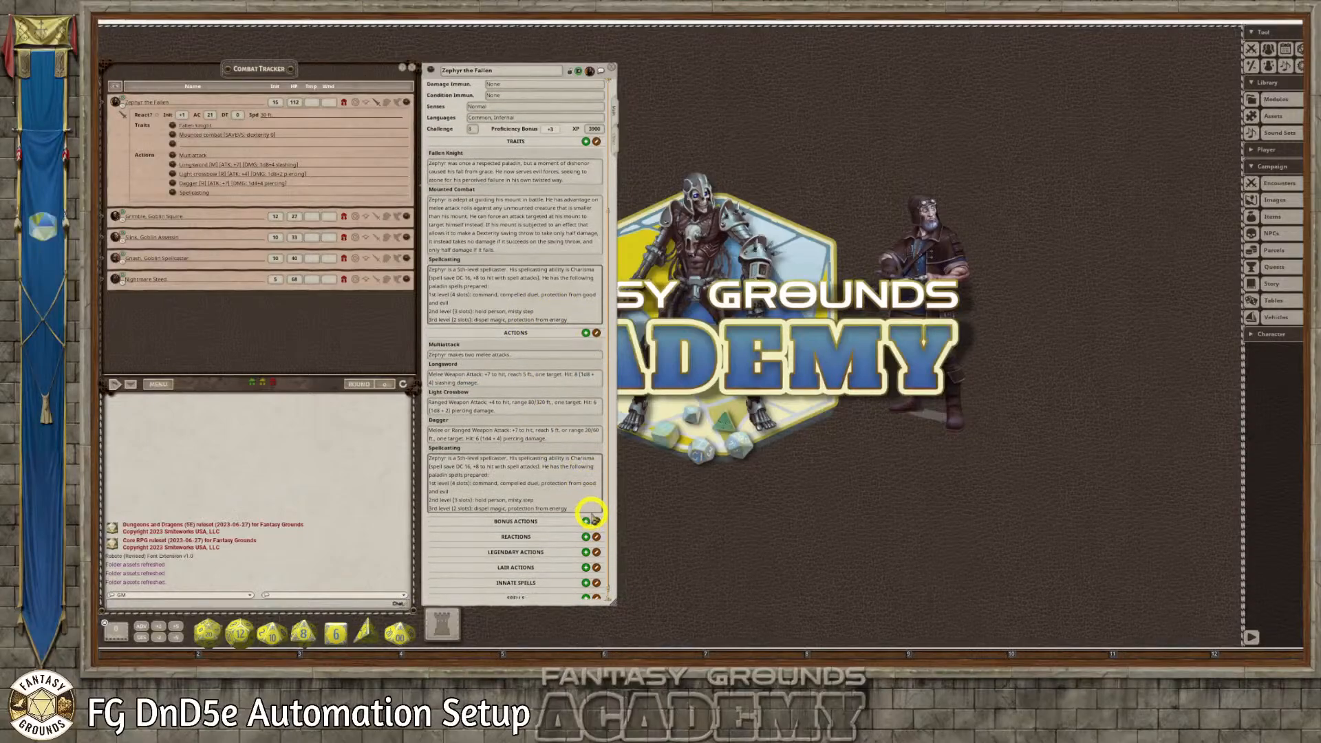
click(596, 326)
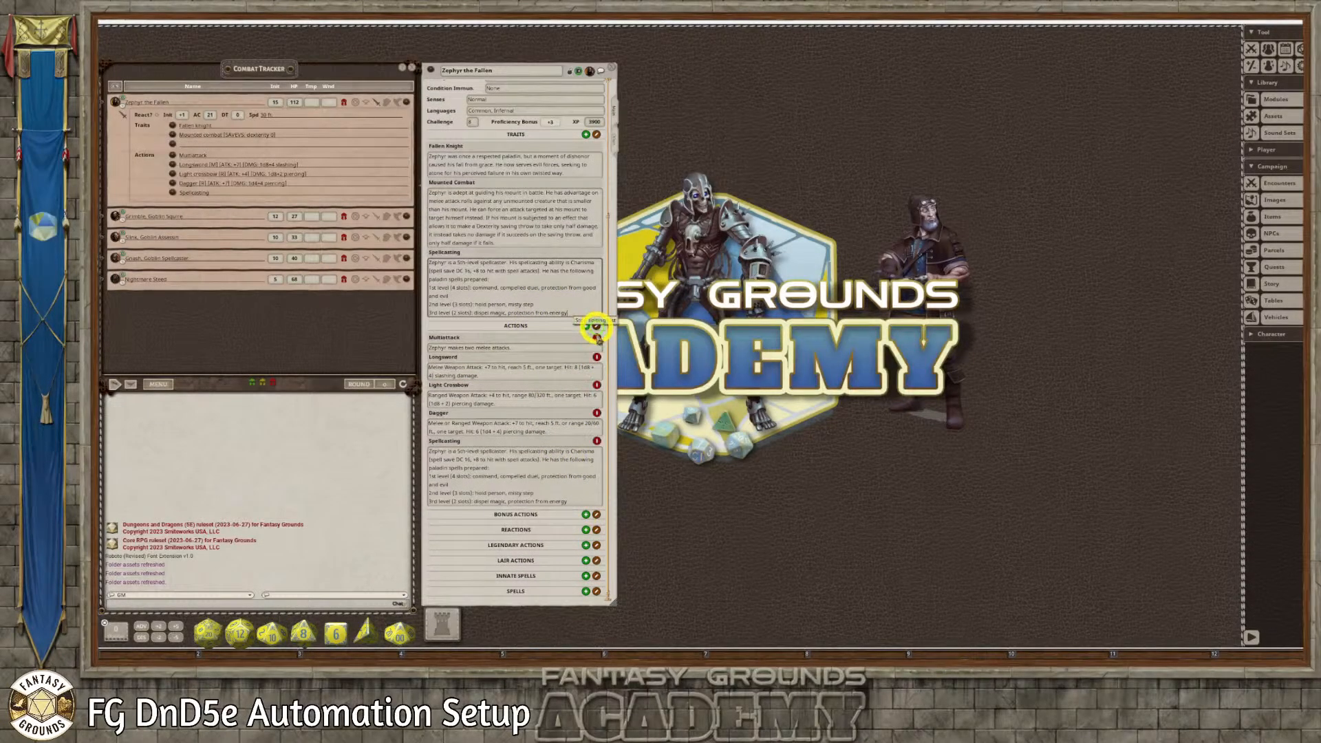
click(596, 442)
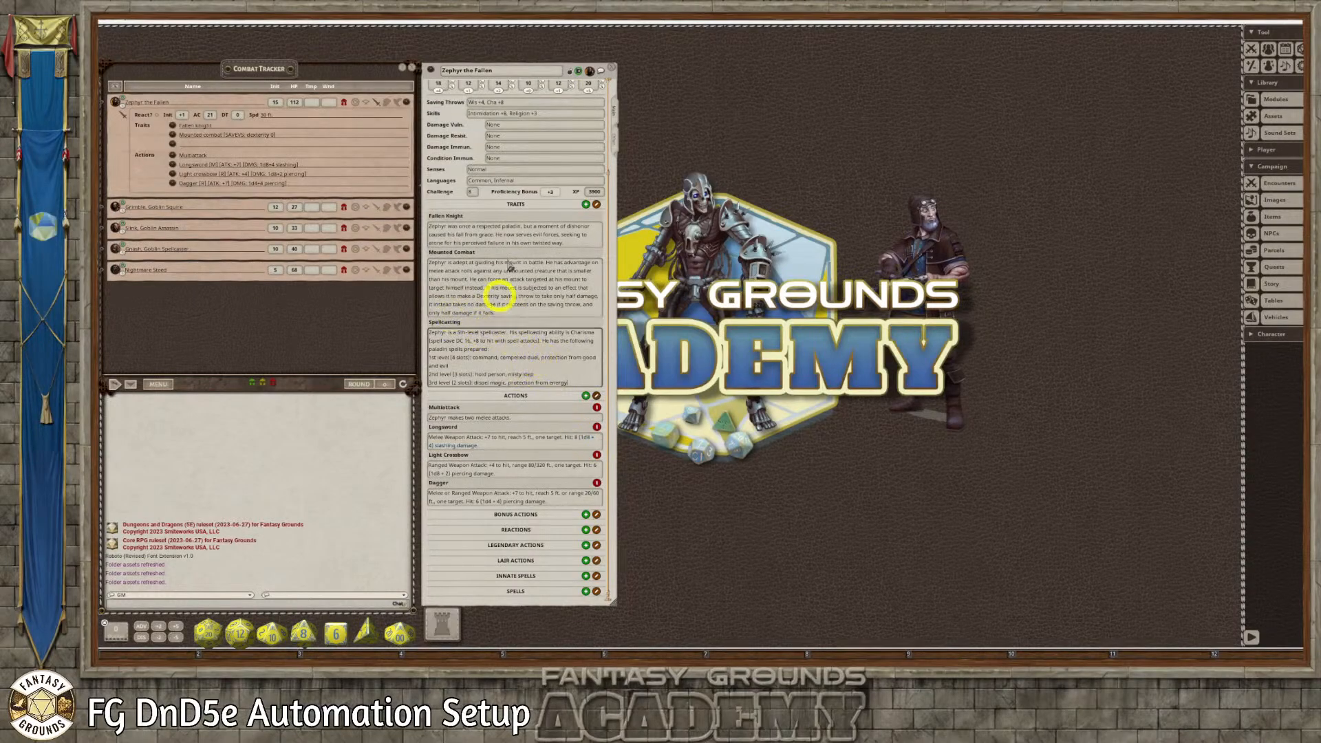
click(572, 73)
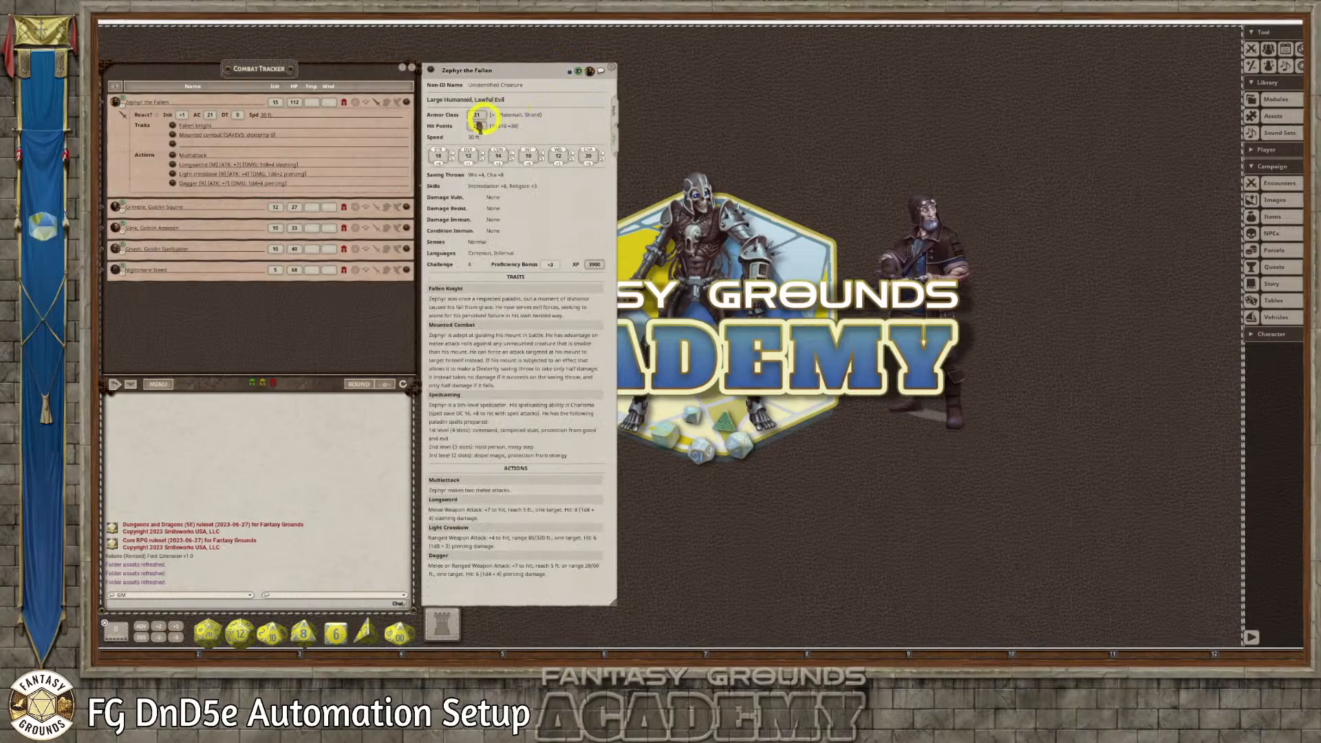
Delete Zephyr the Fallen from the Combat Tracker and reopen the NPC list
click(405, 103)
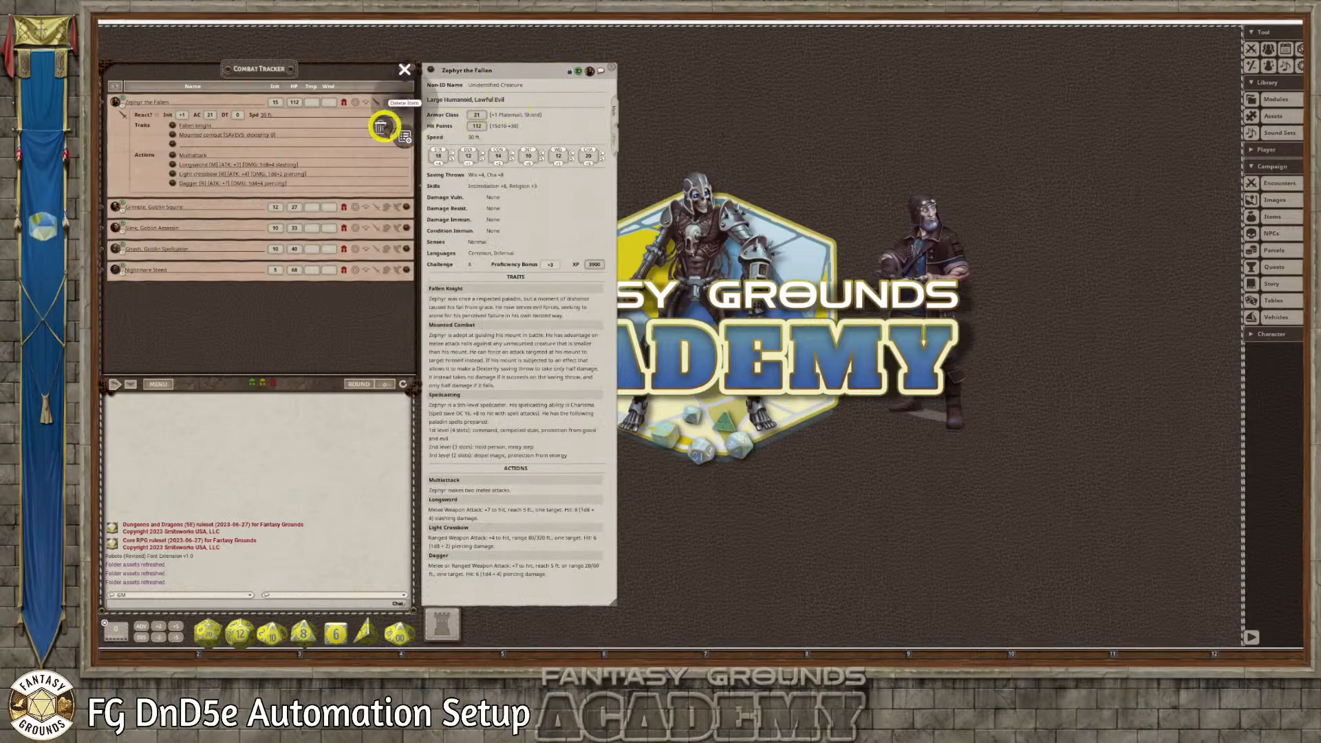
click(381, 128)
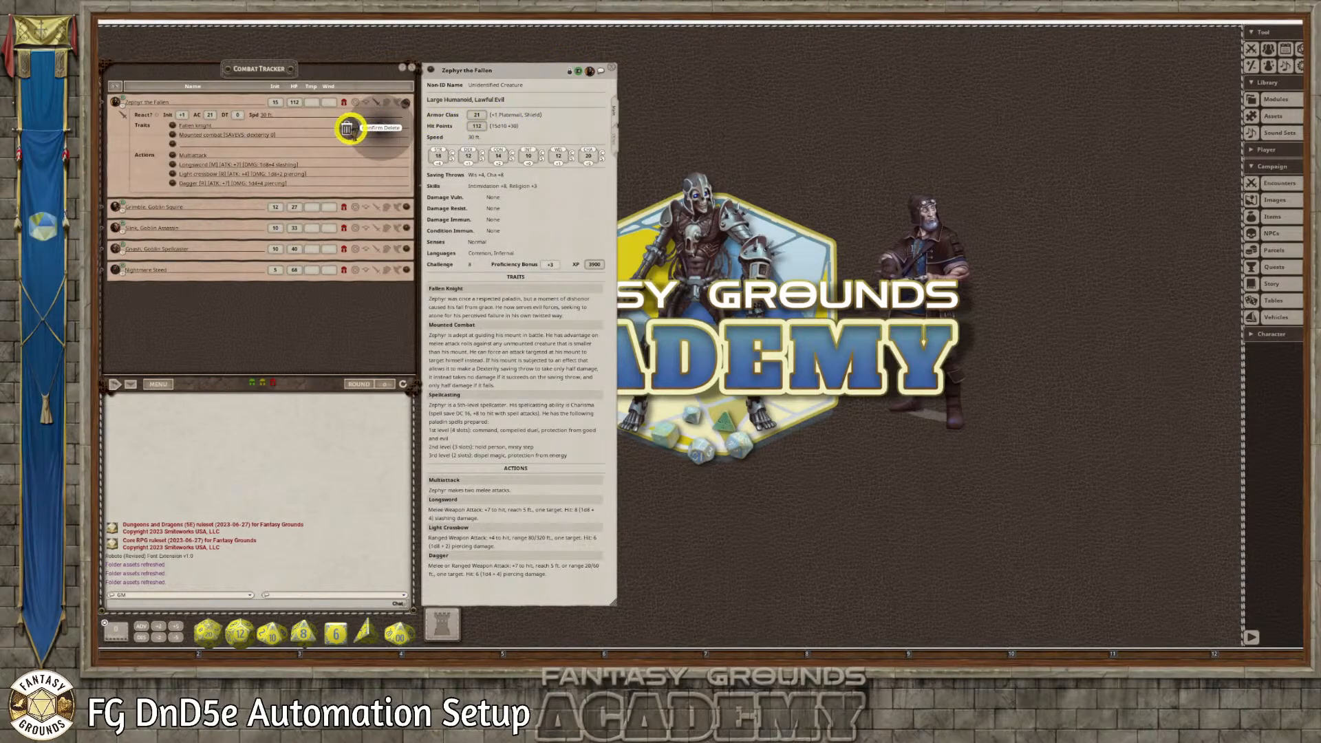
click(348, 128)
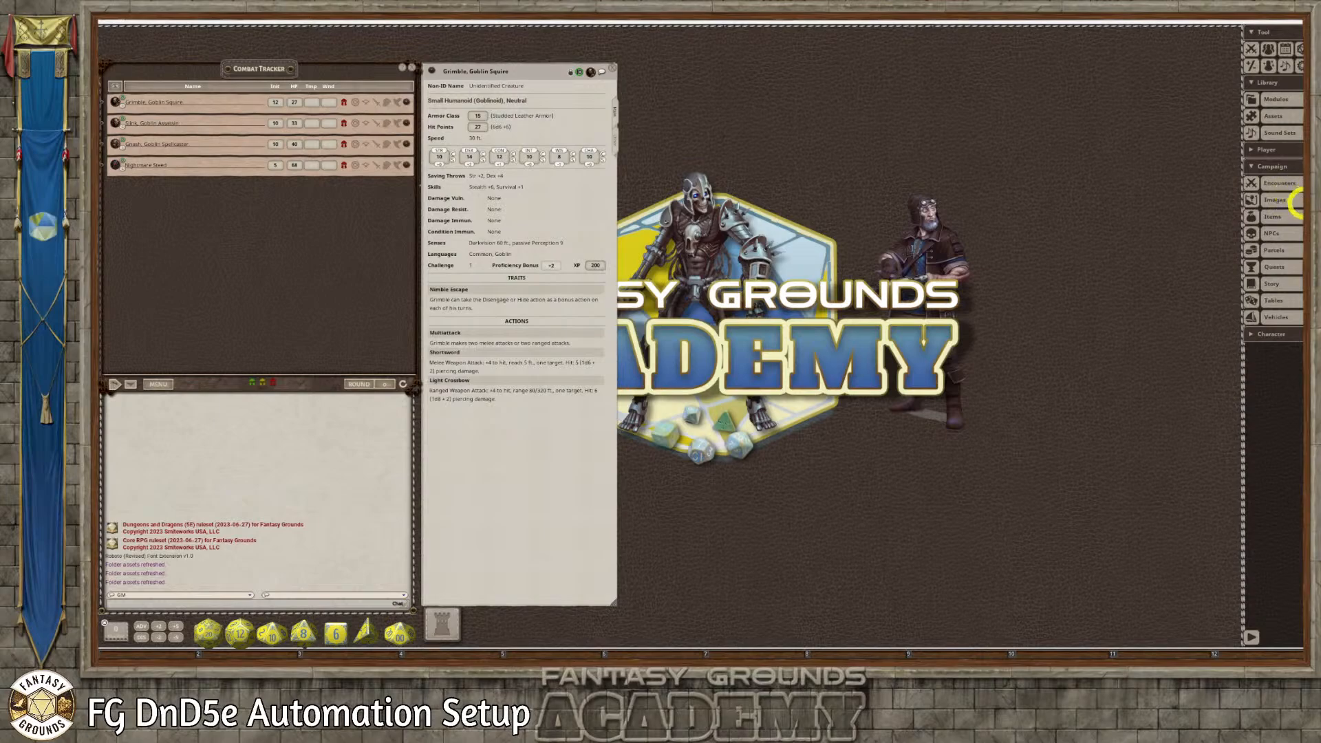
click(1293, 235)
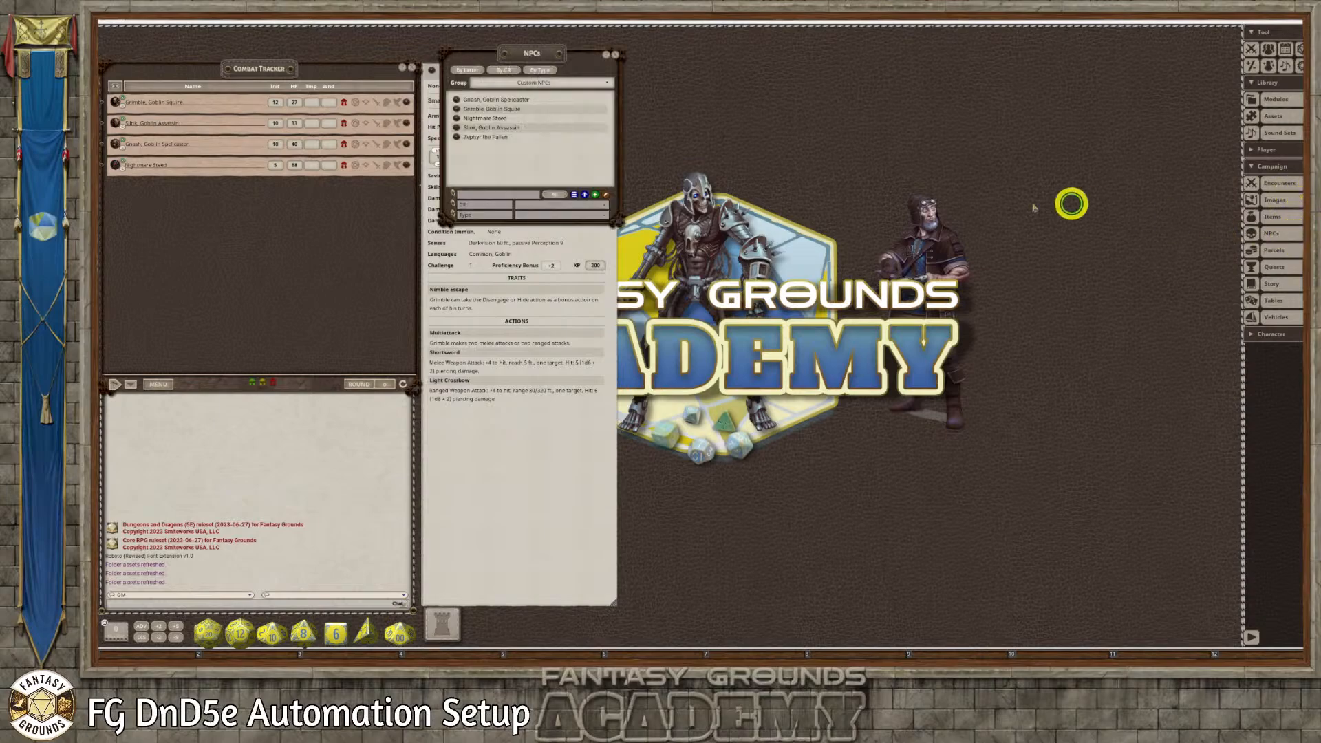
Add Zephyr the Fallen from the NPC list to the Combat Tracker and open his tracker record beside it
drag(543, 53, 734, 92)
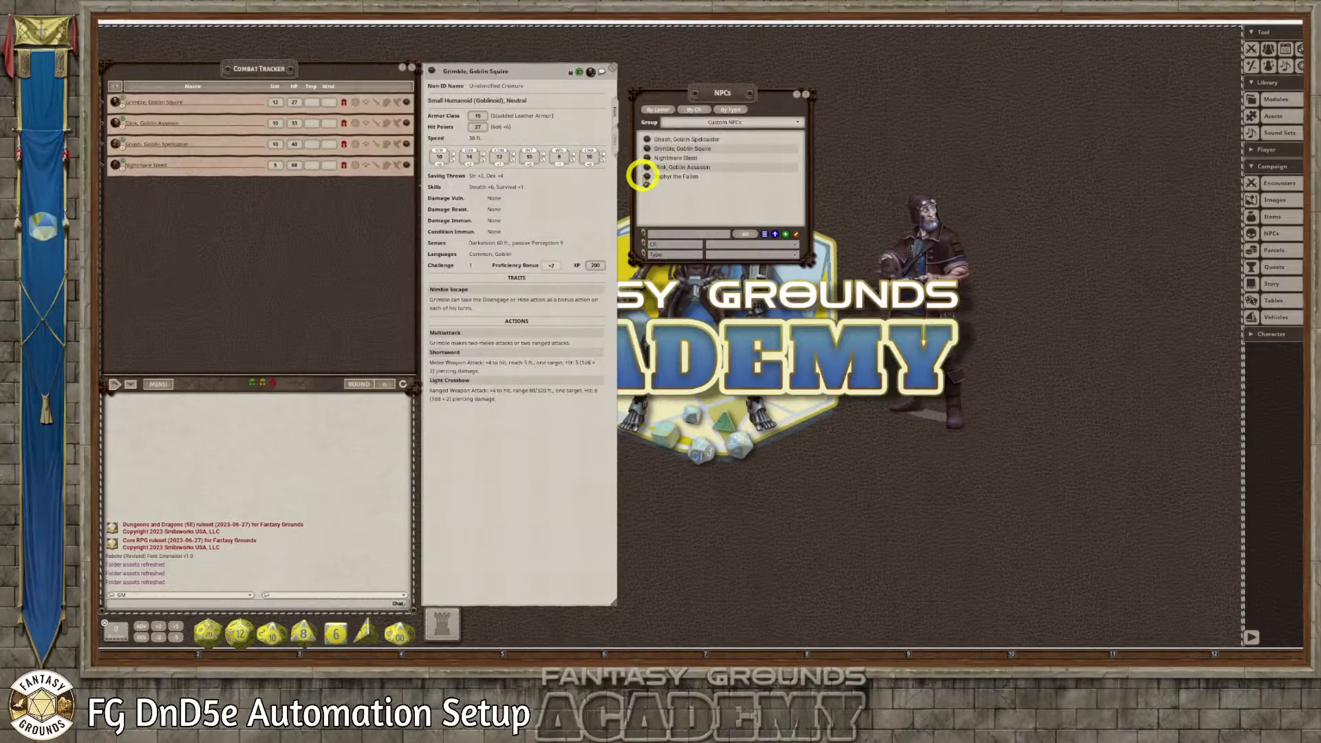
drag(645, 177, 234, 200)
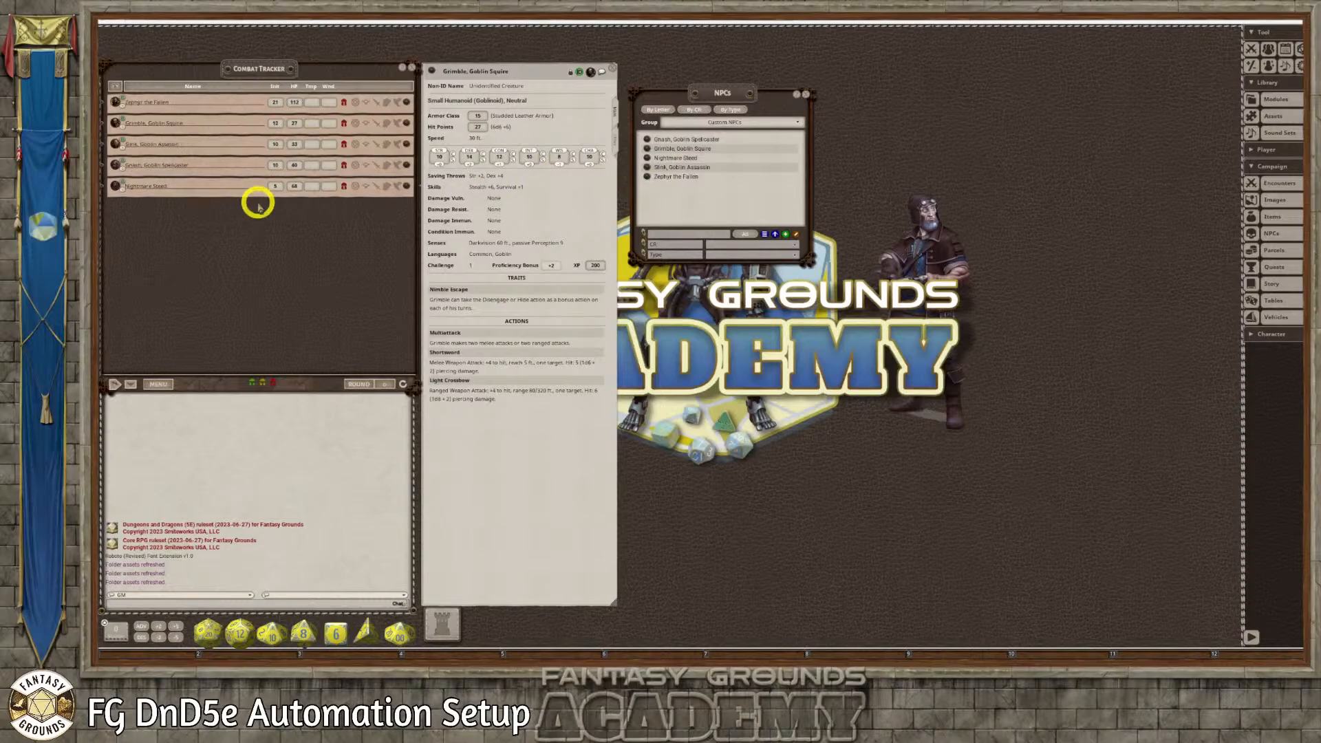
click(406, 102)
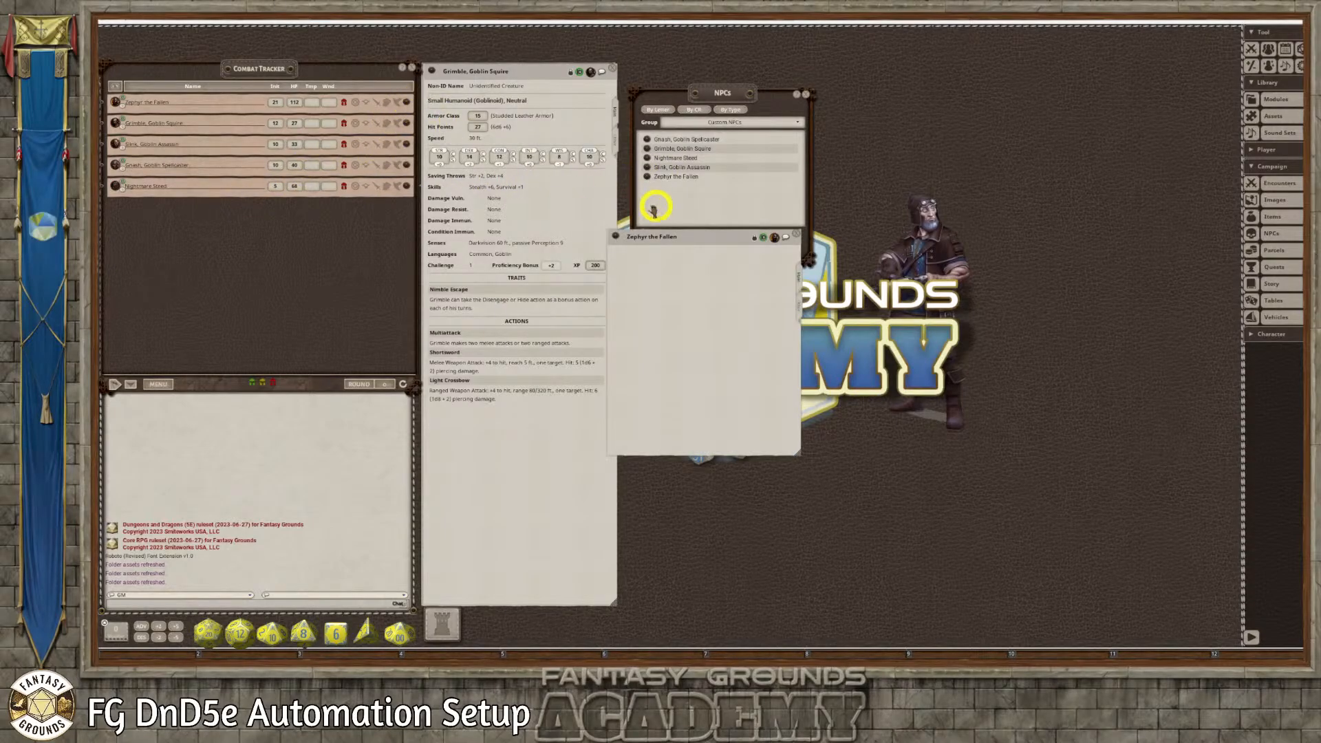
drag(700, 233, 514, 67)
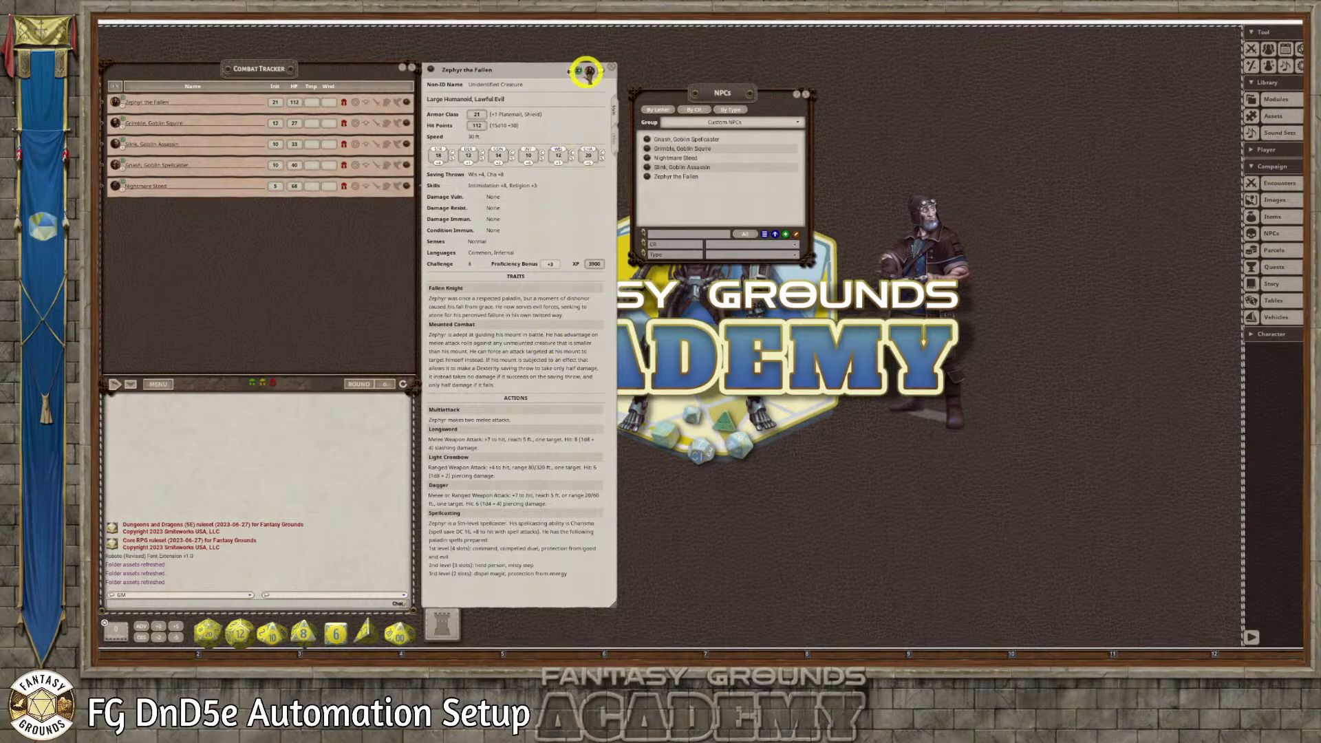
Add a trait named Spellcasting with a copy of the Spellcasting action's text to Zephyr's tracker record, and relock the record
click(568, 77)
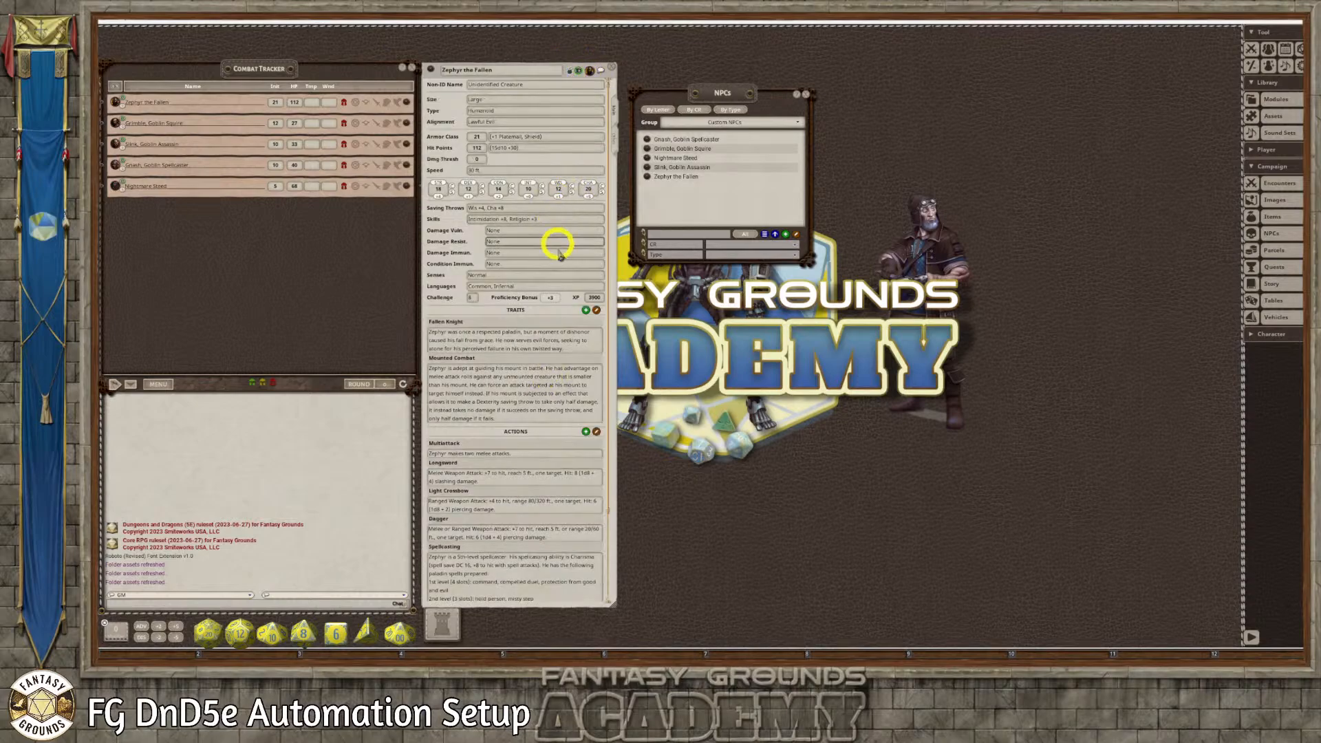
scroll(559, 262, down, 3)
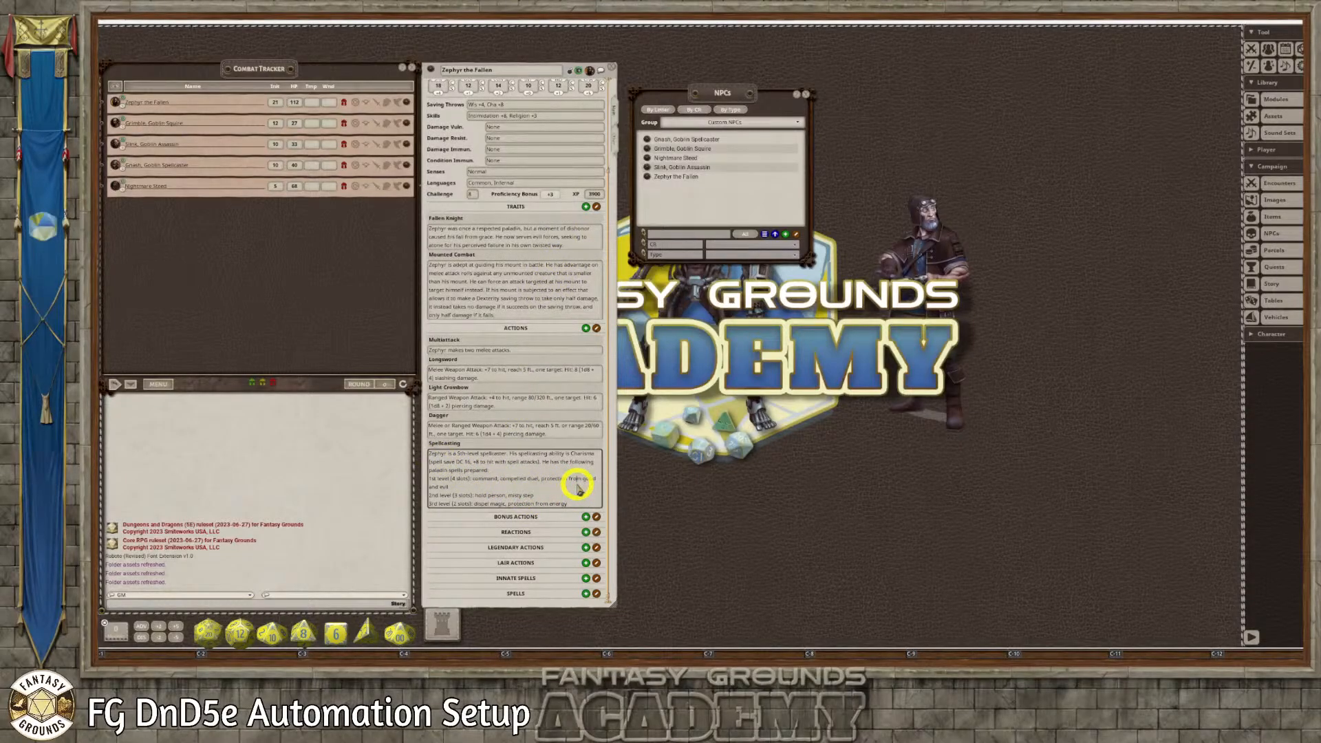
key(ctrl+a)
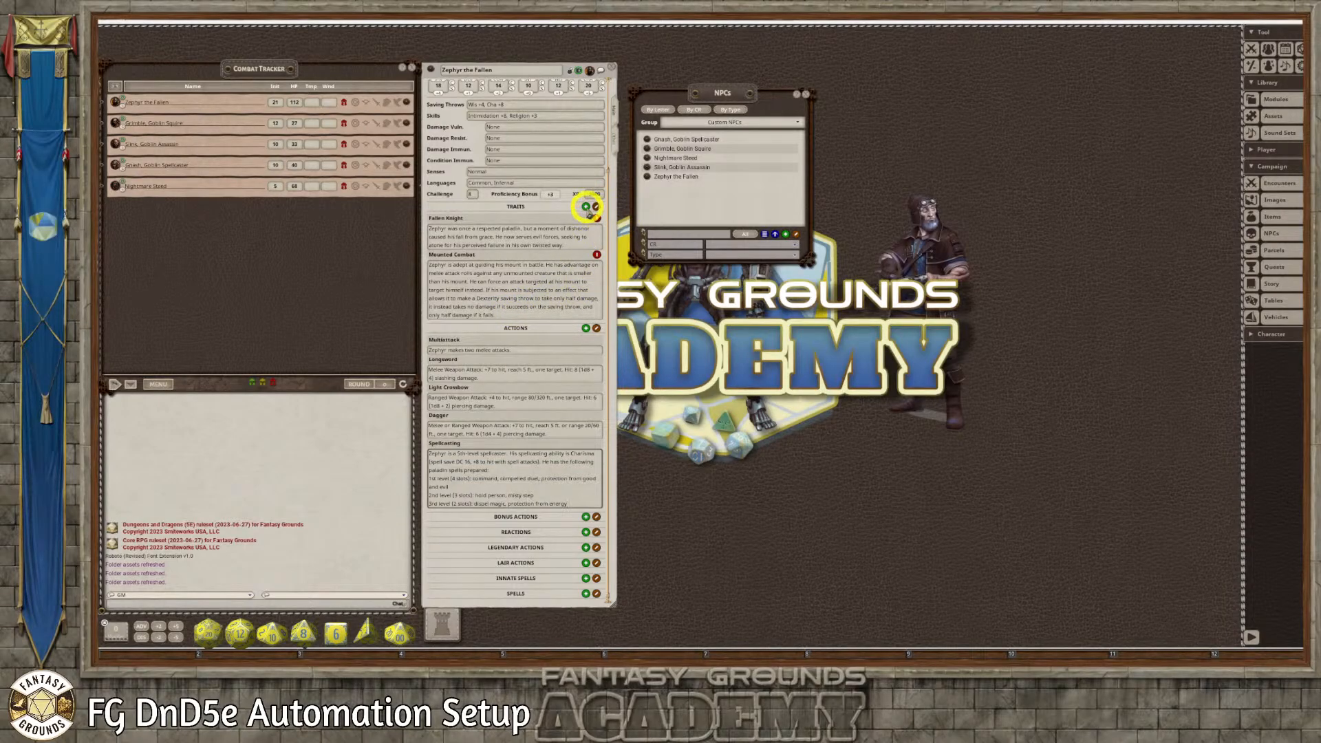
click(585, 206)
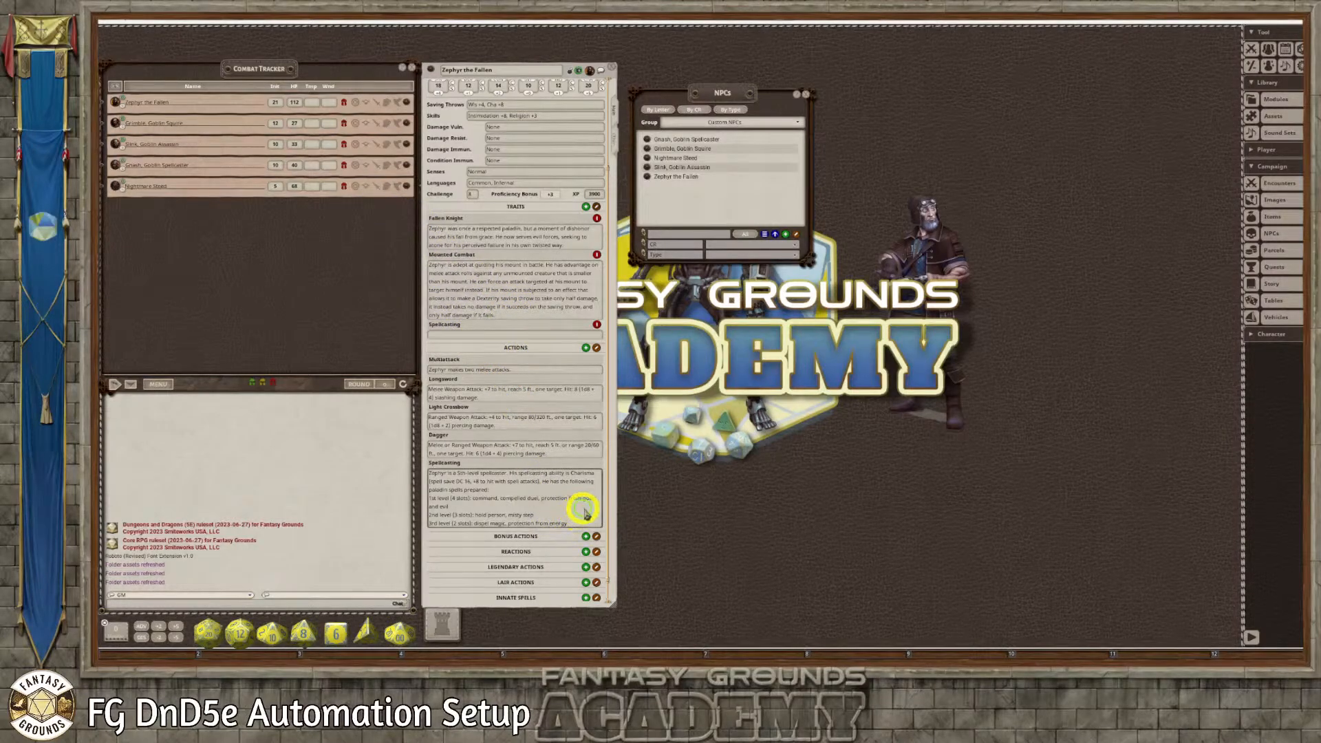
key(ctrl+a)
key(ctrl+c)
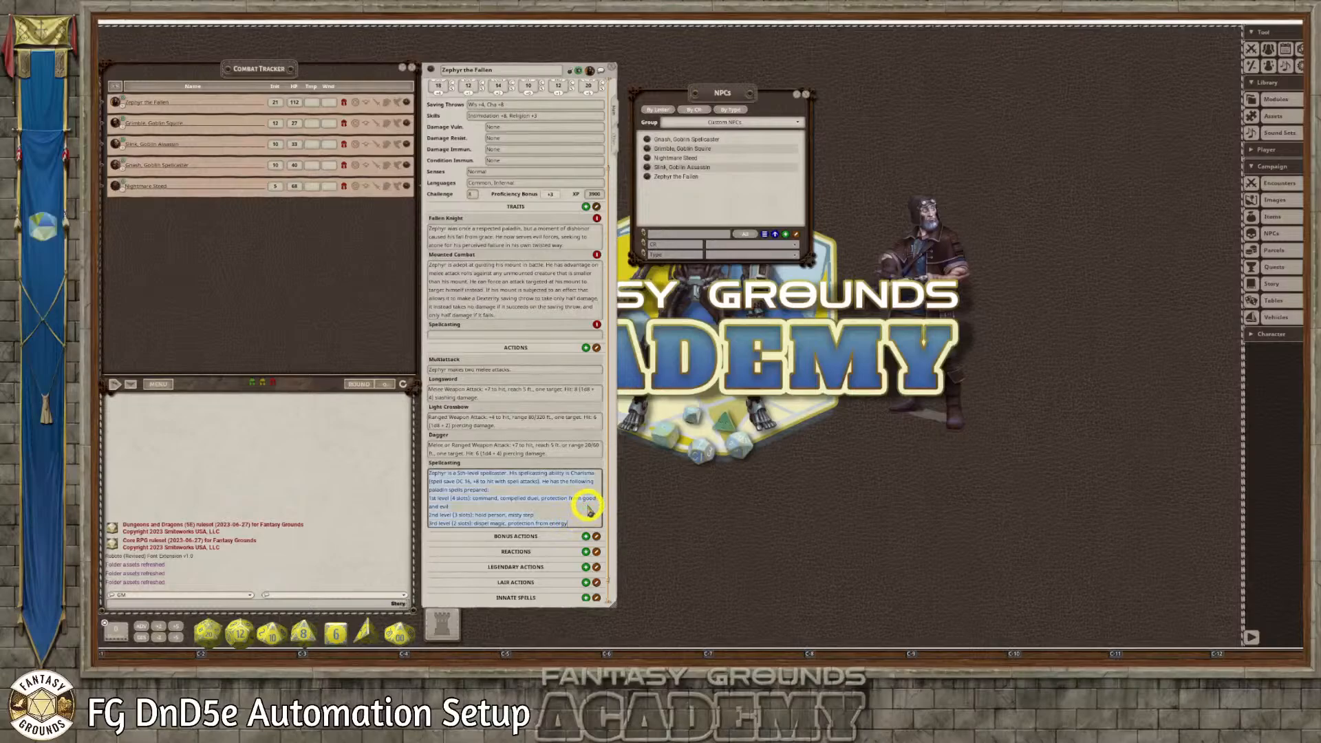
click(467, 336)
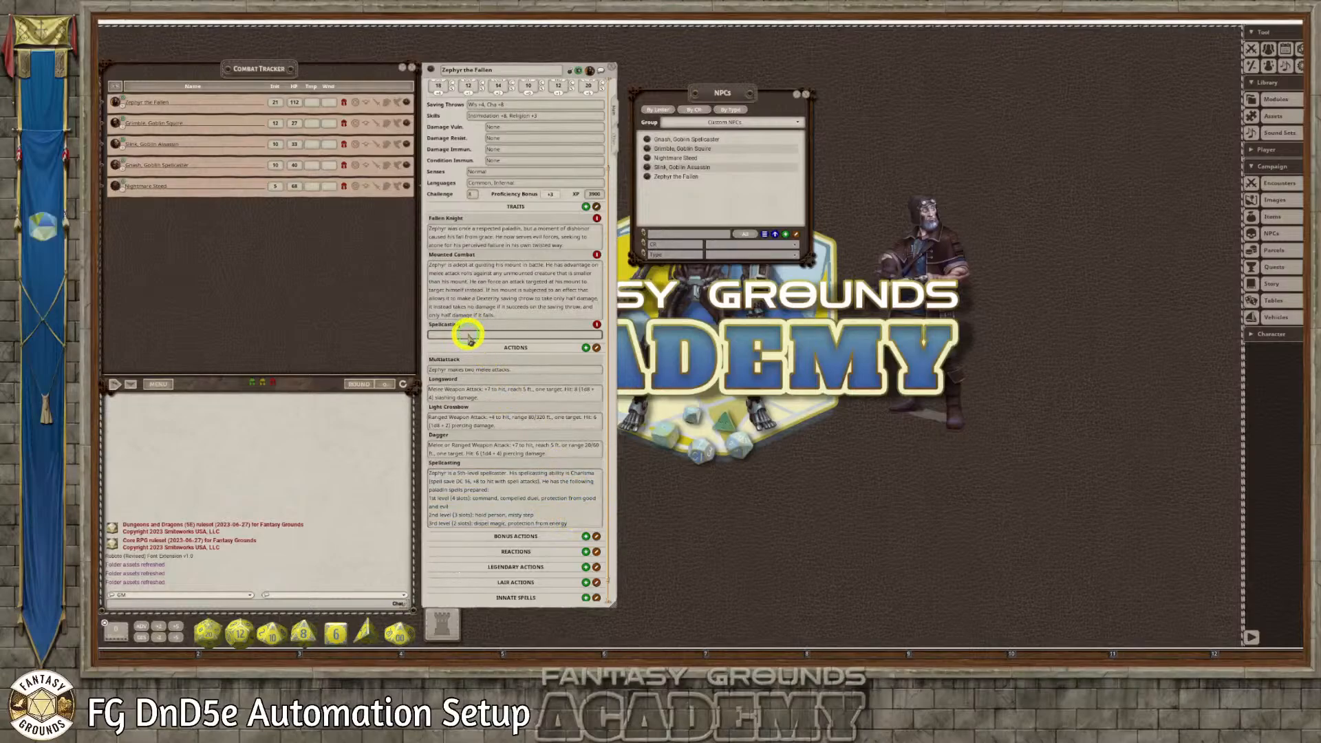
key(ctrl+v)
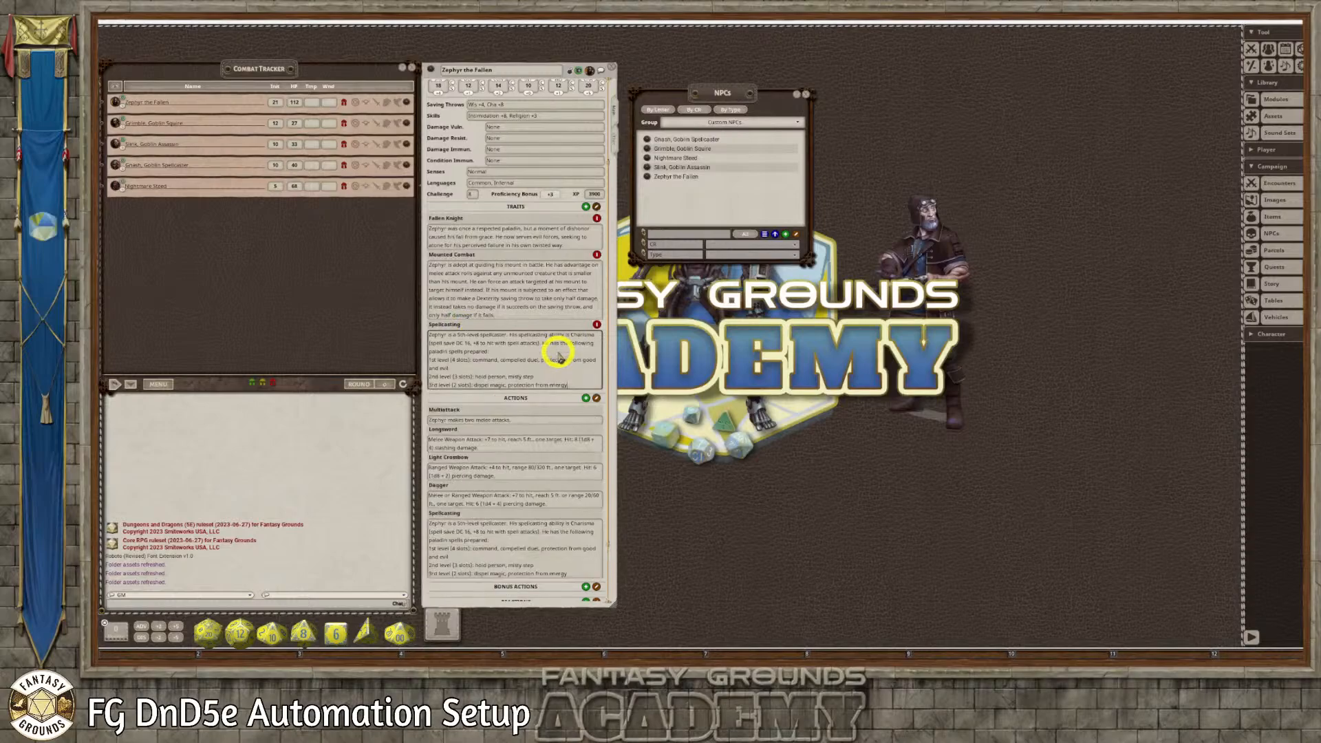
scroll(547, 371, down, 1)
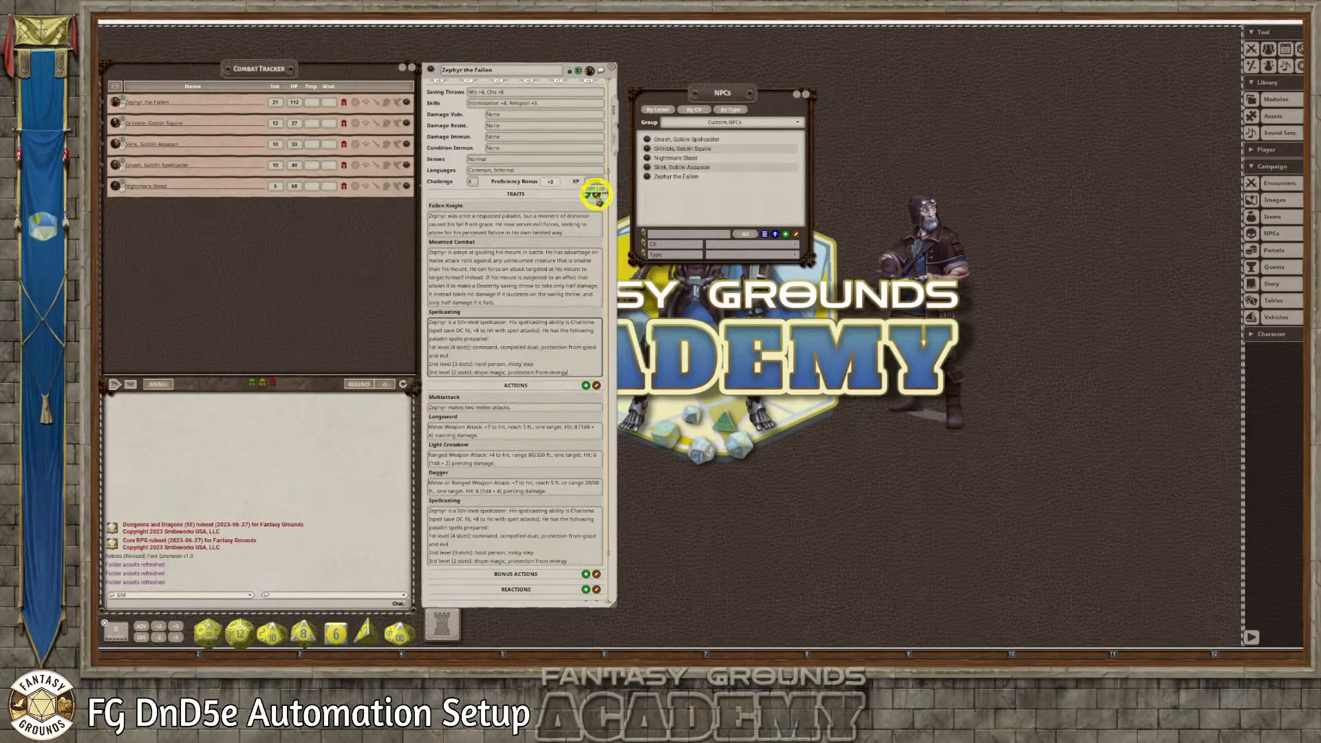
scroll(554, 365, down, 3)
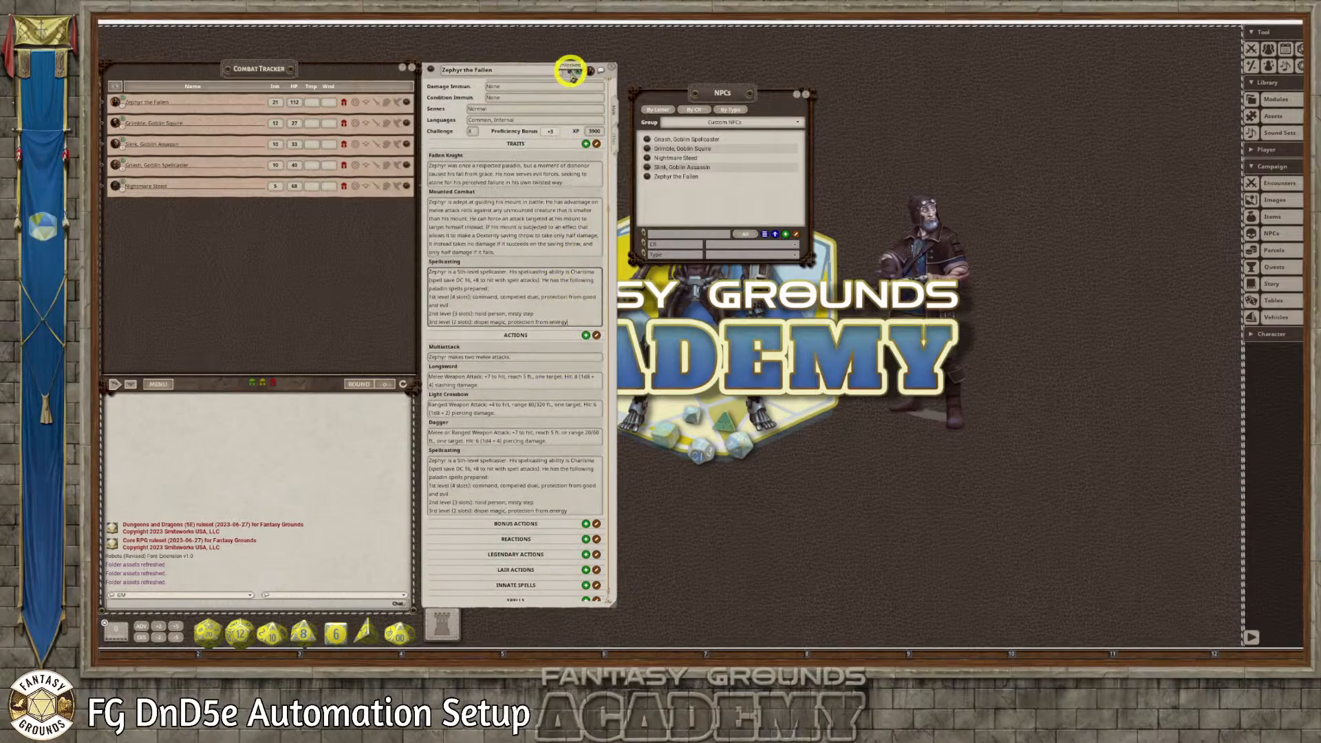
click(570, 71)
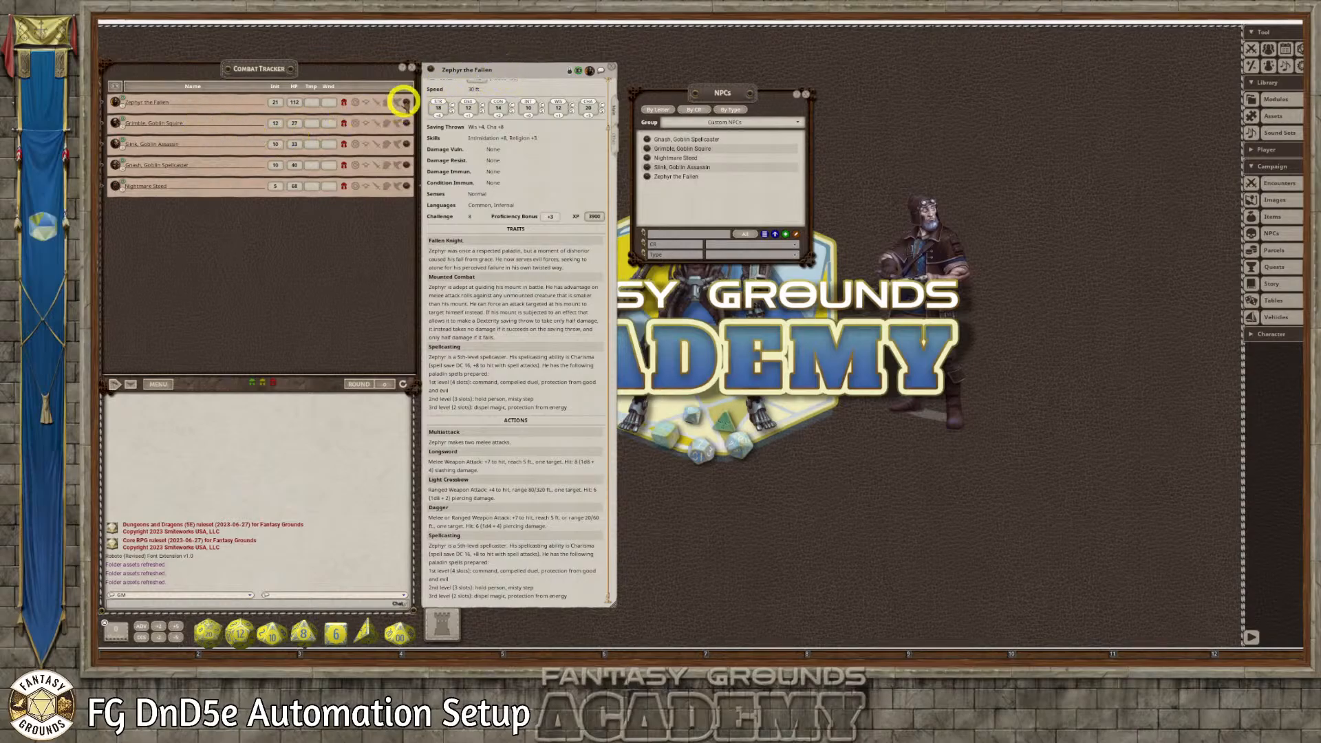
Delete Zephyr the Fallen from the Combat Tracker, discarding his edited tracker copy
right_click(407, 101)
click(382, 124)
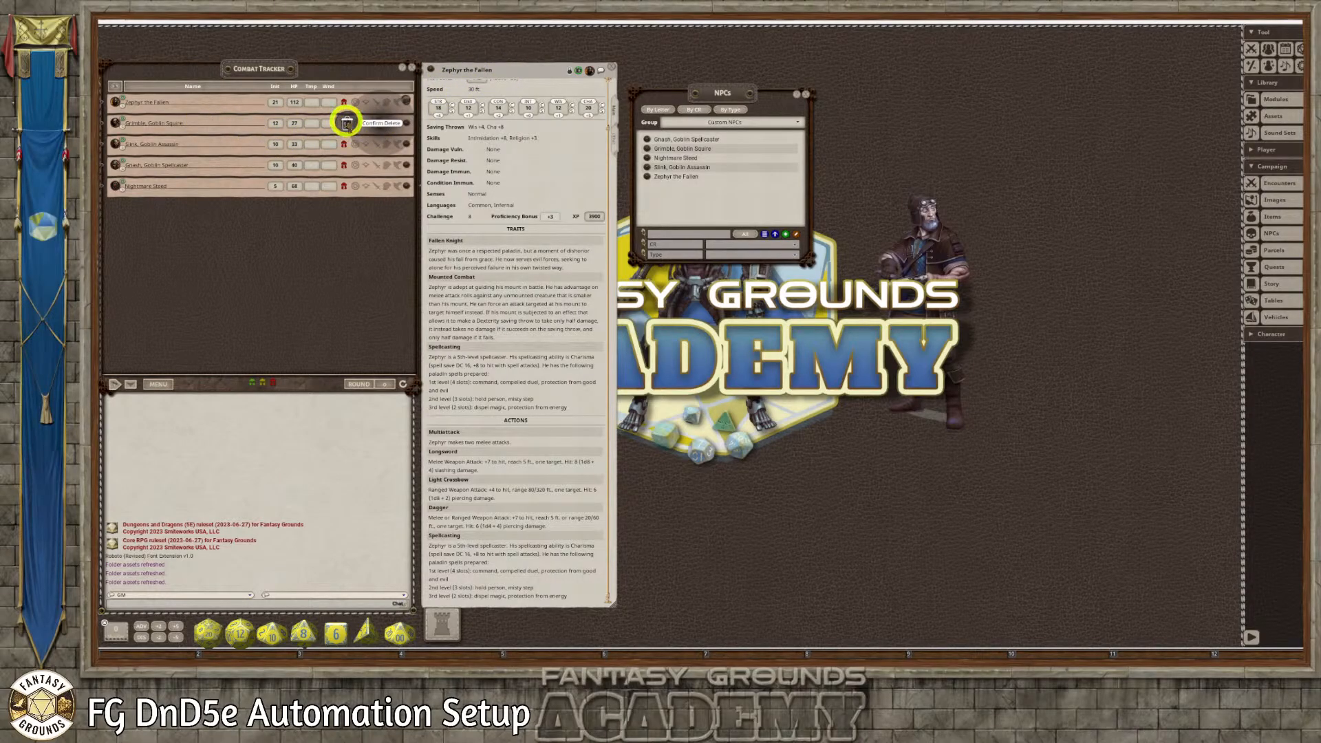
click(347, 122)
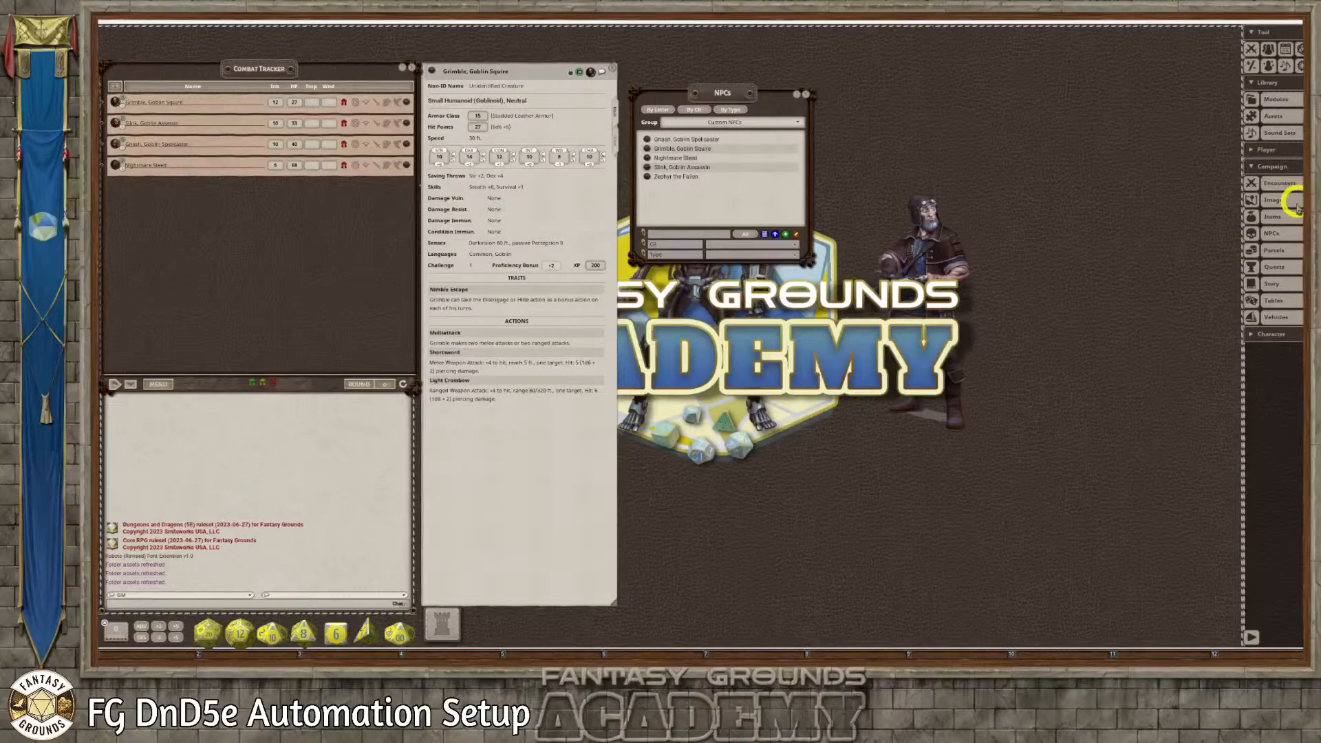
Open Zephyr the Fallen's original record from the NPC list and place it beside the Combat Tracker
click(647, 177)
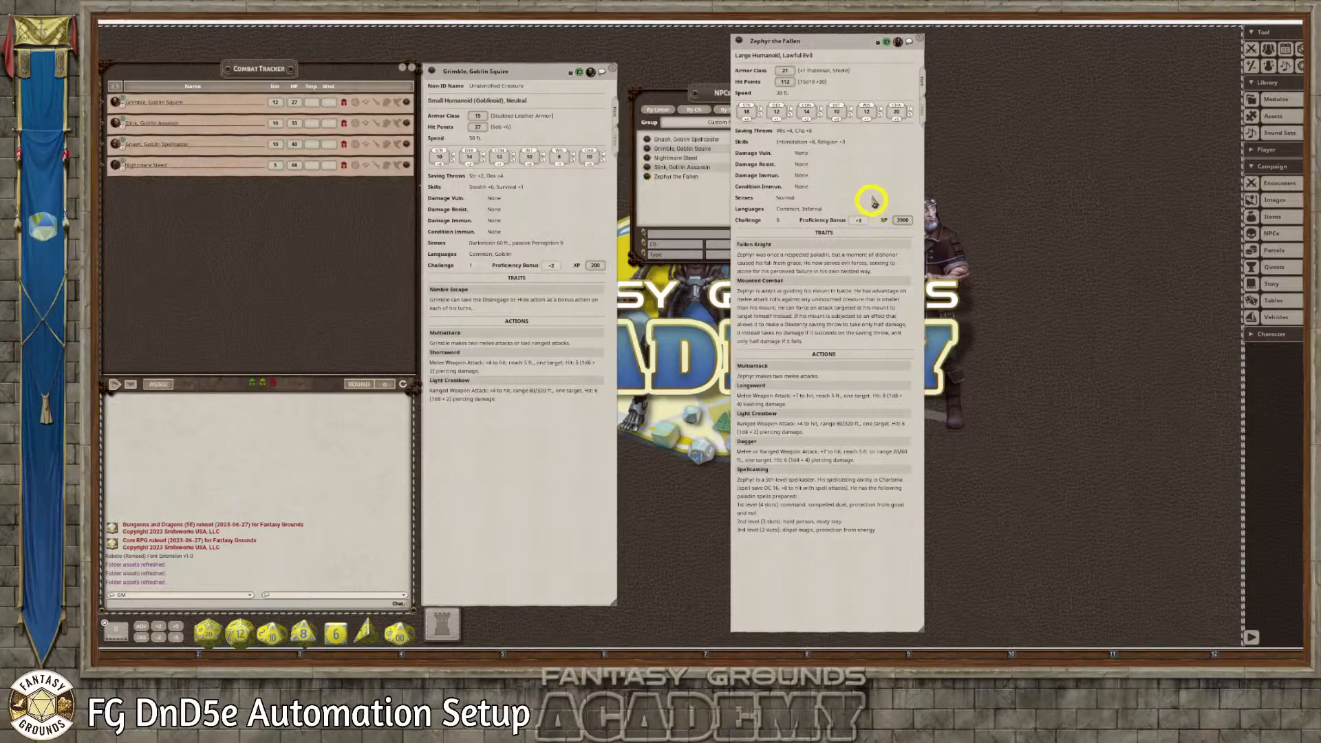
drag(870, 200, 571, 217)
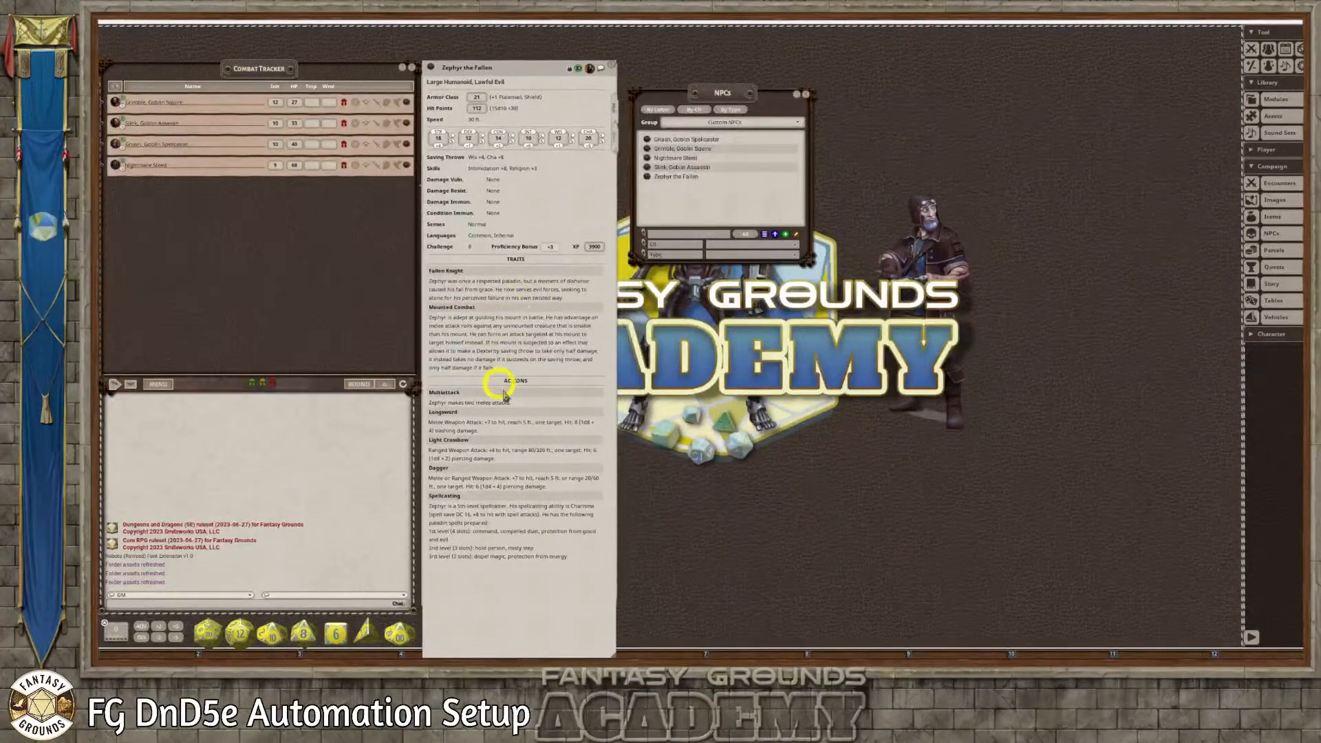
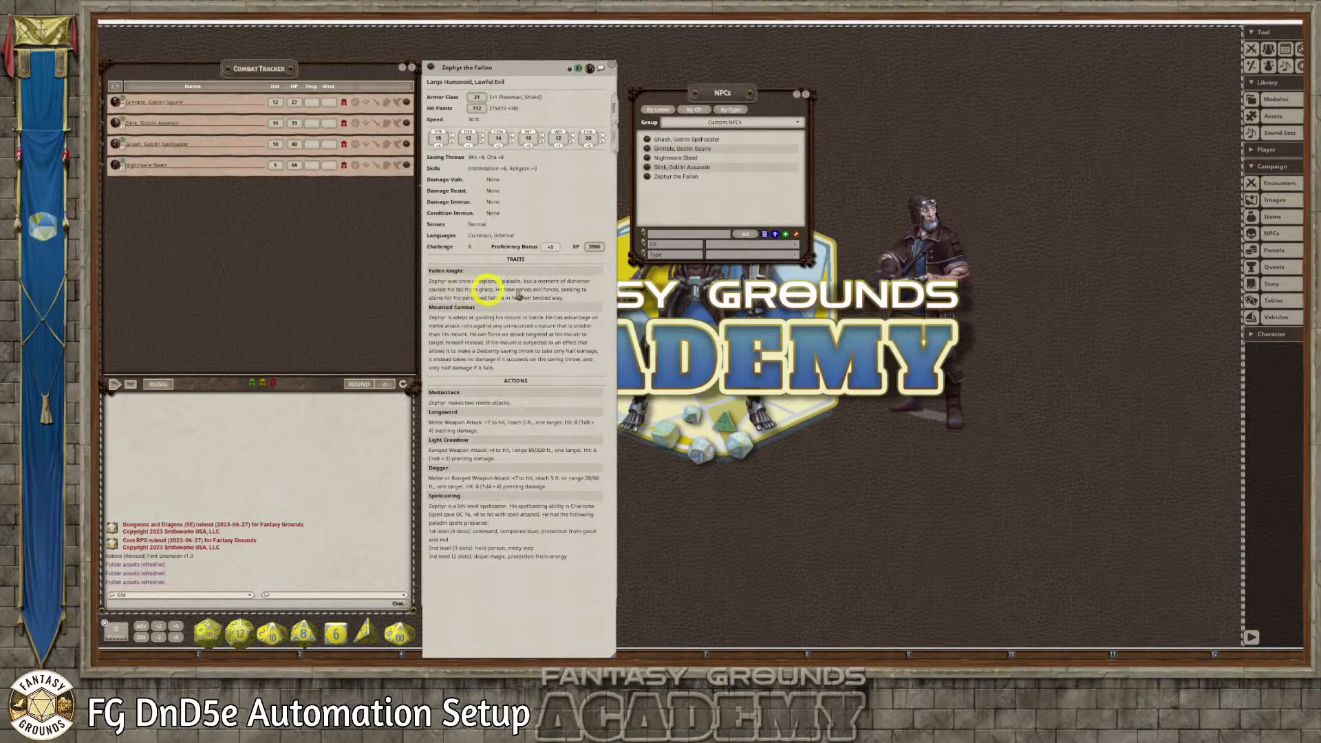
Unlock Zephyr the Fallen's original record and add a trait named Spellcasting containing a copy of the Spellcasting action's text
click(571, 71)
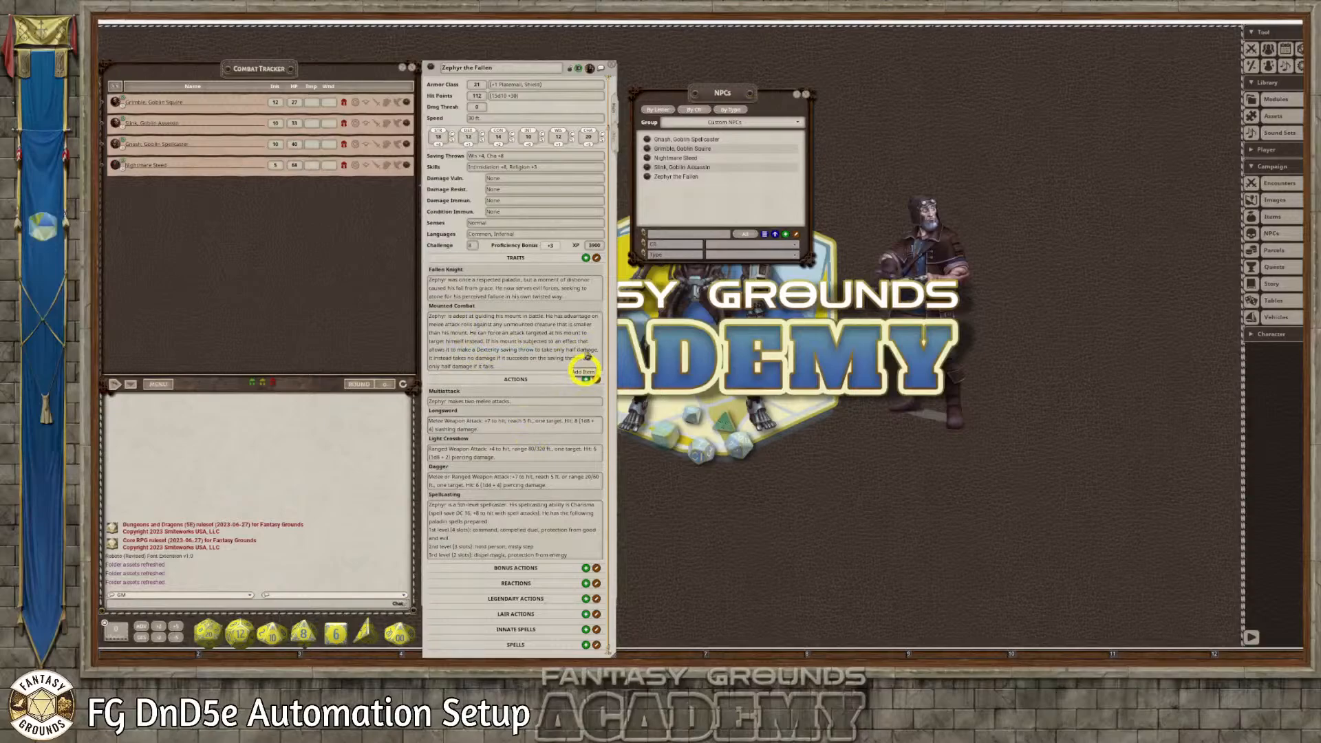
click(585, 257)
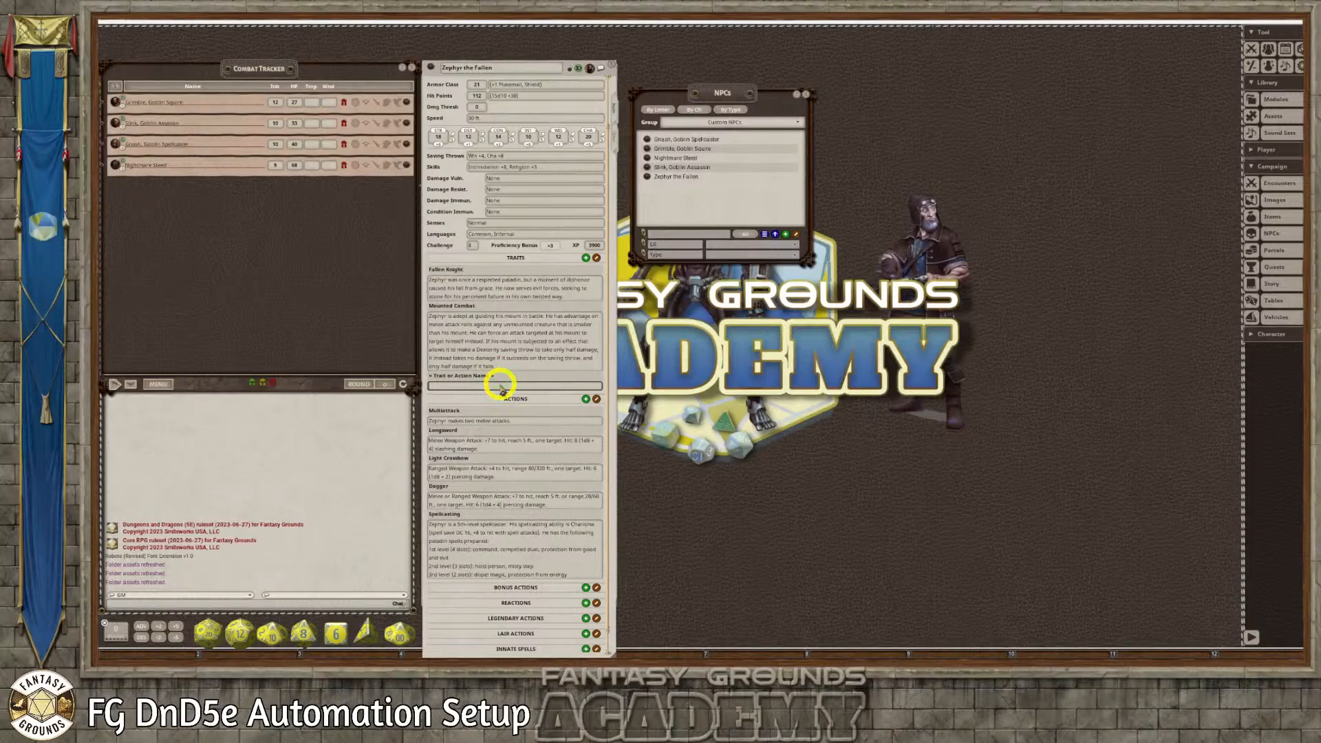
scroll(500, 387, down, 1)
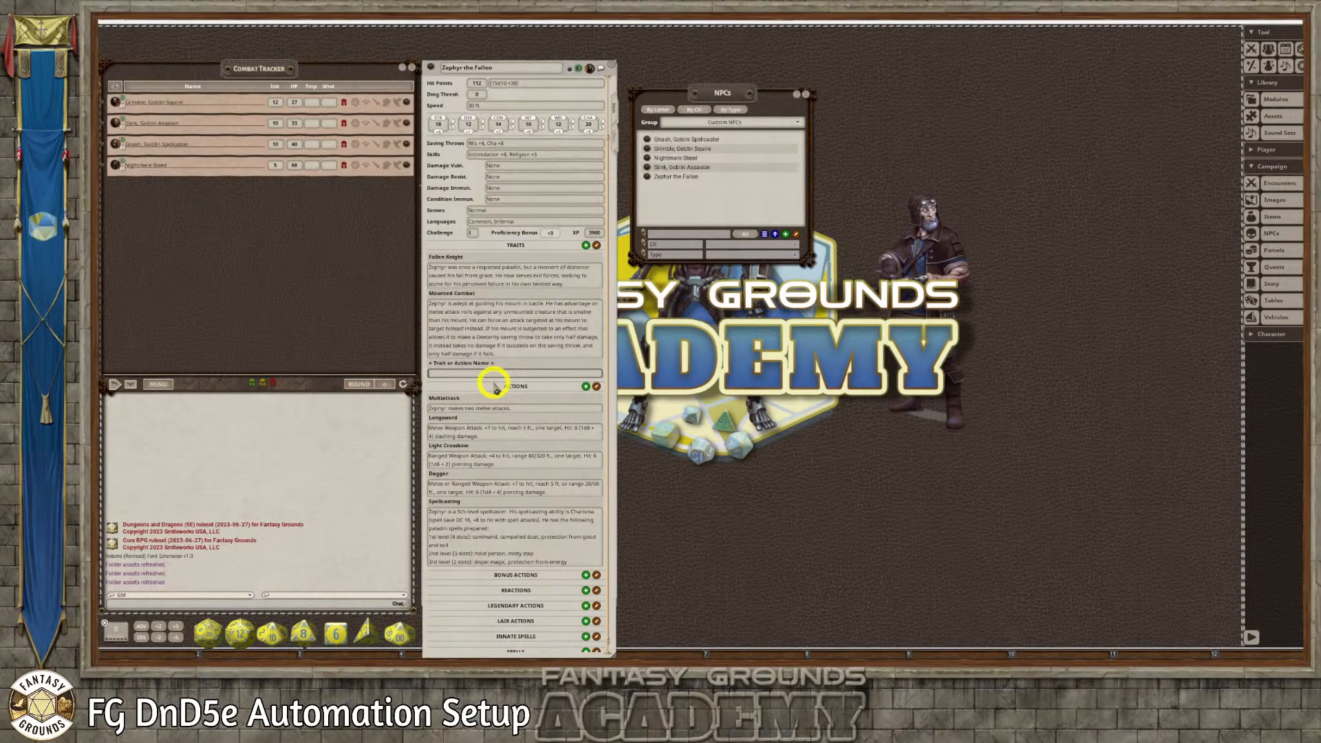
click(469, 365)
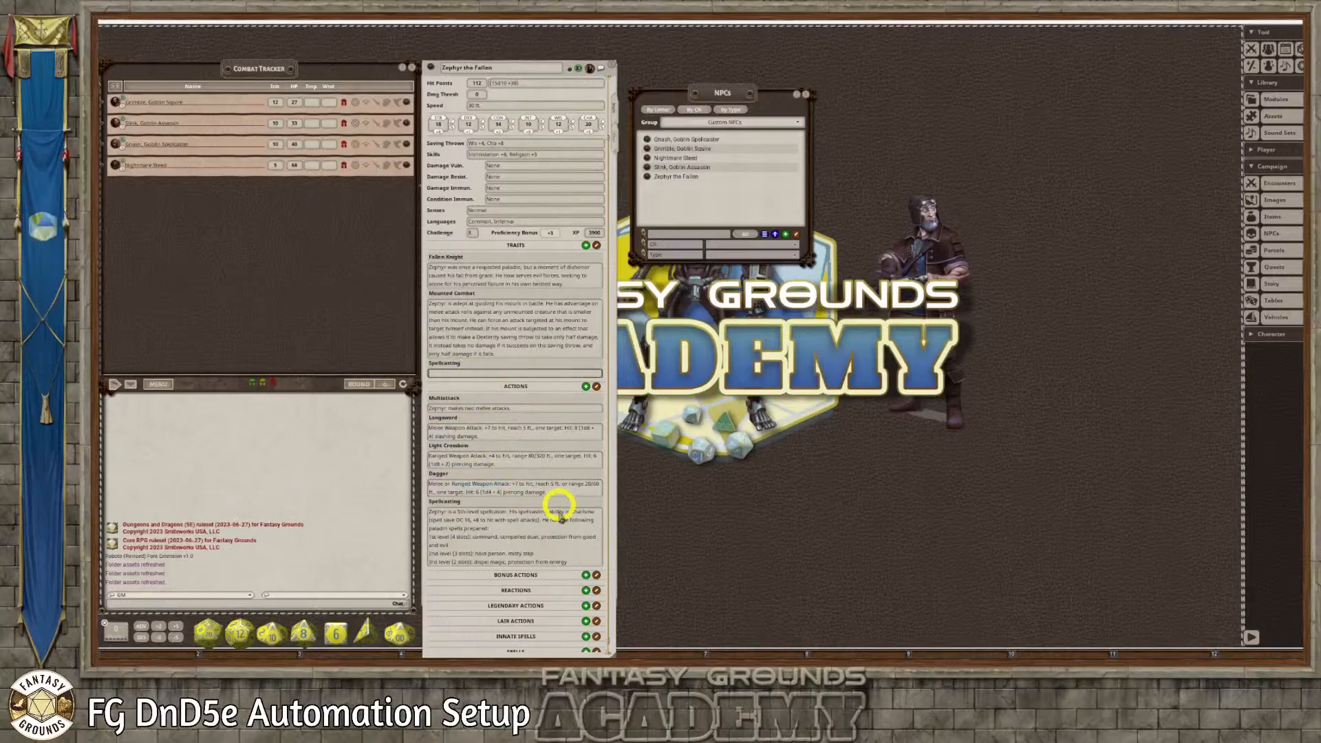
click(571, 543)
key(ctrl+a)
key(ctrl+c)
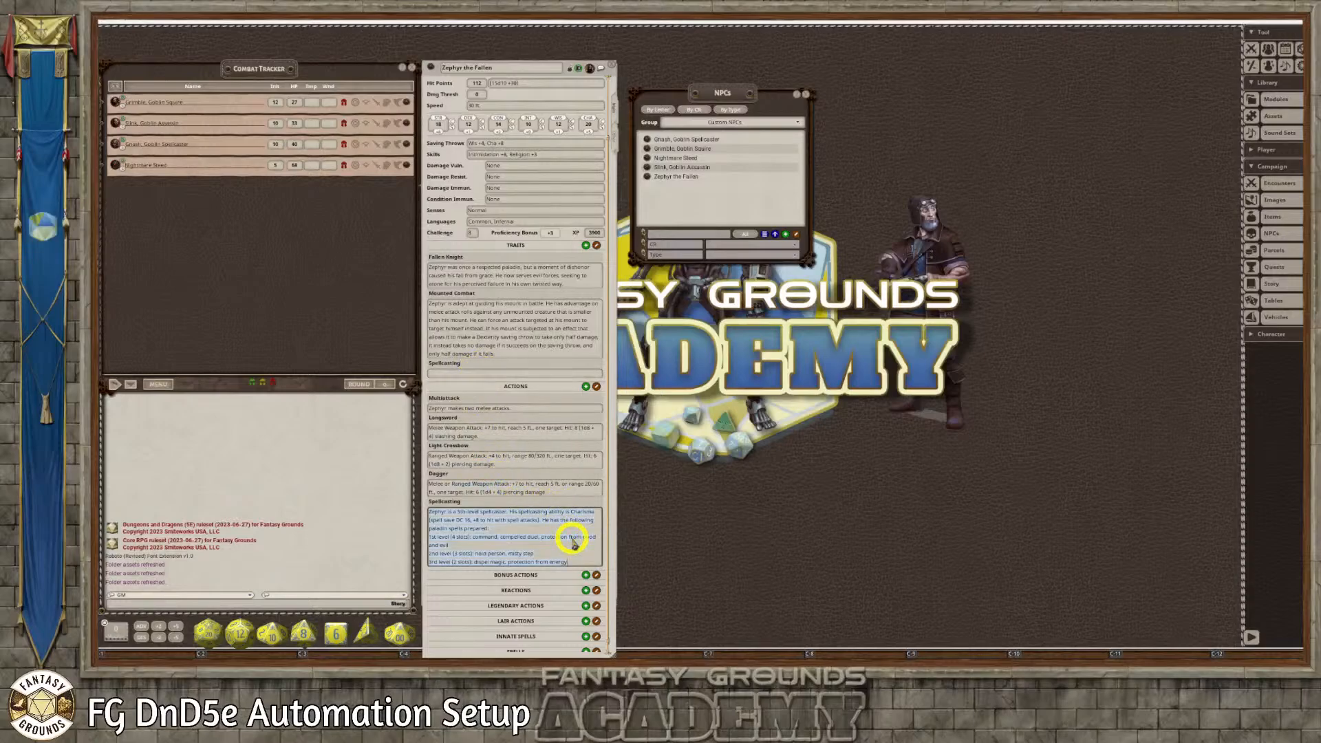
click(495, 373)
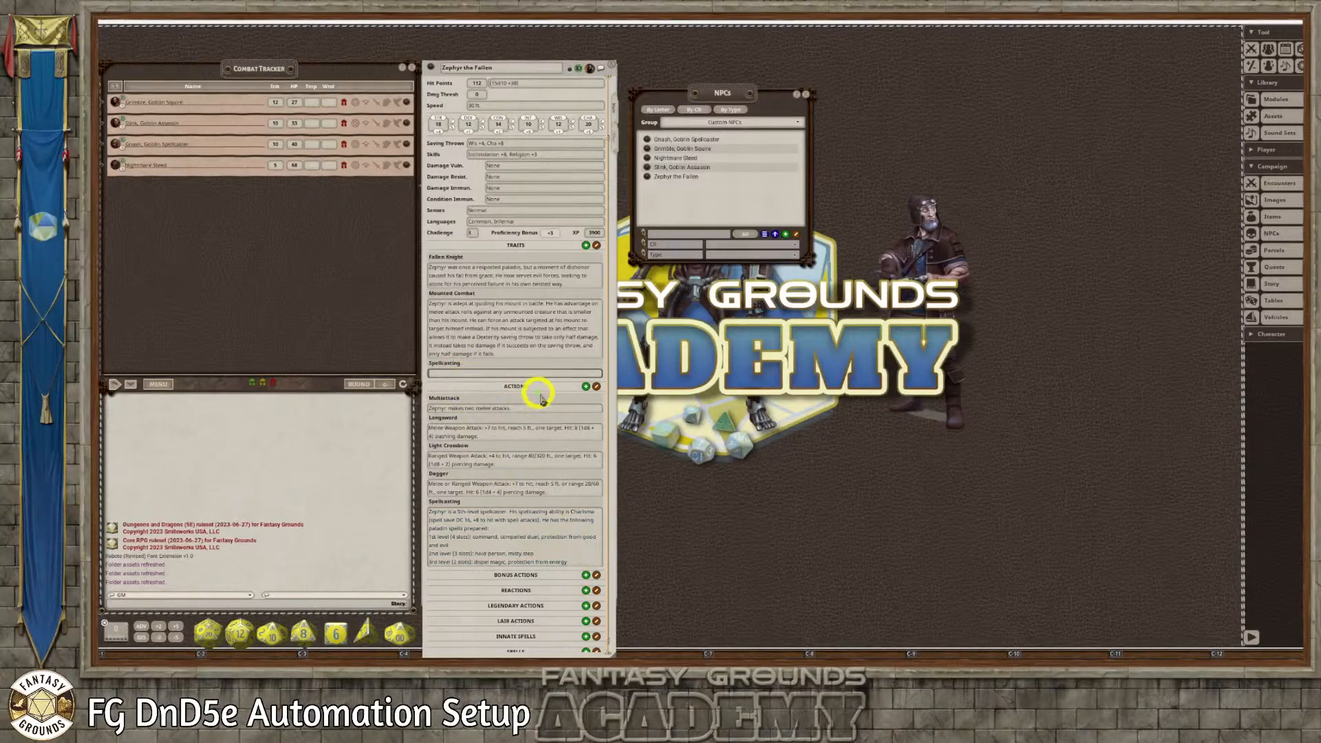
key(ctrl+v)
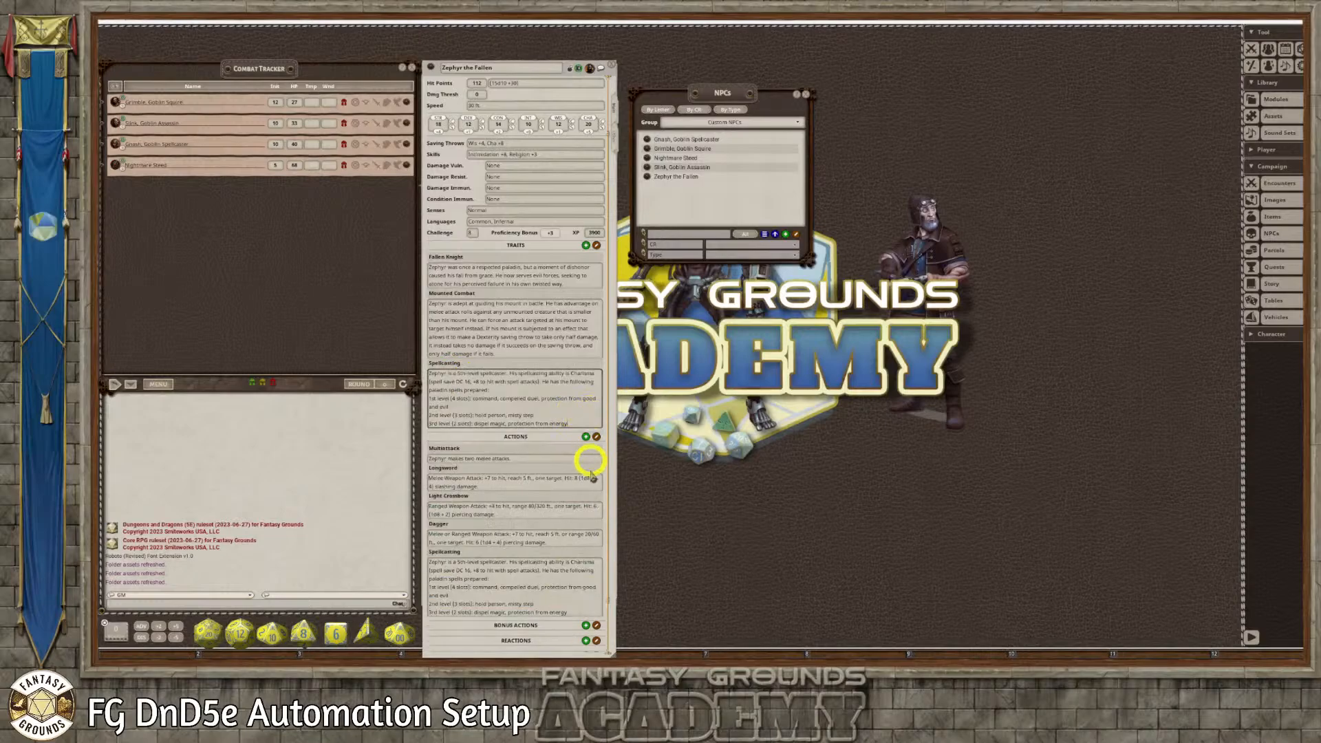
Delete the Spellcasting entry from Zephyr's actions and relock his original record
scroll(533, 580, down, 1)
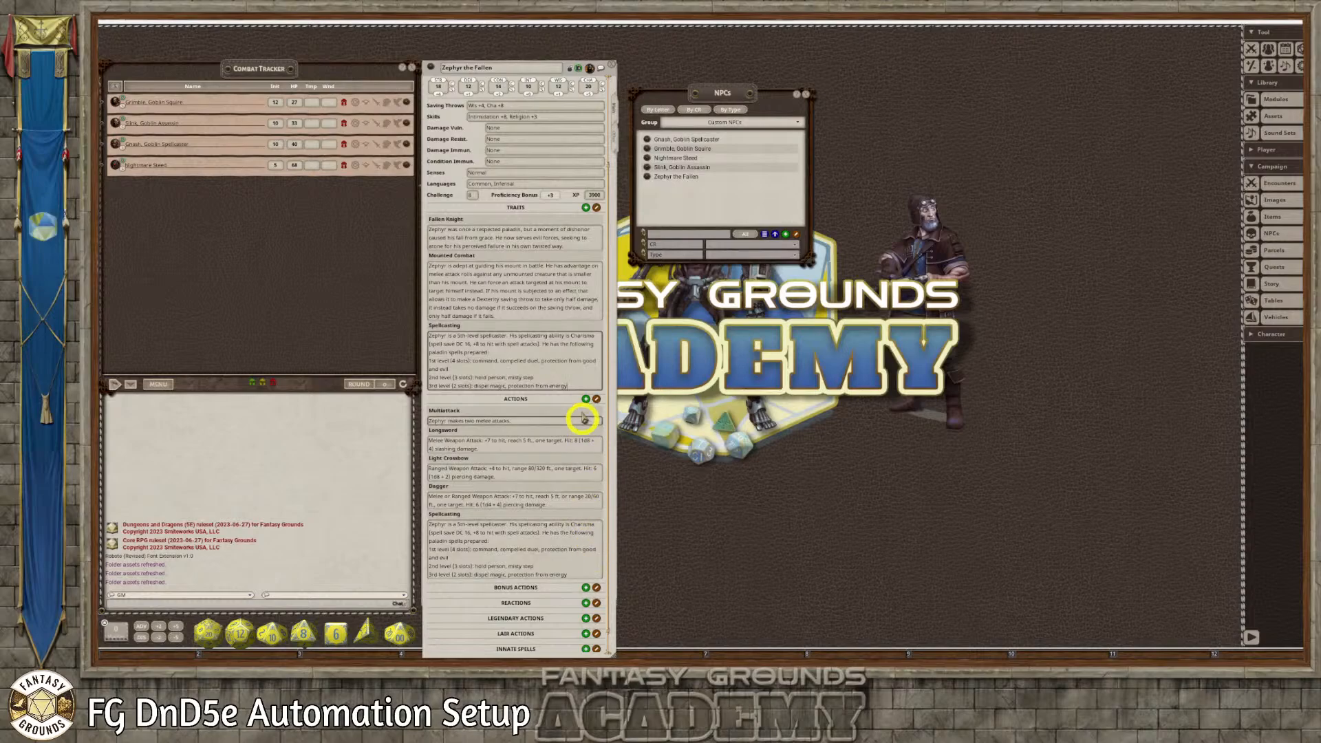
click(596, 514)
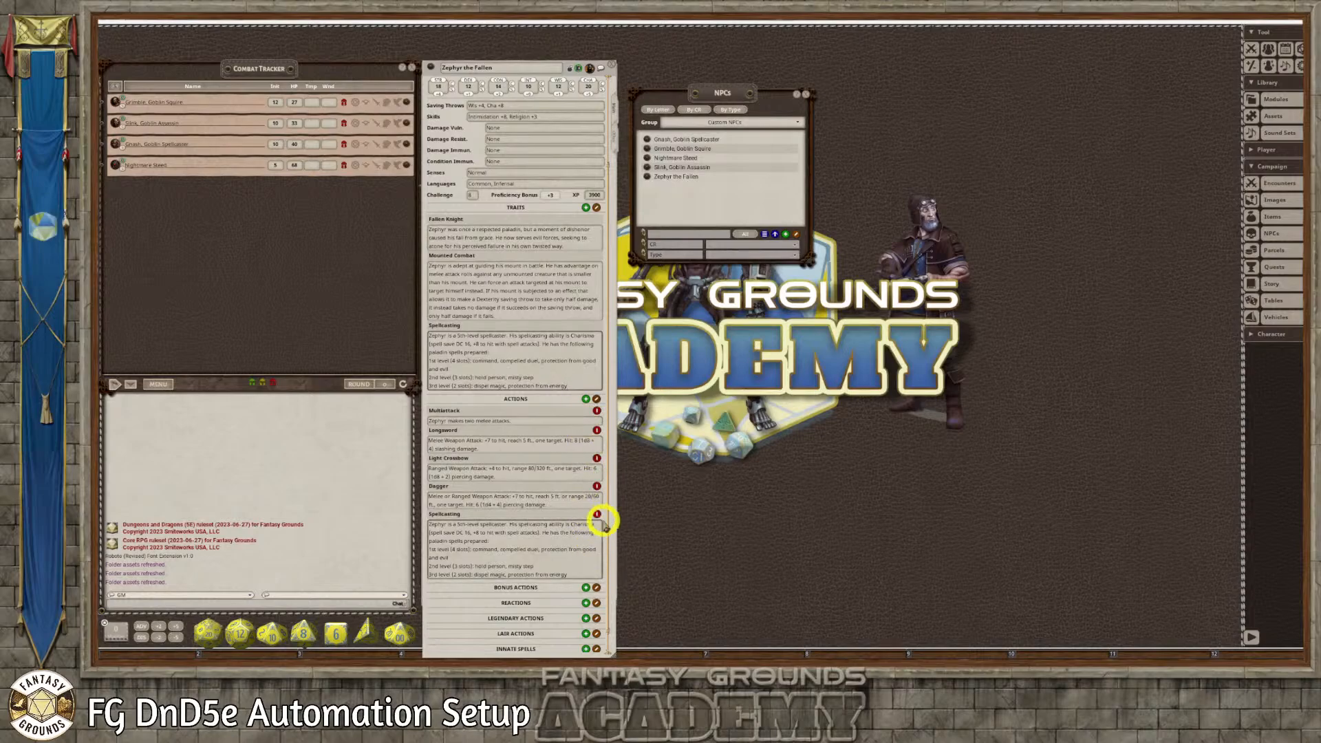
click(597, 514)
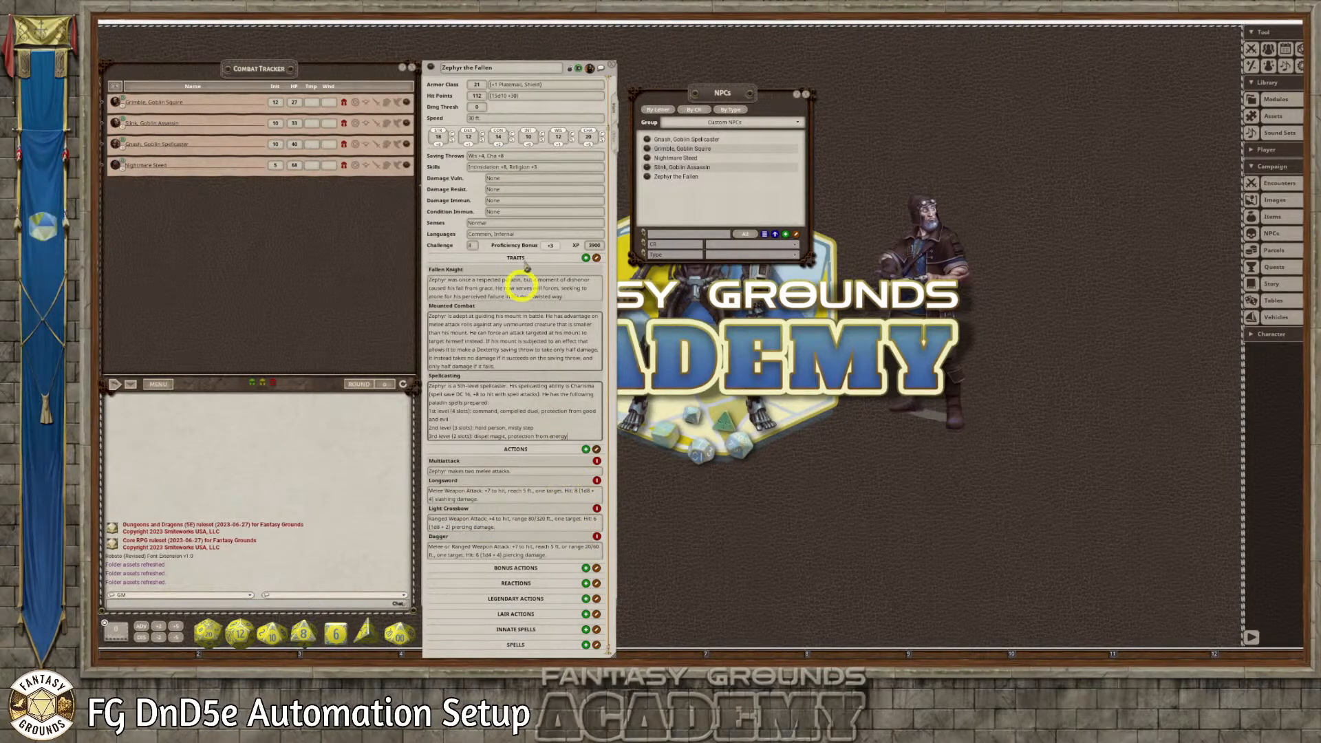
click(574, 68)
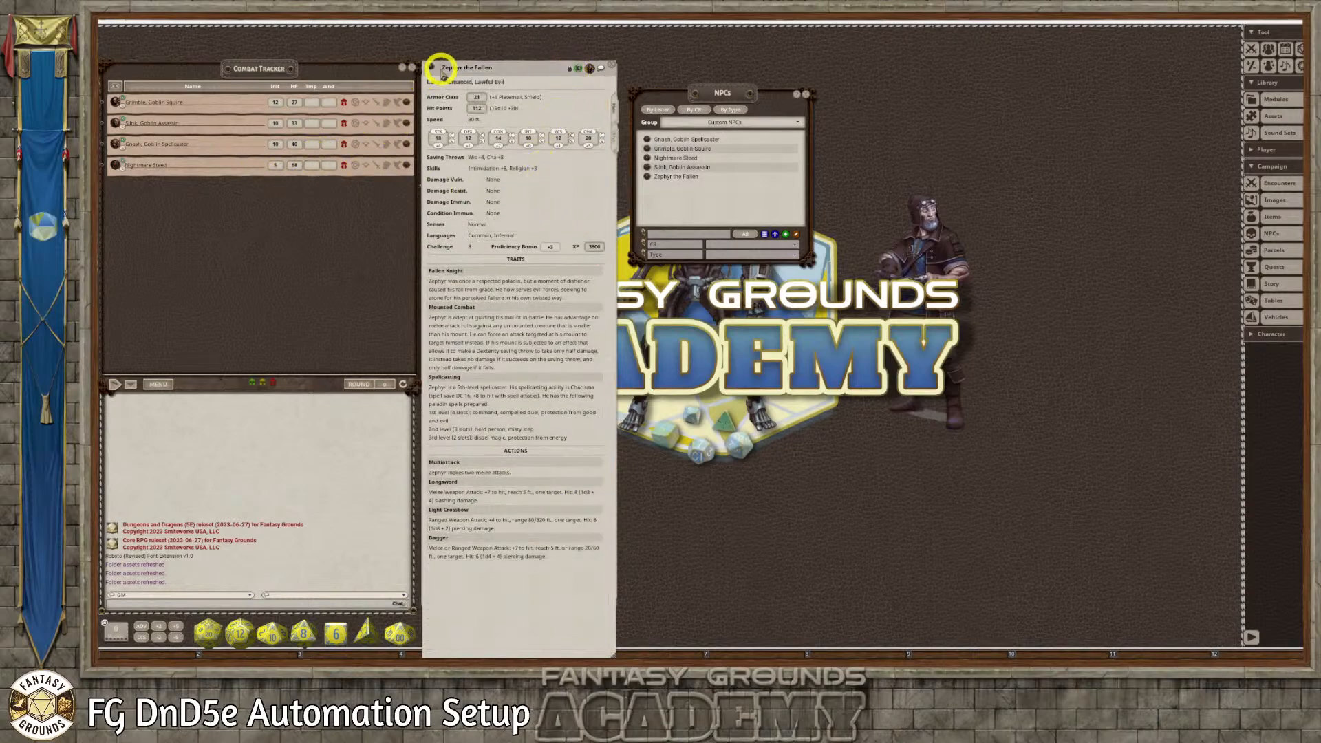
Add the corrected Zephyr the Fallen to the Combat Tracker, close his source record, and place his tracker record beside the tracker
drag(284, 219, 279, 218)
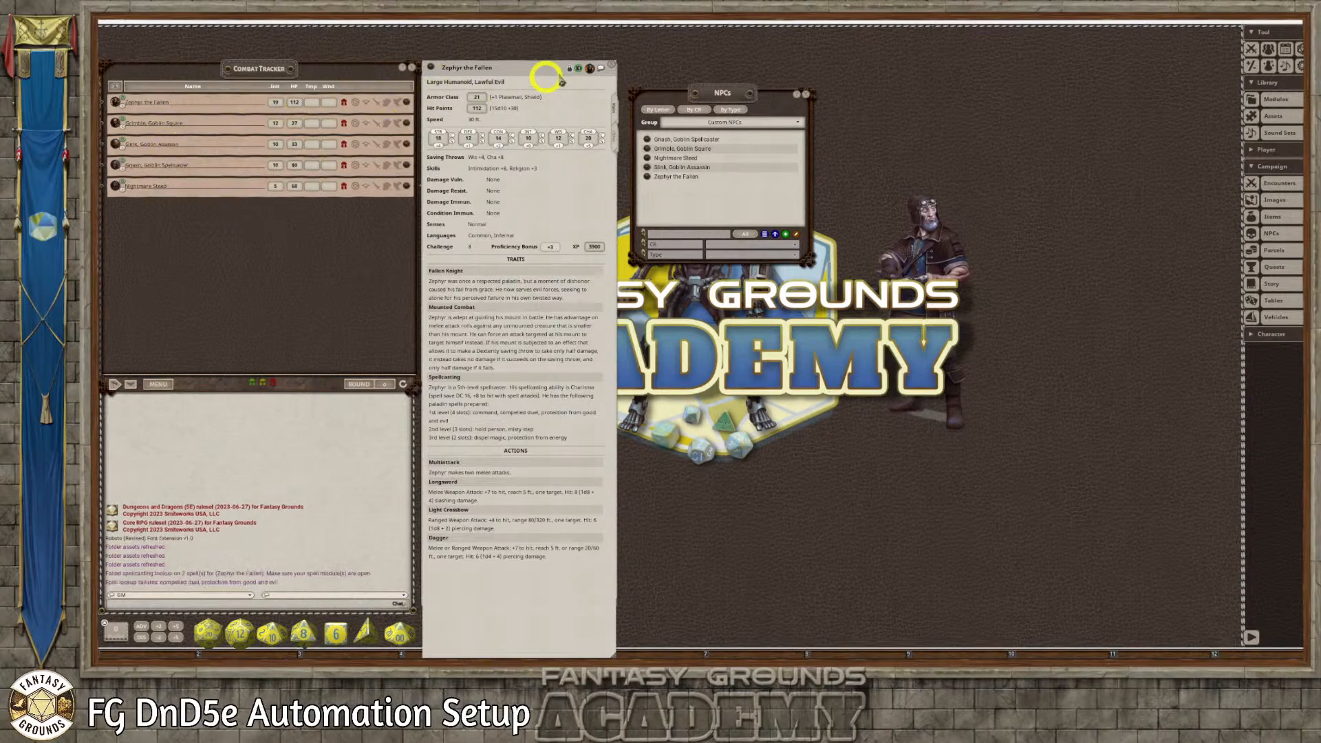
click(612, 66)
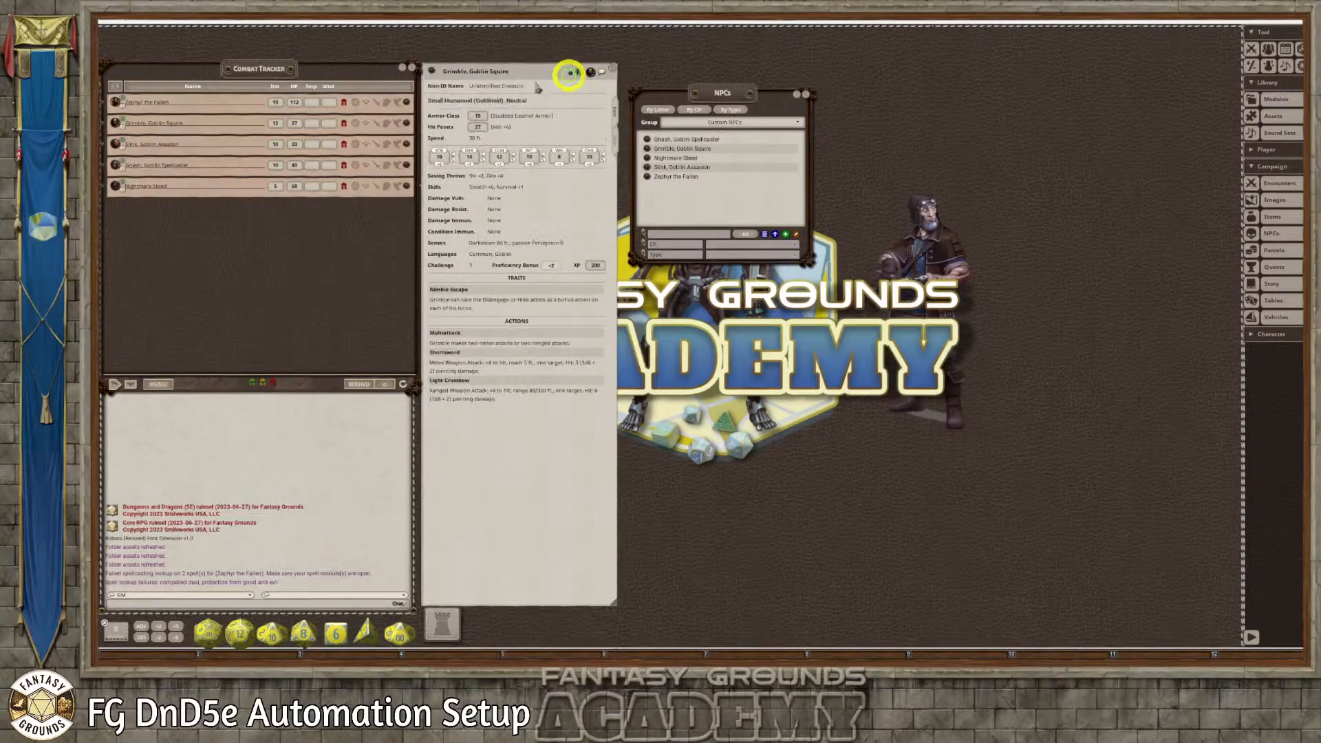
click(406, 102)
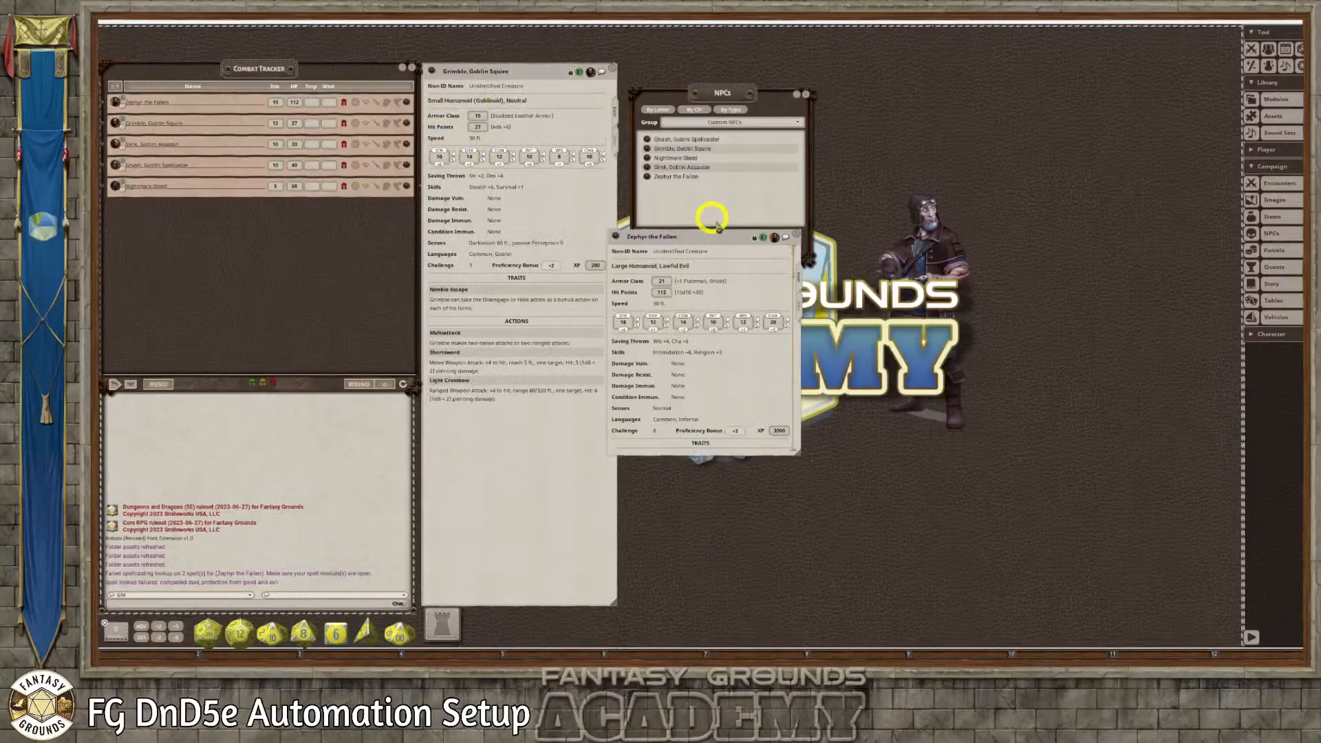
drag(711, 235, 536, 70)
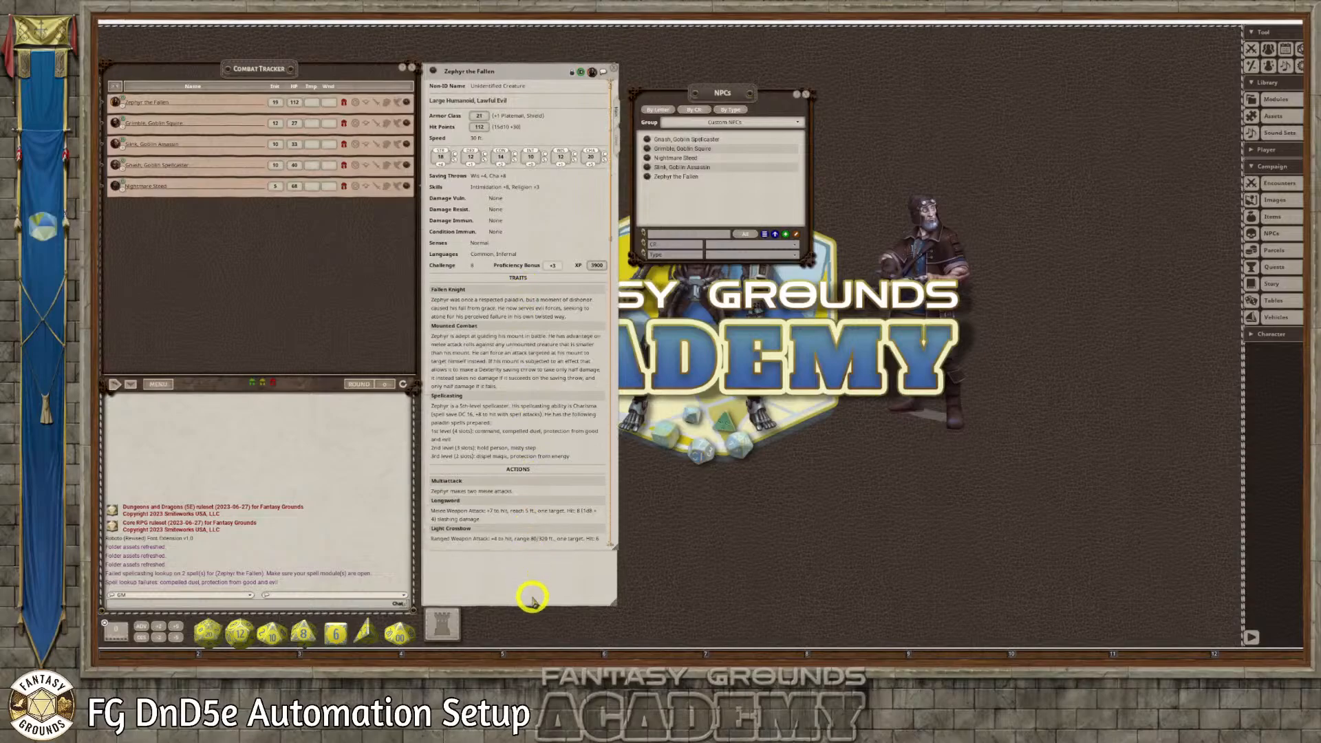
Examine the spells in Zephyr's tracker record and expand the traits, actions and spells section of his tracker entry
scroll(526, 451, down, 1)
scroll(510, 401, down, 5)
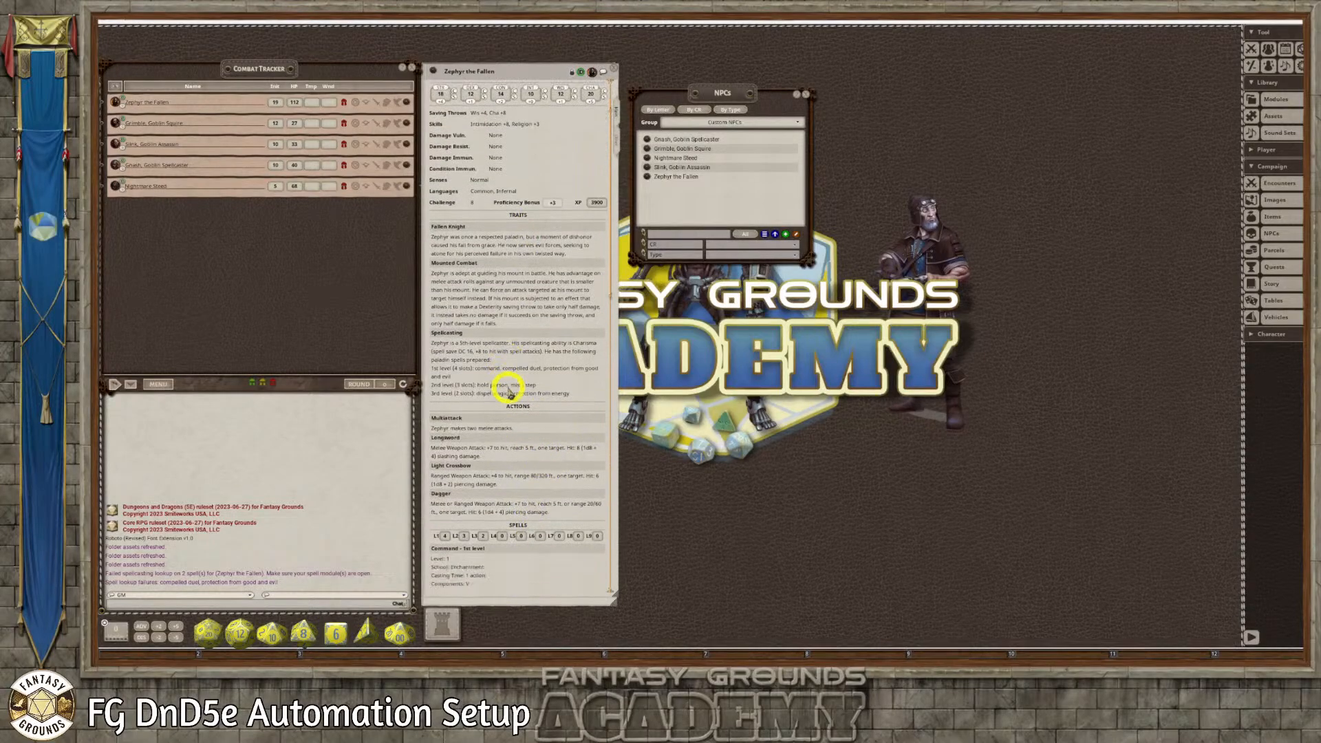
scroll(509, 401, down, 10)
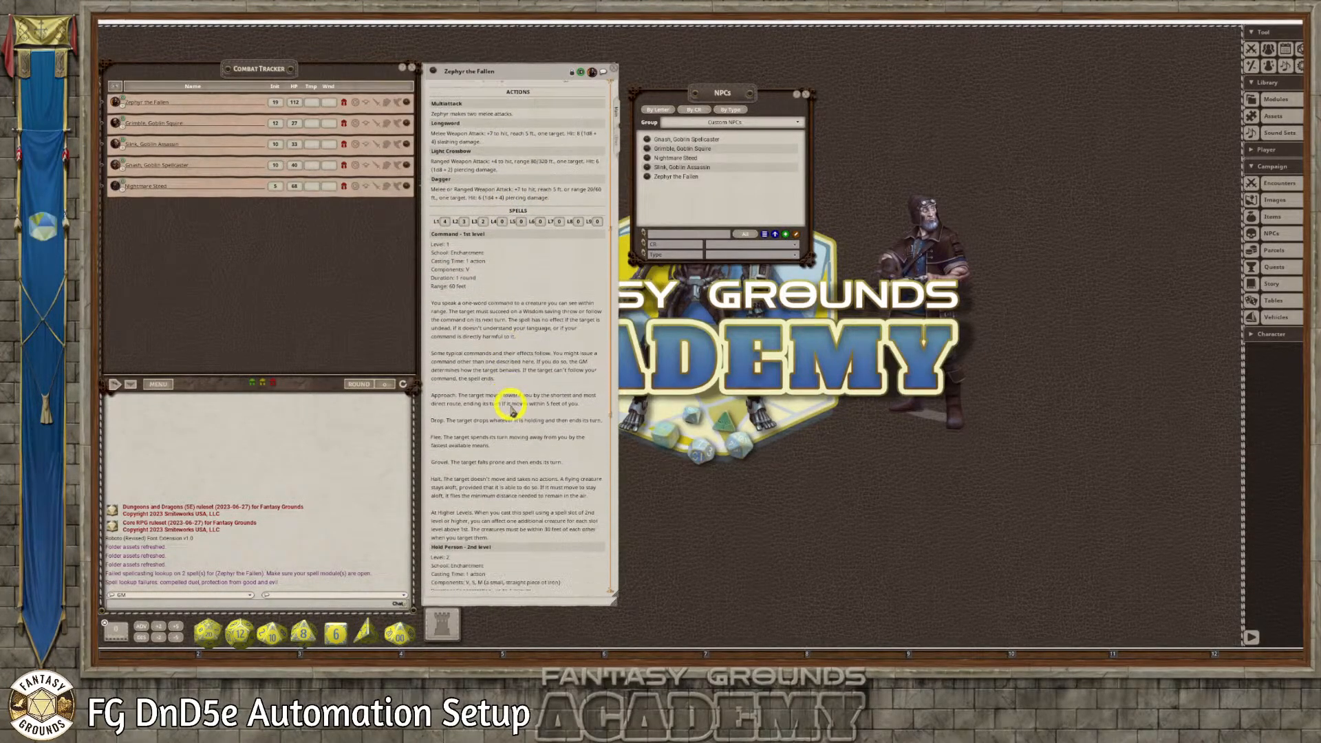
scroll(513, 425, down, 7)
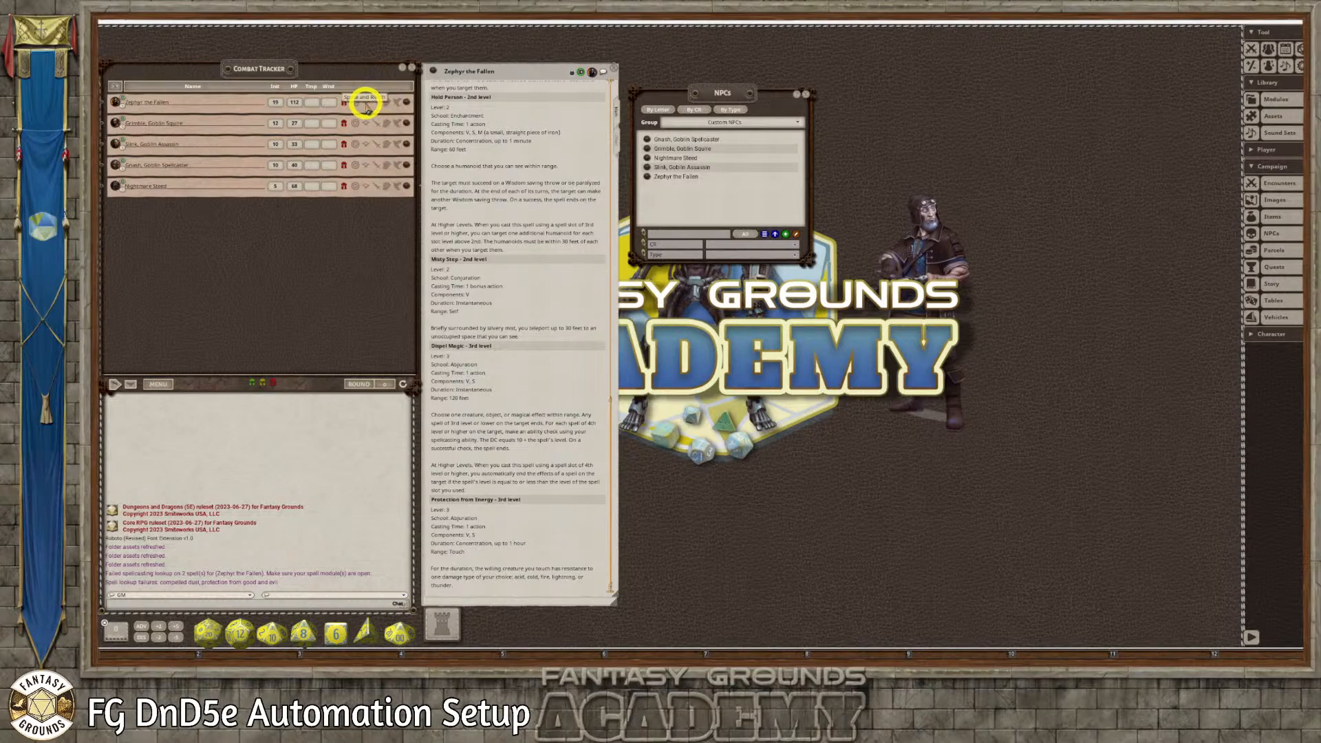
click(389, 103)
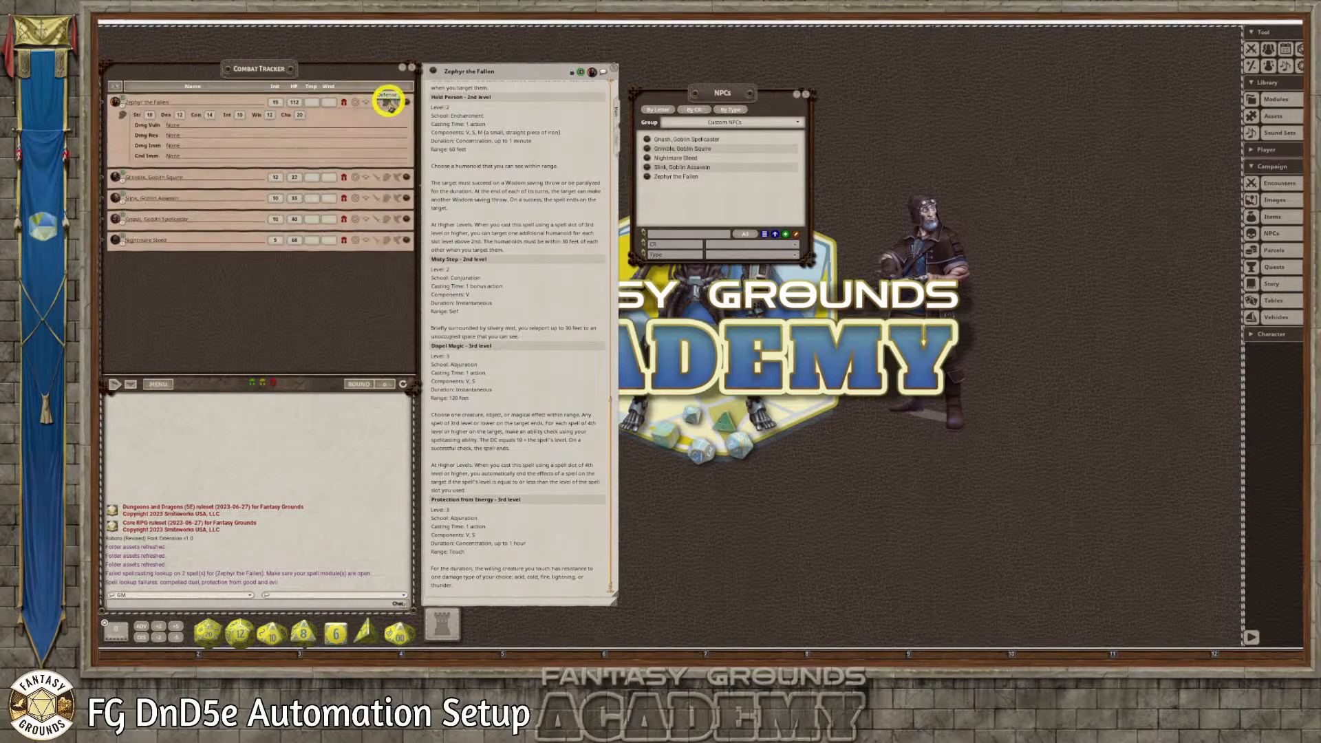
click(387, 104)
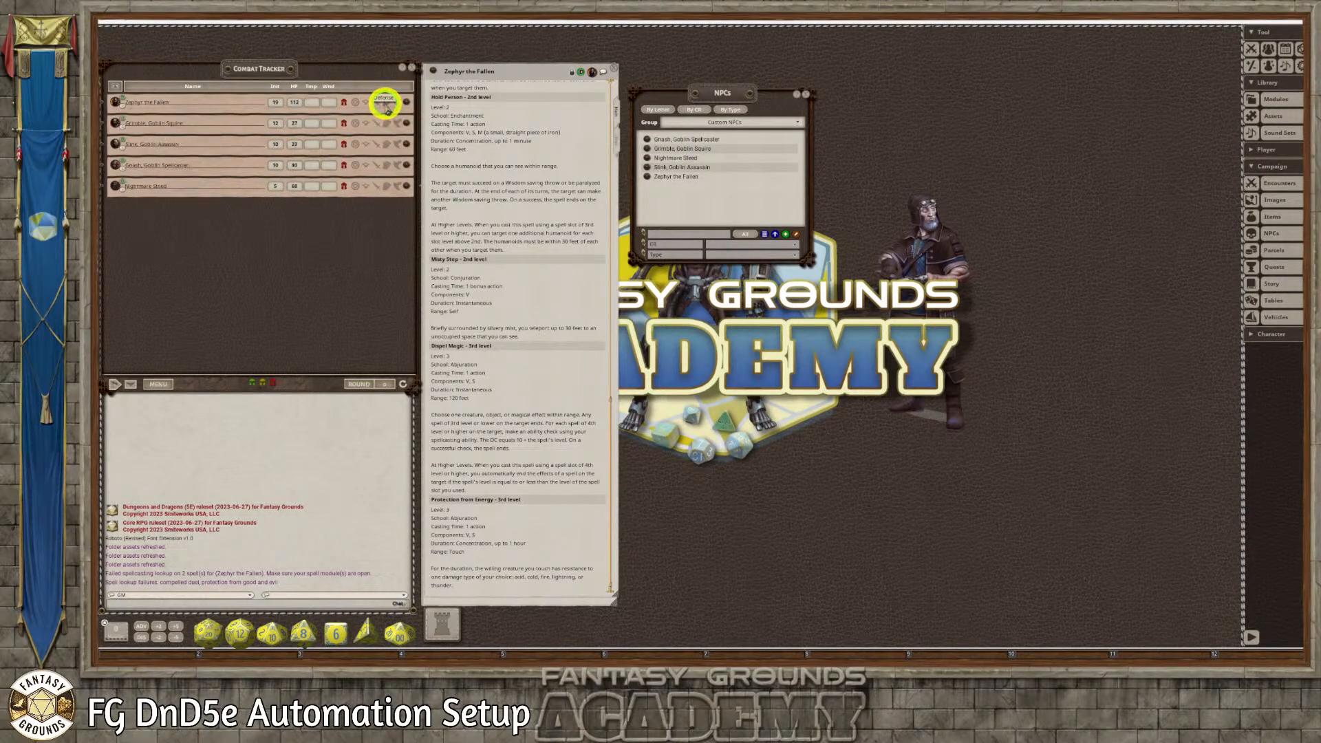
click(377, 103)
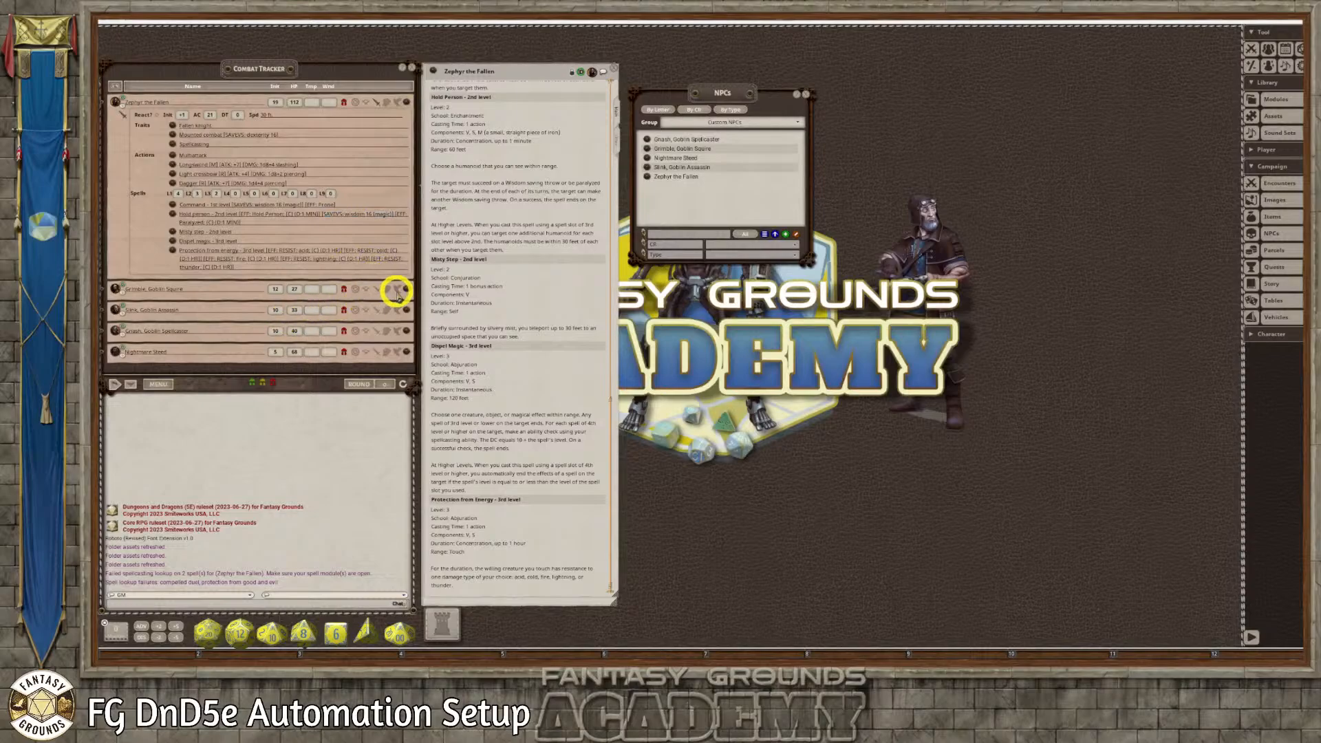
Expand Grimble, Goblin Squire's tracker entry to review its details, leaving the effects and actions sections open and the defenses hidden
click(396, 290)
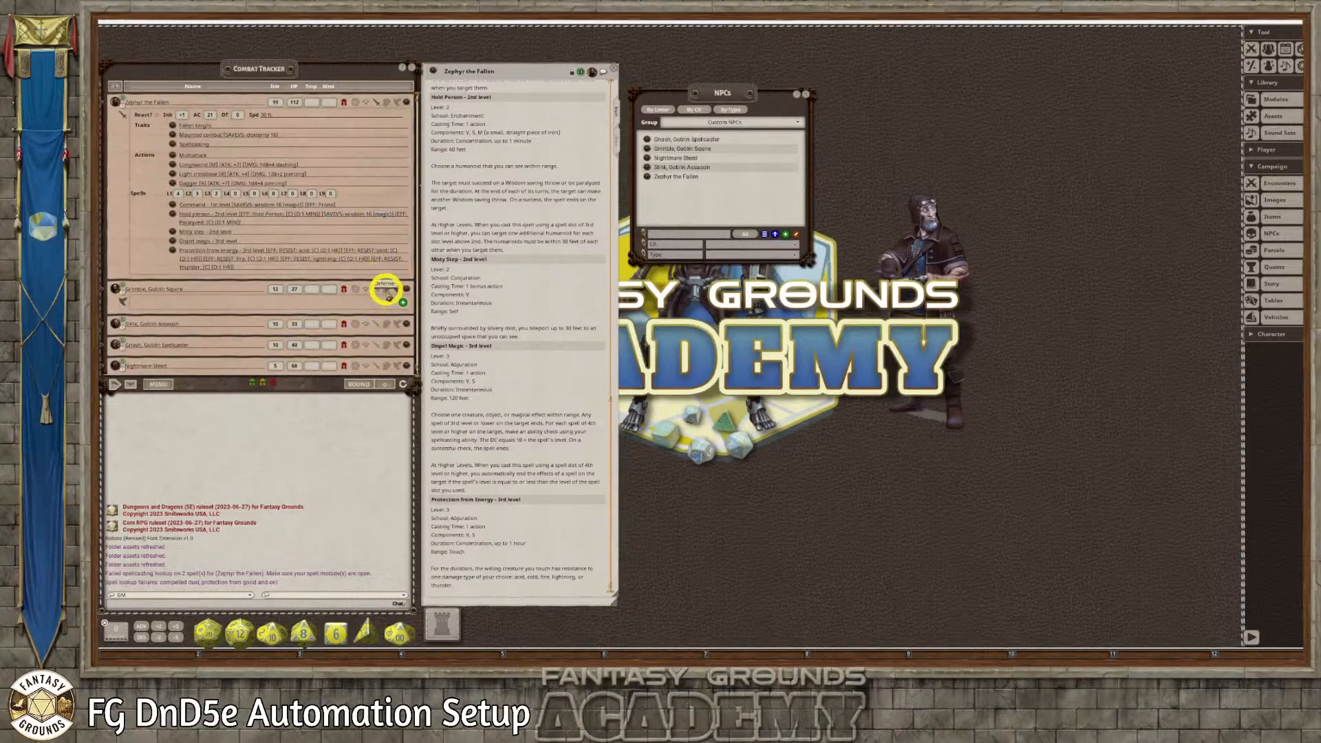
click(387, 290)
scroll(323, 310, down, 1)
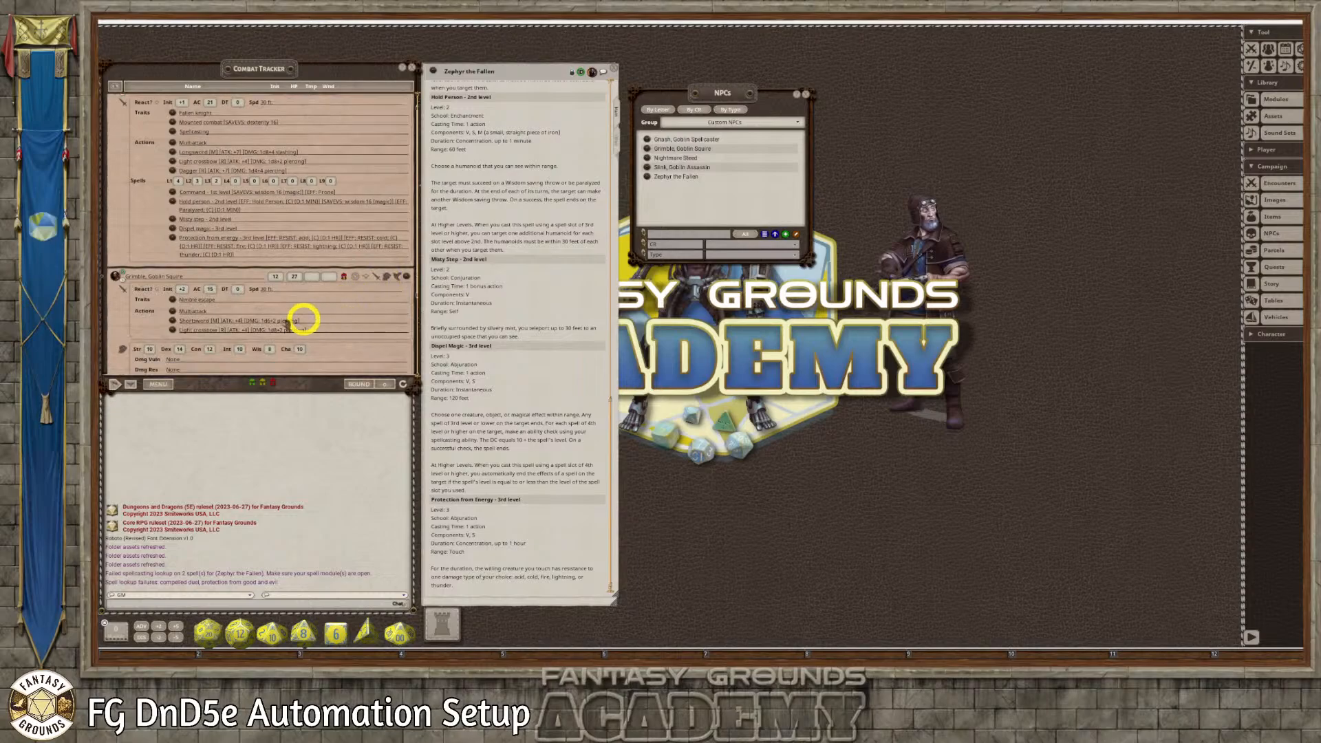
scroll(227, 306, down, 3)
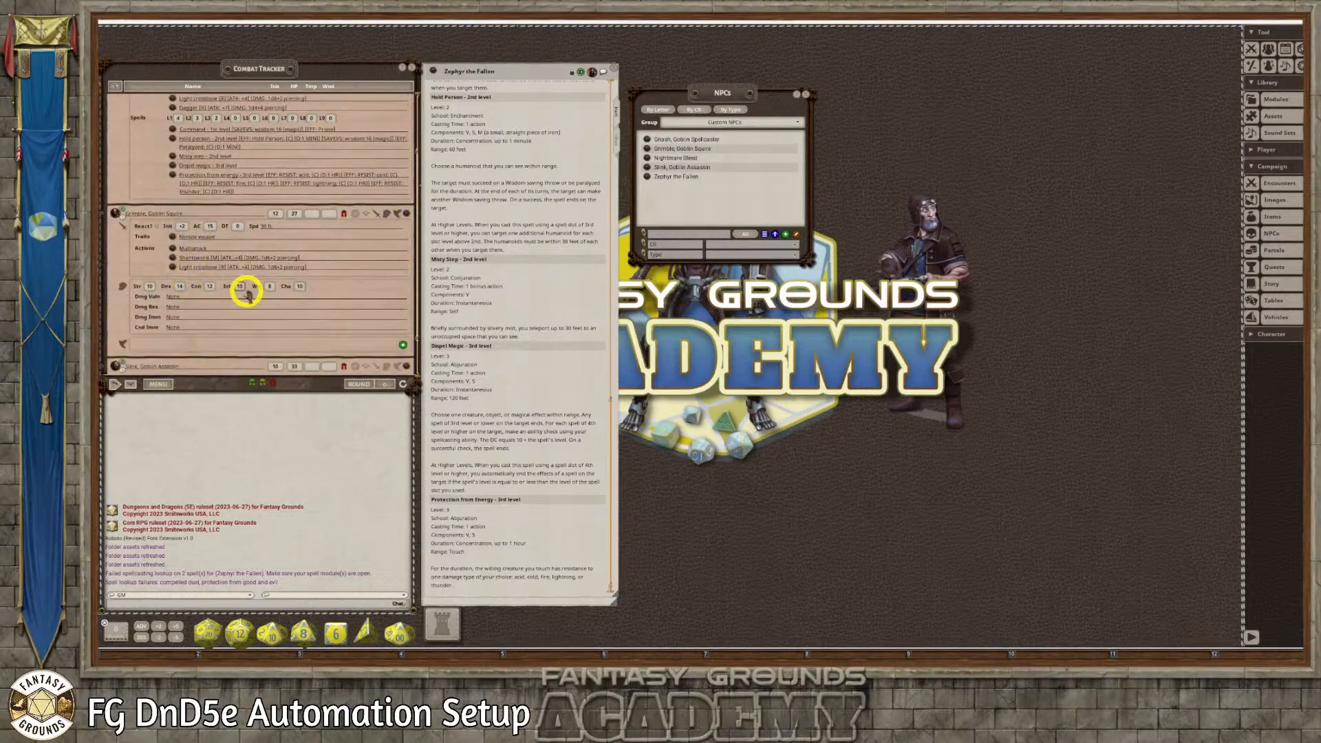
scroll(248, 293, down, 2)
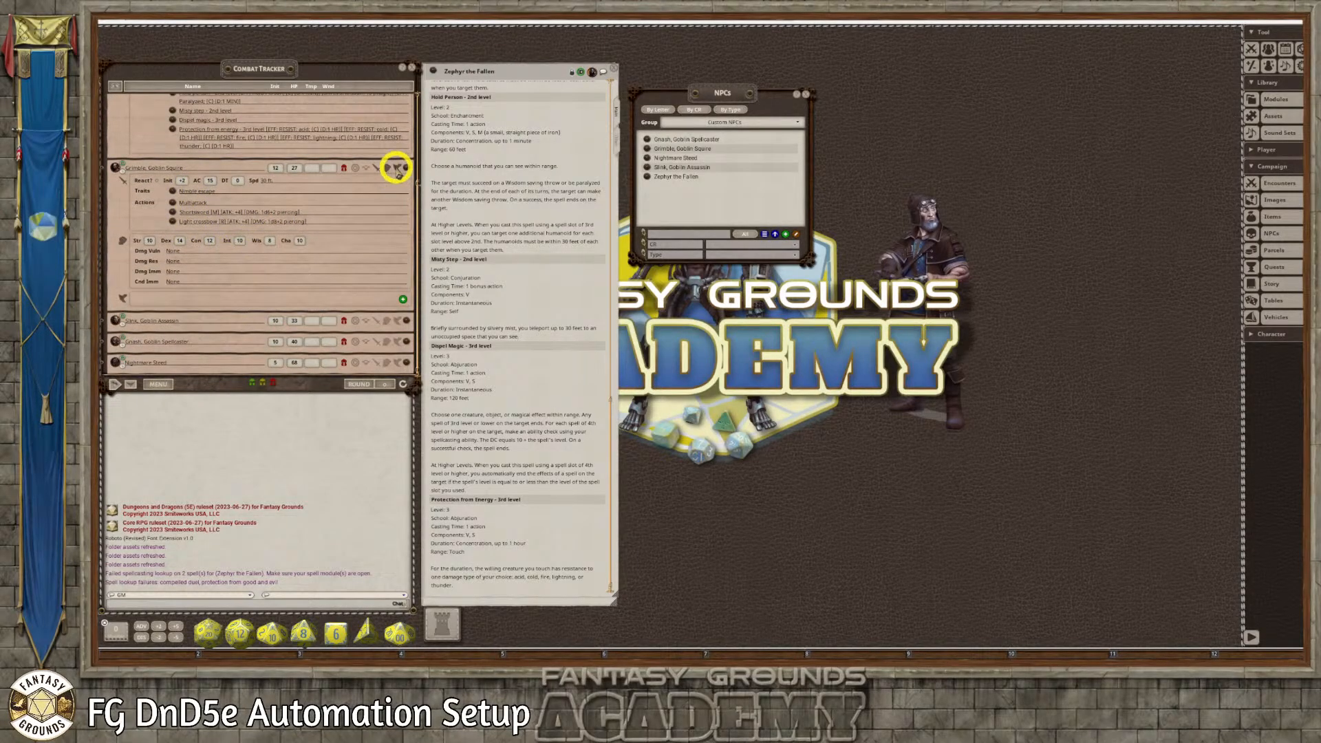
click(389, 168)
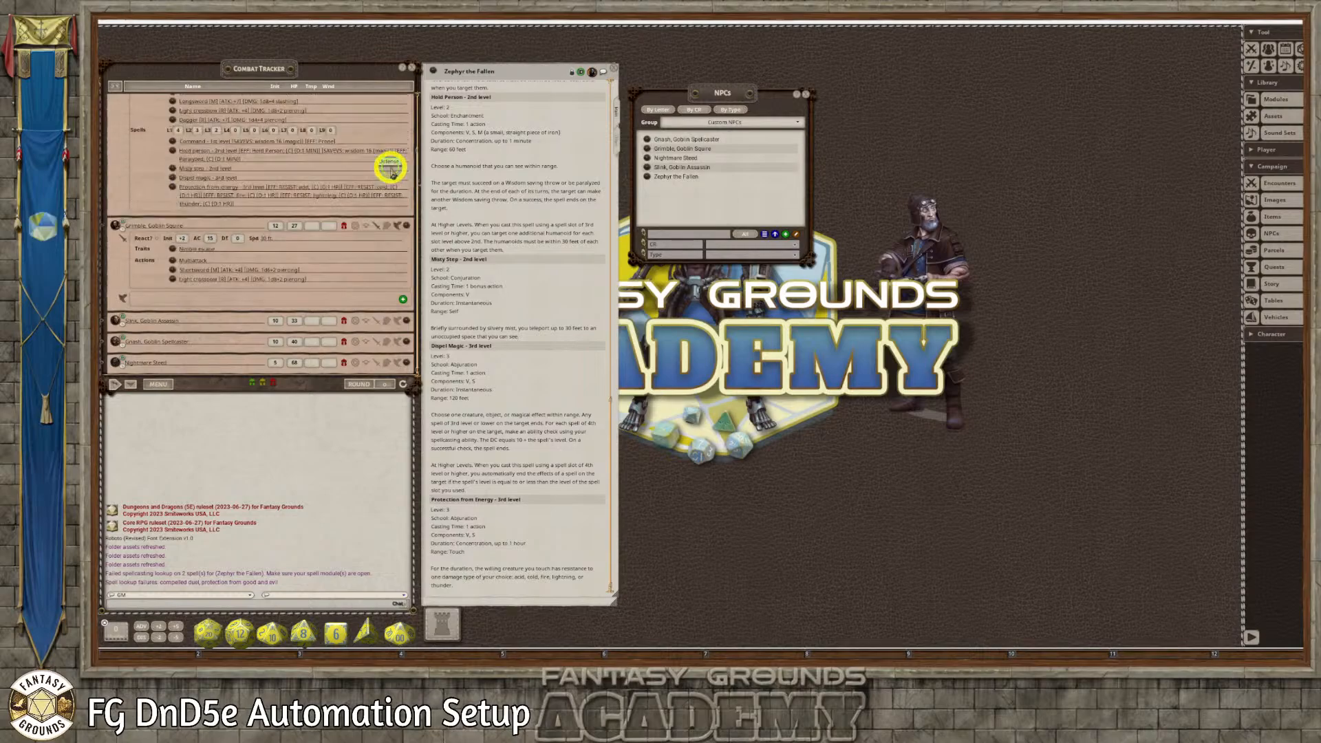
Expand the traits and actions of Slink, Goblin Assassin and Gnash, Goblin Spellcaster in the tracker to check their automation
click(375, 324)
scroll(357, 322, down, 4)
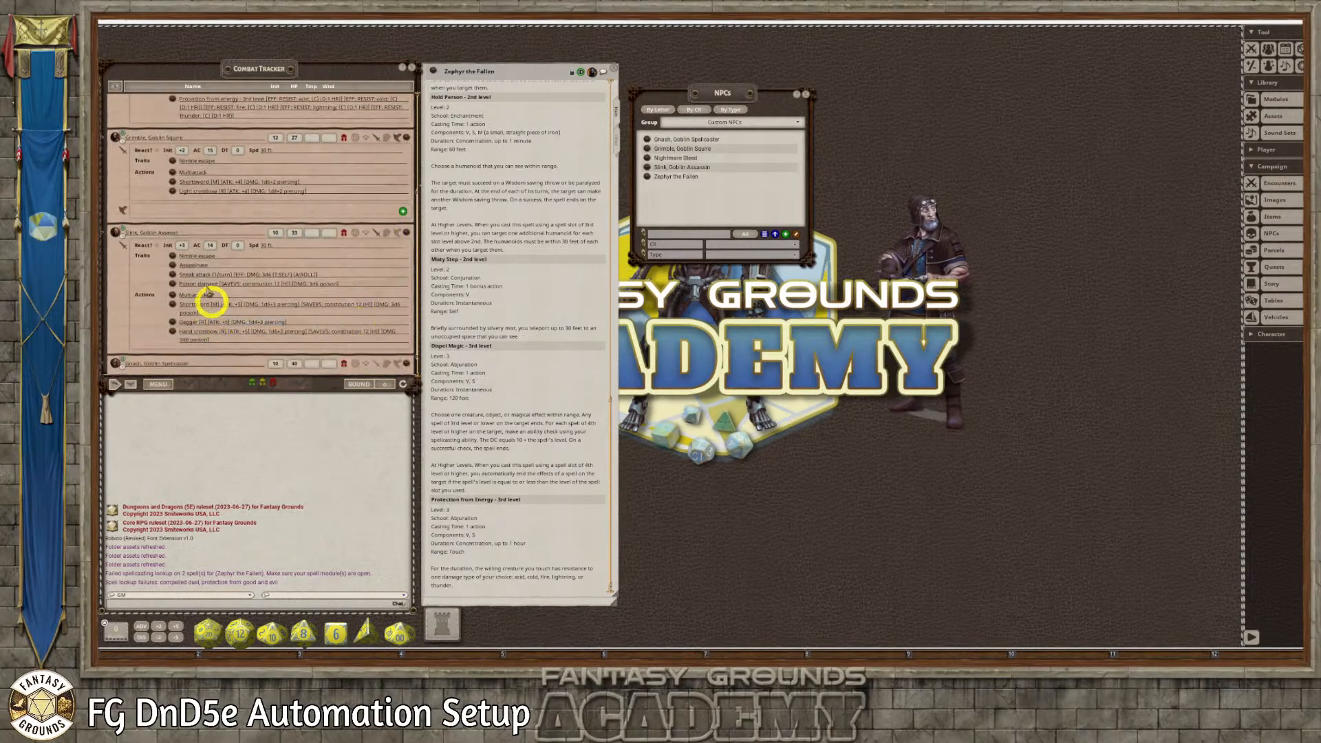
scroll(261, 306, down, 1)
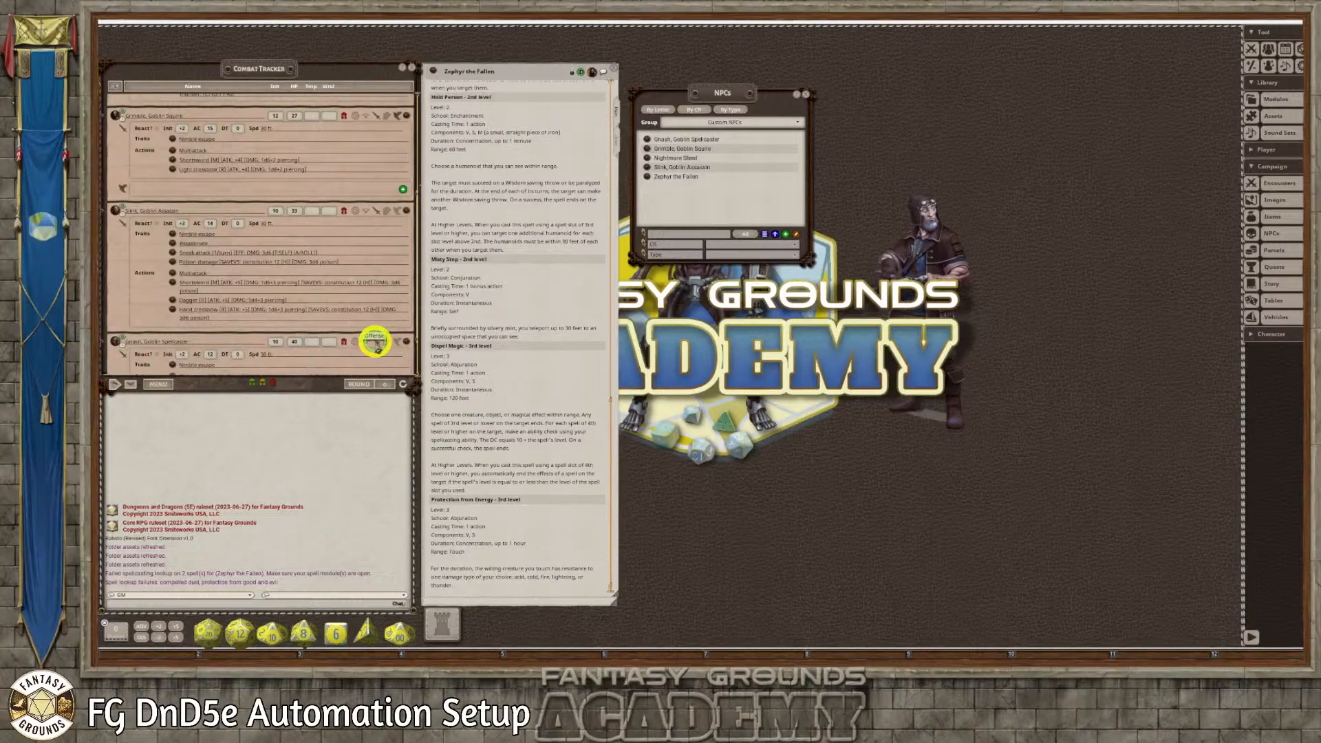
click(377, 342)
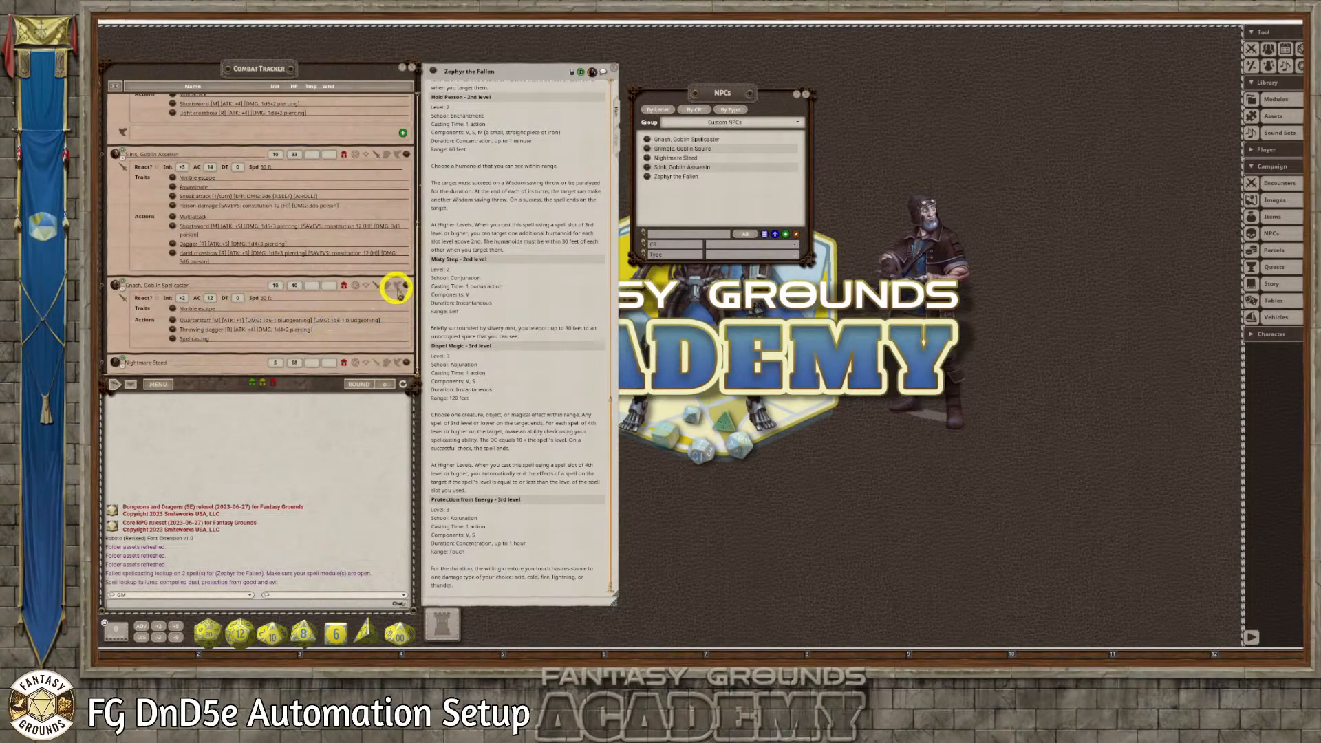
Close the open Zephyr, Grimble and Slink records to reach Gnash, Goblin Spellcaster's tracker record
right_click(407, 287)
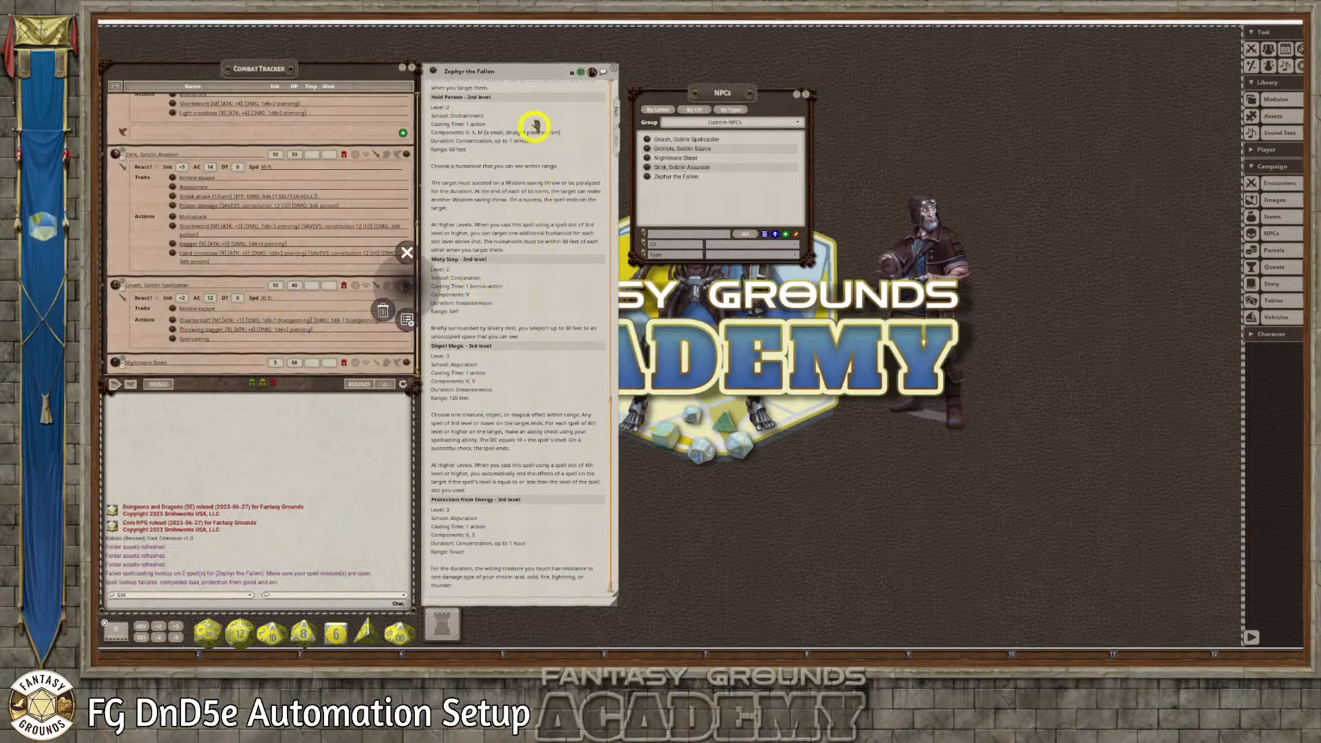
click(612, 69)
click(613, 70)
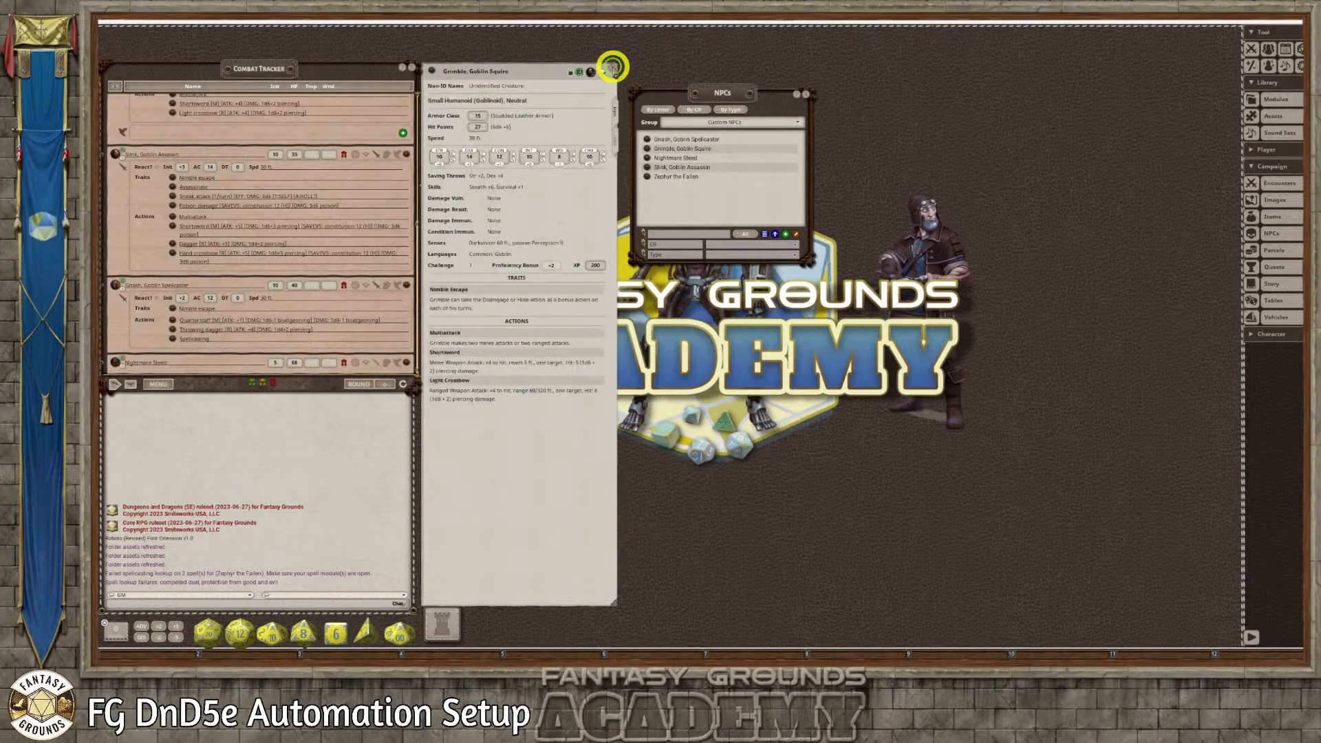
click(613, 70)
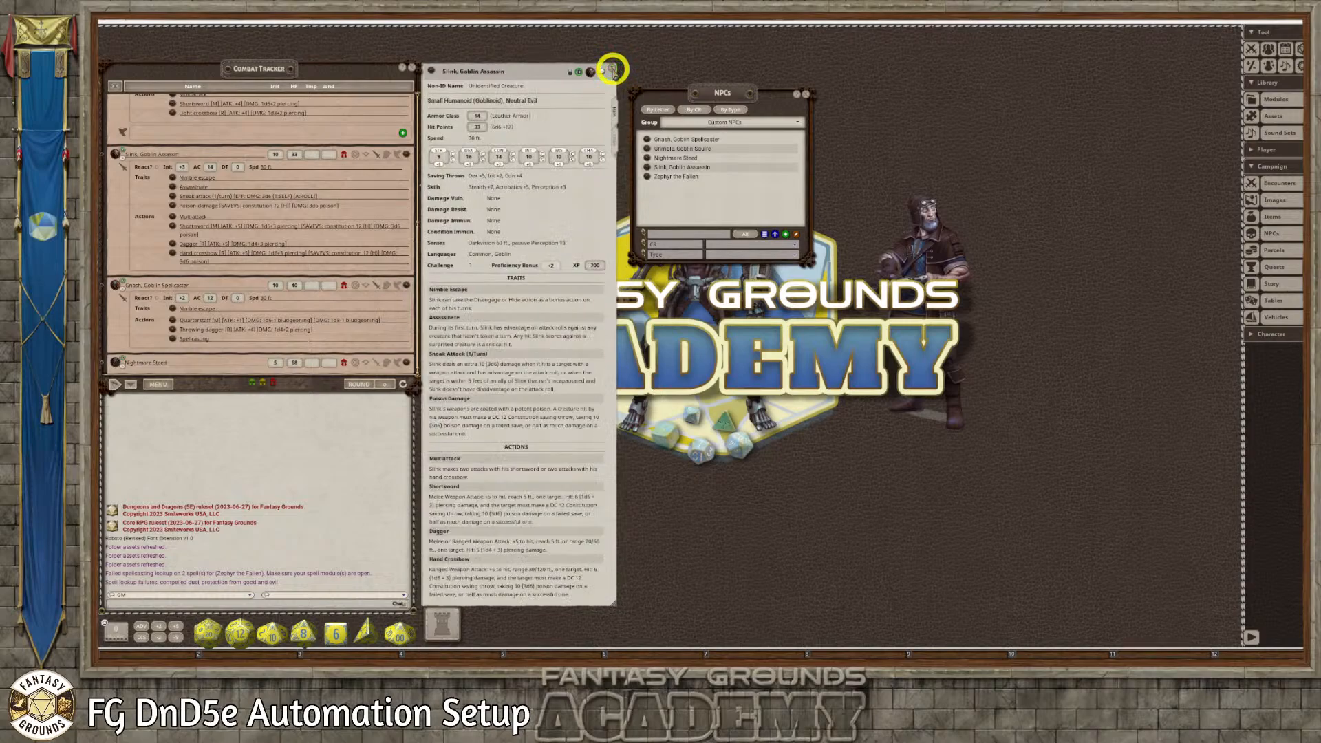
click(613, 69)
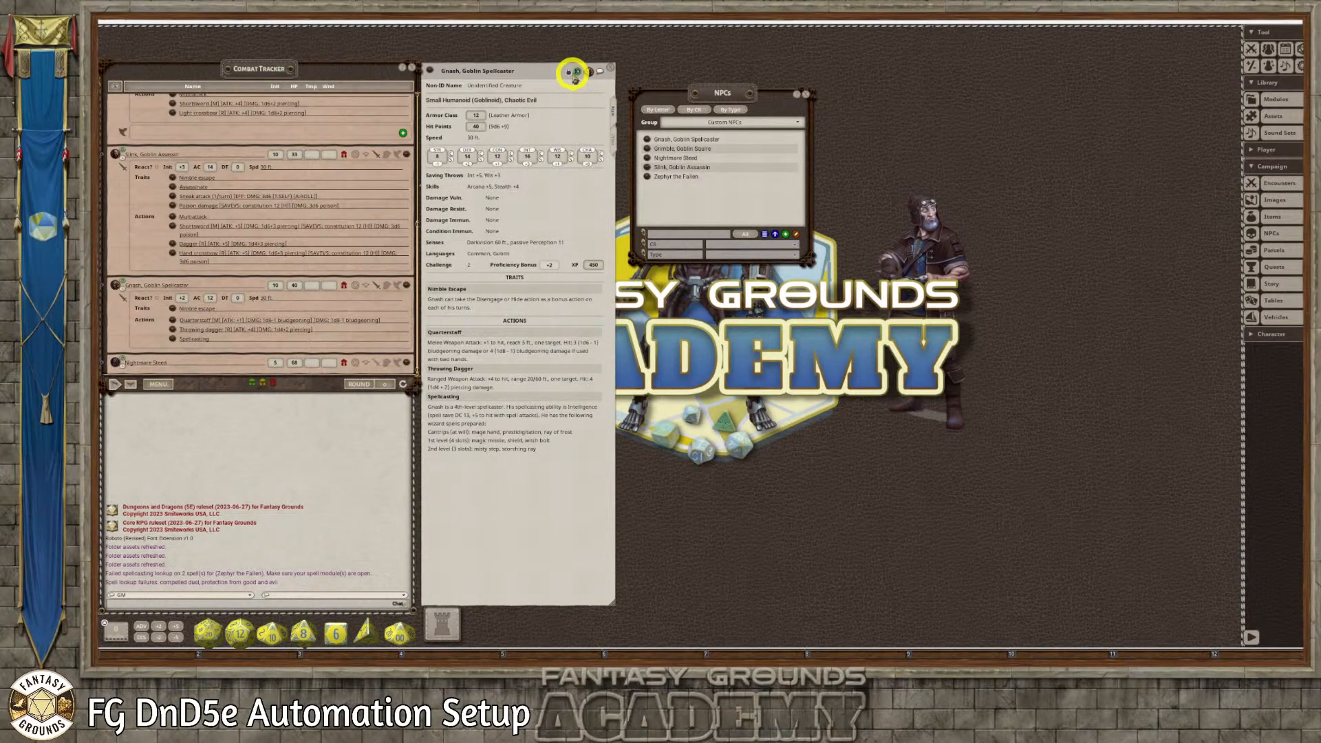
Unlock Gnash, Goblin Spellcaster's record and add a Spellcasting trait containing the text copied from his Spellcasting action
click(571, 73)
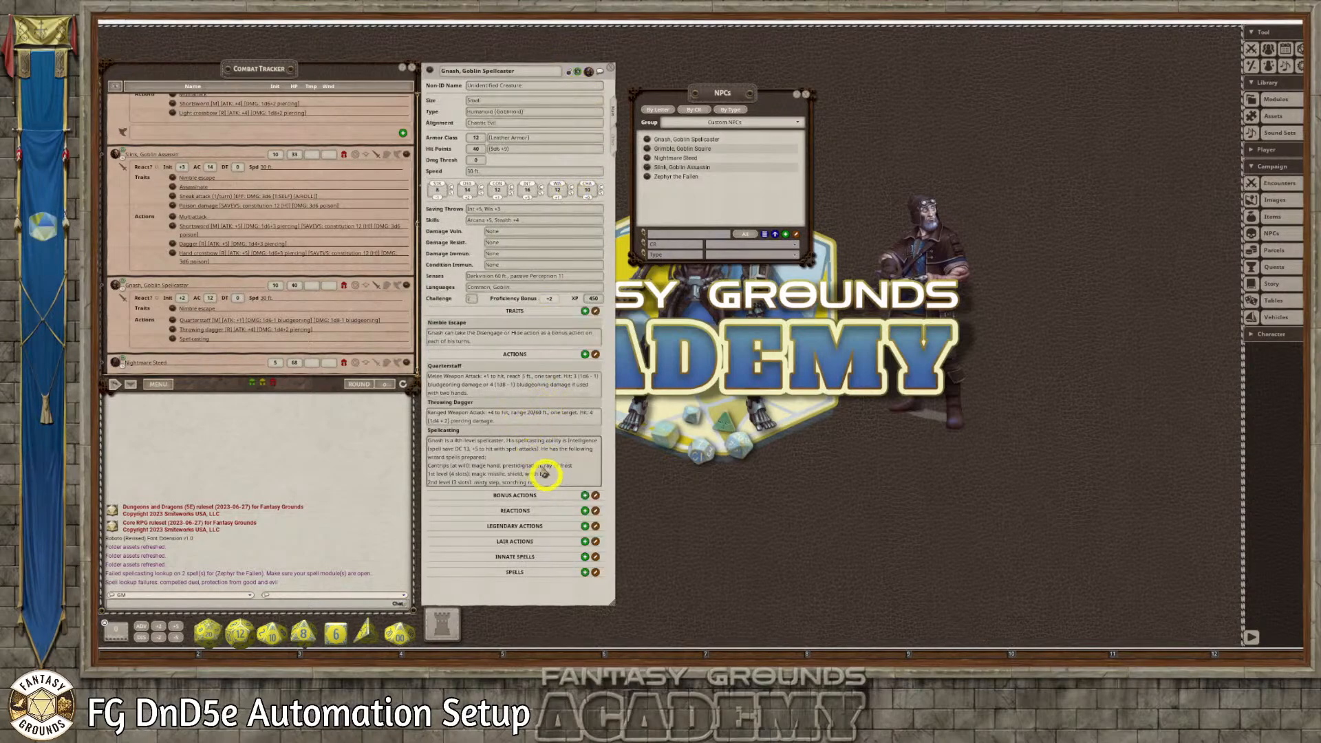
click(584, 311)
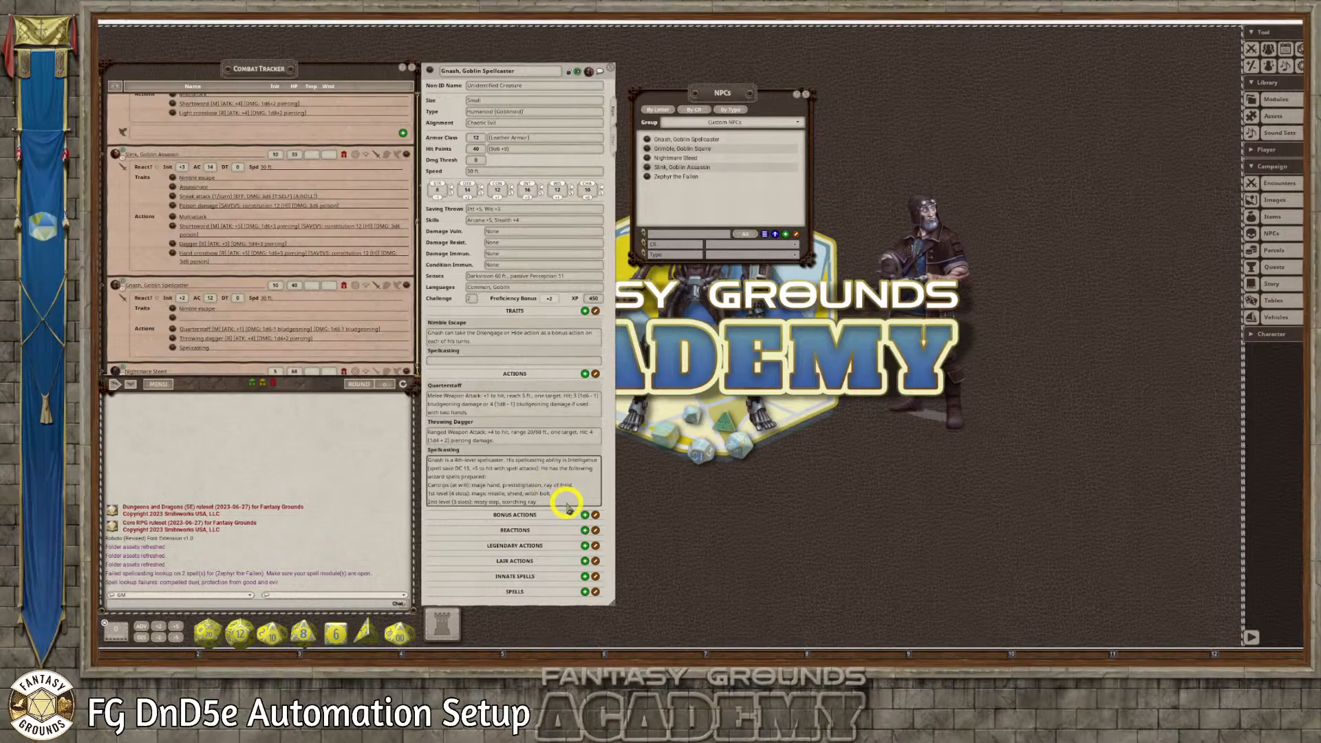
key(ctrl+a)
key(ctrl+c)
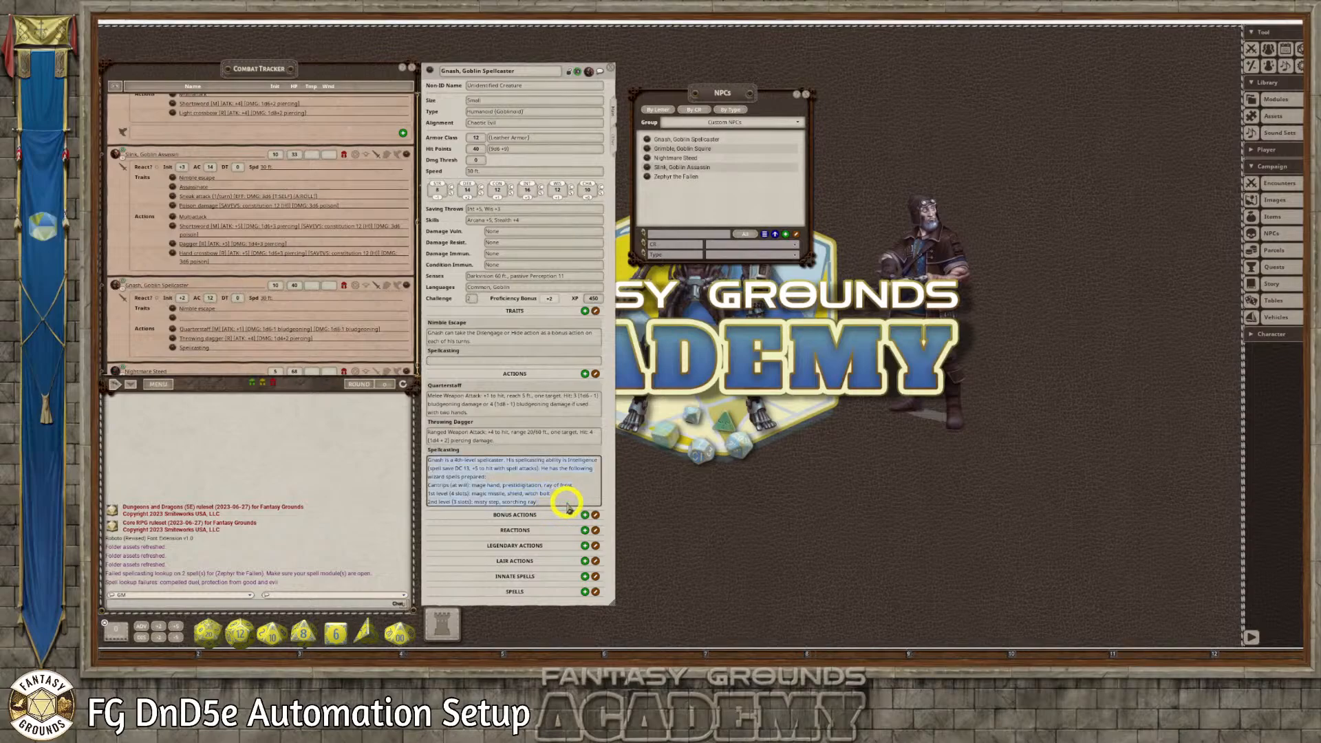
click(457, 359)
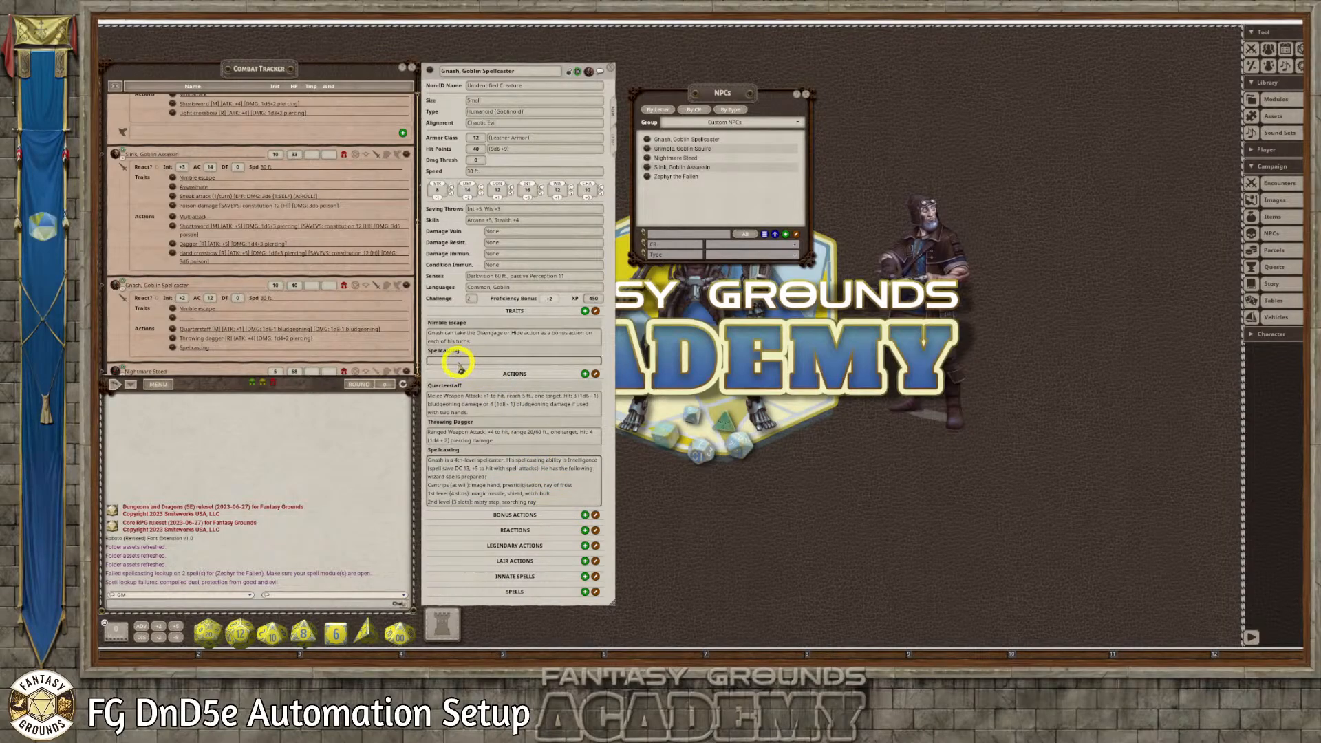
key(ctrl+v)
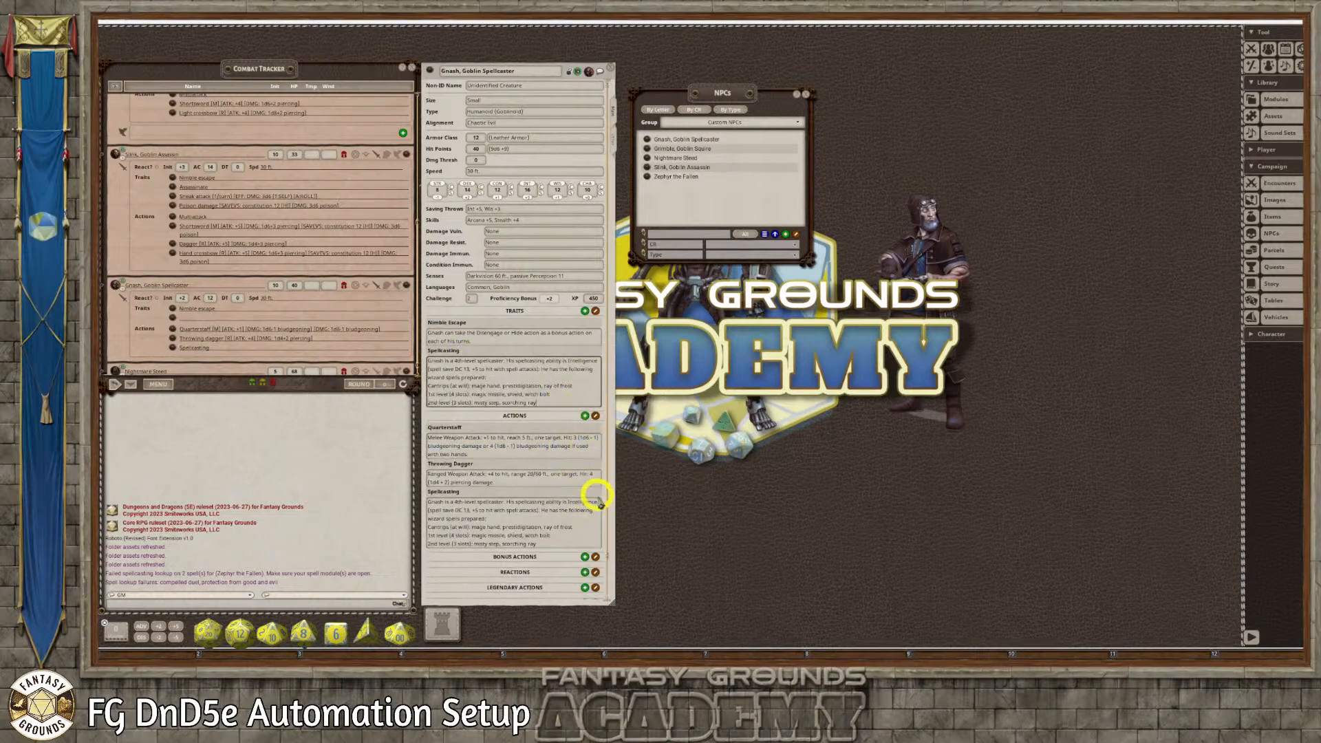
Delete the Spellcasting entry from Gnash's actions and lock his record again
scroll(590, 491, down, 2)
click(596, 374)
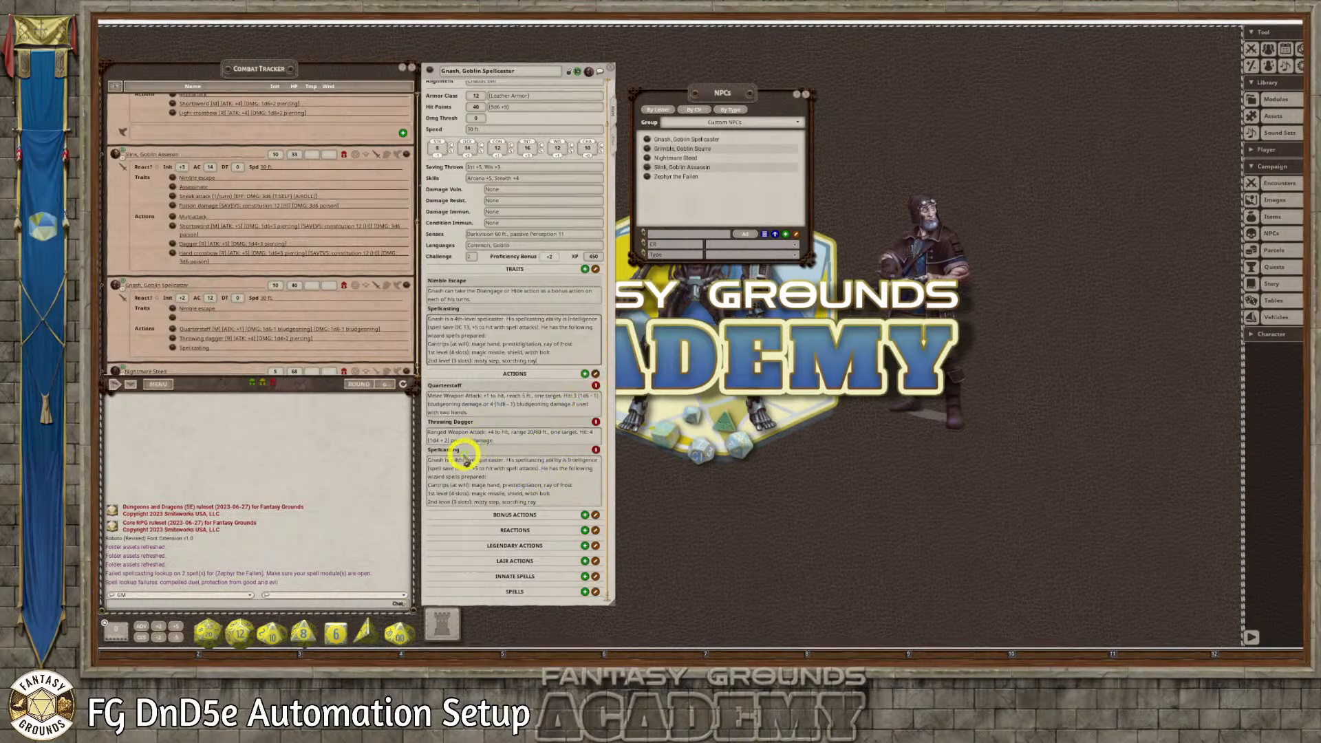
click(596, 450)
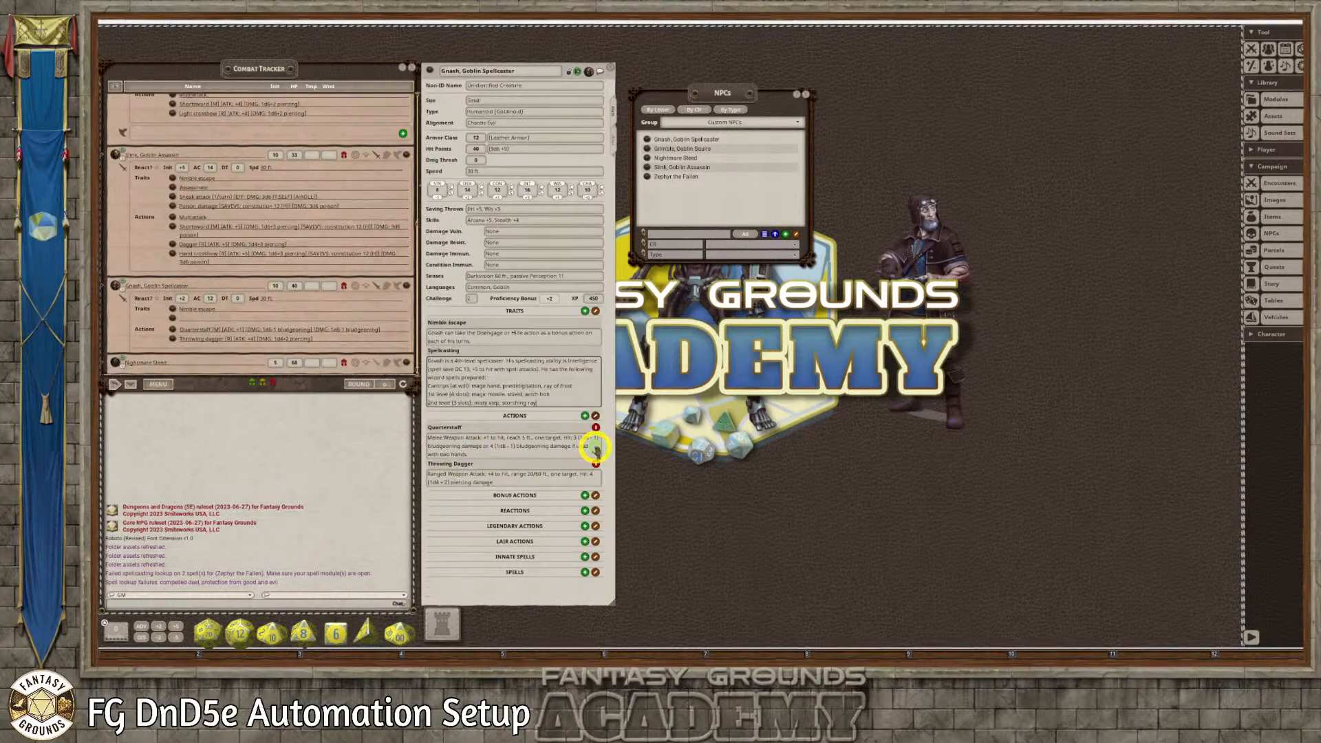
click(569, 71)
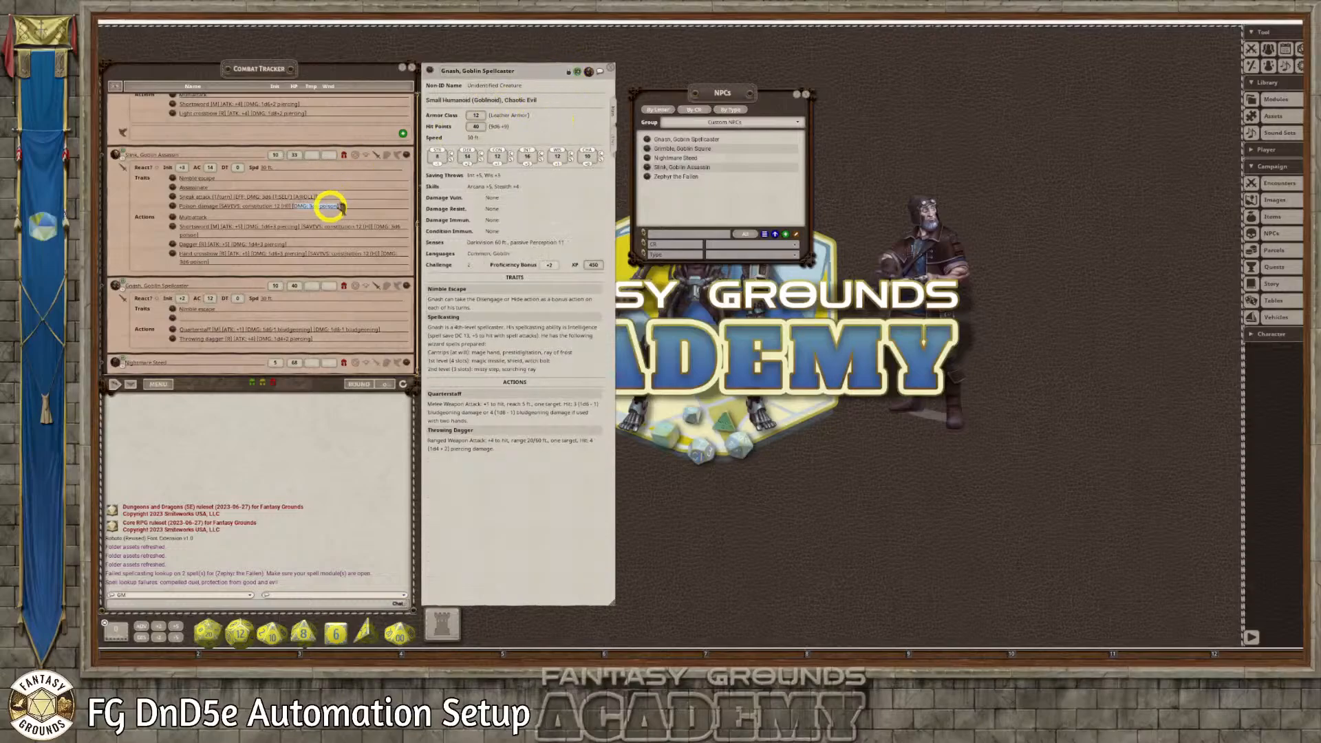
drag(430, 70, 286, 132)
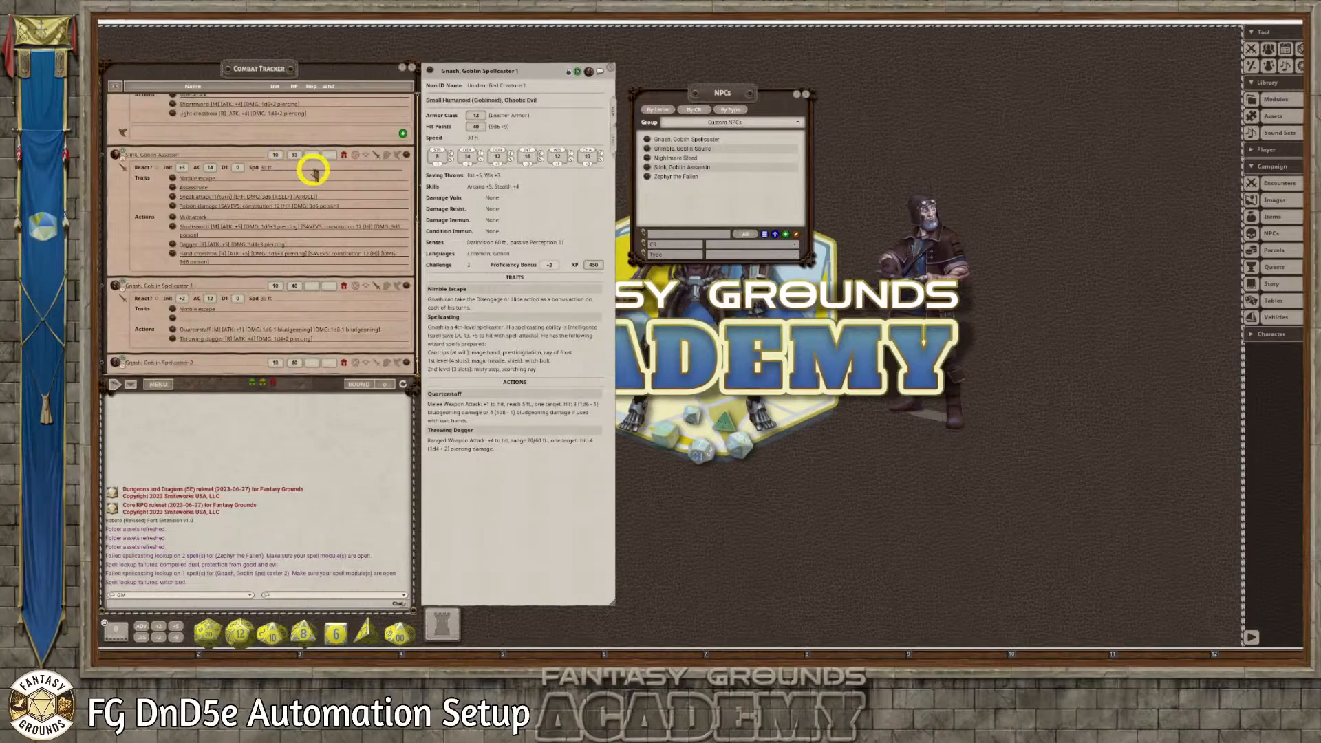
scroll(327, 227, down, 1)
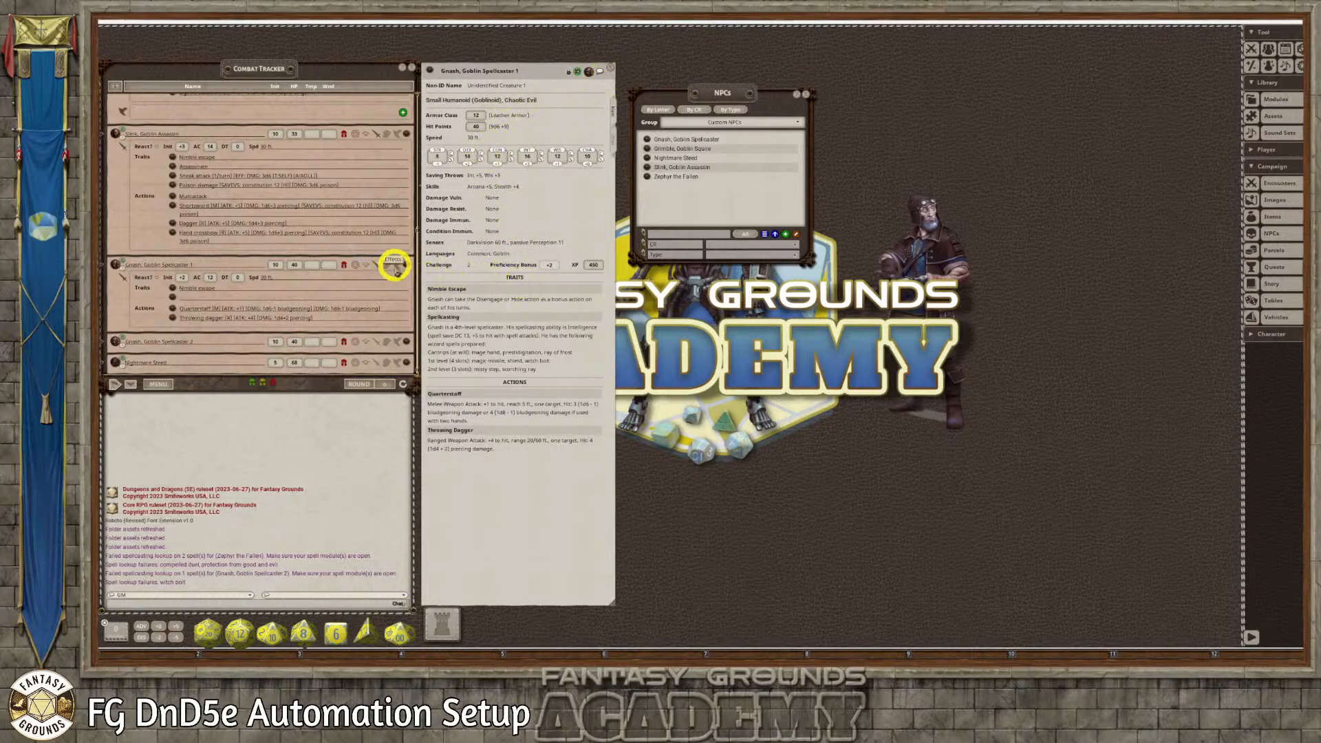
click(385, 269)
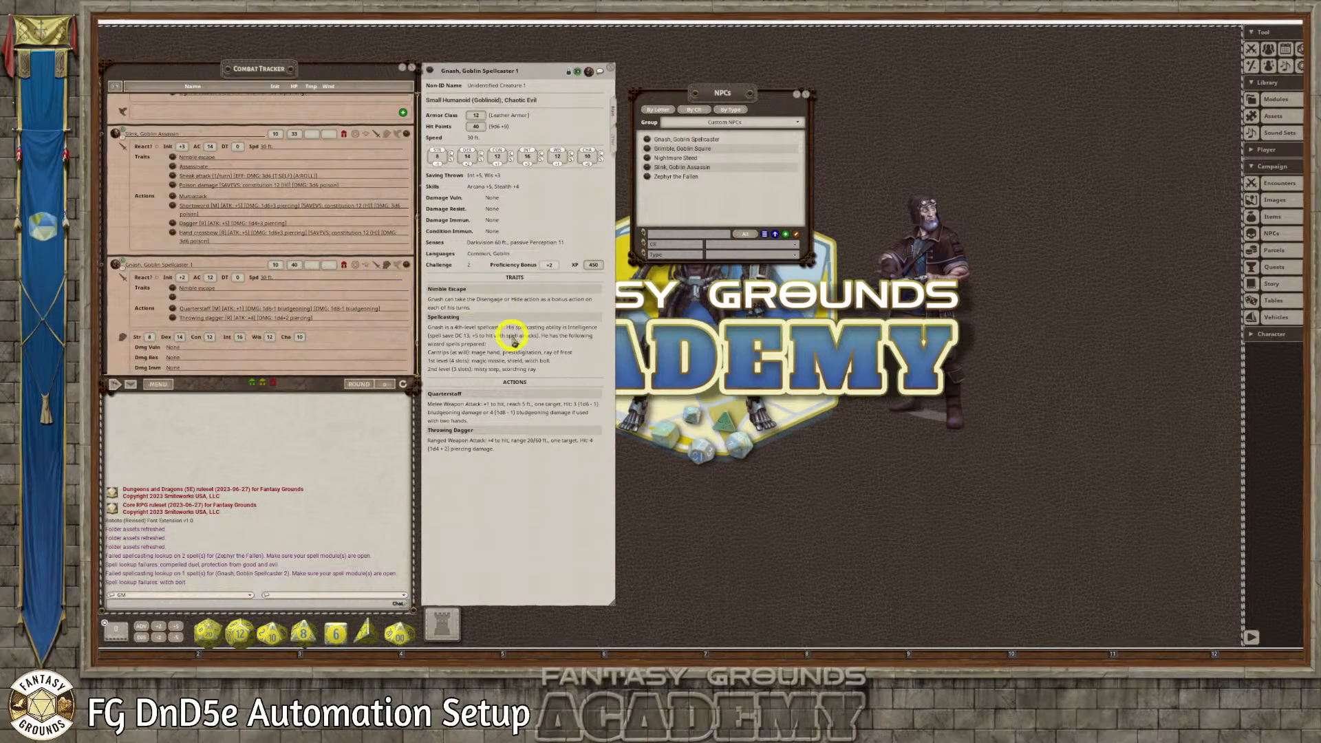
scroll(366, 315, down, 3)
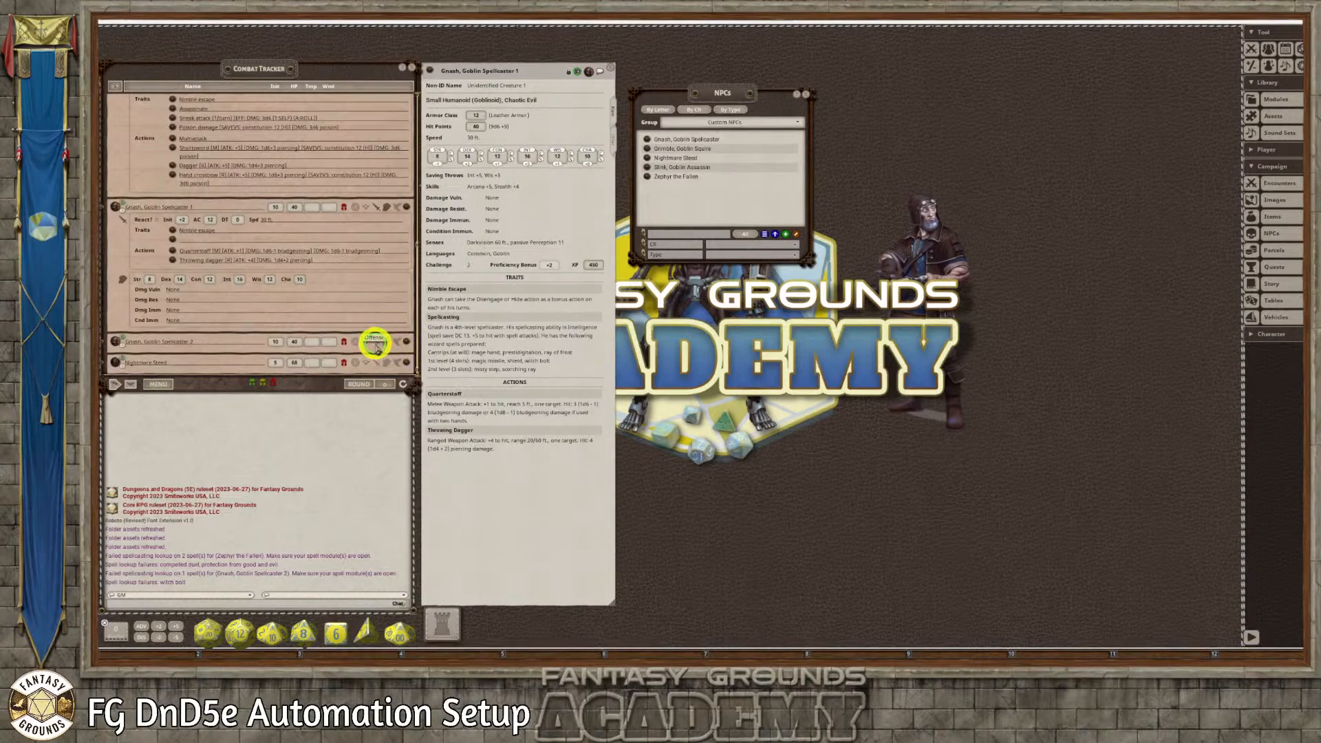
click(374, 342)
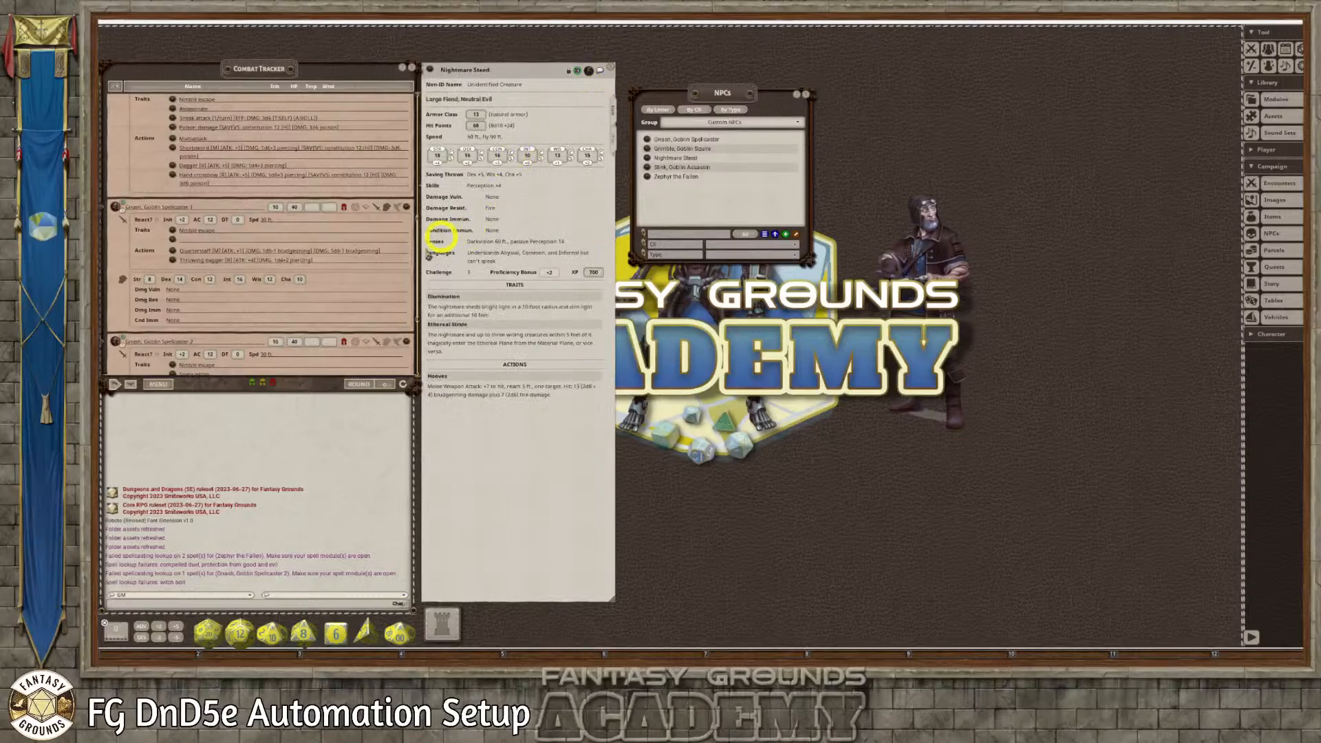
right_click(406, 344)
click(379, 369)
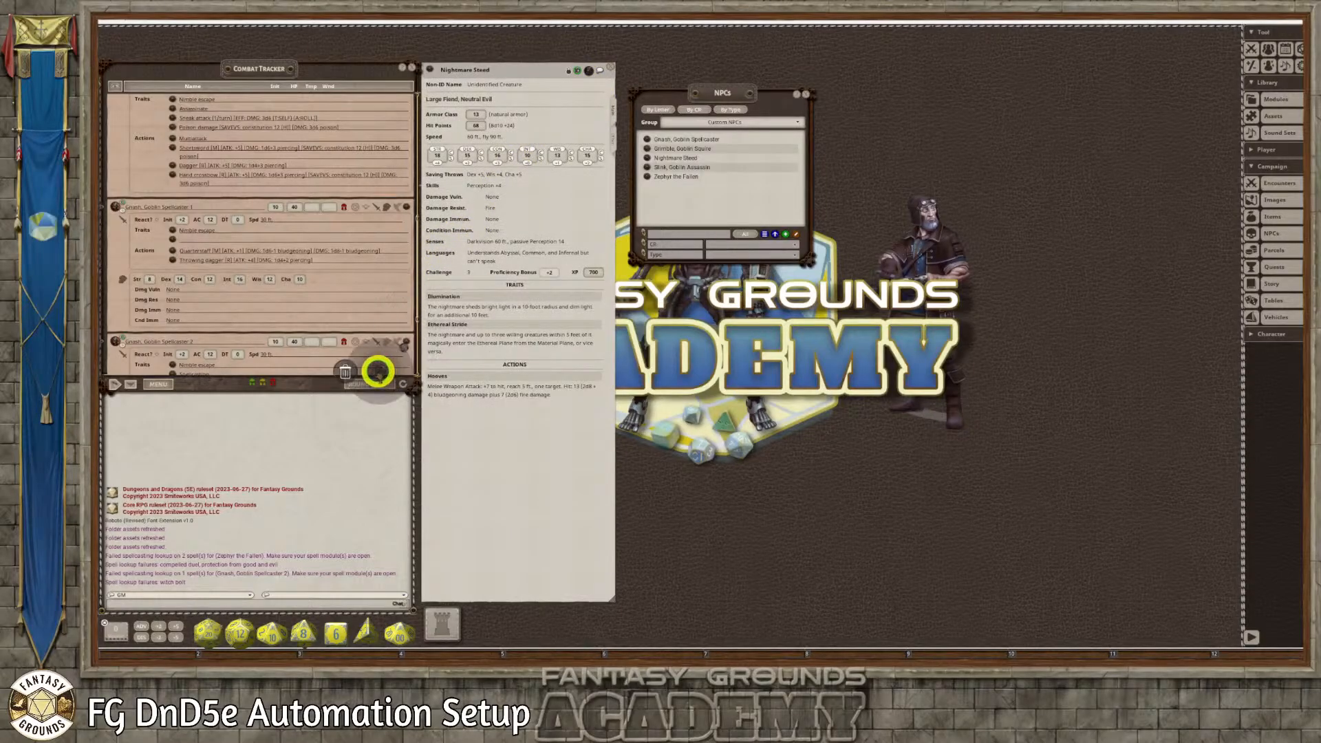
click(353, 371)
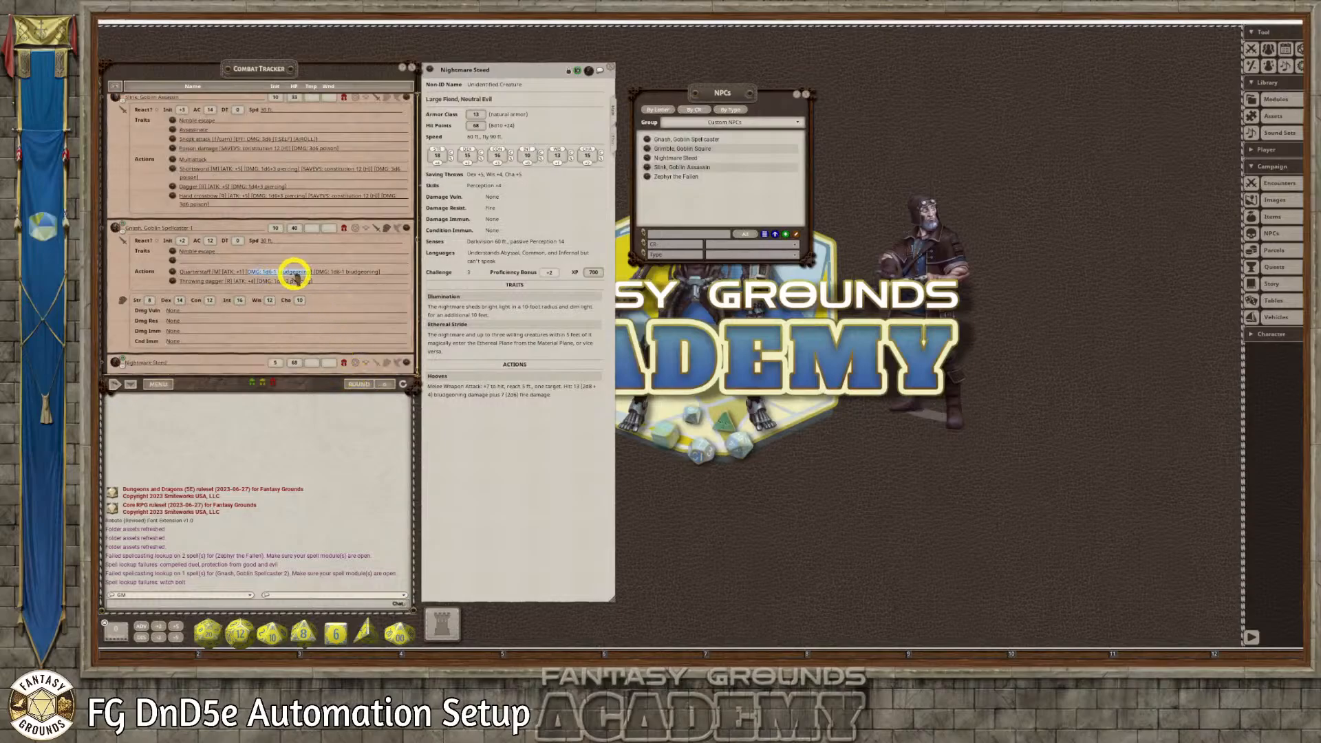
Add a fresh copy of Gnash, Goblin Spellcaster to the Combat Tracker from his corrected record and delete the outdated copy
click(608, 67)
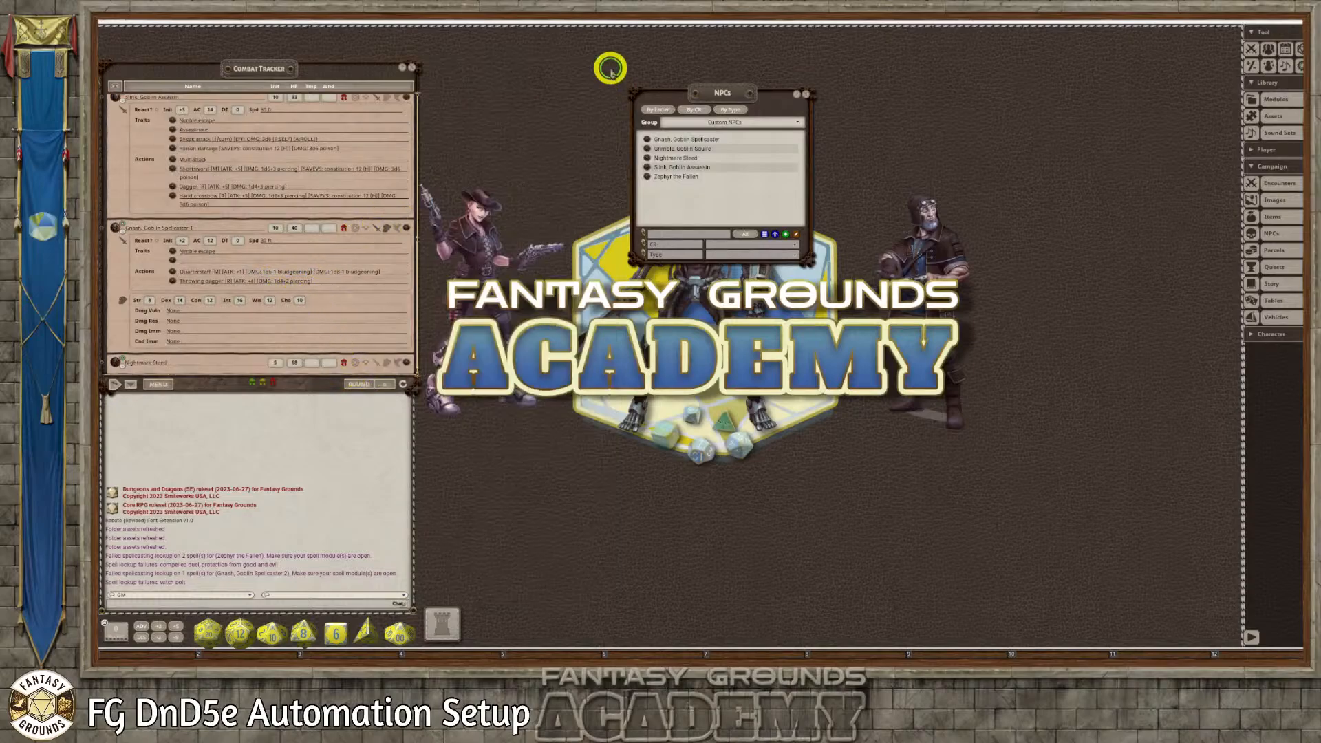
click(406, 229)
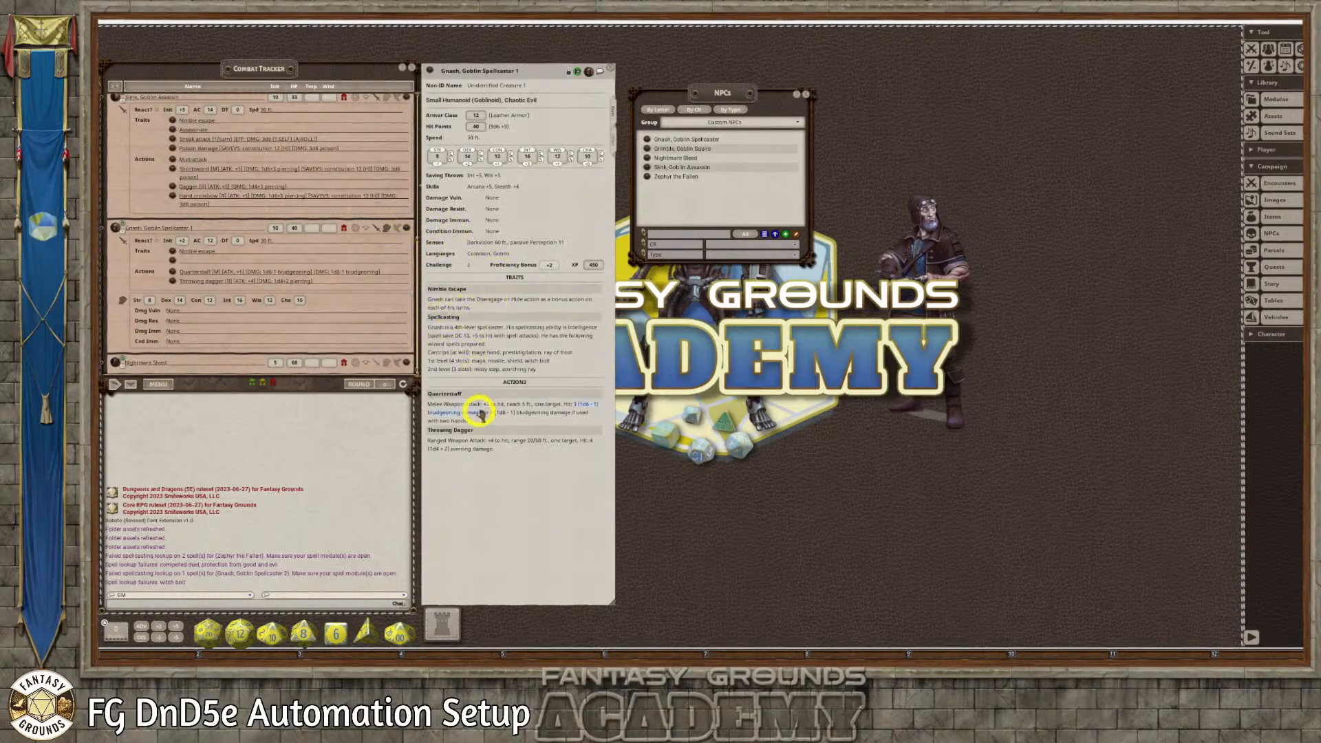
click(388, 232)
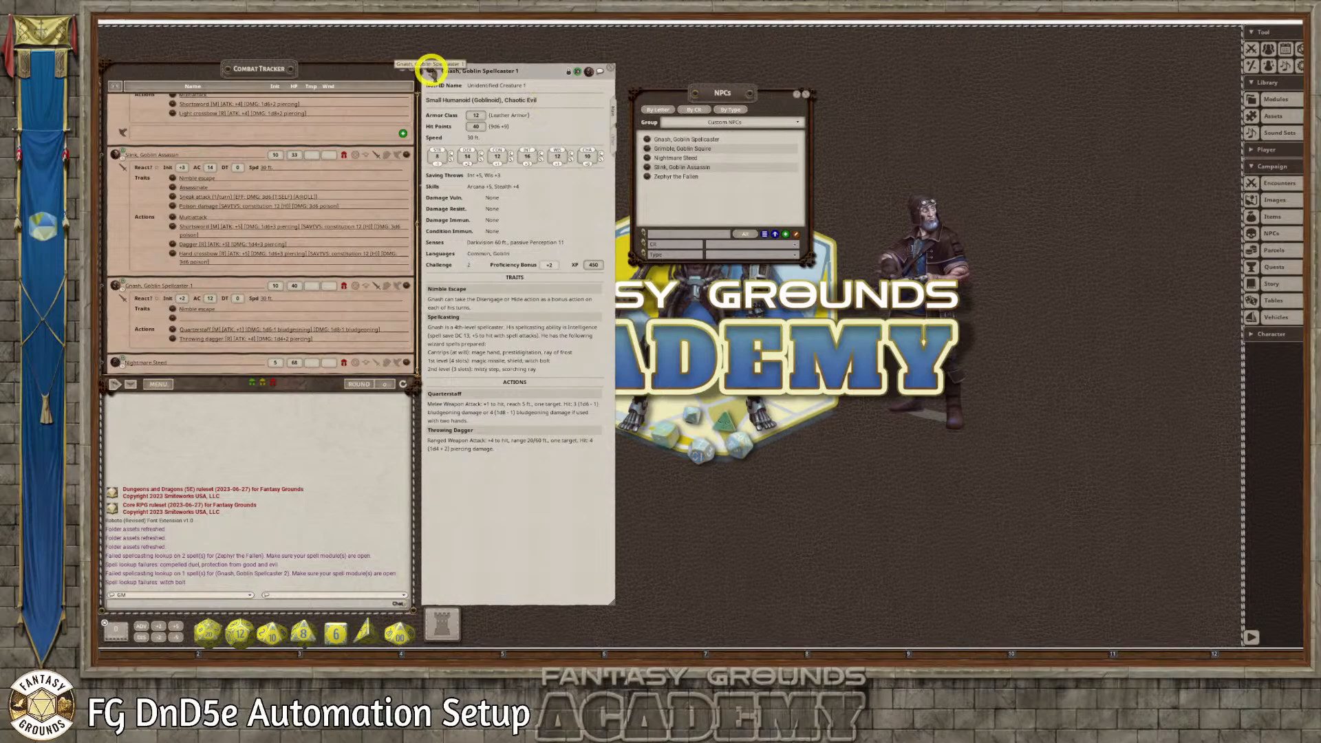
drag(275, 216, 276, 216)
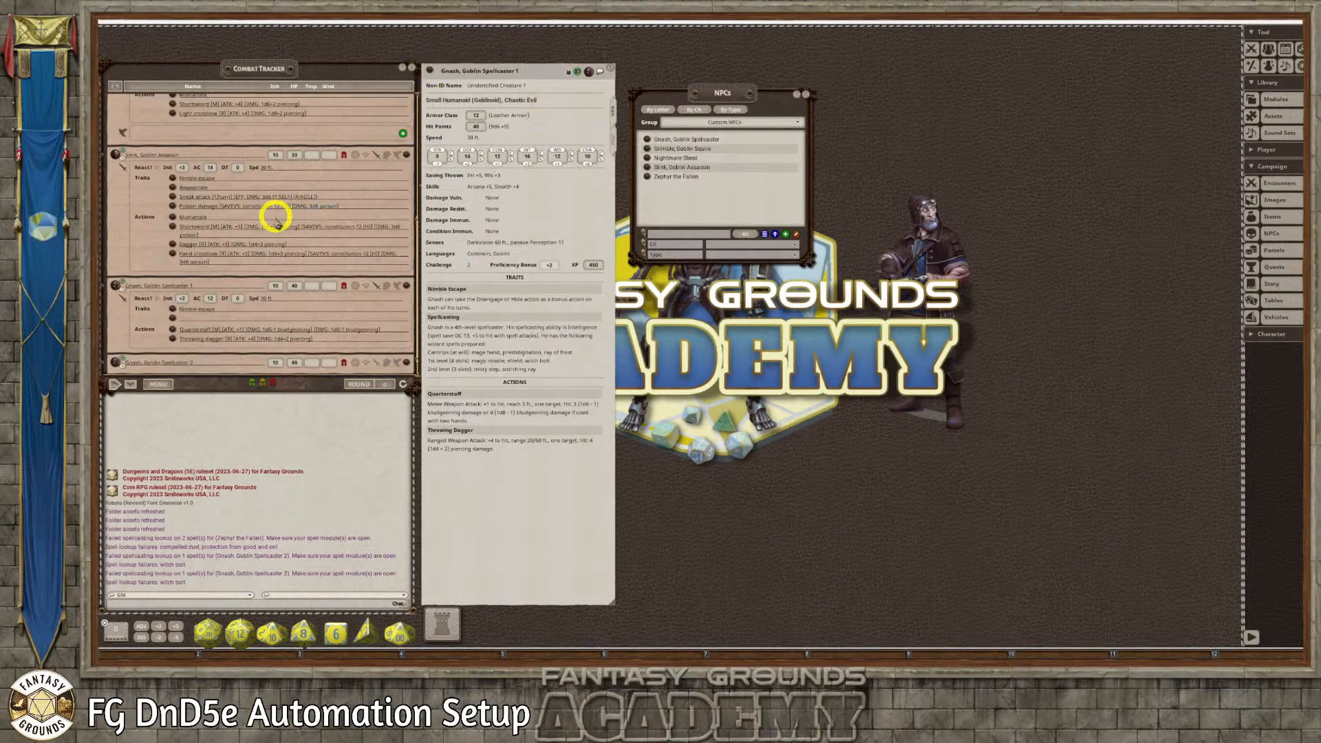
scroll(283, 242, down, 2)
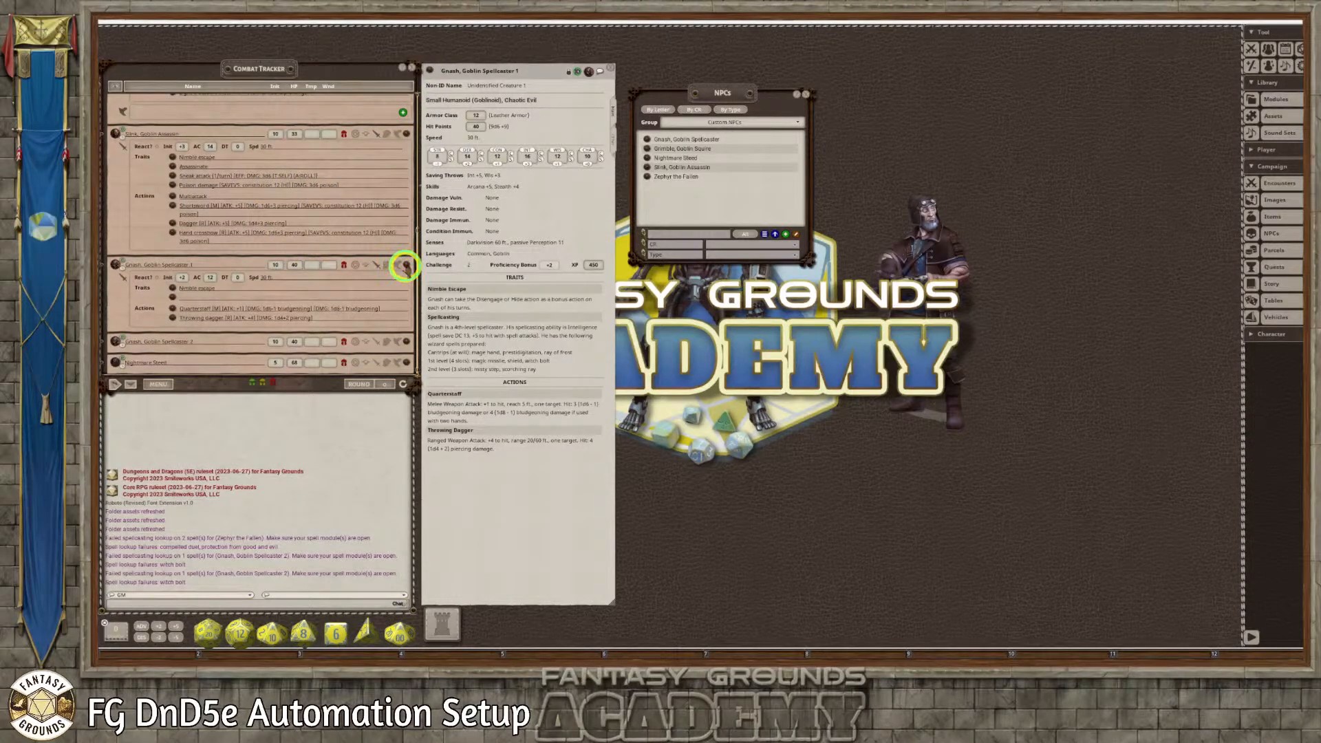
click(405, 265)
click(346, 288)
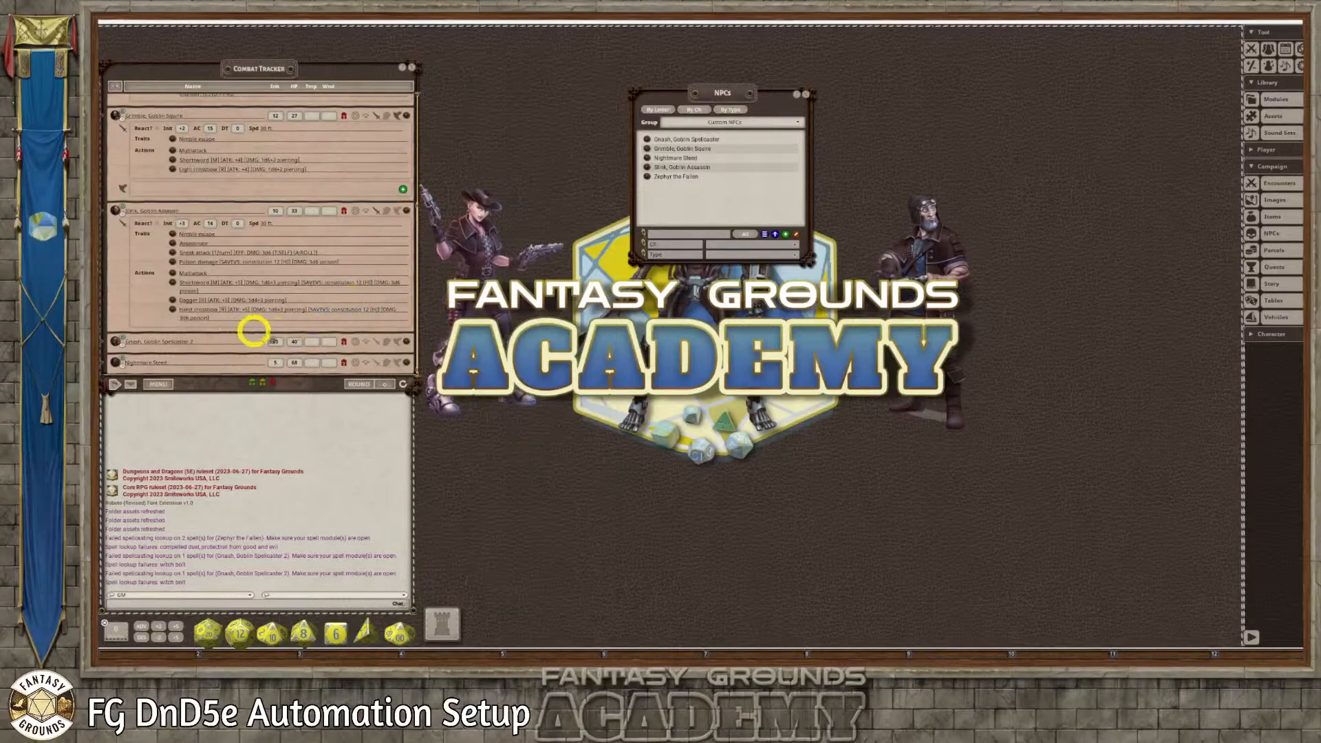
Open and enlarge the new Gnash copy's record, and expand his traits, actions and spells in the tracker to check the automation
click(406, 340)
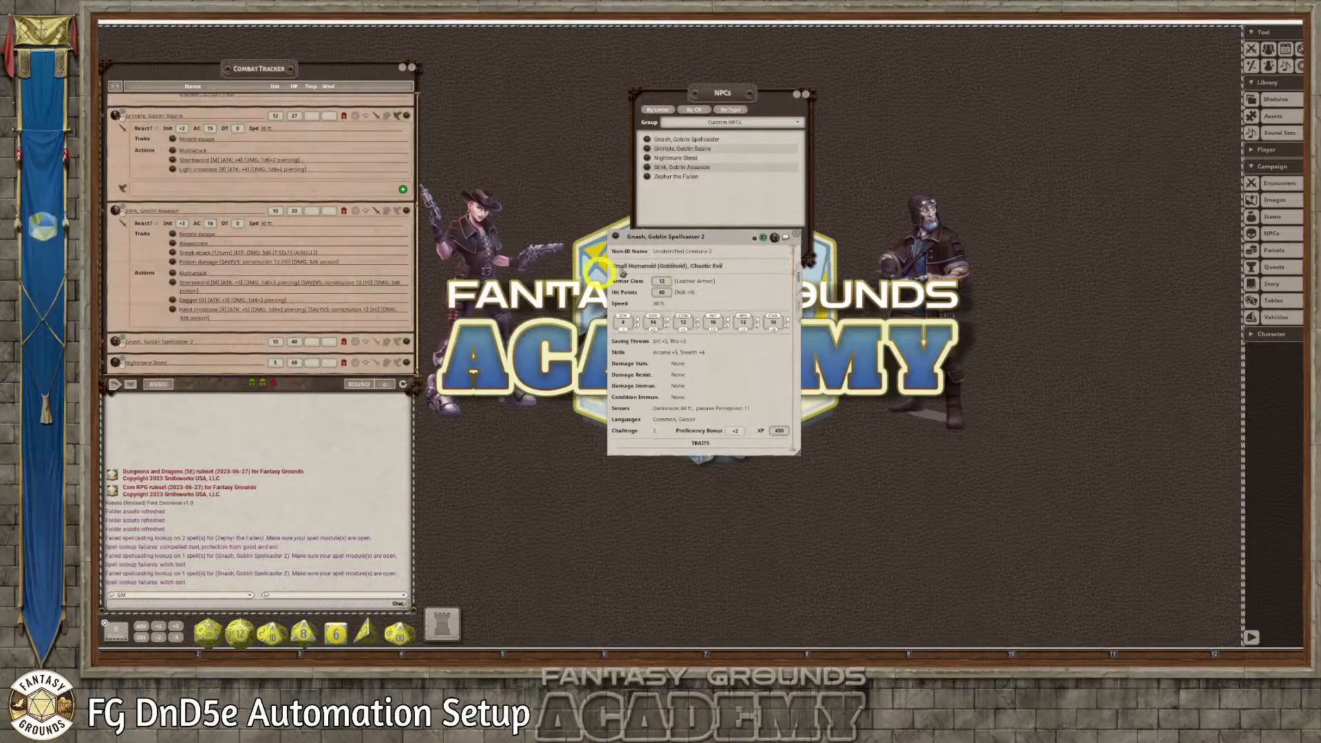
drag(693, 229, 519, 75)
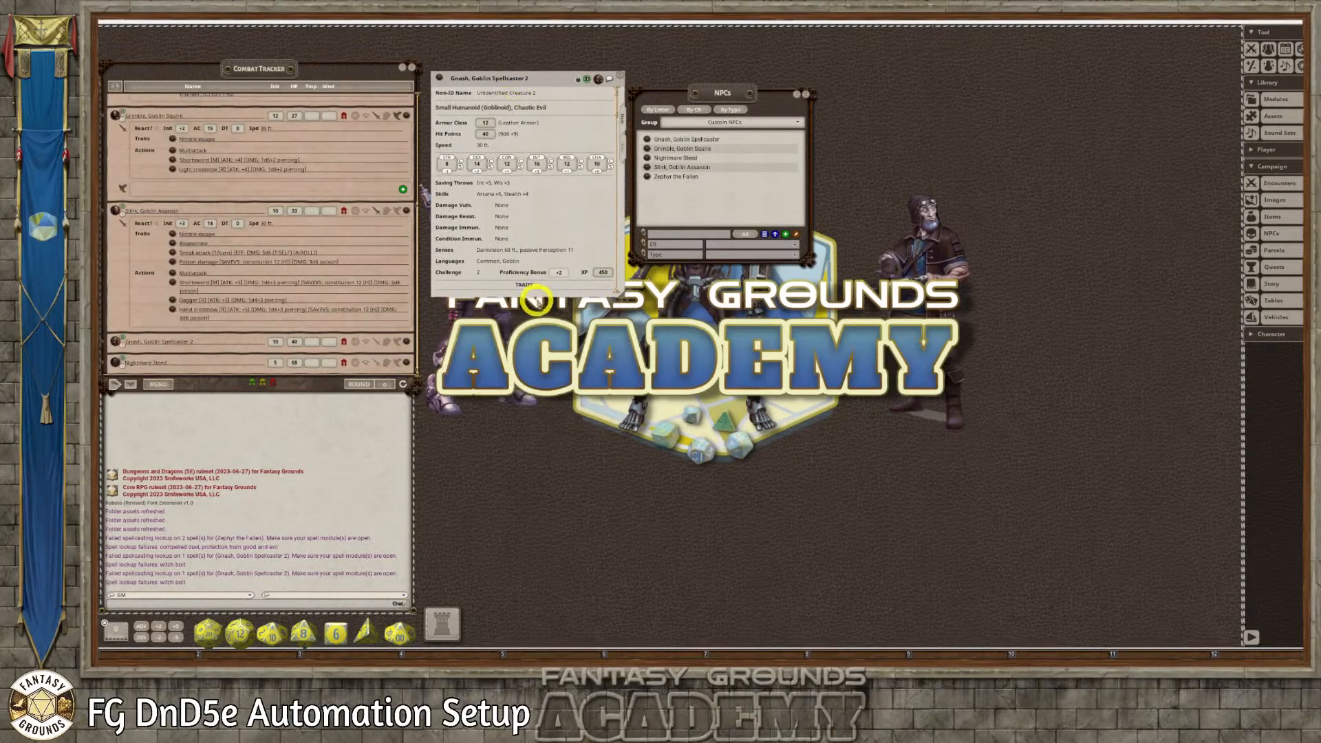
drag(536, 297, 538, 585)
scroll(548, 545, down, 3)
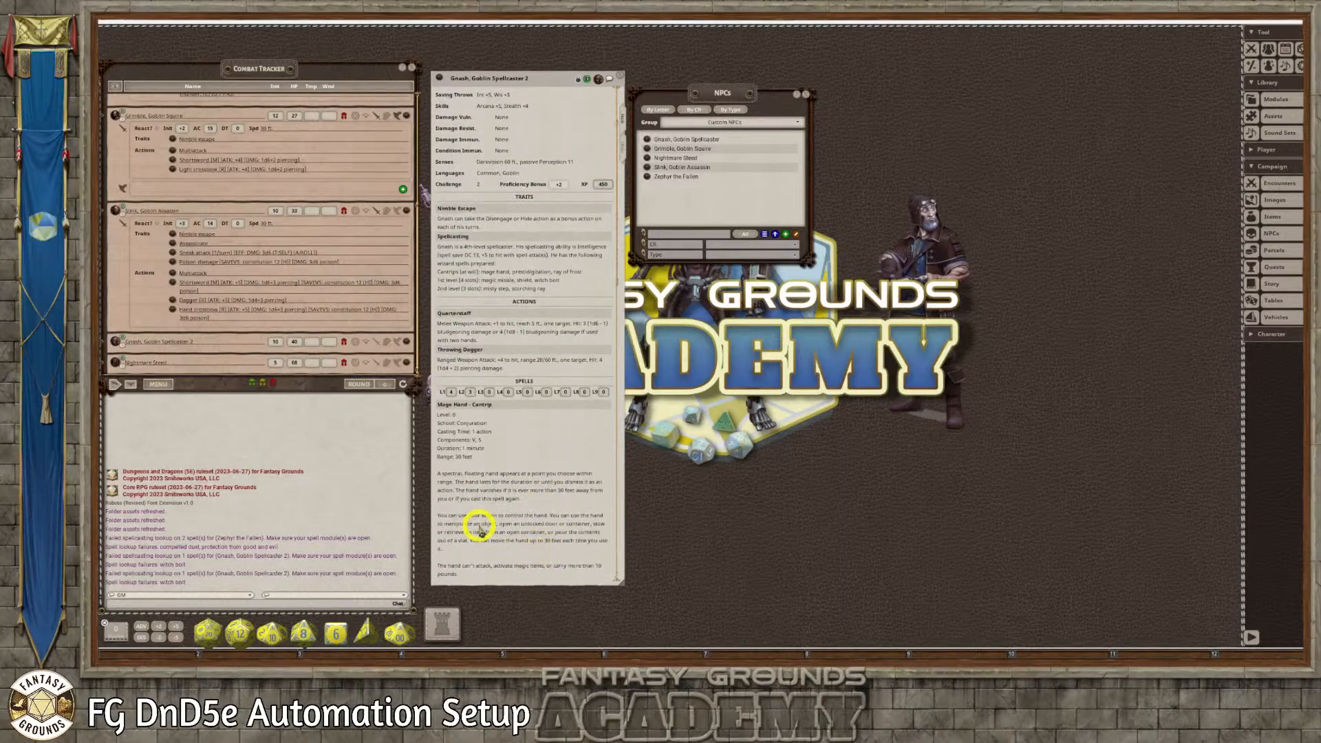
click(376, 344)
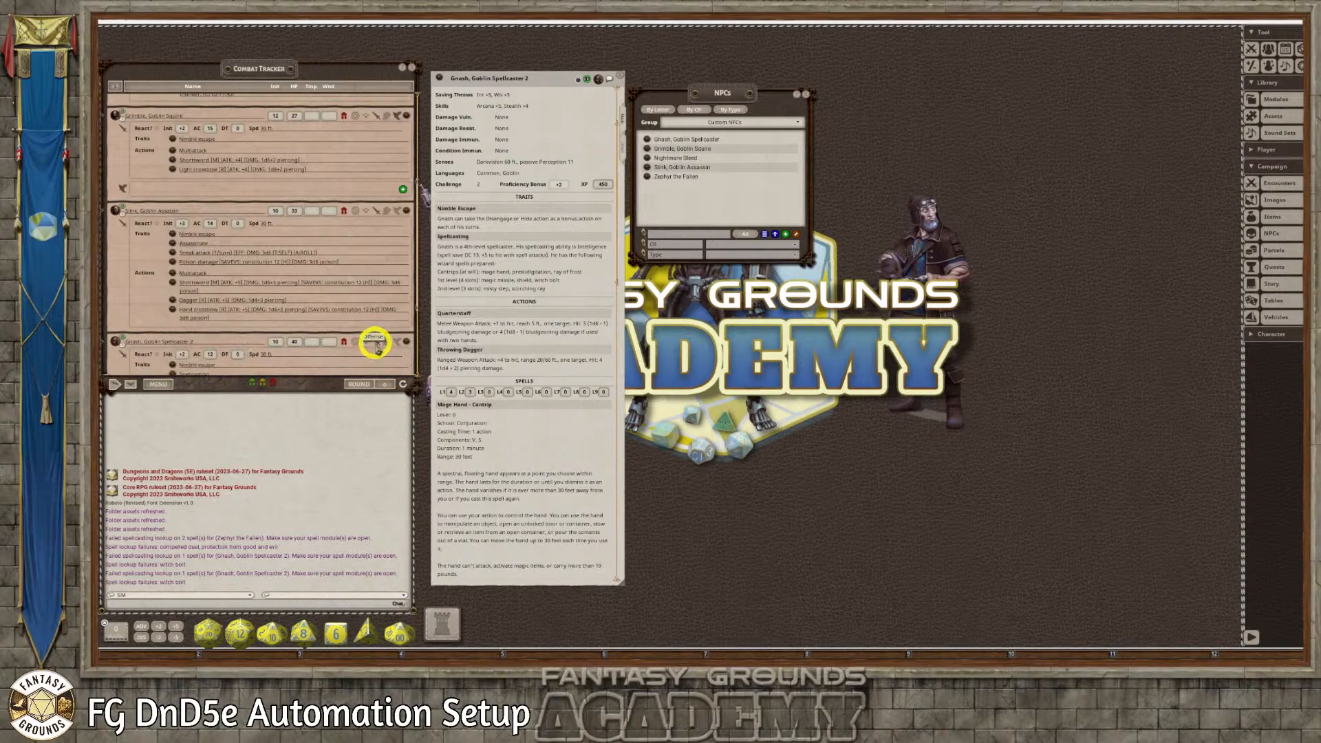
scroll(363, 351, down, 4)
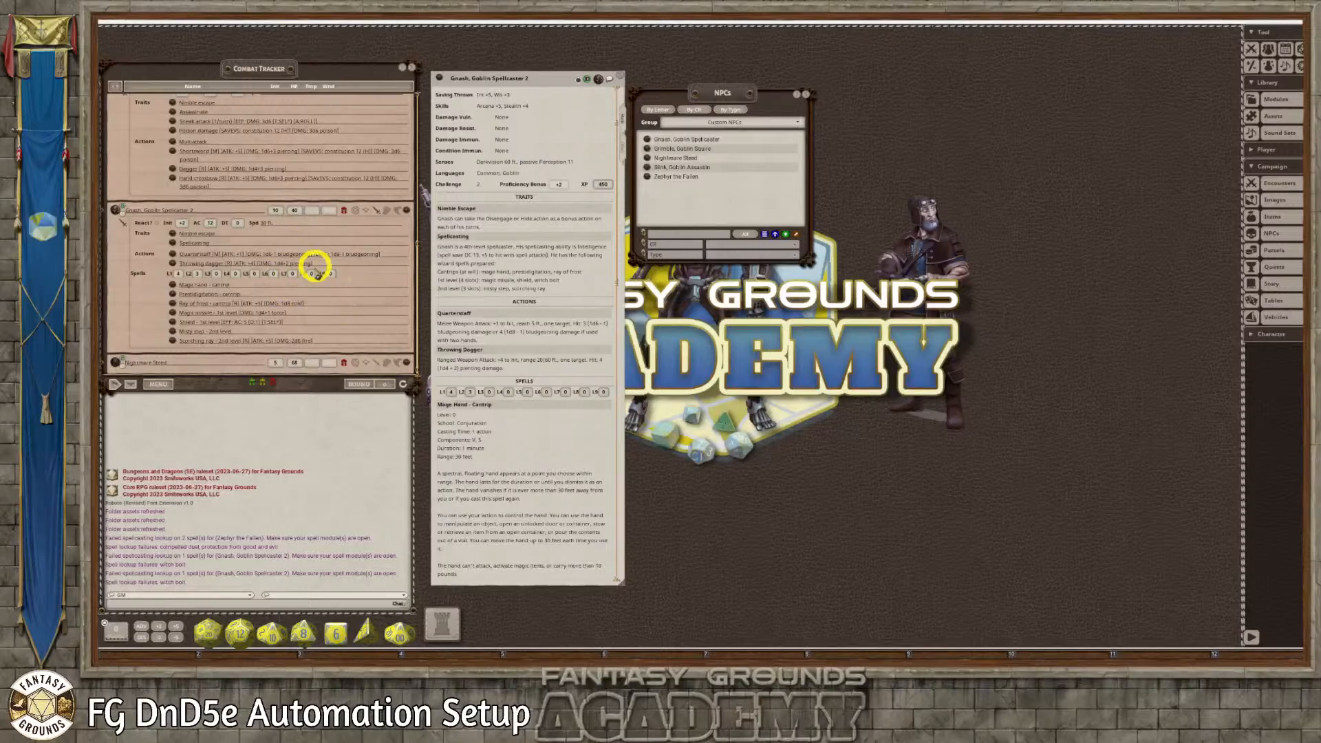
Examine the automated entries of the other crew members in the tracker and the spell details in Gnash's record, closing that record
scroll(315, 286, up, 5)
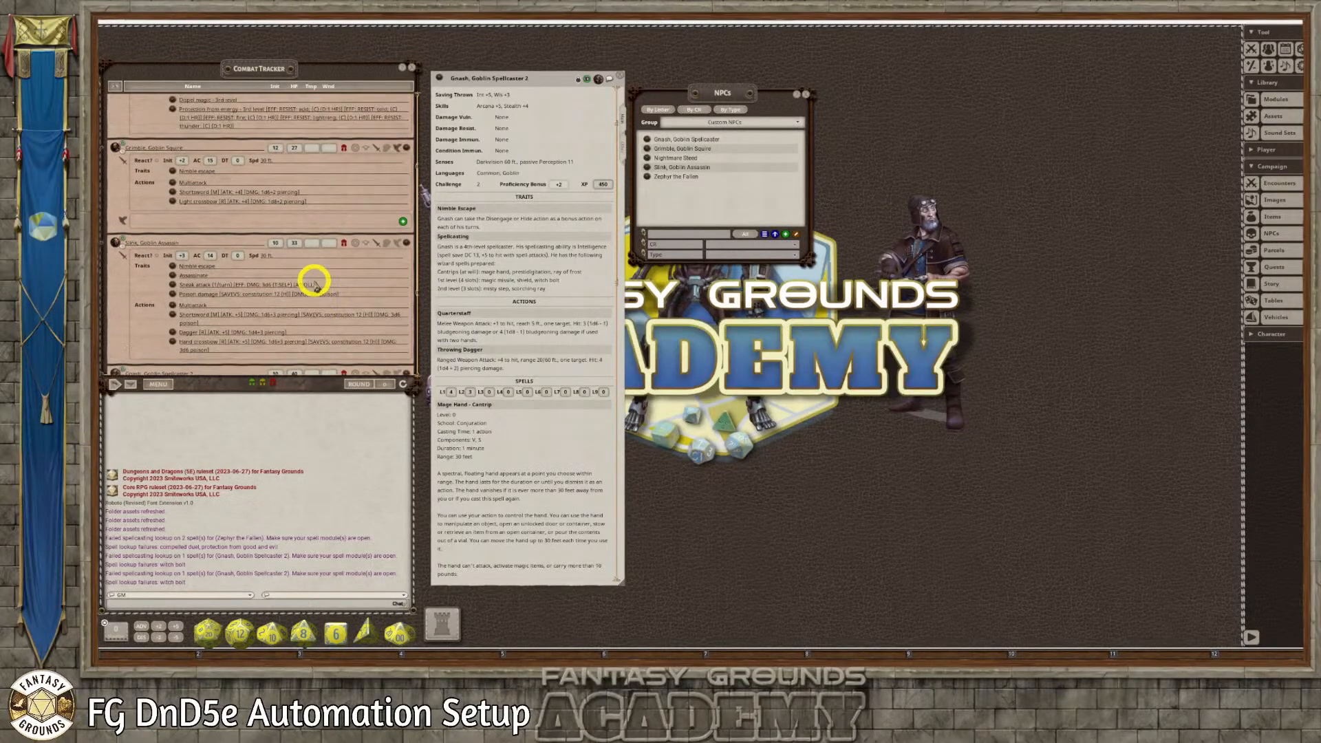
scroll(315, 286, up, 3)
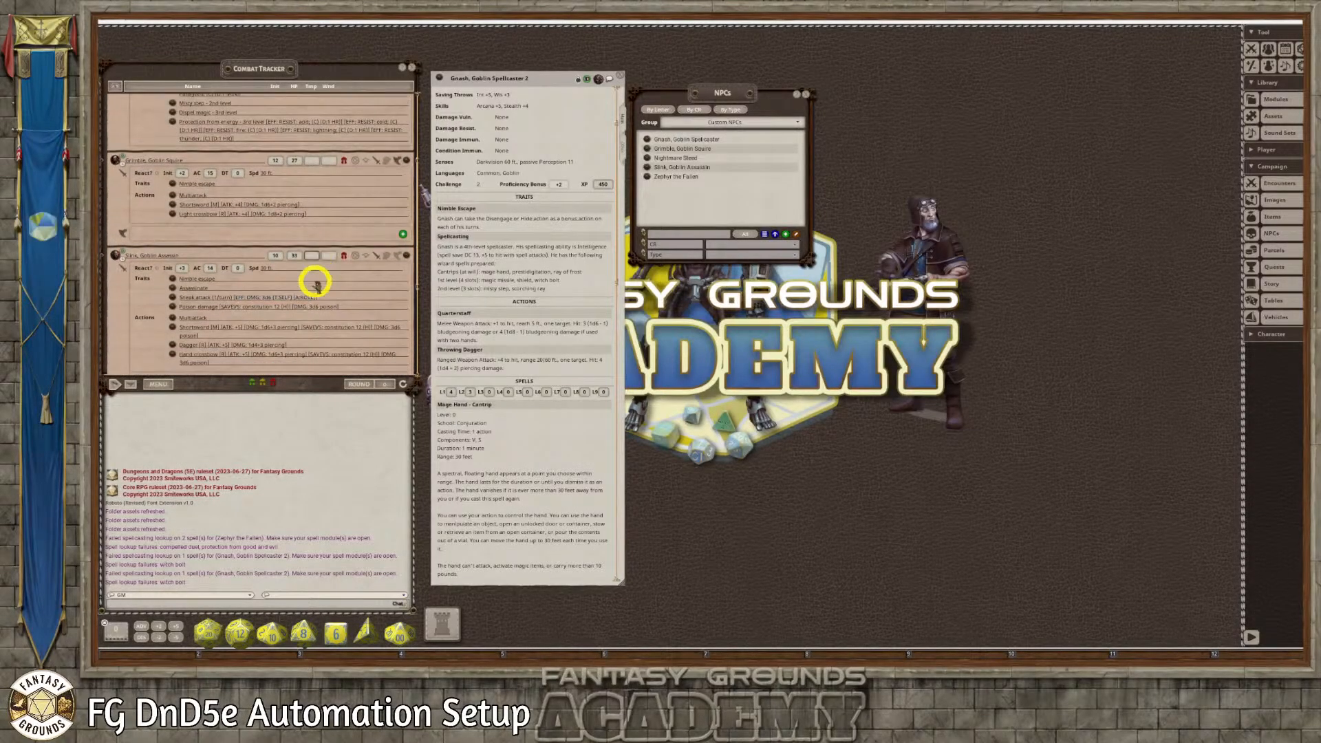
scroll(344, 280, up, 6)
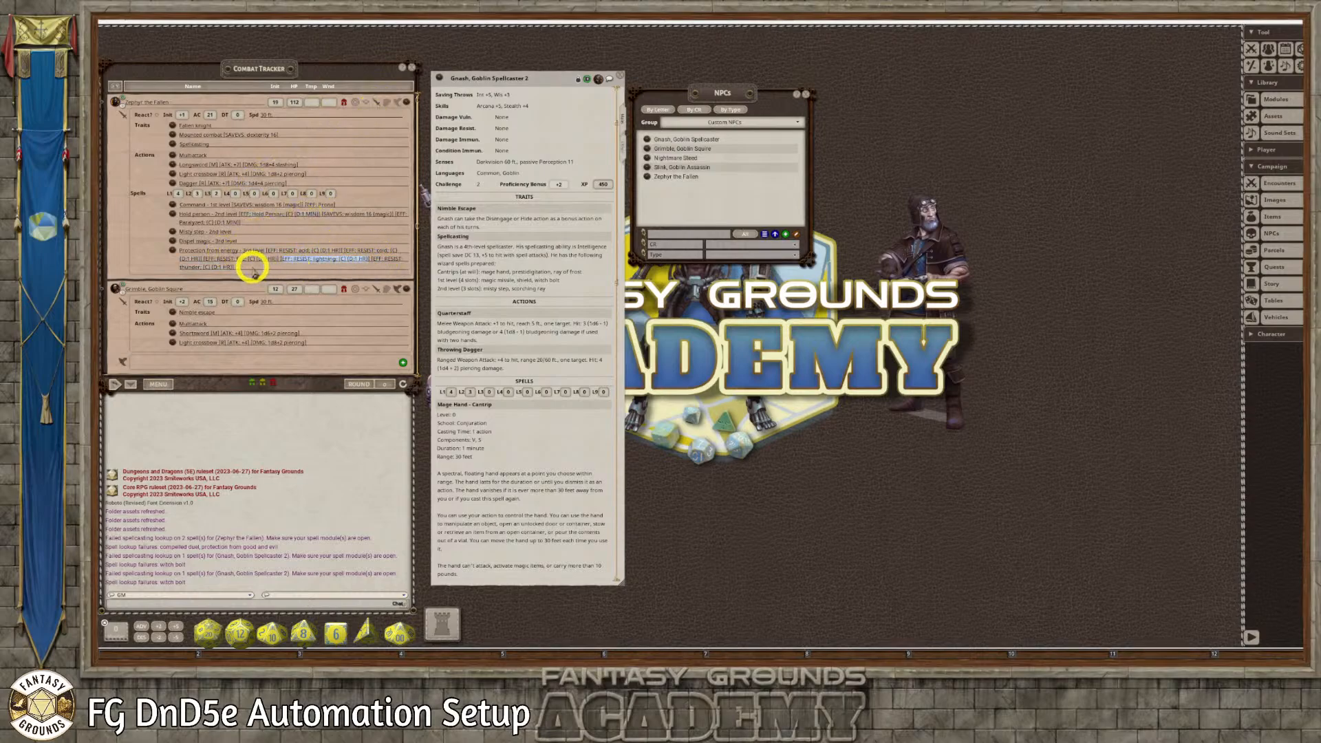
scroll(536, 352, up, 3)
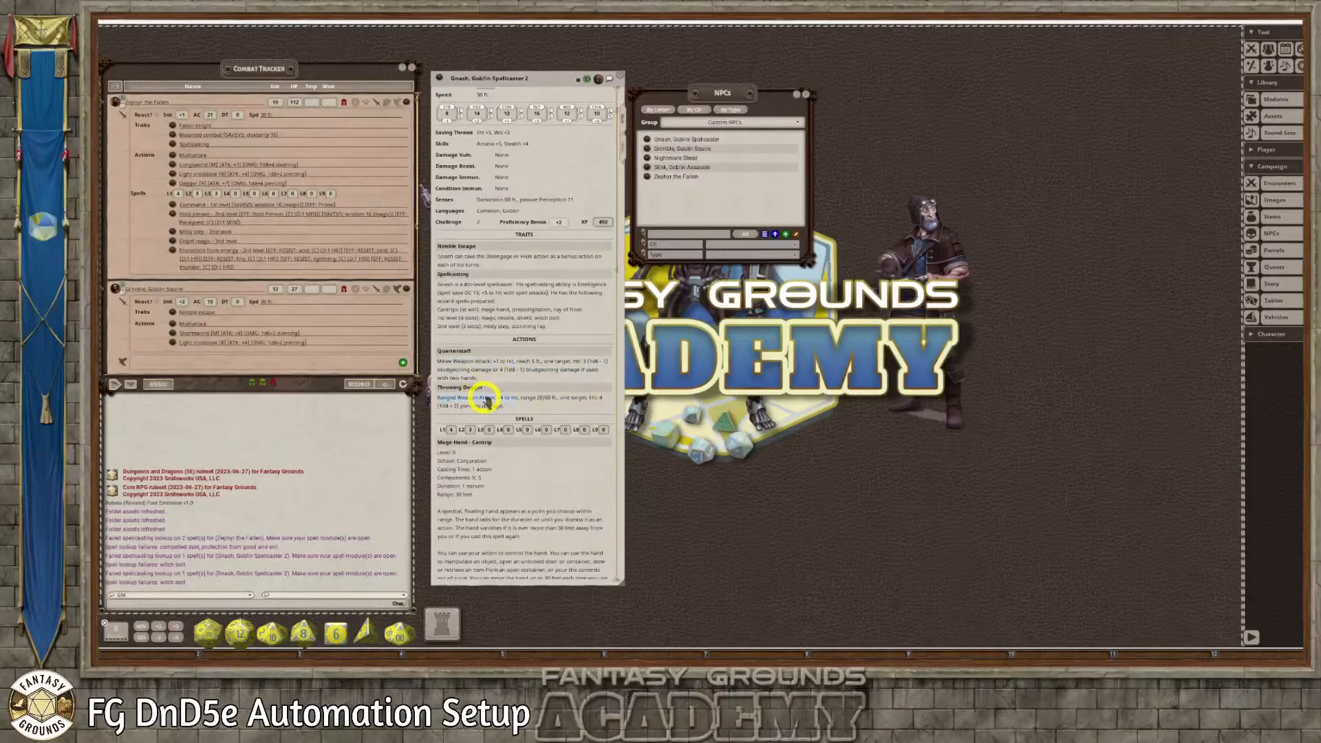
scroll(507, 315, up, 2)
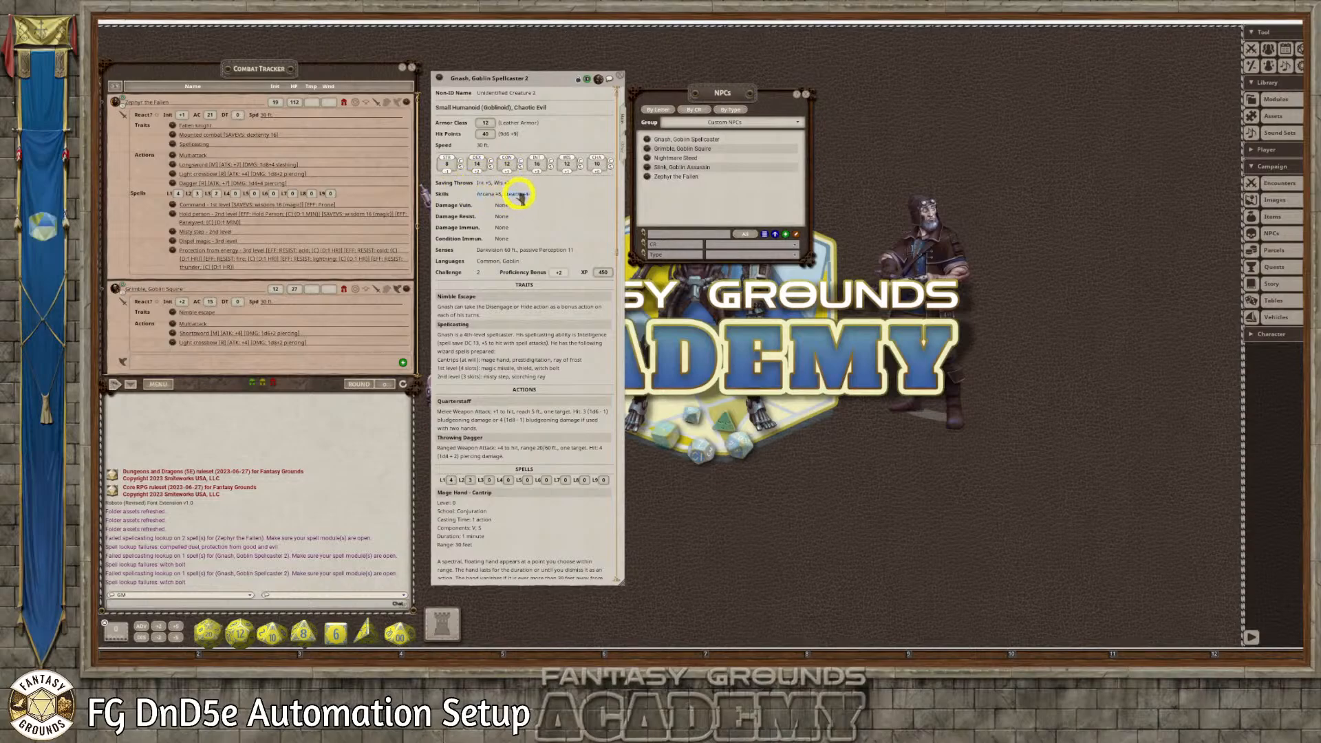
scroll(559, 264, down, 6)
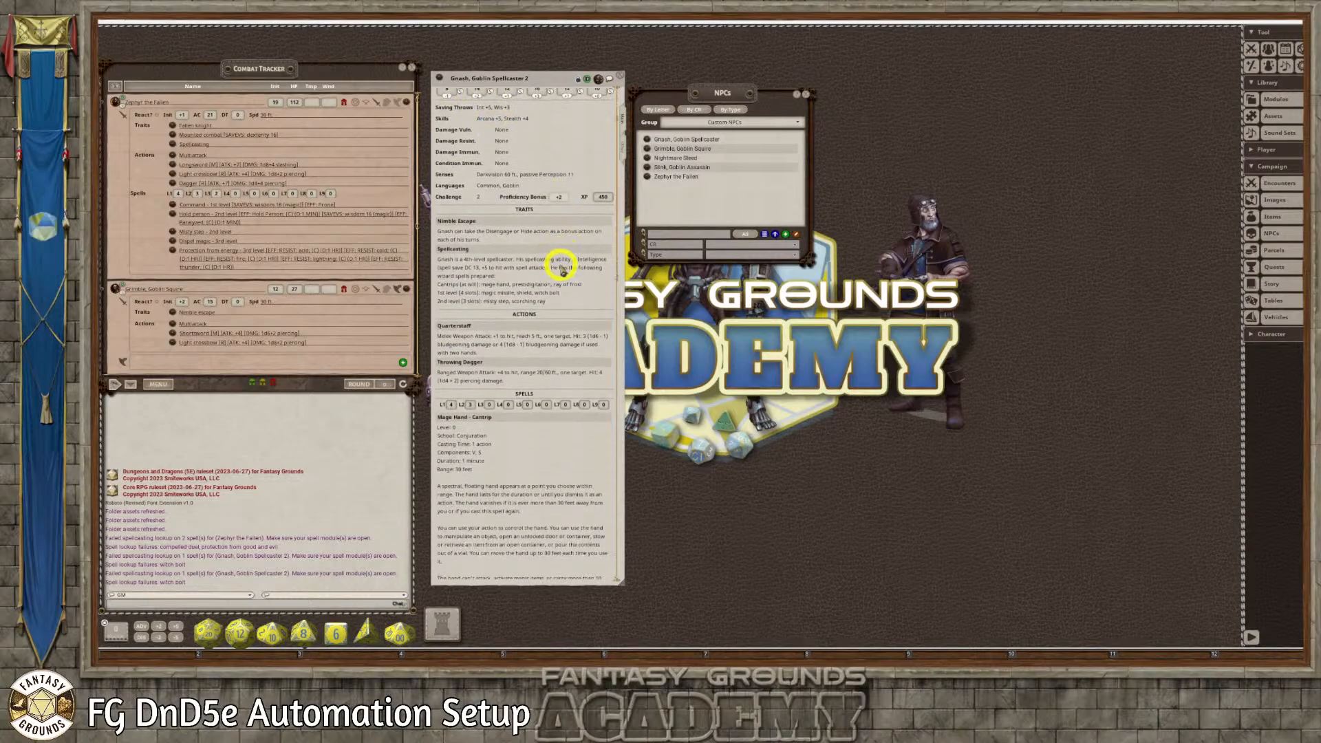
scroll(560, 261, down, 2)
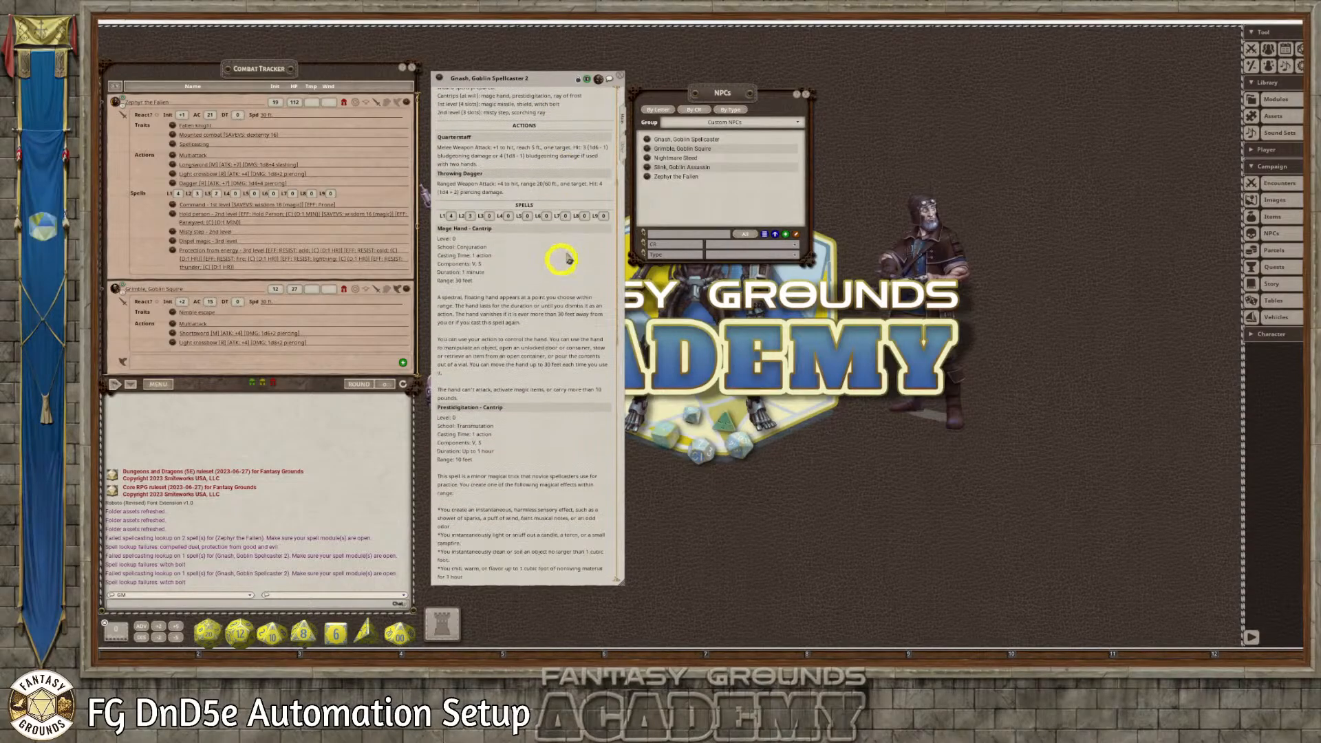
click(619, 75)
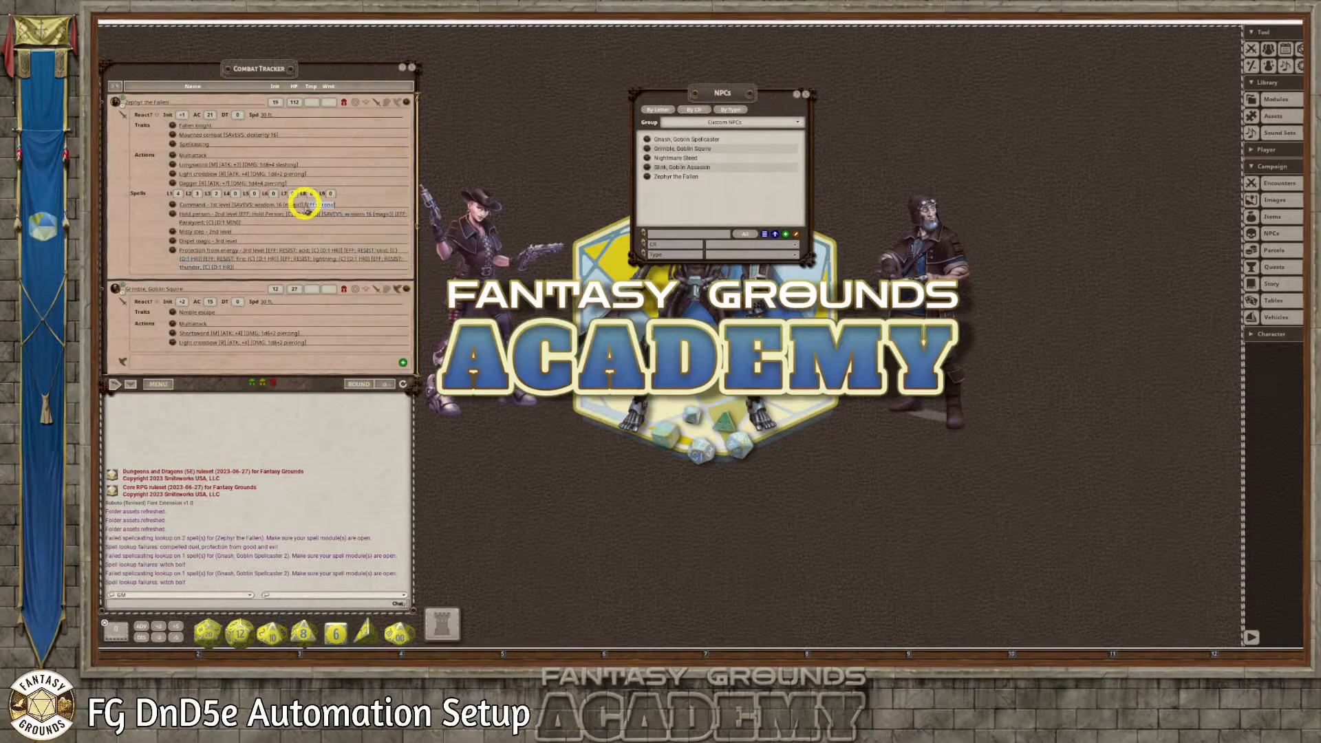
scroll(306, 206, down, 3)
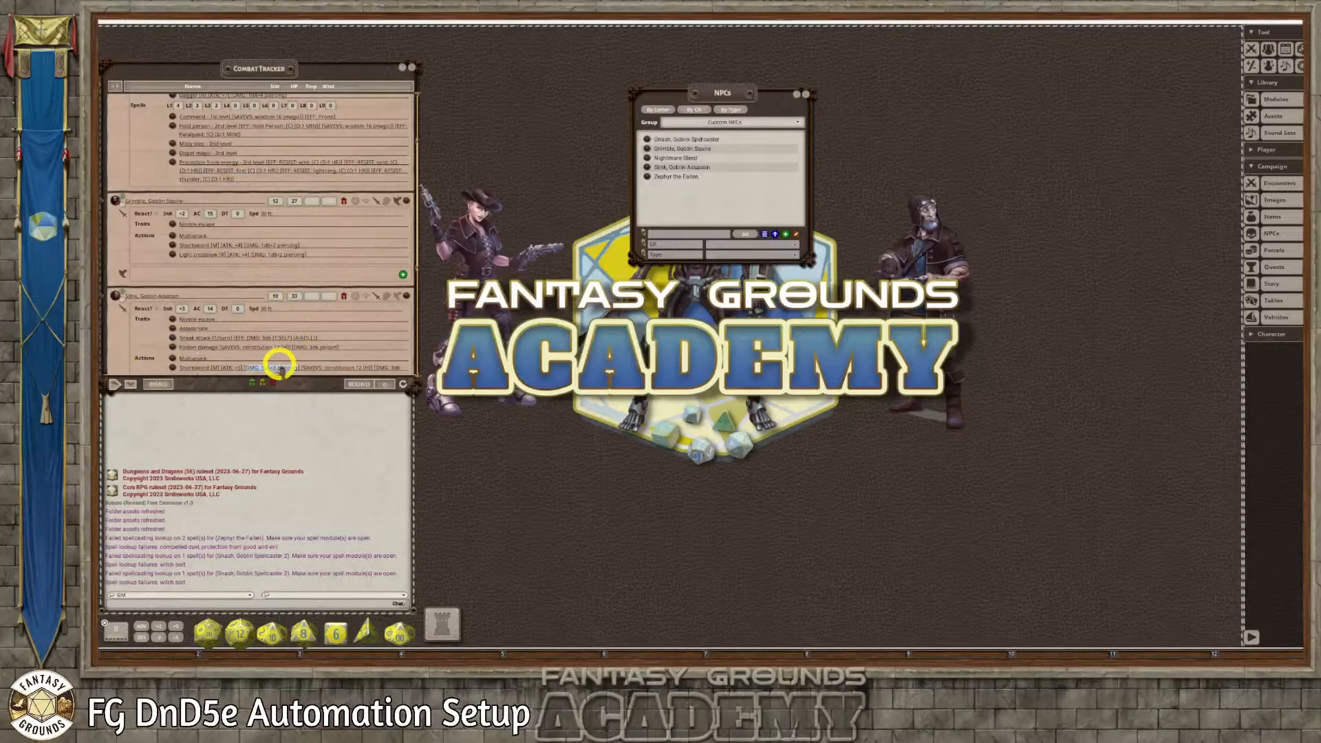
Delete only the foes from the Combat Tracker and extend the tracker window's height
right_click(164, 383)
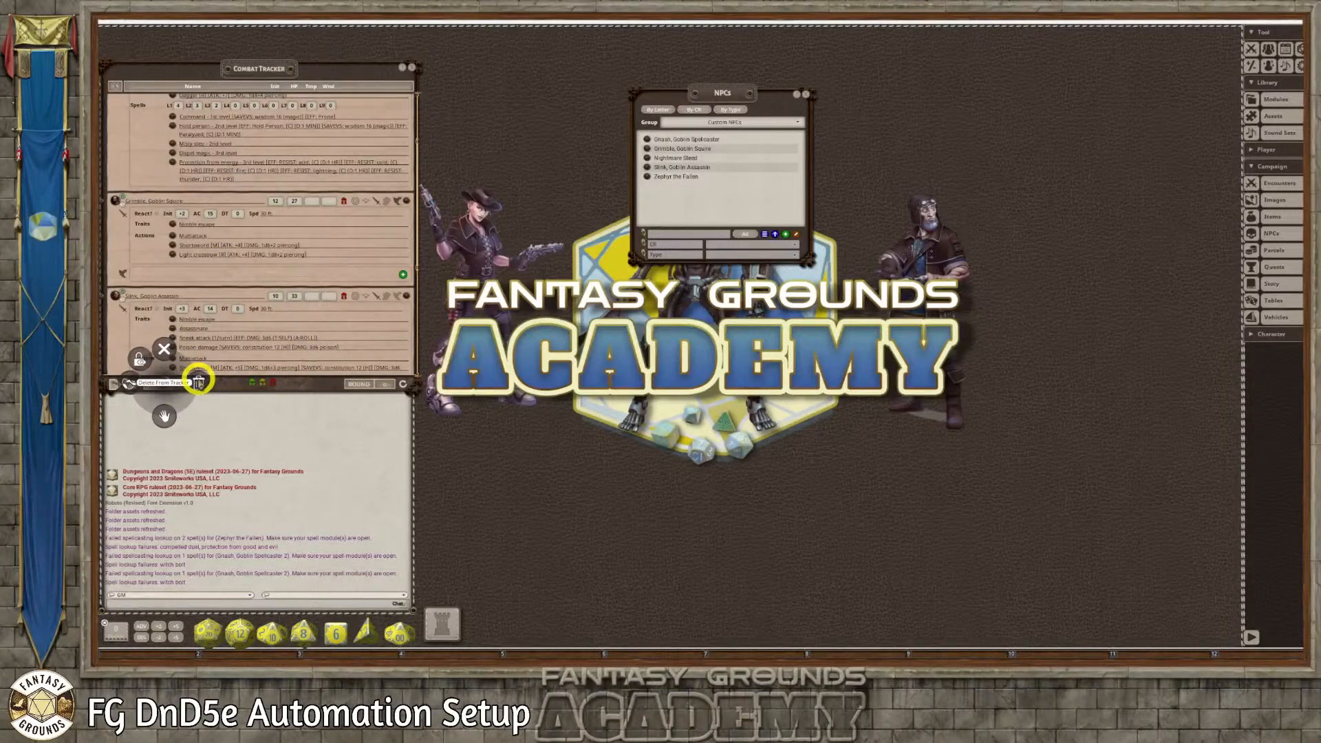
click(199, 382)
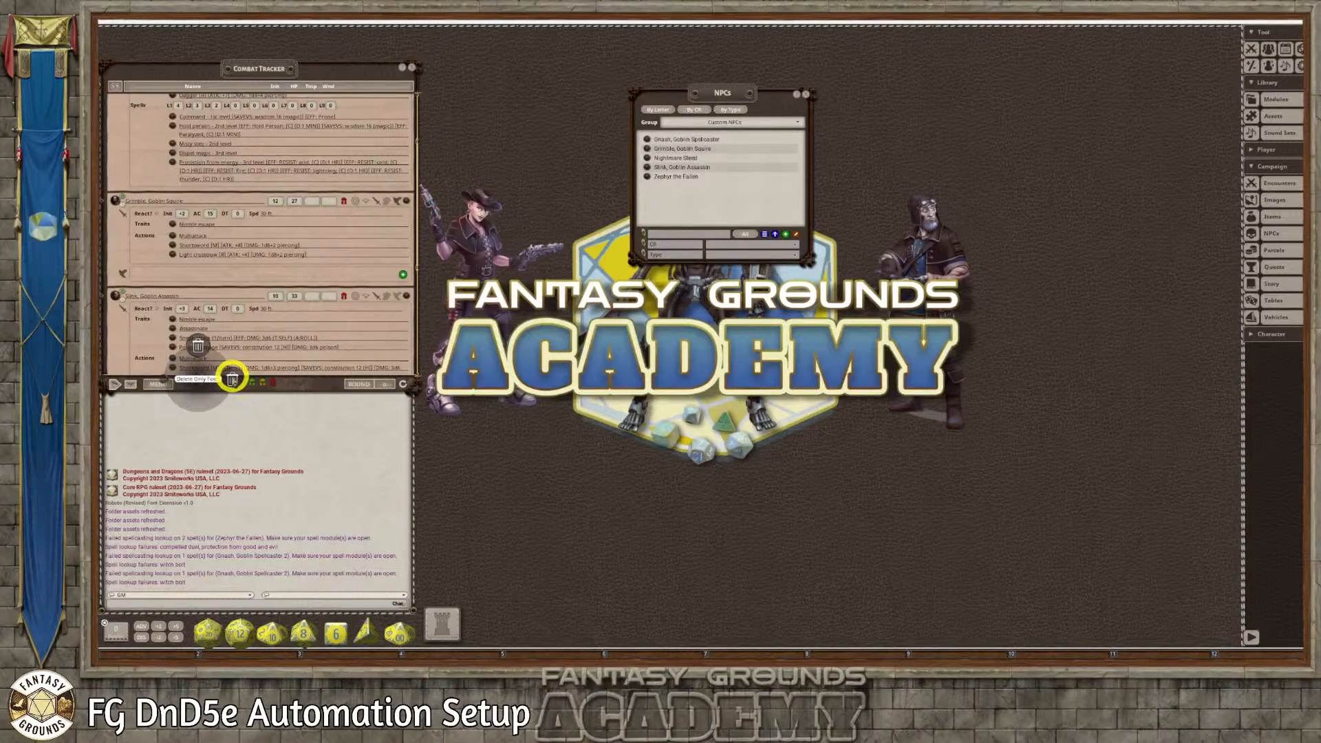
click(232, 377)
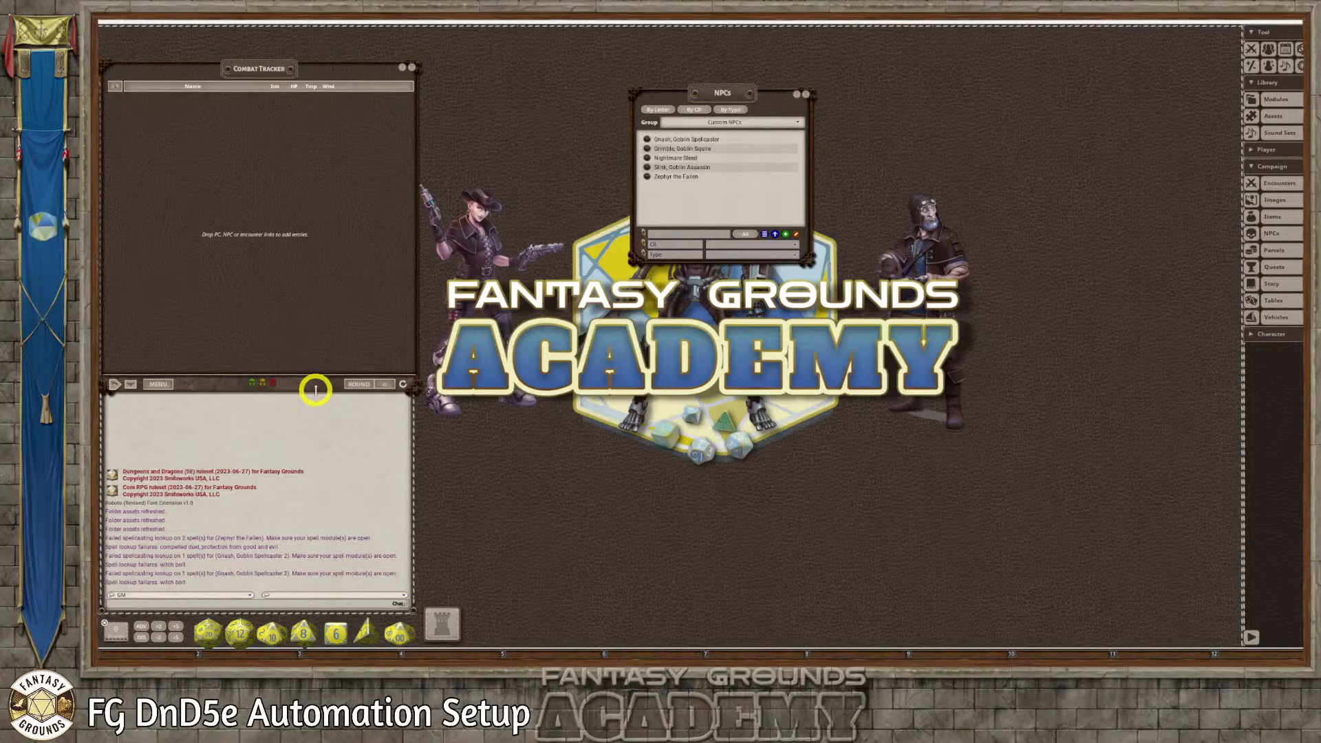
drag(315, 390, 314, 422)
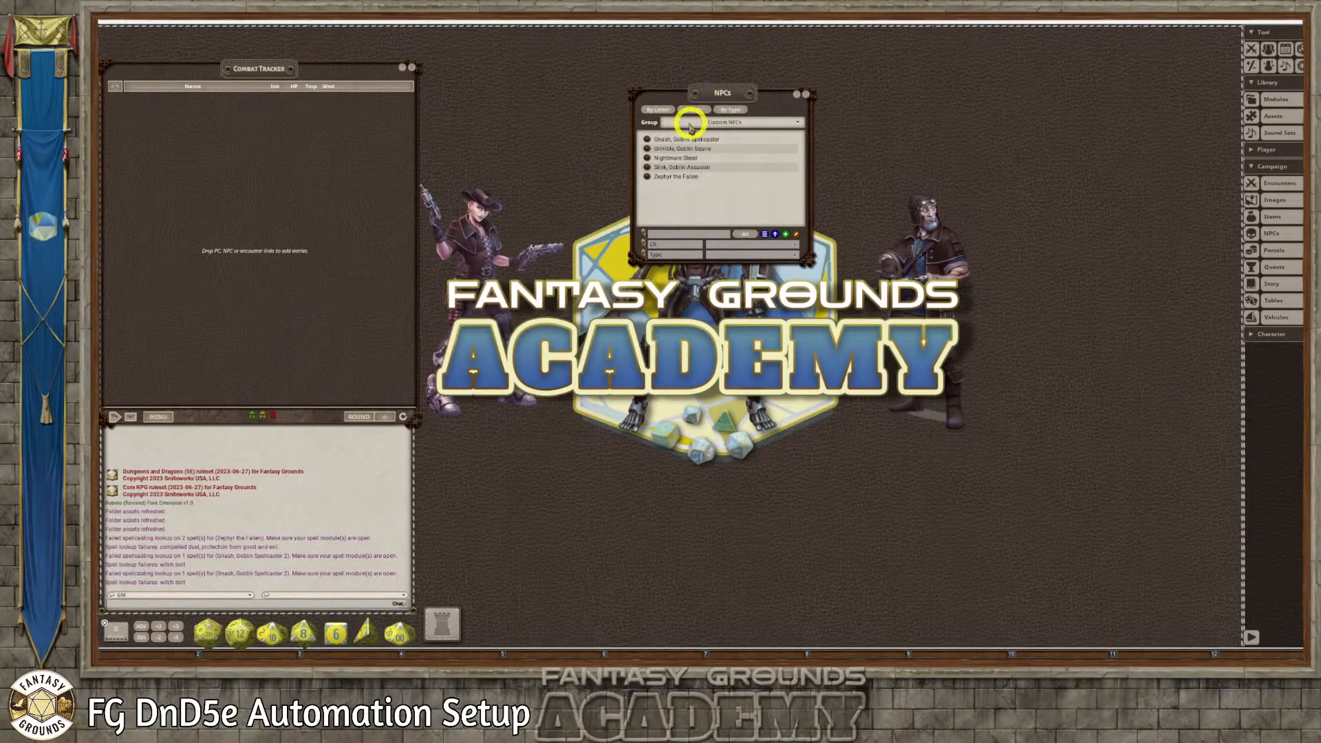
Rename the Custom NPCs group as Anti Paladin Crew NPCs and show its records in the NPC list
click(797, 122)
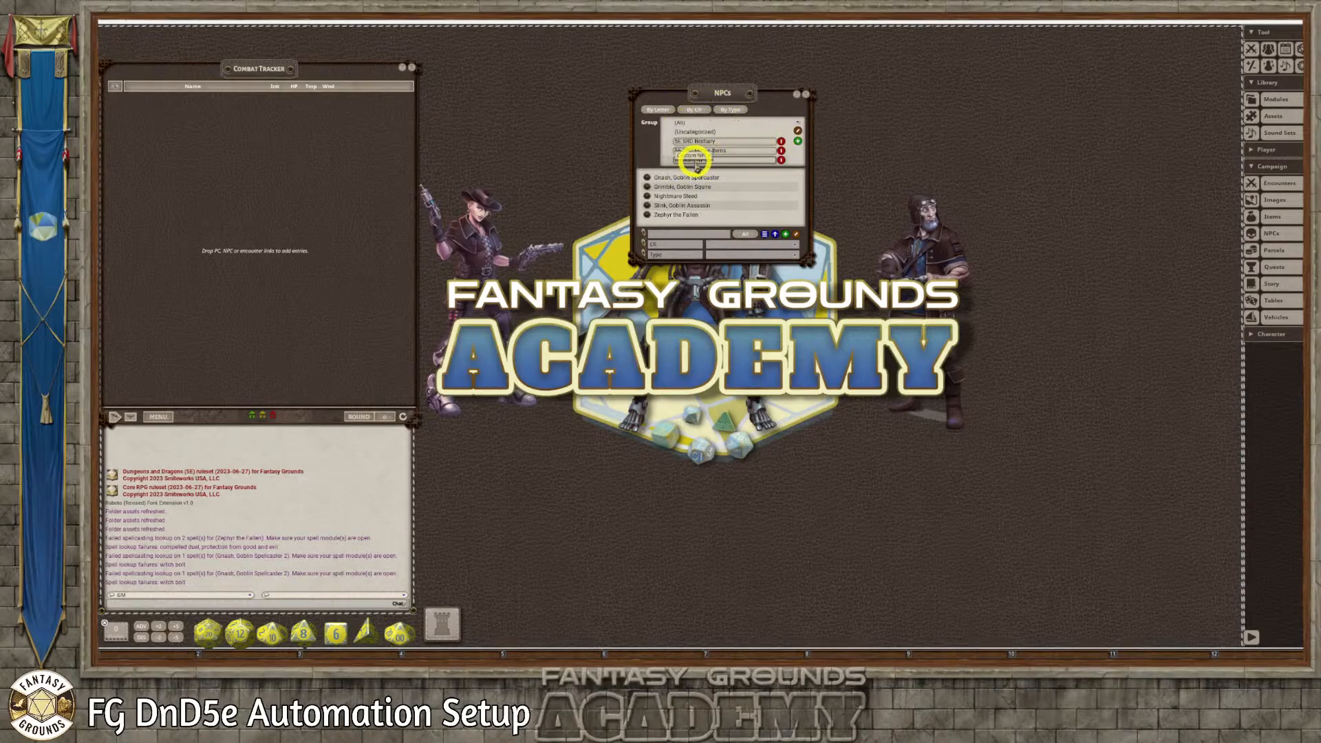
drag(690, 161, 667, 168)
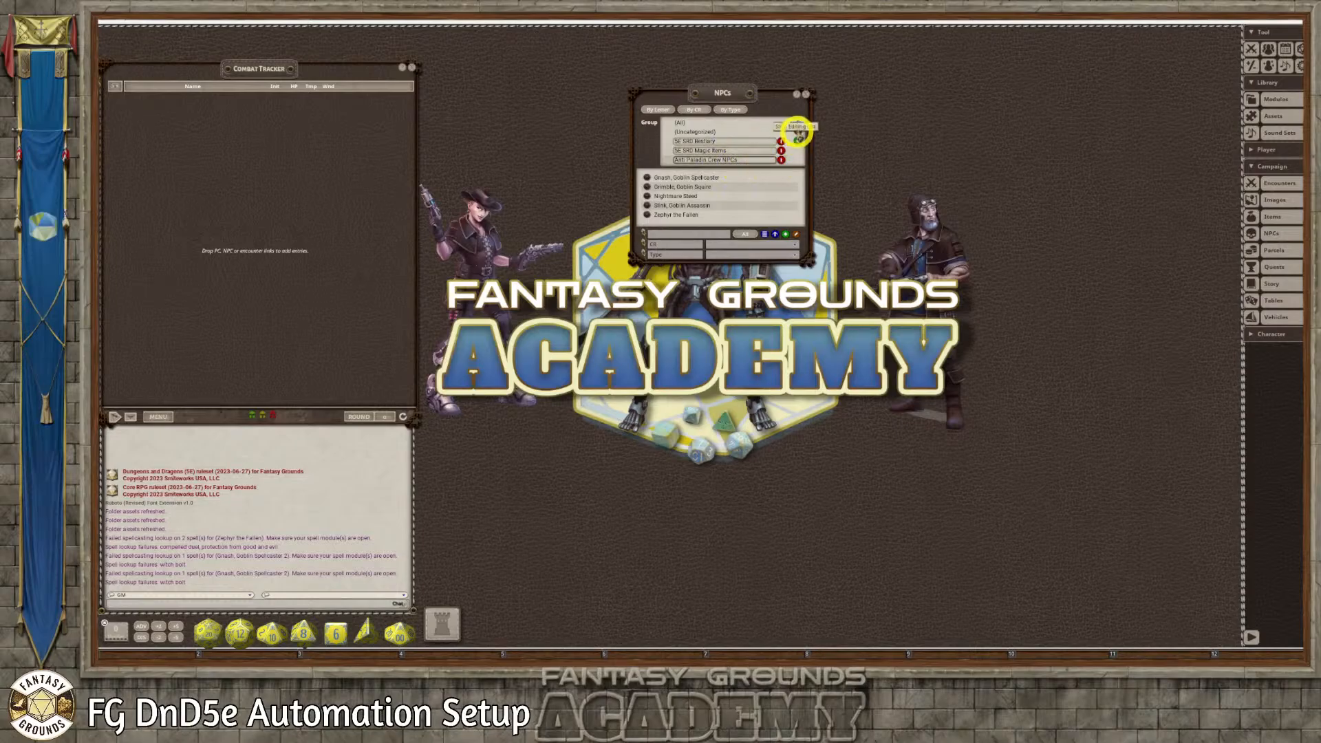
click(798, 136)
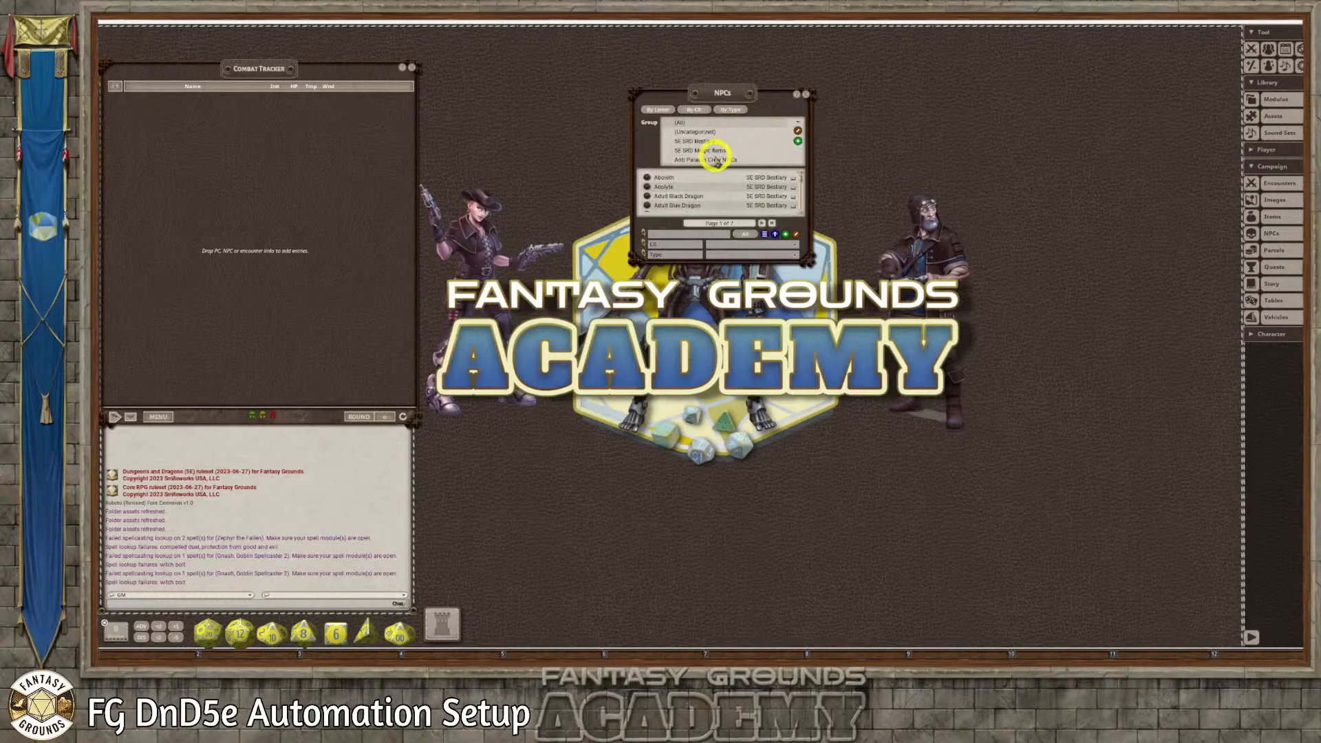
click(716, 160)
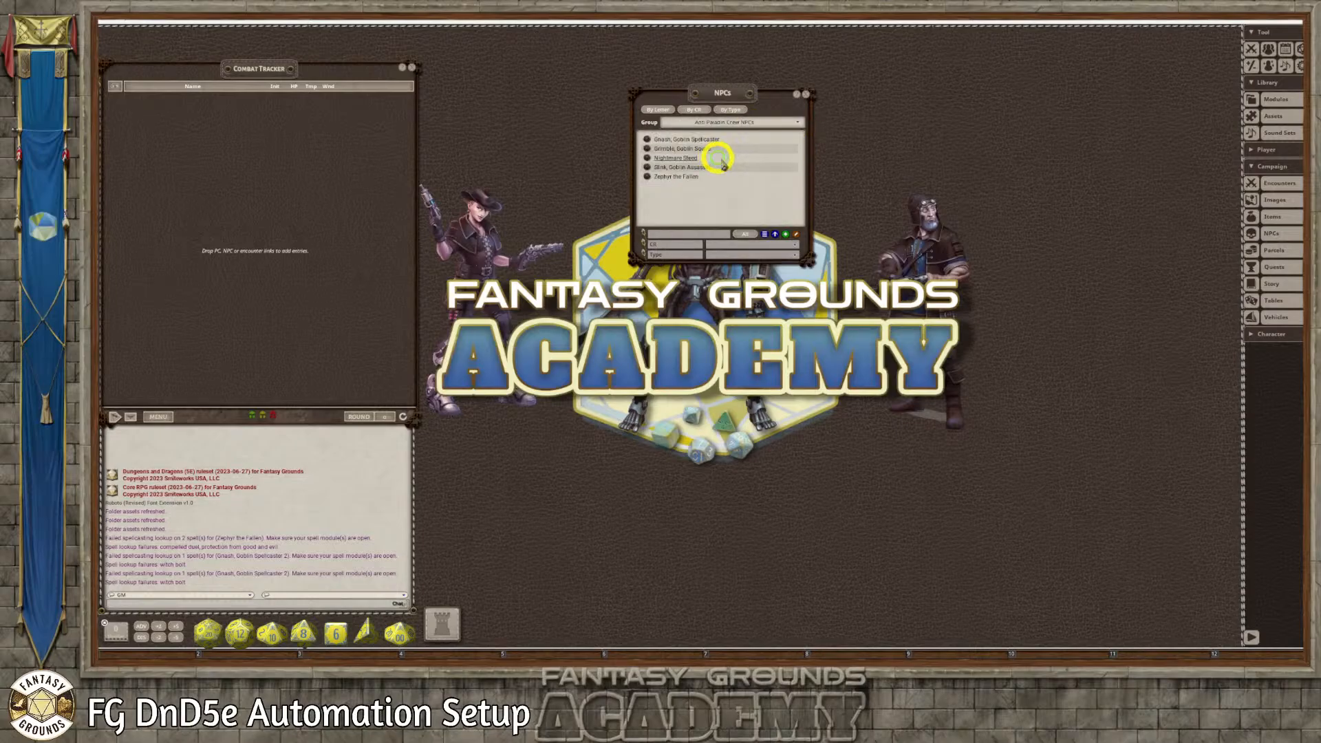
Browse the uncategorized, all and 5E SRD Bestiary groups of the NPC list, and close the list
click(705, 124)
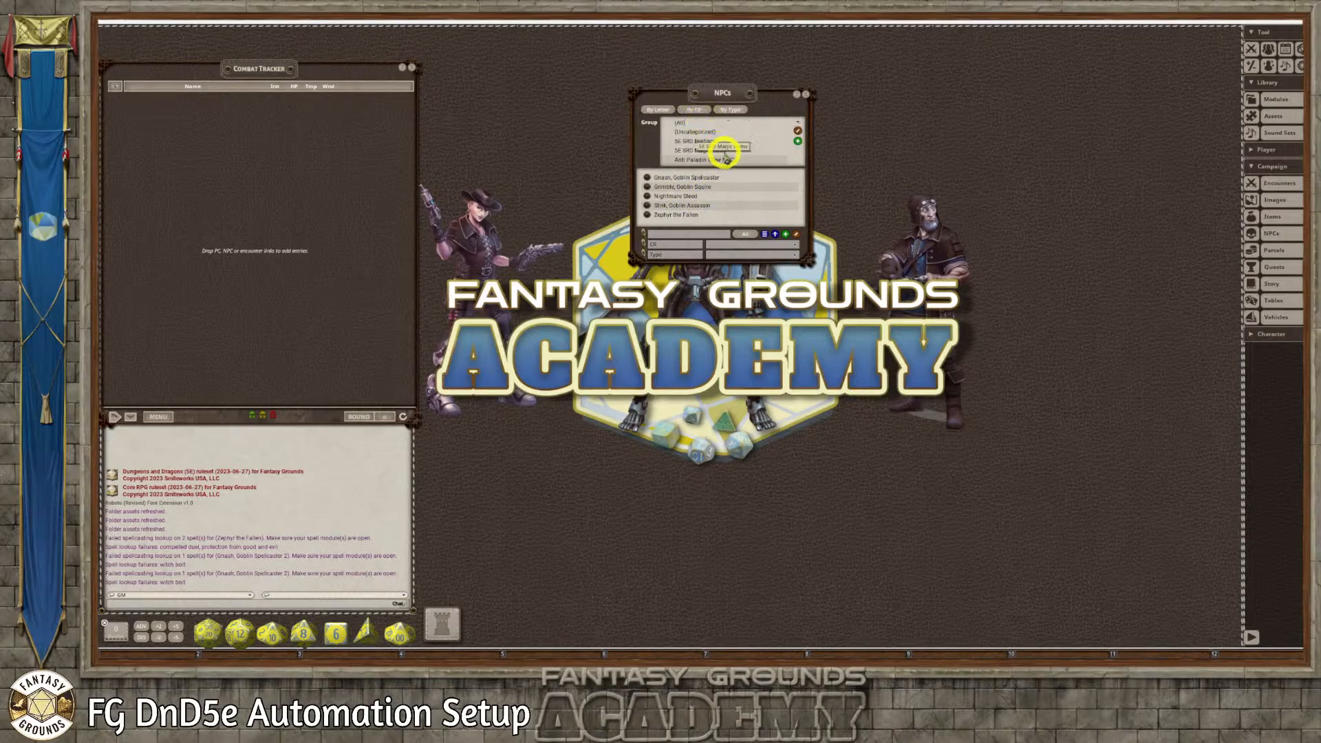
click(705, 132)
click(732, 124)
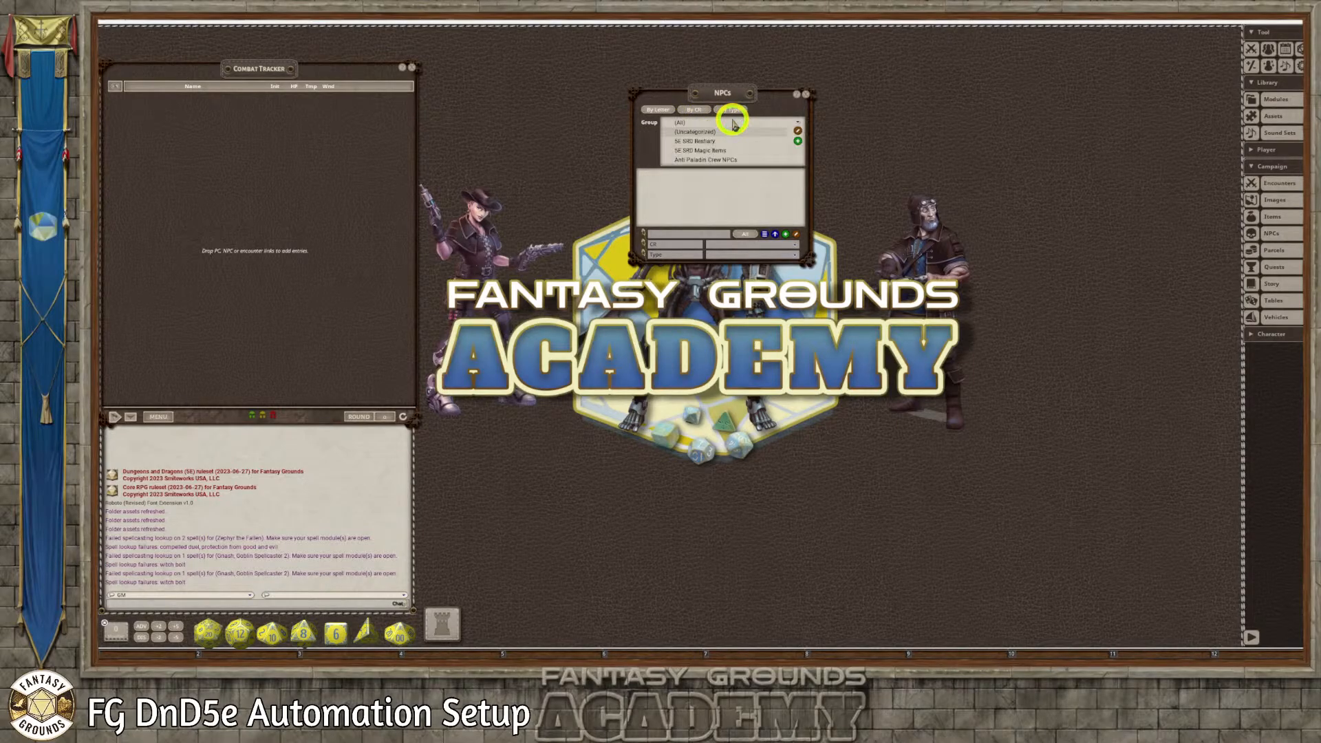
click(730, 123)
click(728, 126)
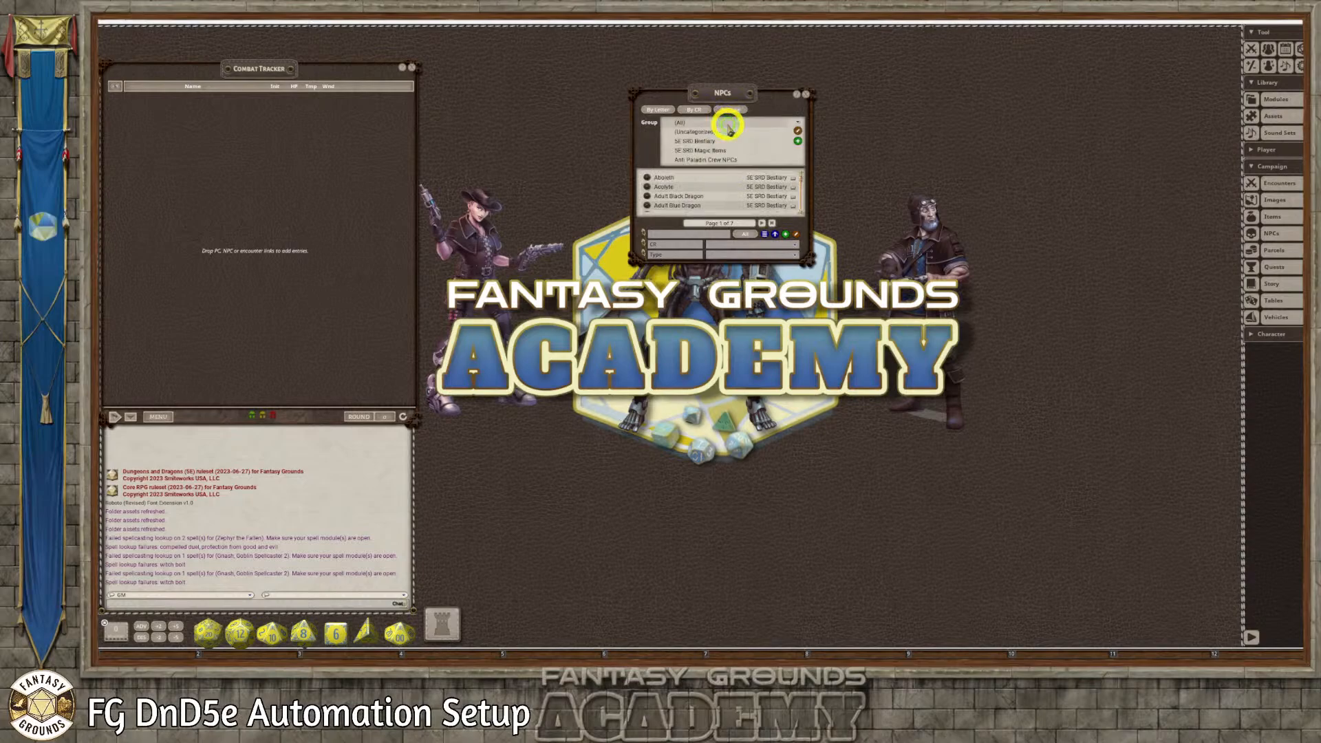
click(688, 233)
click(712, 143)
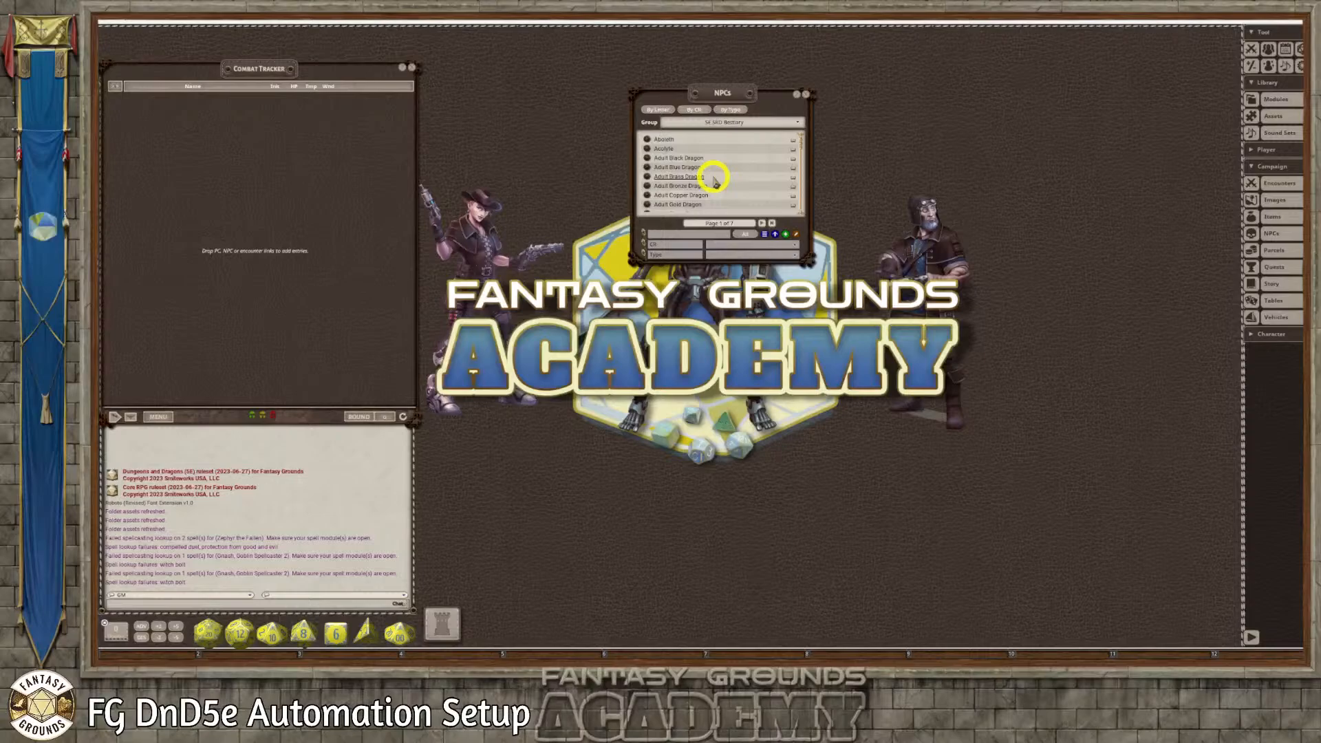
scroll(713, 180, down, 4)
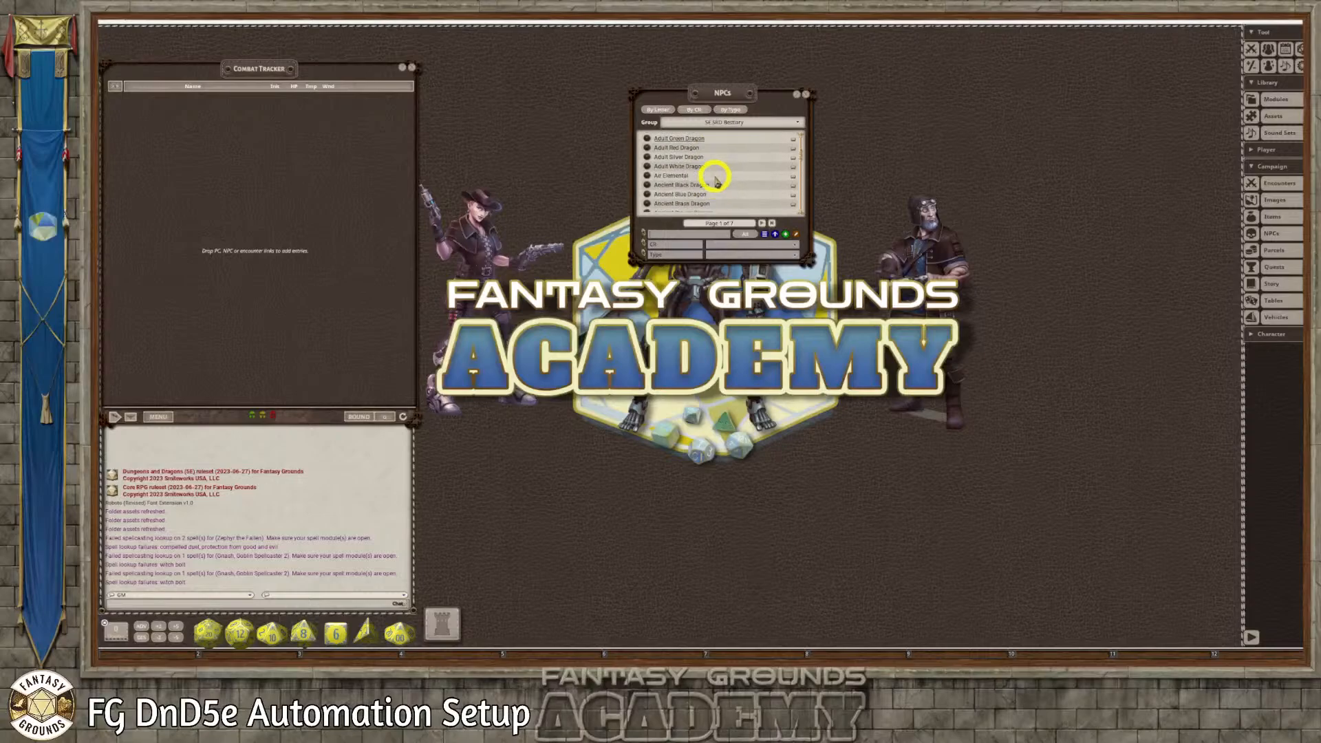
click(806, 94)
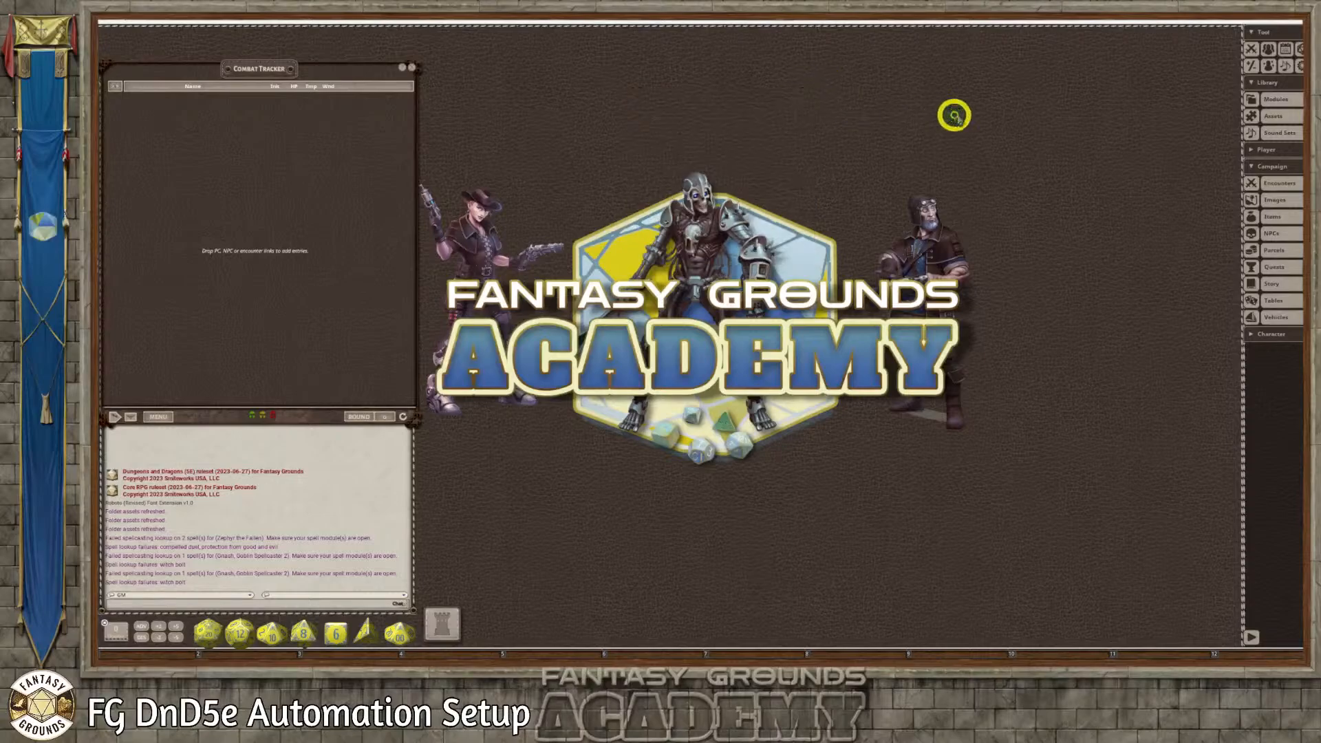
Open the Modules library window, shorten the Combat Tracker slightly and clear the chat history
click(1289, 104)
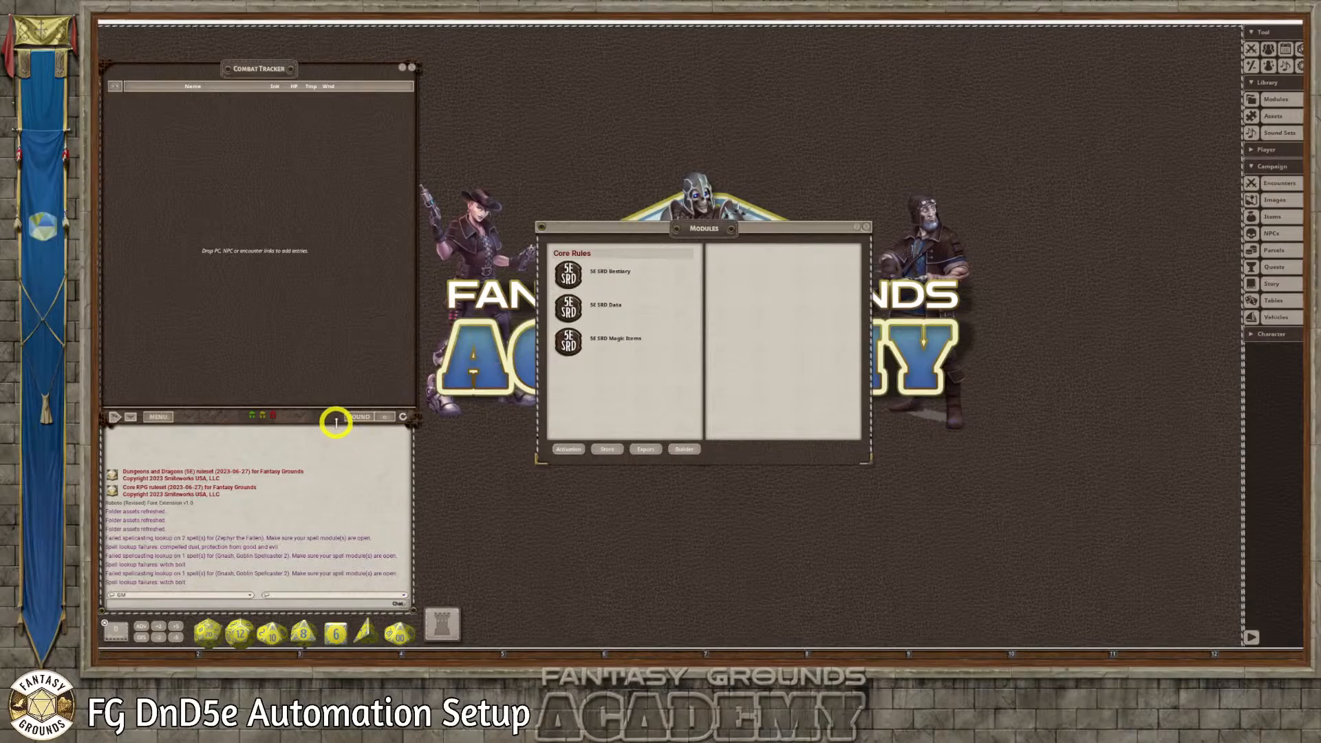
drag(336, 421, 333, 404)
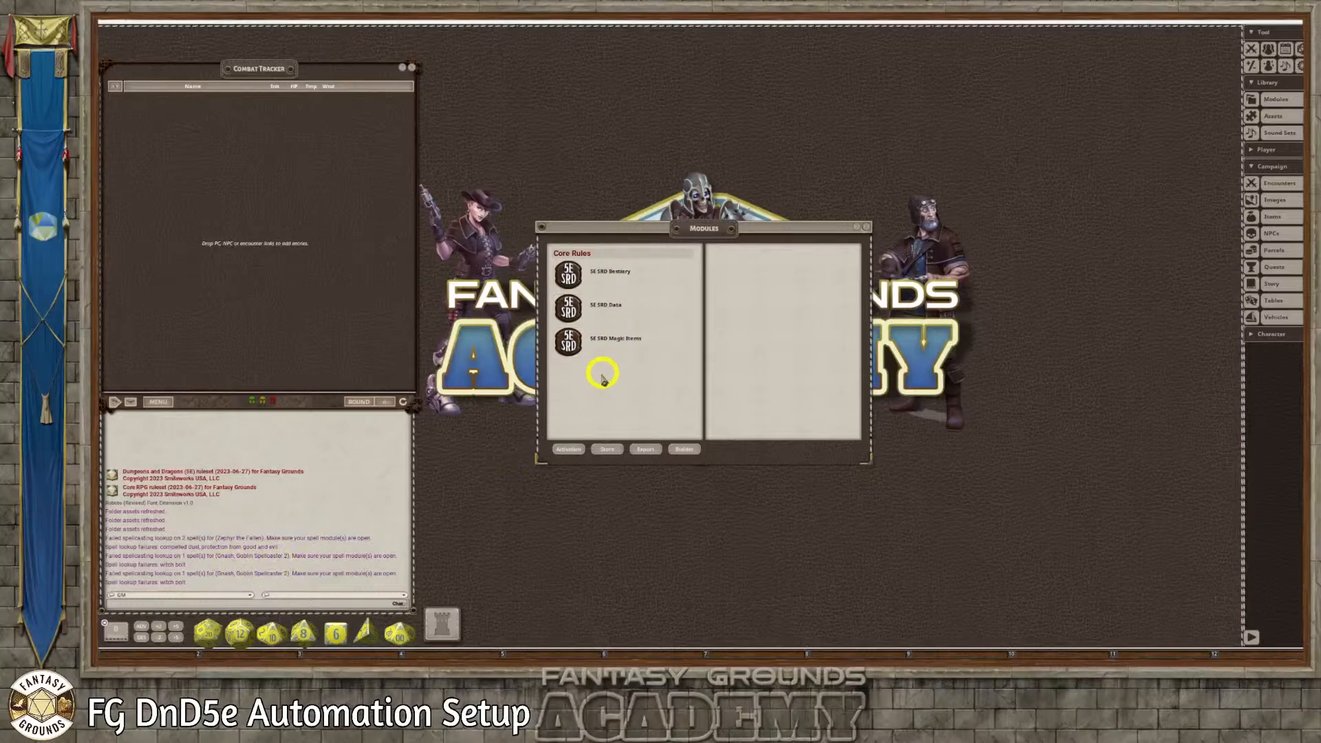
right_click(318, 496)
click(287, 498)
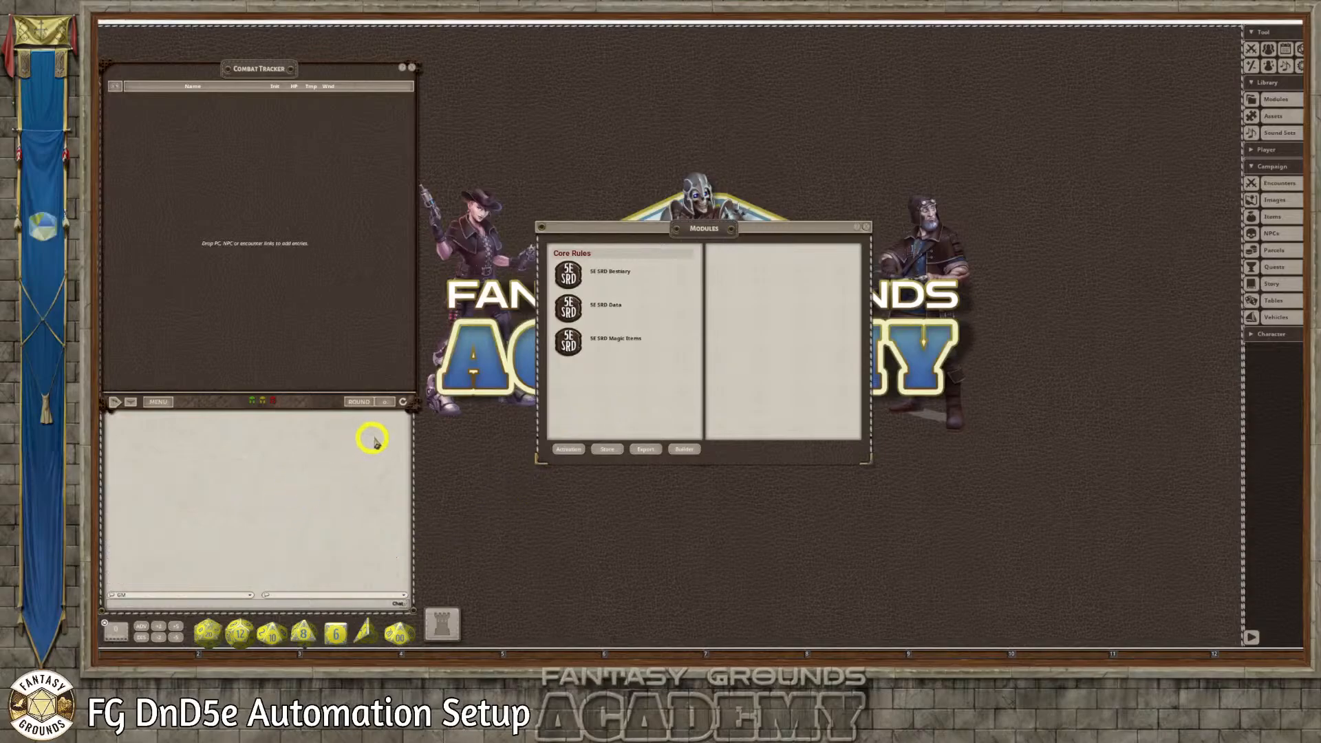
Resize the Combat Tracker to fit above the chat and move the Modules window directly beside it
drag(324, 404, 324, 373)
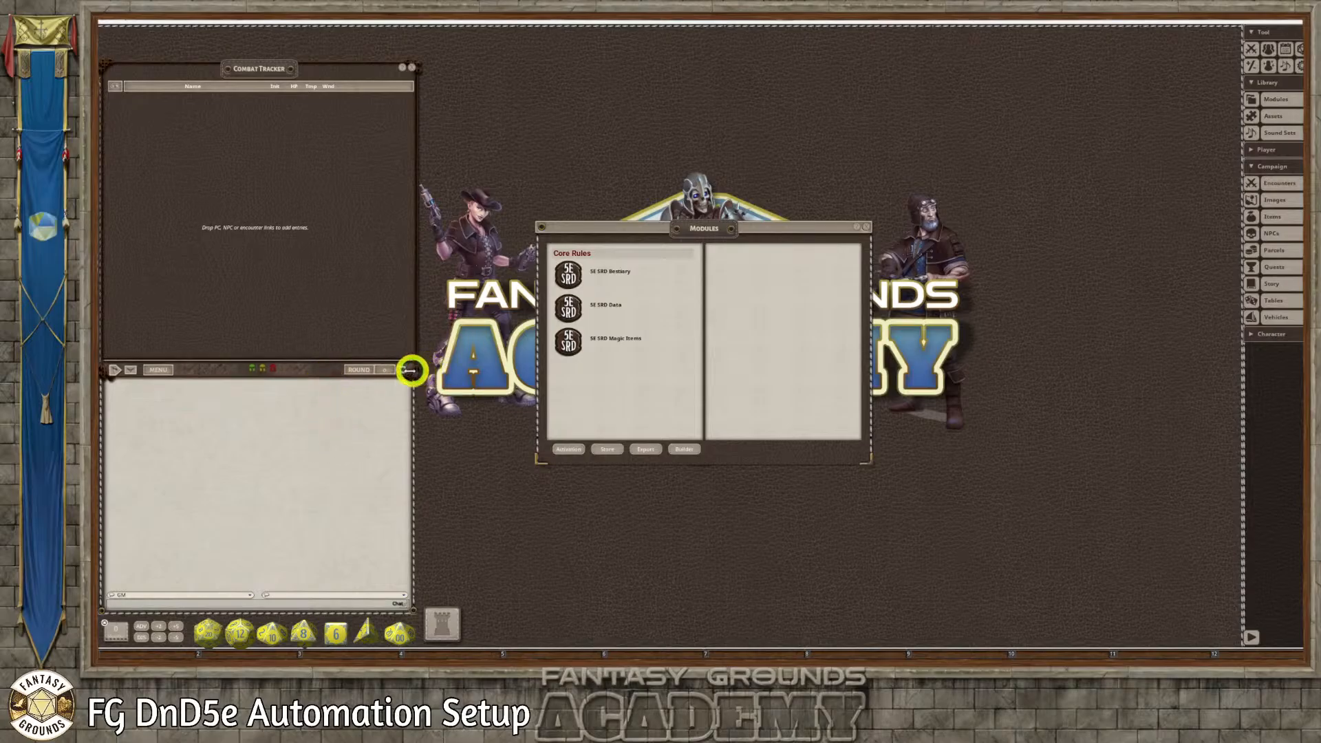
drag(410, 370, 412, 372)
mouse_move(342, 326)
mouse_down()
mouse_move(345, 354)
mouse_move(342, 340)
mouse_up()
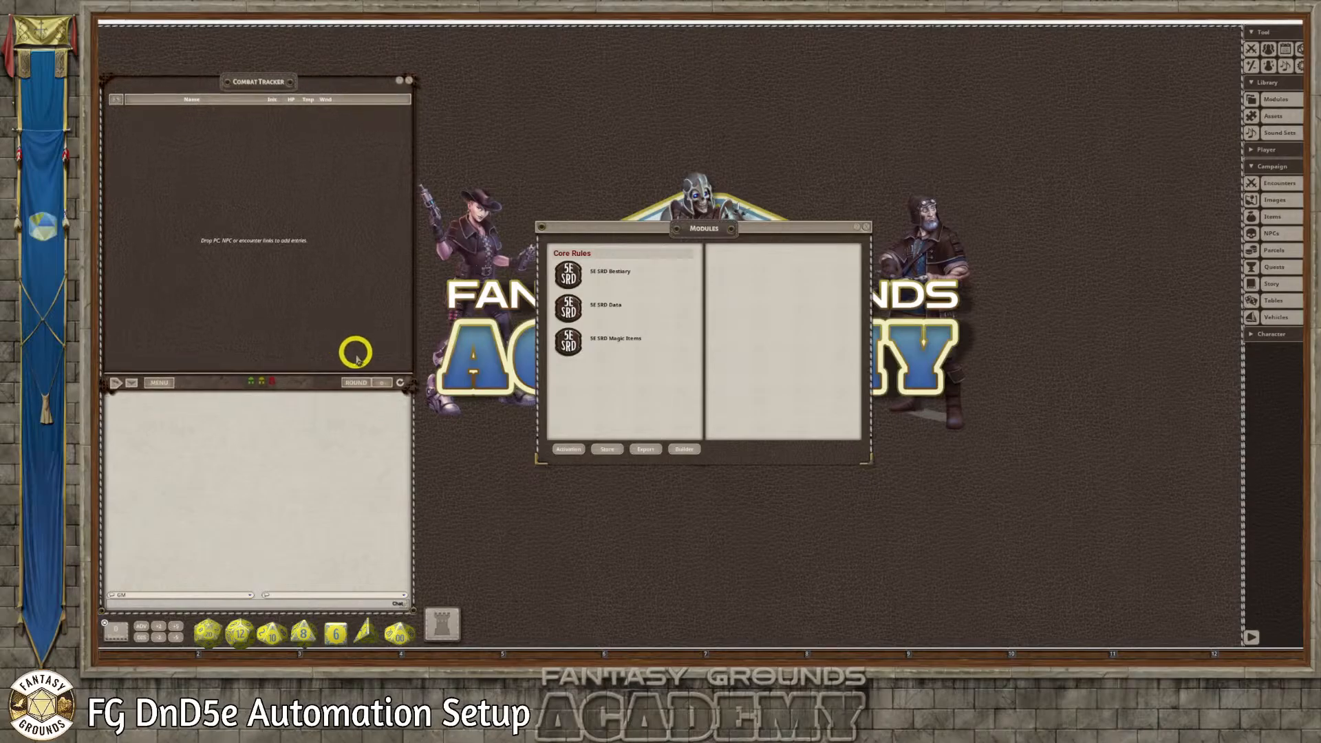
drag(331, 387, 330, 441)
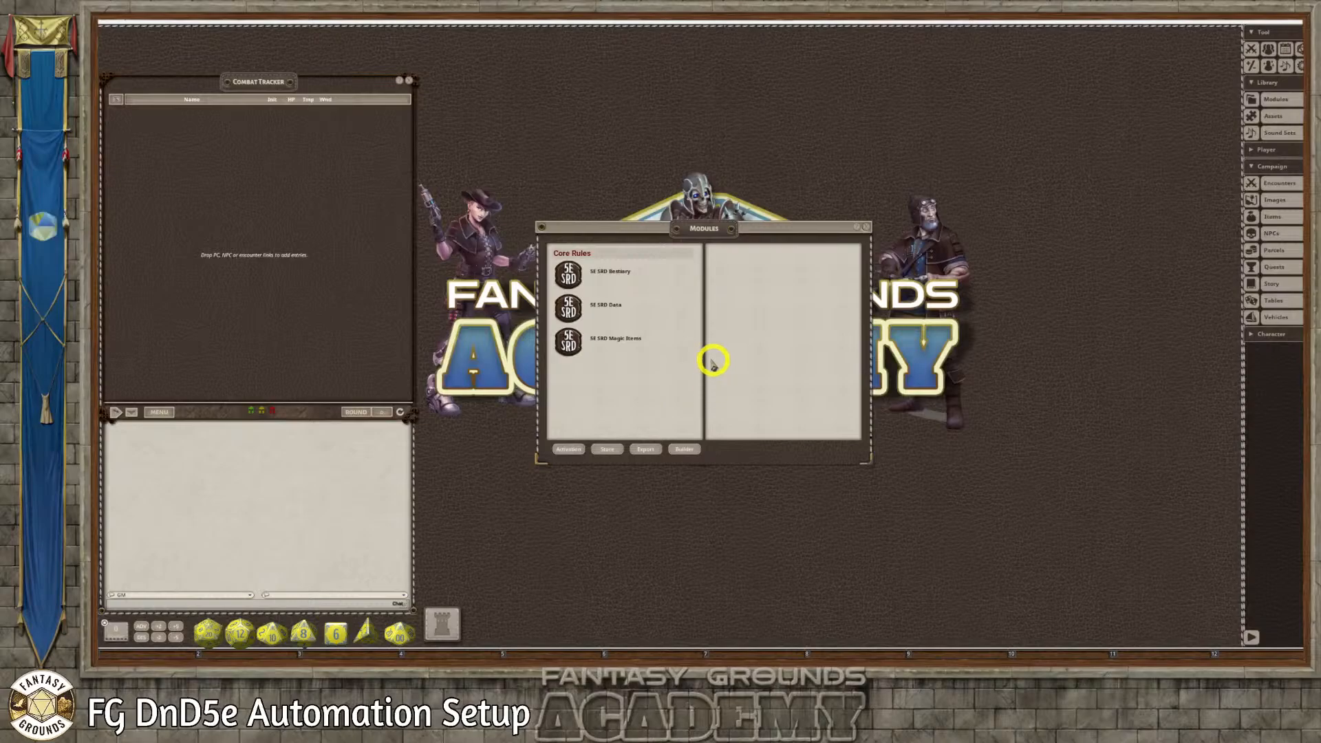
drag(700, 227, 583, 81)
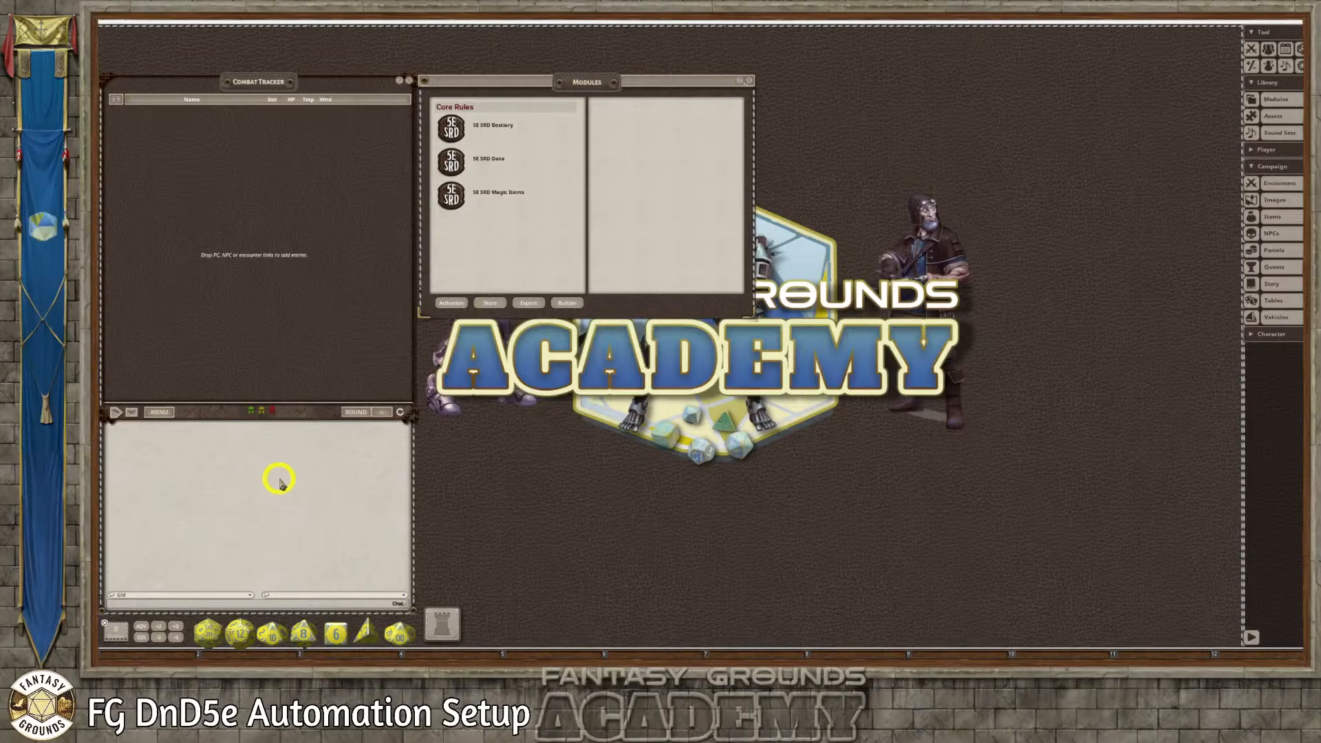